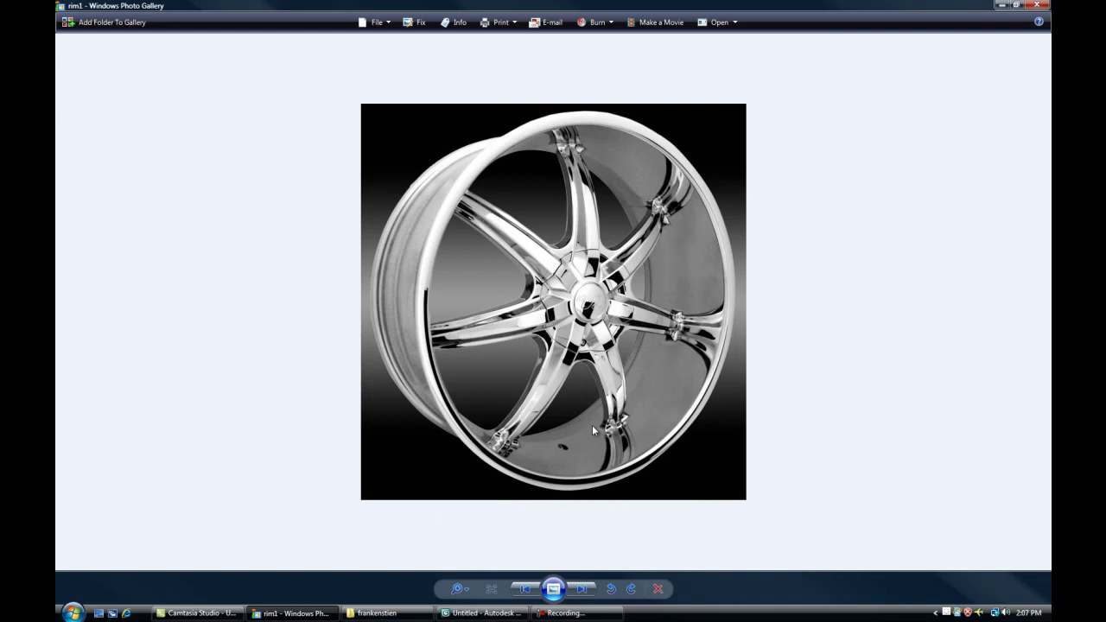
# Examine the hub and spokes in the rim1 reference photo up close, and go on to the next reference picture
pyautogui.scroll(-2, 605, 424)
pyautogui.scroll(3, 593, 327)
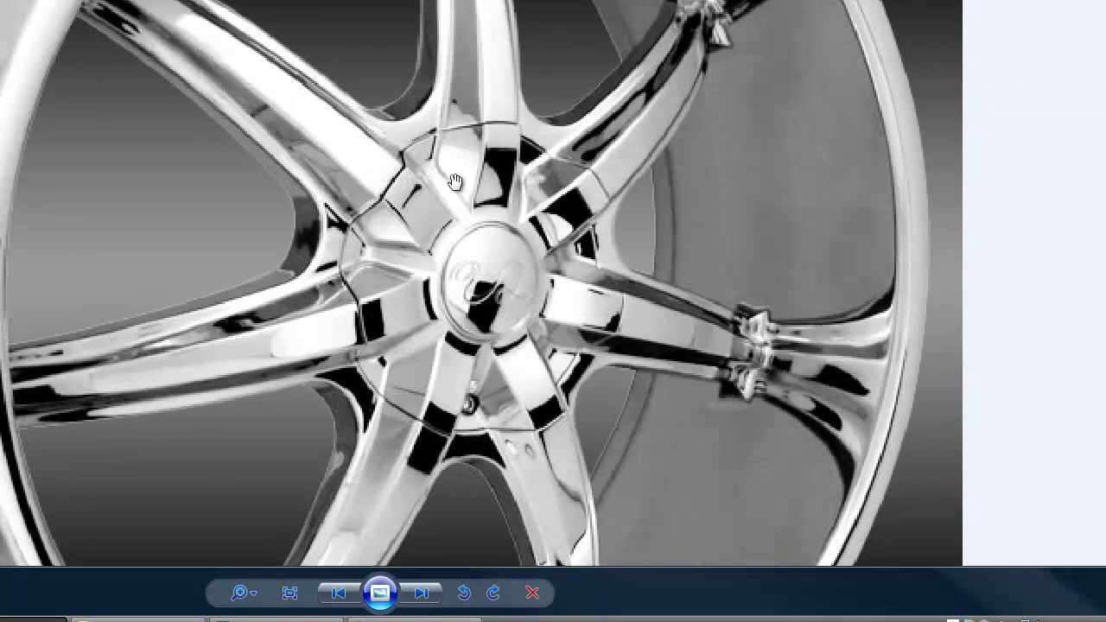
pyautogui.scroll(-3, 328, 247)
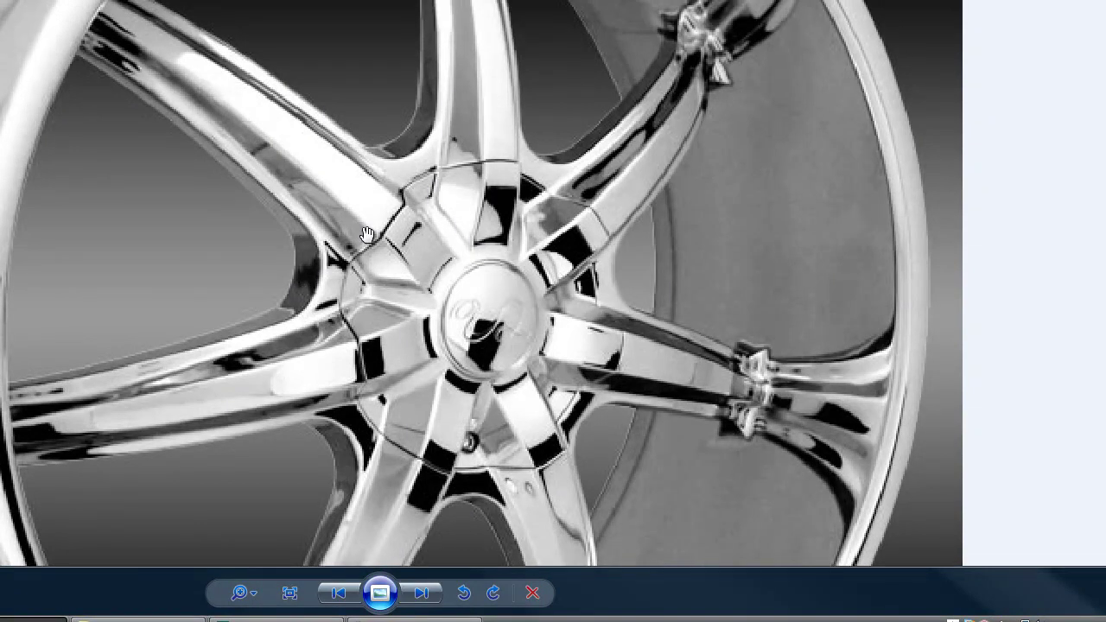
pyautogui.press('Right')
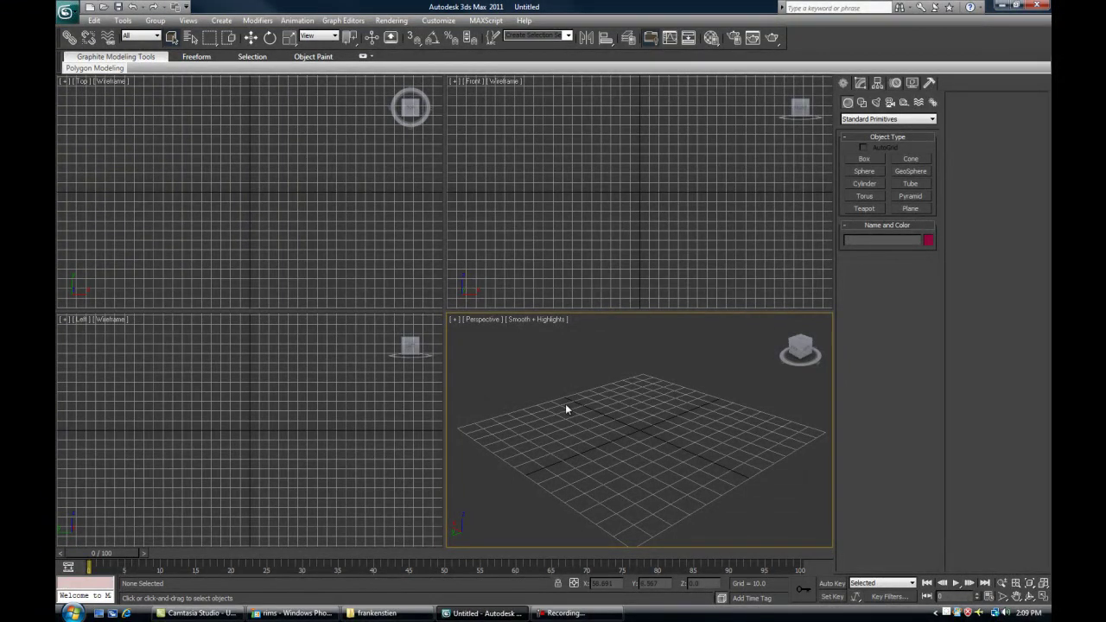
# Switch to 3ds Max, maximize the Front viewport and hide its grid
pyautogui.click(538, 228)
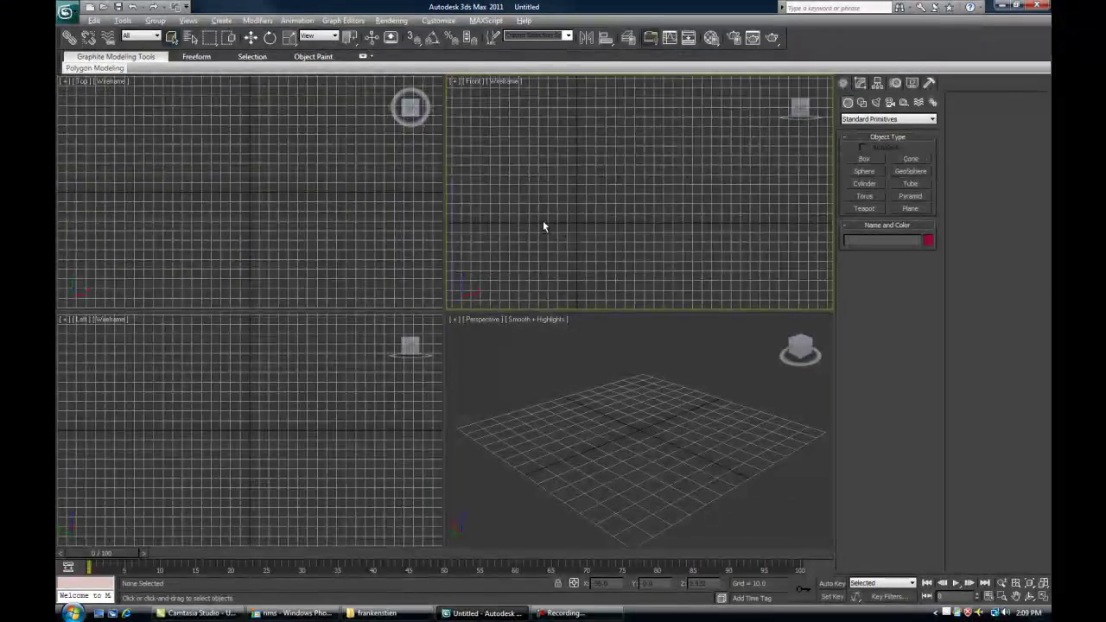
pyautogui.hotkey('alt', 'w')
pyautogui.press('z')
pyautogui.press('g')
# Load the rims2 image from the frank folder inside frankenstien as the Front viewport background, with zoom and pan locked
pyautogui.hotkey('alt', 'b')
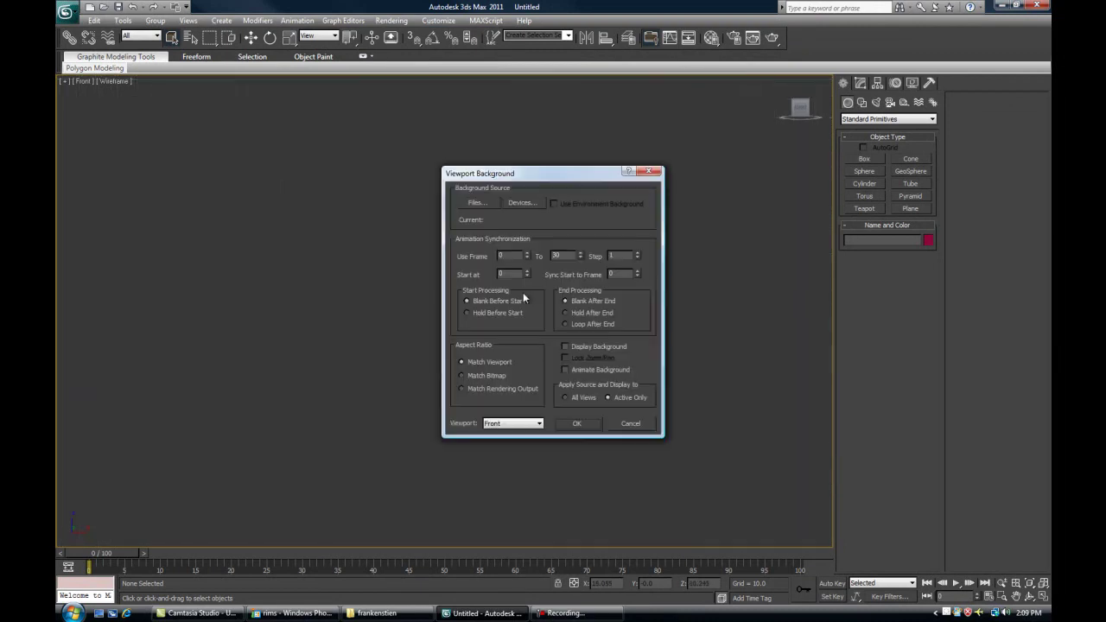
pyautogui.click(475, 203)
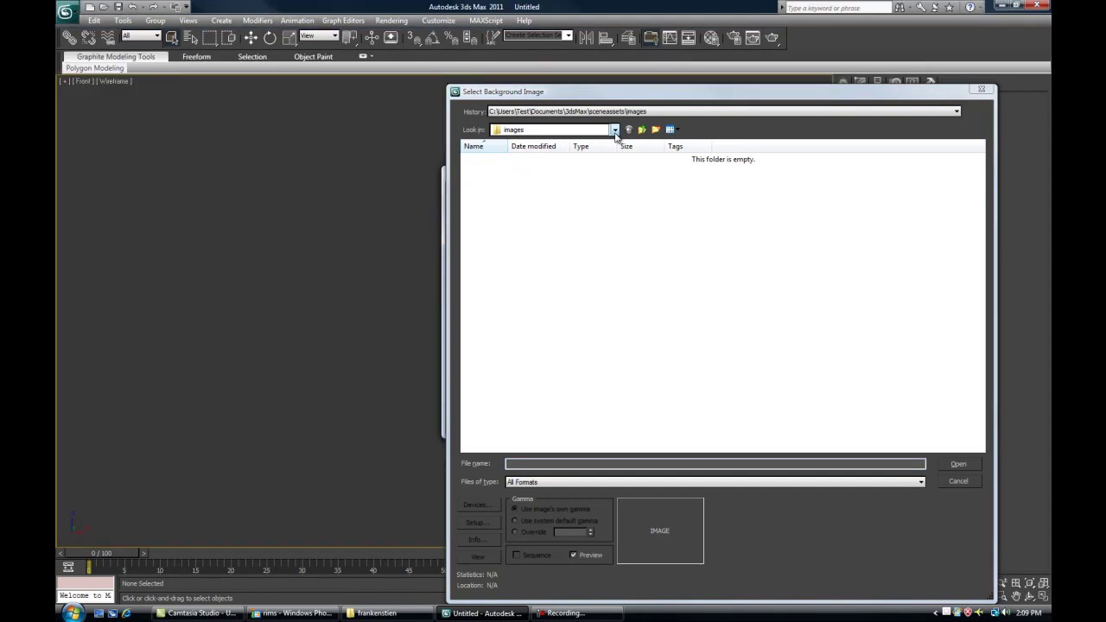
pyautogui.click(614, 129)
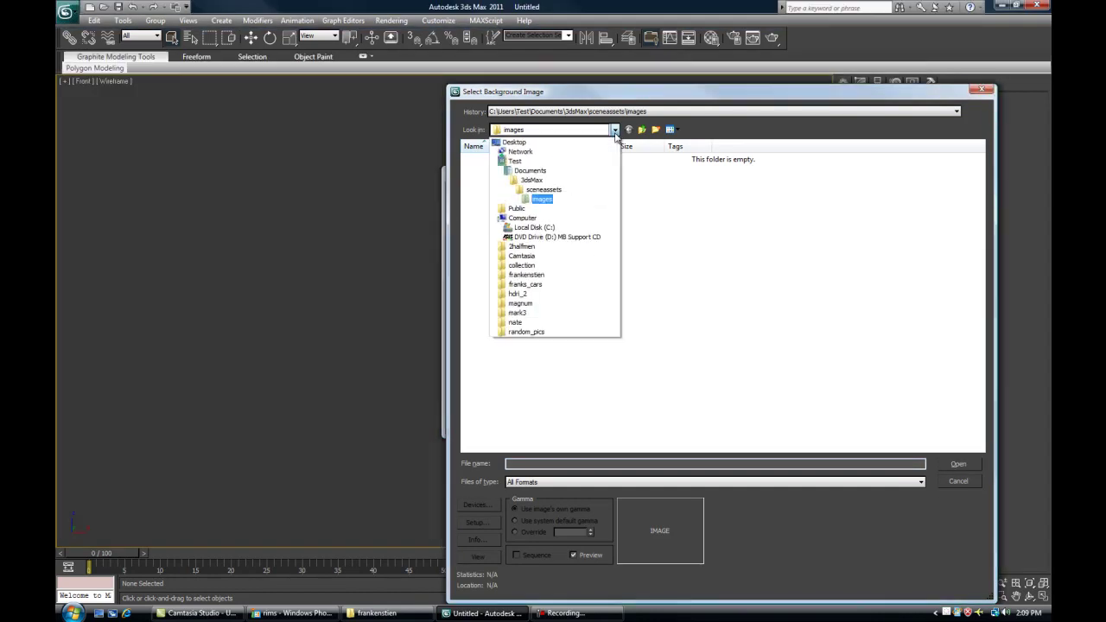
pyautogui.click(552, 274)
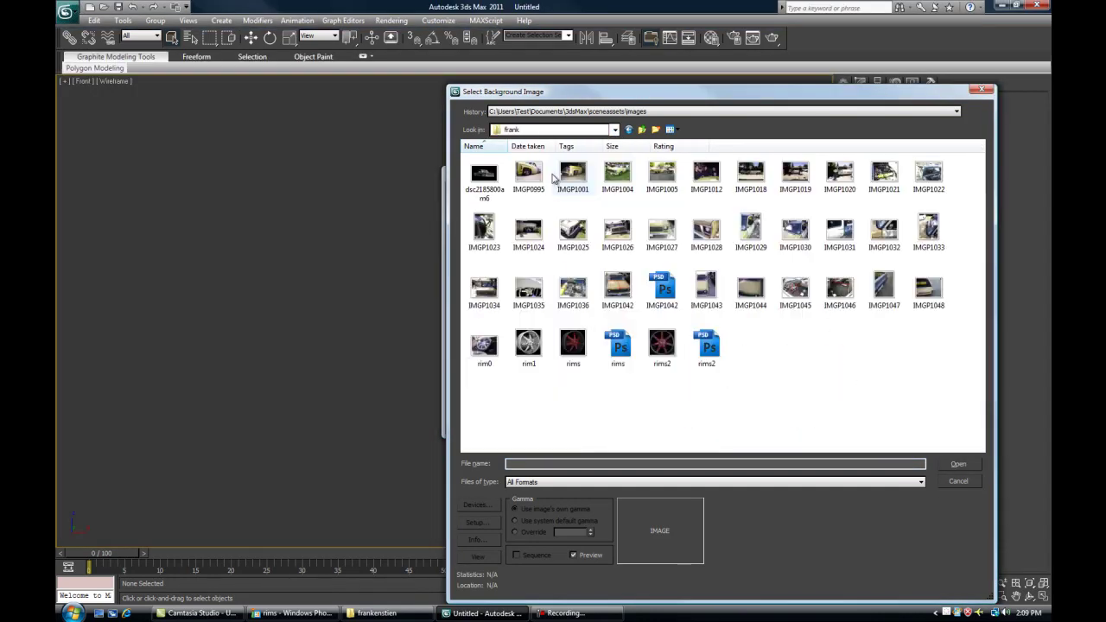
pyautogui.click(673, 343)
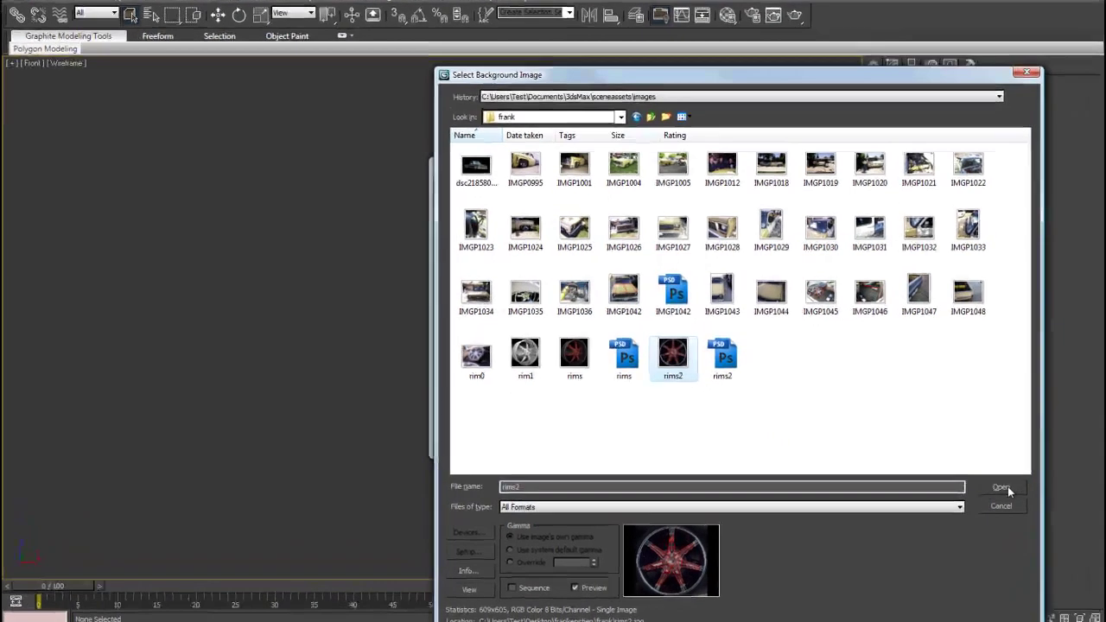
pyautogui.click(959, 465)
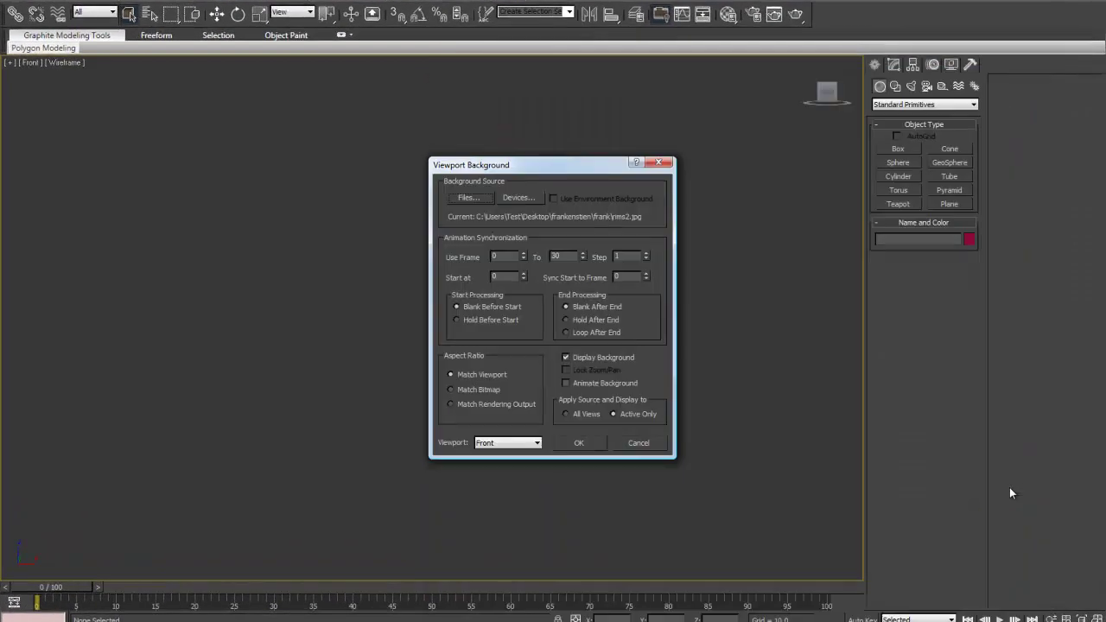
pyautogui.click(591, 372)
pyautogui.click(579, 440)
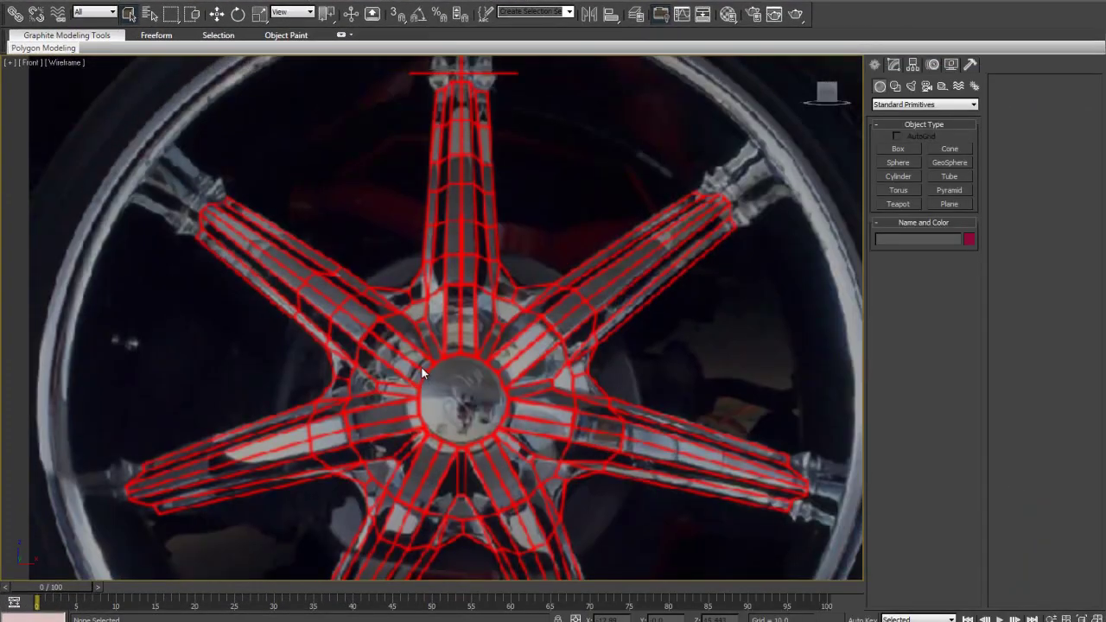
# Create a cylinder over the centre cap of the rim image, about 21.6 in radius and 33.3 in height
pyautogui.scroll(-2, 421, 366)
pyautogui.scroll(1, 421, 372)
pyautogui.moveTo(421, 375); pyautogui.dragTo(425, 316, button='middle')
pyautogui.scroll(1, 432, 313)
pyautogui.moveTo(461, 255); pyautogui.dragTo(434, 270, button='middle')
pyautogui.scroll(2, 434, 323)
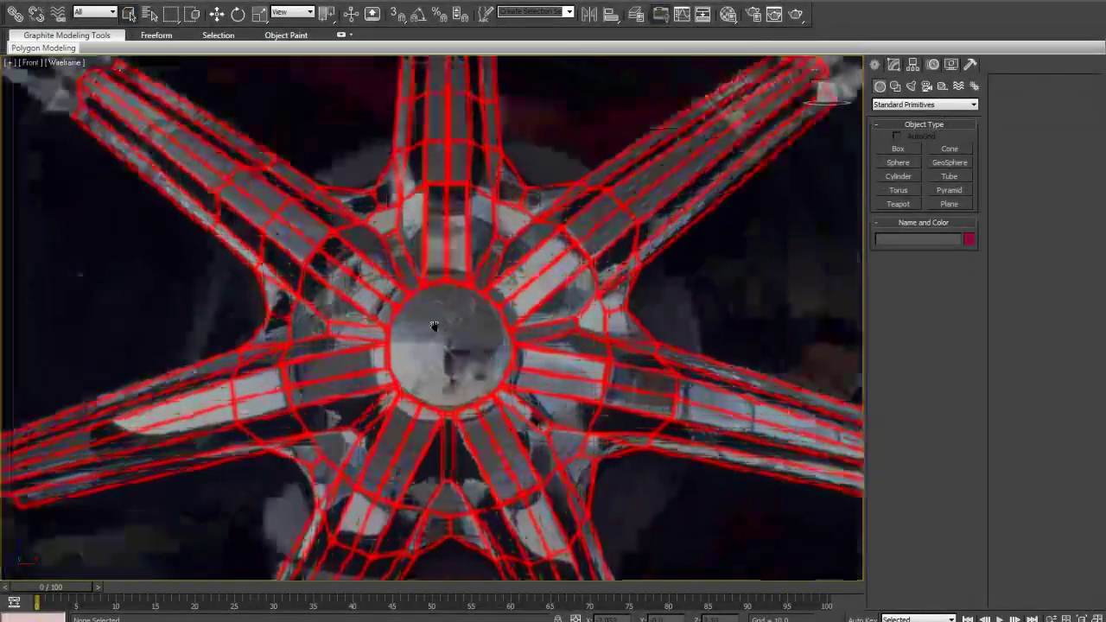
pyautogui.click(886, 177)
pyautogui.moveTo(416, 401); pyautogui.dragTo(418, 356, button='middle')
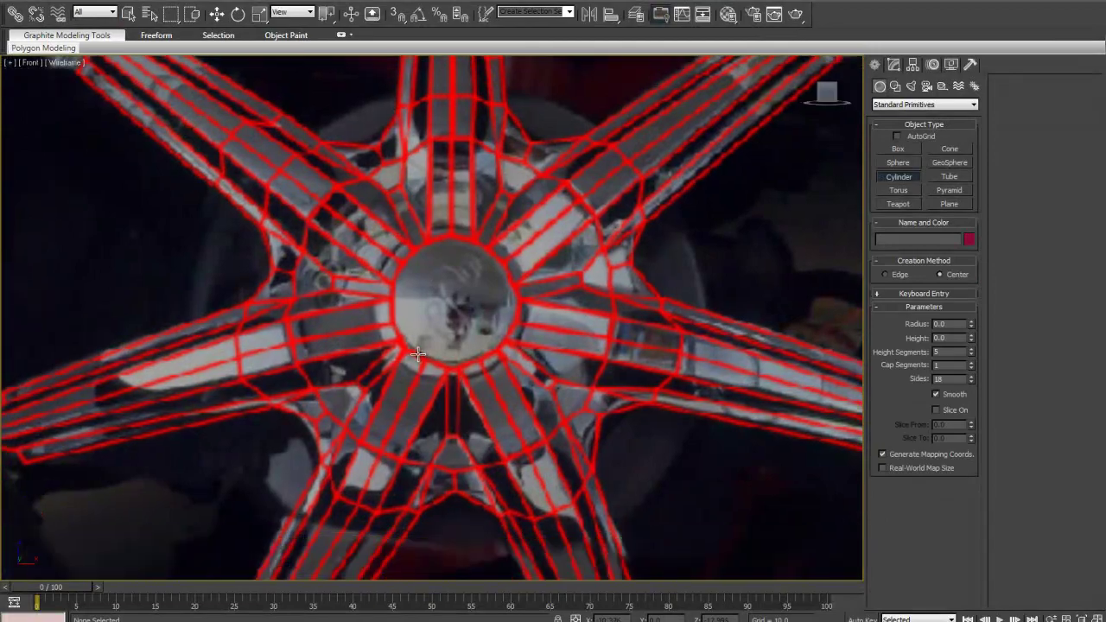
pyautogui.scroll(2, 455, 306)
pyautogui.moveTo(457, 304); pyautogui.dragTo(455, 326, button='middle')
pyautogui.moveTo(455, 326); pyautogui.dragTo(535, 373)
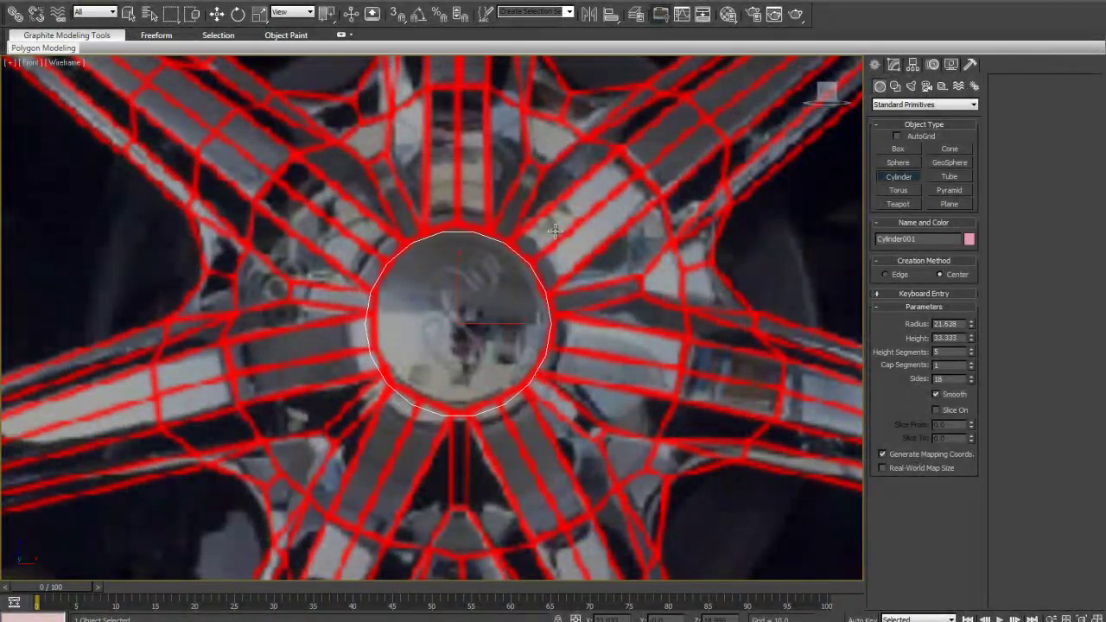
# Set the cylinder's height segments to 1 and inspect it in a shaded perspective view with edged faces
pyautogui.scroll(-6, 554, 230)
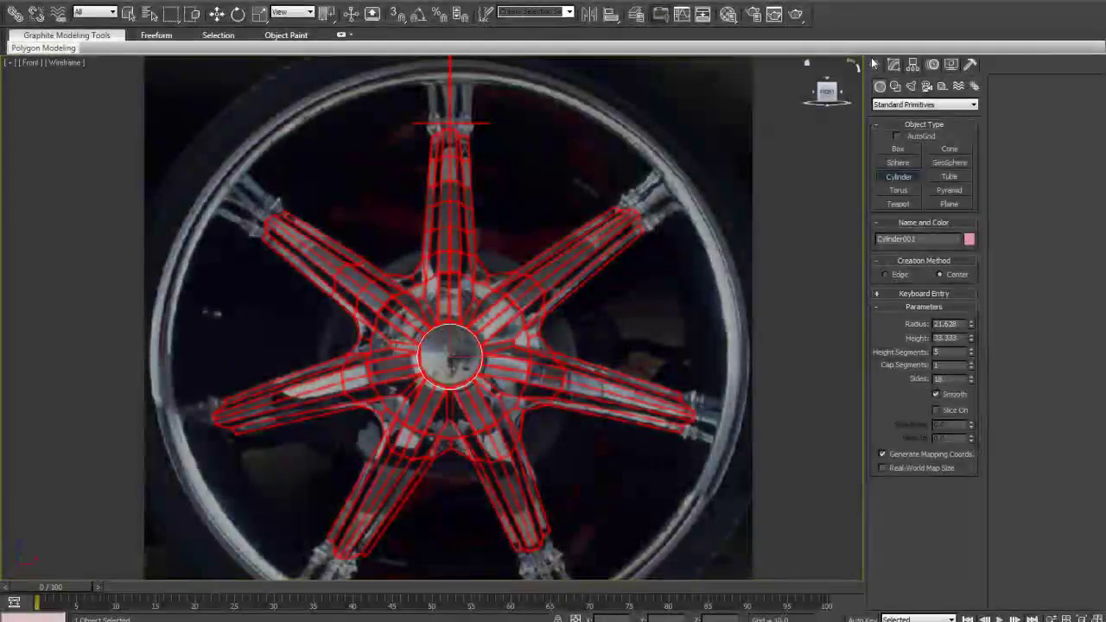
pyautogui.click(893, 64)
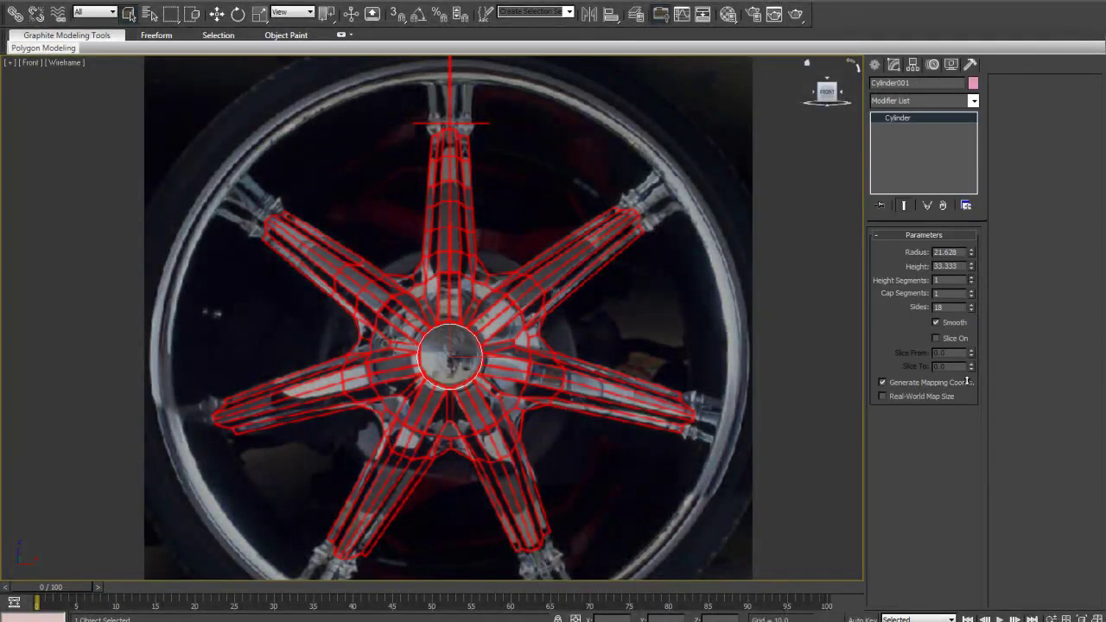
pyautogui.press('p')
pyautogui.keyDown('alt'); pyautogui.moveTo(526, 254); pyautogui.dragTo(566, 253, button='middle'); pyautogui.keyUp('alt')
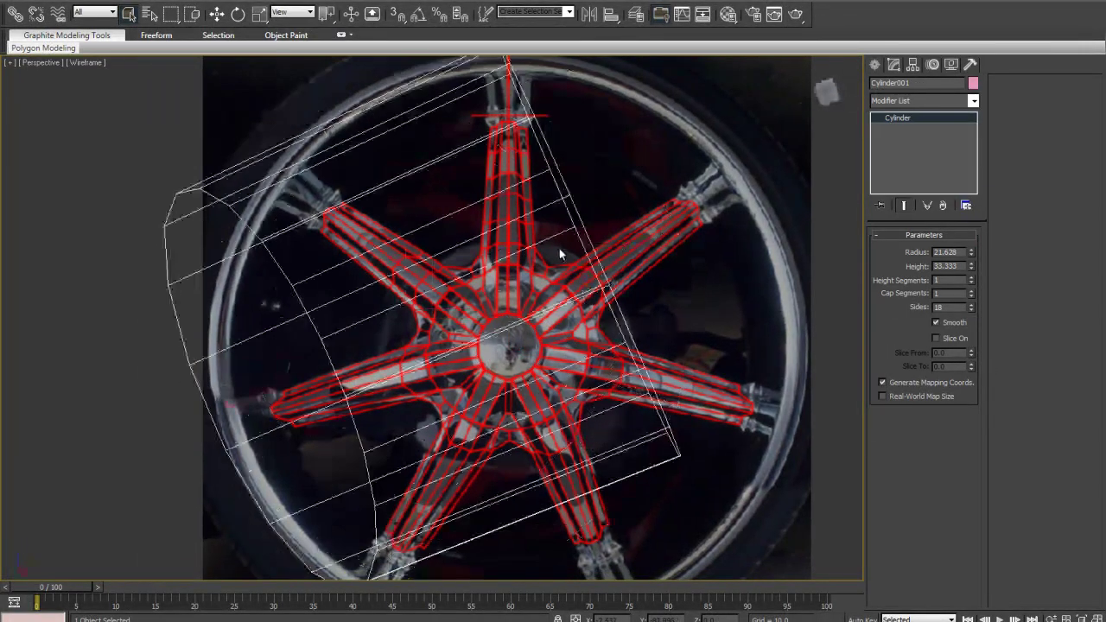
pyautogui.press('F3')
pyautogui.scroll(-5, 504, 271)
pyautogui.keyDown('alt'); pyautogui.moveTo(503, 272); pyautogui.dragTo(496, 314, button='middle'); pyautogui.keyUp('alt')
pyautogui.press('F4')
pyautogui.scroll(3, 495, 317)
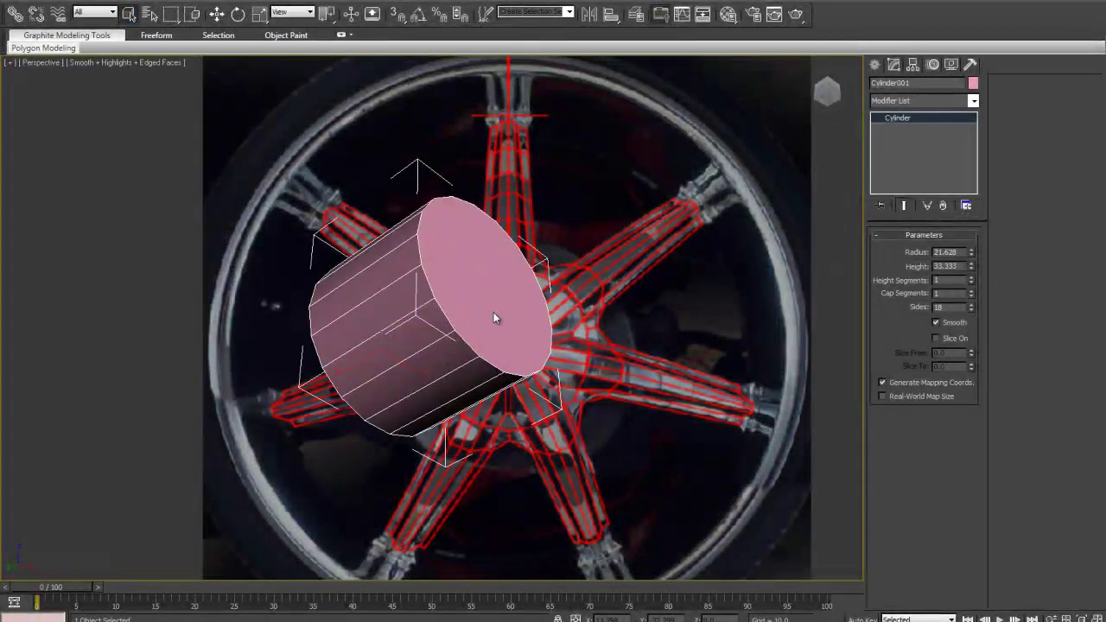
pyautogui.press('j')
pyautogui.moveTo(408, 304); pyautogui.dragTo(529, 317, button='middle')
pyautogui.scroll(3, 437, 315)
# Return to the wireframe Front view and set the cylinder's number of sides to 21
pyautogui.press('f')
pyautogui.scroll(-3, 493, 343)
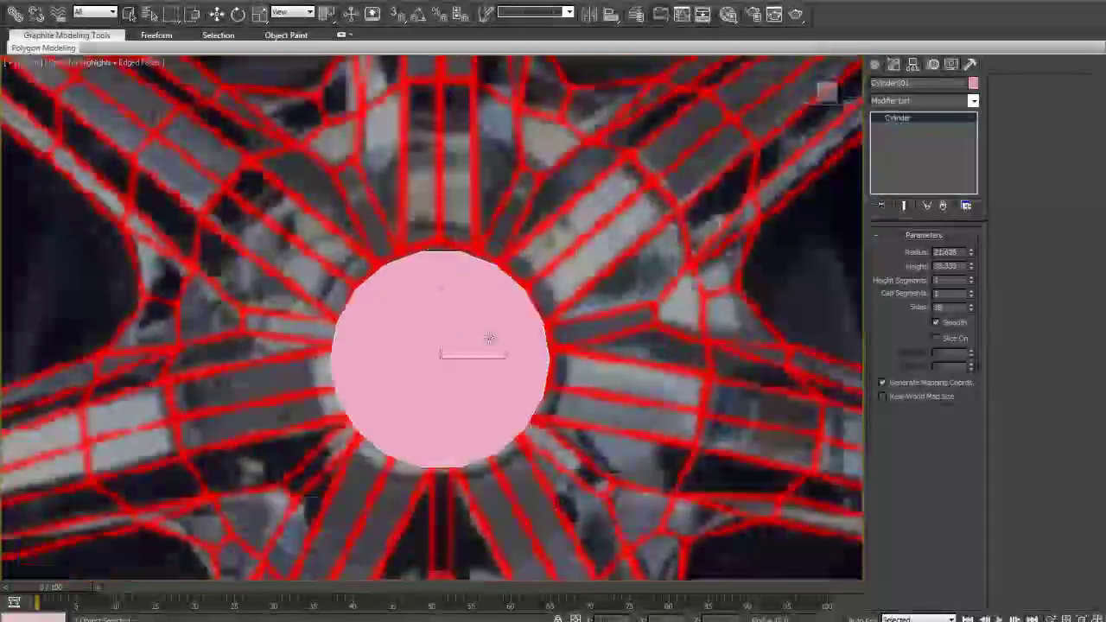
pyautogui.press('F3')
pyautogui.moveTo(475, 332); pyautogui.dragTo(478, 323, button='middle')
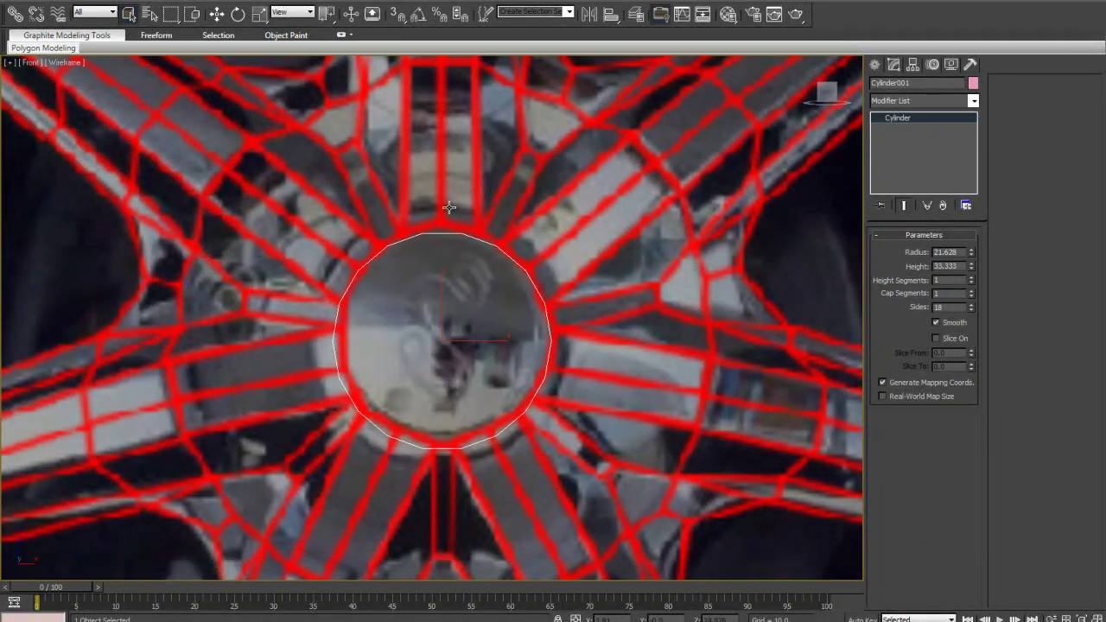
pyautogui.click(951, 304)
pyautogui.write('21')
pyautogui.press('Return')
pyautogui.scroll(3, 467, 299)
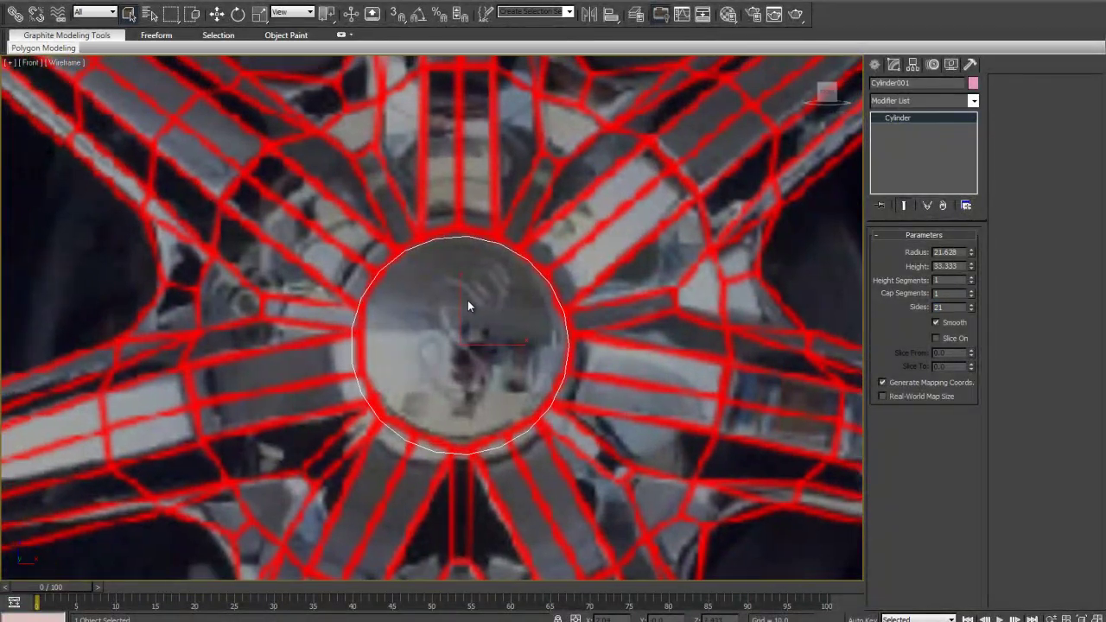
pyautogui.scroll(-5, 512, 345)
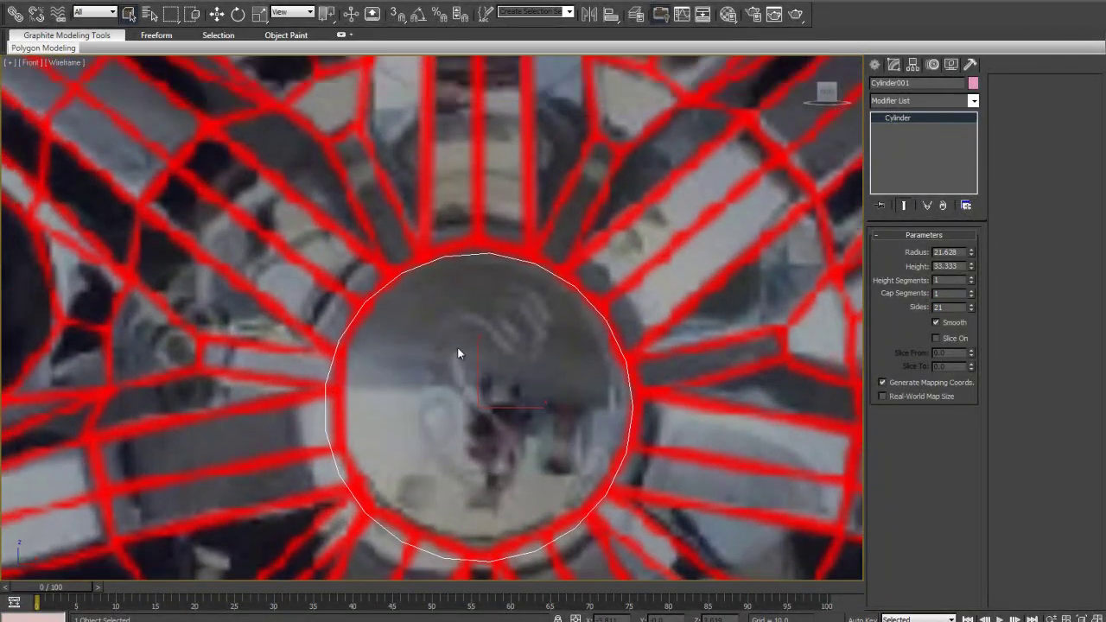
# Add an Edit Poly modifier to the cylinder and delete its front and back cap polygons
pyautogui.click(904, 101)
pyautogui.scroll(-1, 904, 101)
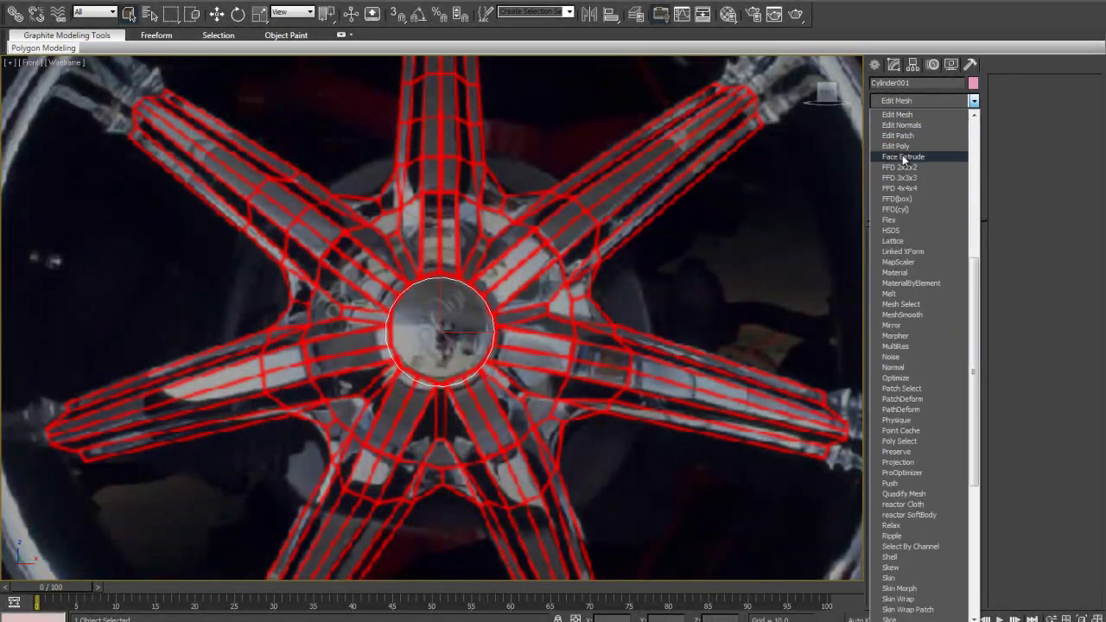
pyautogui.click(899, 145)
pyautogui.press('4')
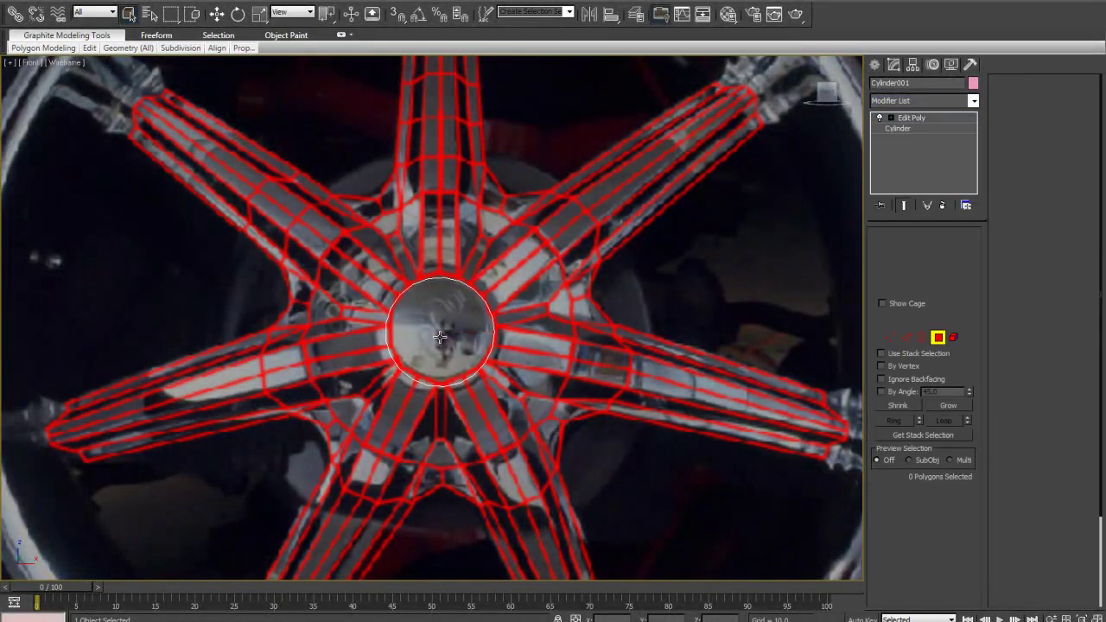
pyautogui.click(441, 336)
pyautogui.press('Delete')
pyautogui.click(442, 324)
pyautogui.press('Delete')
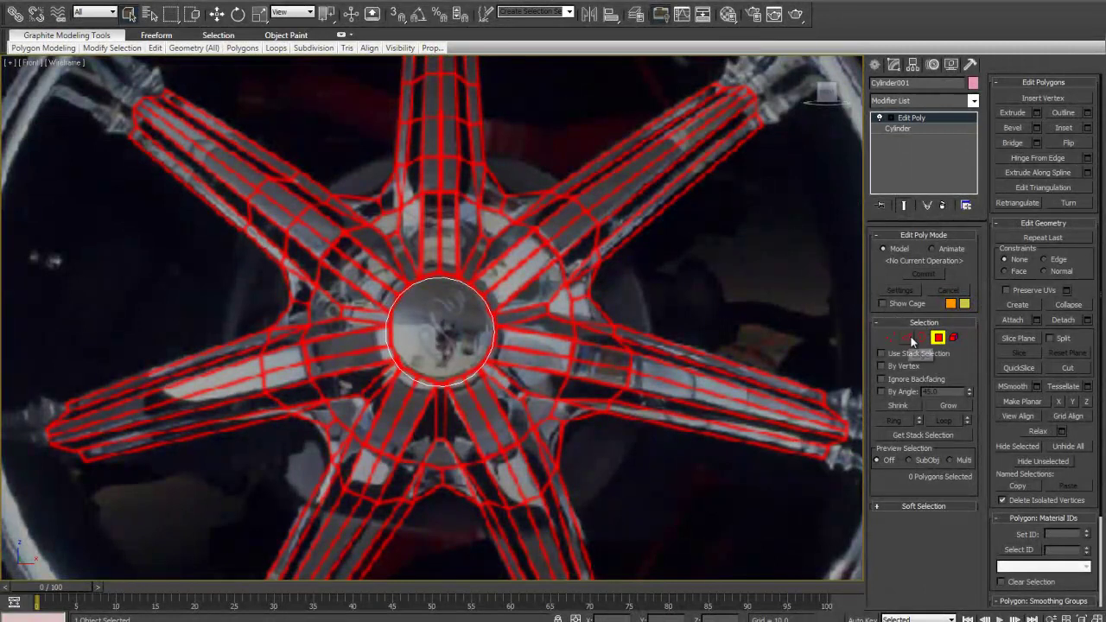
# Select the open border edges at both ends of the cylinder and scale a copy inward to form a smaller inner ring
pyautogui.click(921, 337)
pyautogui.click(491, 326)
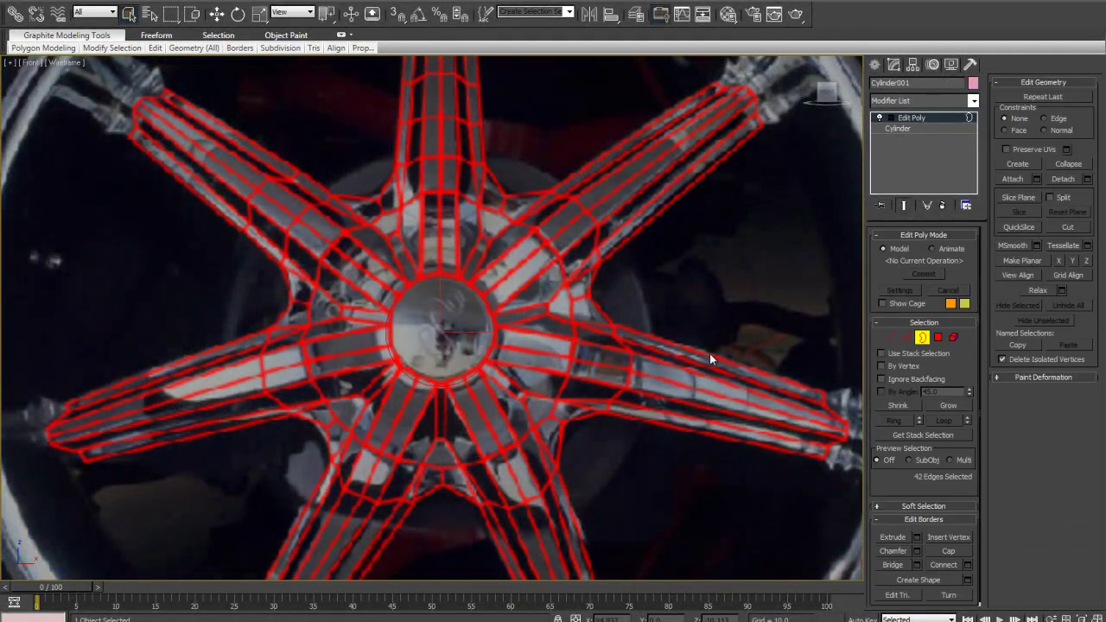
pyautogui.click(902, 337)
pyautogui.press('r')
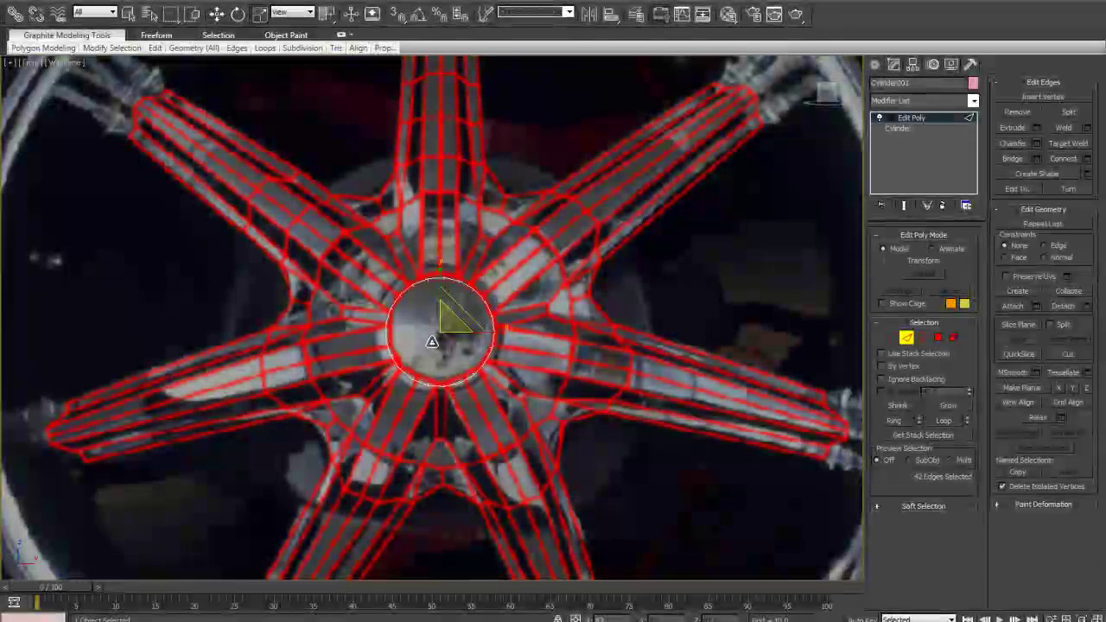
pyautogui.moveTo(439, 372); pyautogui.dragTo(440, 386, button='middle')
pyautogui.scroll(4, 440, 385)
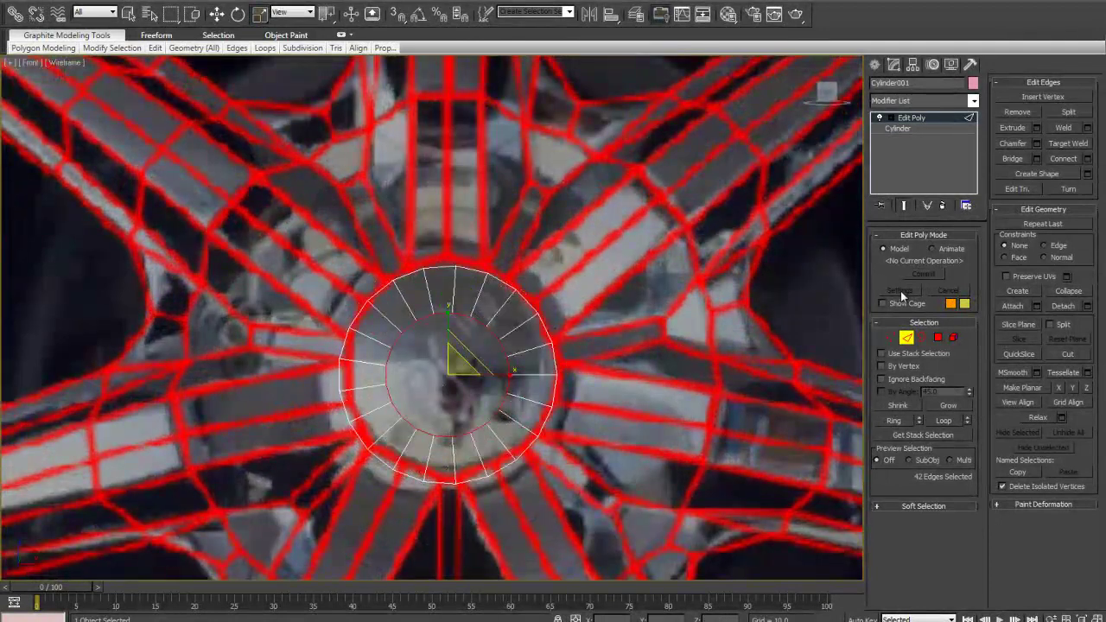
pyautogui.click(908, 339)
# Rotate the cylinder about its axis with angle snap so that one of its vertices points straight up
pyautogui.moveTo(417, 331); pyautogui.dragTo(414, 295, button='middle')
pyautogui.press('e')
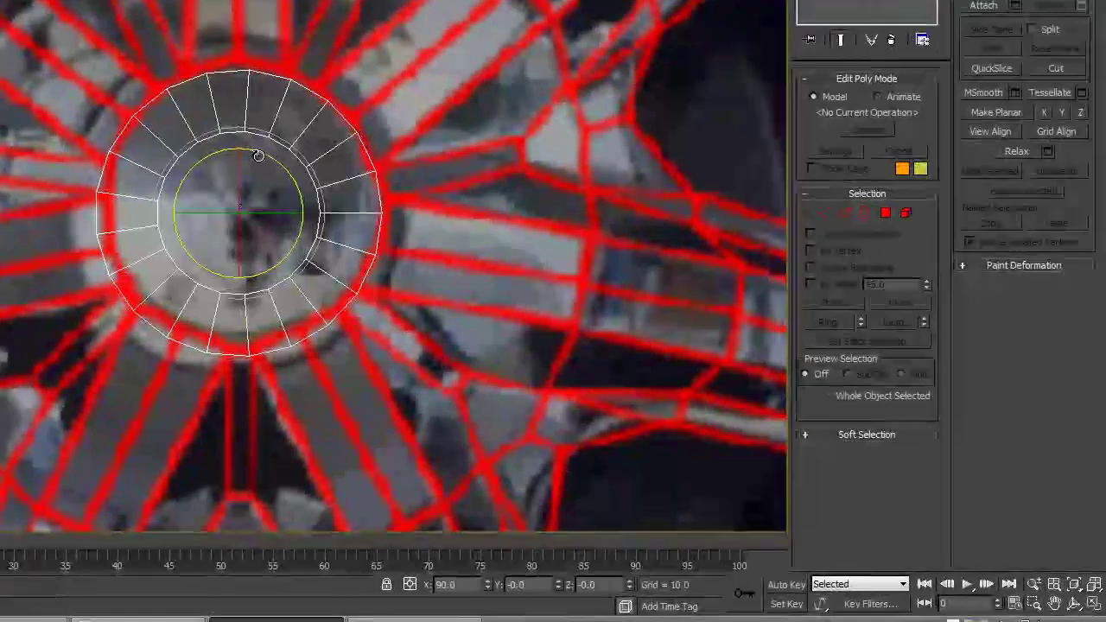
pyautogui.moveTo(257, 153); pyautogui.dragTo(244, 143)
pyautogui.hotkey('ctrl', 'z')
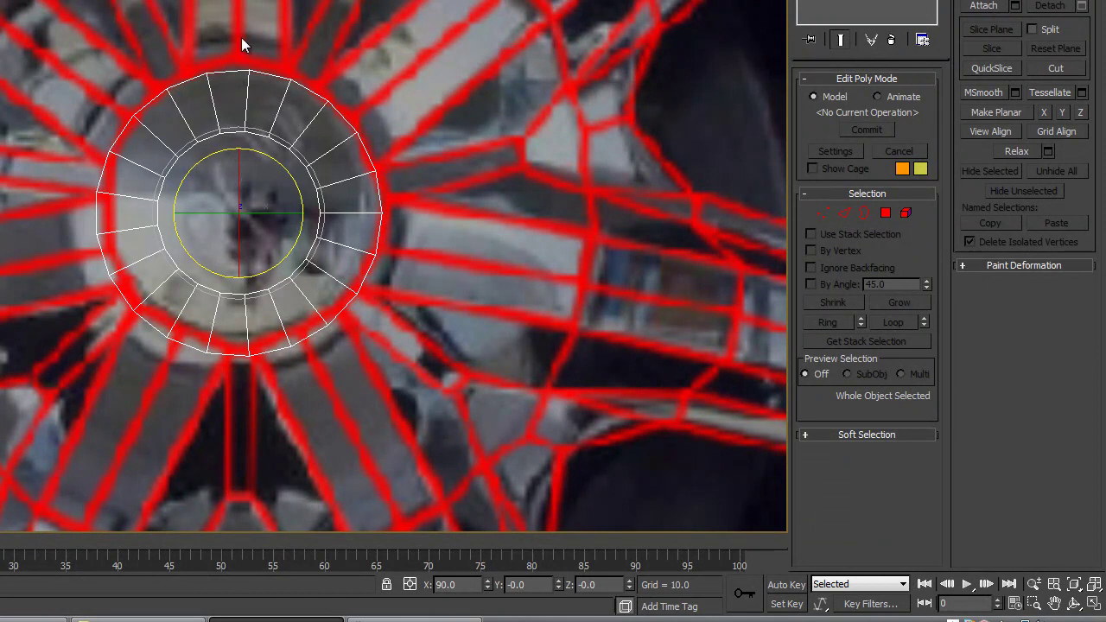
pyautogui.moveTo(265, 159); pyautogui.dragTo(190, 139)
pyautogui.press('w')
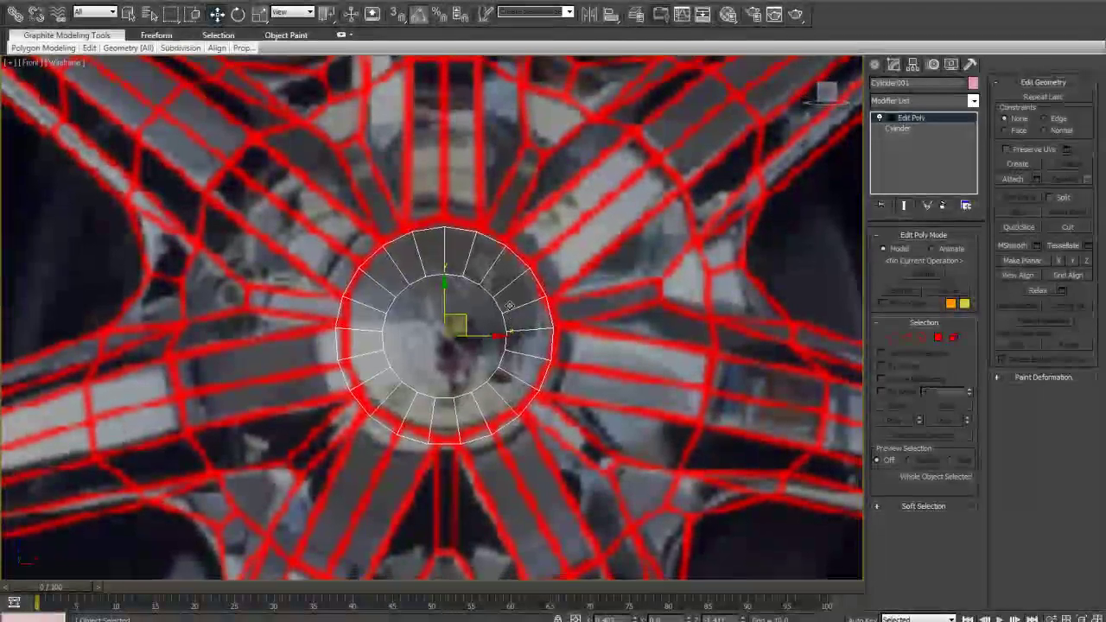
# Nudge the cylinder onto the centre of the red hub outline, to about X 0.77 and Z -0.3
pyautogui.scroll(2, 442, 345)
pyautogui.moveTo(468, 322); pyautogui.dragTo(469, 315)
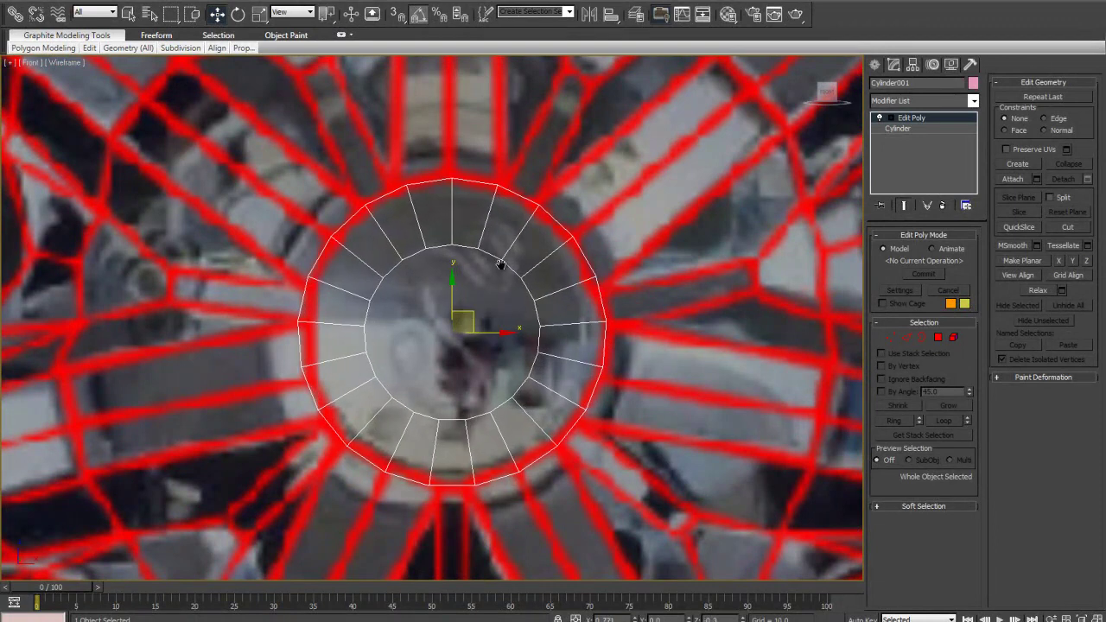
pyautogui.moveTo(500, 264); pyautogui.dragTo(496, 356, button='middle')
pyautogui.scroll(-4, 491, 337)
pyautogui.scroll(2, 478, 358)
pyautogui.moveTo(481, 298); pyautogui.dragTo(444, 303, button='middle')
pyautogui.scroll(-2, 467, 350)
pyautogui.scroll(2, 444, 303)
pyautogui.moveTo(433, 356); pyautogui.dragTo(451, 269, button='middle')
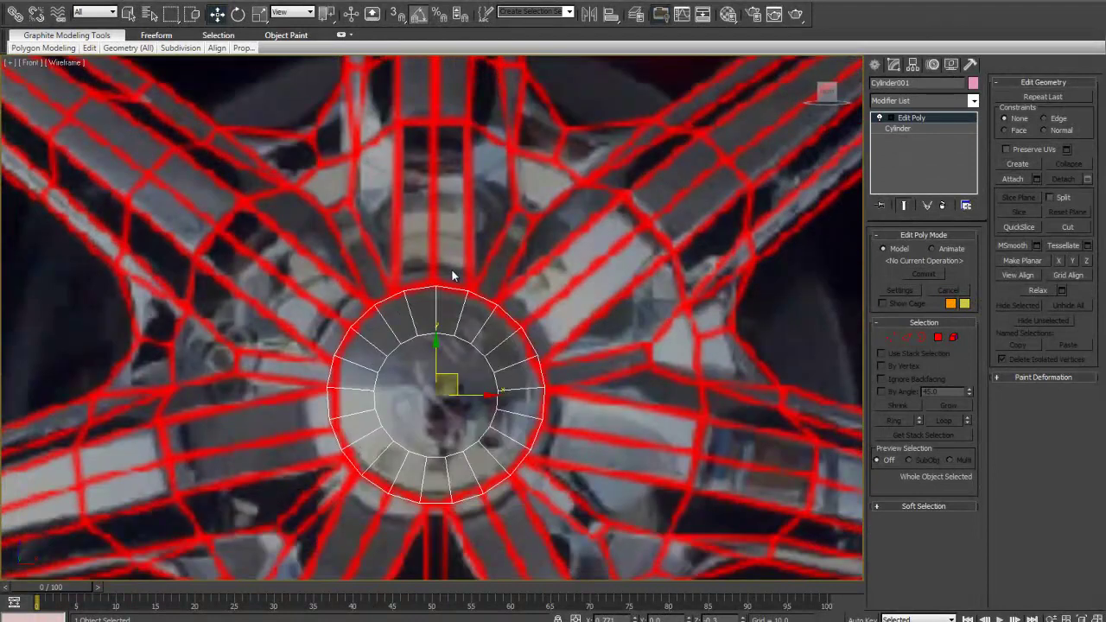
pyautogui.scroll(2, 452, 285)
pyautogui.scroll(-2, 460, 376)
# Adjust the cylinder's overall scale slightly to fit the red hub outline
pyautogui.press('r')
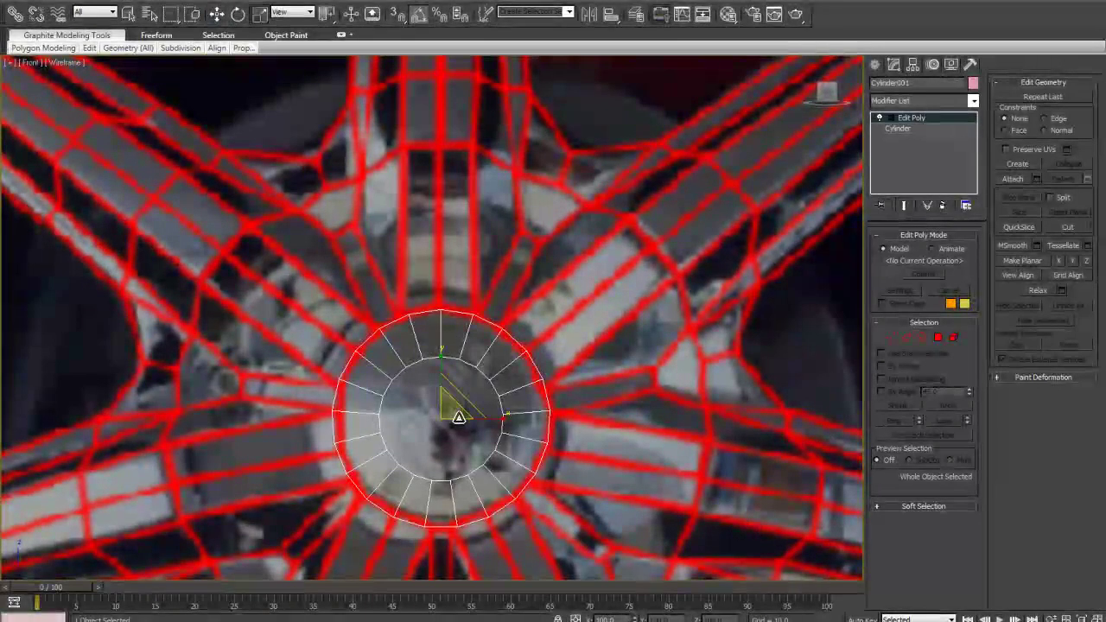
pyautogui.moveTo(446, 412); pyautogui.dragTo(451, 411)
pyautogui.press('w')
pyautogui.moveTo(501, 320); pyautogui.dragTo(494, 366, button='middle')
pyautogui.scroll(-2, 494, 367)
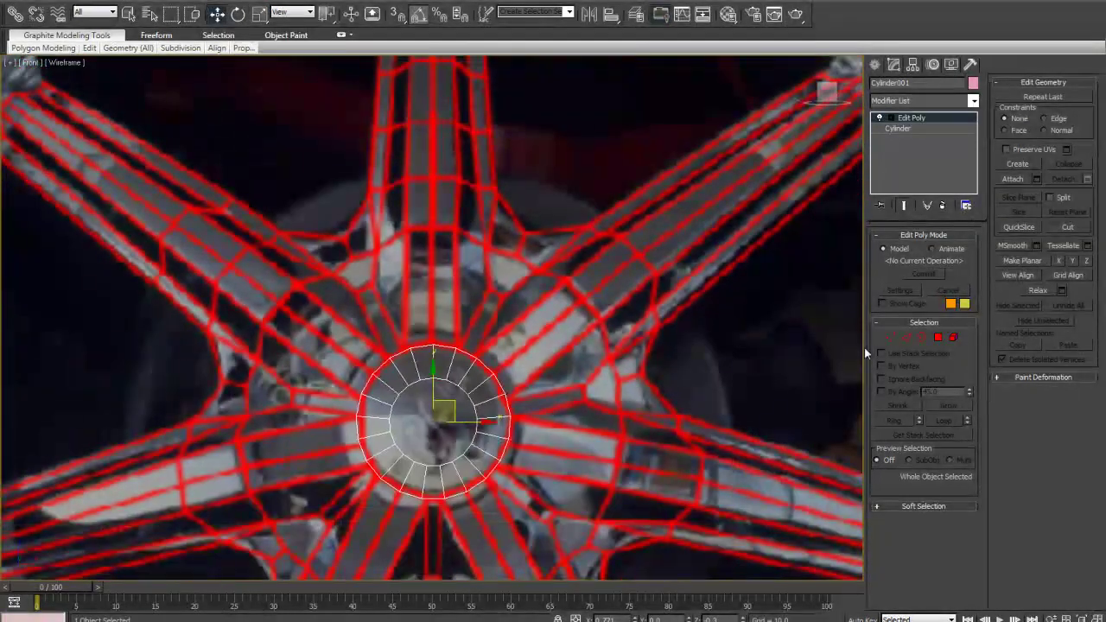
# Select all ring-shaped cap polygons at both ends of the cylinder and delete them, leaving only the outer wall
pyautogui.click(937, 337)
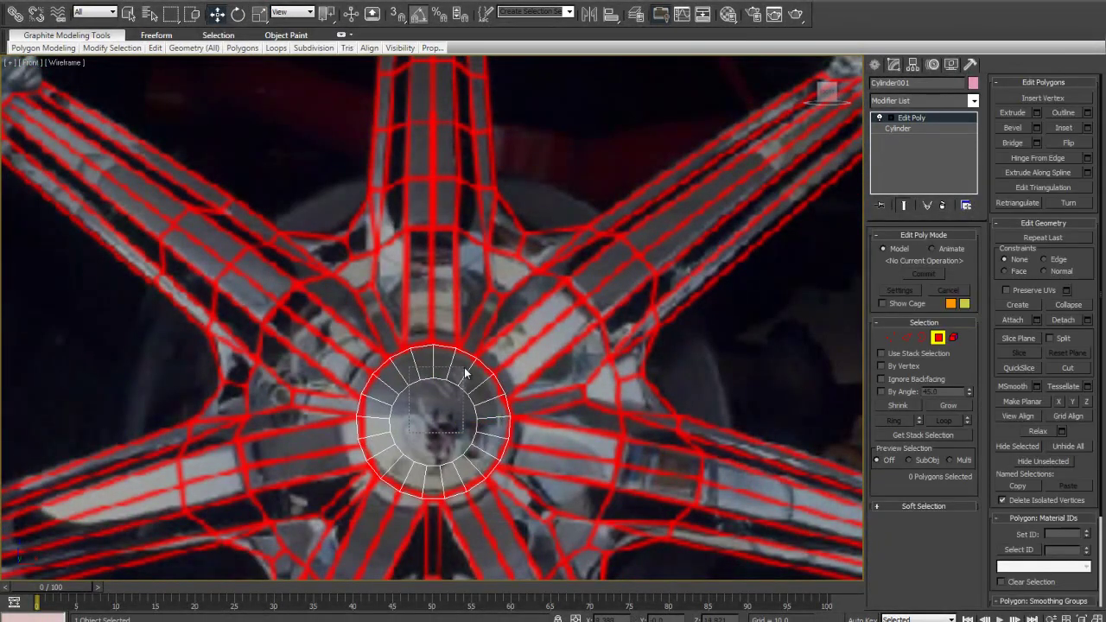
pyautogui.moveTo(461, 374); pyautogui.dragTo(459, 375)
pyautogui.keyDown('ctrl'); pyautogui.moveTo(491, 458); pyautogui.dragTo(405, 468); pyautogui.keyUp('ctrl')
pyautogui.keyDown('ctrl'); pyautogui.moveTo(383, 389); pyautogui.dragTo(418, 442); pyautogui.keyUp('ctrl')
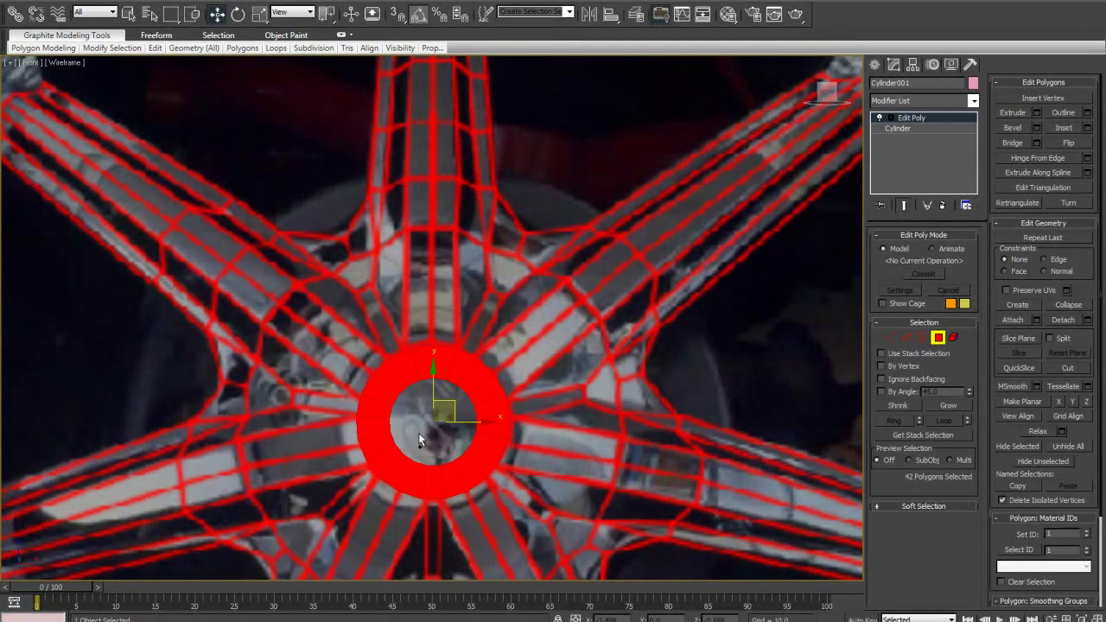
pyautogui.moveTo(417, 427); pyautogui.dragTo(361, 406, button='middle')
pyautogui.press('Delete')
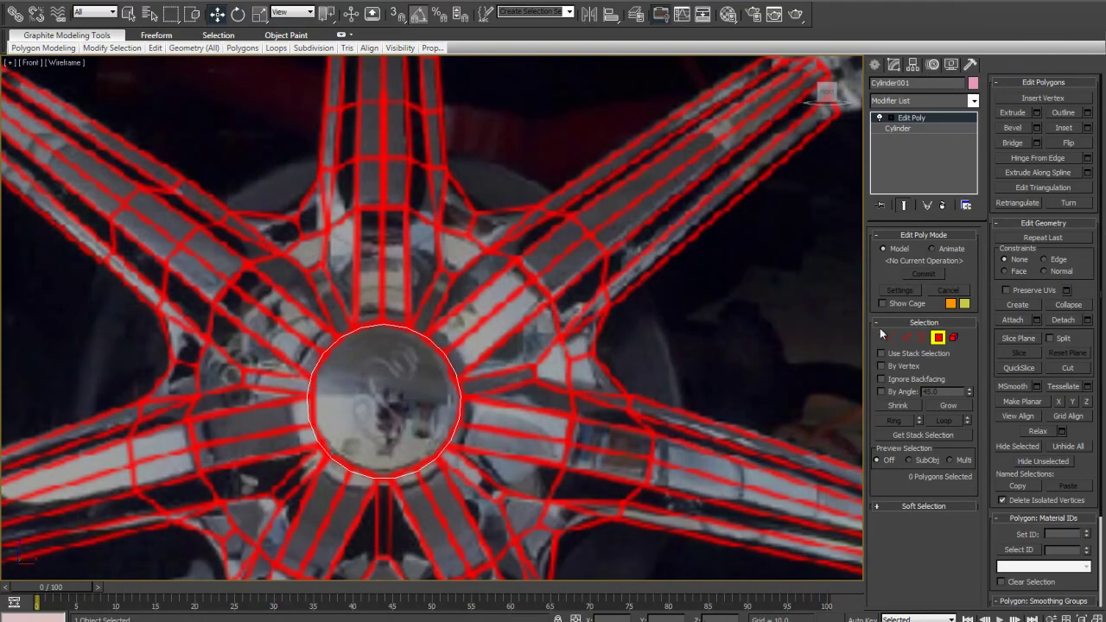
# Show the open cylinder in perspective with shaded faces and visible edges, ready for edge editing
pyautogui.click(906, 336)
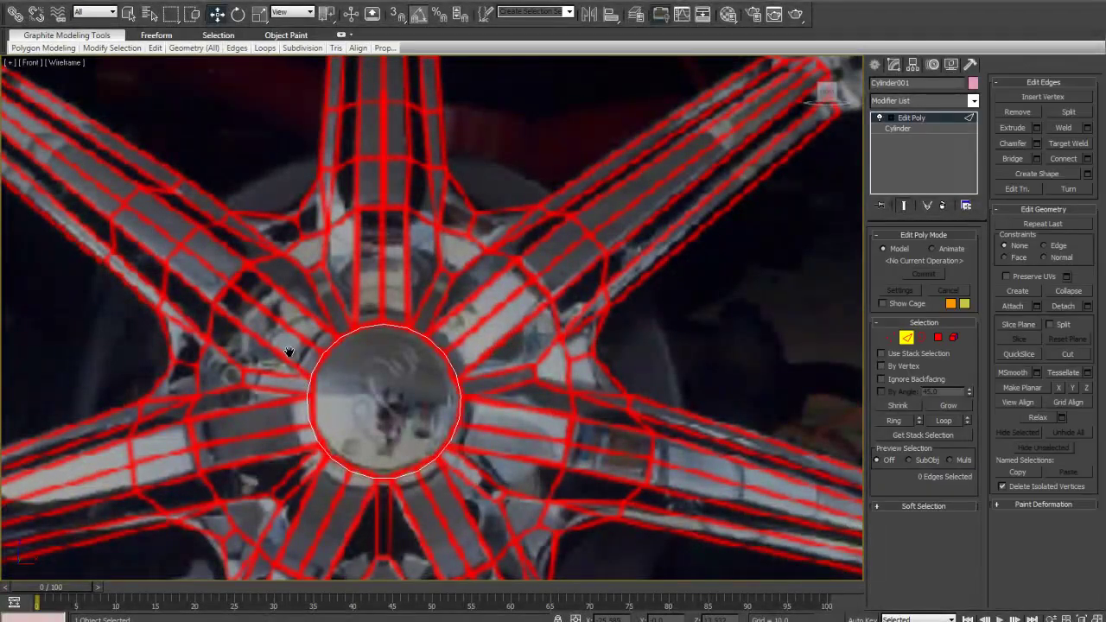
pyautogui.scroll(2, 348, 429)
pyautogui.press('p')
pyautogui.keyDown('alt'); pyautogui.moveTo(381, 340); pyautogui.dragTo(407, 356, button='middle'); pyautogui.keyUp('alt')
pyautogui.press('F3')
pyautogui.scroll(3, 414, 356)
pyautogui.press('F4')
# Select the 21-edge loop at the cylinder's rear end and scale it outward to roughly twice the hub outline's size
pyautogui.click(430, 336)
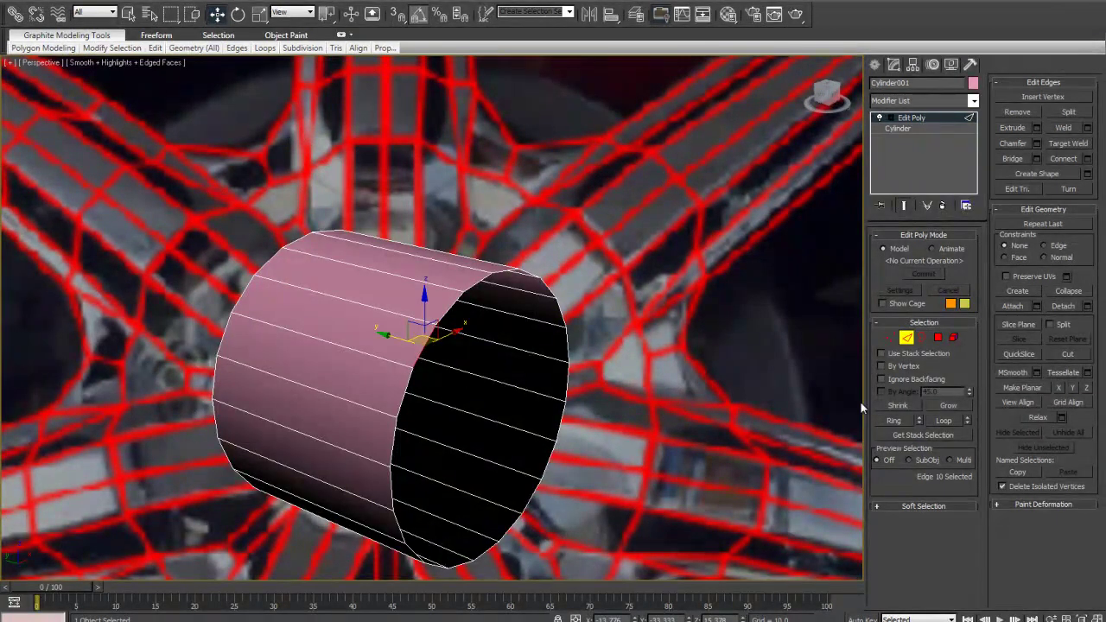
pyautogui.click(239, 297)
pyautogui.click(942, 420)
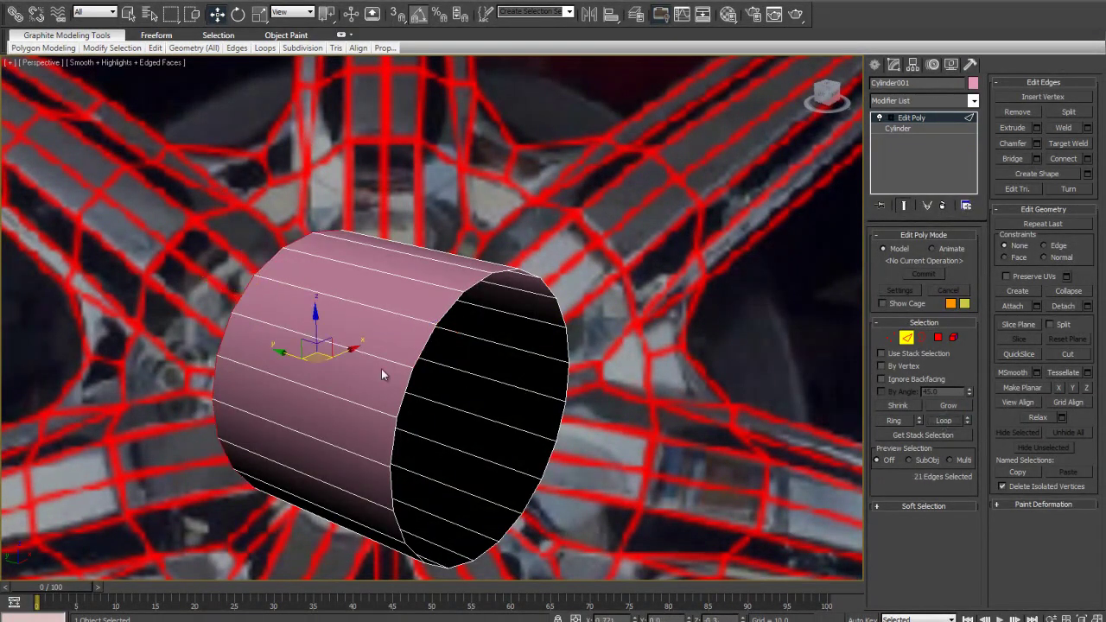
pyautogui.moveTo(348, 362); pyautogui.dragTo(388, 358, button='middle')
pyautogui.moveTo(323, 348); pyautogui.dragTo(369, 362)
pyautogui.press('f')
pyautogui.scroll(2, 369, 355)
pyautogui.moveTo(449, 346); pyautogui.dragTo(409, 389, button='middle')
pyautogui.scroll(2, 408, 388)
pyautogui.press('r')
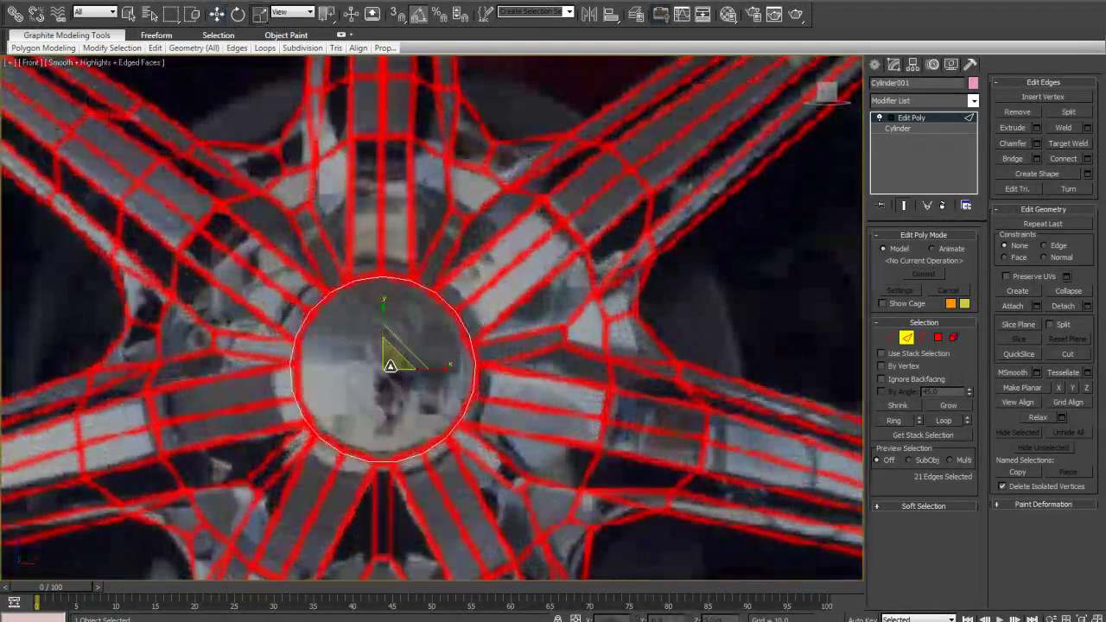
pyautogui.moveTo(390, 356); pyautogui.dragTo(467, 287)
pyautogui.scroll(-2, 372, 342)
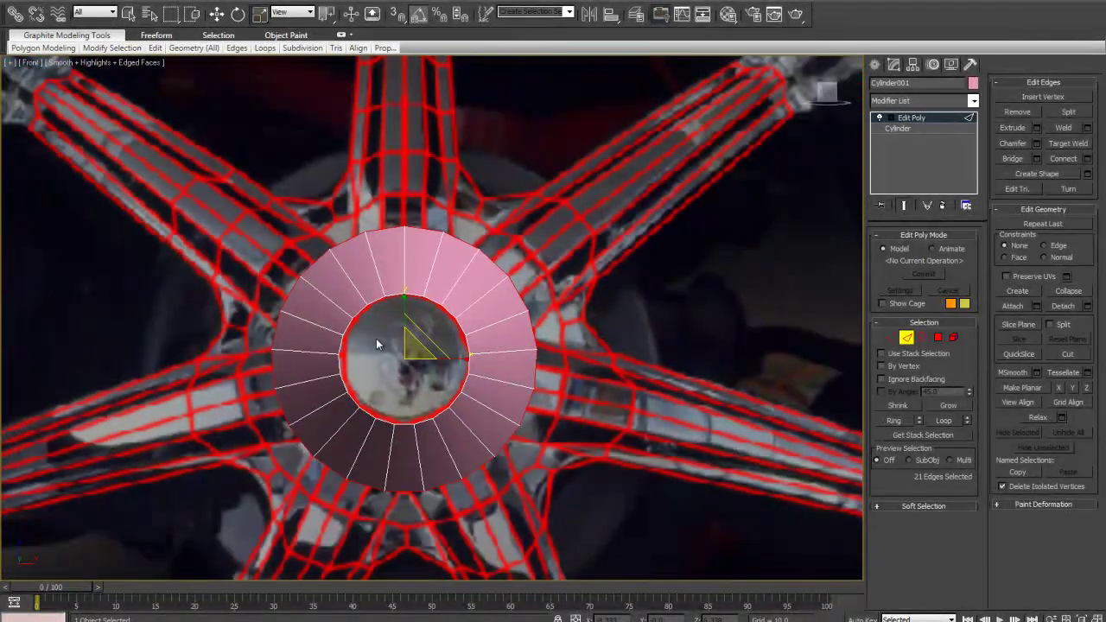
# Leave edge editing and make the cylinder see-through over the reference image
pyautogui.click(912, 341)
pyautogui.moveTo(478, 337); pyautogui.dragTo(454, 393, button='middle')
pyautogui.hotkey('alt', 'x')
pyautogui.press('F4')
pyautogui.press('F4')
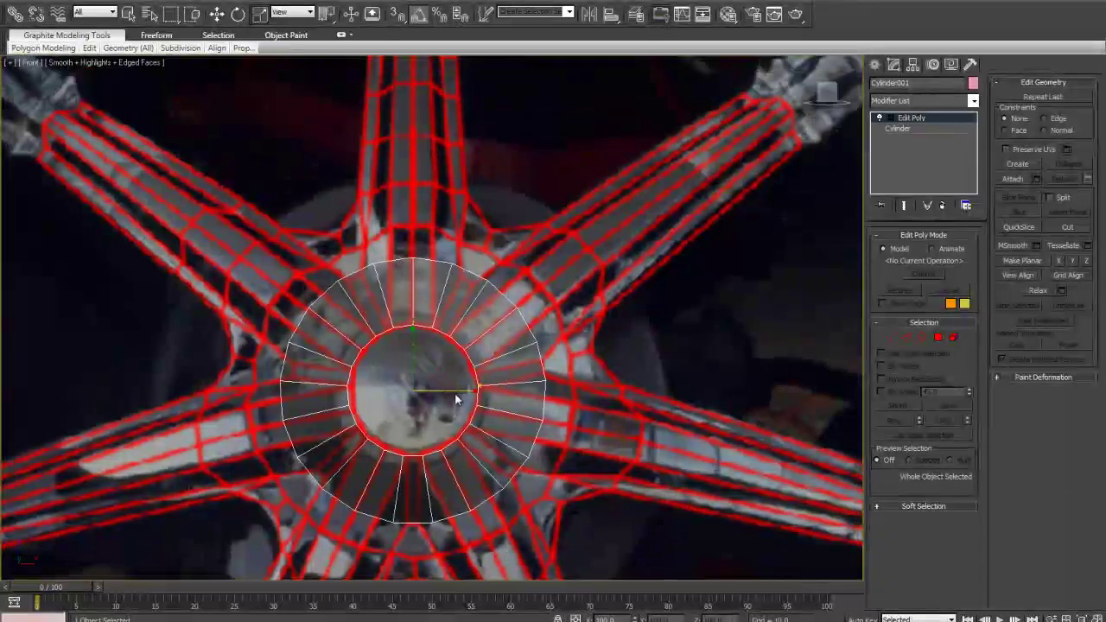
pyautogui.scroll(3, 454, 392)
pyautogui.scroll(-3, 454, 392)
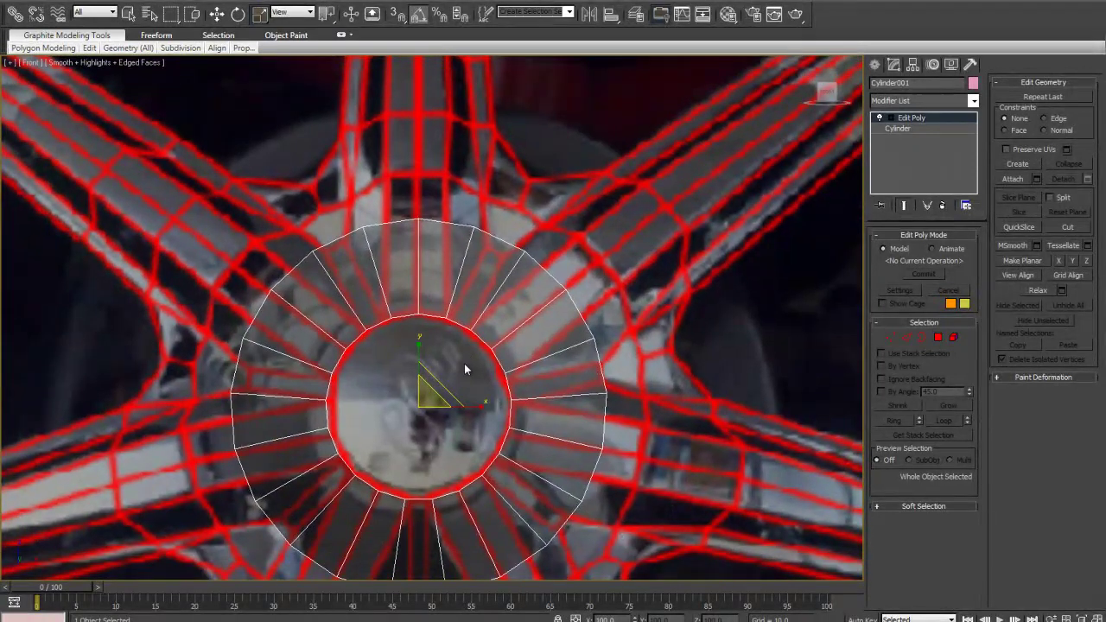
# Select the cylinder's front edge loop and scale a copy inward to form a narrow inner ring
pyautogui.keyDown('alt'); pyautogui.moveTo(644, 345); pyautogui.dragTo(483, 390, button='middle'); pyautogui.keyUp('alt')
pyautogui.click(906, 337)
pyautogui.click(460, 241)
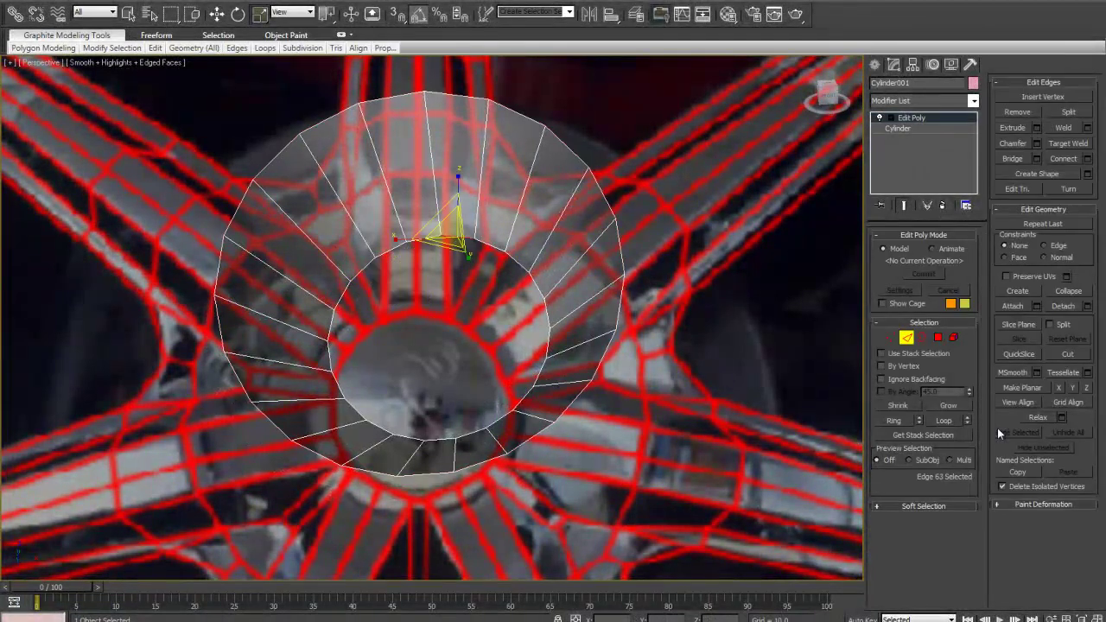
pyautogui.click(944, 422)
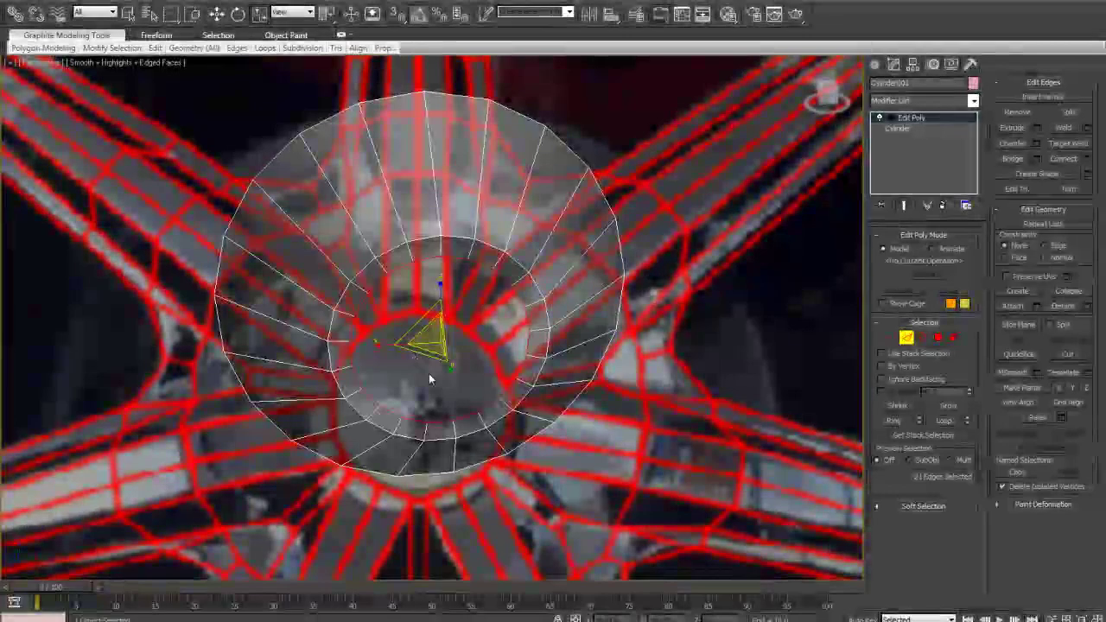
# Delete the wall polygons between the two ends of the cylinder, keeping only the narrow flat ring at the hub outline
pyautogui.click(938, 336)
pyautogui.keyDown('alt'); pyautogui.moveTo(510, 438); pyautogui.dragTo(535, 368, button='middle'); pyautogui.keyUp('alt')
pyautogui.keyDown('alt'); pyautogui.moveTo(538, 347); pyautogui.dragTo(538, 378, button='middle'); pyautogui.keyUp('alt')
pyautogui.moveTo(679, 287); pyautogui.dragTo(103, 172)
pyautogui.press('Delete')
pyautogui.keyDown('alt'); pyautogui.moveTo(323, 291); pyautogui.dragTo(353, 360, button='middle'); pyautogui.keyUp('alt')
pyautogui.press('f')
pyautogui.press('z')
pyautogui.scroll(-3, 371, 246)
# Extrude the two uppermost outer ring edges upward to the first red cross line of the vertical spoke and flatten the end
pyautogui.click(910, 337)
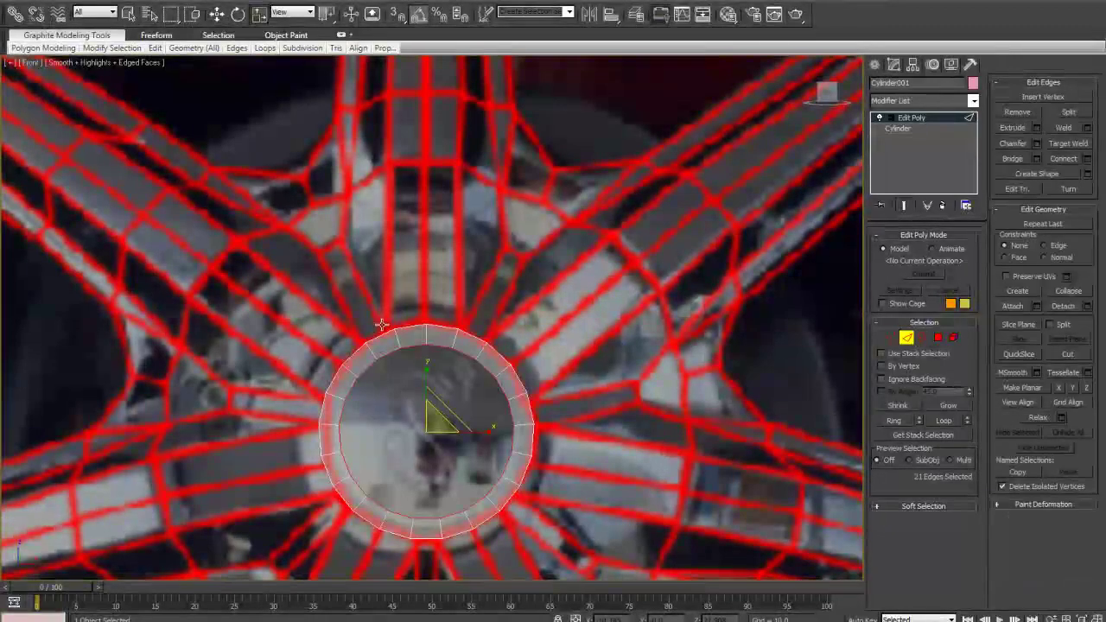
pyautogui.press('w')
pyautogui.moveTo(413, 349); pyautogui.dragTo(410, 329, button='middle')
pyautogui.keyDown('shift'); pyautogui.moveTo(423, 257); pyautogui.dragTo(424, 105); pyautogui.keyUp('shift')
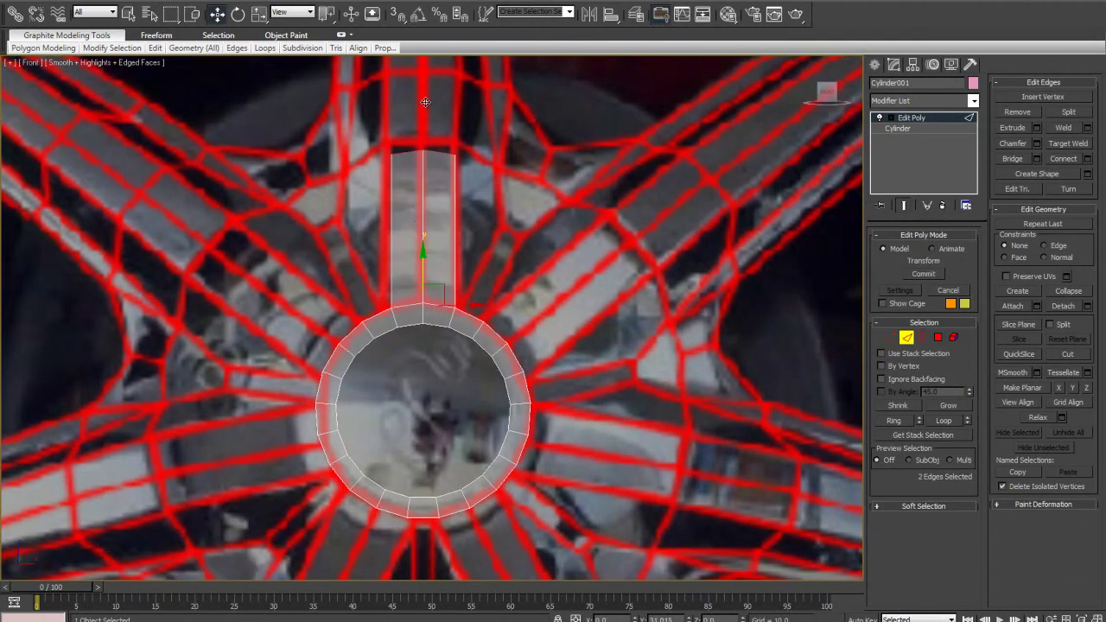
pyautogui.moveTo(426, 94); pyautogui.dragTo(410, 235, button='middle')
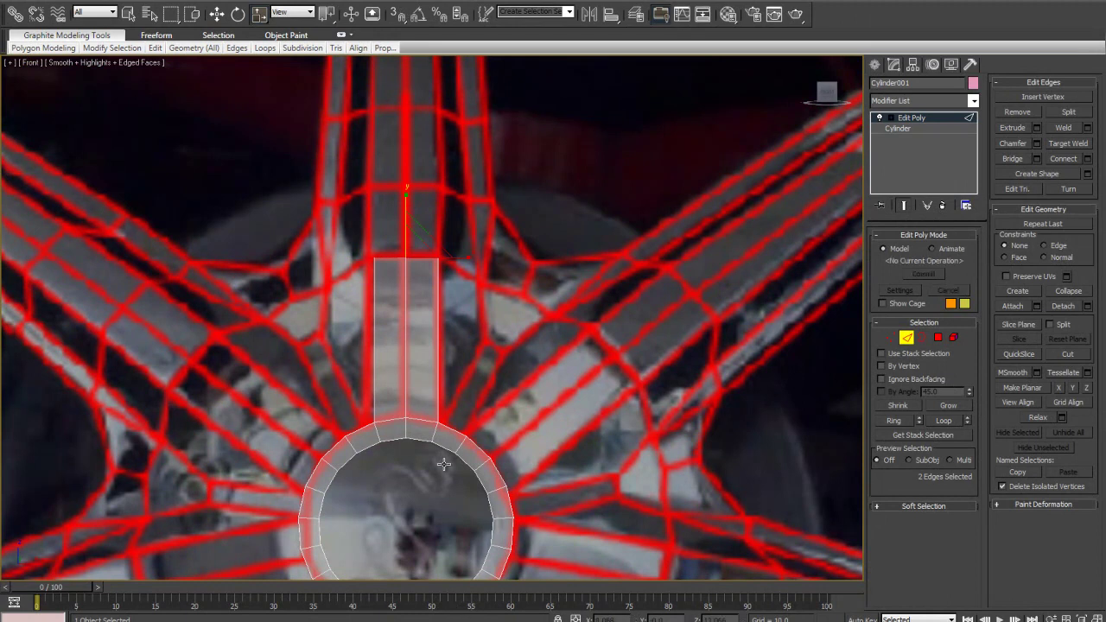
pyautogui.scroll(-3, 377, 385)
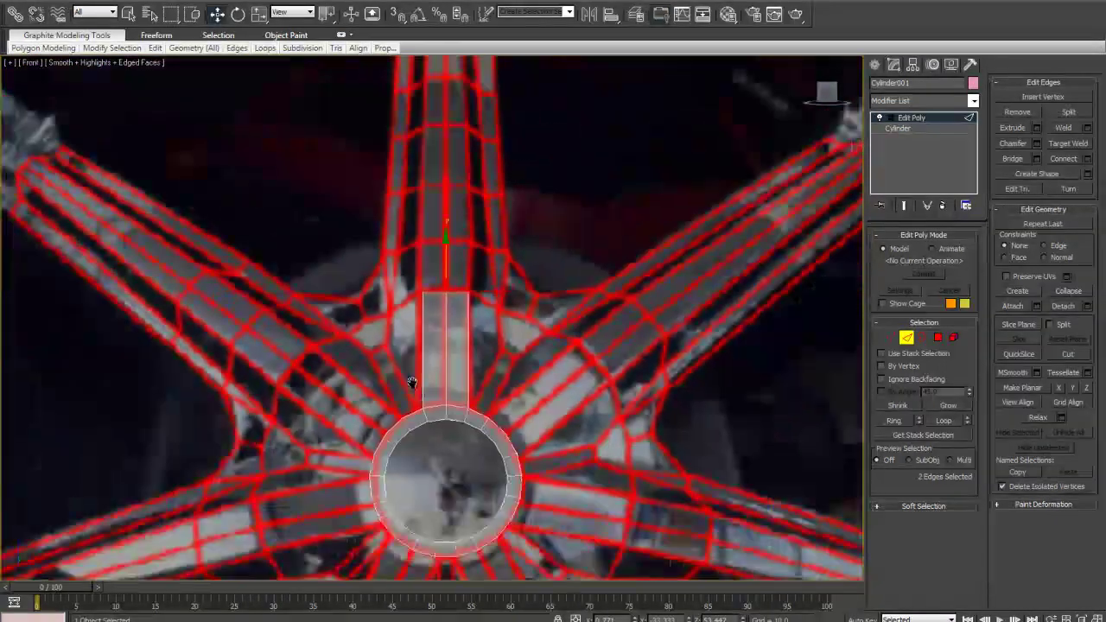
pyautogui.scroll(5, 401, 379)
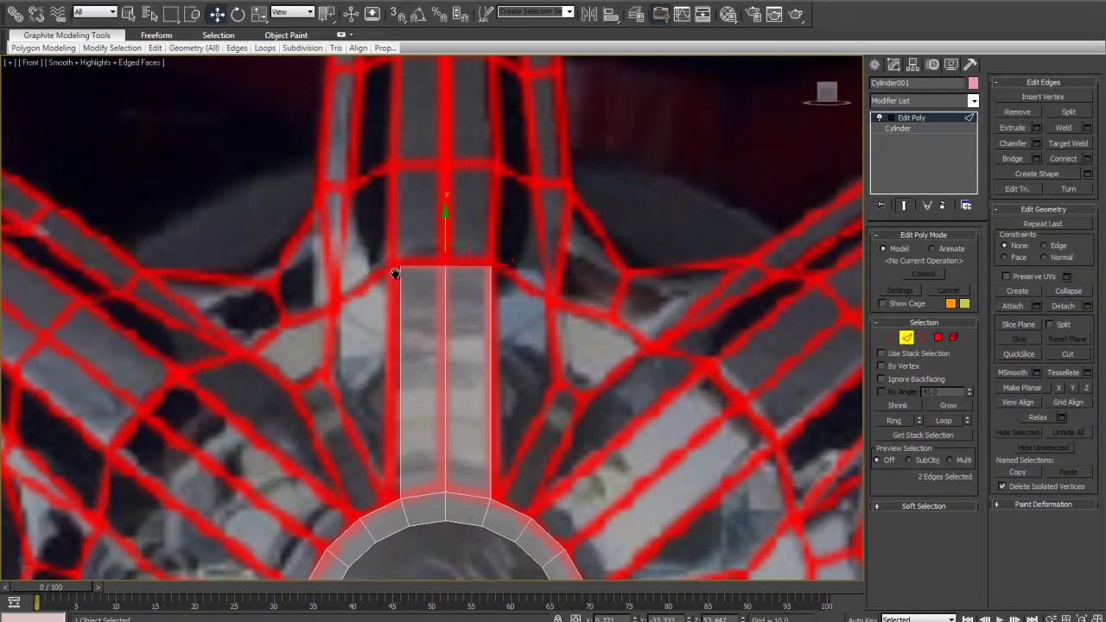
pyautogui.moveTo(386, 326); pyautogui.dragTo(383, 367, button='middle')
pyautogui.scroll(-2, 474, 457)
pyautogui.scroll(5, 492, 468)
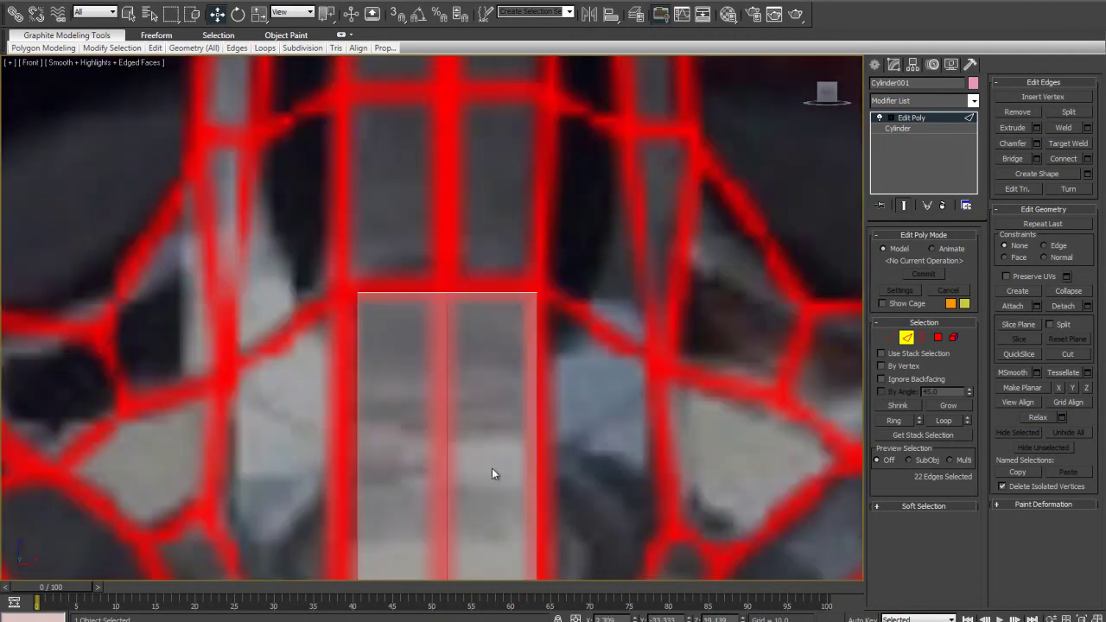
# Compare the extruded strip with the red spoke lines in wireframe and shaded display
pyautogui.scroll(-4, 665, 408)
pyautogui.press('F3')
pyautogui.moveTo(510, 397); pyautogui.dragTo(508, 340, button='middle')
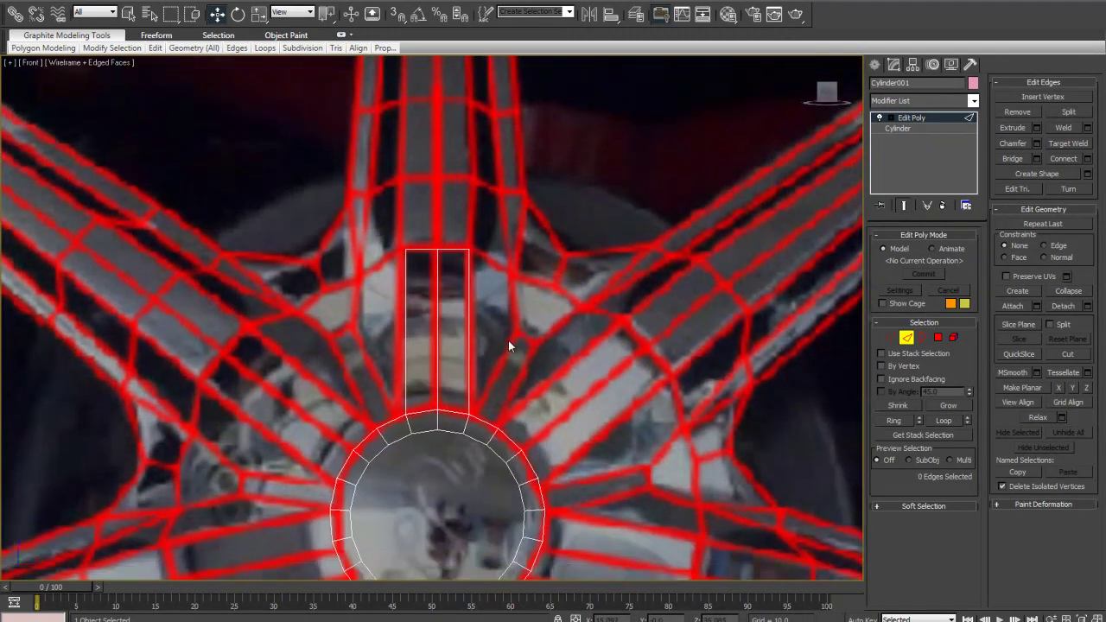
pyautogui.scroll(3, 510, 332)
pyautogui.moveTo(546, 161); pyautogui.dragTo(496, 176)
pyautogui.press('F3')
pyautogui.scroll(-3, 259, 412)
pyautogui.moveTo(404, 412); pyautogui.dragTo(382, 457, button='middle')
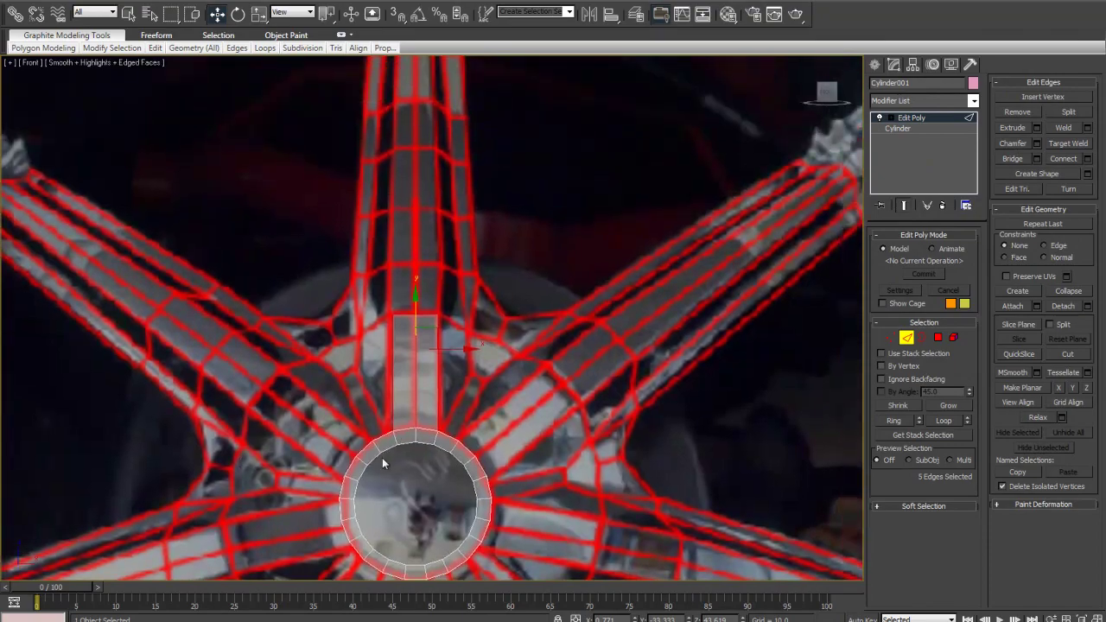
pyautogui.scroll(2, 381, 457)
pyautogui.click(596, 349)
pyautogui.scroll(-3, 369, 388)
pyautogui.scroll(4, 430, 375)
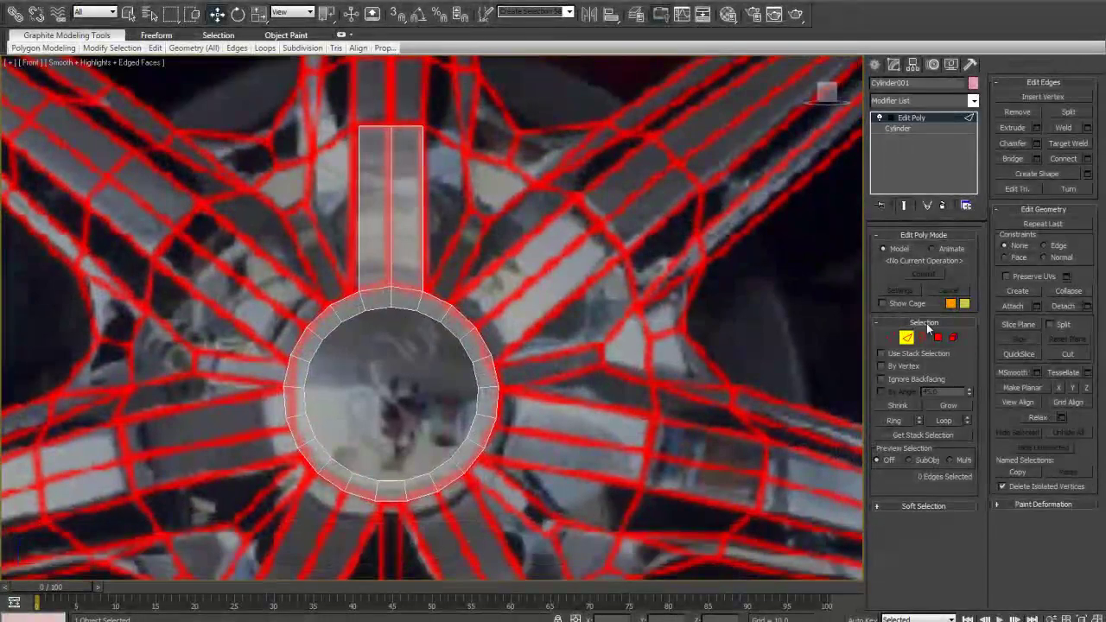
pyautogui.click(937, 336)
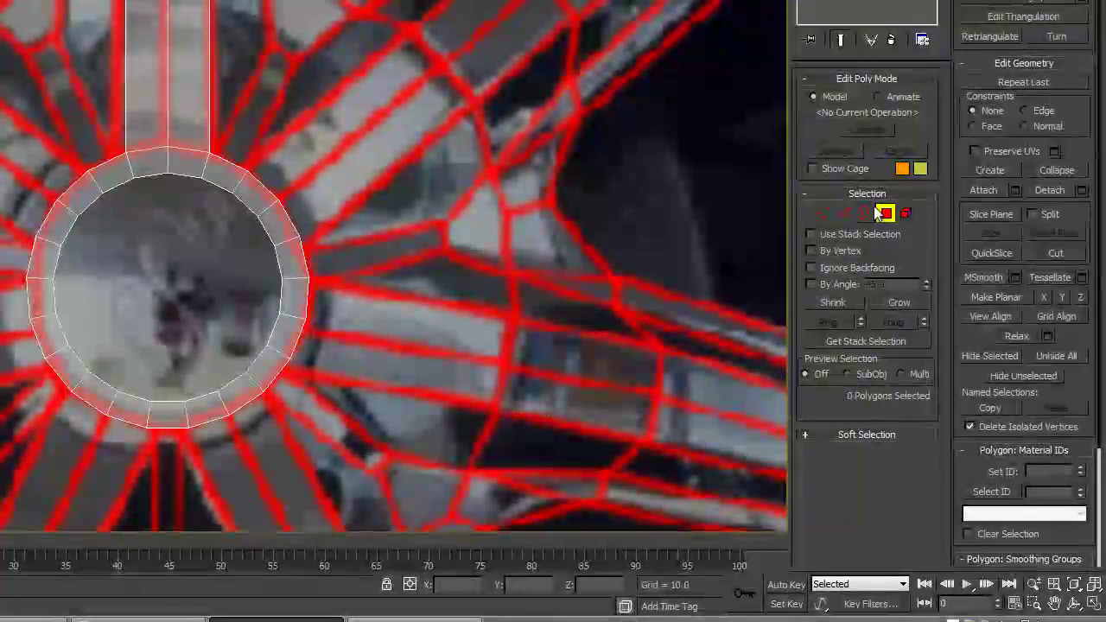
pyautogui.moveTo(247, 206); pyautogui.dragTo(317, 329, button='middle')
pyautogui.moveTo(868, 170); pyautogui.dragTo(159, 87, button='middle')
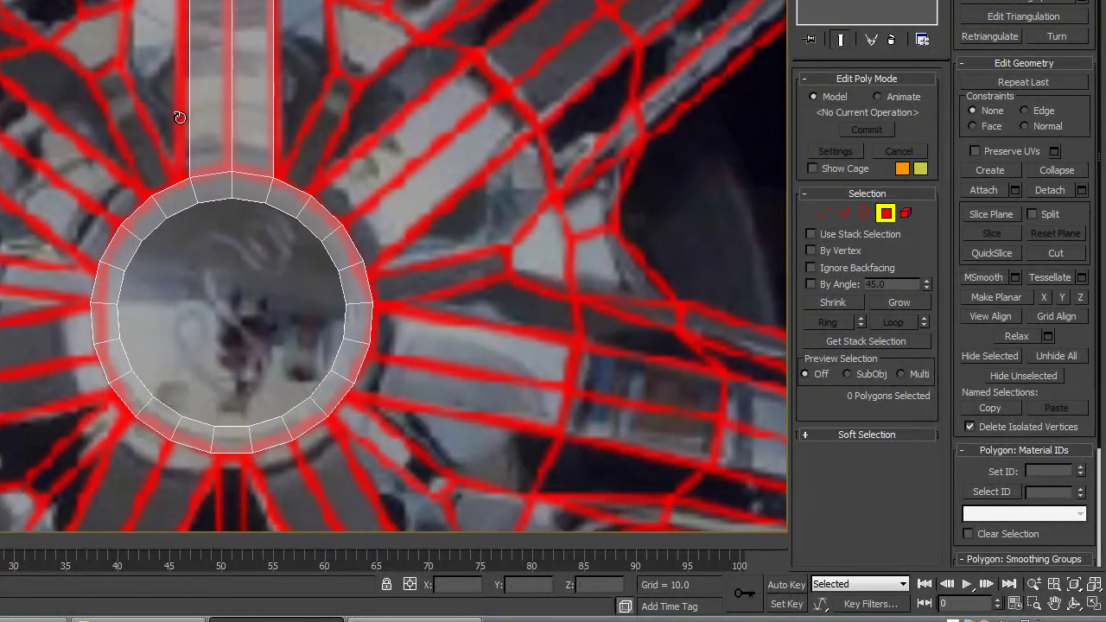
pyautogui.press('4')
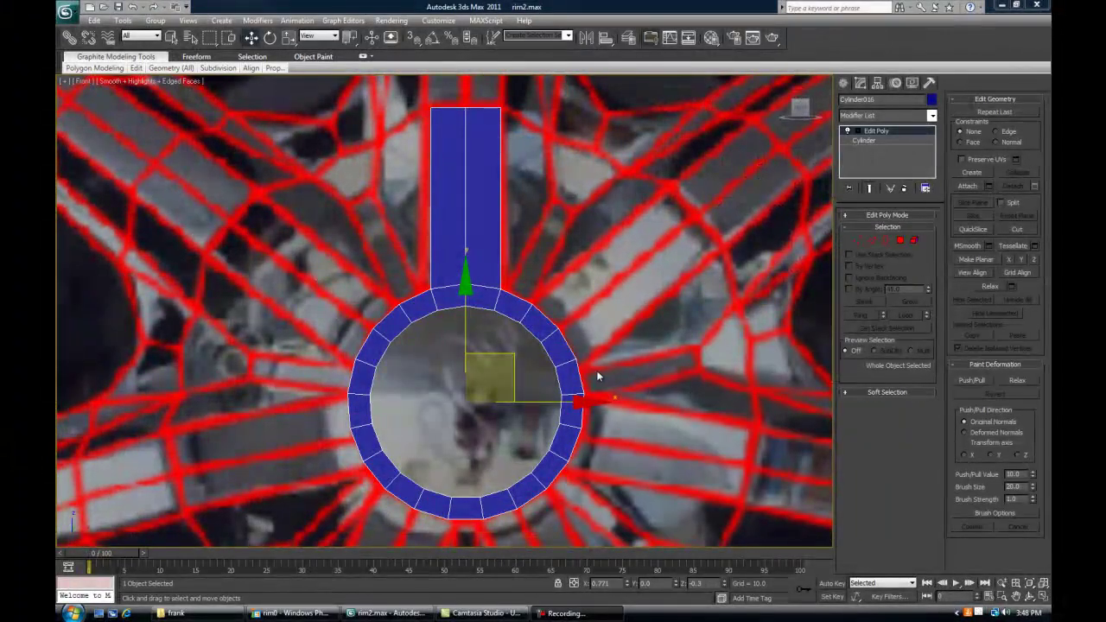
pyautogui.moveTo(597, 375); pyautogui.dragTo(570, 381, button='middle')
pyautogui.scroll(2, 619, 332)
pyautogui.scroll(-2, 617, 334)
pyautogui.moveTo(551, 321); pyautogui.dragTo(565, 348, button='middle')
# Enter edge editing and examine how the red spoke lines run along the vertical spoke and meet around the hub
pyautogui.click(871, 240)
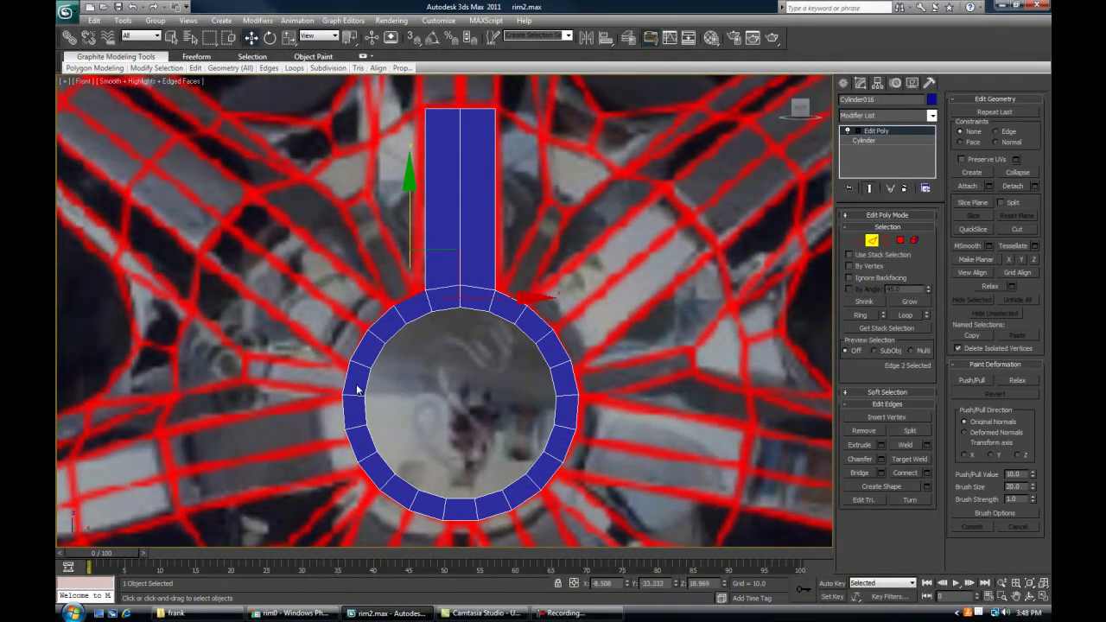
pyautogui.moveTo(490, 417); pyautogui.dragTo(425, 434, button='middle')
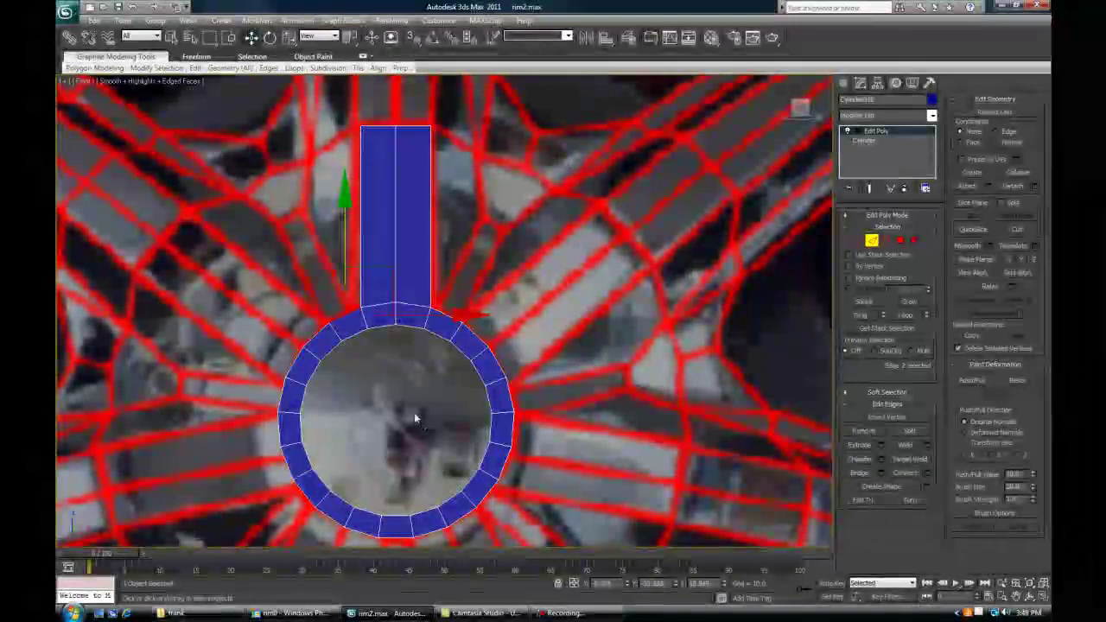
pyautogui.moveTo(370, 372); pyautogui.dragTo(395, 409, button='middle')
pyautogui.scroll(-2, 394, 407)
pyautogui.scroll(-3, 437, 432)
pyautogui.moveTo(444, 379); pyautogui.dragTo(450, 417, button='middle')
pyautogui.moveTo(439, 162); pyautogui.dragTo(444, 181, button='middle')
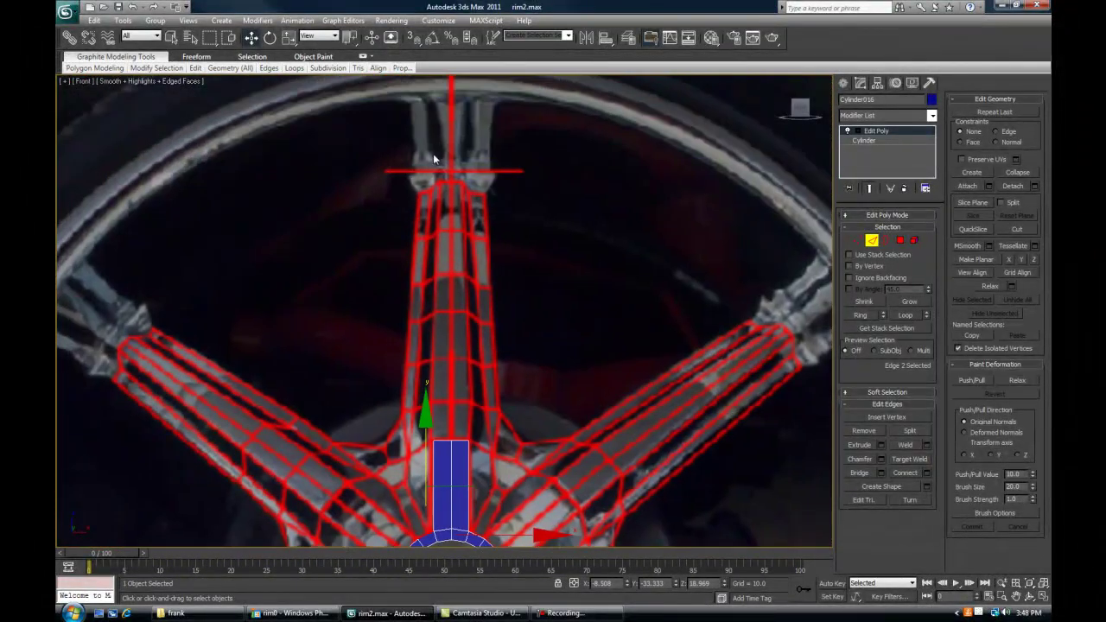
pyautogui.moveTo(419, 368); pyautogui.dragTo(445, 349, button='middle')
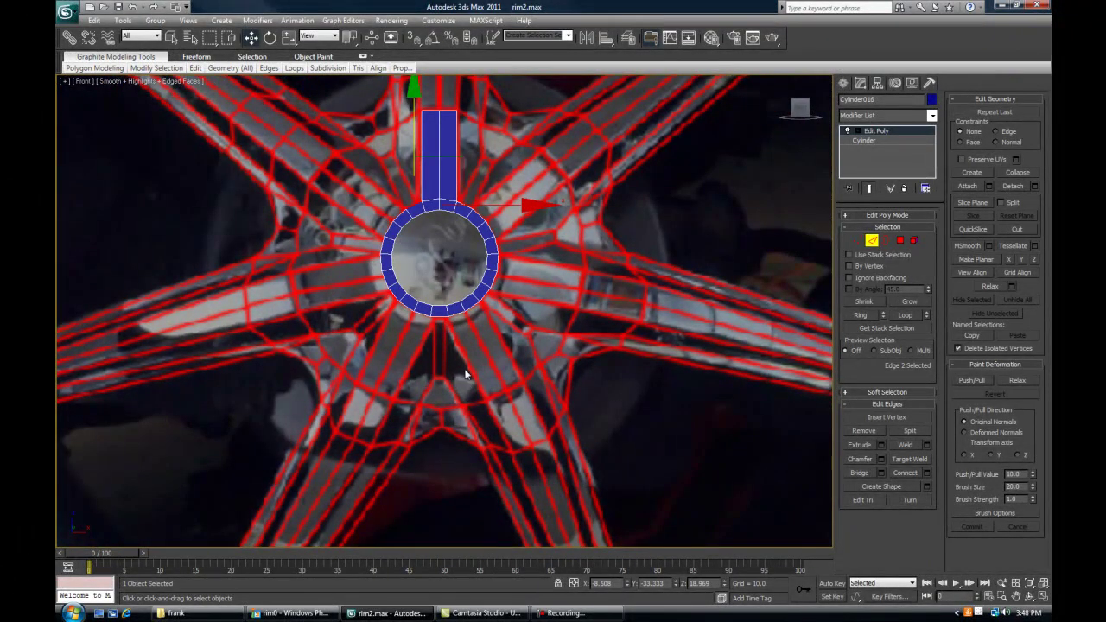
pyautogui.scroll(4, 456, 379)
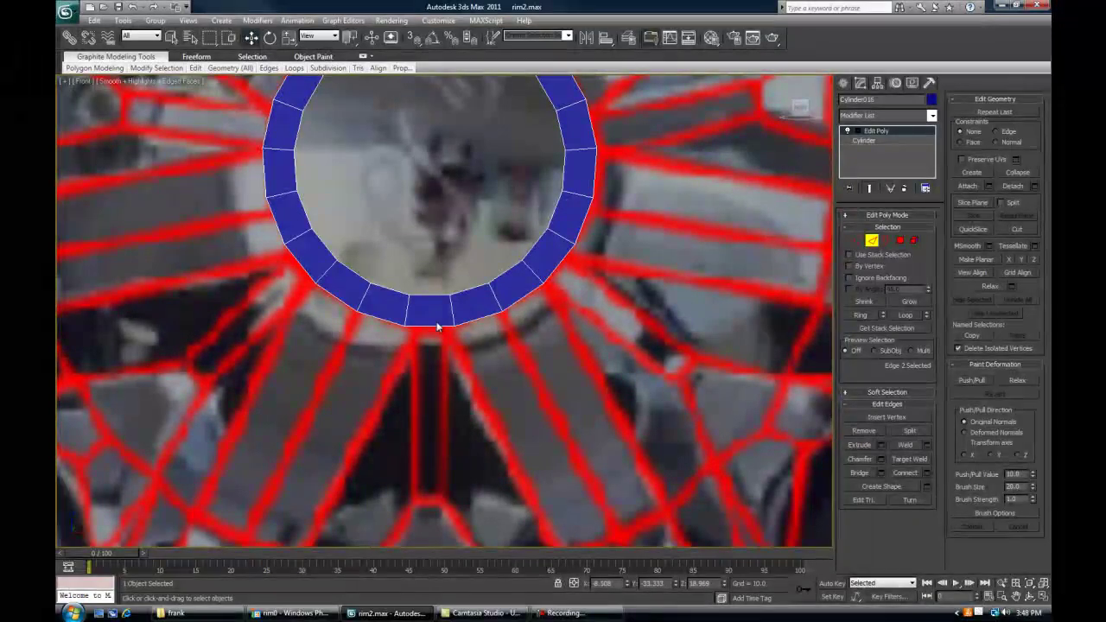
pyautogui.moveTo(451, 293); pyautogui.dragTo(461, 412, button='middle')
pyautogui.scroll(-2, 458, 324)
pyautogui.moveTo(421, 256); pyautogui.dragTo(419, 296, button='middle')
pyautogui.moveTo(410, 220); pyautogui.dragTo(451, 319, button='middle')
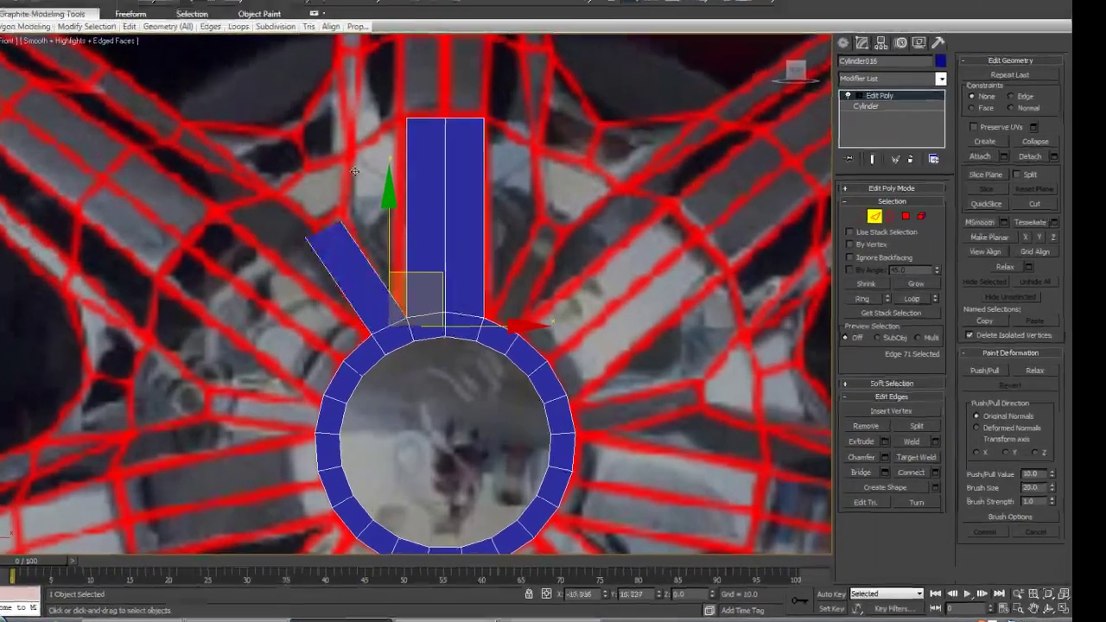
# Try extruding the single outer hub edge beside the vertical strip toward the upper left, and delete the trial polygon
pyautogui.keyDown('shift'); pyautogui.moveTo(461, 290); pyautogui.dragTo(407, 189); pyautogui.keyUp('shift')
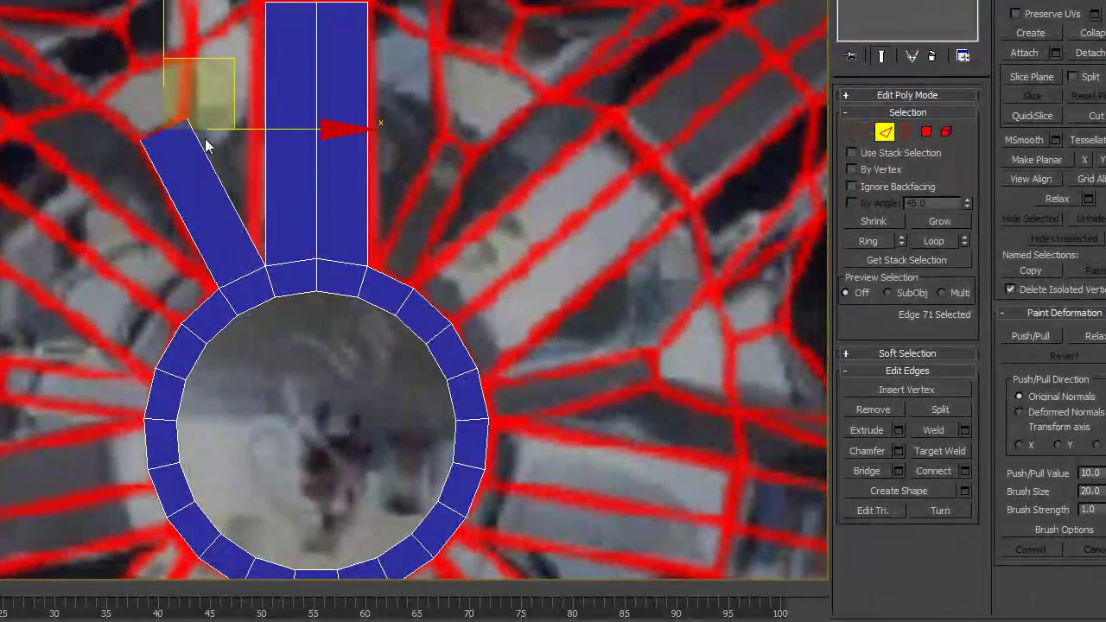
pyautogui.press('e')
pyautogui.press('r')
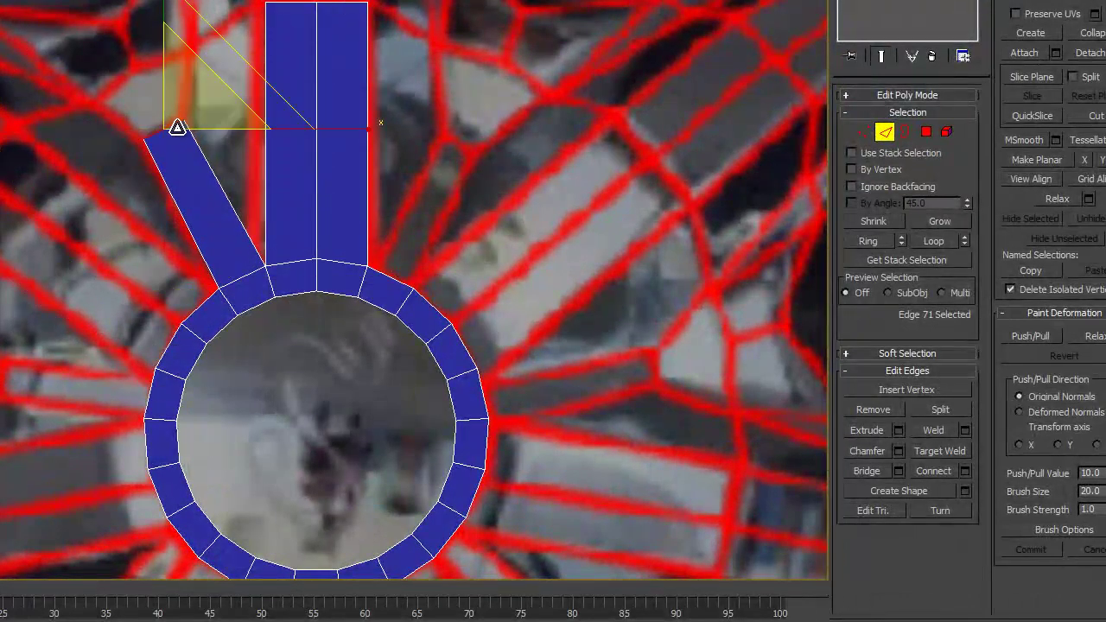
pyautogui.moveTo(221, 214); pyautogui.dragTo(191, 243, button='middle')
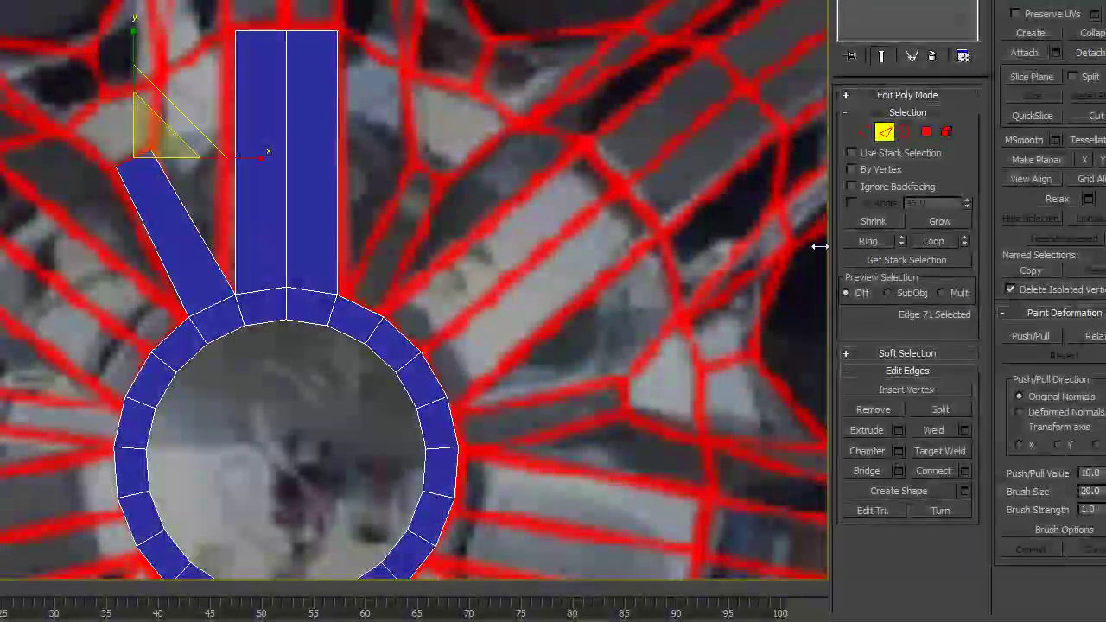
pyautogui.click(931, 131)
pyautogui.press('Delete')
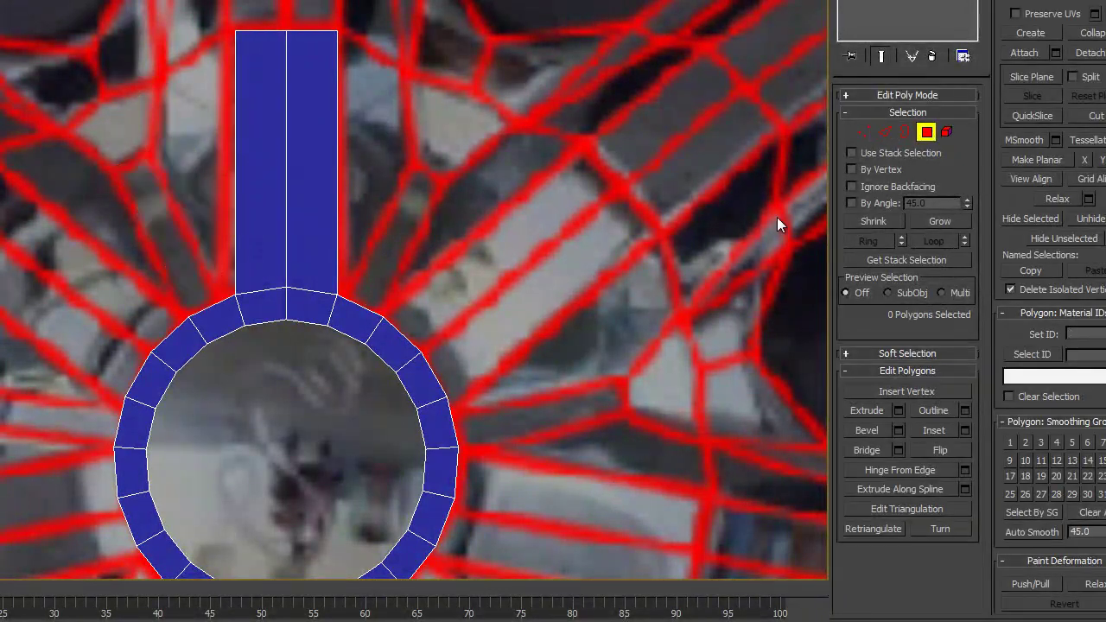
# Clone the ring as one instance rotated about 155 degrees, so its strip lies over the lower-left spoke
pyautogui.click(925, 133)
pyautogui.press('e')
pyautogui.moveTo(308, 353); pyautogui.dragTo(308, 89, button='middle')
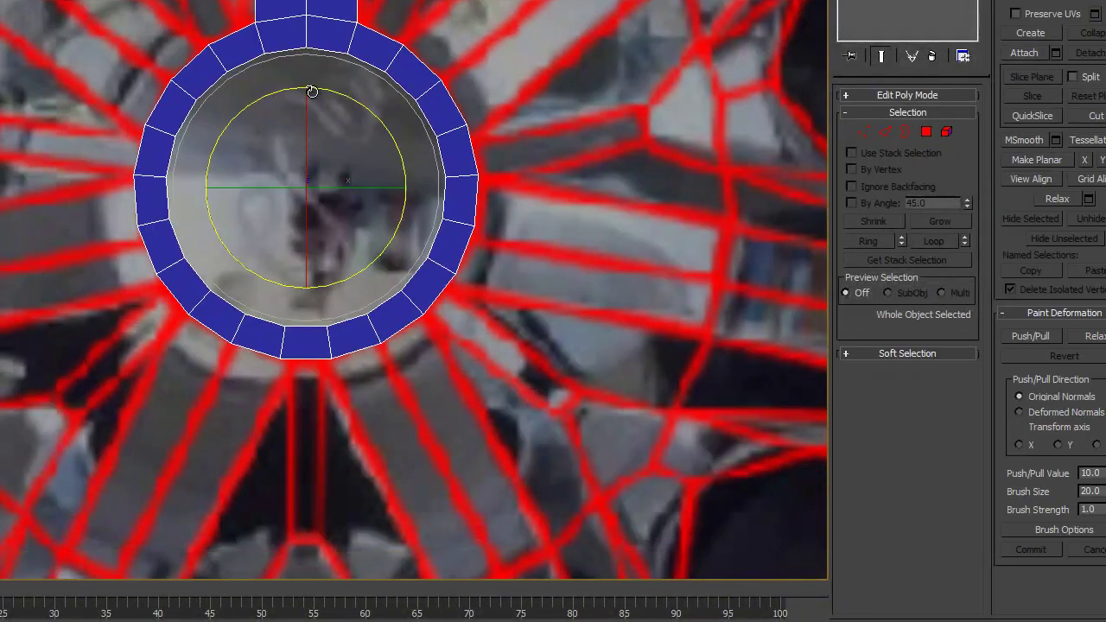
pyautogui.moveTo(347, 92)
pyautogui.mouseDown()
pyautogui.moveTo(138, 99)
pyautogui.moveTo(56, 123)
pyautogui.mouseUp()
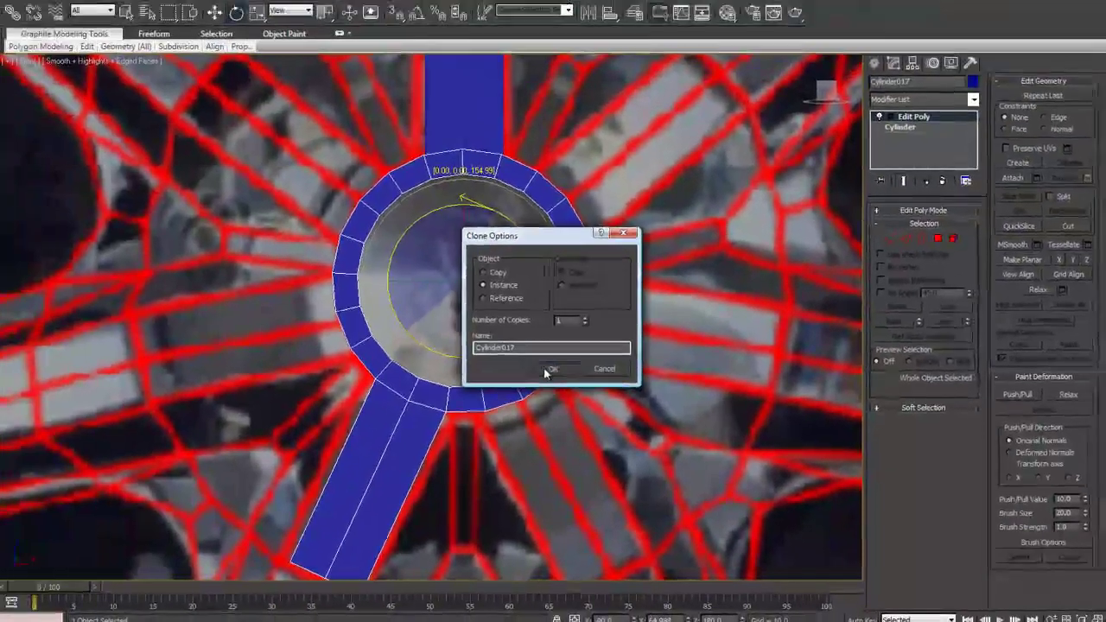
pyautogui.click(421, 302)
# Try moving the three end vertices of the rotated instance's strip, and undo the move
pyautogui.scroll(-4, 325, 197)
pyautogui.press('1')
pyautogui.moveTo(428, 378); pyautogui.dragTo(399, 457, button='middle')
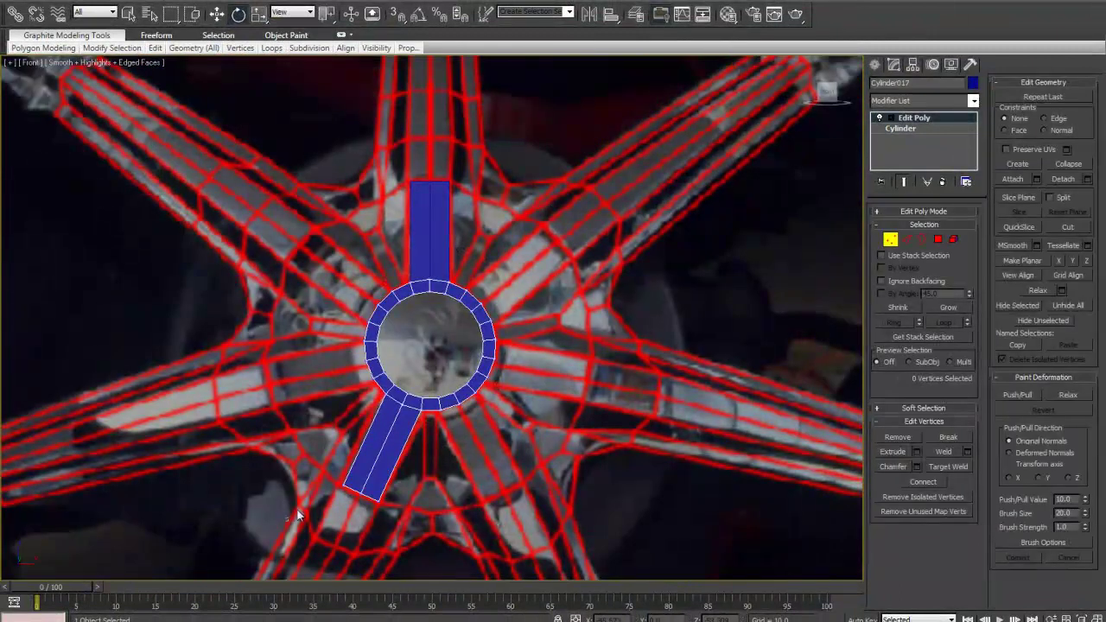
pyautogui.press('w')
pyautogui.moveTo(387, 470); pyautogui.dragTo(273, 366)
pyautogui.hotkey('ctrl', 'z')
pyautogui.moveTo(414, 483); pyautogui.dragTo(373, 393, button='middle')
pyautogui.scroll(5, 373, 394)
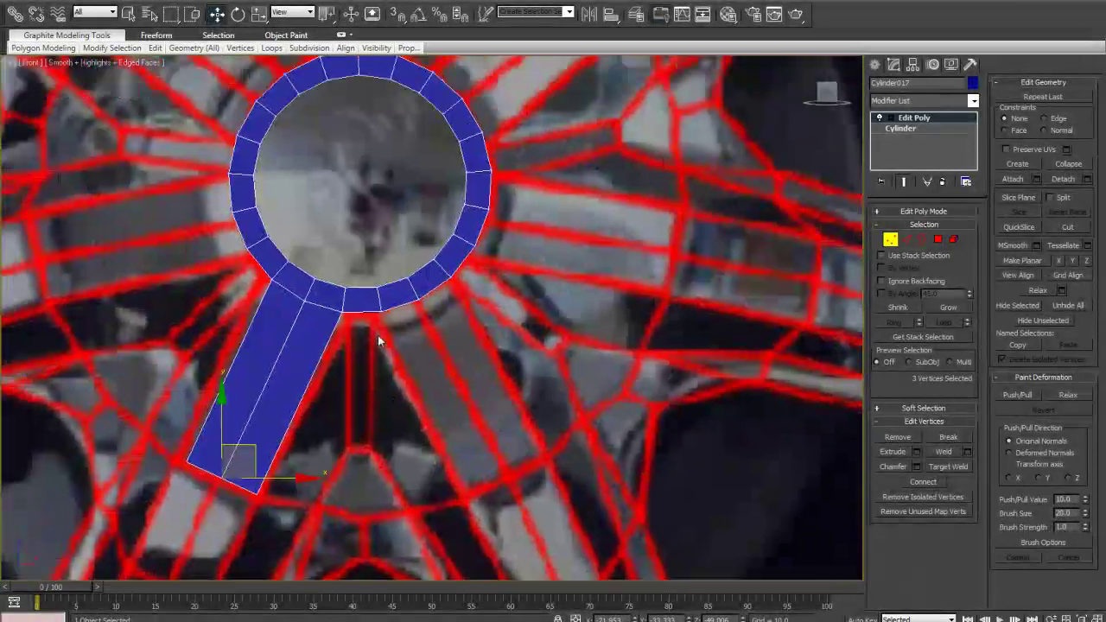
pyautogui.click(890, 242)
# Try entering -64.285 as a position value for the instance in wireframe display, and undo the shift
pyautogui.press('F3')
pyautogui.scroll(8, 415, 383)
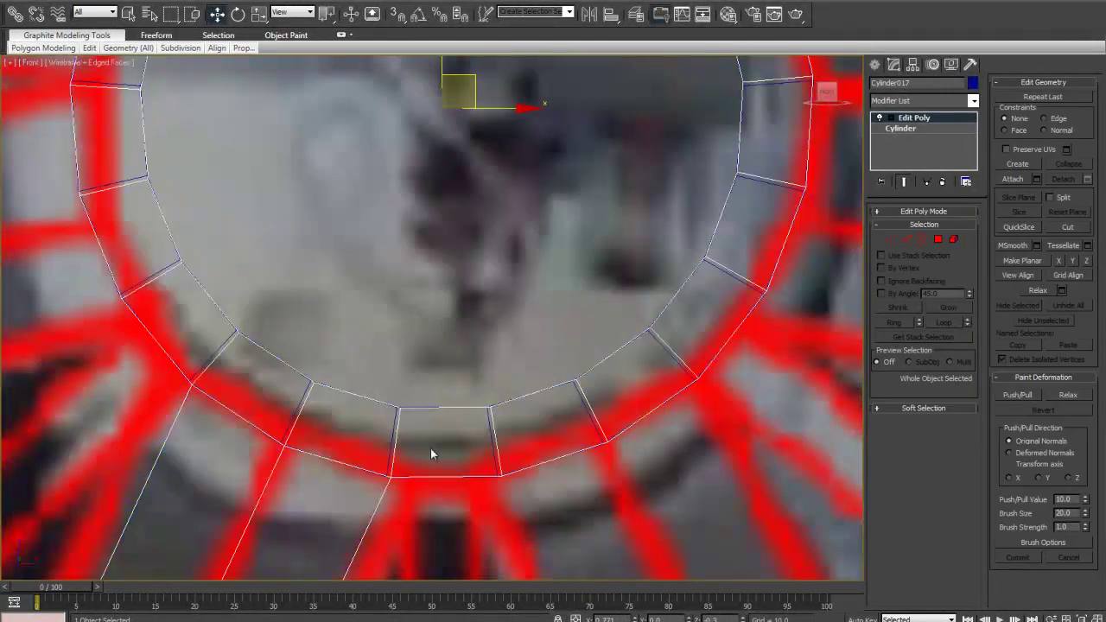
pyautogui.moveTo(413, 270); pyautogui.dragTo(413, 351, button='middle')
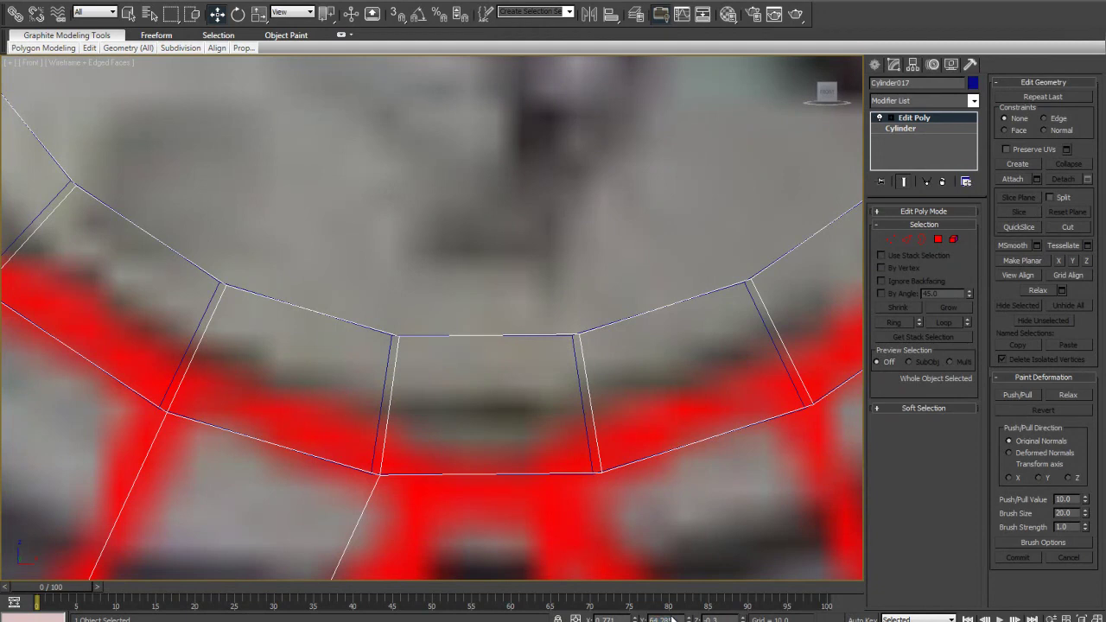
pyautogui.moveTo(513, 451); pyautogui.dragTo(461, 467, button='middle')
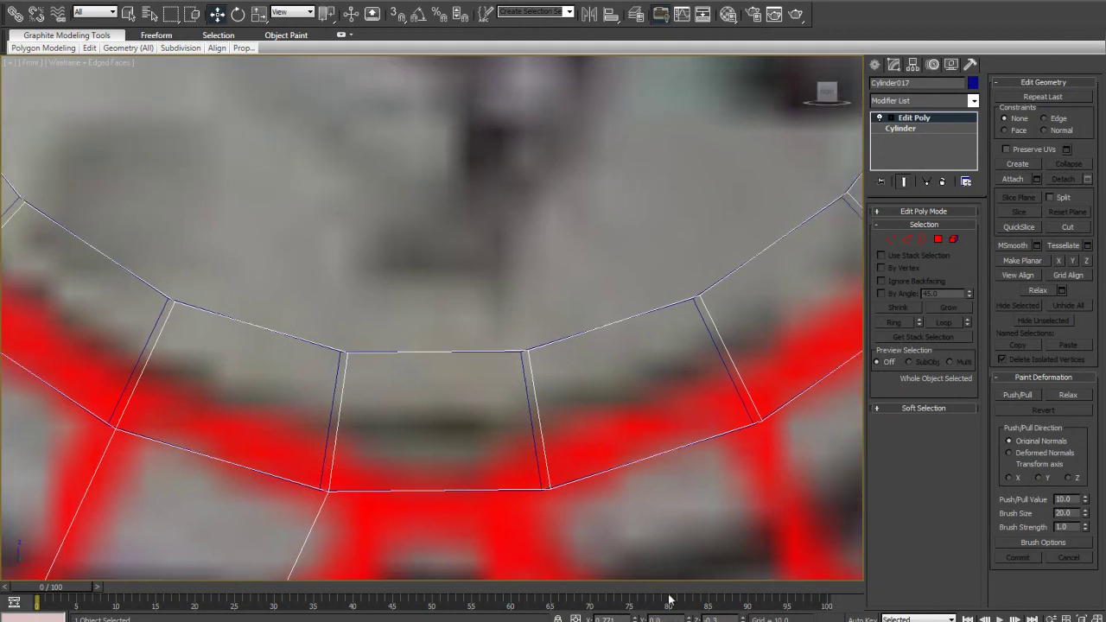
pyautogui.write('-64.285')
pyautogui.press('Return')
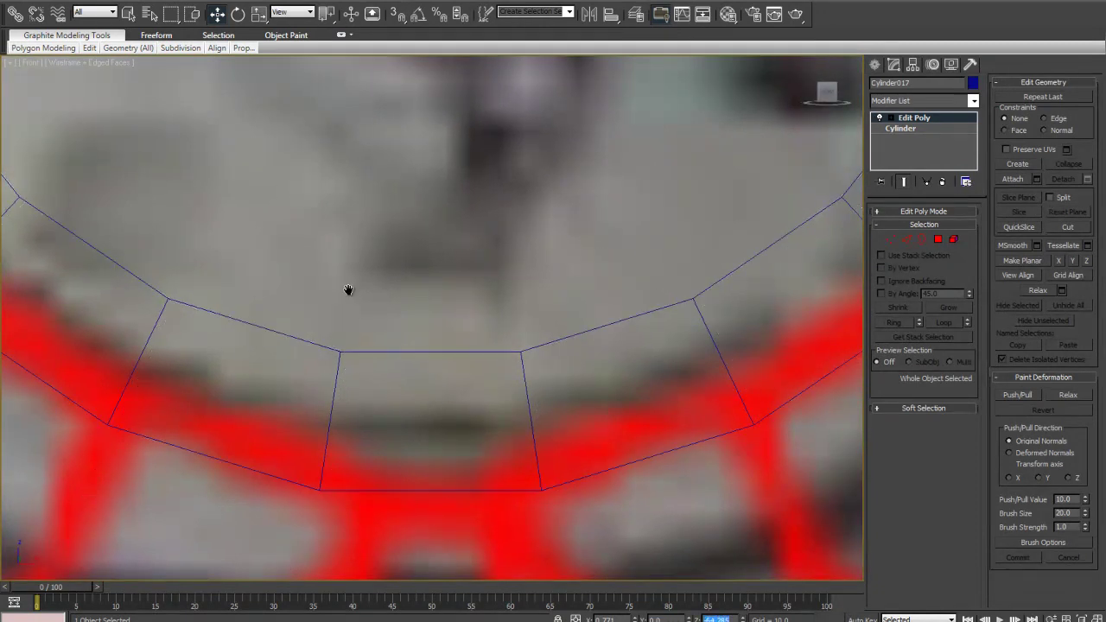
pyautogui.scroll(-10, 316, 353)
pyautogui.hotkey('ctrl', 'z')
# Set the instance's Y rotation to 64.285 degrees and check in wireframe that its ring edges match the original ring
pyautogui.scroll(3, 325, 364)
pyautogui.moveTo(364, 307); pyautogui.dragTo(341, 352, button='middle')
pyautogui.press('e')
pyautogui.scroll(2, 346, 356)
pyautogui.doubleClick(661, 620)
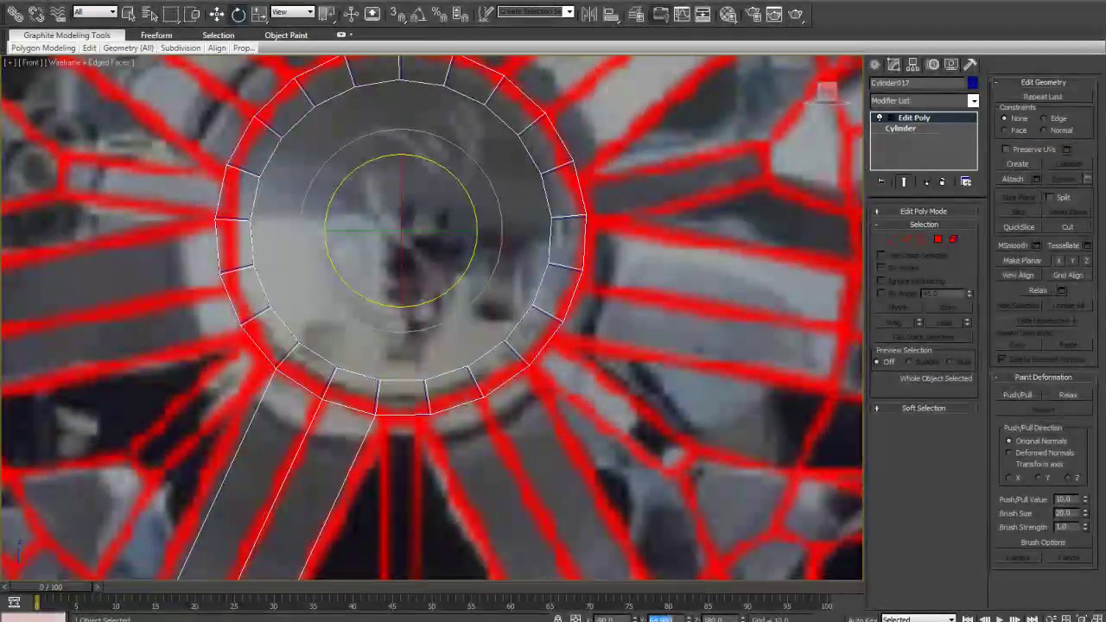
pyautogui.press('Return')
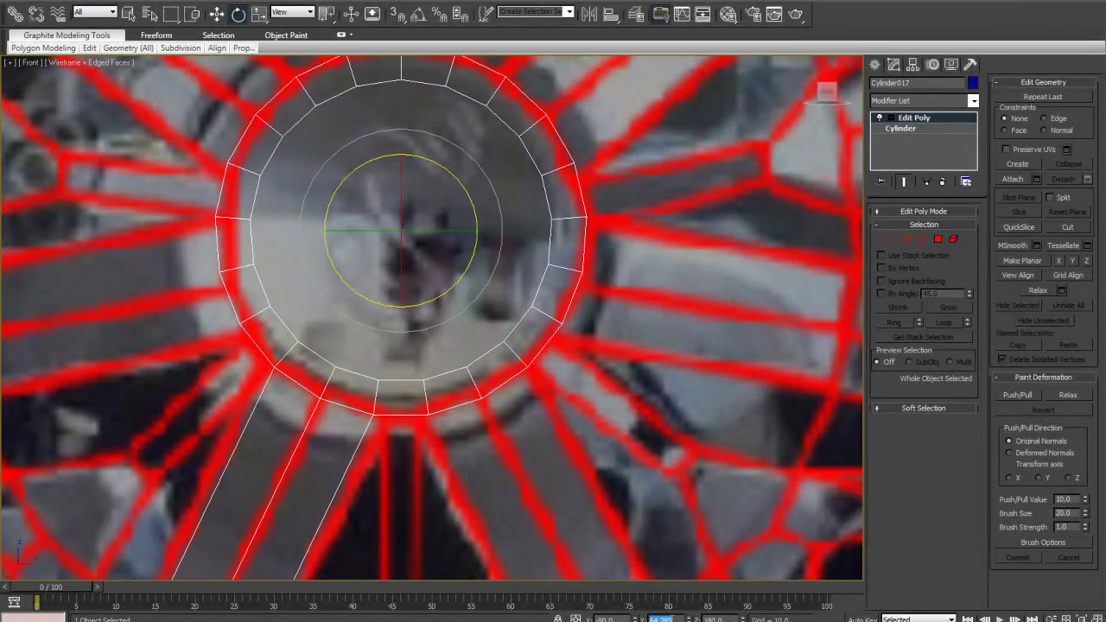
pyautogui.scroll(6, 389, 421)
pyautogui.moveTo(363, 441)
pyautogui.mouseDown(button='middle')
pyautogui.moveTo(388, 420)
pyautogui.moveTo(375, 451)
pyautogui.moveTo(435, 275)
pyautogui.moveTo(387, 341)
pyautogui.moveTo(375, 391)
pyautogui.mouseUp(button='middle')
pyautogui.scroll(3, 434, 285)
pyautogui.press('F3')
pyautogui.press('F3')
pyautogui.scroll(-5, 375, 390)
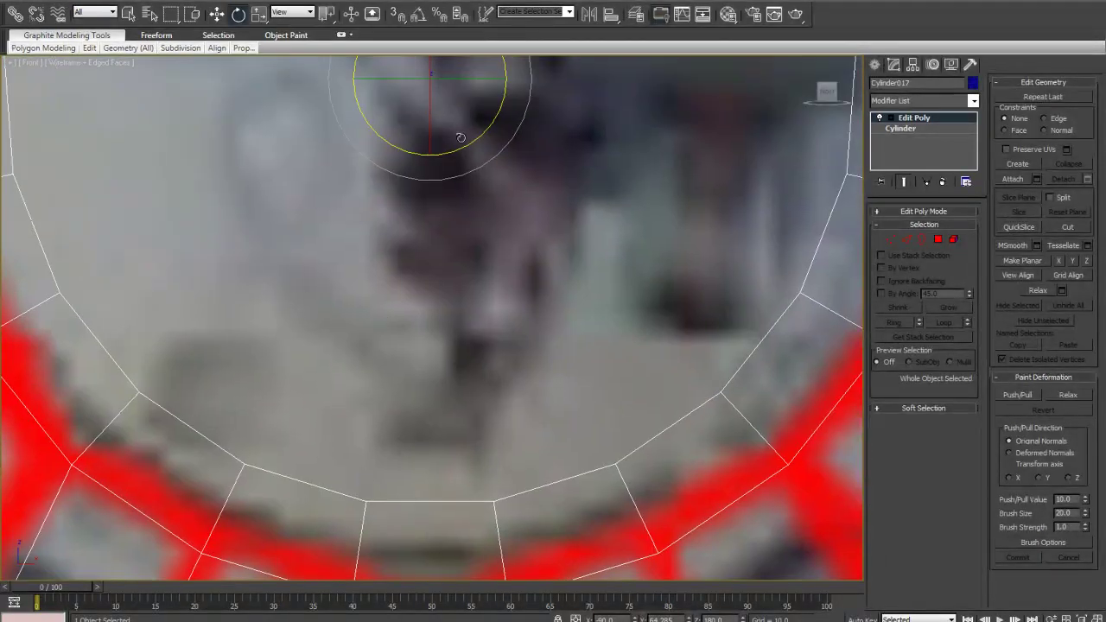
# Try a slight freehand rotation of the instance around the hub, and undo it
pyautogui.moveTo(459, 148); pyautogui.dragTo(458, 158)
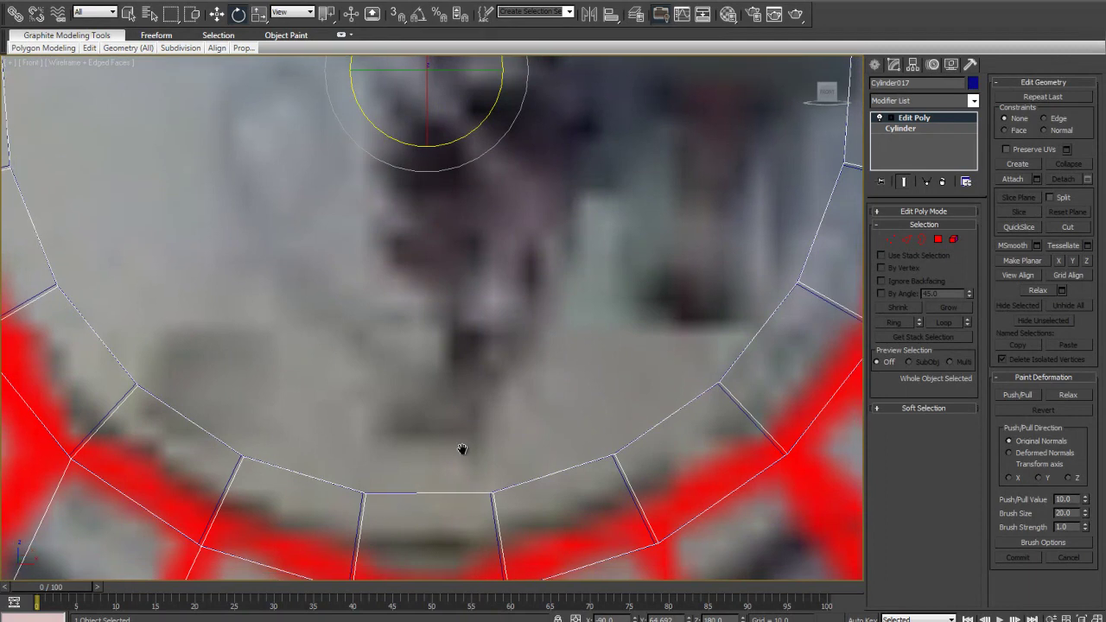
pyautogui.scroll(2, 467, 468)
pyautogui.moveTo(441, 407); pyautogui.dragTo(481, 296, button='middle')
pyautogui.scroll(1, 481, 297)
pyautogui.hotkey('ctrl', 'z')
pyautogui.moveTo(395, 372); pyautogui.dragTo(347, 371, button='middle')
pyautogui.scroll(-5, 347, 371)
pyautogui.scroll(-5, 438, 315)
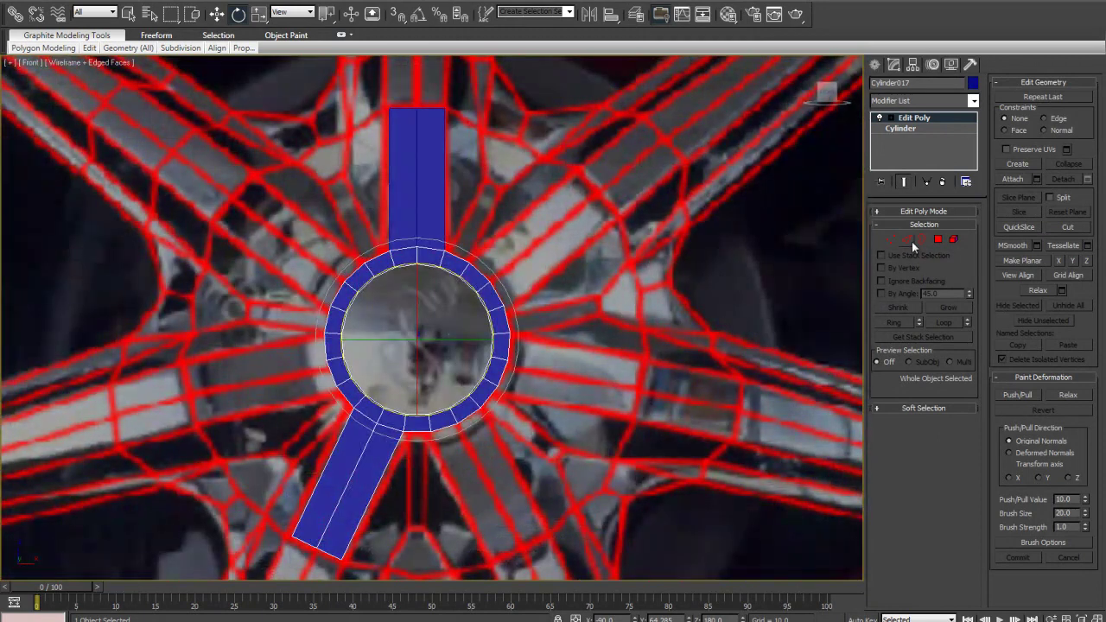
# Extrude the lowest outer hub edge straight down along the short red lines between the two lower spokes, and adjust its length
pyautogui.click(909, 242)
pyautogui.press('w')
pyautogui.keyDown('shift'); pyautogui.moveTo(417, 363); pyautogui.dragTo(407, 457); pyautogui.keyUp('shift')
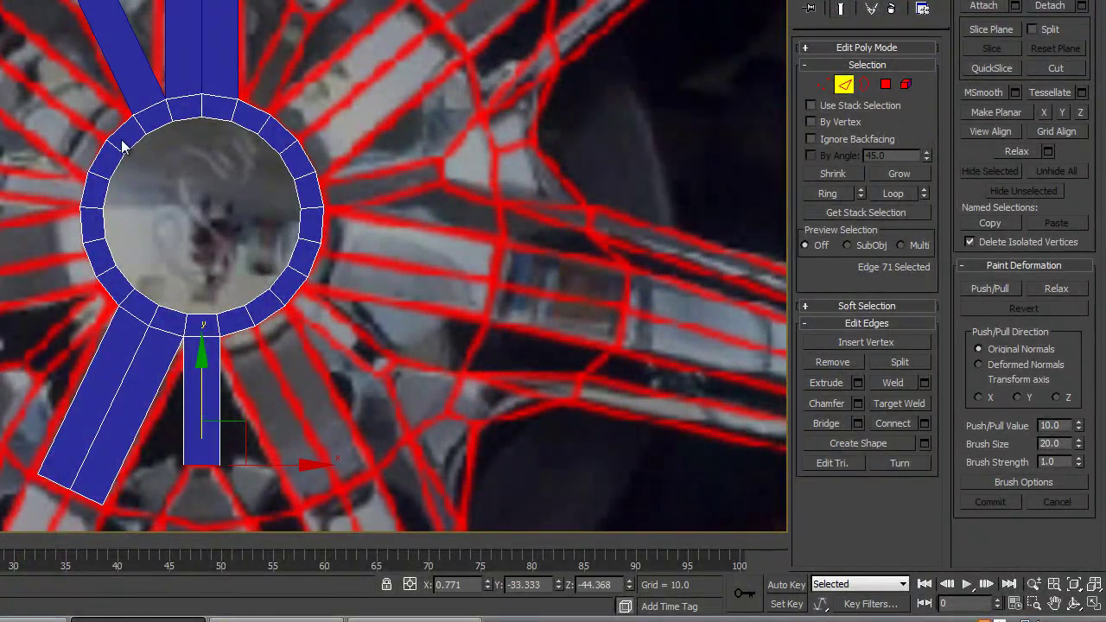
pyautogui.moveTo(152, 280); pyautogui.dragTo(151, 343, button='middle')
pyautogui.press('F3')
pyautogui.moveTo(136, 279); pyautogui.dragTo(118, 176, button='middle')
pyautogui.press('F3')
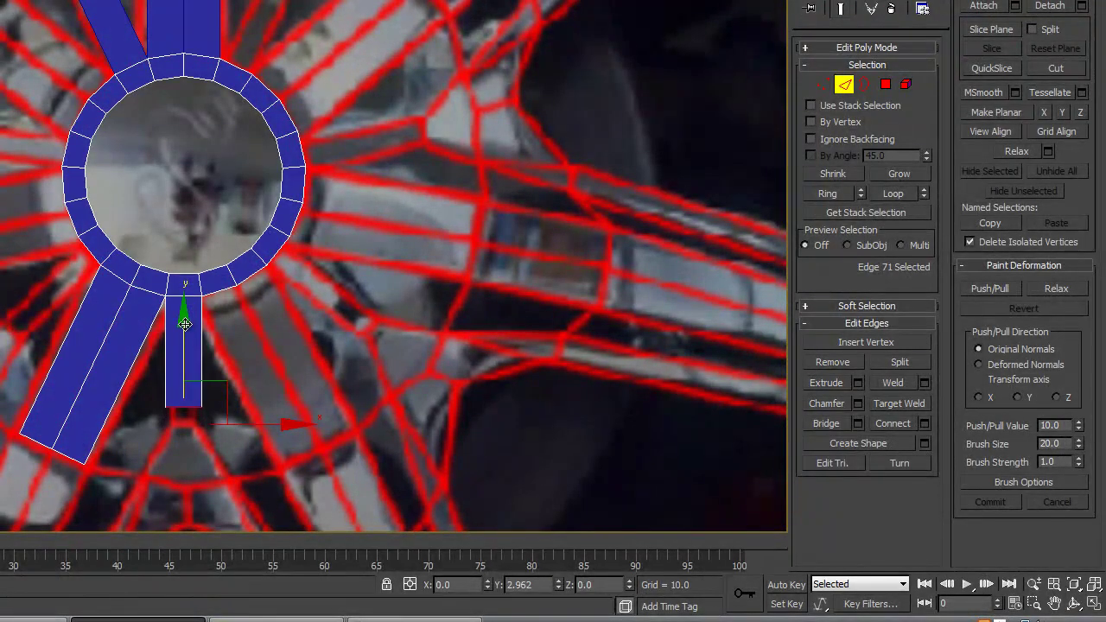
pyautogui.moveTo(201, 192); pyautogui.dragTo(223, 356, button='middle')
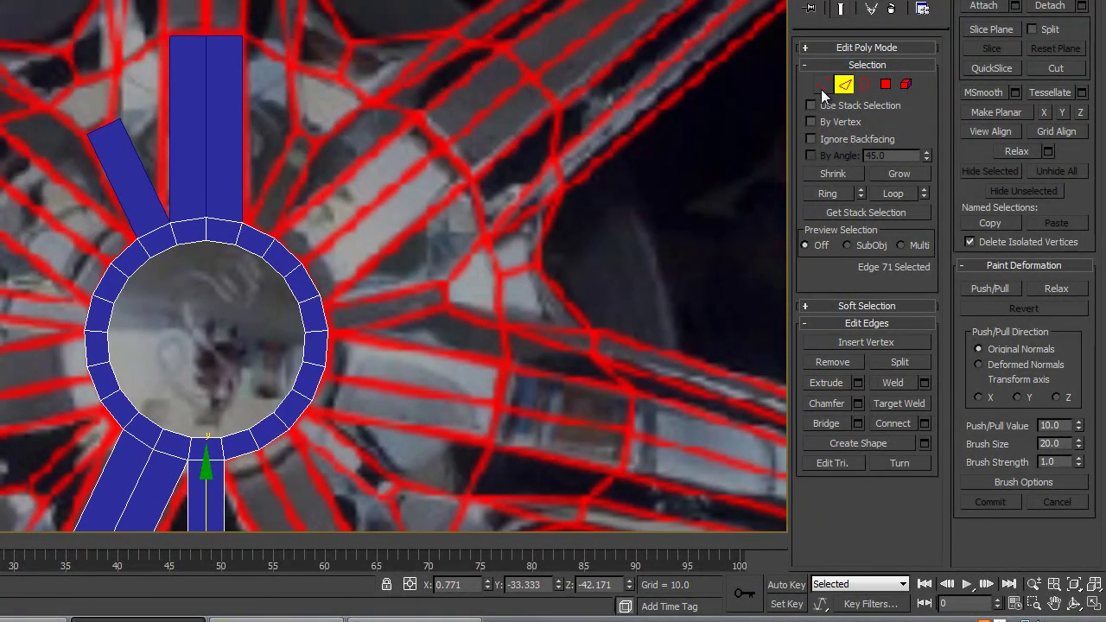
pyautogui.click(844, 85)
pyautogui.moveTo(198, 395); pyautogui.dragTo(166, 176, button='middle')
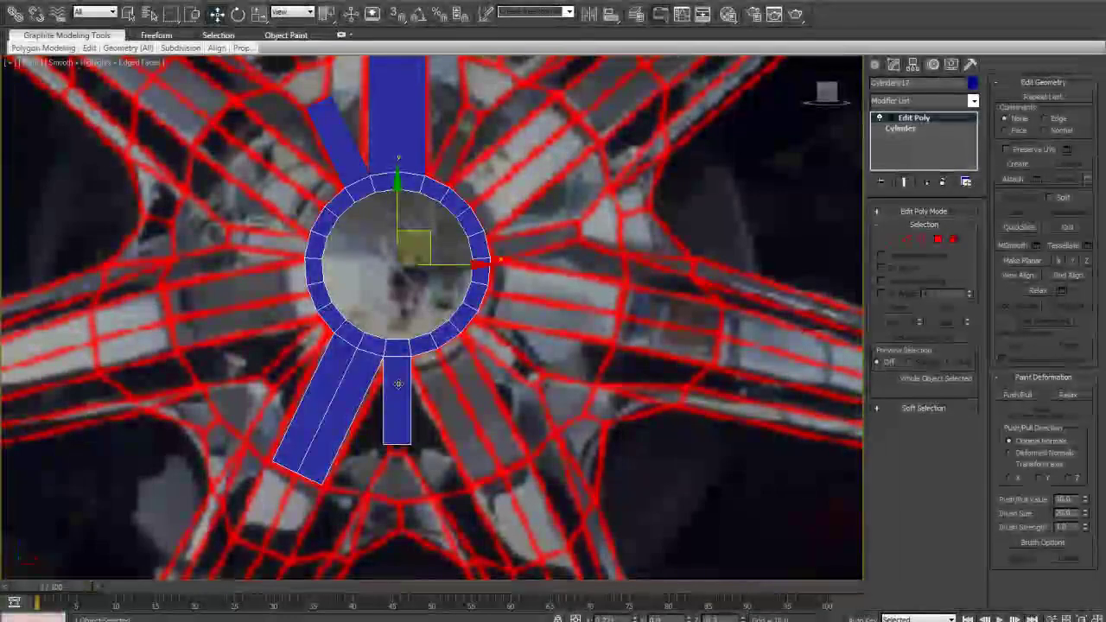
# Delete the rotated ring instance, keeping the original ring with its vertical strip and short side strip
pyautogui.moveTo(434, 296); pyautogui.dragTo(453, 384, button='middle')
pyautogui.moveTo(380, 409); pyautogui.dragTo(387, 446, button='middle')
pyautogui.scroll(4, 387, 446)
pyautogui.moveTo(372, 298); pyautogui.dragTo(389, 479, button='middle')
pyautogui.scroll(-2, 389, 480)
pyautogui.click(437, 333)
pyautogui.moveTo(437, 333); pyautogui.dragTo(407, 247, button='middle')
pyautogui.scroll(-4, 407, 246)
pyautogui.click(416, 298)
pyautogui.press('e')
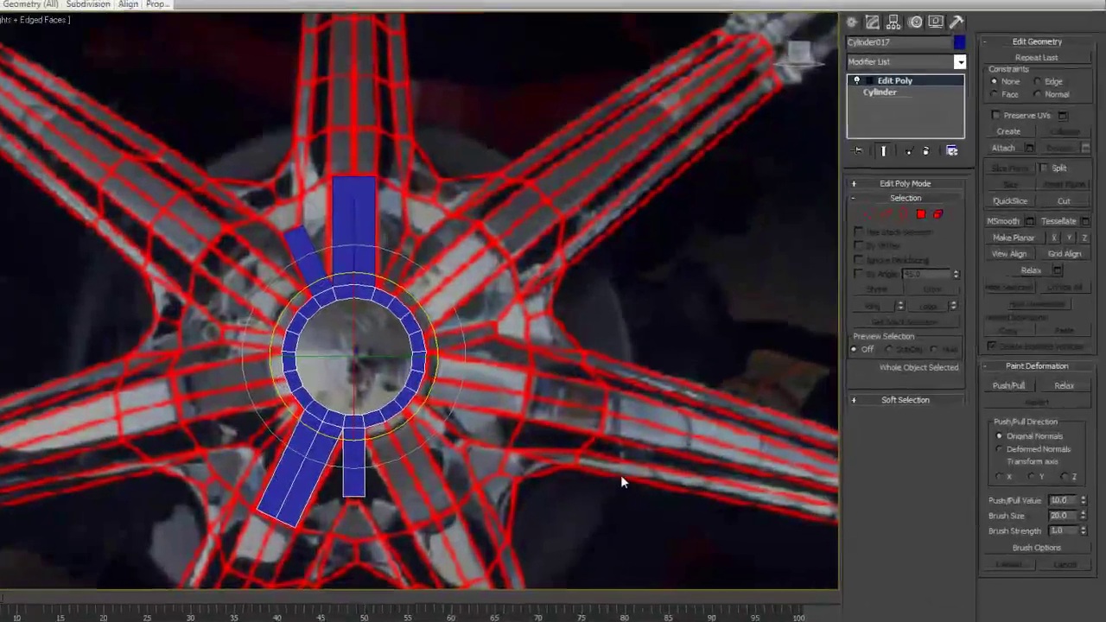
pyautogui.click(663, 480)
pyautogui.click(166, 438)
pyautogui.press('Delete')
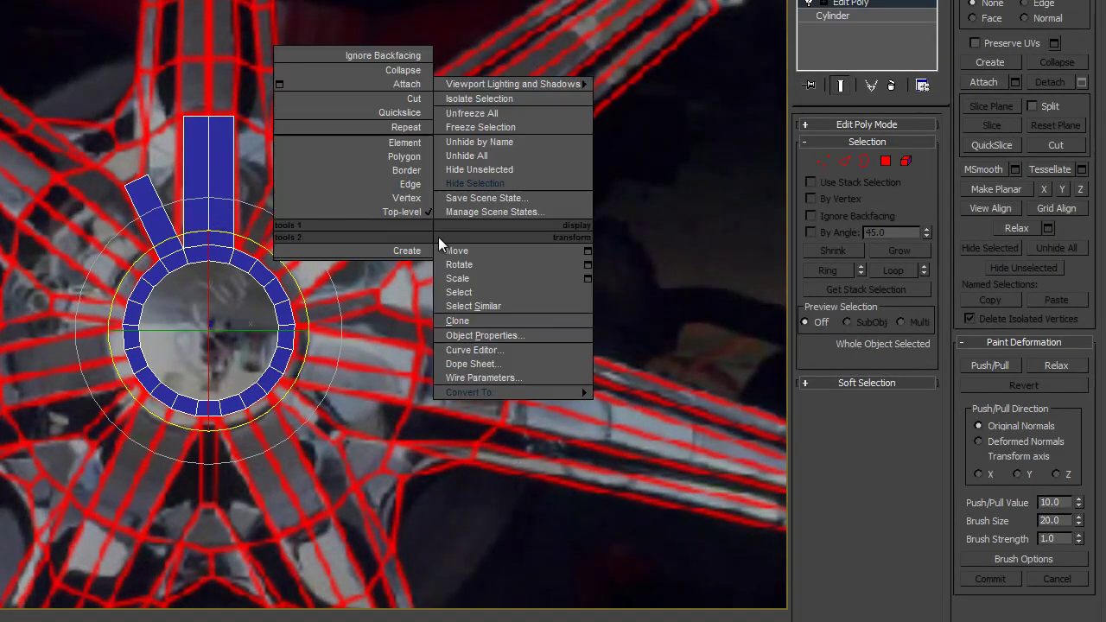
# Display the full set of ring instances with long and short strips around all seven spokes
pyautogui.rightClick(477, 164)
pyautogui.rightClick(643, 82)
pyautogui.rightClick(642, 81)
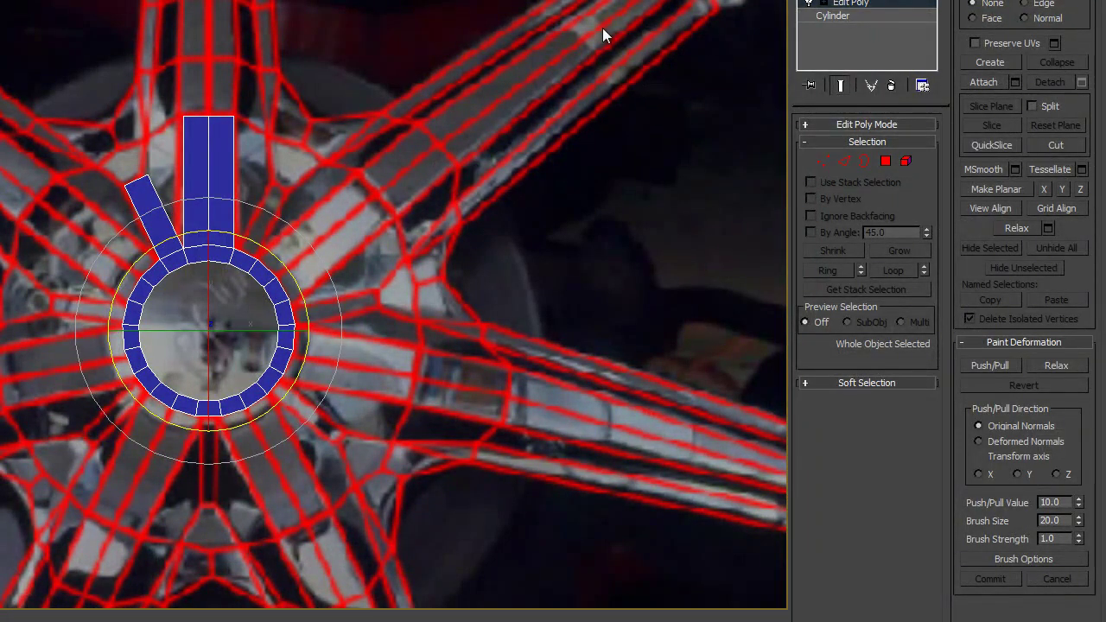
pyautogui.moveTo(636, 50); pyautogui.dragTo(458, 116, button='middle')
pyautogui.rightClick(609, 151)
pyautogui.click(650, 83)
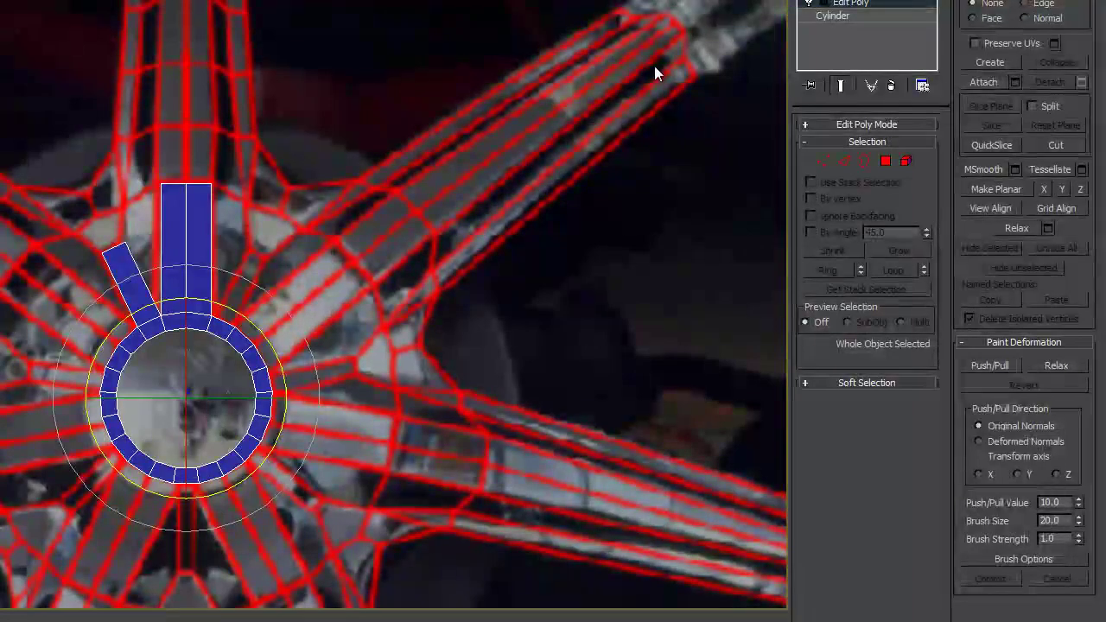
pyautogui.rightClick(570, 196)
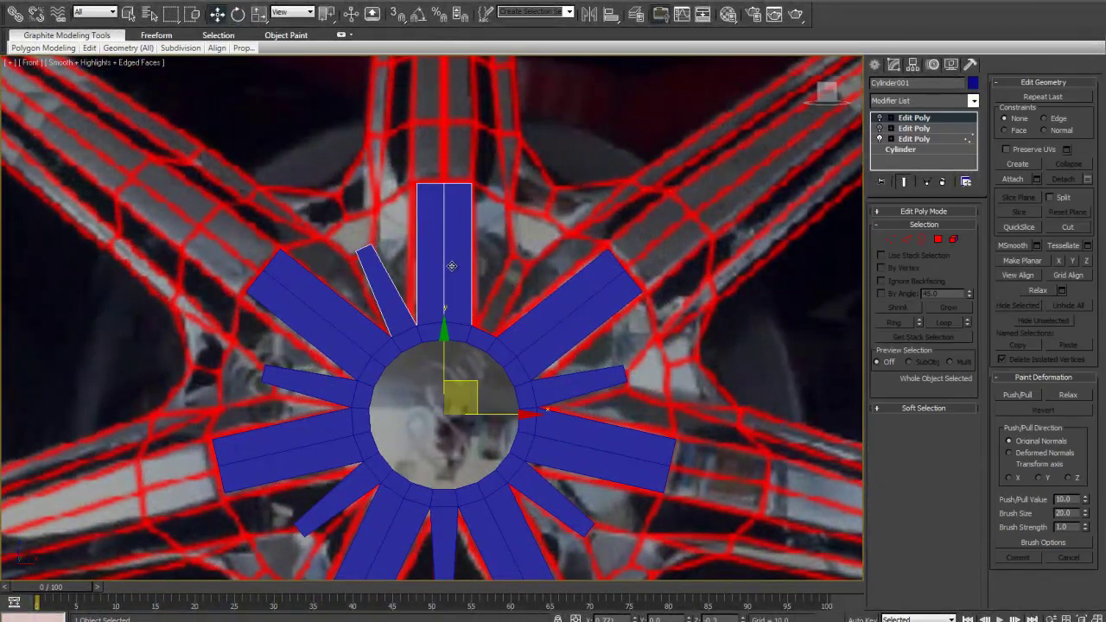
# On the lowest Edit Poly modifier, try moving the end vertices of the vertical and short side strips, and cancel the change
pyautogui.scroll(2, 453, 268)
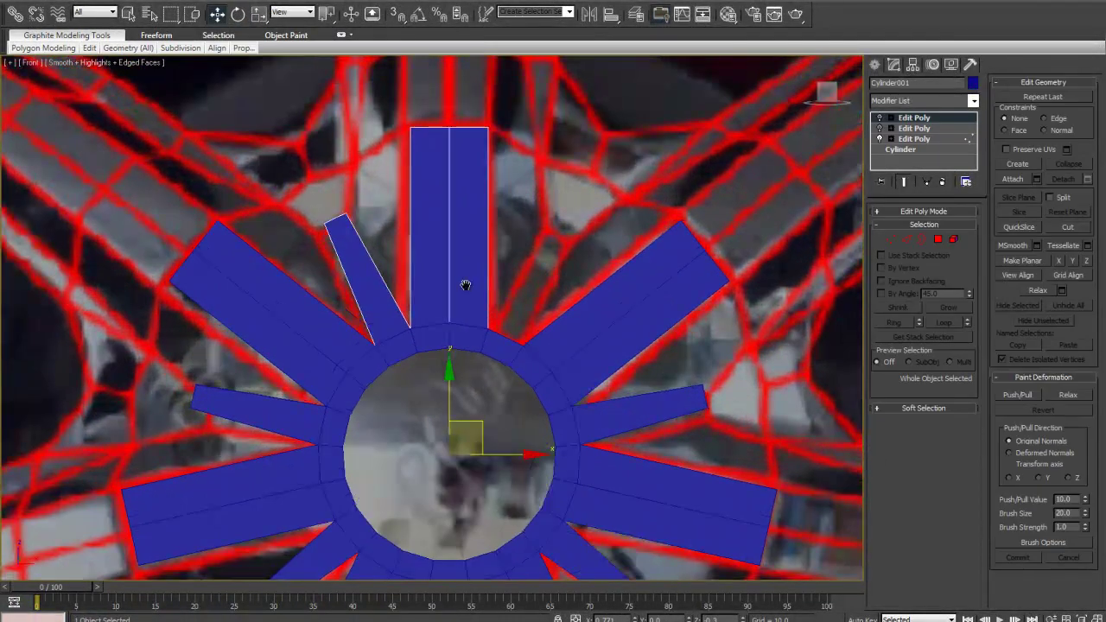
pyautogui.moveTo(531, 374); pyautogui.dragTo(510, 322, button='middle')
pyautogui.scroll(-2, 510, 323)
pyautogui.click(890, 239)
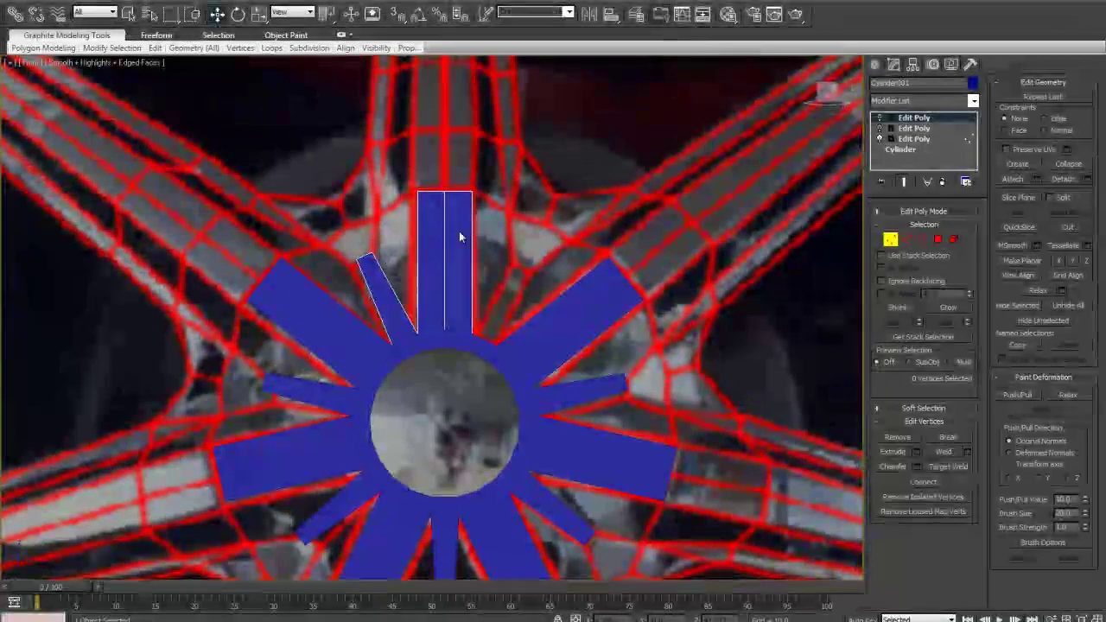
pyautogui.click(888, 153)
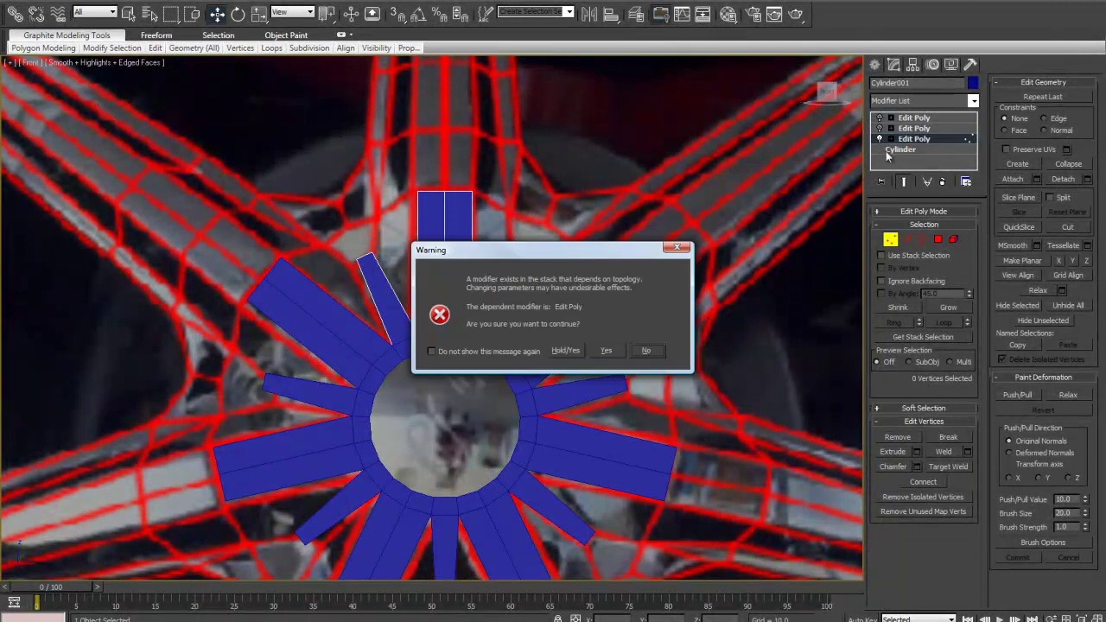
pyautogui.click(608, 351)
pyautogui.scroll(-2, 540, 304)
pyautogui.moveTo(423, 180); pyautogui.dragTo(504, 241)
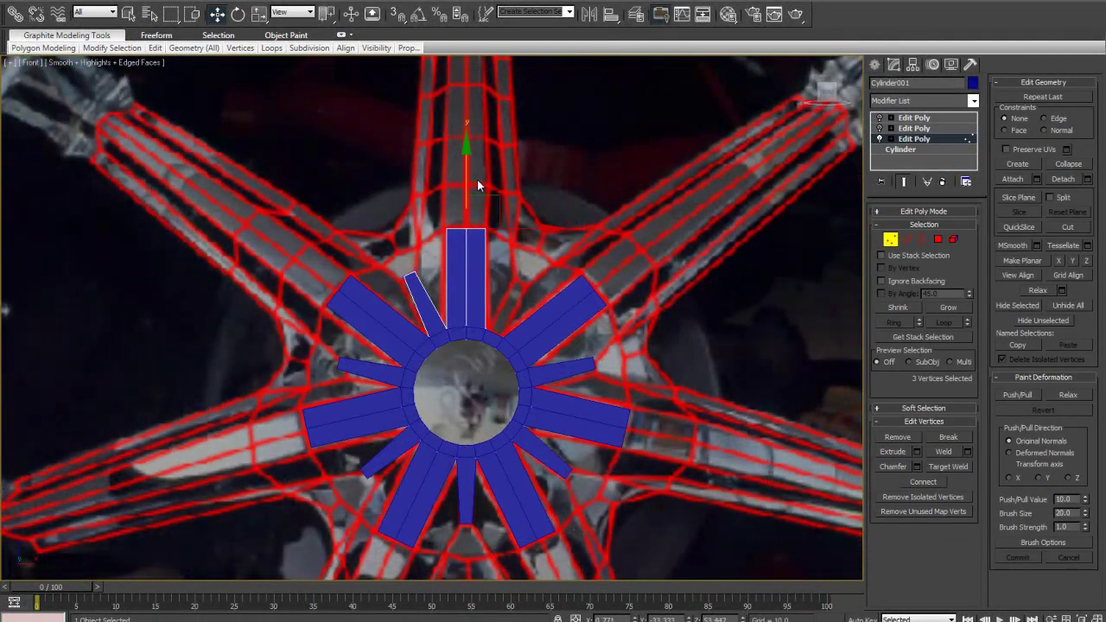
pyautogui.moveTo(469, 158); pyautogui.dragTo(460, 261)
pyautogui.rightClick(461, 261)
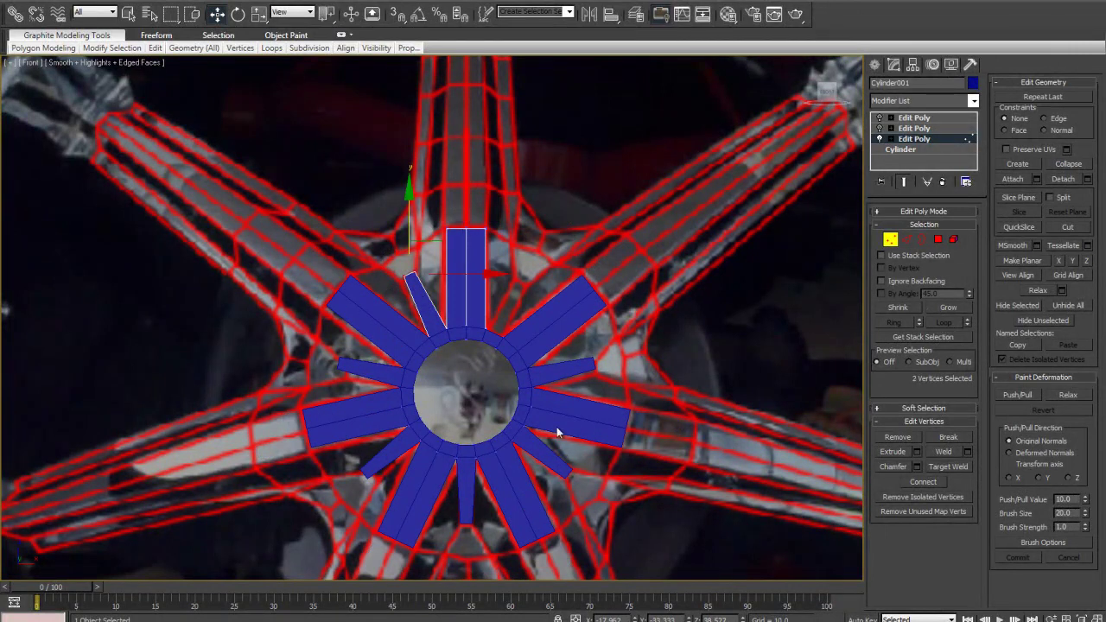
pyautogui.click(890, 240)
# Mirror the ring piece on the X axis as an instance with 0.0 offset, adding a short strip beside the vertical spoke
pyautogui.scroll(6, 476, 363)
pyautogui.press('F3')
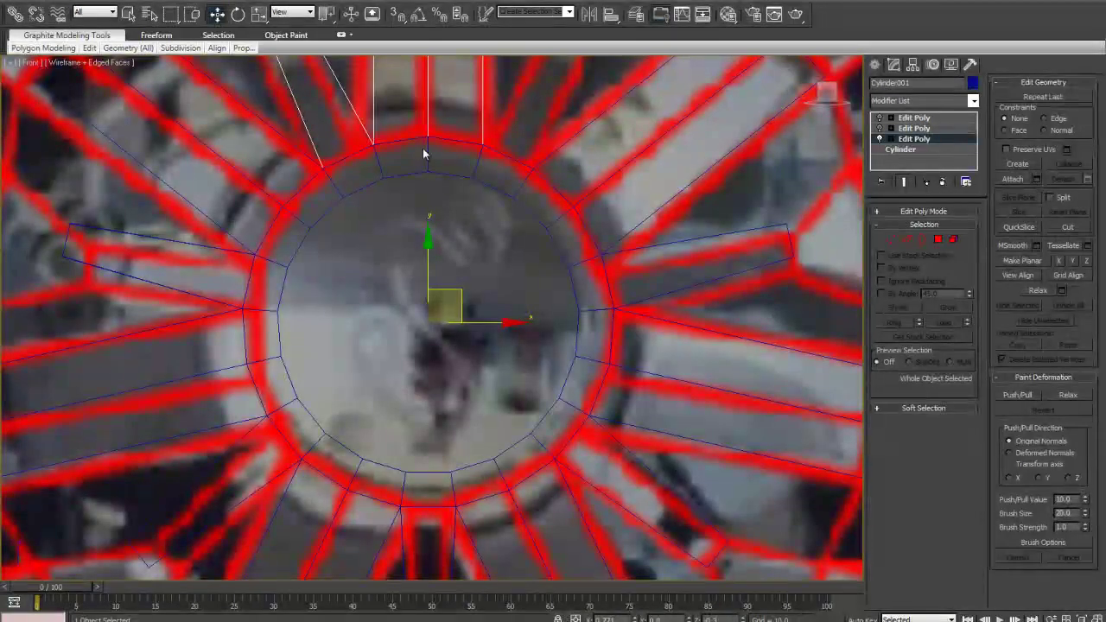
pyautogui.moveTo(843, 316); pyautogui.dragTo(833, 340, button='middle')
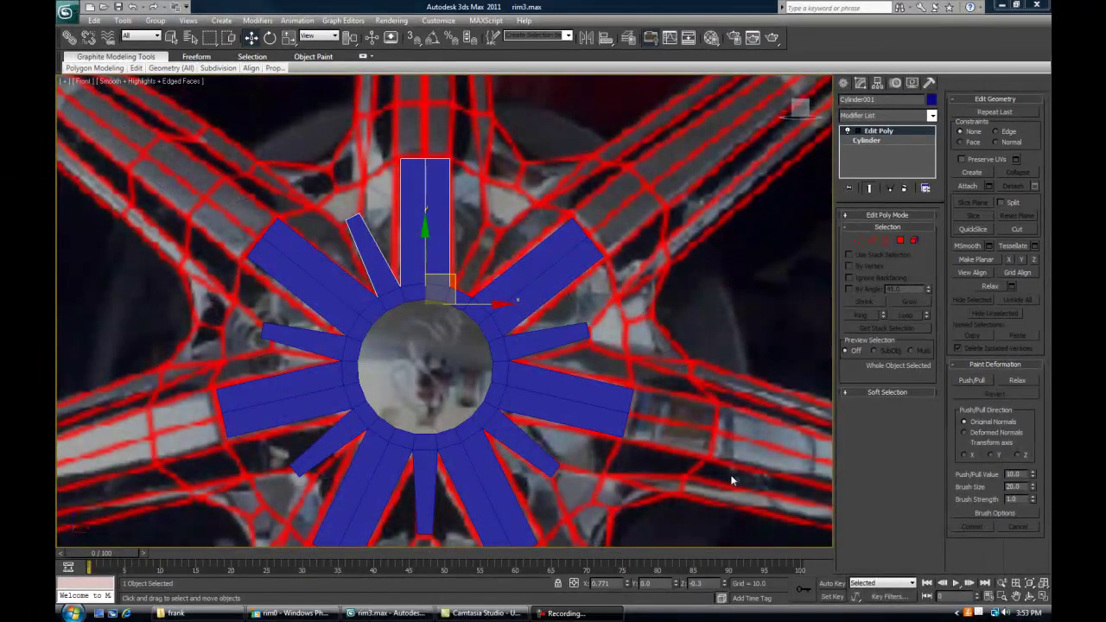
pyautogui.scroll(-2, 518, 363)
pyautogui.scroll(4, 540, 383)
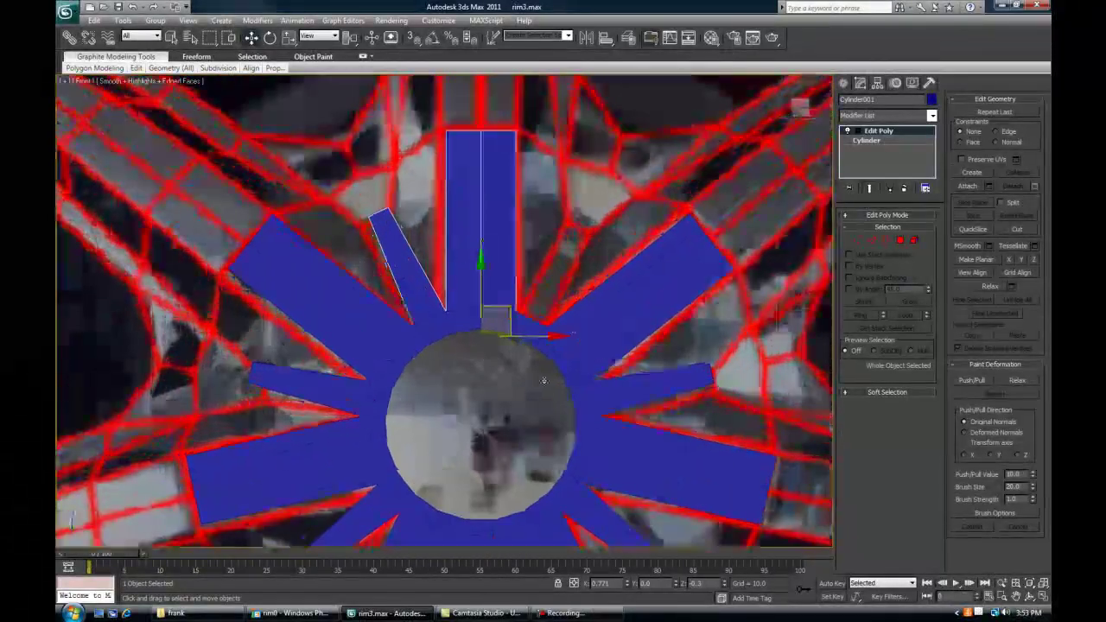
pyautogui.moveTo(506, 444); pyautogui.dragTo(504, 446, button='middle')
pyautogui.click(586, 38)
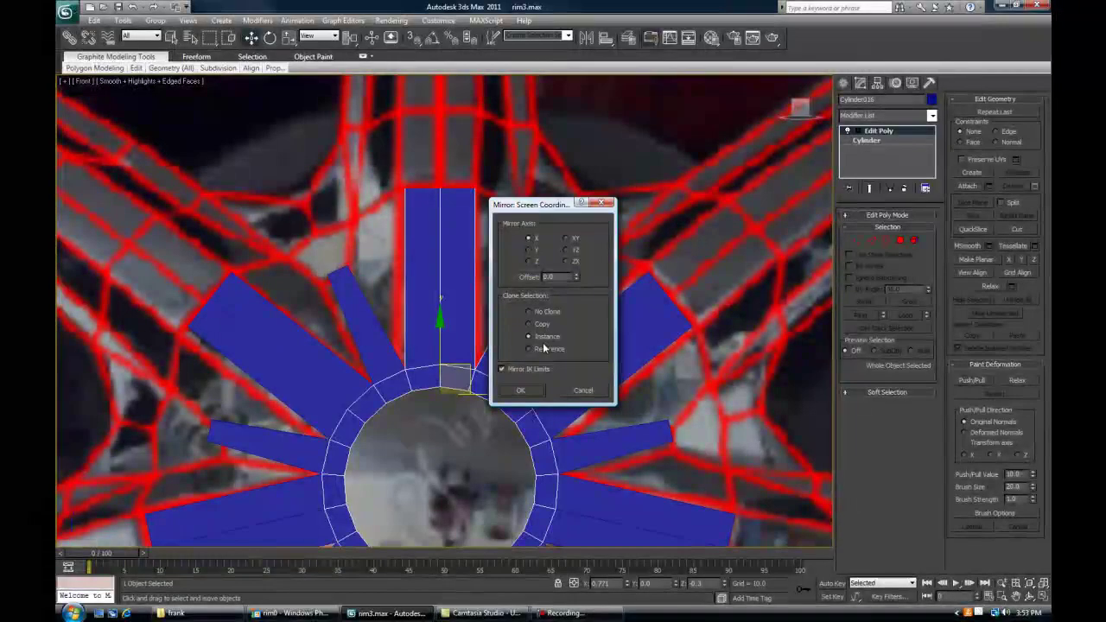
pyautogui.moveTo(543, 215); pyautogui.dragTo(720, 185)
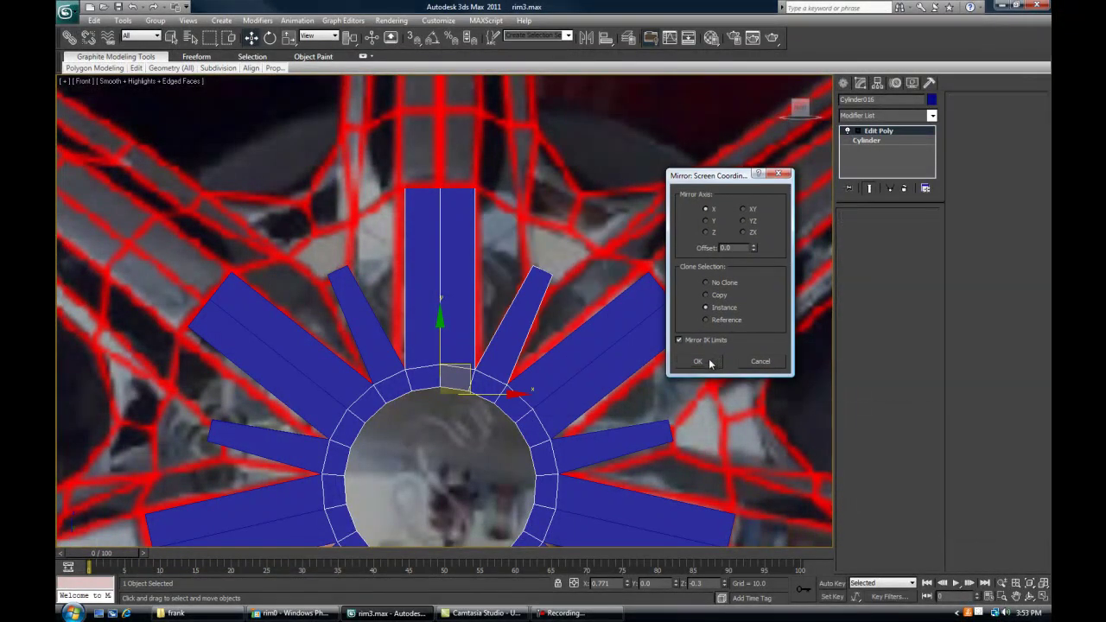
pyautogui.click(702, 361)
# Freeze the ring instances, leaving only the piece beside the top spoke and the piece at the bottom unfrozen
pyautogui.scroll(-5, 366, 261)
pyautogui.scroll(3, 479, 285)
pyautogui.scroll(2, 479, 285)
pyautogui.click(358, 238)
pyautogui.scroll(-6, 360, 239)
pyautogui.moveTo(646, 162); pyautogui.dragTo(418, 356)
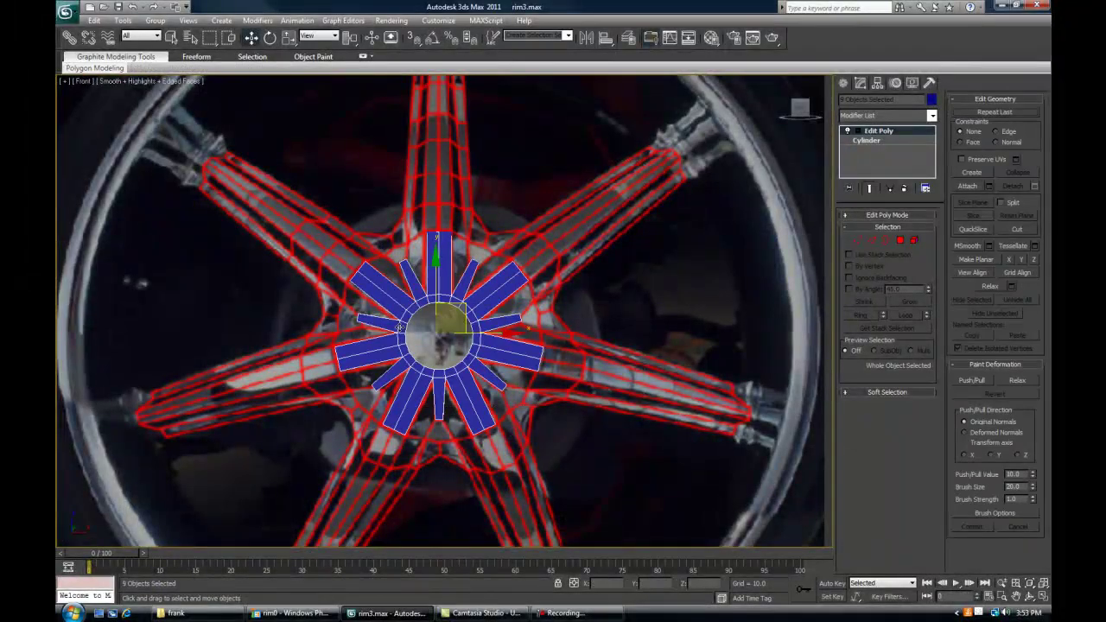
pyautogui.keyDown('alt'); pyautogui.click(403, 267); pyautogui.keyUp('alt')
pyautogui.scroll(3, 501, 432)
pyautogui.keyDown('alt'); pyautogui.click(380, 355); pyautogui.keyUp('alt')
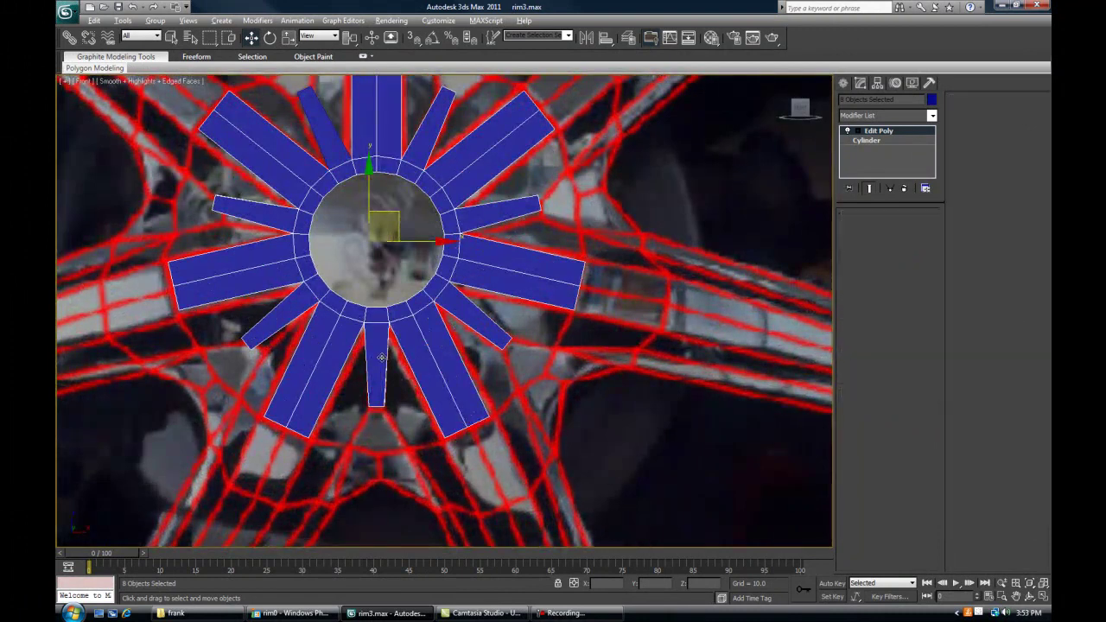
pyautogui.moveTo(393, 241); pyautogui.dragTo(414, 363, button='middle')
pyautogui.rightClick(708, 211)
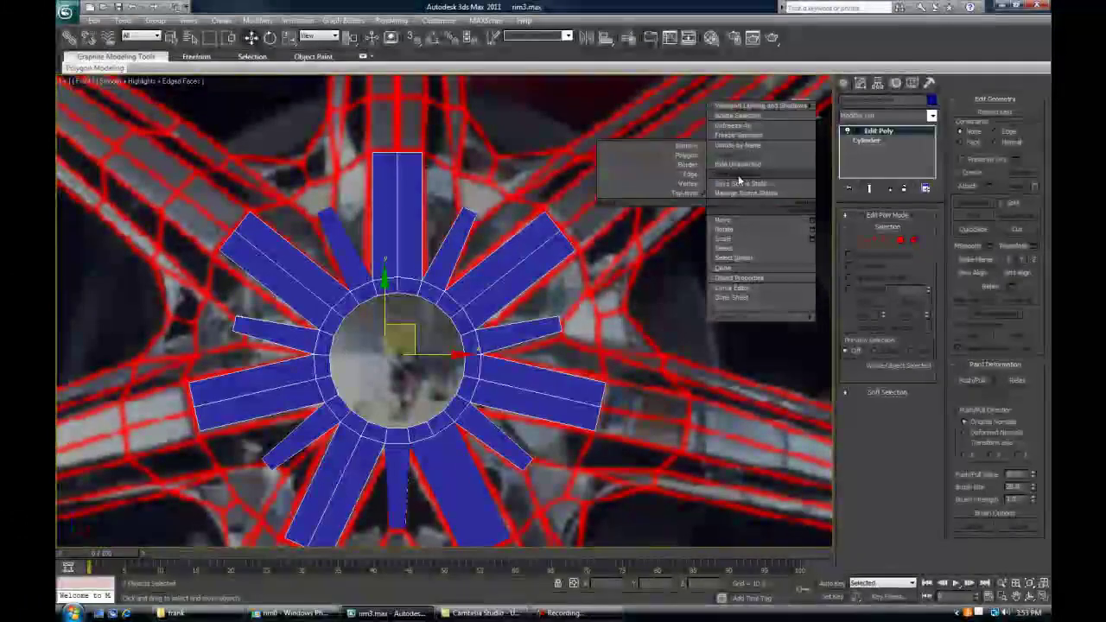
pyautogui.click(747, 136)
# Extrude the two end edges of the top vertical strip about 94.6 units up along the reference spoke
pyautogui.moveTo(369, 283)
pyautogui.mouseDown(button='middle')
pyautogui.moveTo(404, 281)
pyautogui.moveTo(393, 356)
pyautogui.mouseUp(button='middle')
pyautogui.press('F3')
pyautogui.press('F3')
pyautogui.click(388, 254)
pyautogui.scroll(2, 399, 328)
pyautogui.moveTo(405, 308); pyautogui.dragTo(403, 348, button='middle')
pyautogui.scroll(-3, 404, 348)
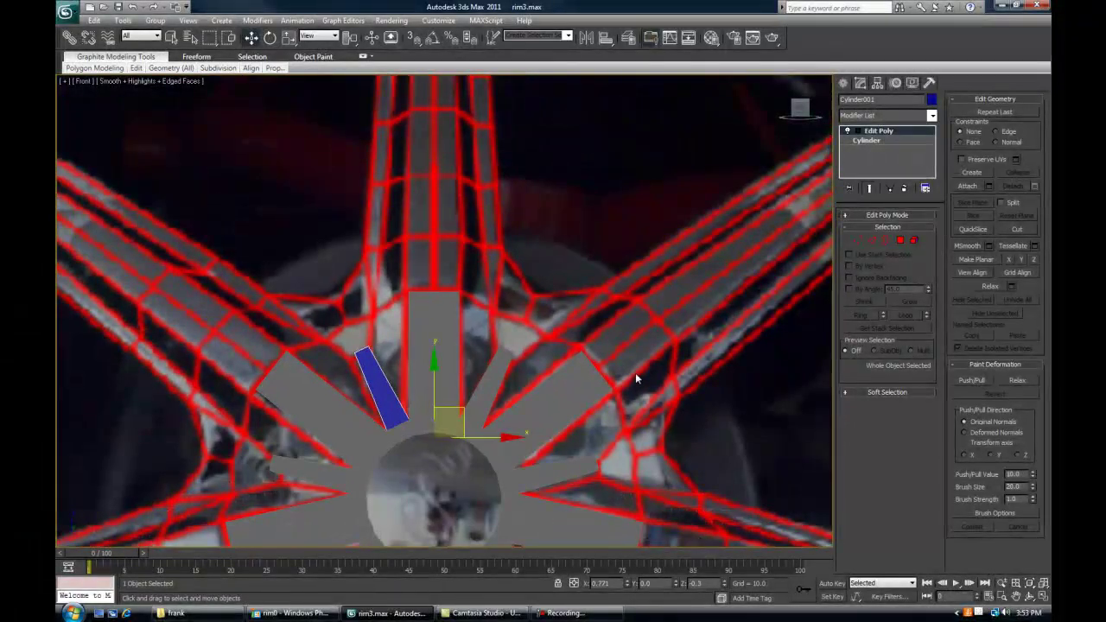
pyautogui.click(871, 241)
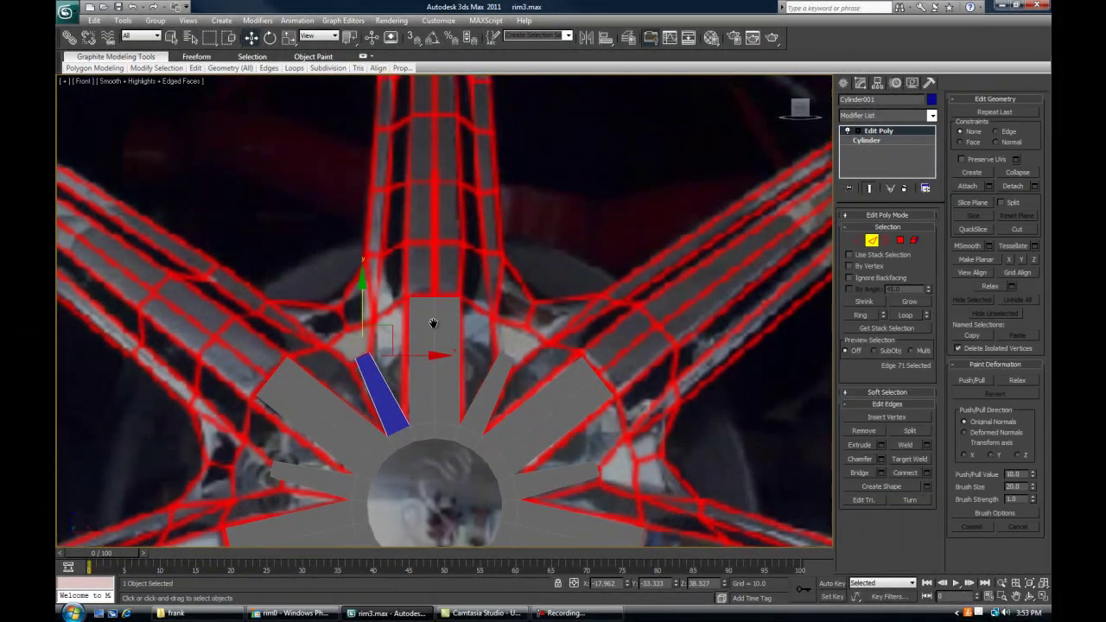
pyautogui.scroll(3, 429, 311)
pyautogui.moveTo(430, 309); pyautogui.dragTo(422, 348, button='middle')
pyautogui.keyDown('ctrl'); pyautogui.moveTo(459, 351); pyautogui.dragTo(458, 353); pyautogui.keyUp('ctrl')
pyautogui.press('F3')
pyautogui.moveTo(427, 320); pyautogui.dragTo(429, 378, button='middle')
pyautogui.moveTo(480, 323); pyautogui.dragTo(485, 426, button='middle')
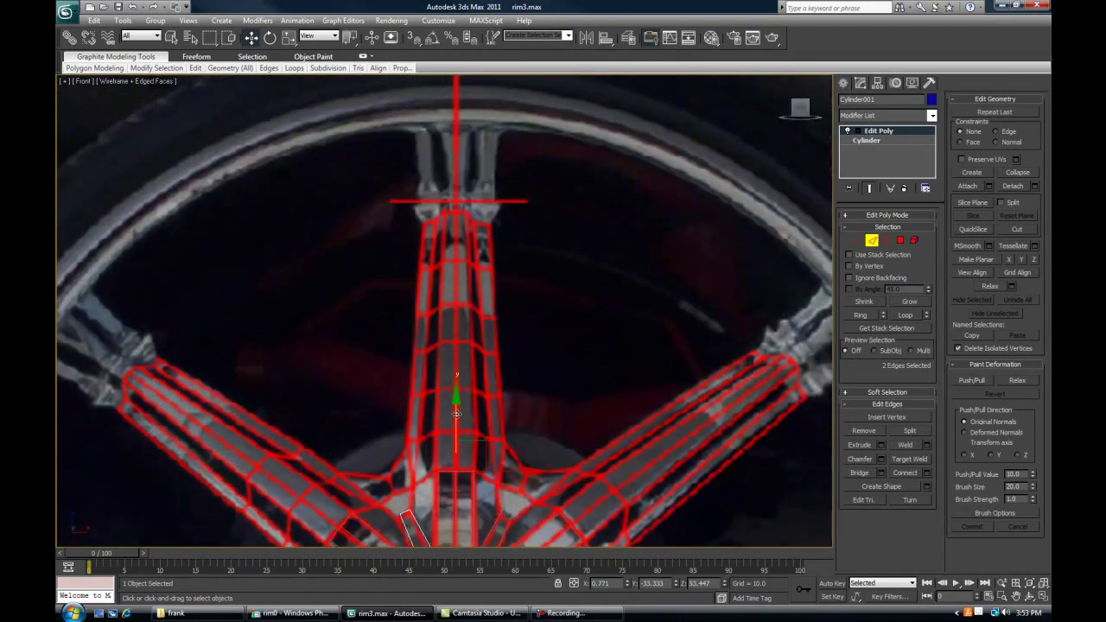
pyautogui.moveTo(456, 413); pyautogui.dragTo(460, 155)
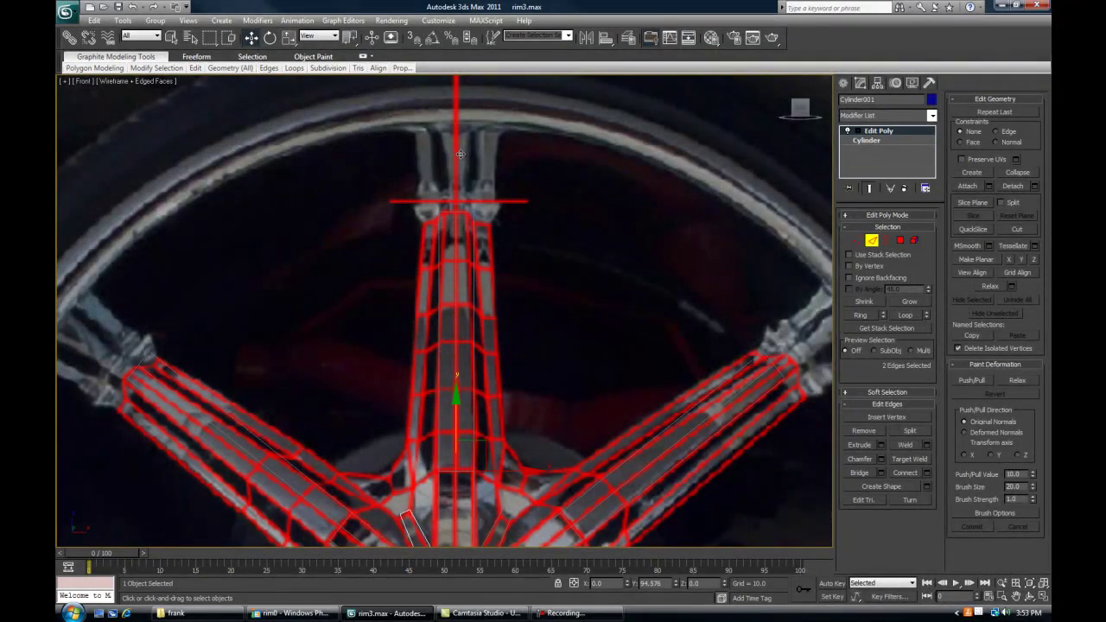
# Move the top spoke's two end edges about 19 units further up toward the rim
pyautogui.scroll(-1, 442, 237)
pyautogui.press('F3')
pyautogui.scroll(2, 438, 229)
pyautogui.scroll(-4, 438, 227)
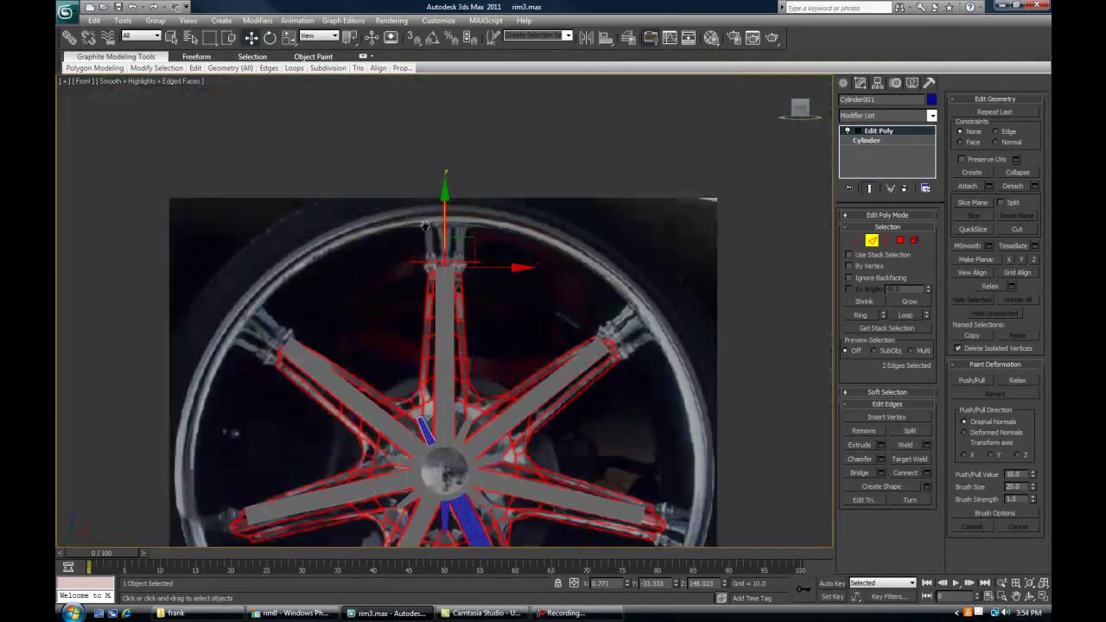
pyautogui.scroll(3, 440, 262)
pyautogui.scroll(2, 439, 262)
pyautogui.moveTo(433, 247); pyautogui.dragTo(447, 271, button='middle')
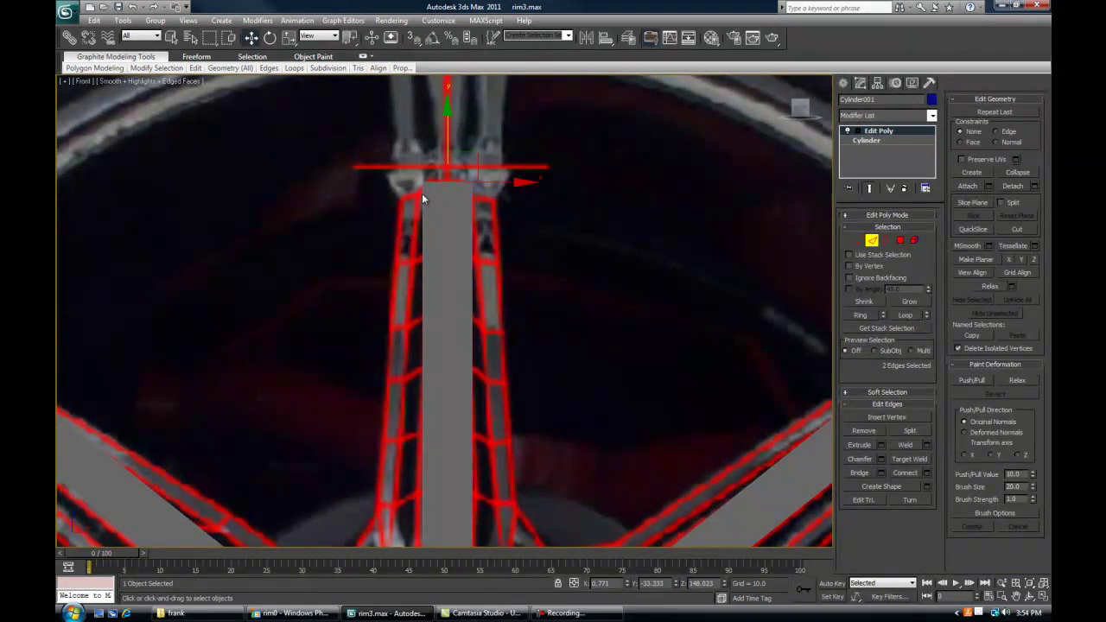
pyautogui.scroll(-4, 441, 233)
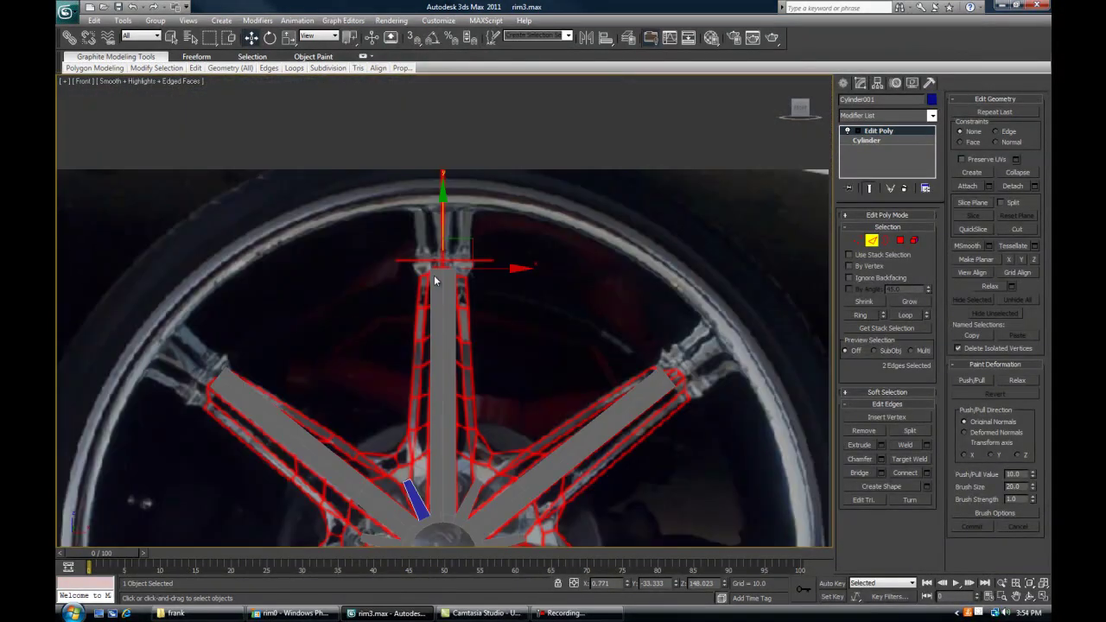
pyautogui.scroll(3, 424, 246)
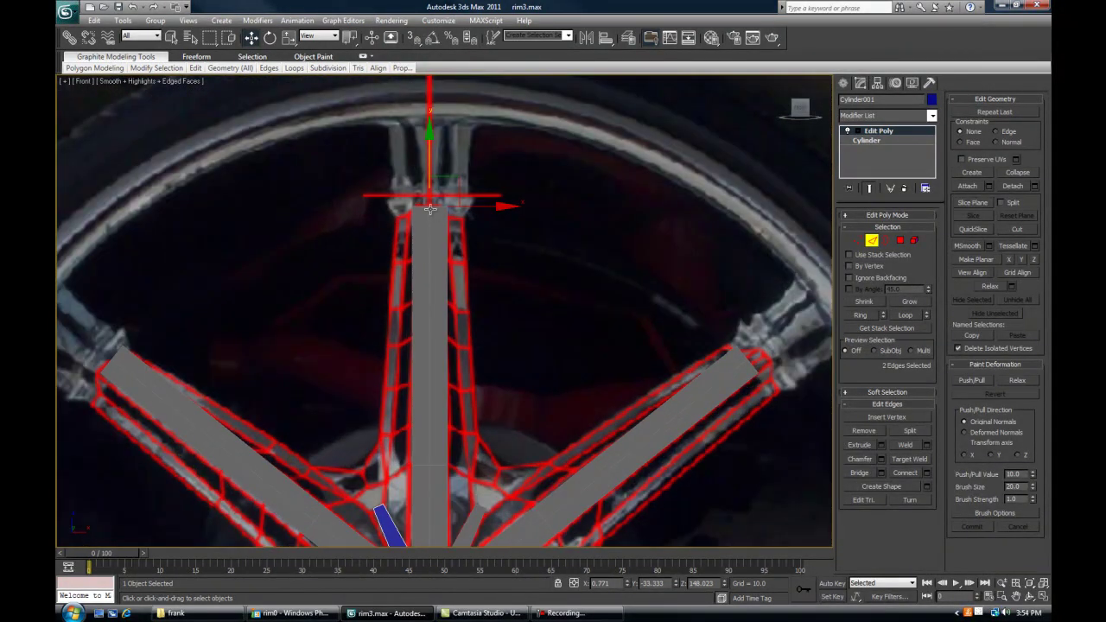
pyautogui.moveTo(432, 298); pyautogui.dragTo(421, 247, button='middle')
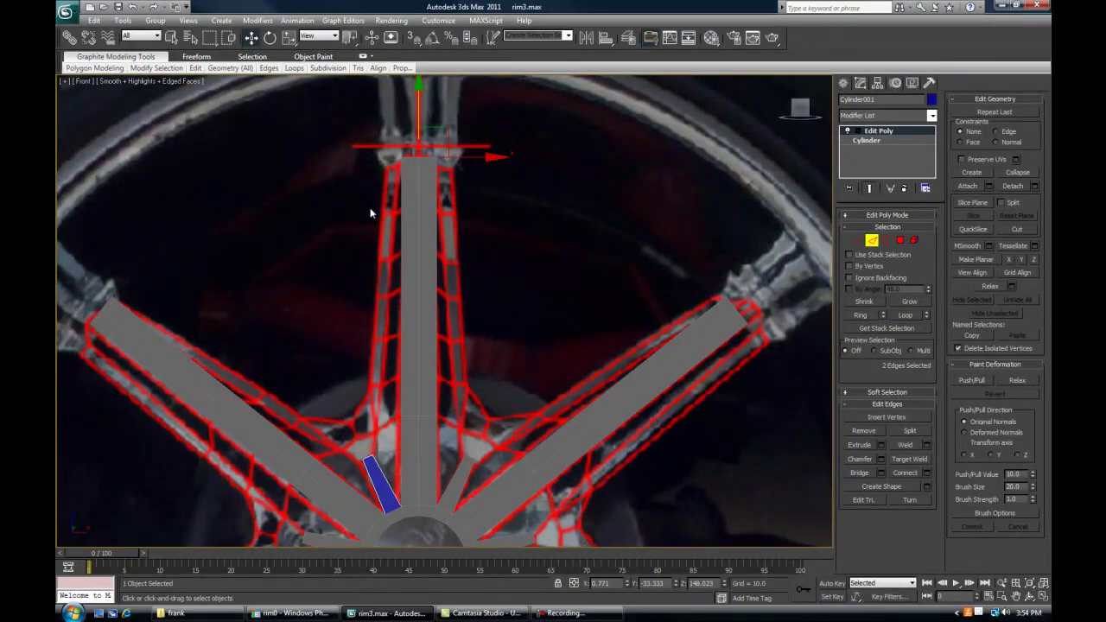
pyautogui.moveTo(409, 210); pyautogui.dragTo(413, 306, button='middle')
pyautogui.moveTo(425, 193); pyautogui.dragTo(432, 141)
# Extrude the inner side edge of the short side strip upward about 32.6 units, beside the top spoke
pyautogui.moveTo(369, 312)
pyautogui.mouseDown(button='middle')
pyautogui.moveTo(377, 285)
pyautogui.moveTo(368, 260)
pyautogui.mouseUp(button='middle')
pyautogui.scroll(-2, 372, 304)
pyautogui.scroll(2, 387, 290)
pyautogui.moveTo(385, 224)
pyautogui.mouseDown(button='middle')
pyautogui.moveTo(397, 353)
pyautogui.moveTo(392, 333)
pyautogui.moveTo(411, 282)
pyautogui.mouseUp(button='middle')
pyautogui.scroll(4, 393, 338)
pyautogui.press('F3')
pyautogui.scroll(-5, 392, 332)
pyautogui.press('F3')
pyautogui.click(441, 312)
pyautogui.moveTo(427, 350); pyautogui.dragTo(422, 253, button='middle')
pyautogui.scroll(2, 423, 253)
pyautogui.scroll(6, 422, 257)
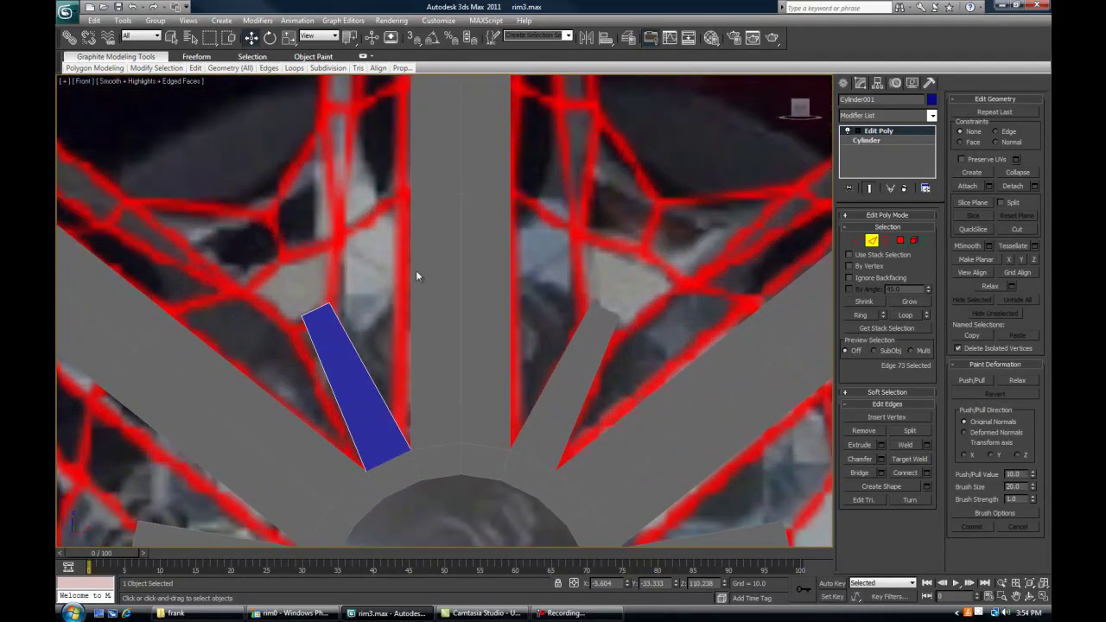
pyautogui.scroll(-4, 393, 366)
pyautogui.hotkey('alt', 'x')
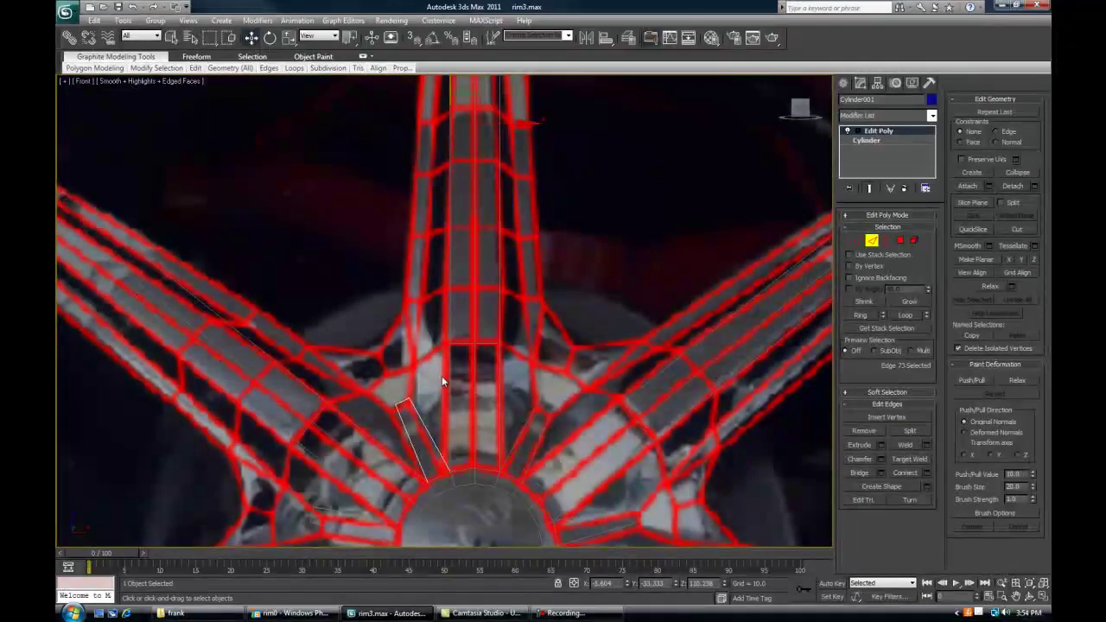
pyautogui.press('F3')
pyautogui.click(424, 421)
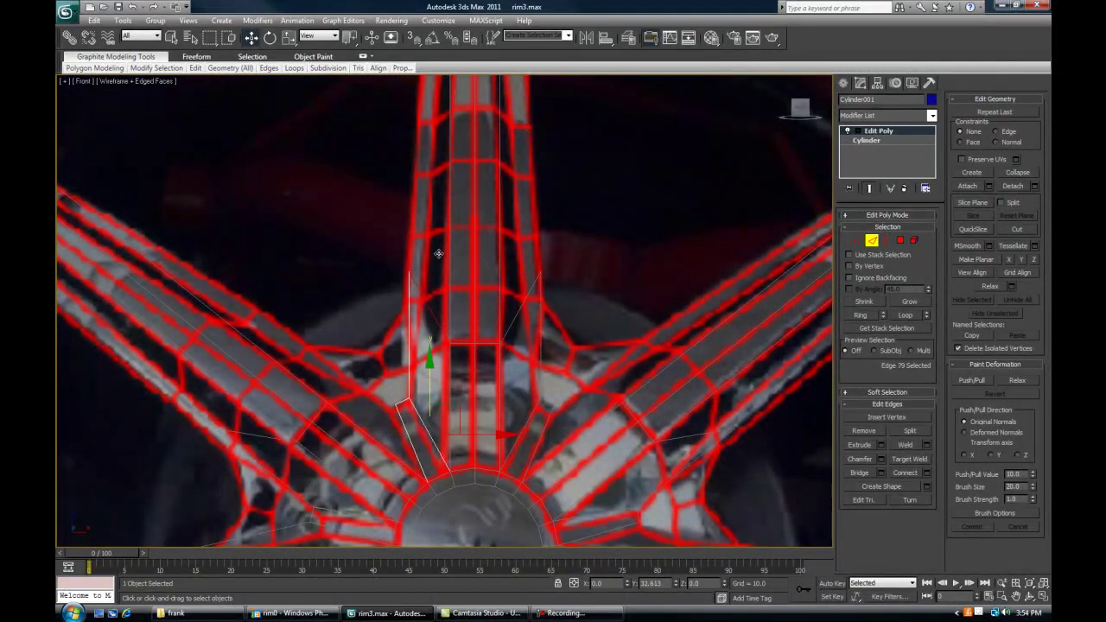
# Target-weld the new face's inner top vertex to the upper corner vertex of the original vertical strip
pyautogui.press('F3')
pyautogui.scroll(6, 424, 360)
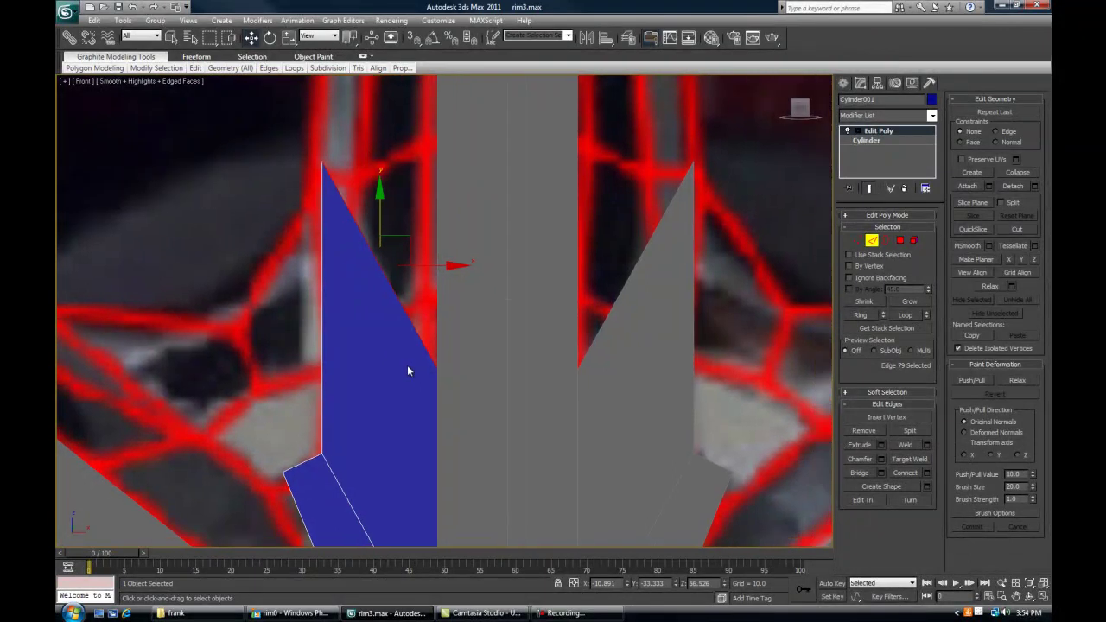
pyautogui.press('1')
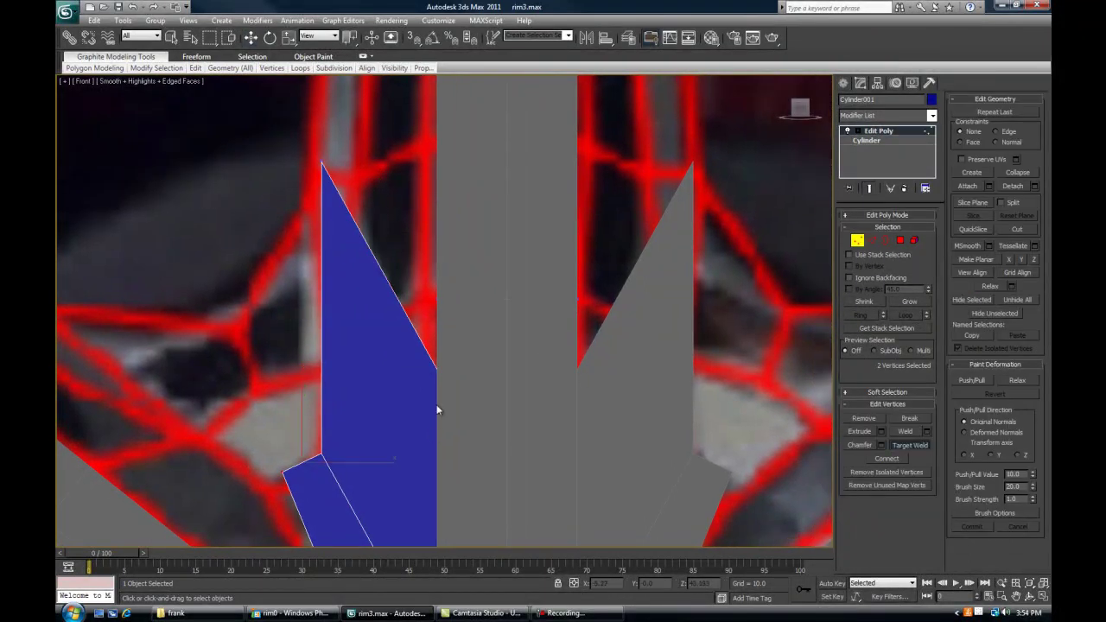
pyautogui.press('F3')
pyautogui.click(437, 298)
pyautogui.moveTo(386, 370); pyautogui.dragTo(429, 369, button='middle')
# Move the new face's outer top vertex down and slightly inward onto the red reference line
pyautogui.click(365, 165)
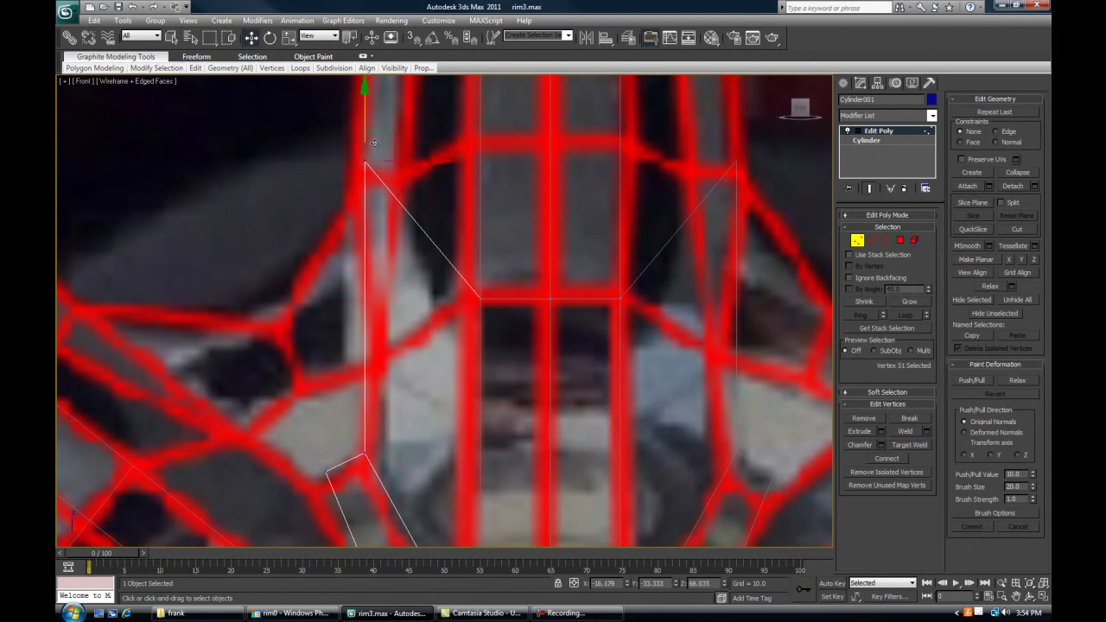
pyautogui.moveTo(366, 112); pyautogui.dragTo(390, 321)
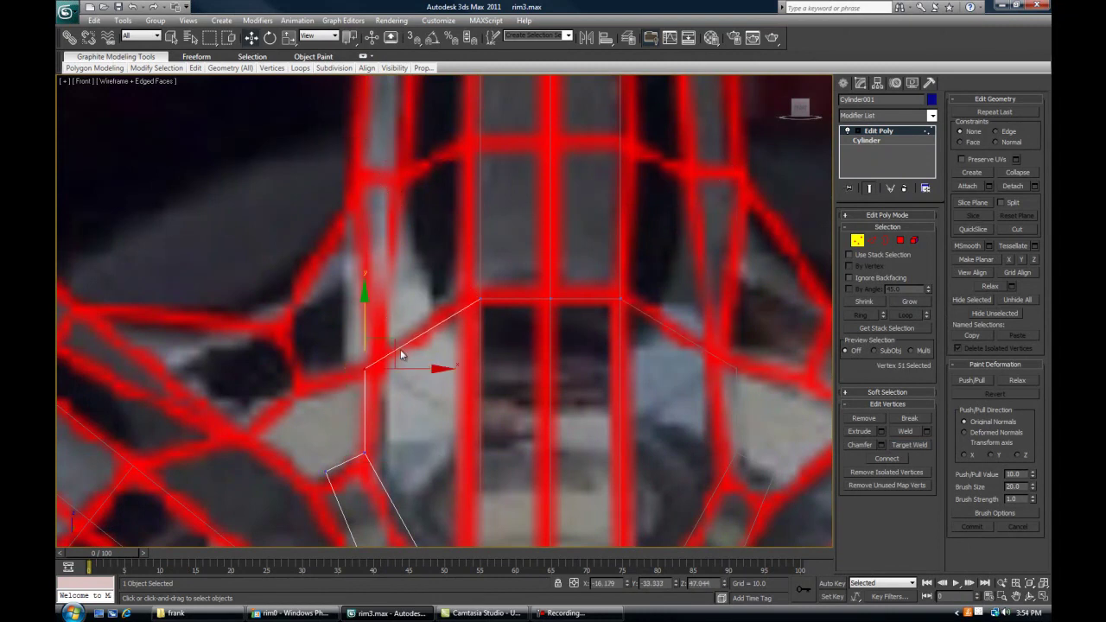
pyautogui.moveTo(426, 371); pyautogui.dragTo(434, 369)
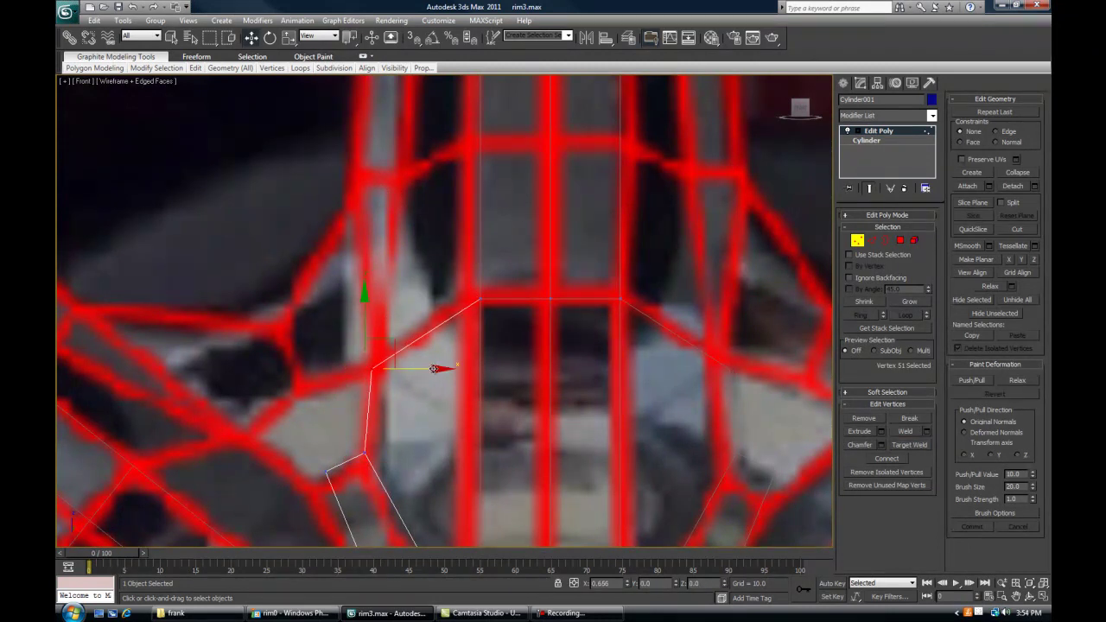
pyautogui.scroll(-5, 487, 385)
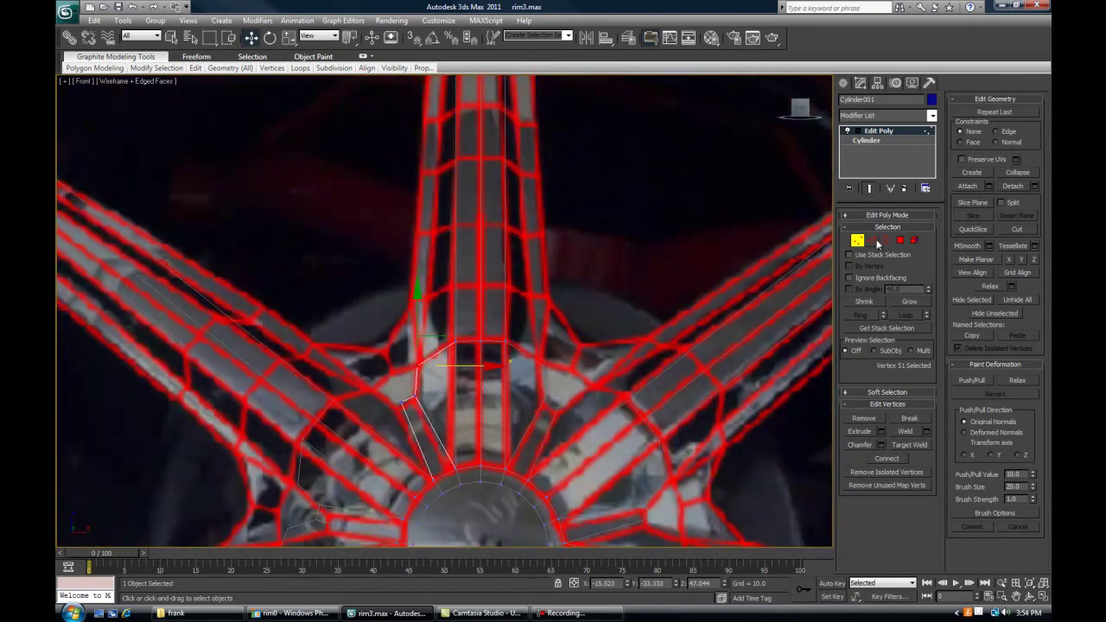
# Extrude the extended spoke's long outer side edge about 10 units outward to form a side strip
pyautogui.click(872, 241)
pyautogui.scroll(3, 466, 399)
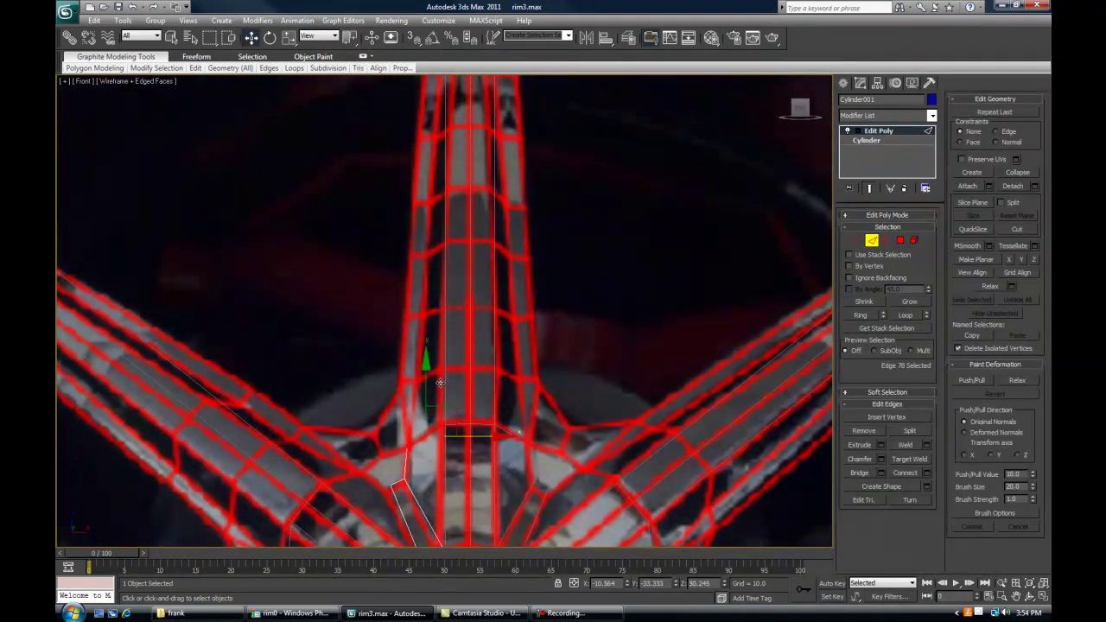
pyautogui.moveTo(452, 274); pyautogui.dragTo(452, 275)
pyautogui.keyDown('shift'); pyautogui.moveTo(514, 201); pyautogui.dragTo(474, 203); pyautogui.keyUp('shift')
pyautogui.moveTo(491, 261); pyautogui.dragTo(508, 355, button='middle')
pyautogui.press('F3')
pyautogui.scroll(-1, 509, 358)
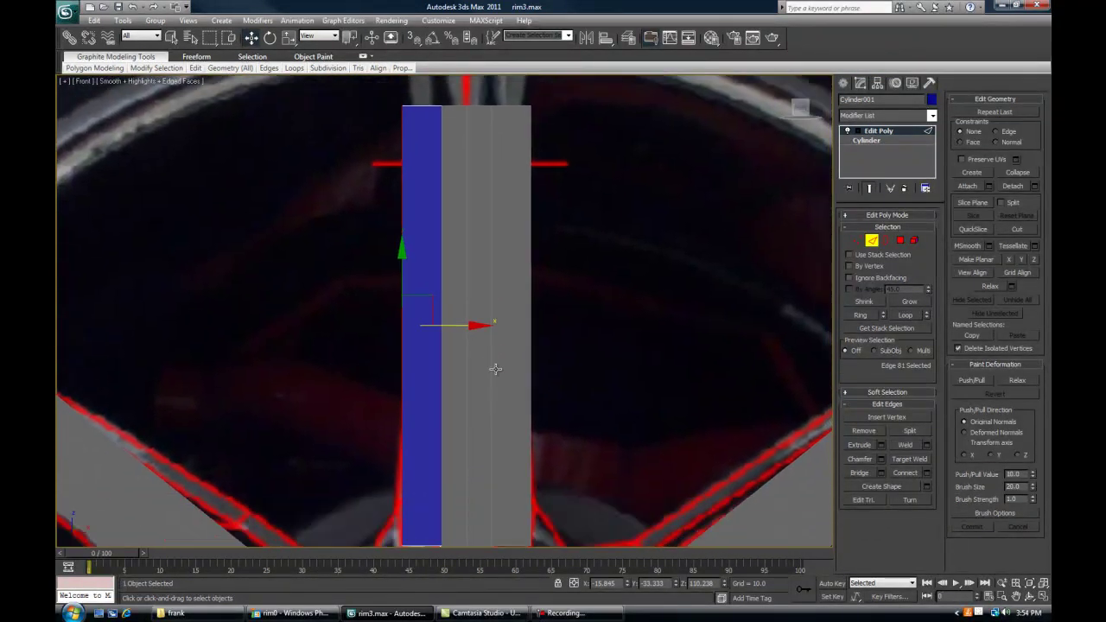
# Target-weld the side strip's bottom outer vertex to the outer vertex of the face below it
pyautogui.scroll(3, 489, 354)
pyautogui.press('1')
pyautogui.click(914, 446)
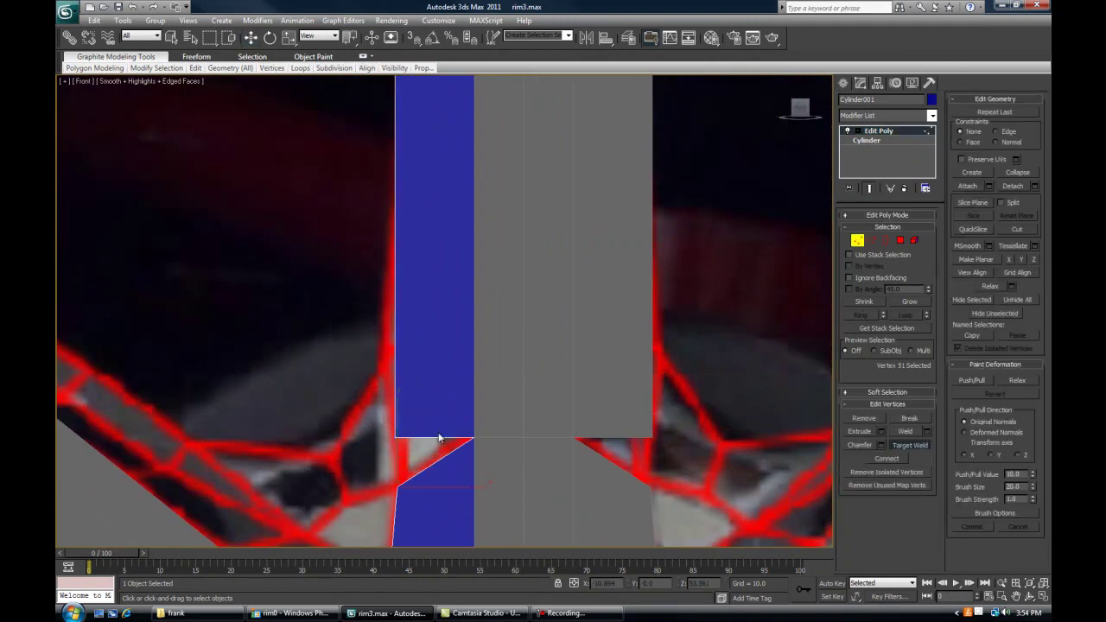
pyautogui.click(398, 486)
pyautogui.rightClick(316, 384)
# Try to move the side strip's outer end vertex inward at the spoke's tip
pyautogui.moveTo(355, 251); pyautogui.dragTo(366, 417, button='middle')
pyautogui.scroll(-3, 366, 417)
pyautogui.moveTo(441, 212); pyautogui.dragTo(443, 423, button='middle')
pyautogui.moveTo(389, 194); pyautogui.dragTo(437, 272)
pyautogui.scroll(-2, 441, 283)
pyautogui.moveTo(465, 283); pyautogui.dragTo(432, 311, button='middle')
pyautogui.press('F3')
pyautogui.scroll(4, 431, 311)
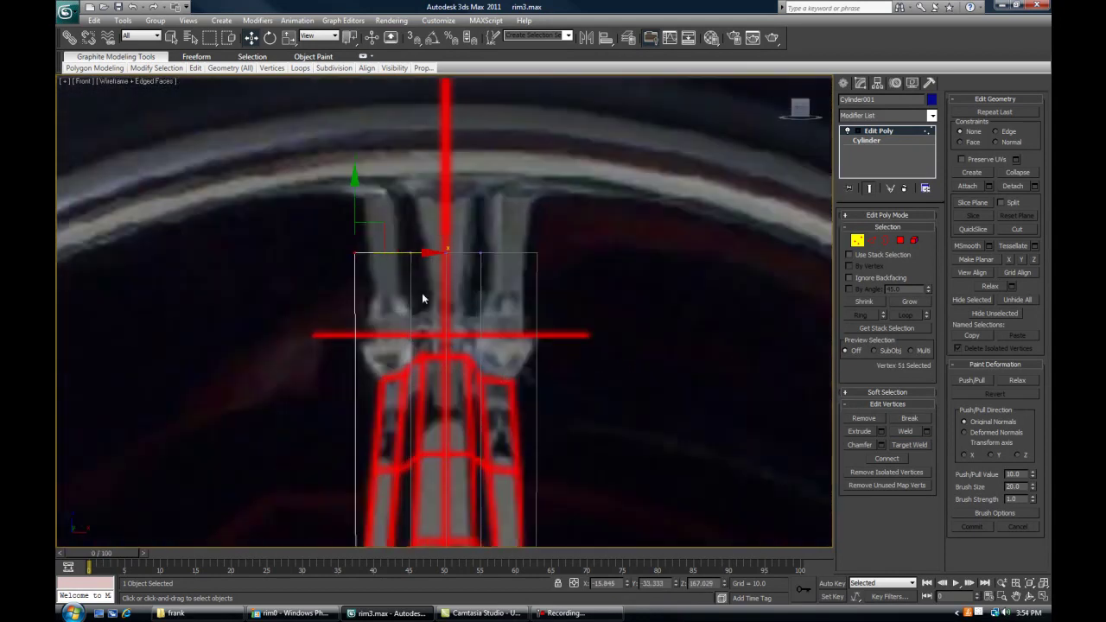
pyautogui.moveTo(411, 251); pyautogui.dragTo(465, 248)
pyautogui.hotkey('ctrl', 'z')
# Scale the spoke's end vertices closer together to taper the tip, and move the outer end vertex inward
pyautogui.moveTo(545, 204); pyautogui.dragTo(239, 300)
pyautogui.scroll(2, 425, 314)
pyautogui.moveTo(520, 261); pyautogui.dragTo(365, 161)
pyautogui.press('r')
pyautogui.moveTo(458, 298); pyautogui.dragTo(443, 221, button='middle')
pyautogui.moveTo(518, 153); pyautogui.dragTo(489, 150)
pyautogui.moveTo(431, 193); pyautogui.dragTo(449, 257, button='middle')
pyautogui.moveTo(279, 152); pyautogui.dragTo(459, 216)
pyautogui.press('w')
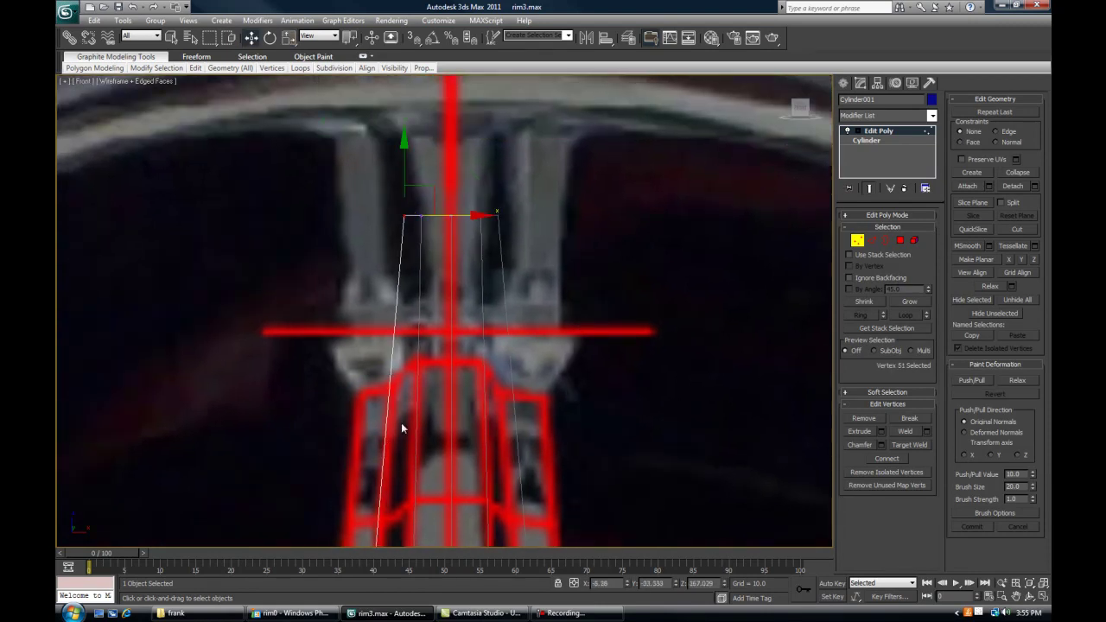
# Examine the tapered spoke against the reference image from the hub to the rim
pyautogui.scroll(-8, 380, 311)
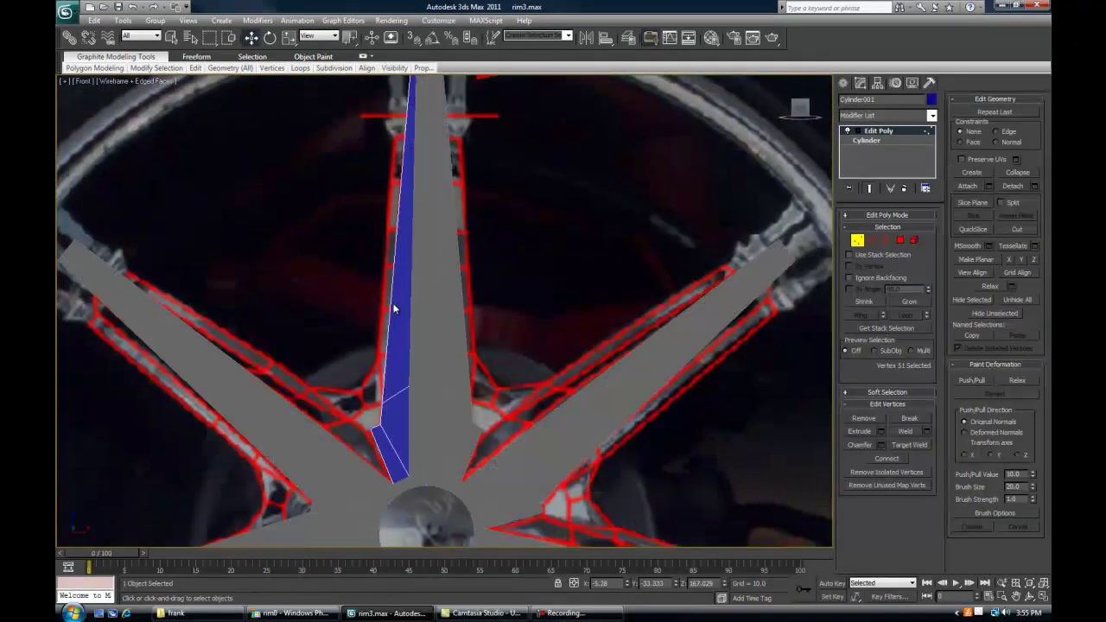
pyautogui.scroll(-4, 393, 301)
pyautogui.moveTo(384, 324); pyautogui.dragTo(394, 271, button='middle')
pyautogui.scroll(4, 394, 271)
pyautogui.scroll(-2, 351, 397)
pyautogui.moveTo(375, 383); pyautogui.dragTo(448, 258, button='middle')
pyautogui.moveTo(508, 332); pyautogui.dragTo(456, 464, button='middle')
pyautogui.moveTo(418, 226); pyautogui.dragTo(424, 371, button='middle')
pyautogui.scroll(4, 413, 336)
pyautogui.moveTo(416, 248)
pyautogui.mouseDown(button='middle')
pyautogui.moveTo(424, 321)
pyautogui.moveTo(431, 250)
pyautogui.mouseUp(button='middle')
pyautogui.scroll(2, 424, 286)
pyautogui.moveTo(432, 432); pyautogui.dragTo(431, 216, button='middle')
pyautogui.moveTo(429, 414); pyautogui.dragTo(432, 305, button='middle')
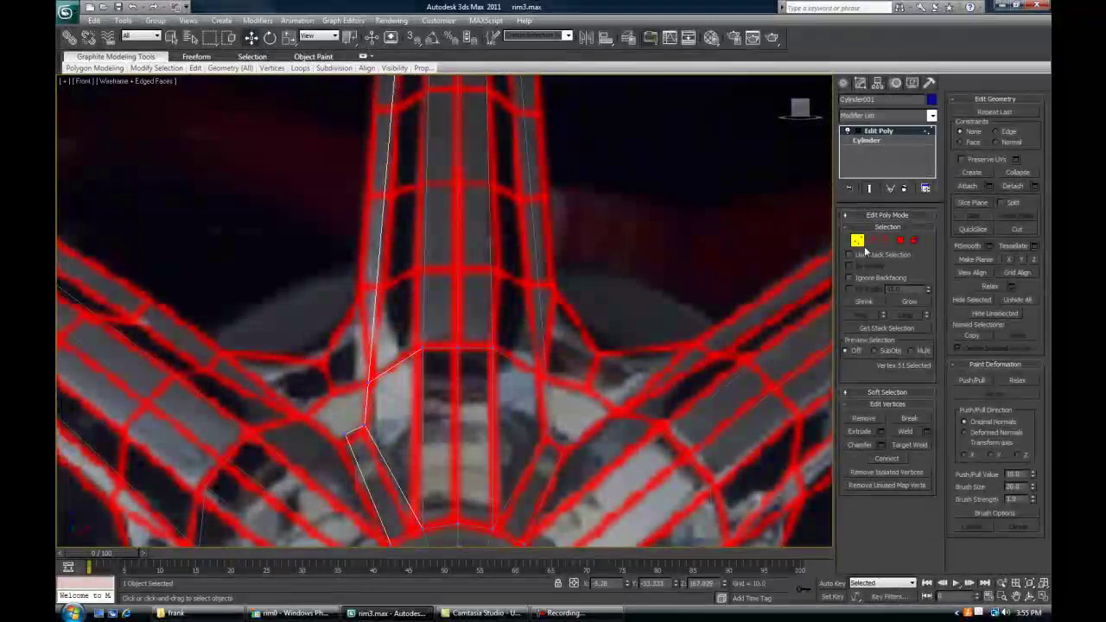
# Select the three cross edges where the extended spoke meets the strips near the hub
pyautogui.press('2')
pyautogui.click(859, 317)
pyautogui.moveTo(517, 355); pyautogui.dragTo(525, 371, button='middle')
pyautogui.click(526, 371)
pyautogui.moveTo(457, 369); pyautogui.dragTo(428, 408, button='middle')
pyautogui.scroll(2, 480, 344)
pyautogui.hotkey('ctrl', 'z')
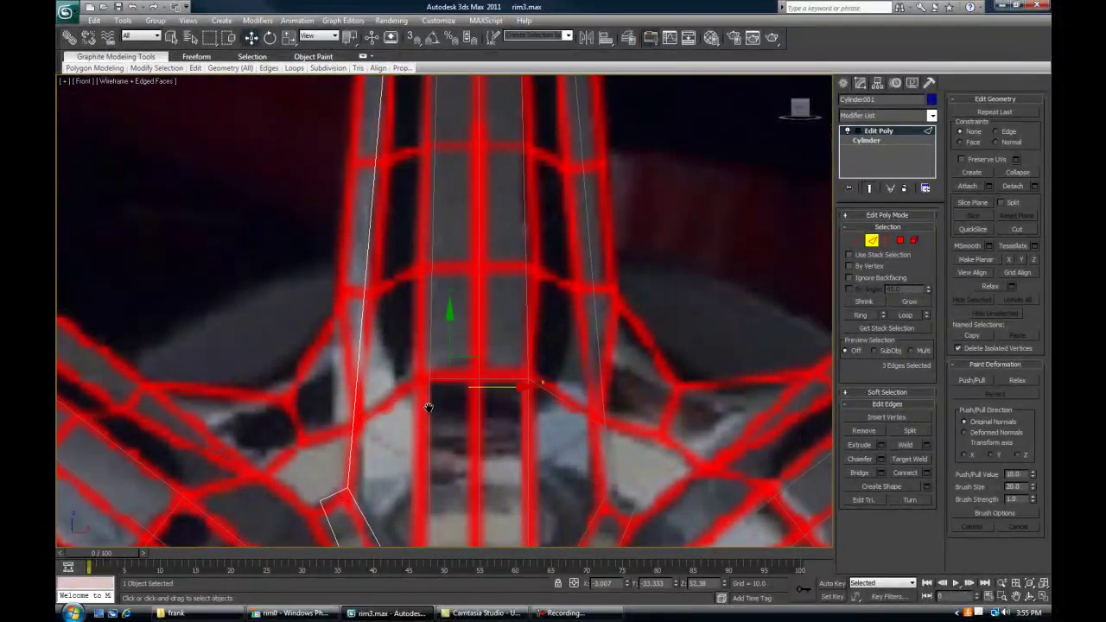
# Compare the spoke's lower joint and overall outline with the reference in shaded and wireframe display
pyautogui.press('F3')
pyautogui.scroll(2, 427, 412)
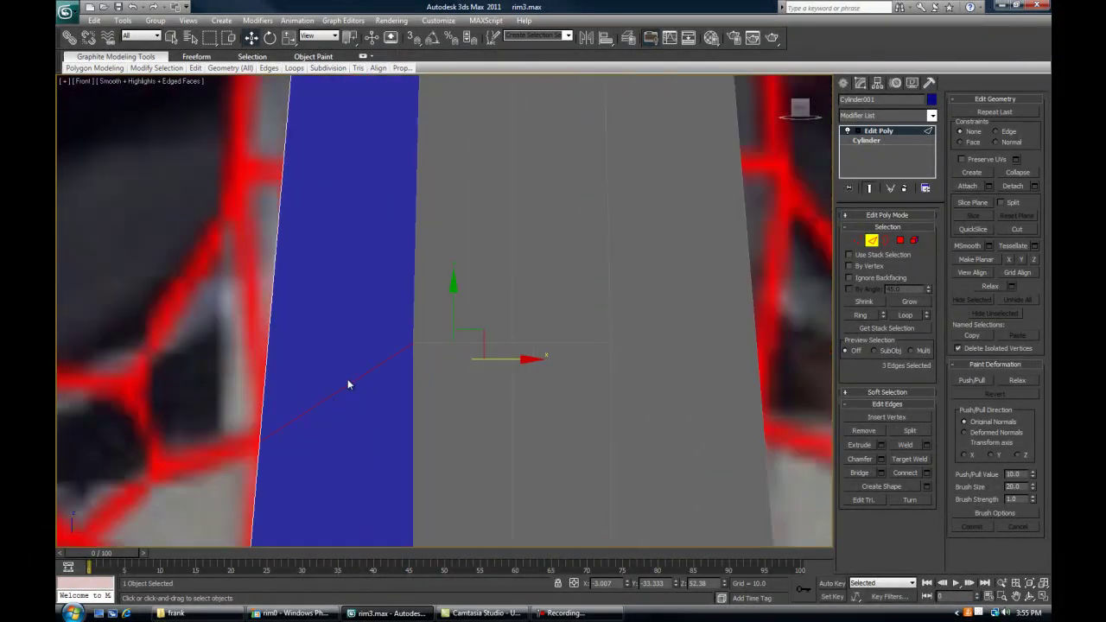
pyautogui.scroll(-3, 449, 362)
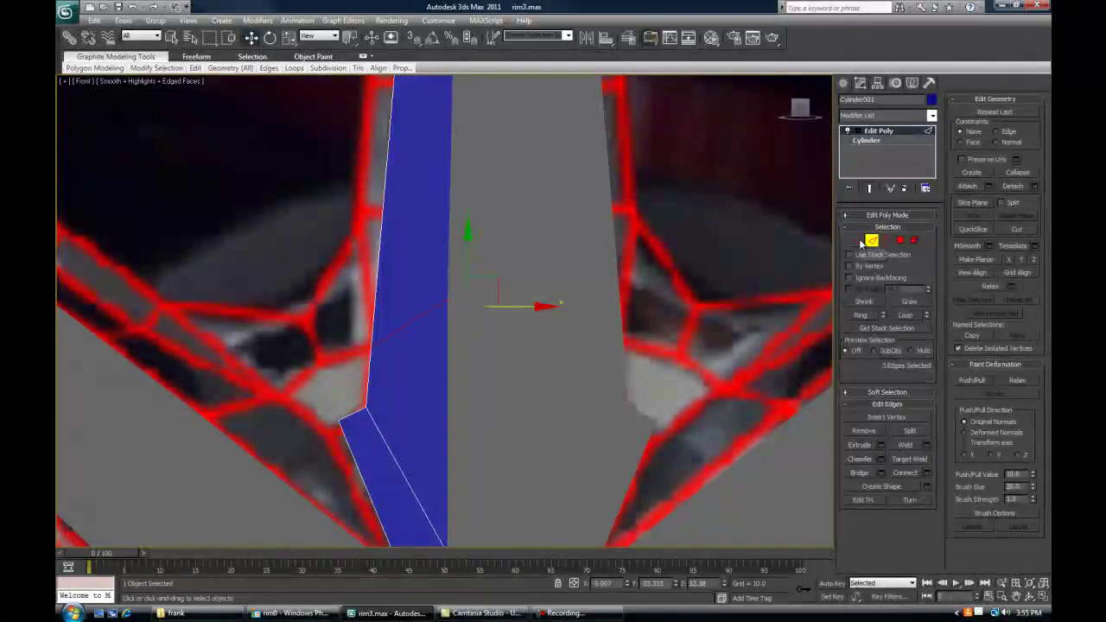
pyautogui.hotkey('ctrl', 'BackSpace')
pyautogui.moveTo(457, 366)
pyautogui.mouseDown(button='middle')
pyautogui.moveTo(423, 411)
pyautogui.moveTo(417, 337)
pyautogui.moveTo(432, 361)
pyautogui.mouseUp(button='middle')
pyautogui.click(418, 378)
pyautogui.press('F3')
pyautogui.scroll(-2, 424, 377)
pyautogui.scroll(2, 422, 301)
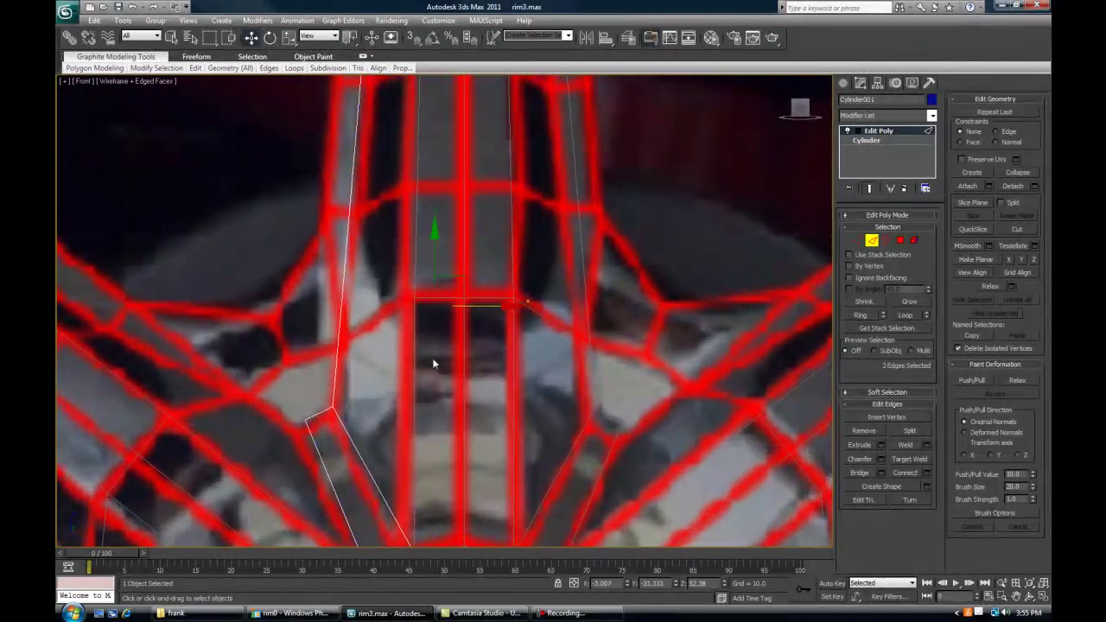
pyautogui.press('F3')
pyautogui.moveTo(464, 230); pyautogui.dragTo(461, 447, button='middle')
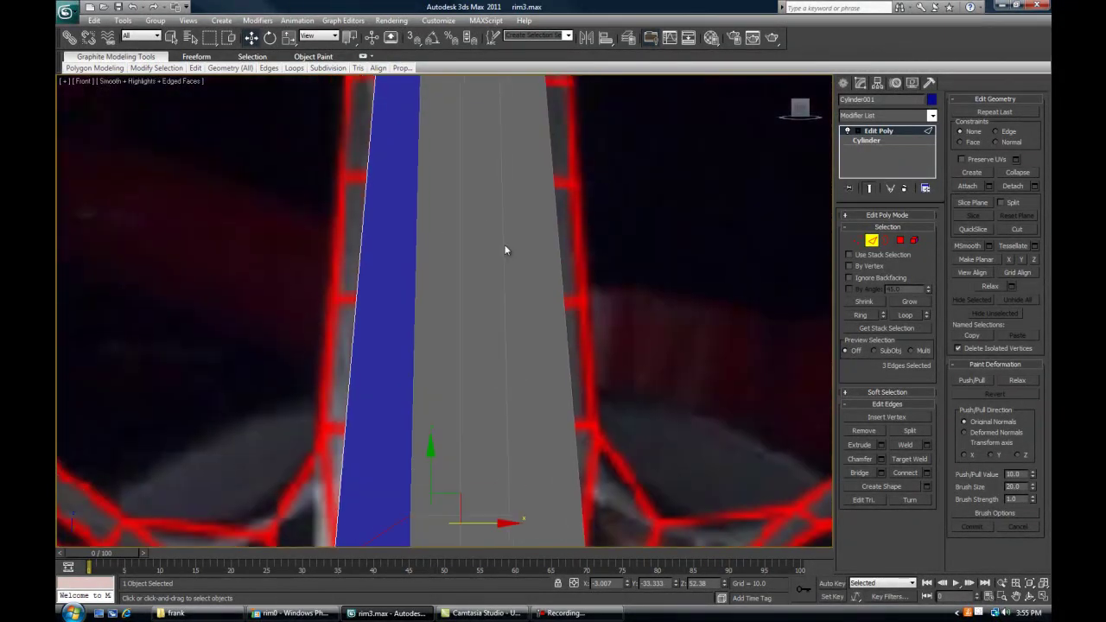
pyautogui.scroll(-3, 490, 110)
pyautogui.scroll(1, 432, 290)
pyautogui.hotkey('alt', 'x')
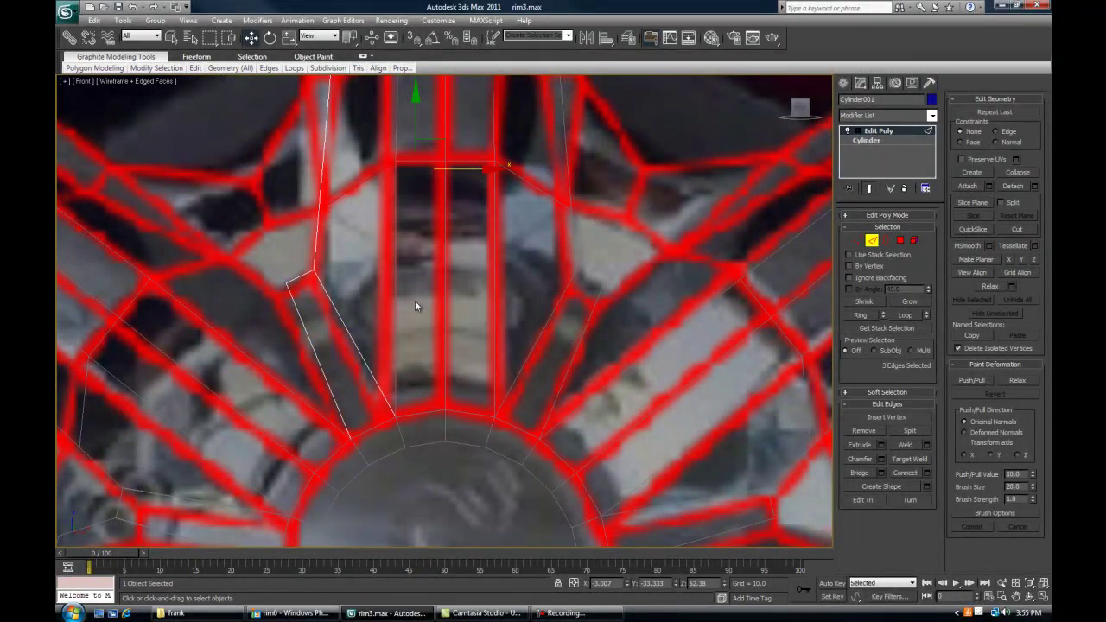
pyautogui.hotkey('alt', 'x')
pyautogui.moveTo(458, 245); pyautogui.dragTo(476, 306, button='middle')
pyautogui.scroll(-5, 477, 306)
pyautogui.moveTo(476, 345); pyautogui.dragTo(474, 356, button='middle')
pyautogui.scroll(-2, 474, 358)
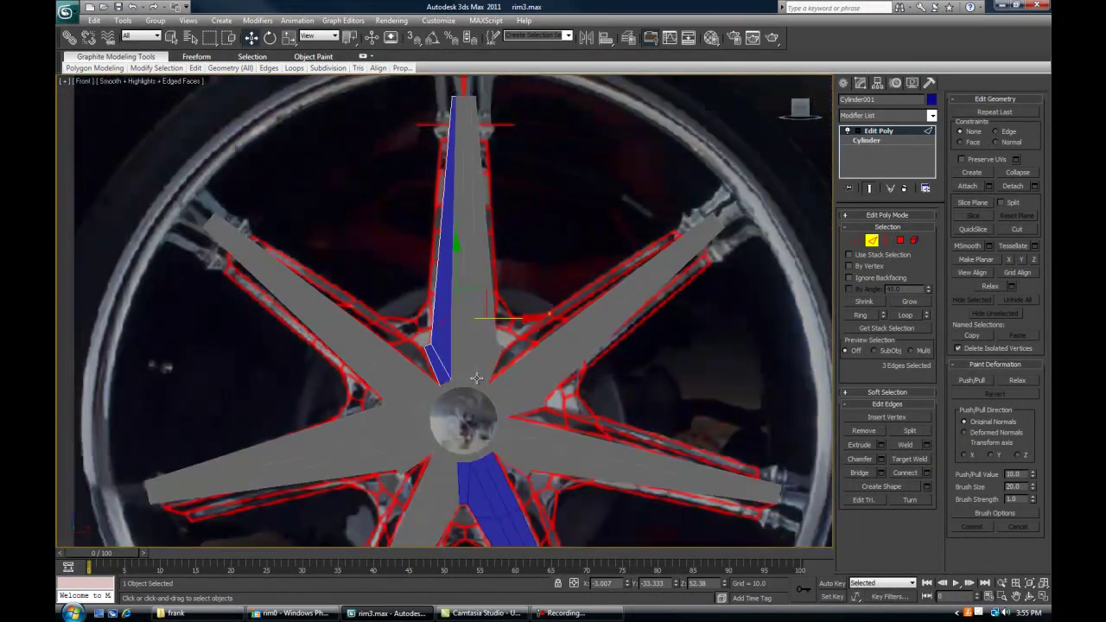
# Try to extend the narrow strip's end edge near the hub of the upper spoke up and outward
pyautogui.scroll(5, 484, 382)
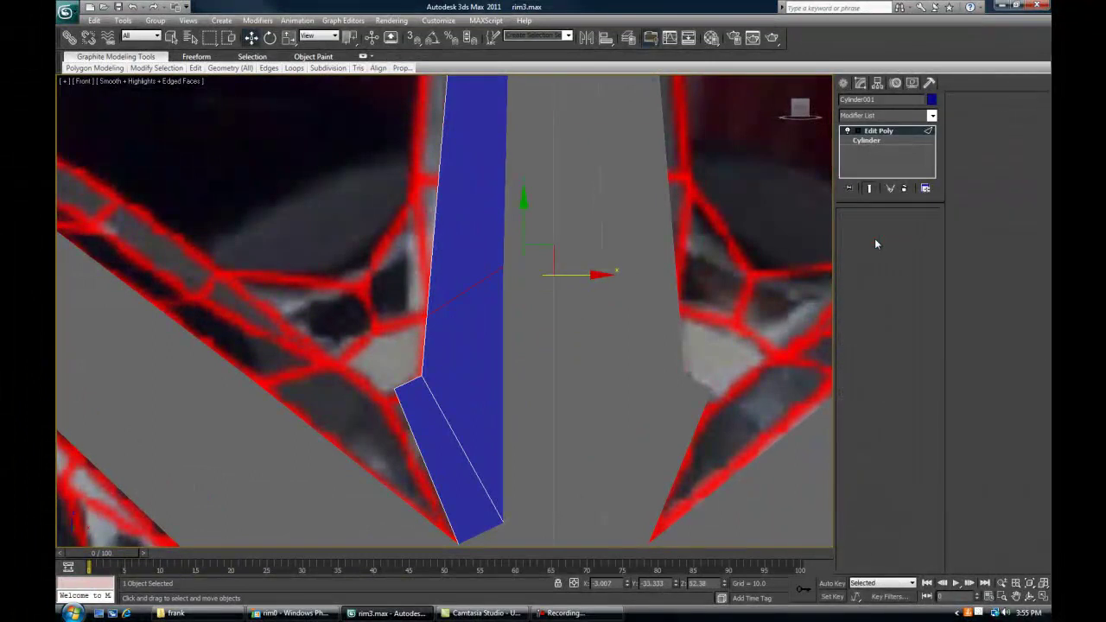
pyautogui.scroll(3, 406, 375)
pyautogui.click(426, 381)
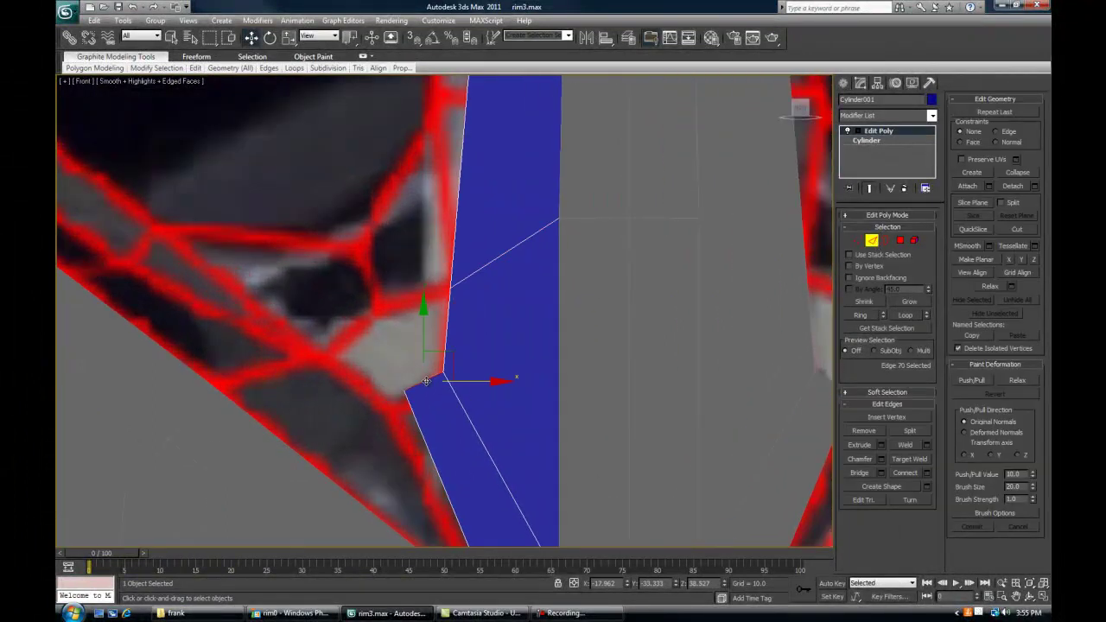
pyautogui.keyDown('shift'); pyautogui.moveTo(445, 357); pyautogui.dragTo(404, 274); pyautogui.keyUp('shift')
pyautogui.click(901, 241)
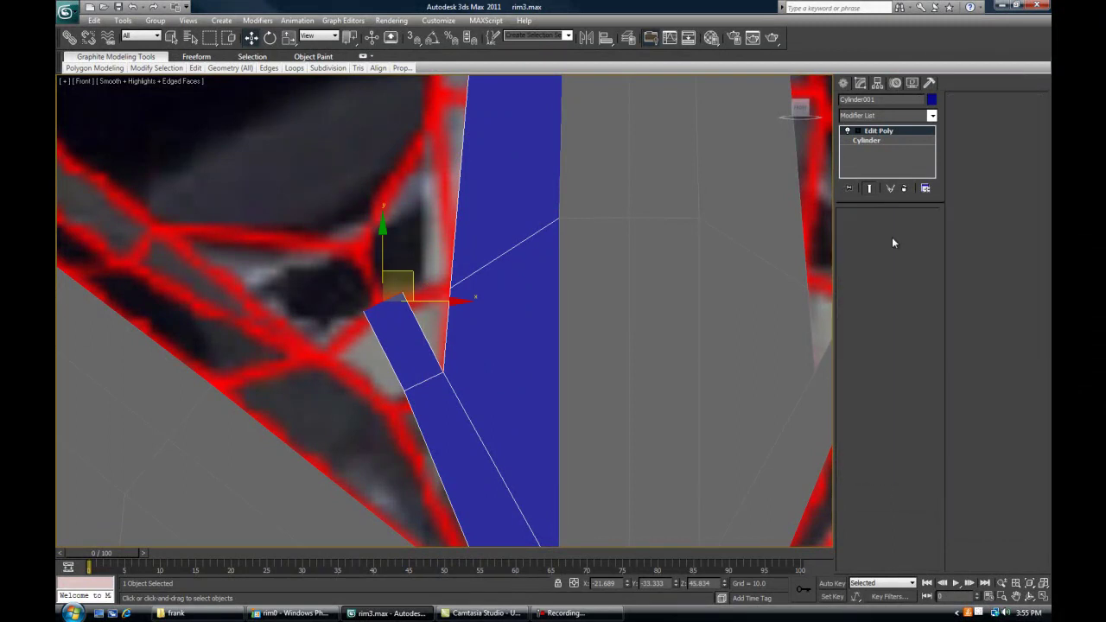
pyautogui.press('Delete')
# On the lower spoke piece, extend the narrow strip's end edge straight outward into the gap between two spokes
pyautogui.moveTo(598, 437); pyautogui.dragTo(595, 439, button='middle')
pyautogui.scroll(-5, 591, 432)
pyautogui.moveTo(542, 353); pyautogui.dragTo(530, 230, button='middle')
pyautogui.scroll(5, 524, 254)
pyautogui.click(900, 240)
pyautogui.click(538, 241)
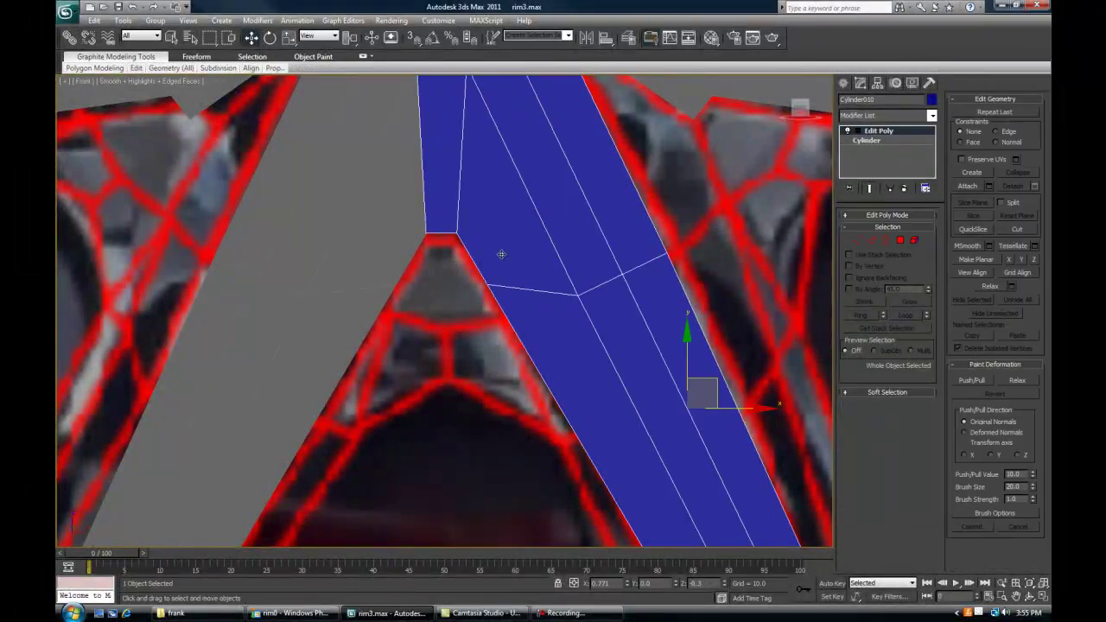
pyautogui.press('2')
pyautogui.click(441, 232)
pyautogui.keyDown('shift'); pyautogui.moveTo(441, 183); pyautogui.dragTo(447, 274); pyautogui.keyUp('shift')
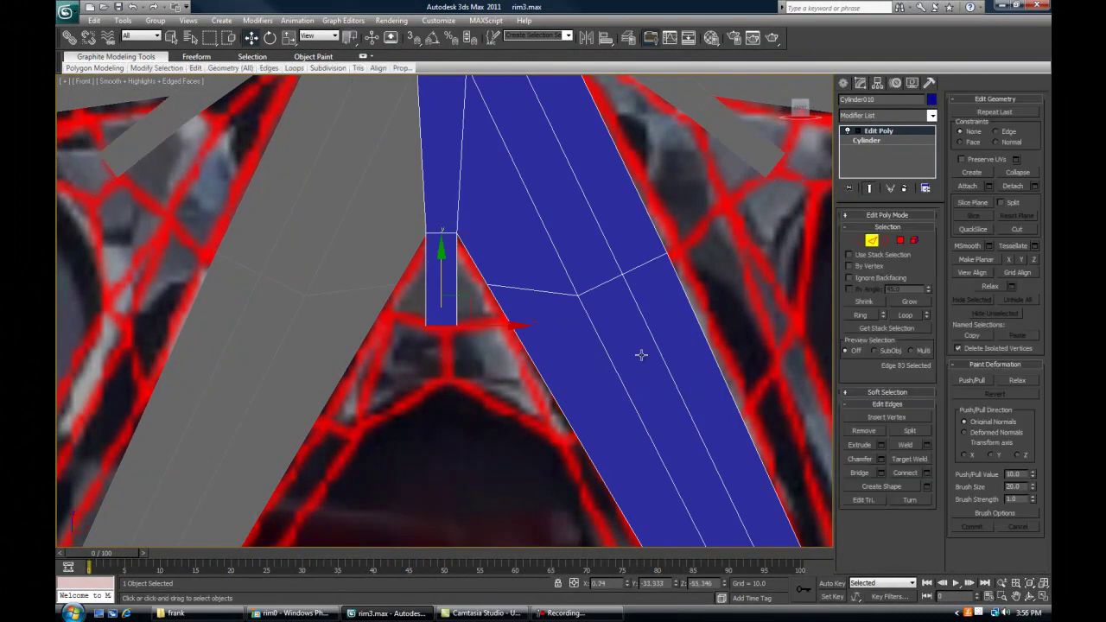
# Weld the extension's two end vertices together by raising the weld threshold, so the strip ends in a point
pyautogui.click(859, 241)
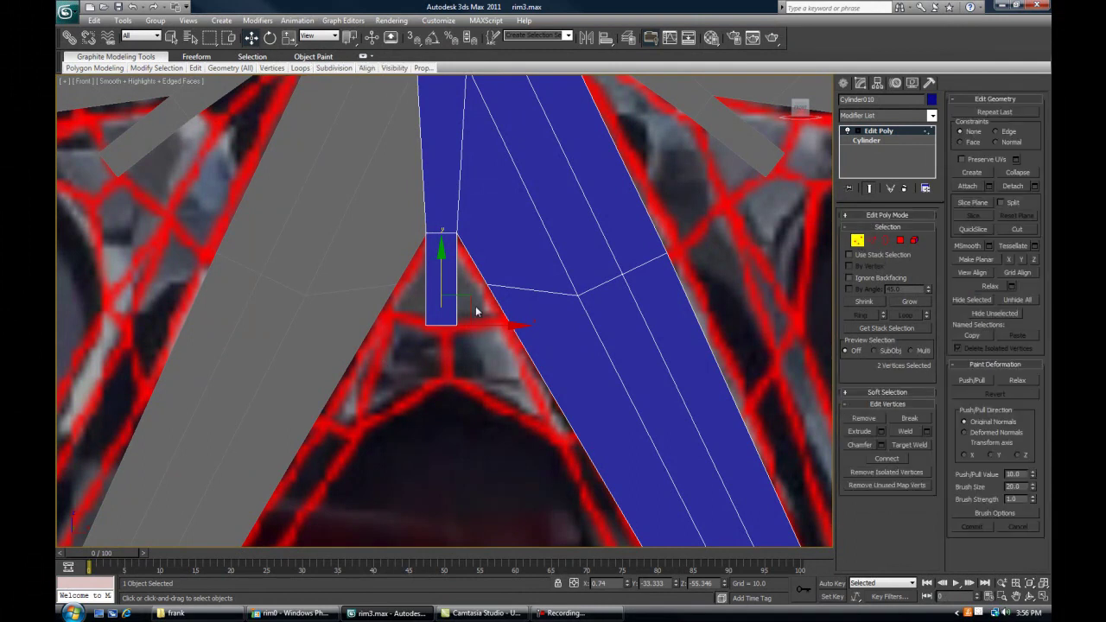
pyautogui.press('F3')
pyautogui.press('F3')
pyautogui.scroll(2, 458, 345)
pyautogui.scroll(-3, 462, 345)
pyautogui.moveTo(477, 347); pyautogui.dragTo(468, 383, button='middle')
pyautogui.scroll(2, 468, 383)
pyautogui.click(927, 431)
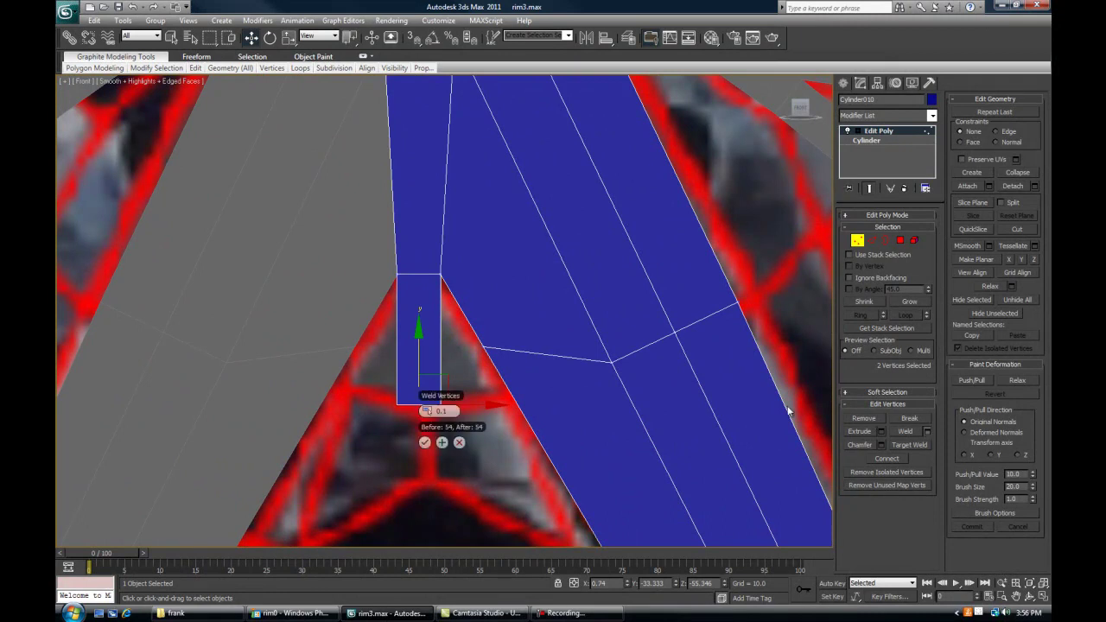
pyautogui.moveTo(427, 412); pyautogui.dragTo(1025, 404)
pyautogui.click(424, 442)
# Move the strip's welded tip vertex slightly toward the hub to match the joint in the reference image
pyautogui.scroll(-5, 425, 427)
pyautogui.scroll(-4, 459, 446)
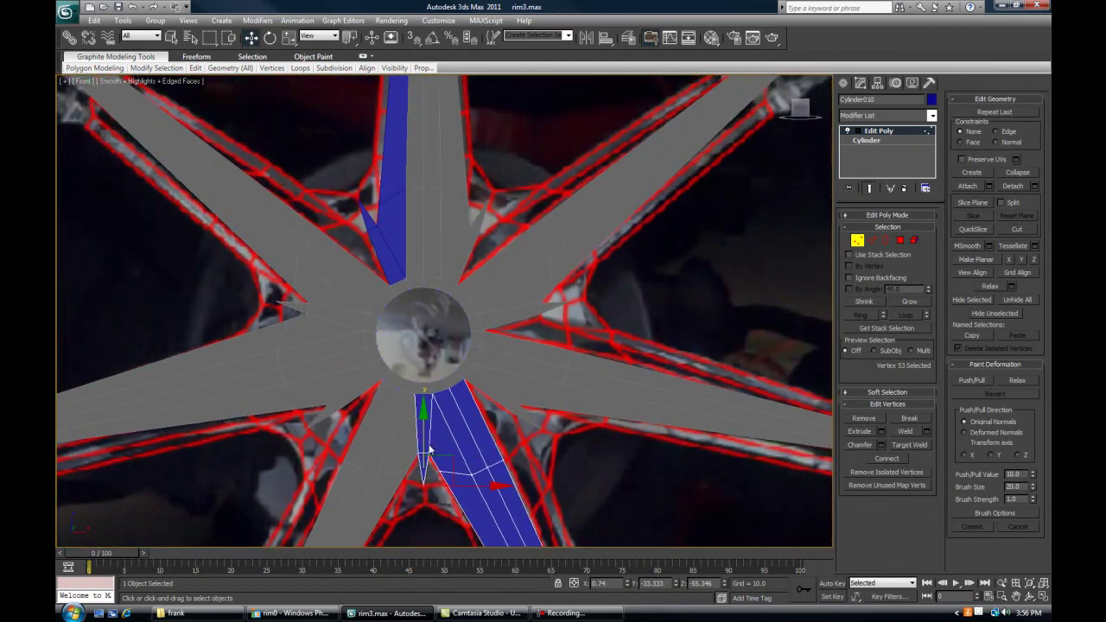
pyautogui.moveTo(420, 424); pyautogui.dragTo(423, 418)
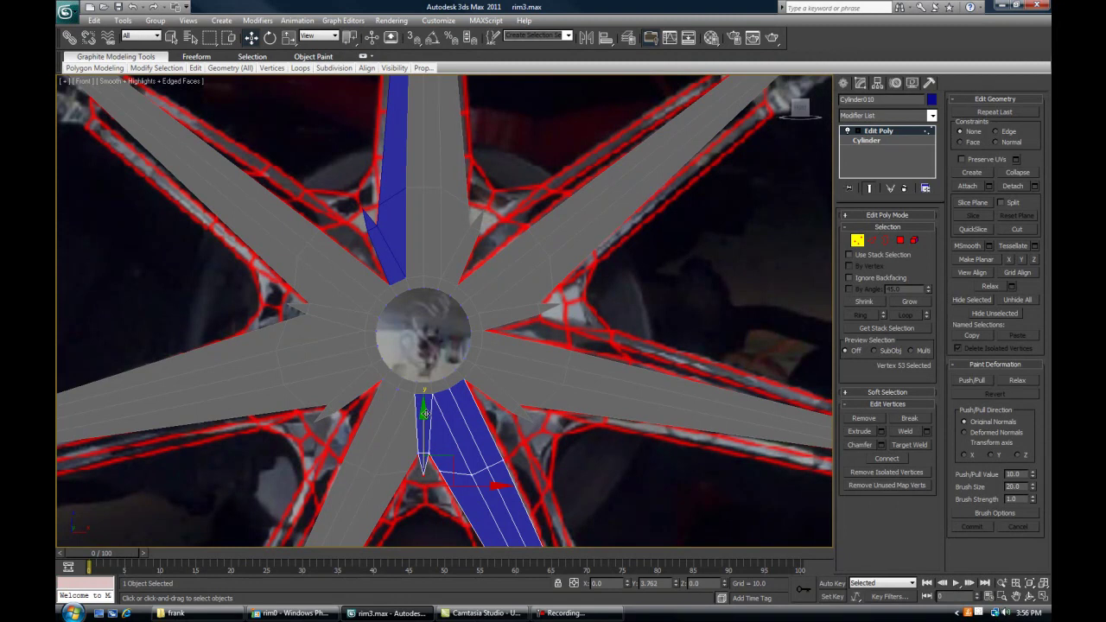
pyautogui.moveTo(426, 413); pyautogui.dragTo(426, 412)
pyautogui.moveTo(466, 333); pyautogui.dragTo(482, 420, button='middle')
pyautogui.scroll(3, 368, 329)
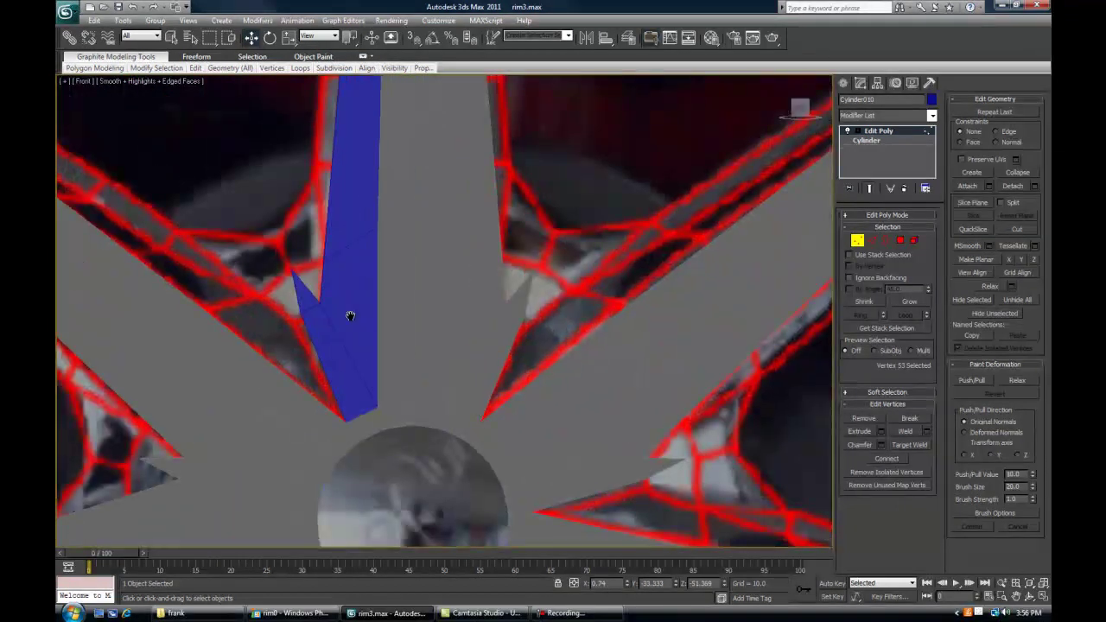
pyautogui.moveTo(368, 329); pyautogui.dragTo(402, 374, button='middle')
pyautogui.scroll(-3, 412, 377)
pyautogui.moveTo(443, 434); pyautogui.dragTo(438, 421, button='middle')
pyautogui.scroll(2, 438, 418)
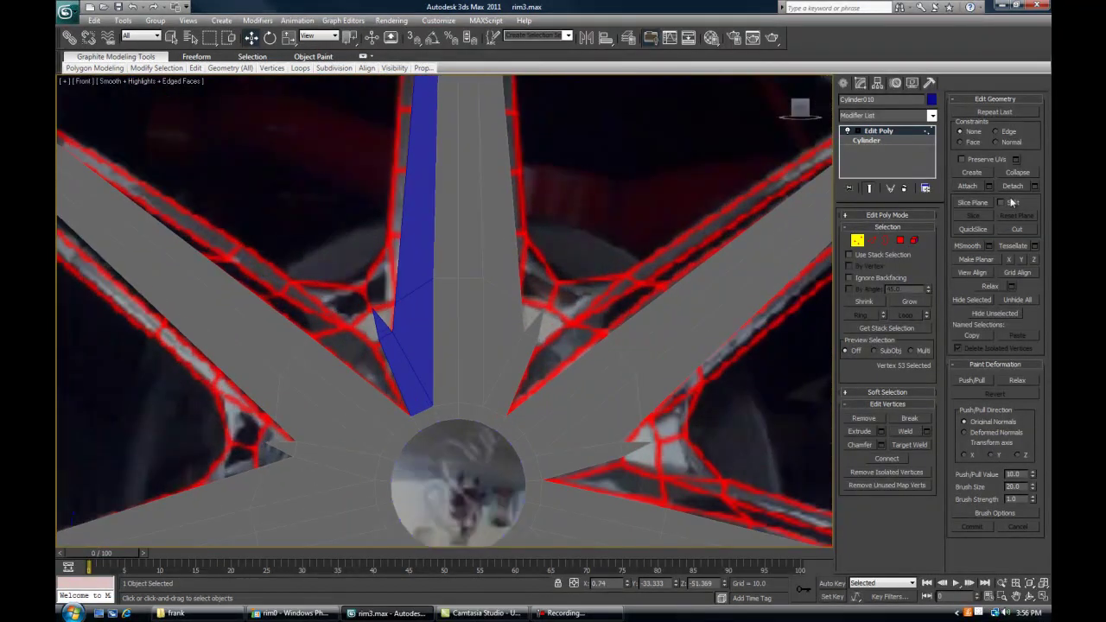
pyautogui.keyDown('alt'); pyautogui.moveTo(534, 379); pyautogui.dragTo(536, 315, button='middle'); pyautogui.keyUp('alt')
# On the upper spoke piece, extend the pointed tip's spoke-facing edge outward as a new face
pyautogui.click(872, 241)
pyautogui.scroll(5, 463, 369)
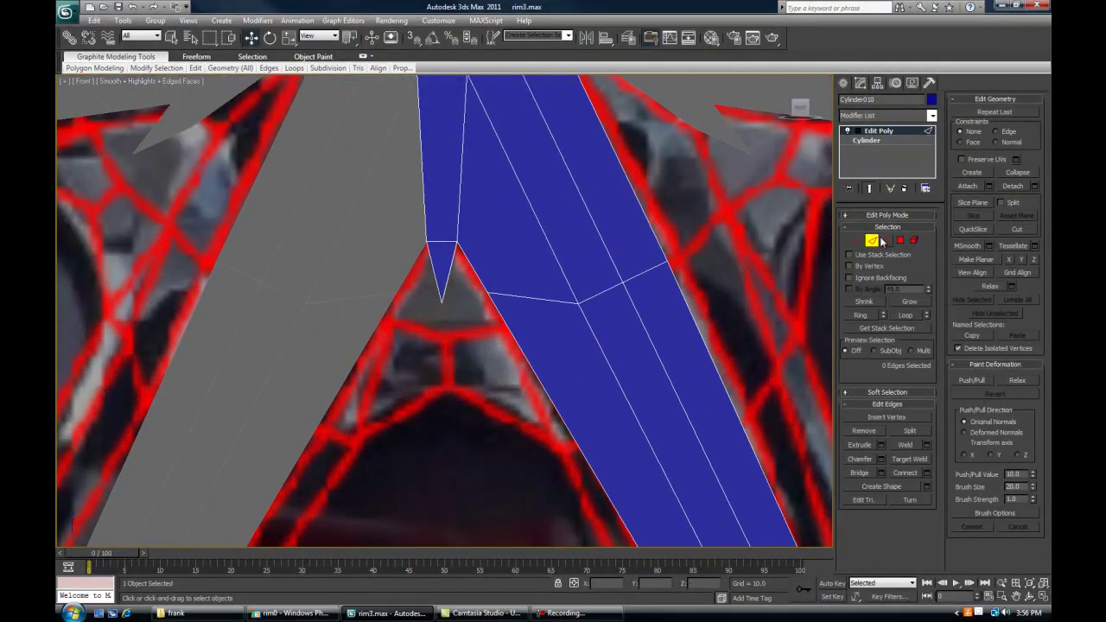
pyautogui.click(451, 269)
pyautogui.scroll(-8, 477, 173)
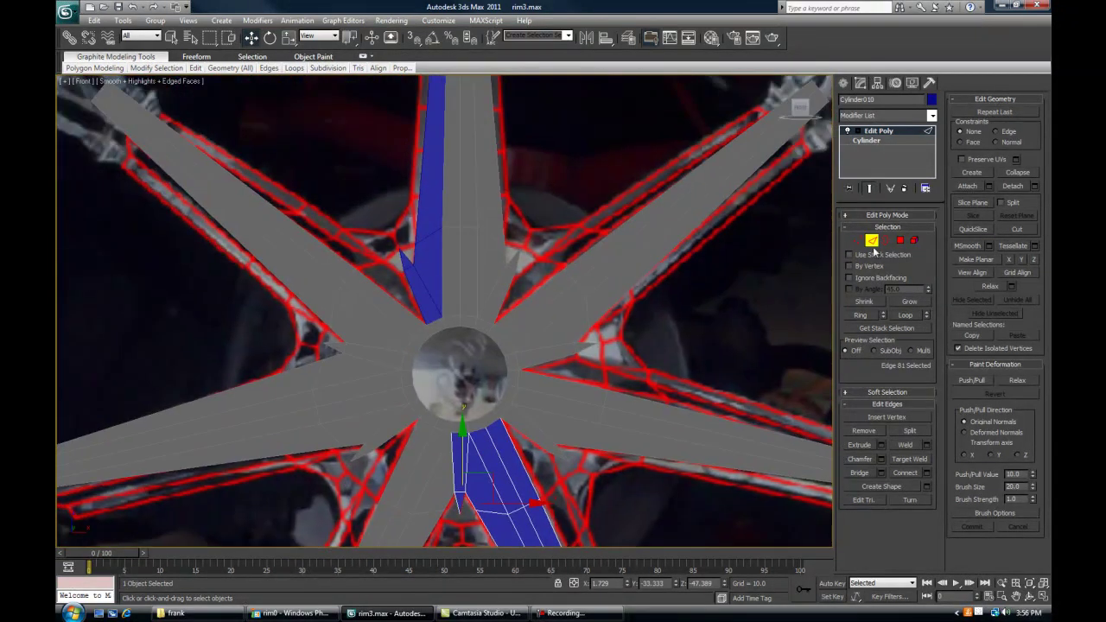
pyautogui.click(872, 241)
pyautogui.scroll(4, 440, 240)
pyautogui.moveTo(436, 240); pyautogui.dragTo(405, 346, button='middle')
pyautogui.click(504, 374)
pyautogui.scroll(4, 410, 350)
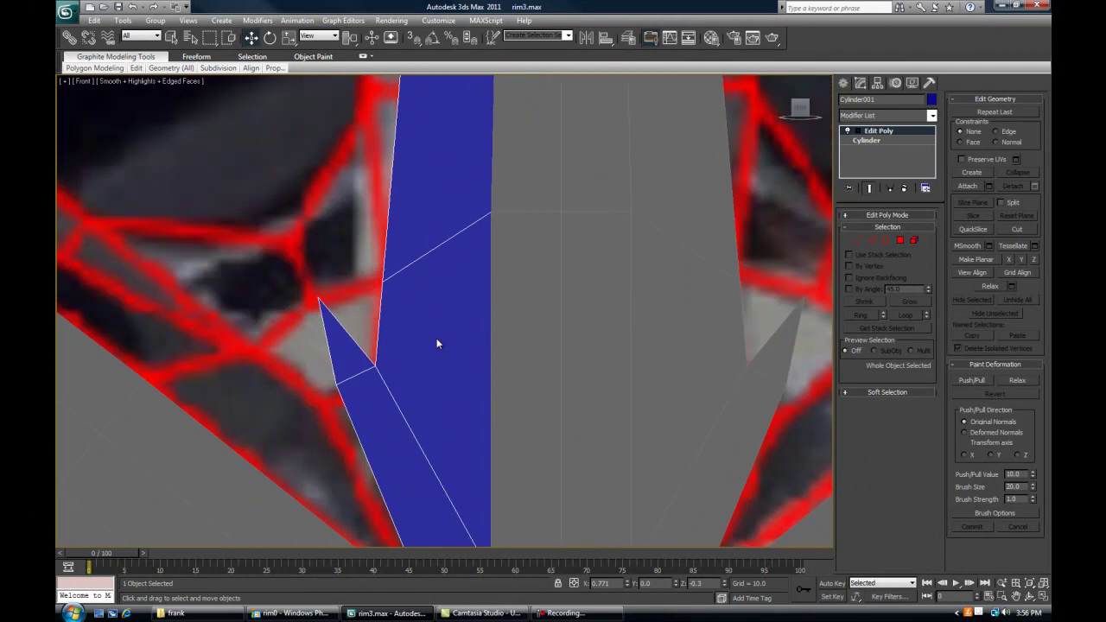
pyautogui.click(872, 240)
pyautogui.moveTo(280, 376); pyautogui.dragTo(332, 409, button='middle')
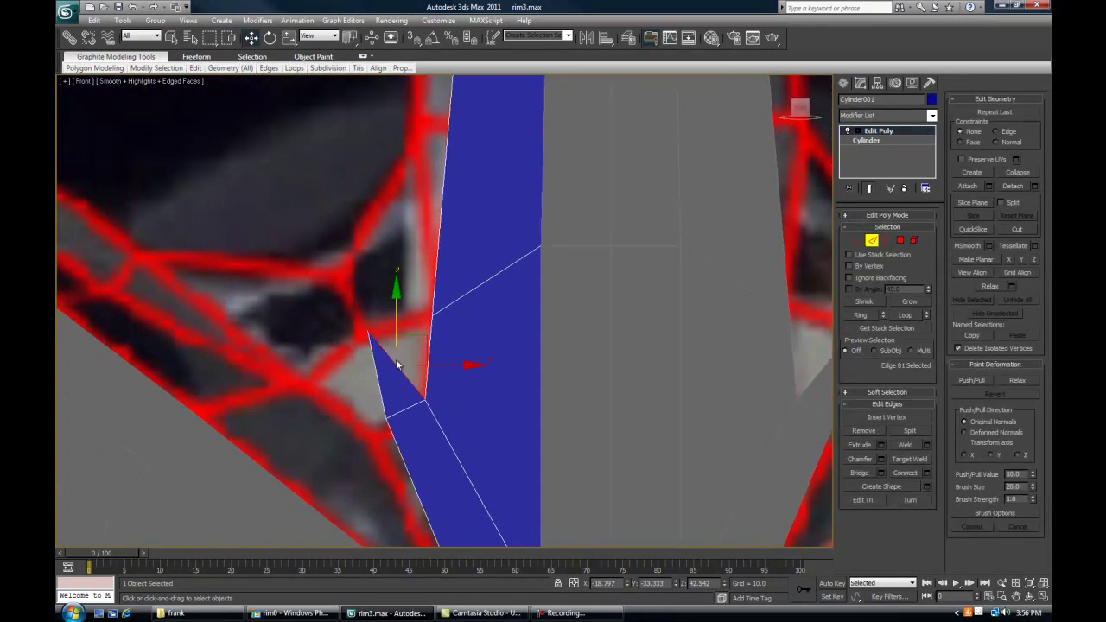
pyautogui.moveTo(420, 336); pyautogui.dragTo(425, 278)
# Target-weld the new face's two free vertices onto the spoke's side vertex to close the gap beside the tip
pyautogui.press('1')
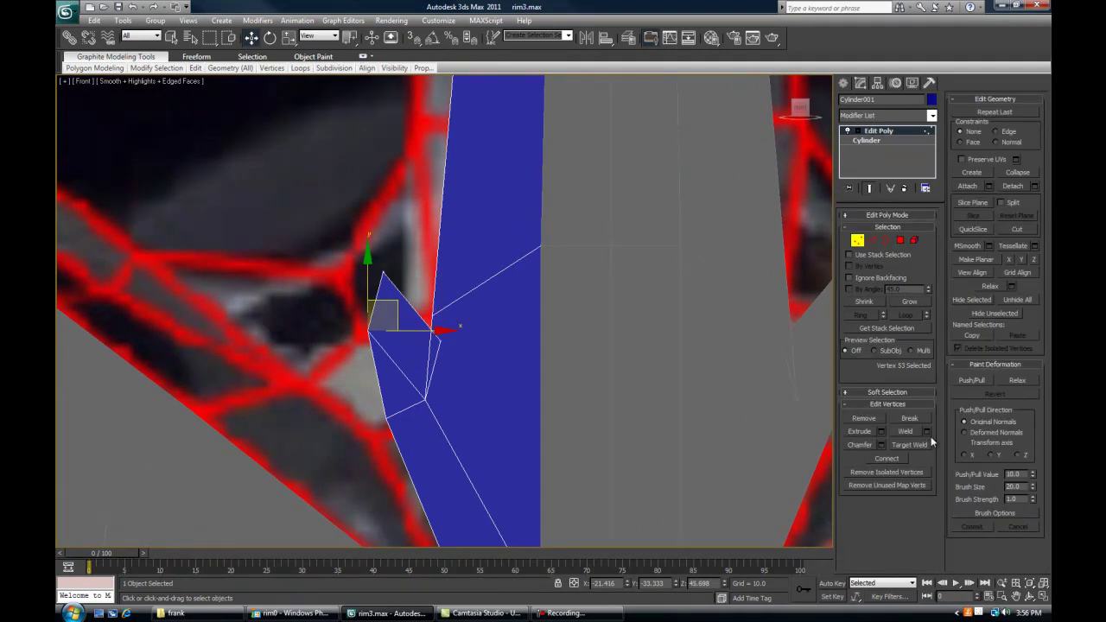
pyautogui.click(909, 445)
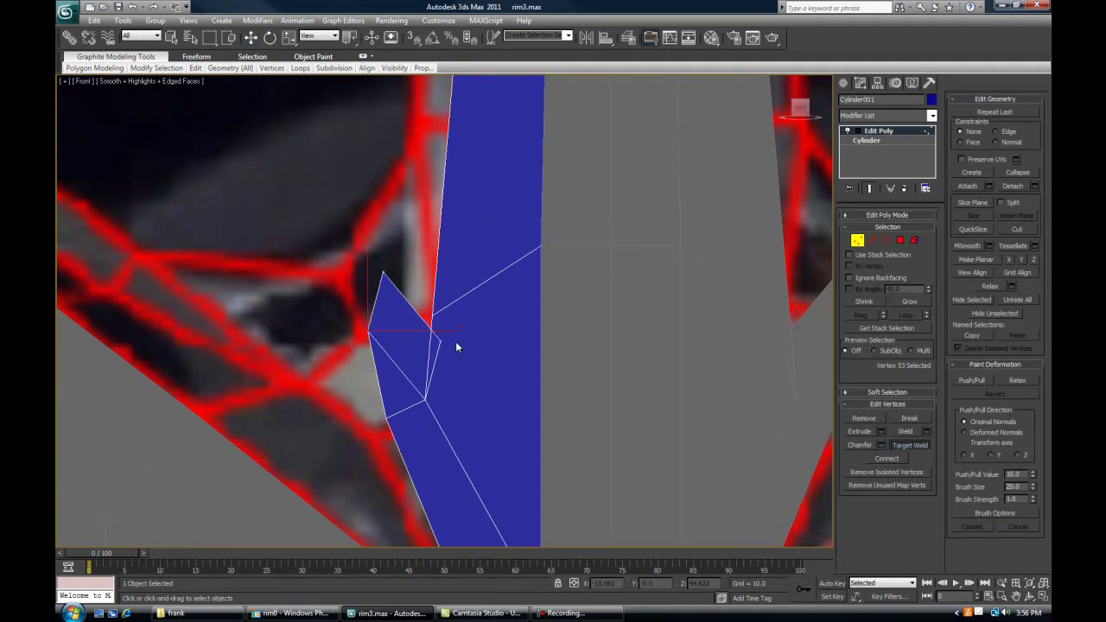
pyautogui.click(428, 319)
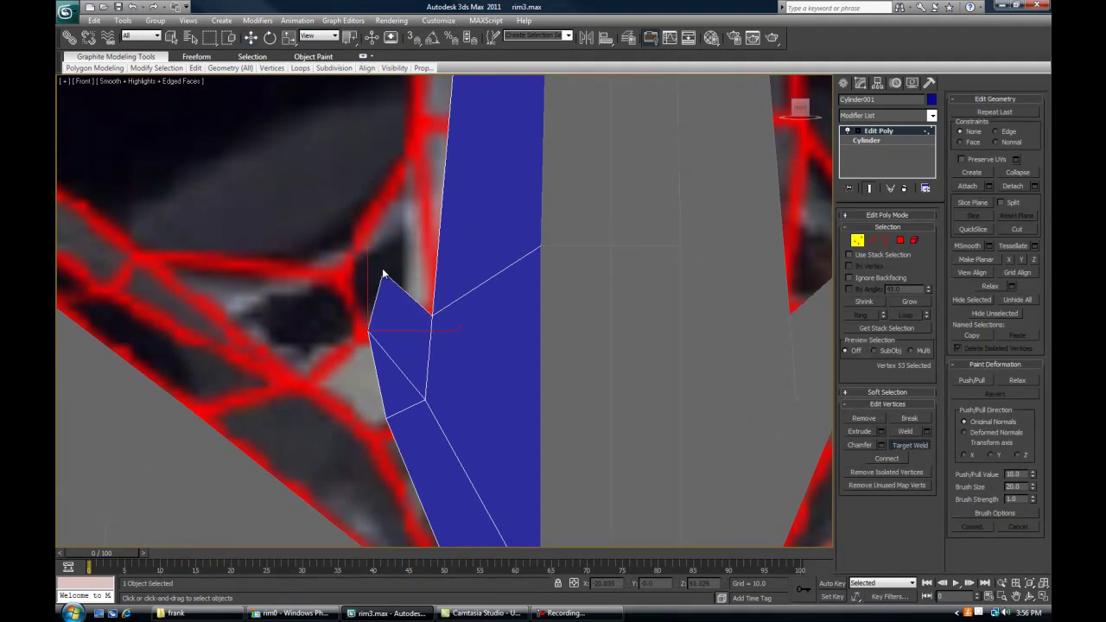
pyautogui.click(434, 322)
pyautogui.rightClick(505, 334)
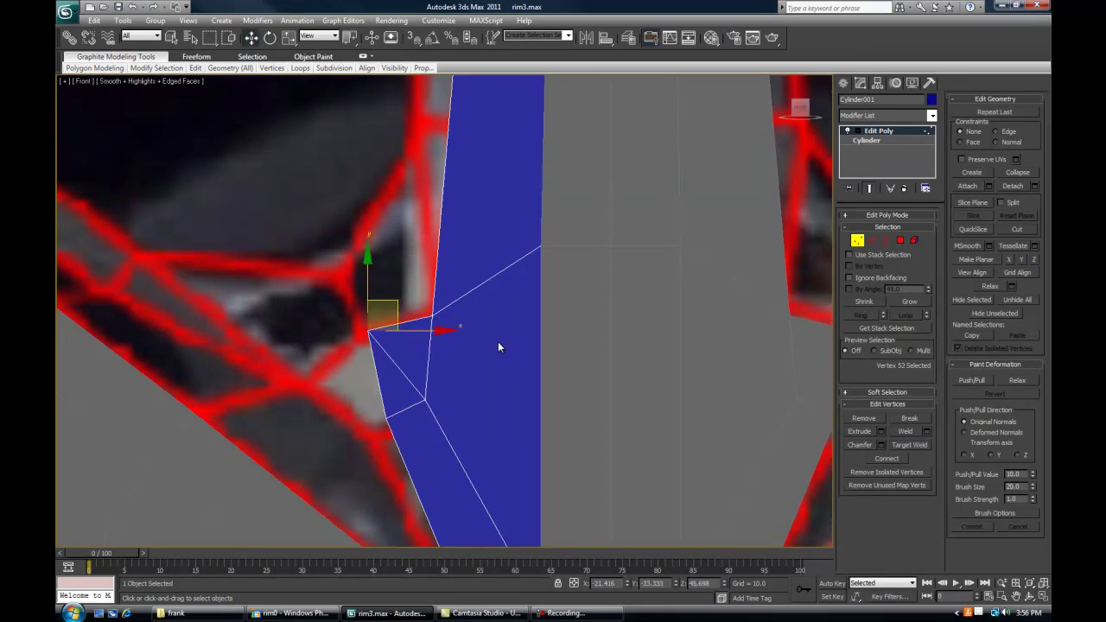
# On the lower spoke piece, extend the edge between the tip vertex and the spoke side straight outward
pyautogui.click(857, 241)
pyautogui.moveTo(495, 404); pyautogui.dragTo(444, 360, button='middle')
pyautogui.scroll(-6, 445, 371)
pyautogui.moveTo(501, 538); pyautogui.dragTo(455, 393, button='middle')
pyautogui.scroll(6, 455, 393)
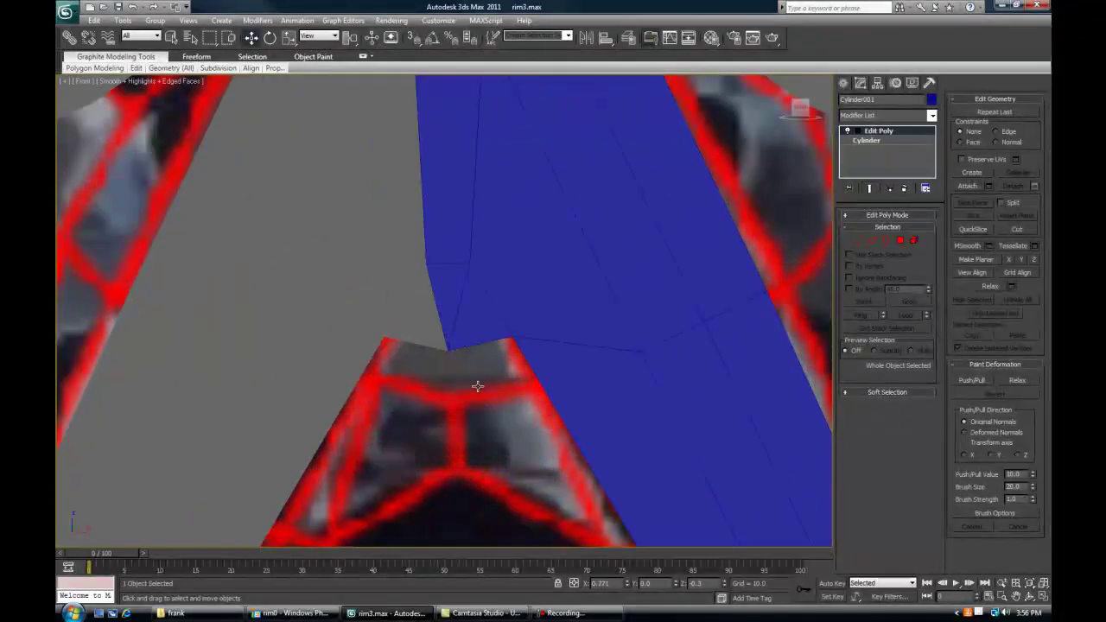
pyautogui.click(543, 291)
pyautogui.click(871, 241)
pyautogui.click(474, 343)
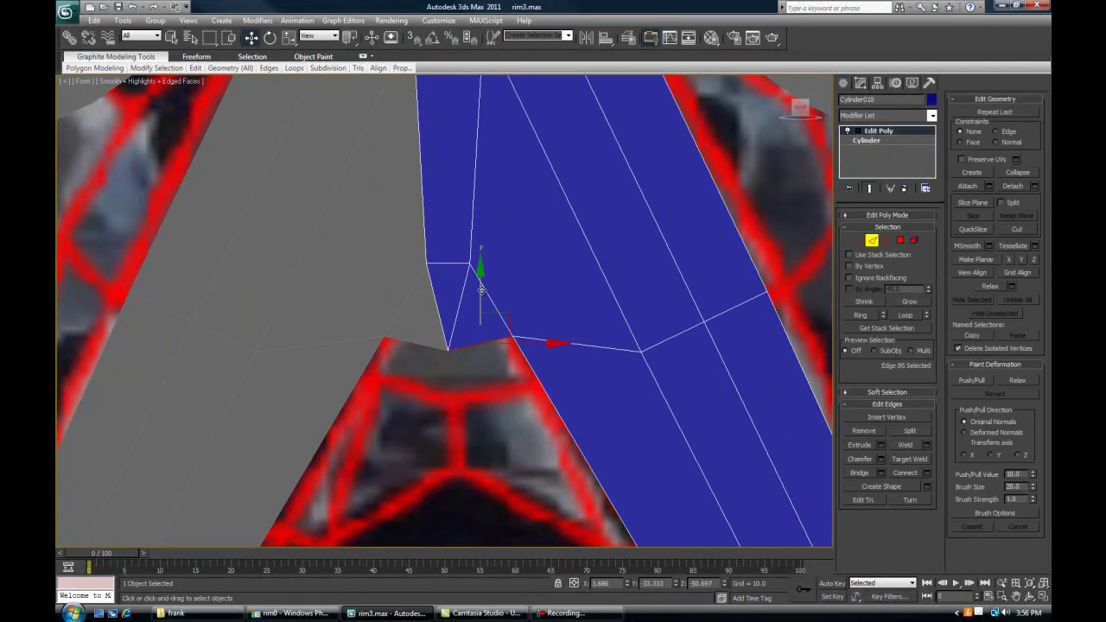
pyautogui.keyDown('shift'); pyautogui.moveTo(481, 289); pyautogui.dragTo(482, 341); pyautogui.keyUp('shift')
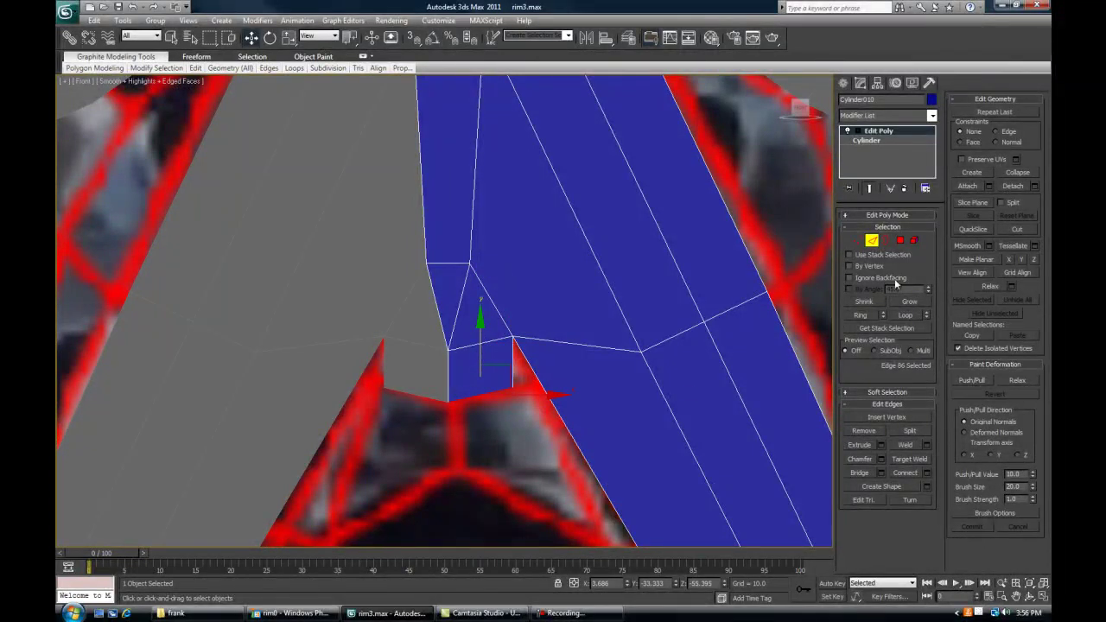
# Move the extension's outer corner vertex midway between the two spokes farther from the hub
pyautogui.click(856, 241)
pyautogui.scroll(-8, 505, 418)
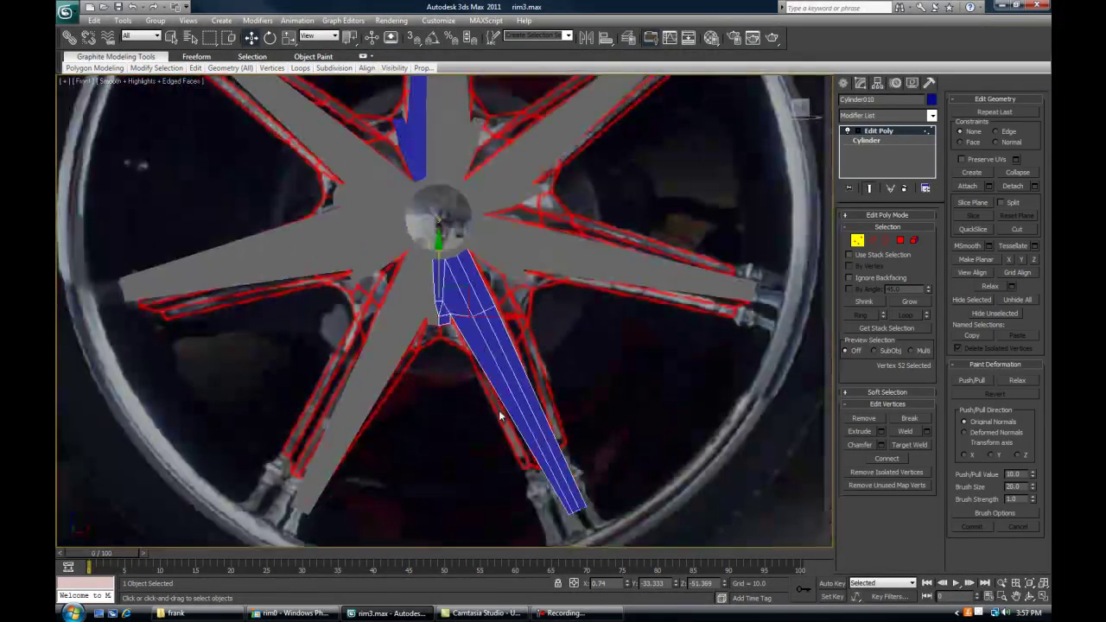
pyautogui.scroll(8, 414, 320)
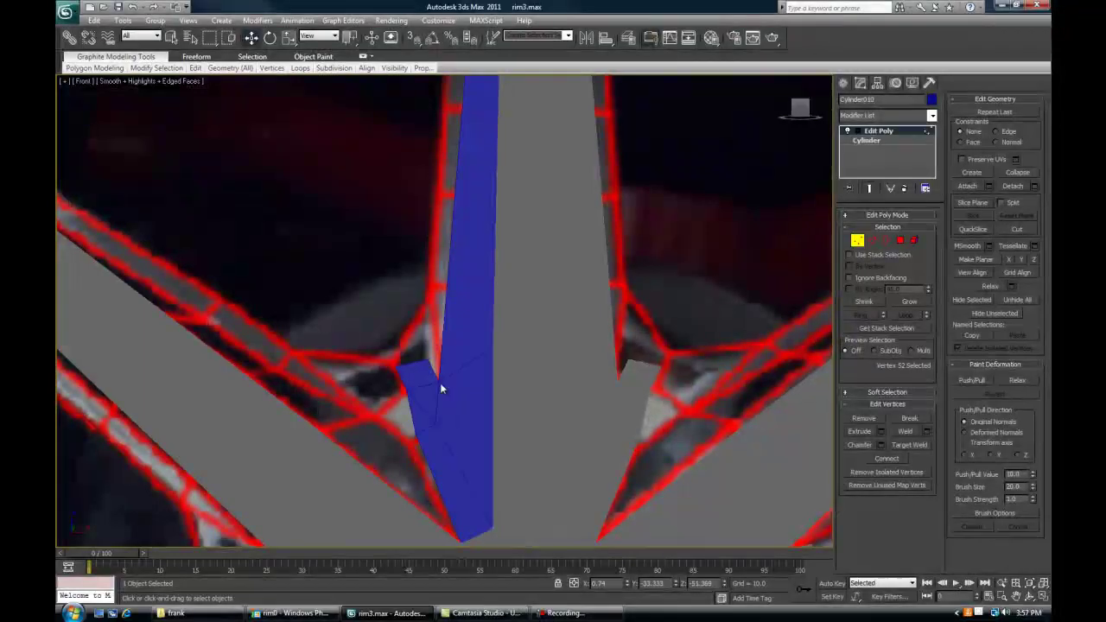
pyautogui.scroll(-6, 441, 361)
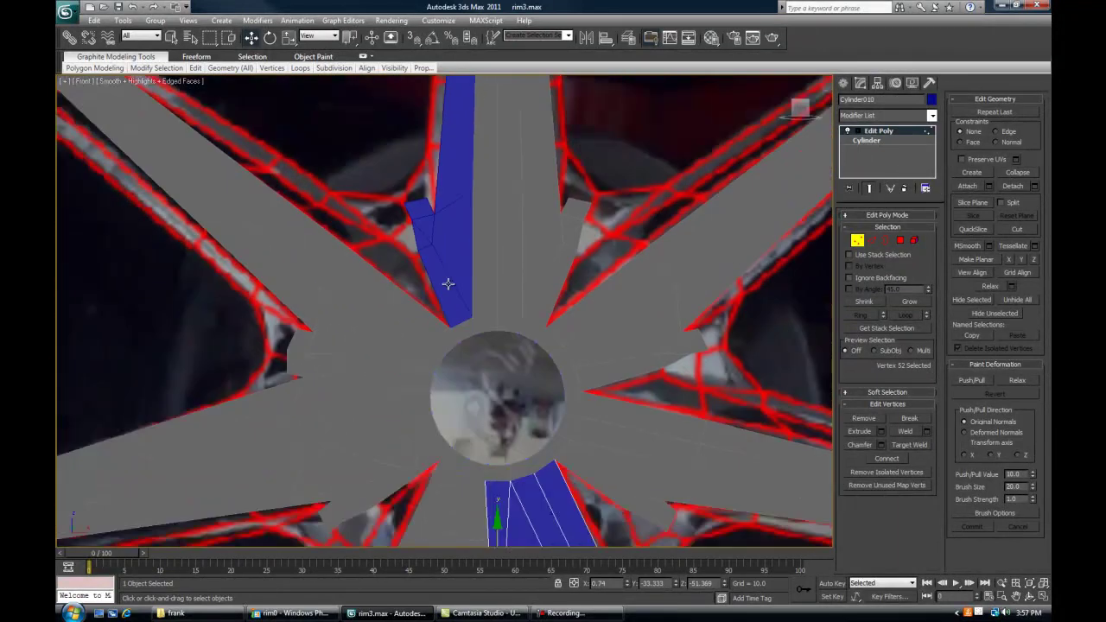
pyautogui.scroll(-2, 448, 283)
pyautogui.moveTo(497, 442); pyautogui.dragTo(486, 399, button='middle')
pyautogui.moveTo(453, 491); pyautogui.dragTo(515, 453)
pyautogui.moveTo(465, 386); pyautogui.dragTo(472, 391)
pyautogui.moveTo(466, 232); pyautogui.dragTo(475, 304, button='middle')
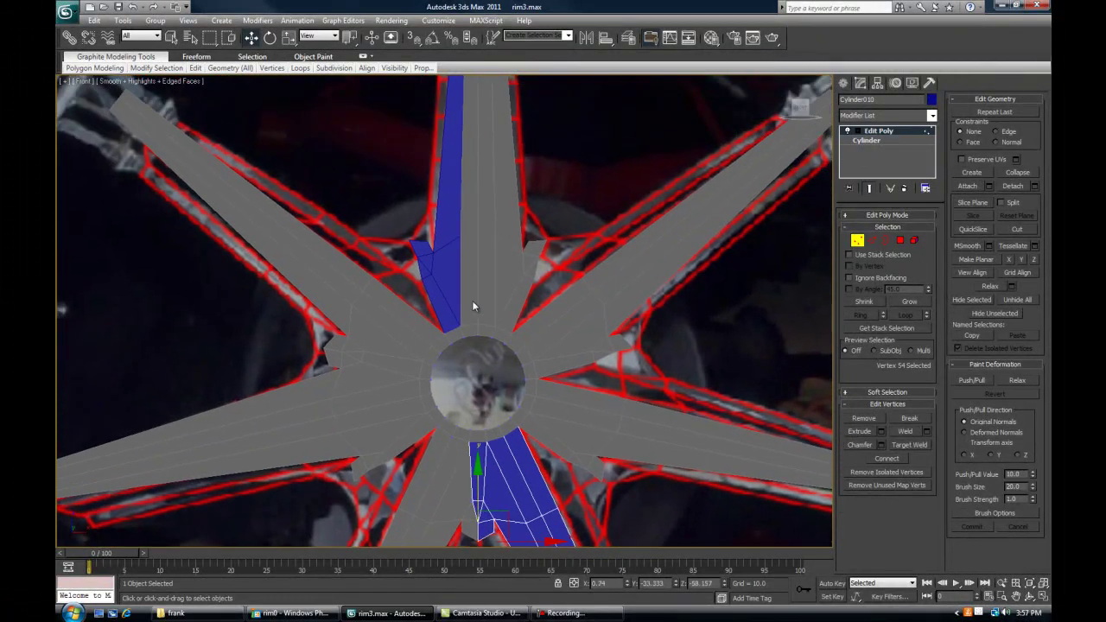
pyautogui.click(856, 240)
# Connect the upper spoke's four lengthwise edges with 5 segments, leaving pinch and slide at 0
pyautogui.scroll(4, 457, 271)
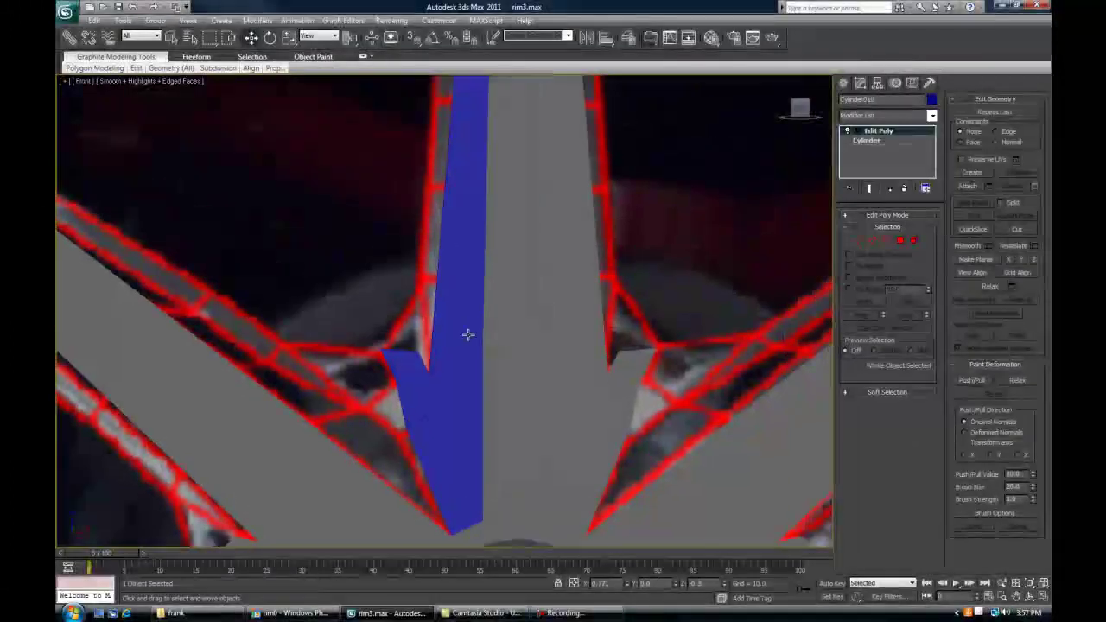
pyautogui.click(873, 239)
pyautogui.scroll(-3, 544, 306)
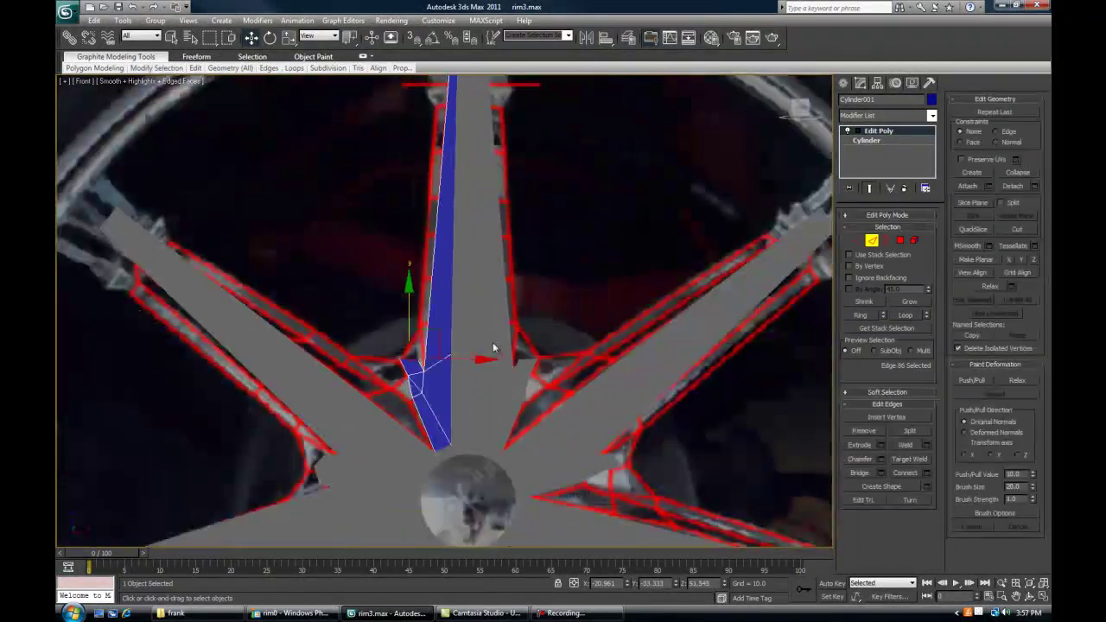
pyautogui.scroll(3, 383, 267)
pyautogui.scroll(-2, 511, 370)
pyautogui.moveTo(507, 348); pyautogui.dragTo(533, 285, button='middle')
pyautogui.click(926, 472)
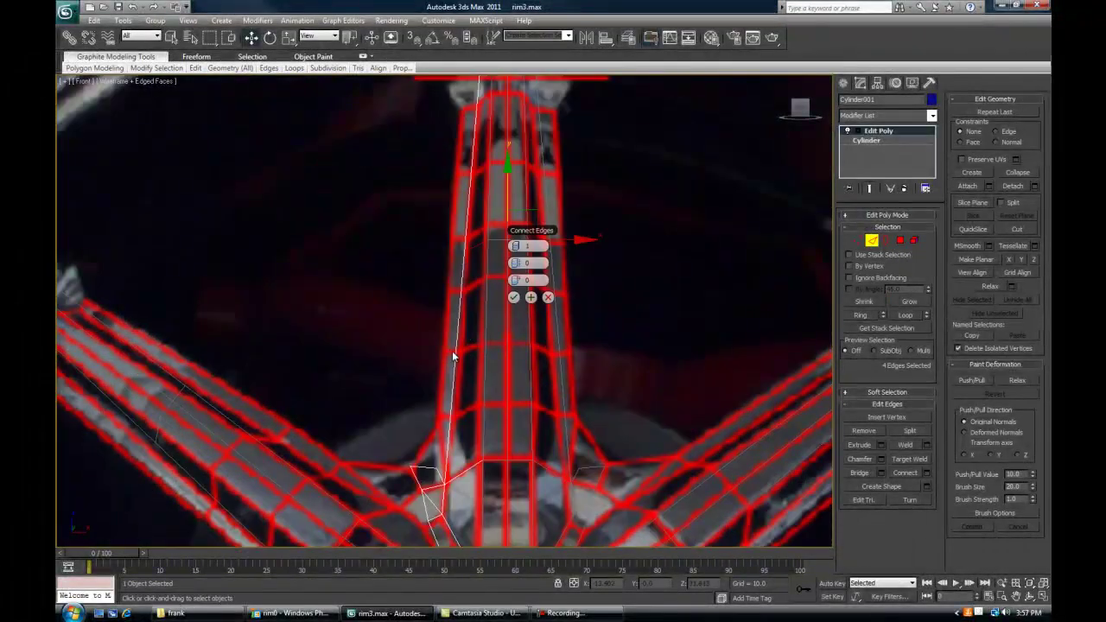
pyautogui.moveTo(525, 234); pyautogui.dragTo(641, 168)
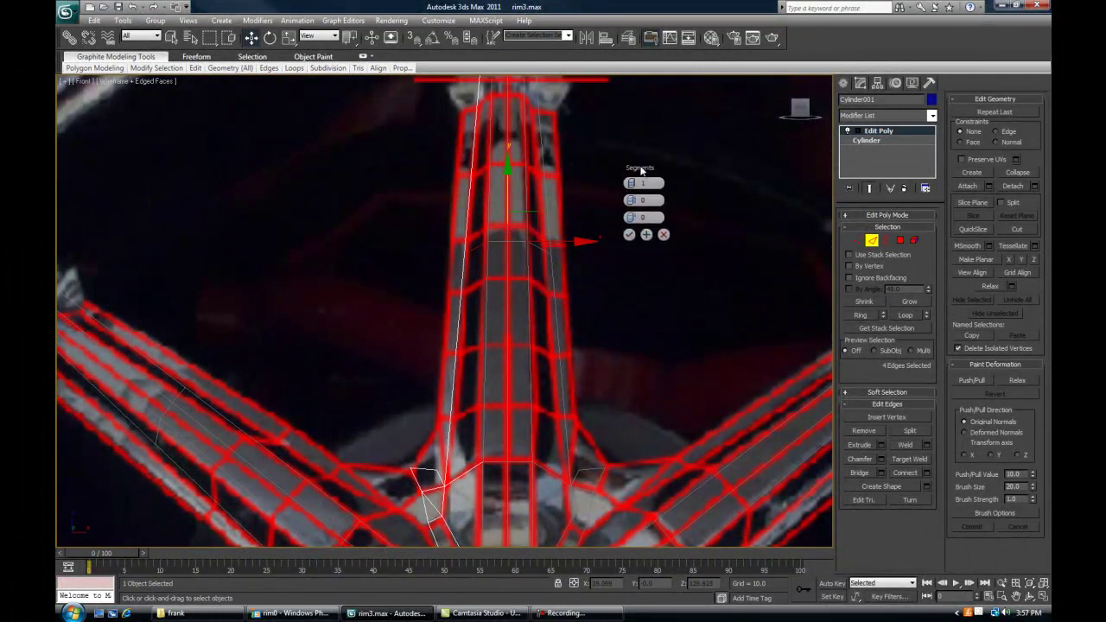
pyautogui.click(635, 184)
pyautogui.click(636, 184)
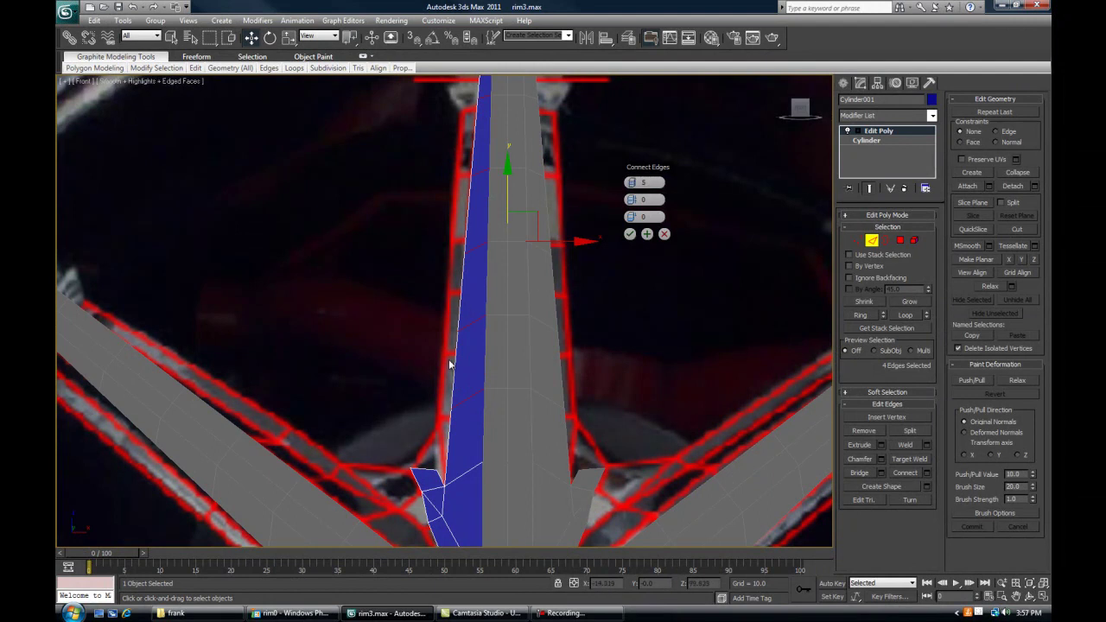
pyautogui.moveTo(476, 214); pyautogui.dragTo(457, 258, button='middle')
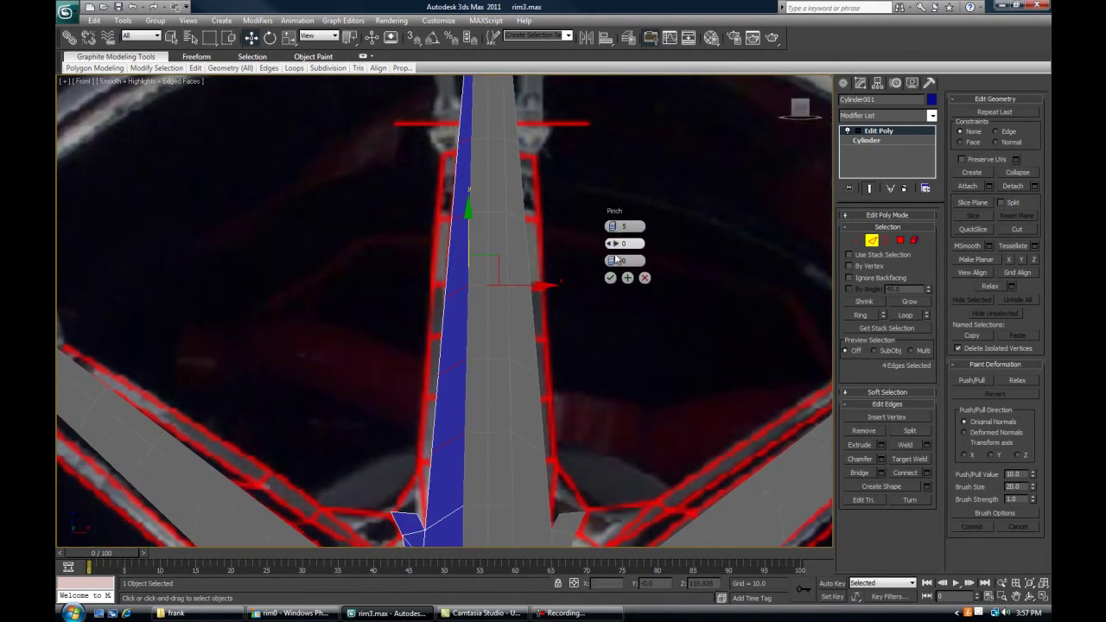
pyautogui.click(610, 277)
# Compare the new cross segments on the upper spoke with the red reference wireframe
pyautogui.scroll(4, 518, 420)
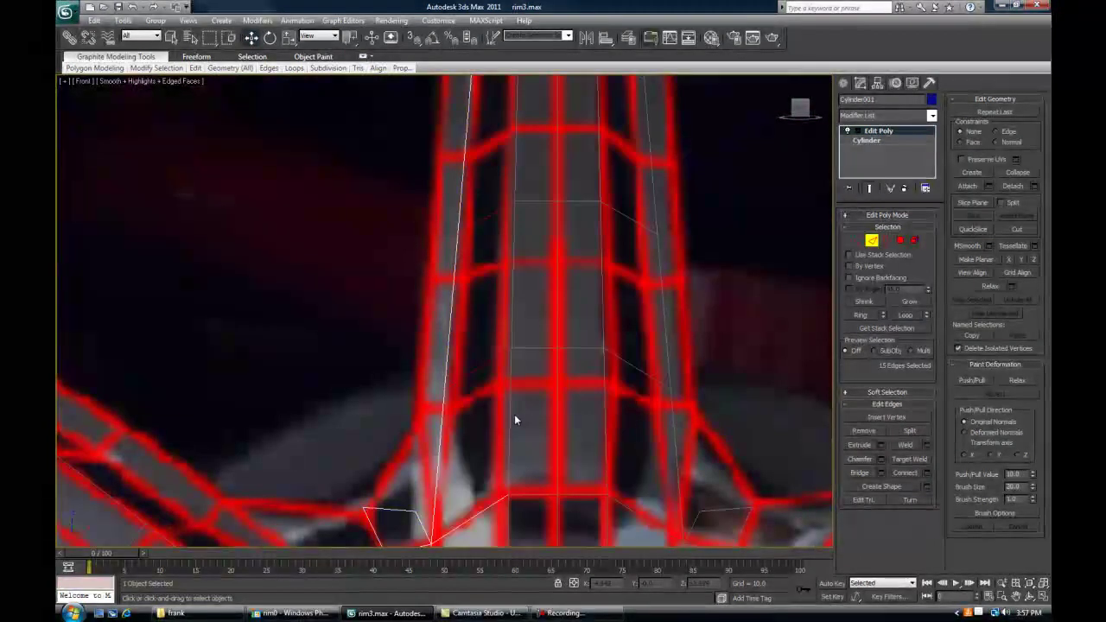
pyautogui.scroll(-3, 506, 297)
pyautogui.scroll(5, 501, 316)
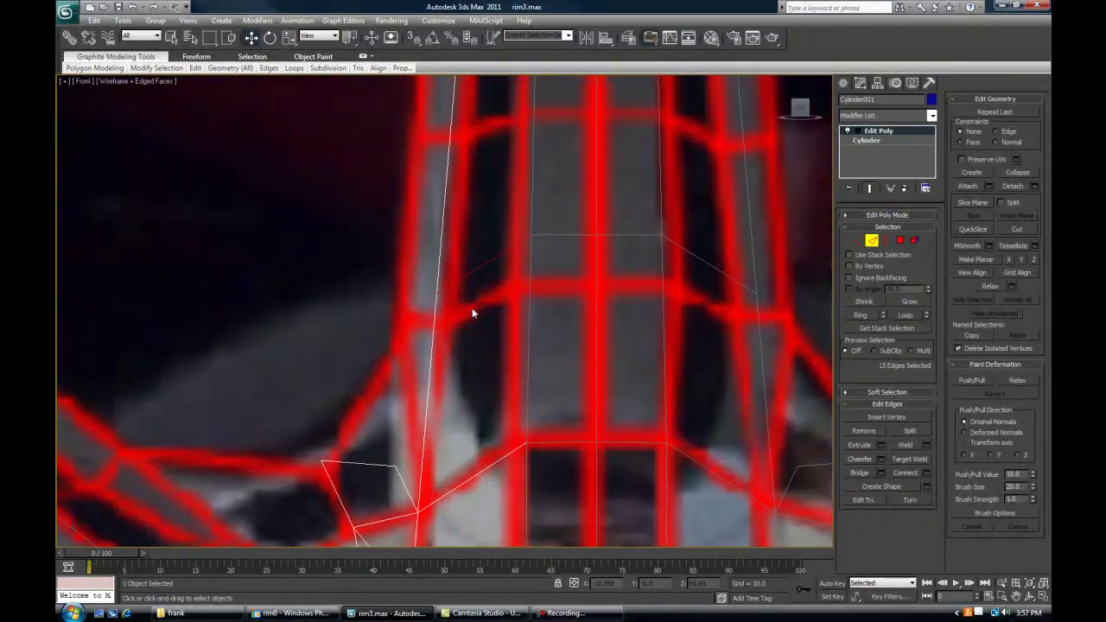
pyautogui.click(855, 242)
pyautogui.moveTo(434, 414); pyautogui.dragTo(474, 380, button='middle')
pyautogui.scroll(-3, 474, 380)
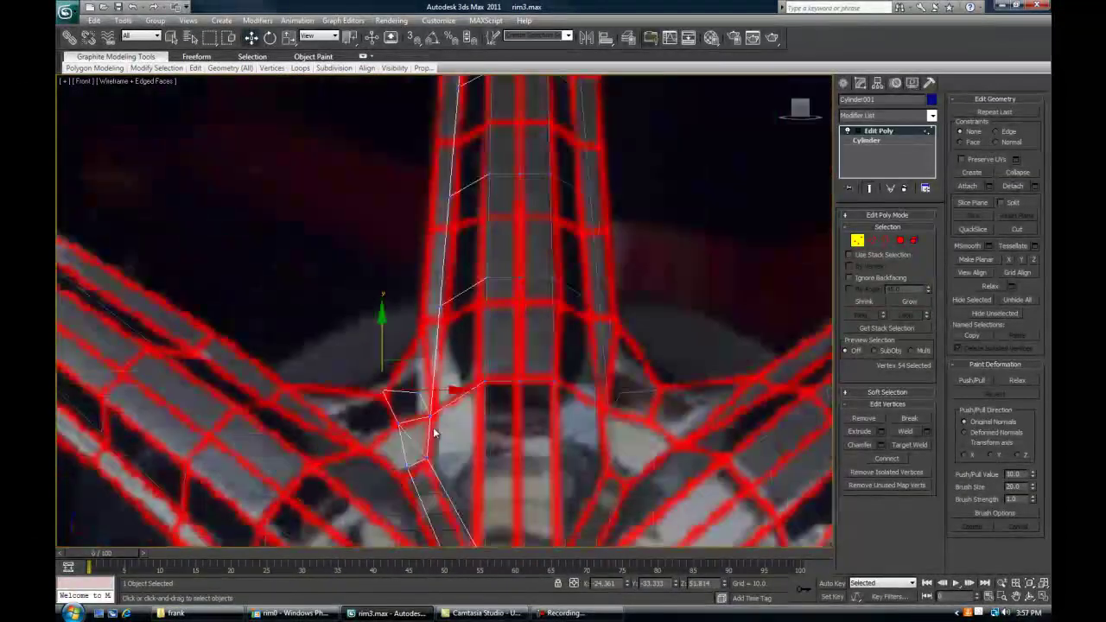
pyautogui.scroll(1, 439, 370)
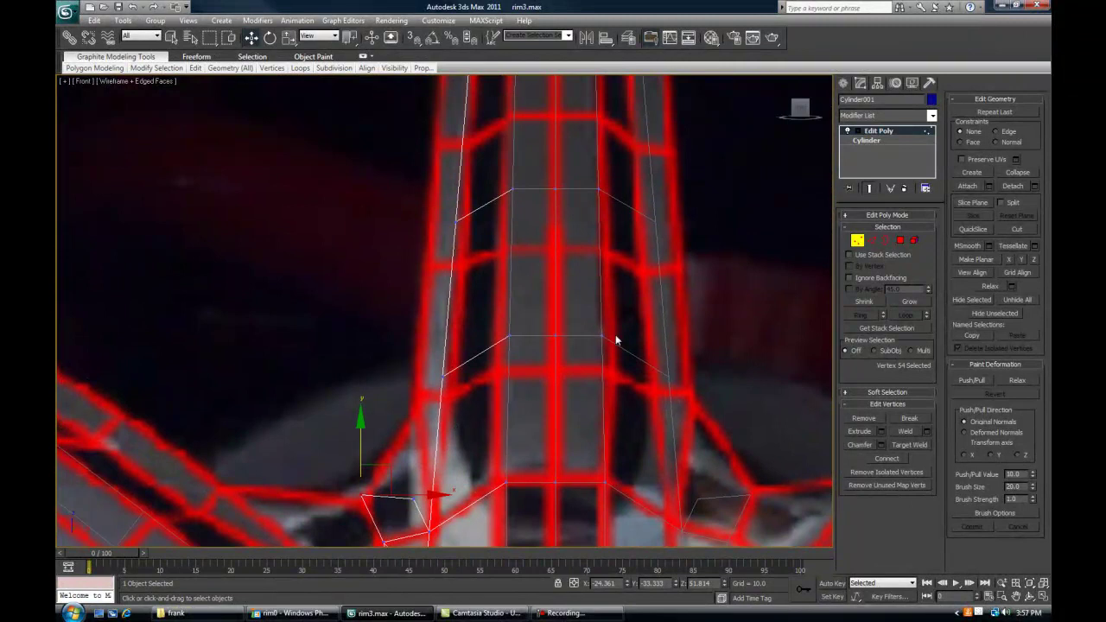
pyautogui.scroll(-4, 729, 294)
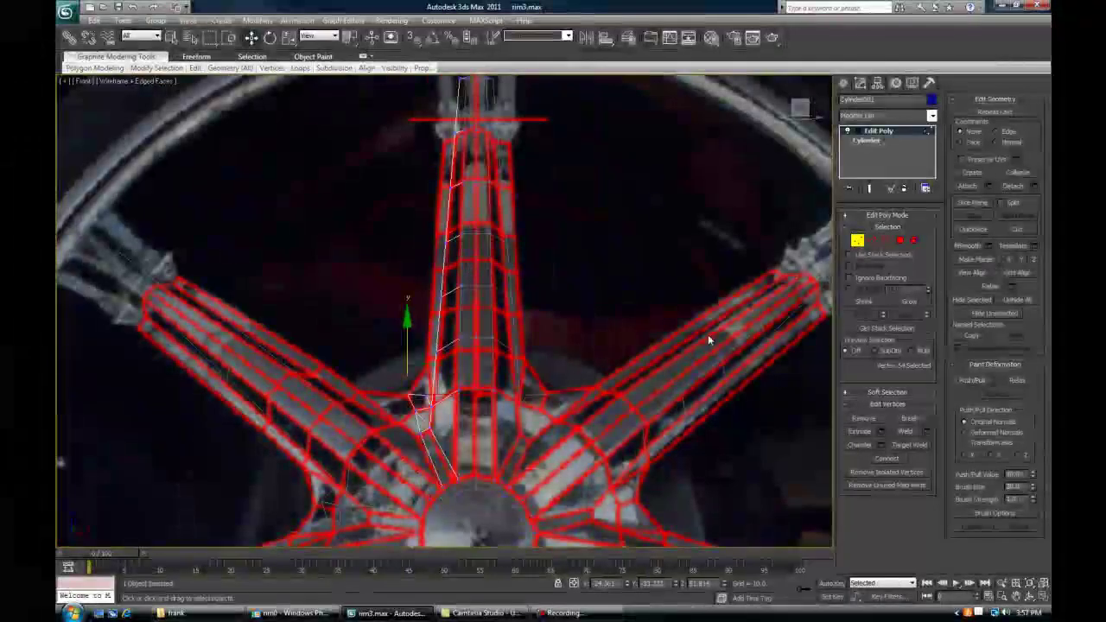
pyautogui.click(858, 241)
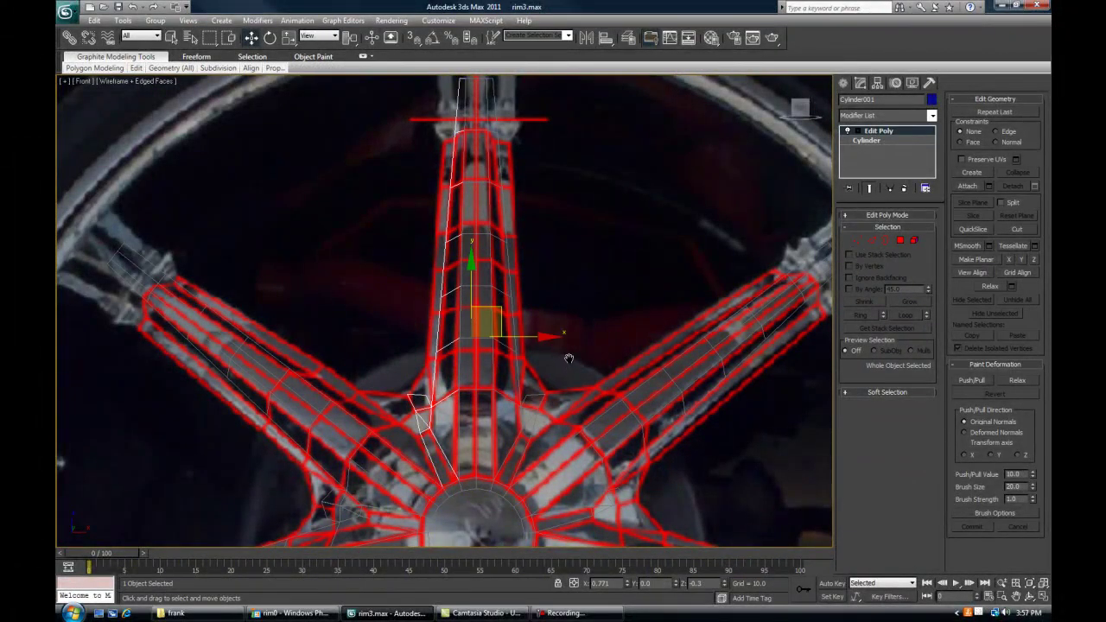
pyautogui.scroll(2, 557, 362)
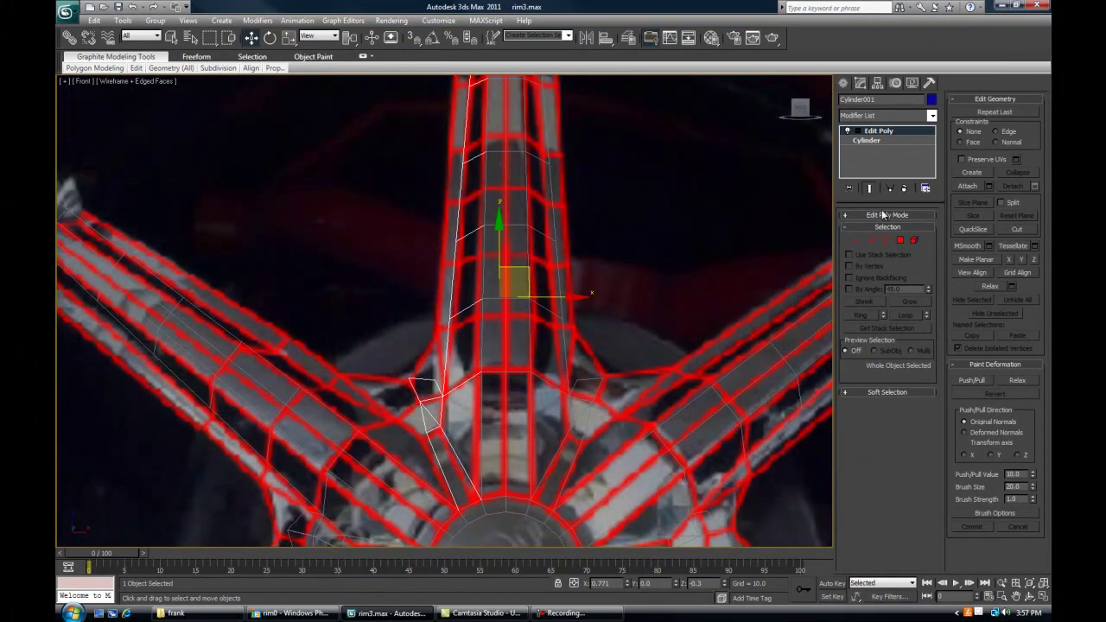
# Connect the four lengthwise edges near the spoke's base with 1 segment at slide 65, and remove the neighbouring loop just above
pyautogui.click(871, 240)
pyautogui.scroll(3, 514, 344)
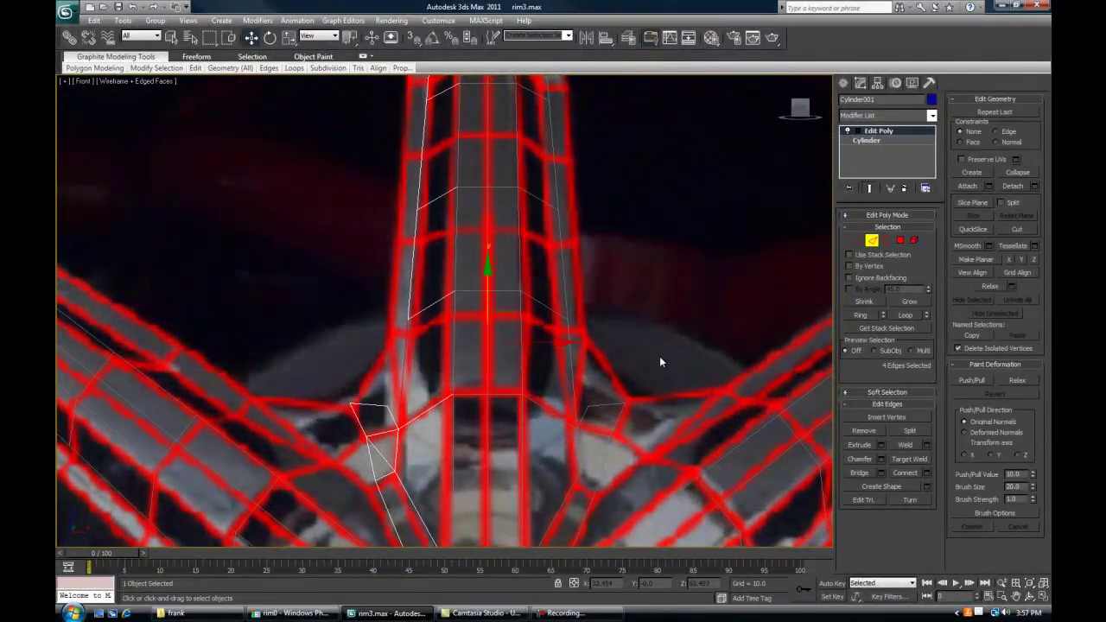
pyautogui.click(926, 472)
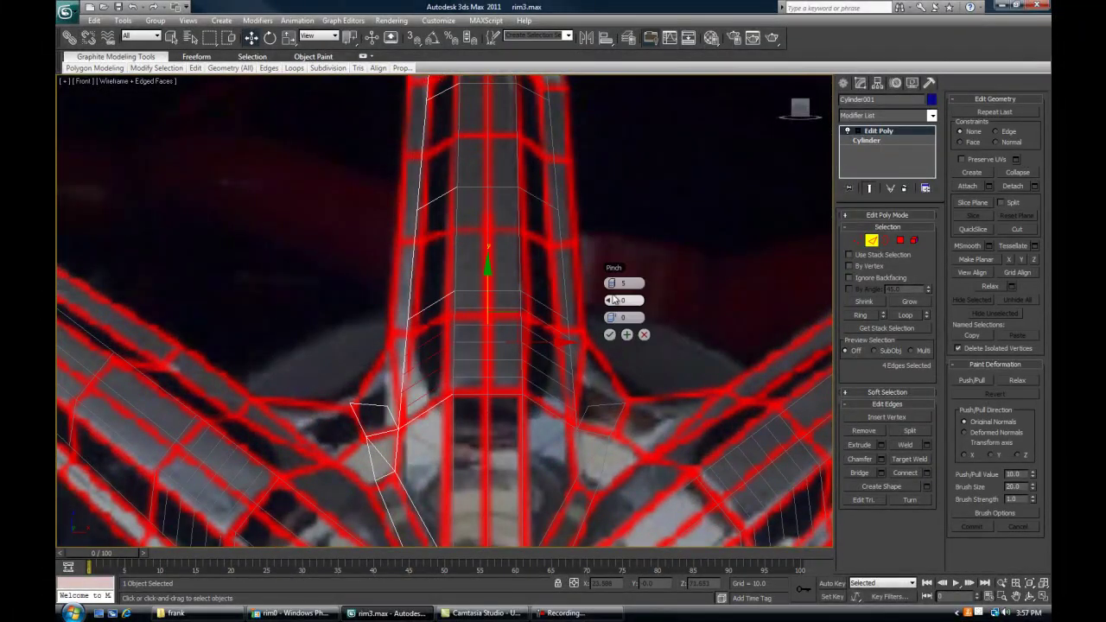
pyautogui.moveTo(615, 317); pyautogui.dragTo(771, 306)
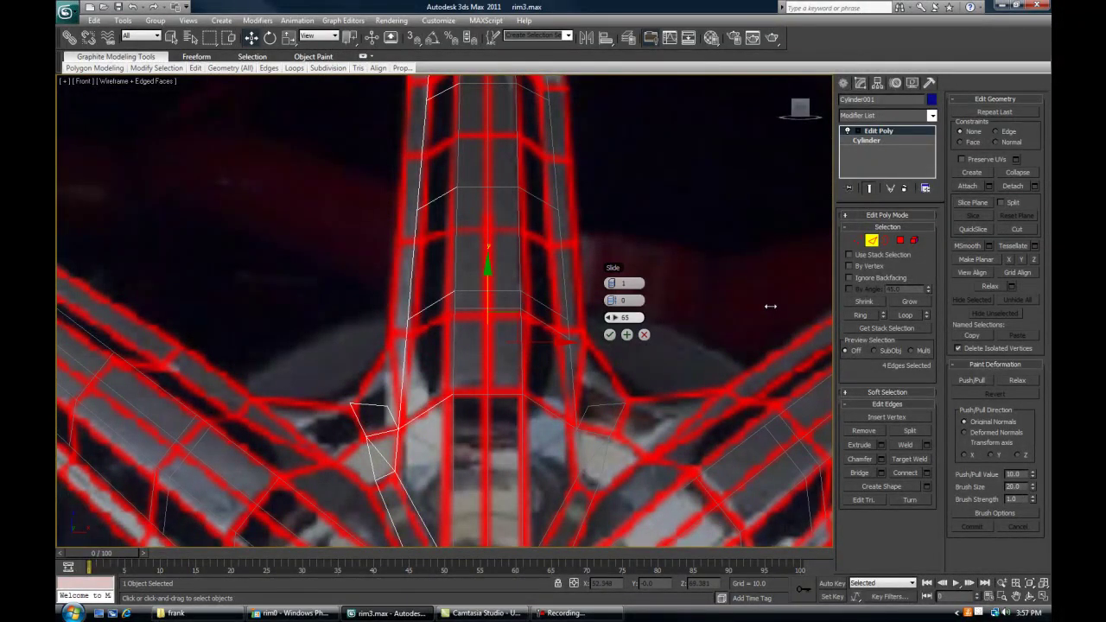
pyautogui.click(610, 335)
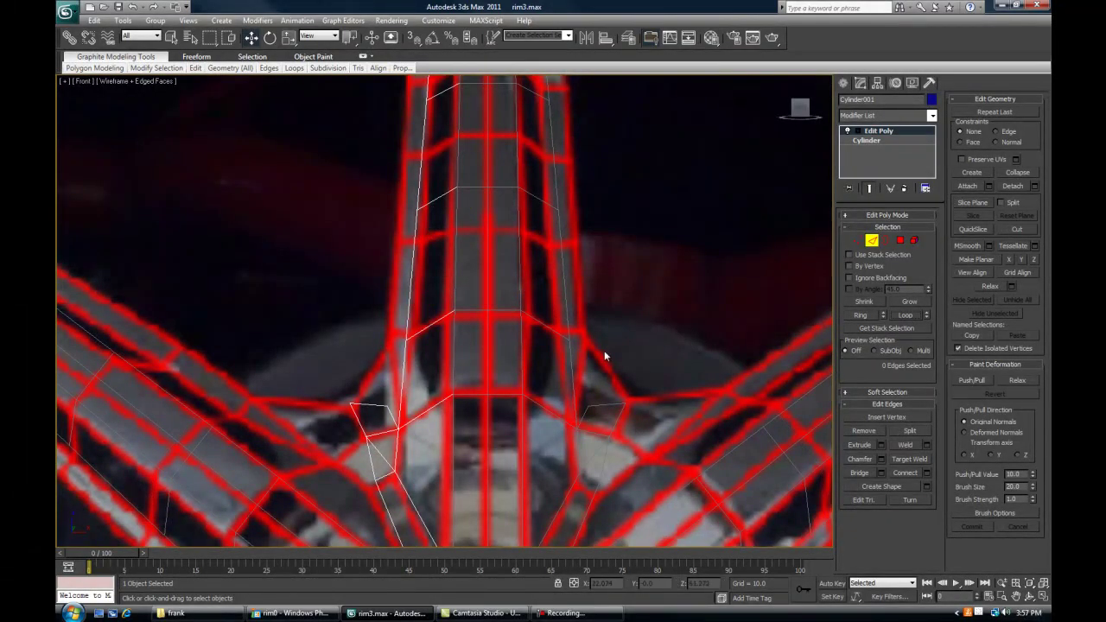
pyautogui.click(515, 357)
# Move the joining face's free inner corner vertex outward along the spoke to where the reference curve meets the spoke side
pyautogui.scroll(2, 514, 358)
pyautogui.click(857, 240)
pyautogui.click(424, 442)
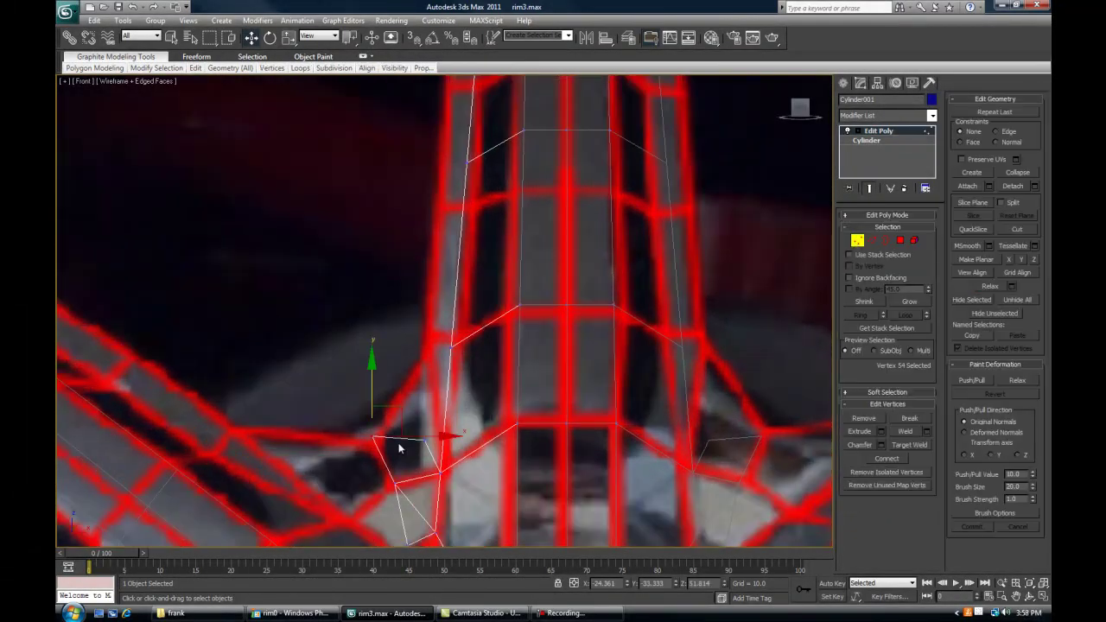
pyautogui.moveTo(436, 440); pyautogui.dragTo(457, 465, button='middle')
pyautogui.moveTo(454, 437); pyautogui.dragTo(453, 349)
pyautogui.click(371, 323)
# Select the open edge loop along the upper spoke's side and extend it outward by about 4.1 units along X
pyautogui.click(873, 240)
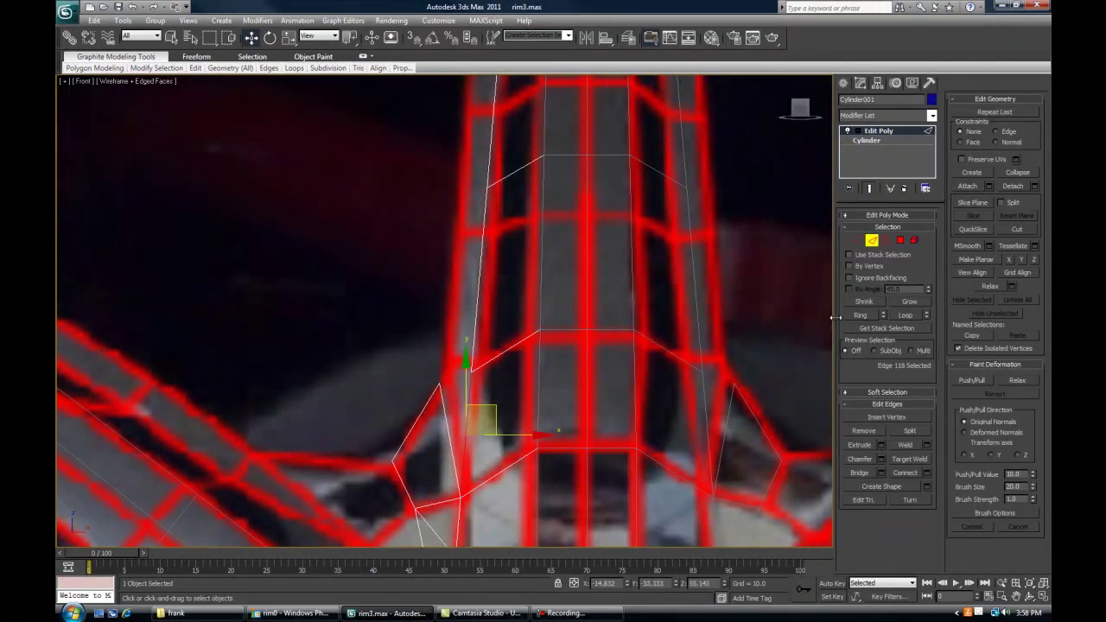
pyautogui.click(905, 314)
pyautogui.scroll(-5, 549, 380)
pyautogui.press('F3')
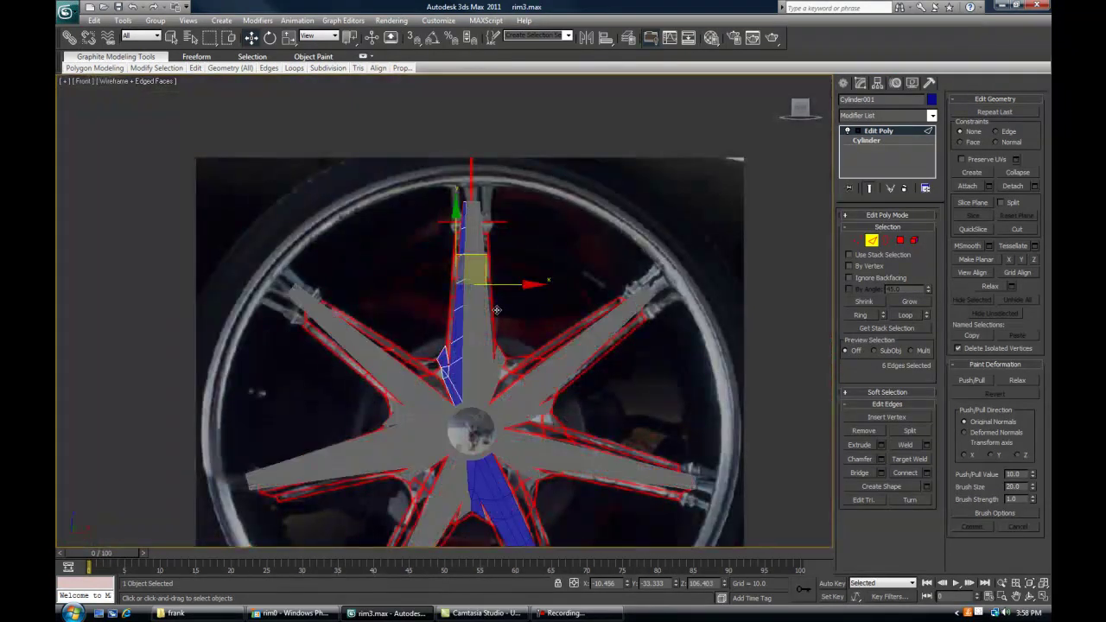
pyautogui.scroll(5, 492, 349)
pyautogui.scroll(-4, 492, 350)
pyautogui.press('F3')
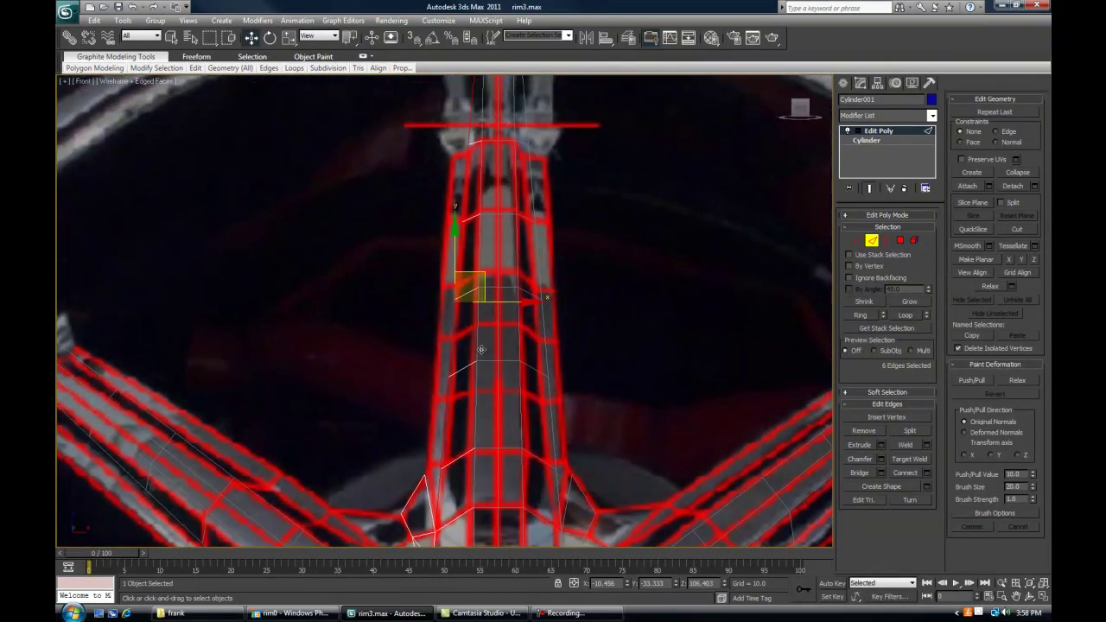
pyautogui.moveTo(498, 303); pyautogui.dragTo(482, 304)
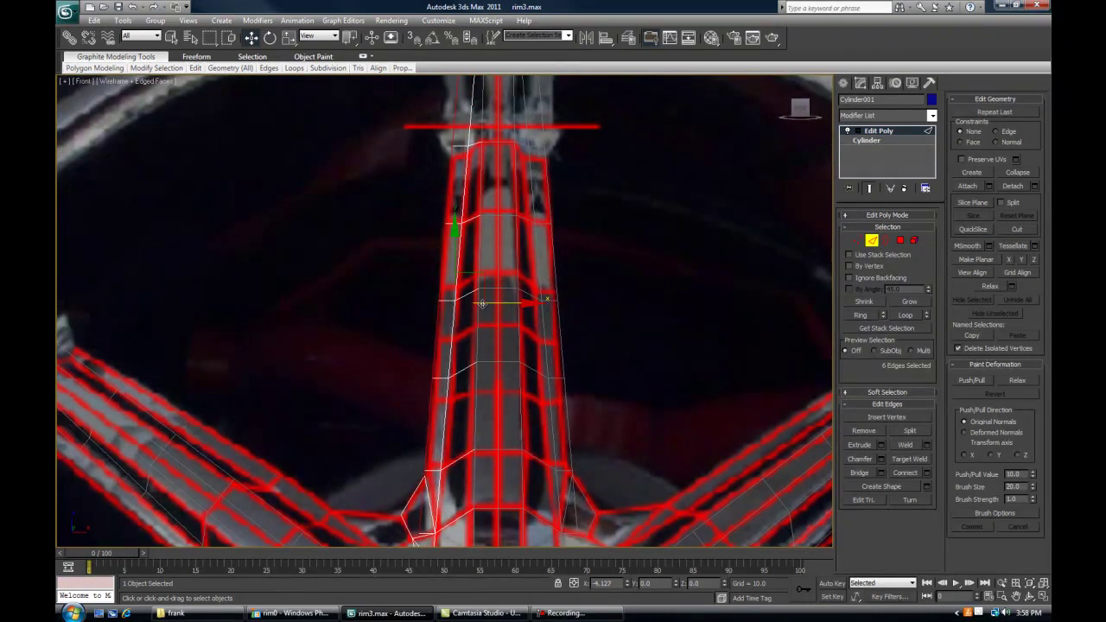
# Try deleting the lowest face of the new side strip where it overlaps the joining face
pyautogui.scroll(10, 423, 431)
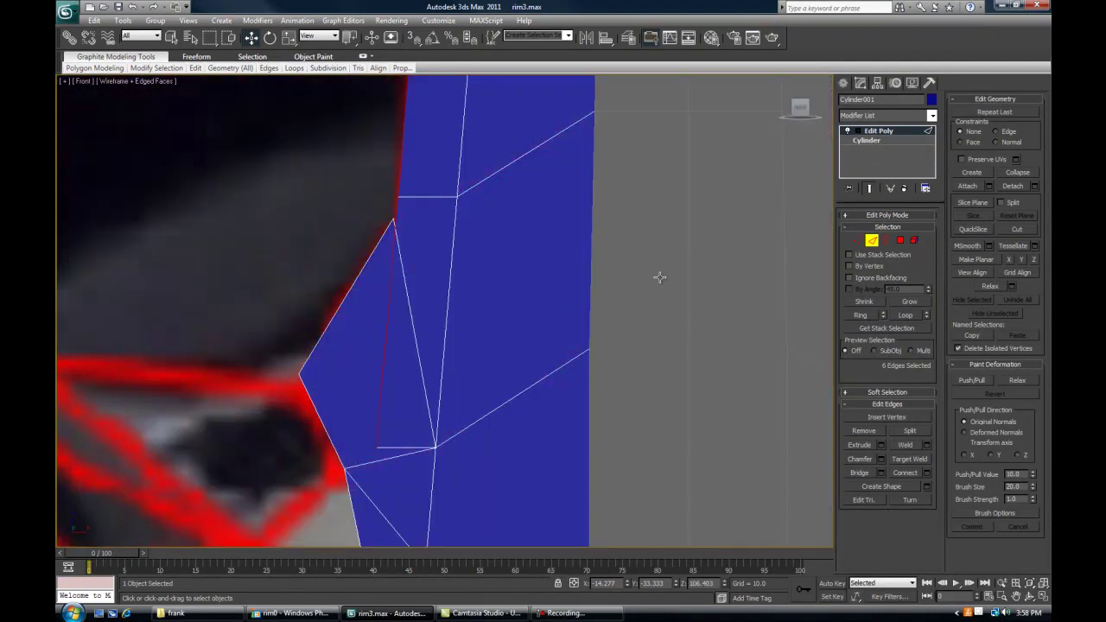
pyautogui.press('4')
pyautogui.click(432, 231)
pyautogui.press('F3')
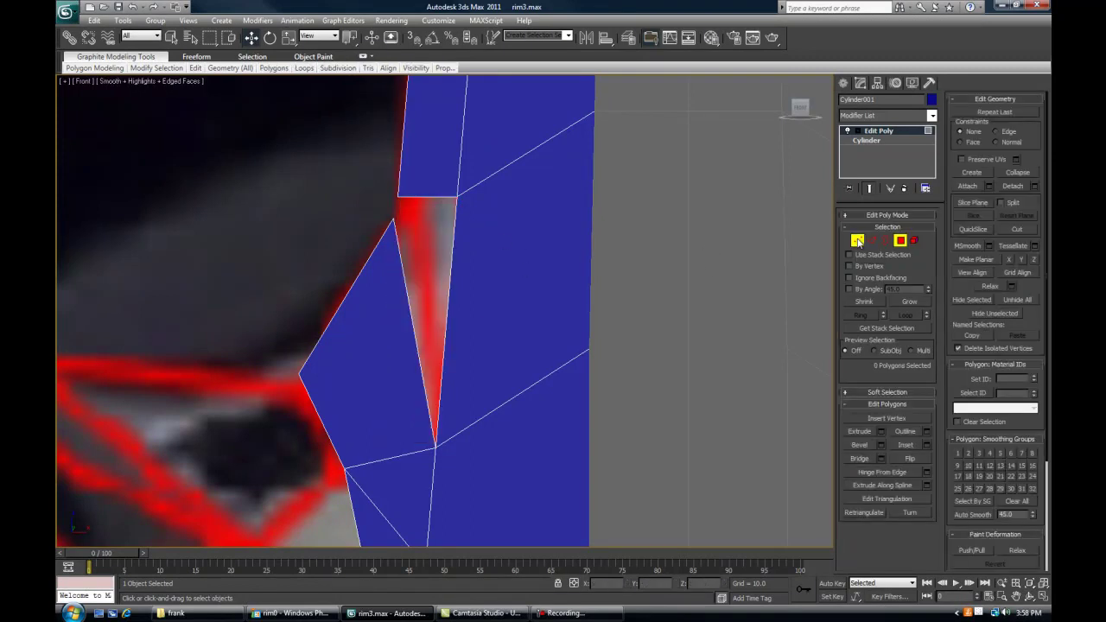
# Target-weld the overlapping strip face's lower outer vertex onto its upper outer vertex
pyautogui.click(857, 241)
pyautogui.moveTo(379, 337); pyautogui.dragTo(427, 363, button='middle')
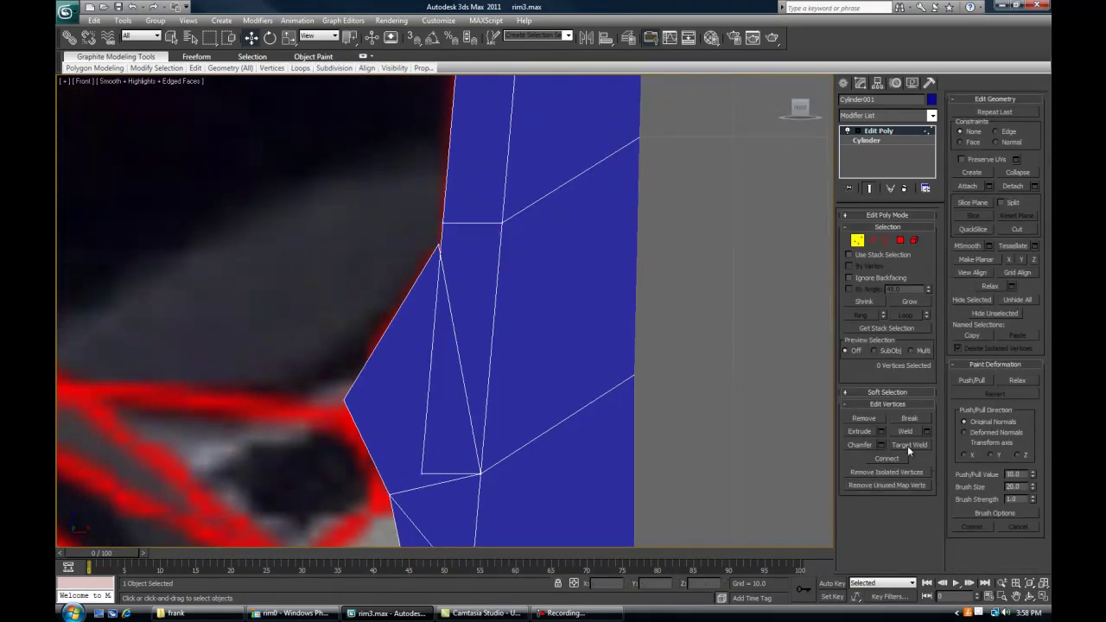
pyautogui.click(422, 472)
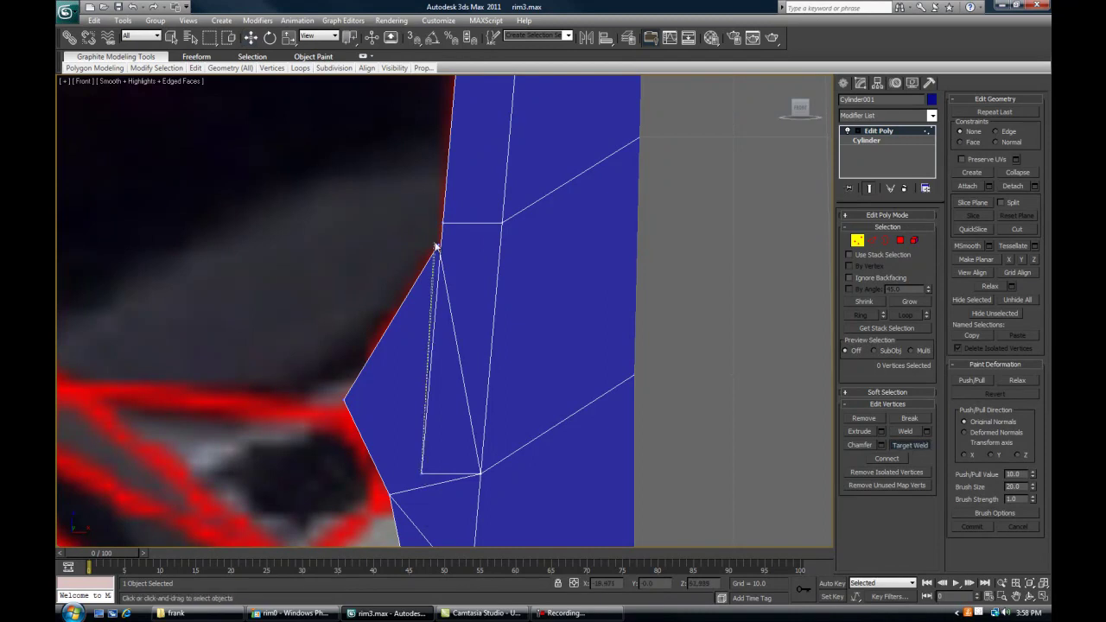
pyautogui.click(442, 222)
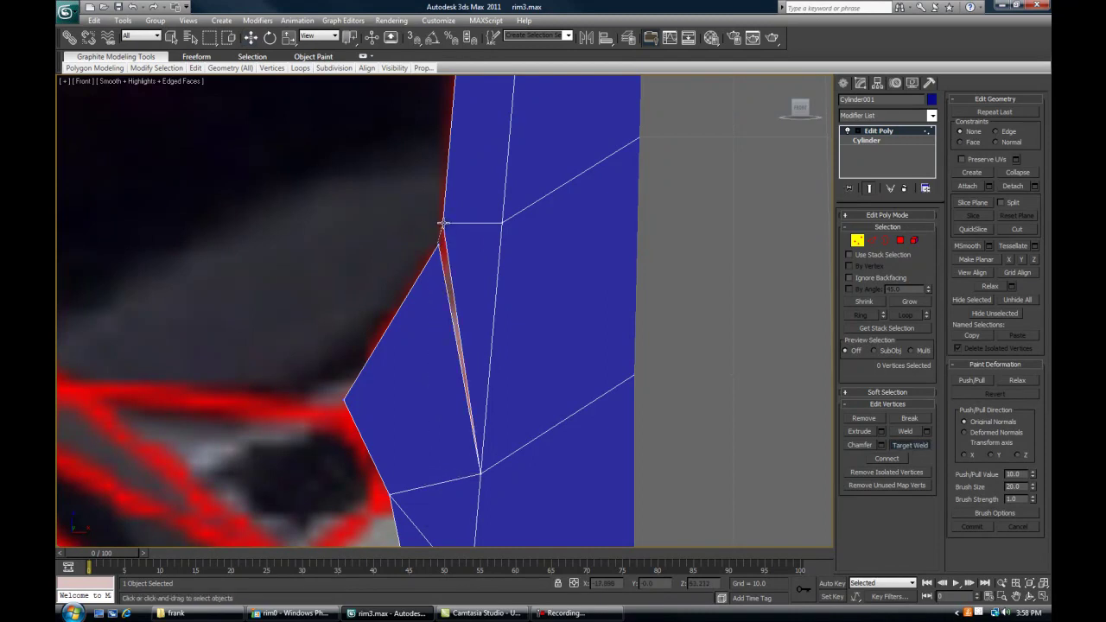
pyautogui.scroll(-10, 466, 311)
pyautogui.press('F3')
pyautogui.scroll(-4, 459, 392)
pyautogui.press('F3')
pyautogui.scroll(-3, 444, 452)
pyautogui.click(857, 240)
# Inspect the whole seven-spoke shape in the front and perspective views against the reference image
pyautogui.moveTo(473, 323); pyautogui.dragTo(470, 239, button='middle')
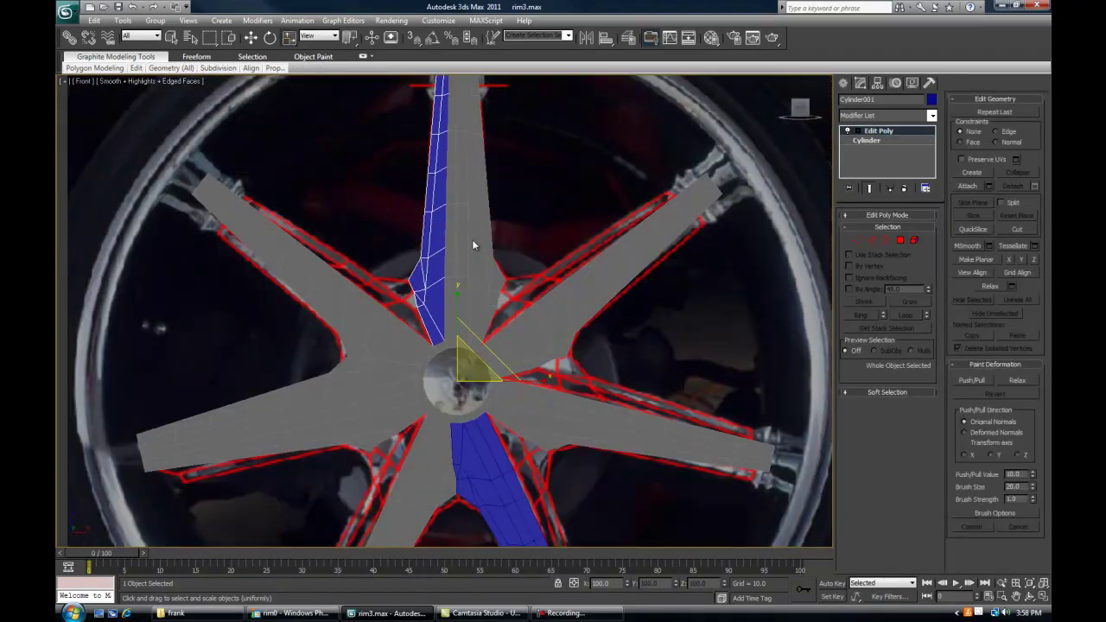
pyautogui.click(550, 230)
pyautogui.scroll(-2, 540, 298)
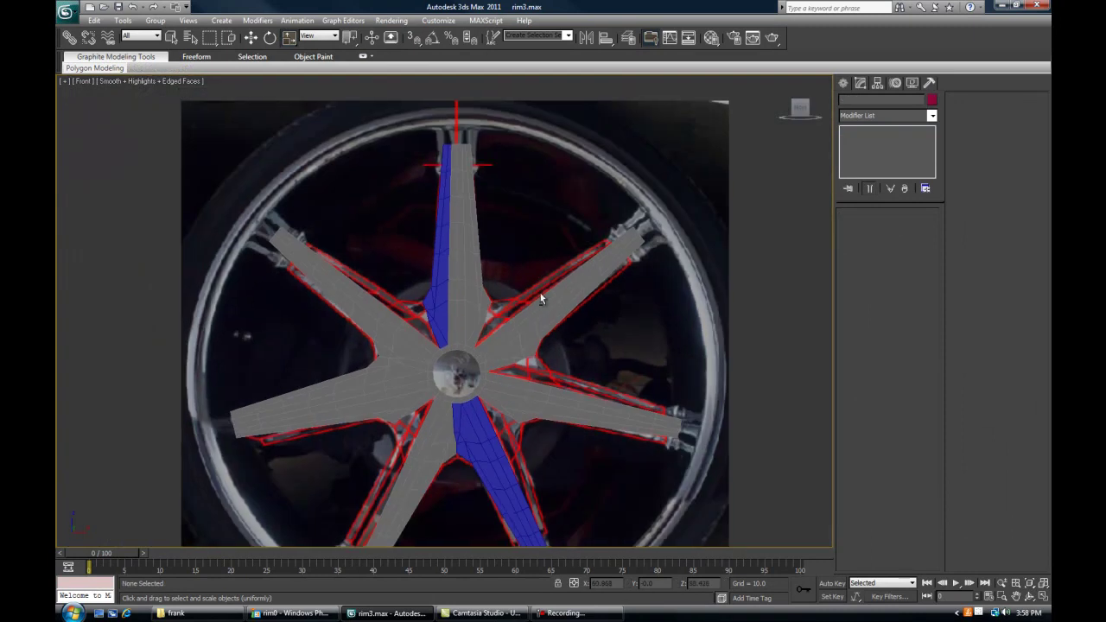
pyautogui.hotkey('alt', 'w')
pyautogui.moveTo(581, 404); pyautogui.dragTo(447, 316, button='middle')
pyautogui.hotkey('alt', 'w')
pyautogui.hotkey('alt', 'w')
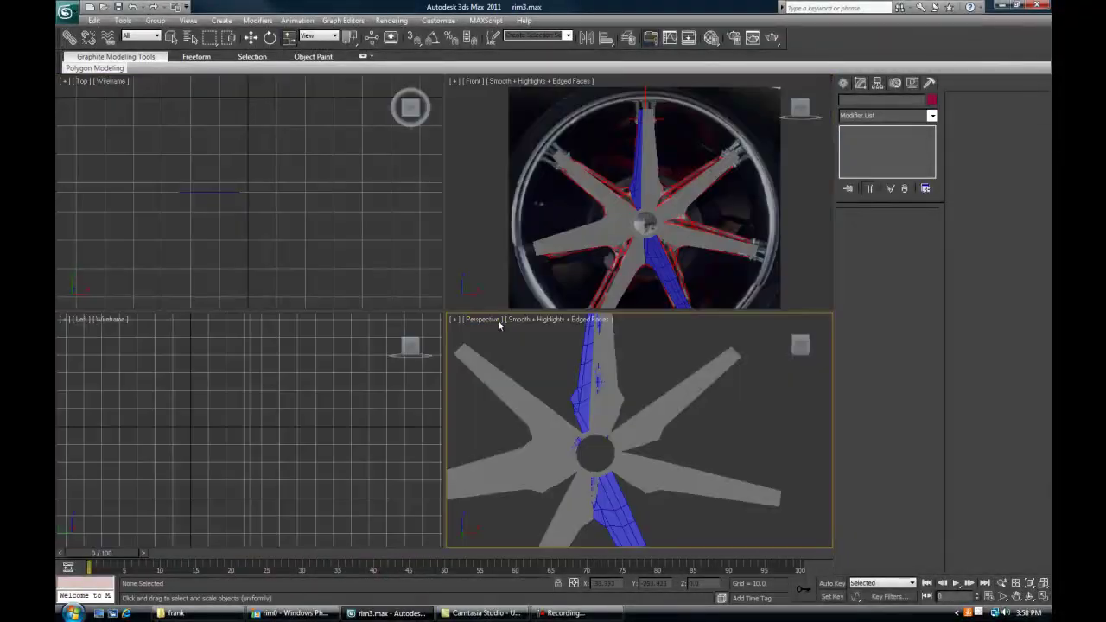
pyautogui.click(531, 251)
pyautogui.hotkey('alt', 'w')
pyautogui.scroll(6, 527, 277)
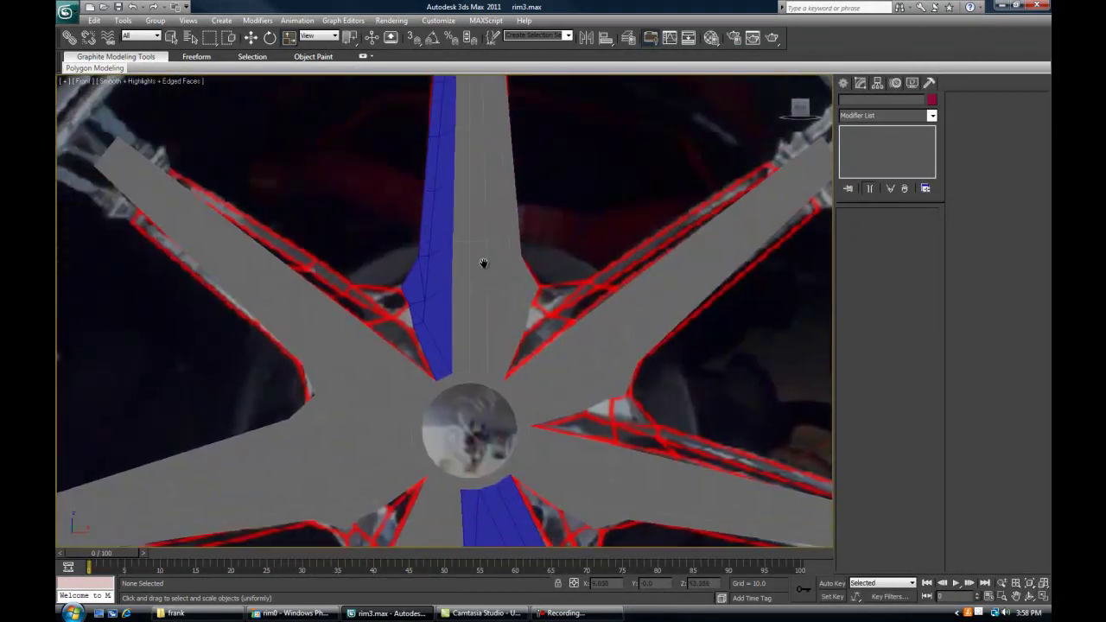
pyautogui.scroll(4, 420, 338)
pyautogui.click(444, 308)
pyautogui.scroll(-4, 462, 357)
pyautogui.press('F3')
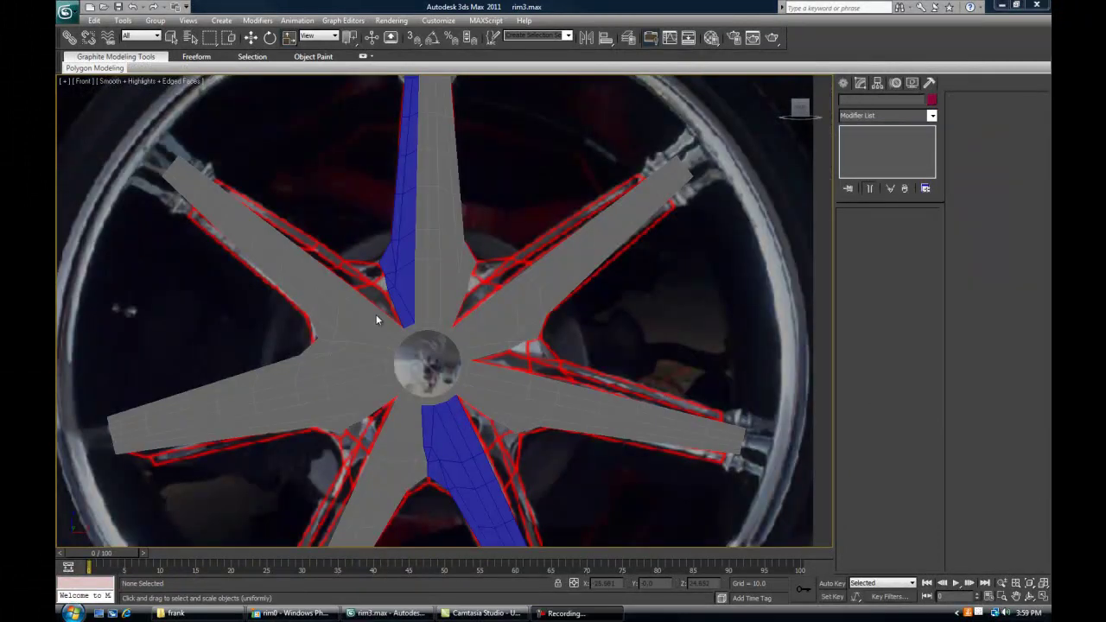
pyautogui.moveTo(375, 314); pyautogui.dragTo(419, 311, button='middle')
pyautogui.scroll(3, 418, 413)
pyautogui.scroll(-4, 588, 316)
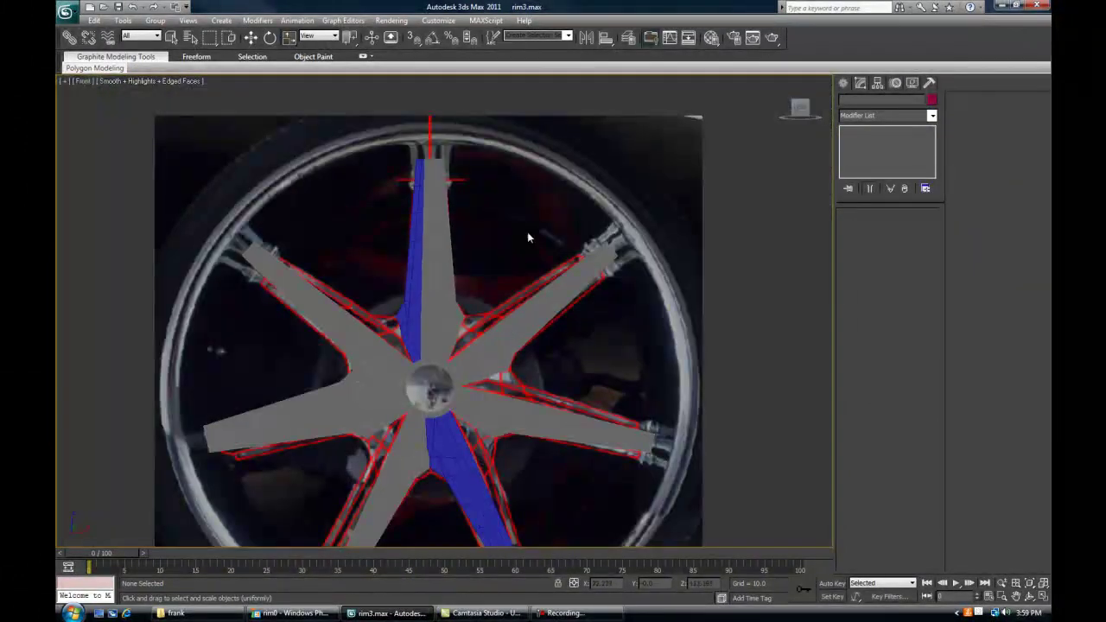
pyautogui.scroll(3, 383, 325)
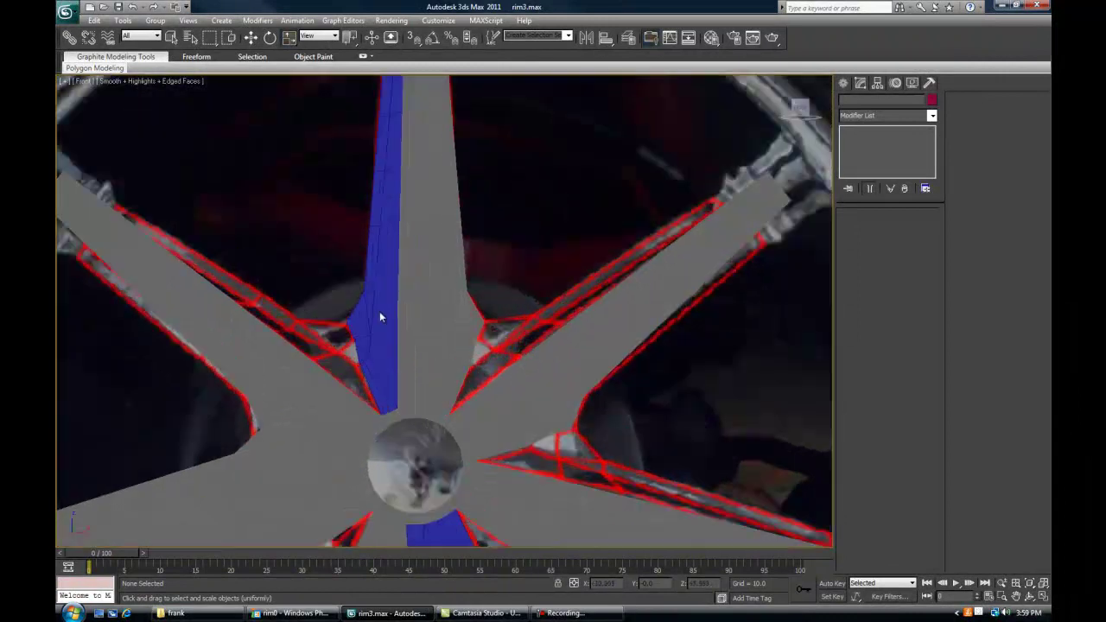
# Unfreeze all the frozen spoke pieces
pyautogui.rightClick(331, 227)
pyautogui.click(355, 176)
pyautogui.rightClick(363, 163)
pyautogui.click(362, 147)
pyautogui.moveTo(462, 347); pyautogui.dragTo(482, 387, button='middle')
# Select both halves of the top spoke and isolate them
pyautogui.click(408, 310)
pyautogui.keyDown('ctrl'); pyautogui.click(463, 281); pyautogui.keyUp('ctrl')
pyautogui.scroll(-2, 461, 363)
pyautogui.press('w')
pyautogui.scroll(1, 482, 386)
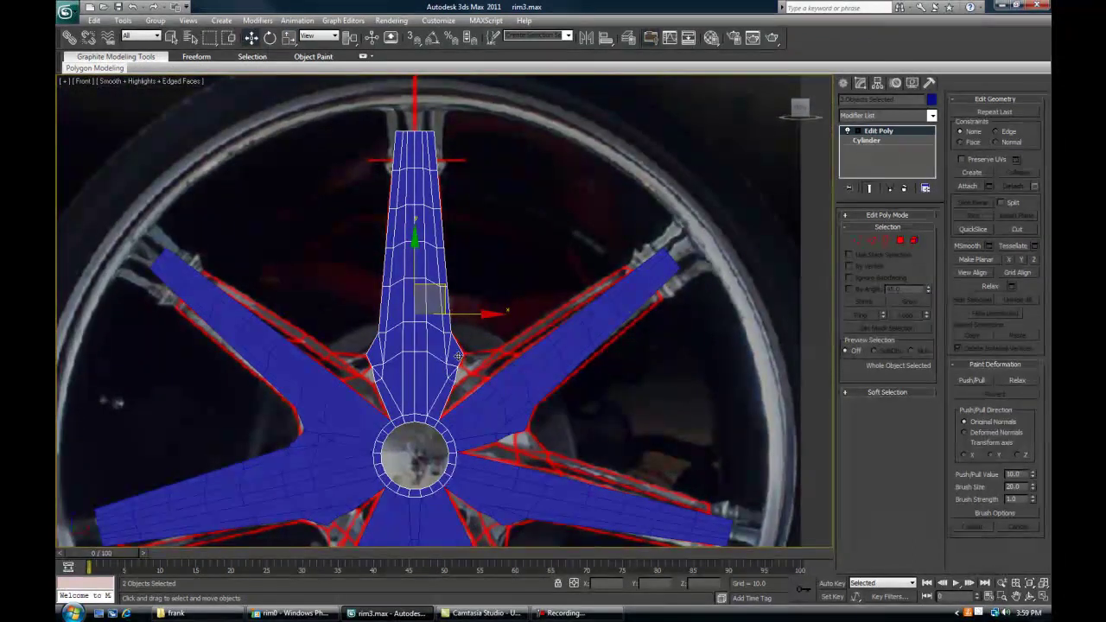
pyautogui.hotkey('alt', 'q')
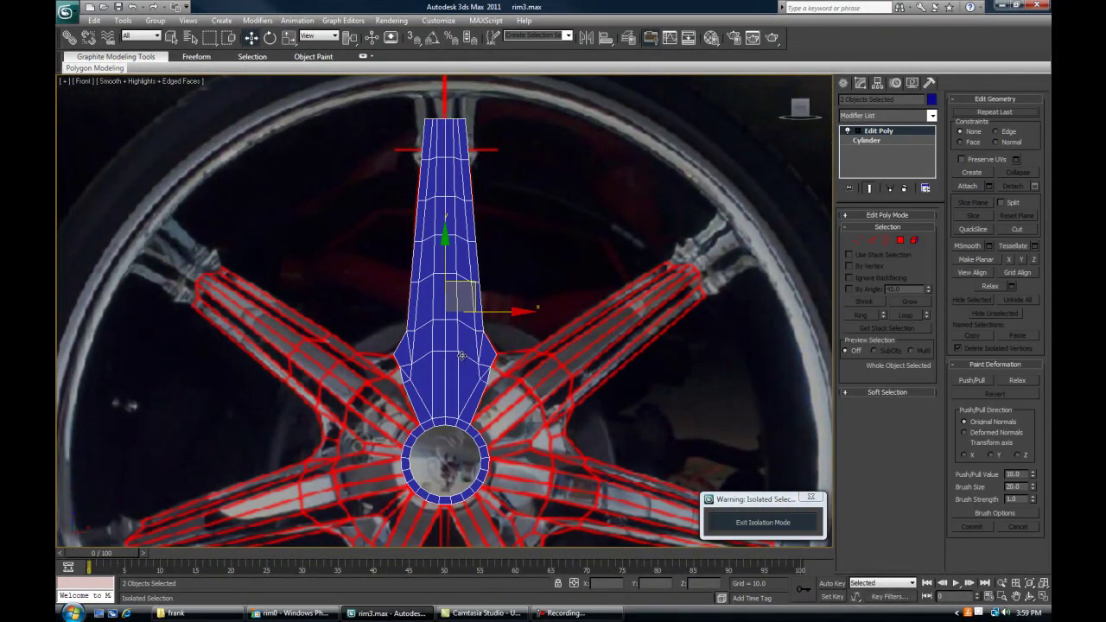
# Make the right half of the isolated spoke, Cylinder016, unique and test its independence by moving its outer vertices
pyautogui.moveTo(551, 277); pyautogui.dragTo(501, 272, button='middle')
pyautogui.click(596, 400)
pyautogui.click(438, 348)
pyautogui.moveTo(438, 348); pyautogui.dragTo(491, 312, button='middle')
pyautogui.rightClick(473, 313)
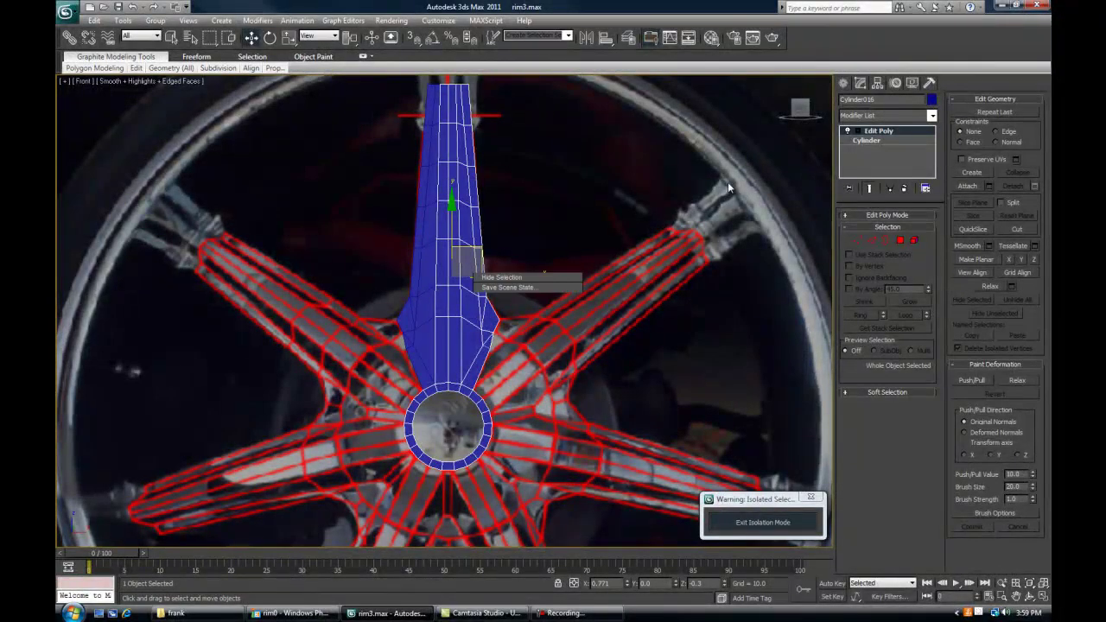
pyautogui.click(893, 188)
pyautogui.moveTo(494, 242); pyautogui.dragTo(524, 332, button='middle')
pyautogui.click(858, 240)
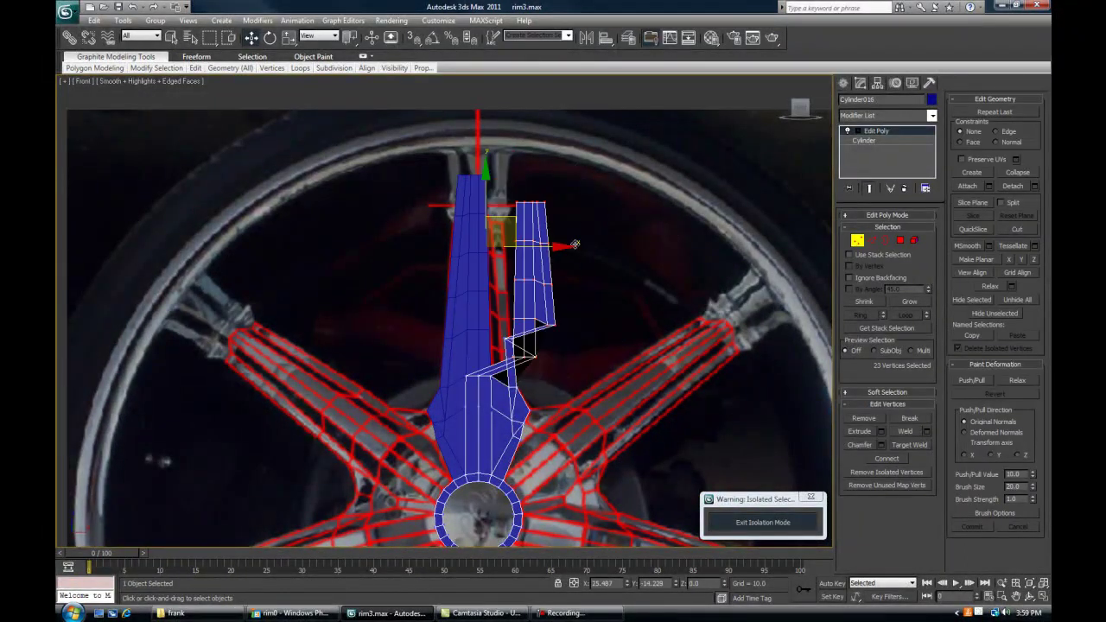
# Delete Cylinder016's hub ring and inner spoke polygons, keeping only the strip along the spoke's right side
pyautogui.click(900, 241)
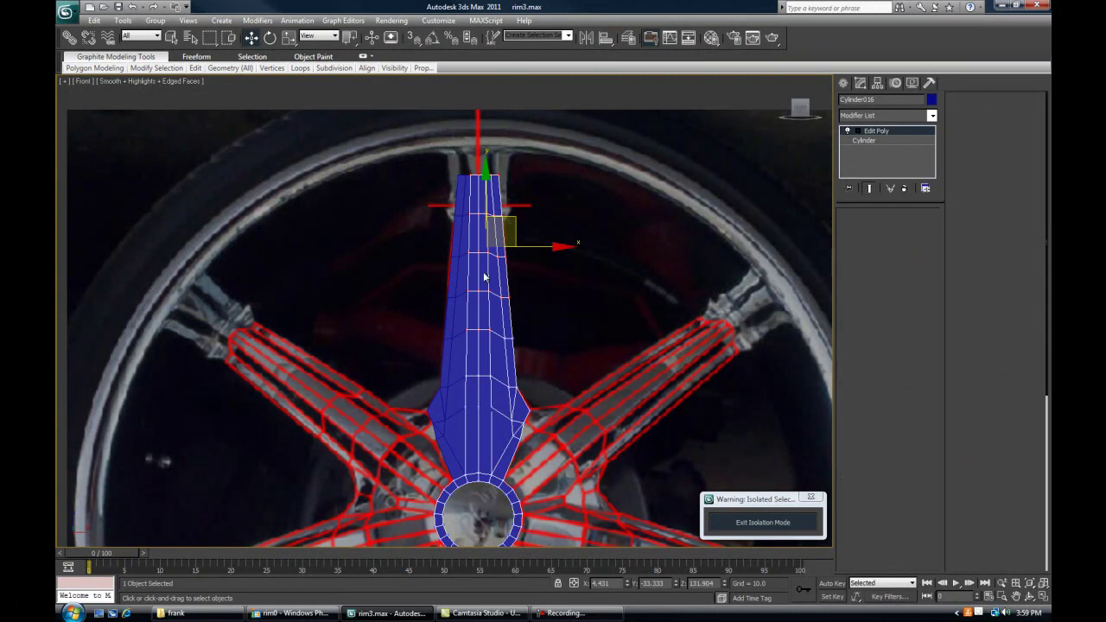
pyautogui.moveTo(314, 142); pyautogui.dragTo(476, 593)
pyautogui.moveTo(415, 345); pyautogui.dragTo(364, 230, button='middle')
pyautogui.press('Delete')
pyautogui.moveTo(316, 476); pyautogui.dragTo(566, 370)
pyautogui.press('Delete')
pyautogui.moveTo(483, 316); pyautogui.dragTo(477, 375, button='middle')
pyautogui.moveTo(336, 467); pyautogui.dragTo(425, 90)
pyautogui.press('Delete')
# Try moving the remaining strip polygons away from the spoke, and undo the move
pyautogui.moveTo(508, 384); pyautogui.dragTo(312, 105)
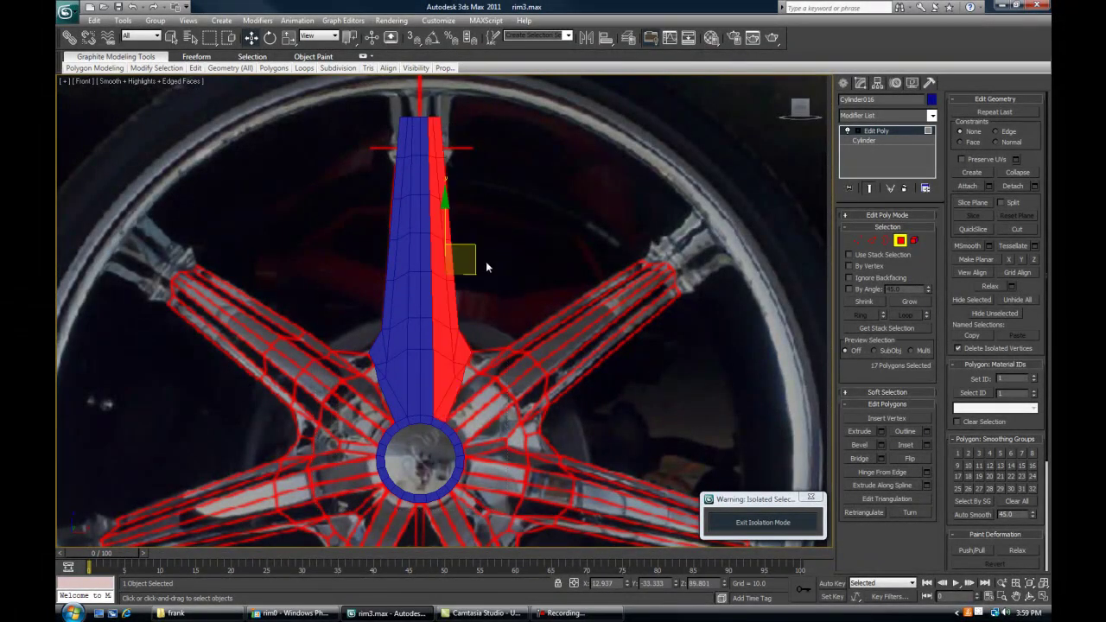
pyautogui.moveTo(477, 248); pyautogui.dragTo(527, 216)
pyautogui.hotkey('ctrl', 'z')
pyautogui.click(900, 241)
pyautogui.moveTo(467, 350); pyautogui.dragTo(486, 365, button='middle')
pyautogui.scroll(2, 483, 292)
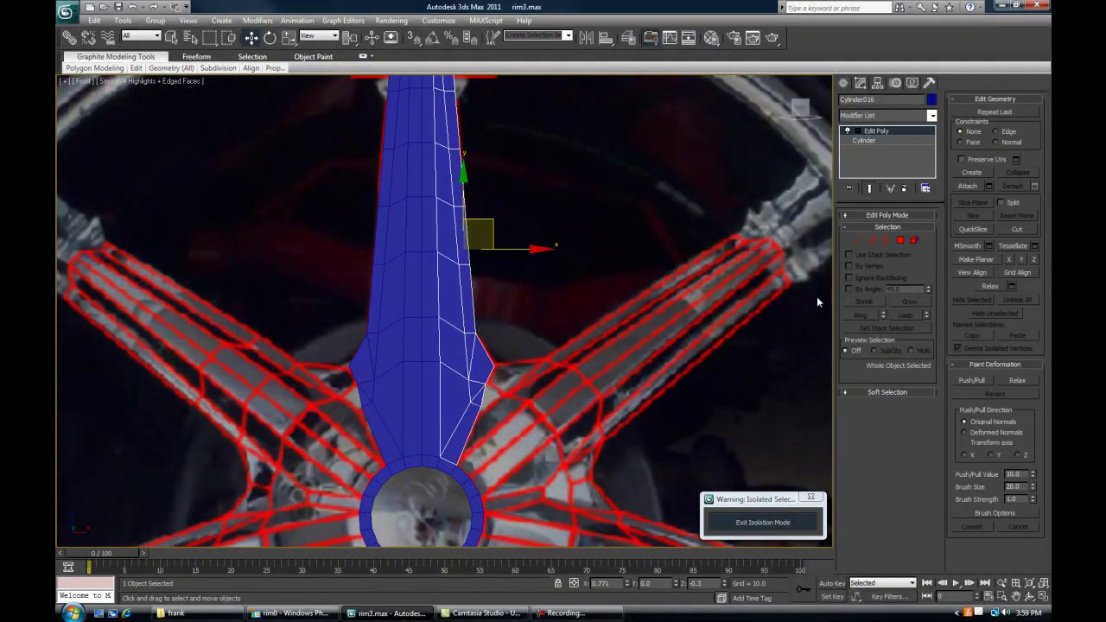
# Attach the separate right-side strip to the main top spoke, Cylinder001
pyautogui.click(844, 82)
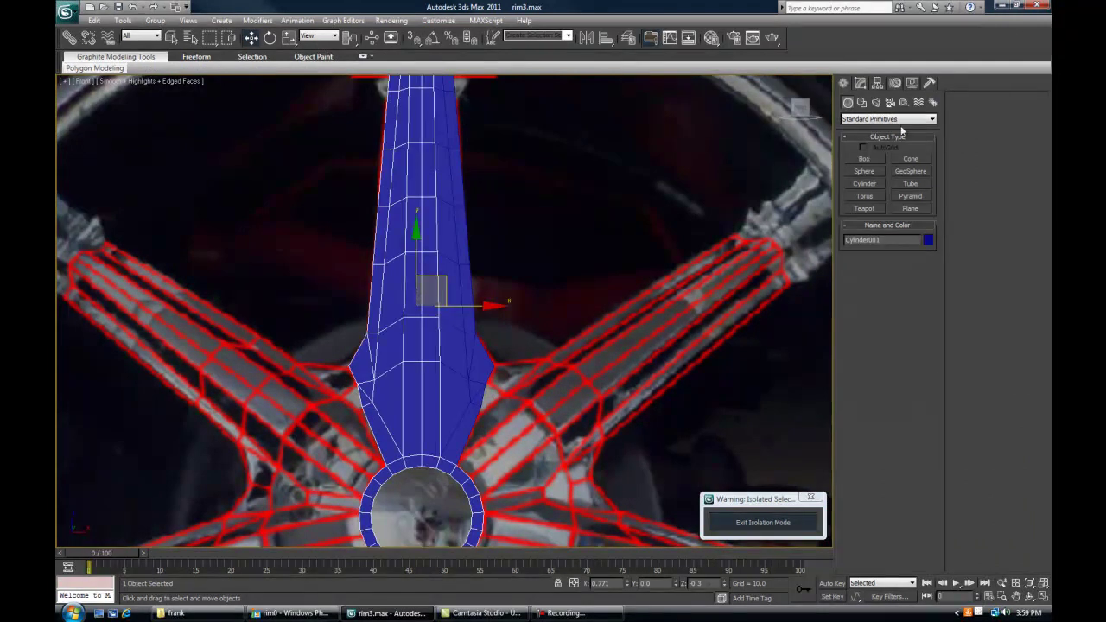
pyautogui.click(862, 83)
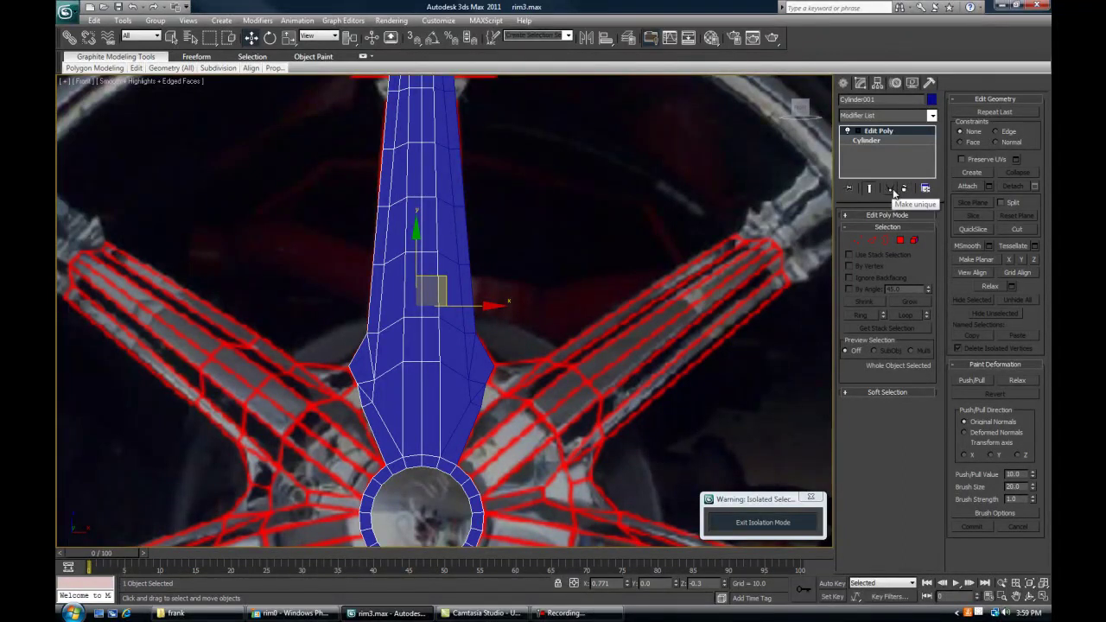
pyautogui.click(965, 188)
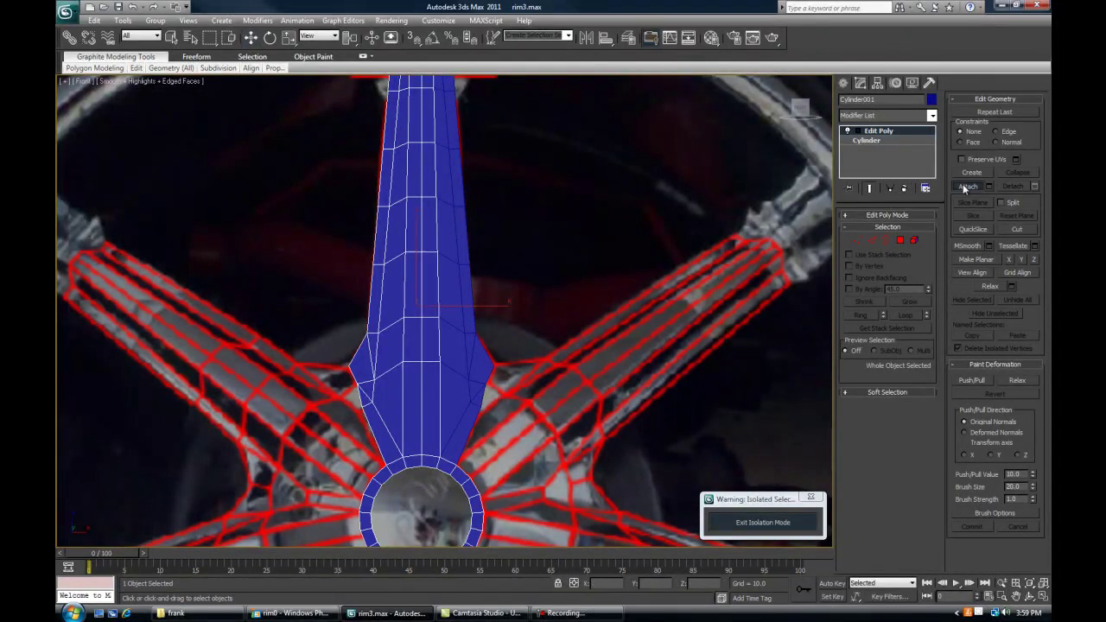
pyautogui.click(450, 326)
# Flip the attached strip element and the main spoke element so that both face the front
pyautogui.click(914, 242)
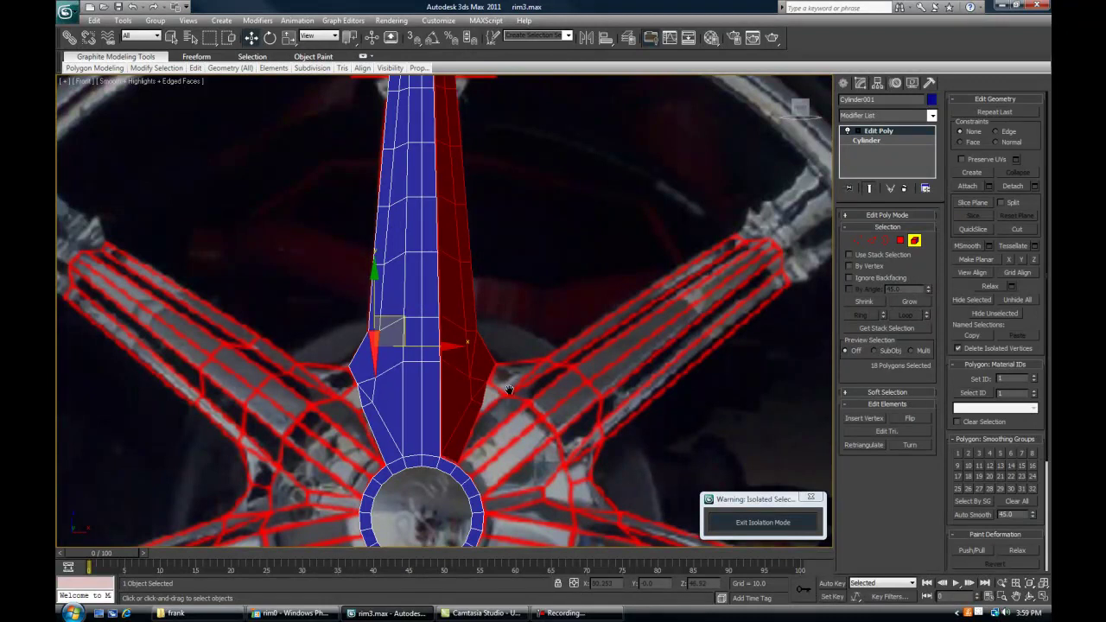
pyautogui.moveTo(507, 386); pyautogui.dragTo(525, 406, button='middle')
pyautogui.click(909, 418)
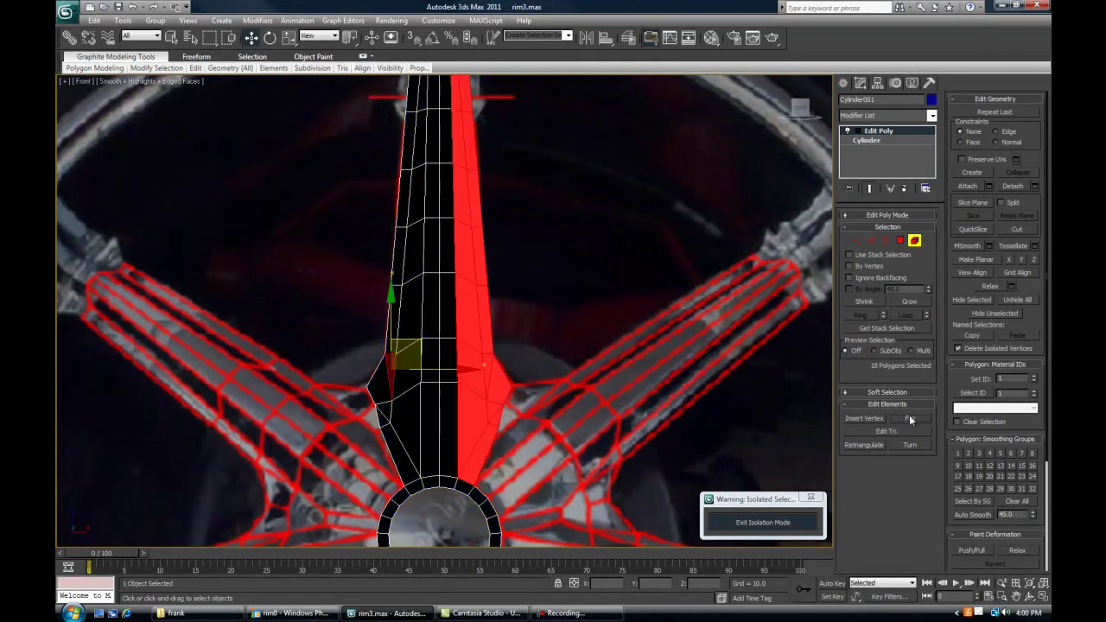
pyautogui.scroll(-5, 602, 313)
pyautogui.scroll(3, 561, 313)
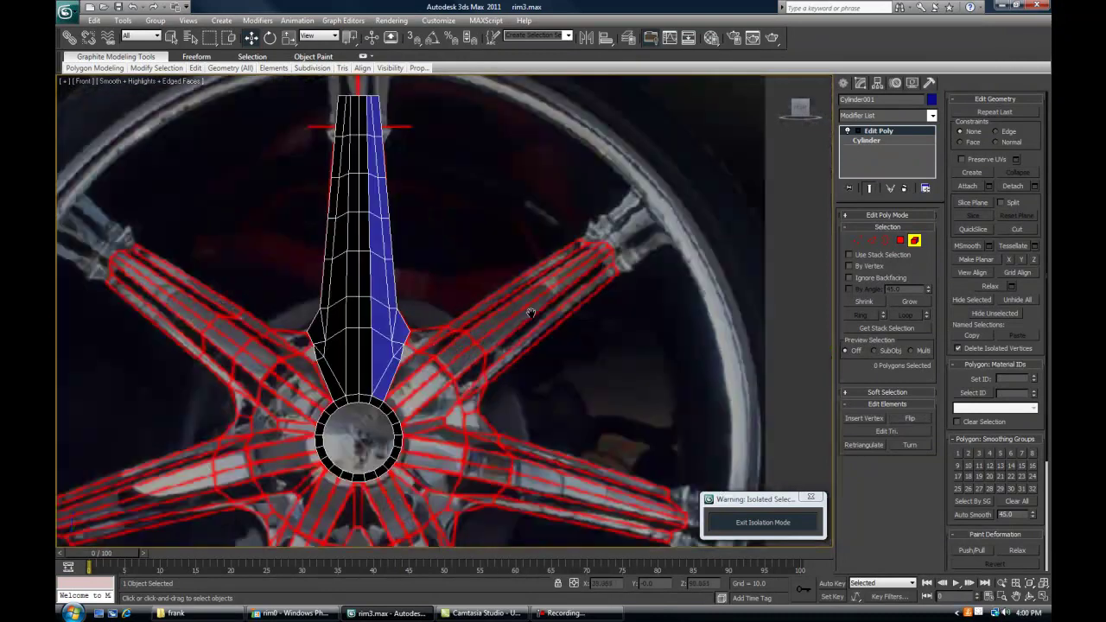
pyautogui.click(377, 327)
pyautogui.scroll(3, 372, 328)
pyautogui.click(910, 419)
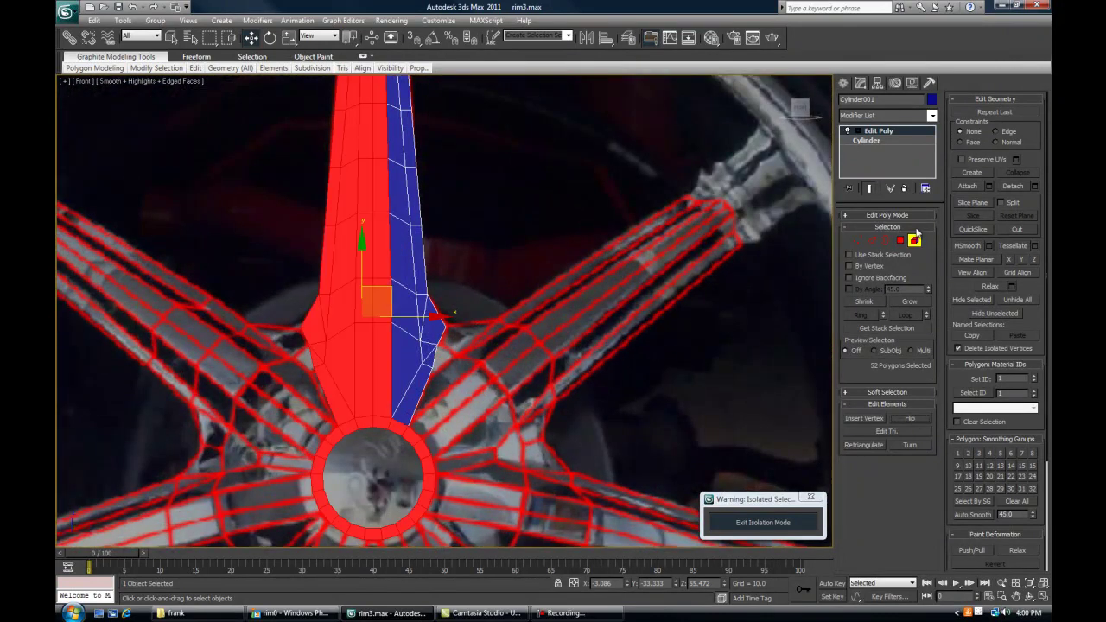
# Select all vertices of the top spoke and weld the seam with a 0.04 threshold
pyautogui.click(857, 240)
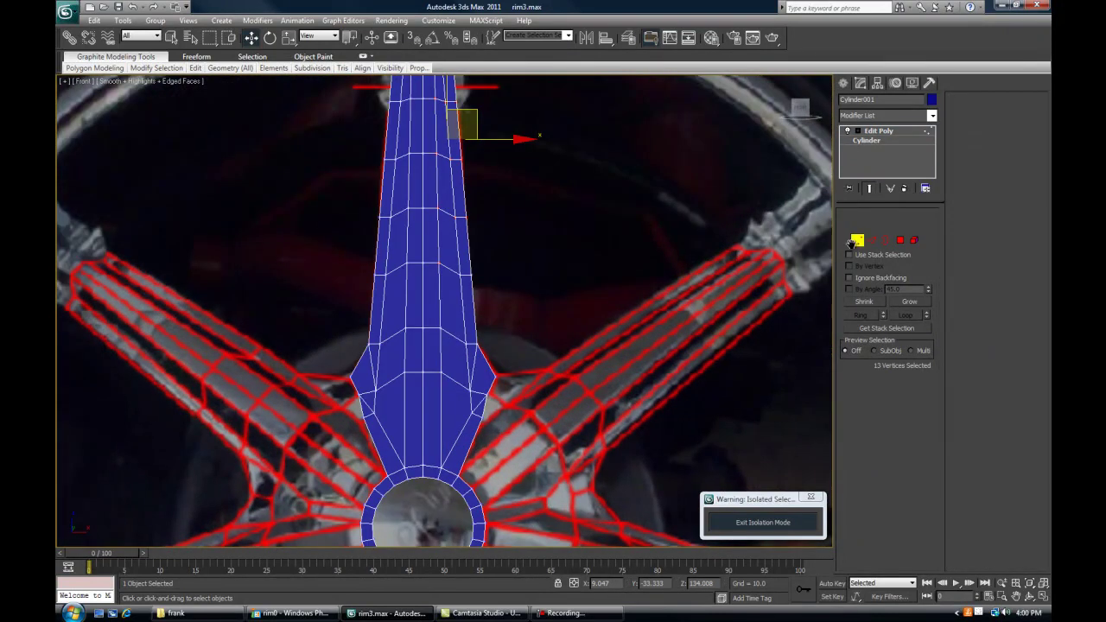
pyautogui.moveTo(506, 242); pyautogui.dragTo(539, 307, button='middle')
pyautogui.scroll(-2, 539, 306)
pyautogui.moveTo(558, 135); pyautogui.dragTo(313, 523)
pyautogui.scroll(3, 483, 477)
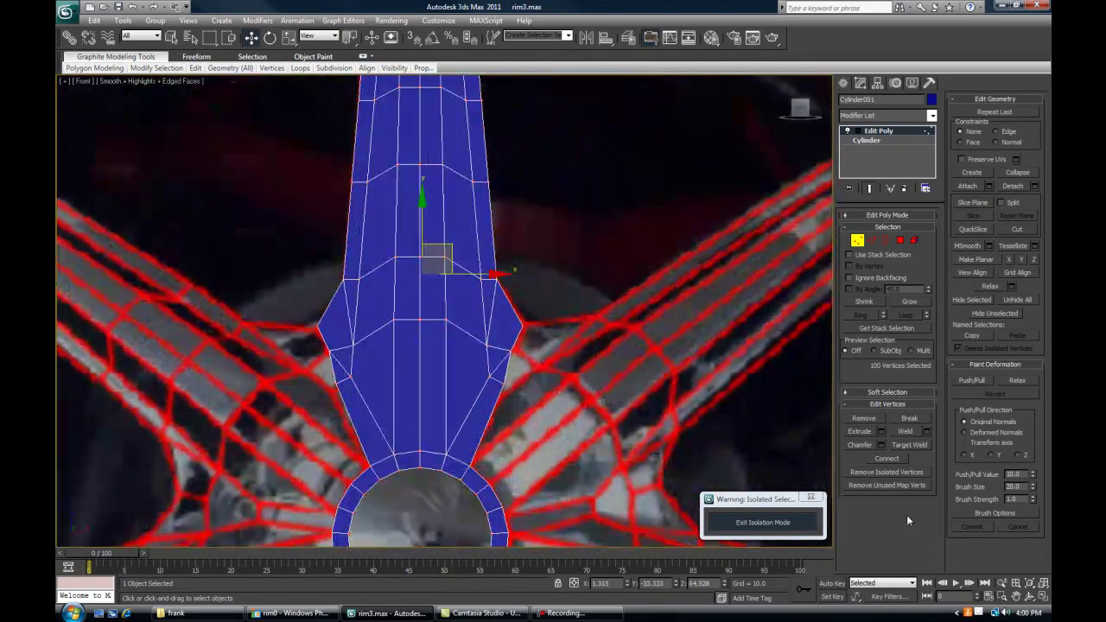
pyautogui.click(926, 431)
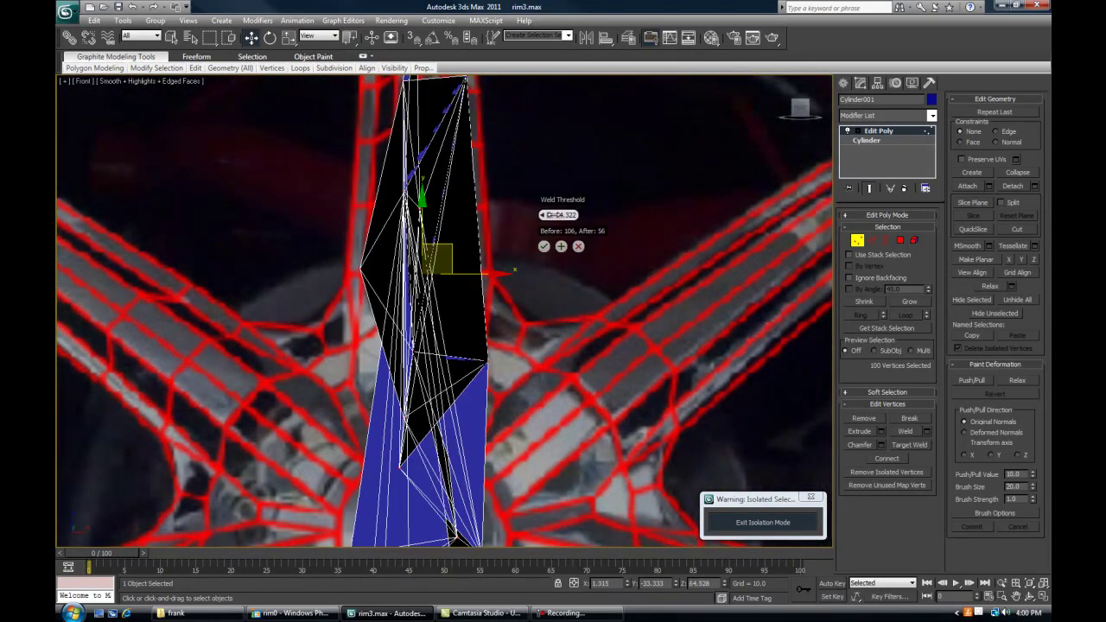
pyautogui.moveTo(548, 215); pyautogui.dragTo(275, 241)
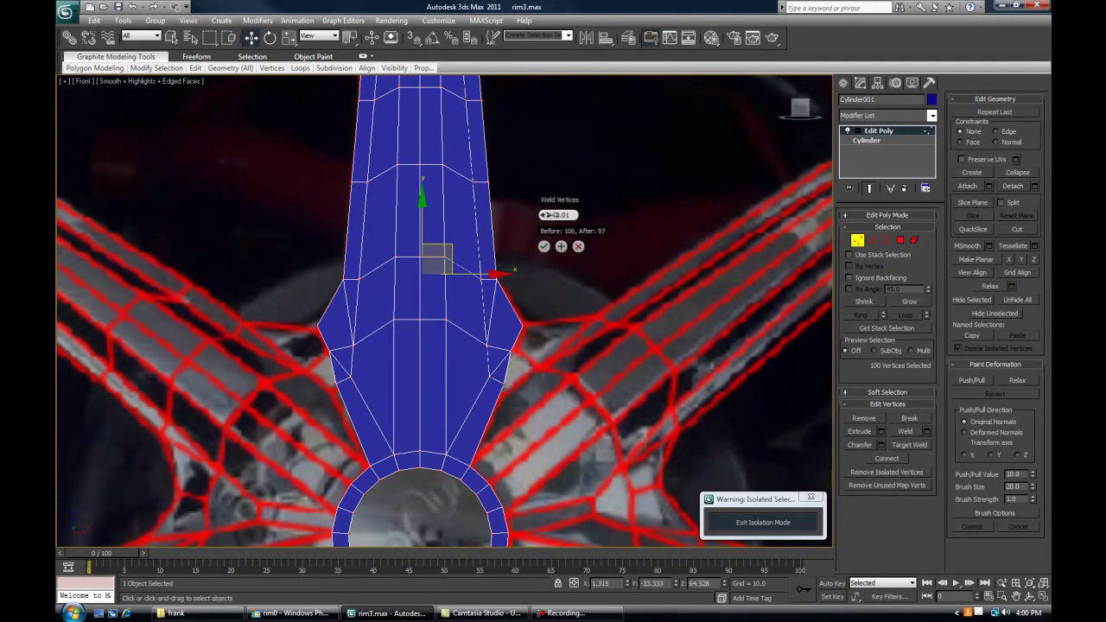
pyautogui.click(550, 215)
pyautogui.moveTo(395, 226); pyautogui.dragTo(388, 365, button='middle')
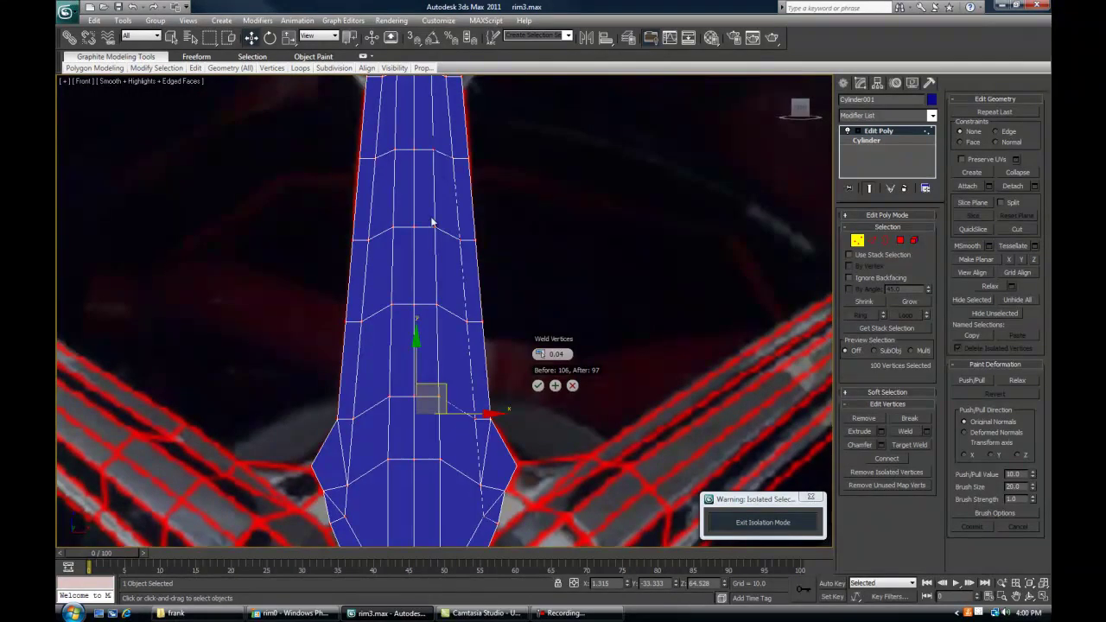
pyautogui.moveTo(566, 418); pyautogui.dragTo(526, 261, button='middle')
pyautogui.click(496, 228)
pyautogui.click(553, 334)
# Exit isolation mode to bring back the complete rim
pyautogui.scroll(-5, 523, 332)
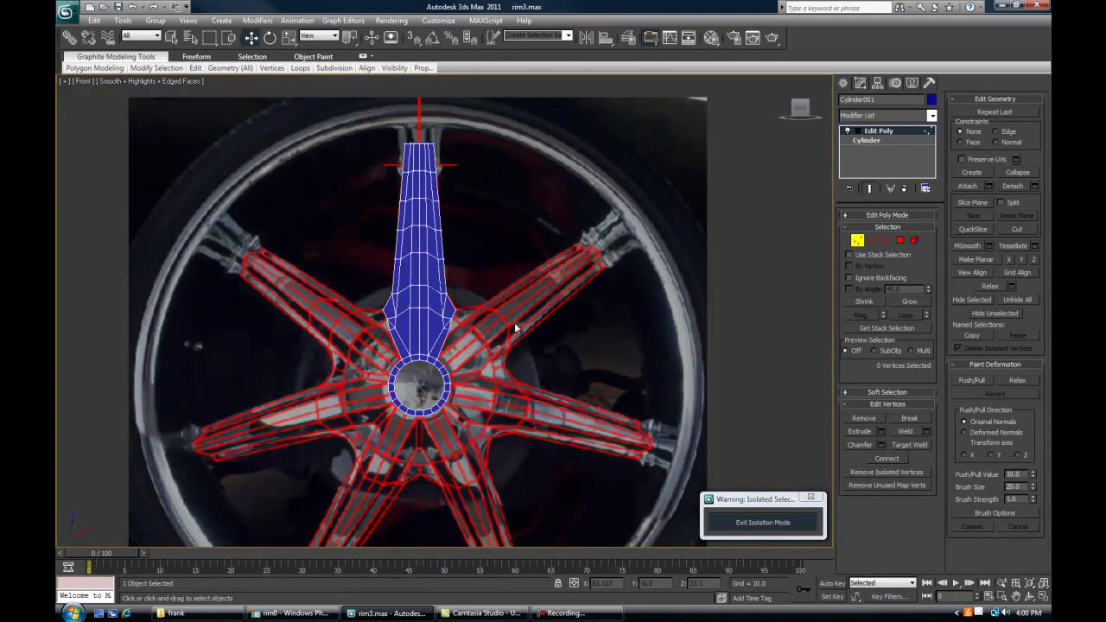
pyautogui.scroll(6, 522, 330)
pyautogui.press('F4')
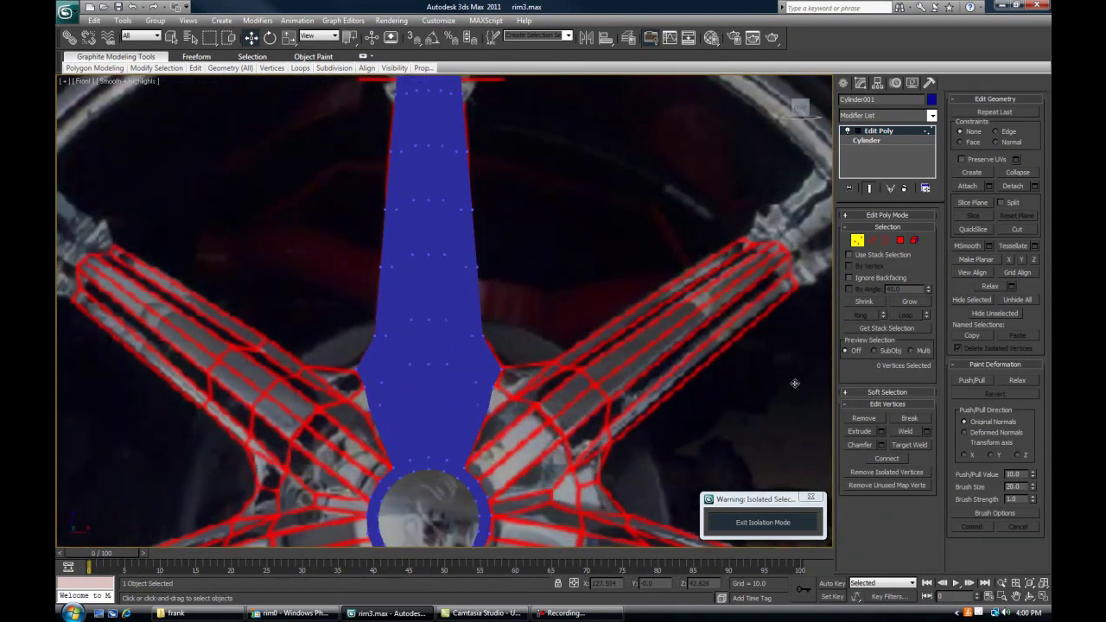
pyautogui.click(763, 522)
pyautogui.press('F4')
pyautogui.moveTo(478, 410); pyautogui.dragTo(475, 347, button='middle')
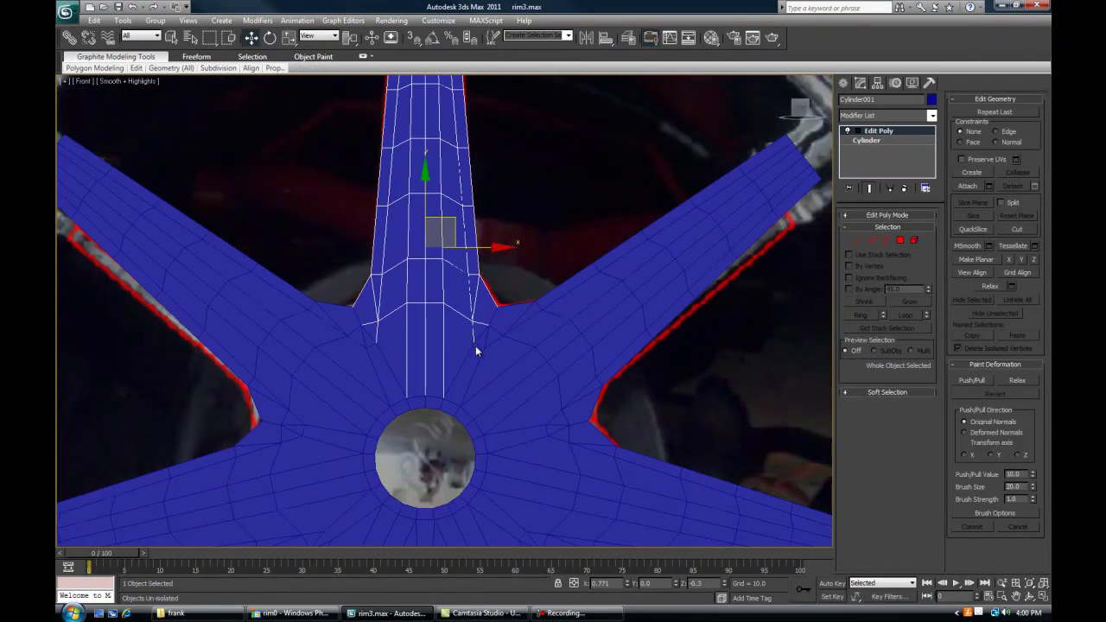
# Examine the spokes of the full rim in wireframe and shaded display
pyautogui.press('F3')
pyautogui.scroll(-3, 476, 351)
pyautogui.press('F3')
pyautogui.scroll(3, 484, 376)
pyautogui.scroll(-3, 485, 410)
pyautogui.press('F4')
pyautogui.scroll(2, 508, 389)
pyautogui.moveTo(517, 440); pyautogui.dragTo(526, 405, button='middle')
pyautogui.scroll(-2, 526, 404)
# Add the other six spokes to the selection and check the rim in see-through display
pyautogui.keyDown('ctrl'); pyautogui.click(511, 297); pyautogui.keyUp('ctrl')
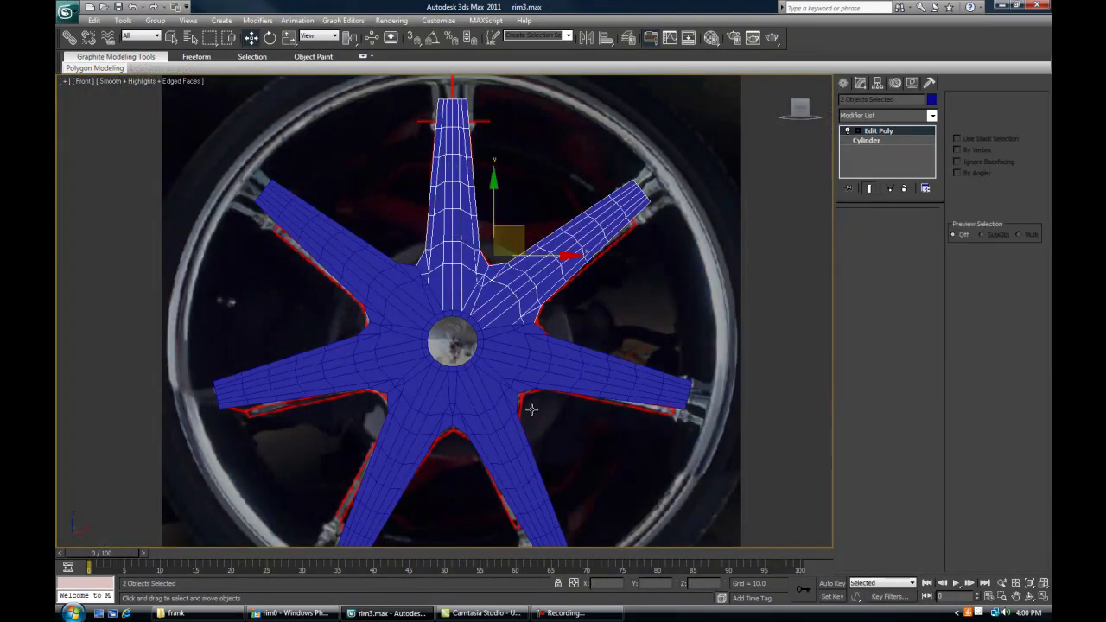
pyautogui.keyDown('ctrl'); pyautogui.click(547, 380); pyautogui.keyUp('ctrl')
pyautogui.keyDown('ctrl'); pyautogui.click(519, 475); pyautogui.keyUp('ctrl')
pyautogui.keyDown('ctrl'); pyautogui.click(403, 444); pyautogui.keyUp('ctrl')
pyautogui.keyDown('ctrl'); pyautogui.click(342, 369); pyautogui.keyUp('ctrl')
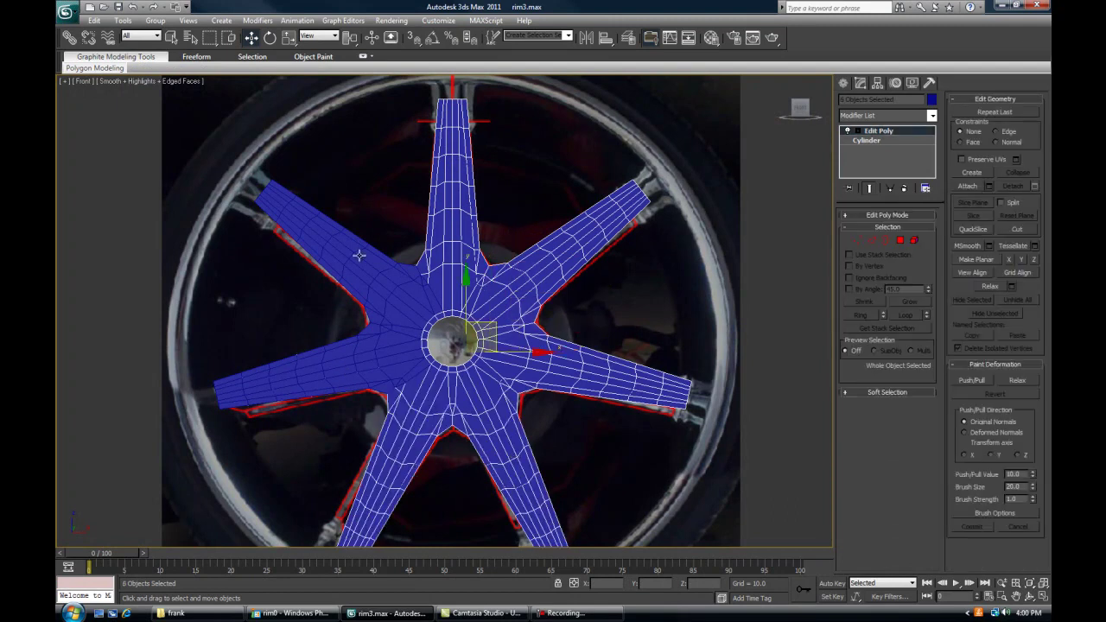
pyautogui.keyDown('ctrl'); pyautogui.click(358, 250); pyautogui.keyUp('ctrl')
pyautogui.hotkey('alt', 'x')
pyautogui.moveTo(353, 332); pyautogui.dragTo(309, 346, button='middle')
pyautogui.hotkey('alt', 'x')
# Pull the duplicate spoke Cylinder014 away from the rim's left side and delete it
pyautogui.click(388, 336)
pyautogui.moveTo(323, 333); pyautogui.dragTo(214, 260)
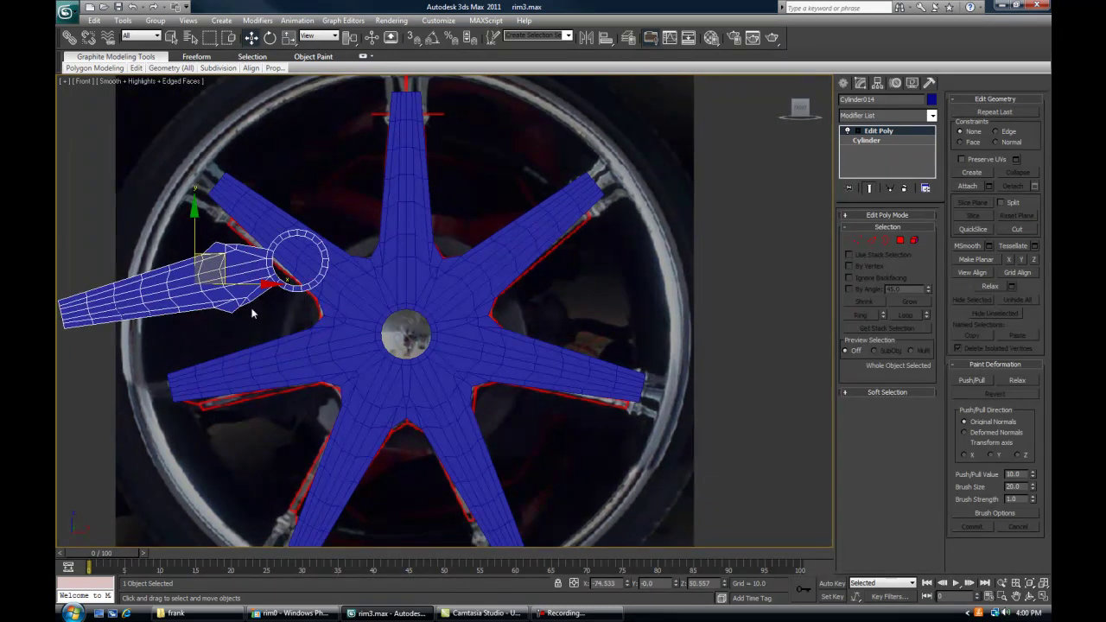
pyautogui.press('Delete')
# Try moving the top spoke, Cylinder001, out of its place on the rim
pyautogui.moveTo(318, 343); pyautogui.dragTo(372, 369, button='middle')
pyautogui.scroll(4, 379, 364)
pyautogui.click(371, 309)
pyautogui.moveTo(441, 299); pyautogui.dragTo(383, 306, button='middle')
pyautogui.scroll(2, 383, 300)
pyautogui.click(382, 294)
pyautogui.moveTo(428, 173); pyautogui.dragTo(501, 375)
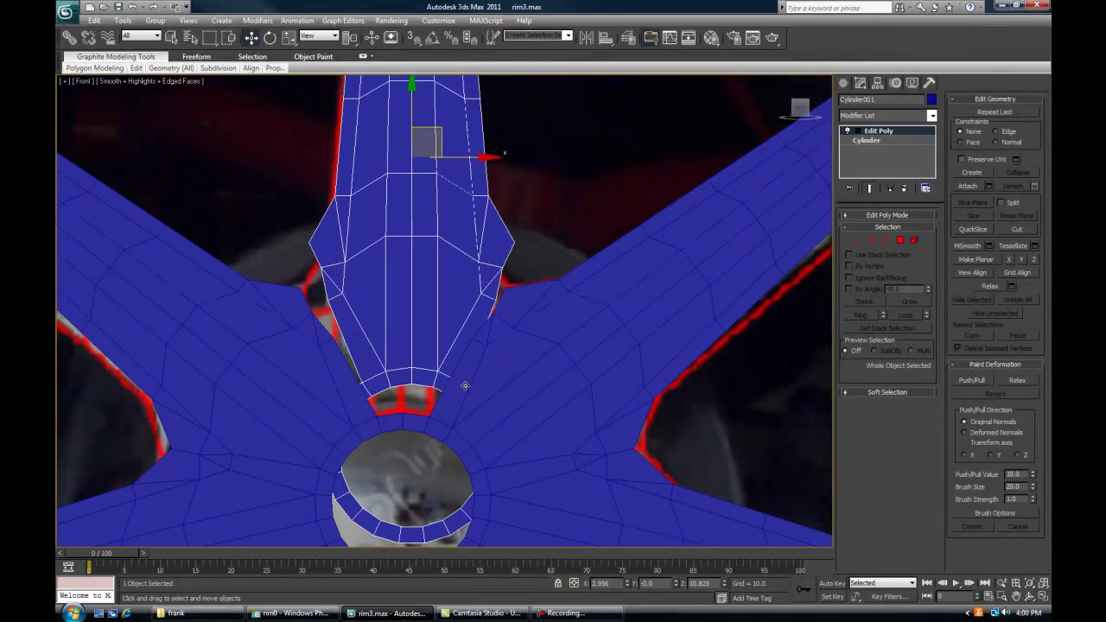
pyautogui.scroll(-8, 441, 395)
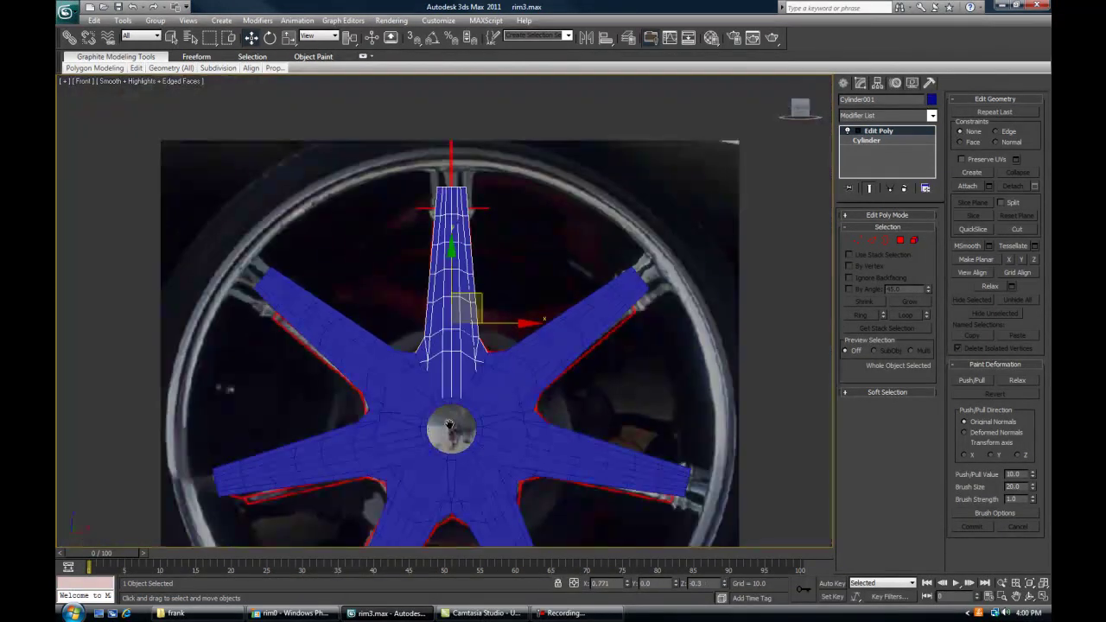
pyautogui.moveTo(434, 430); pyautogui.dragTo(411, 361, button='middle')
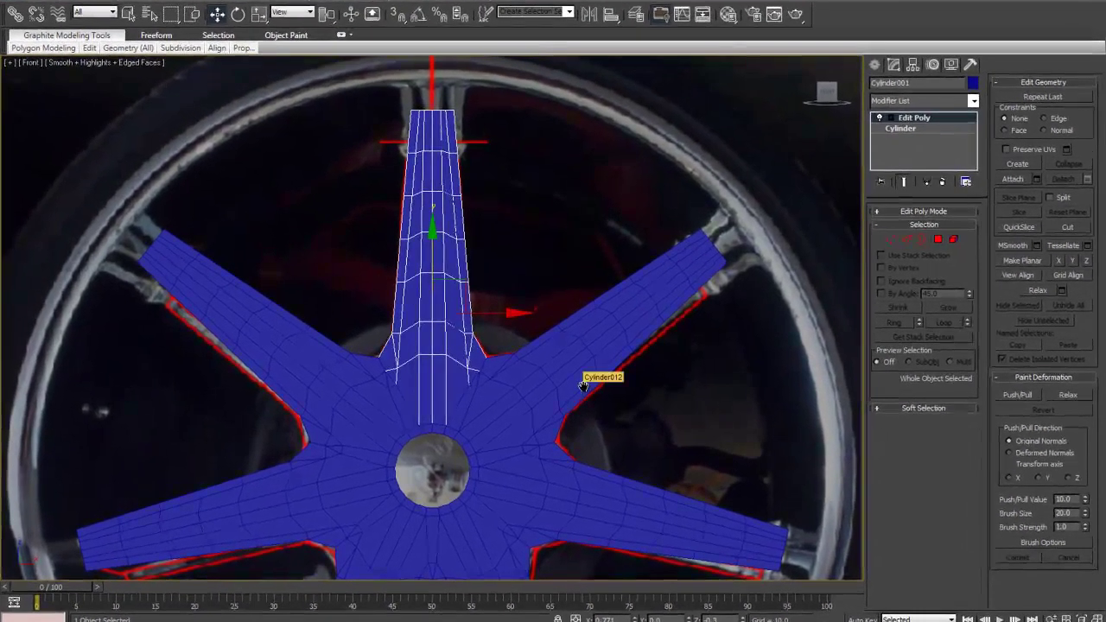
# Select the centre strip of polygons along the top spoke, excluding the hub ring, and assign it material ID 5
pyautogui.moveTo(580, 375); pyautogui.dragTo(660, 327, button='middle')
pyautogui.scroll(2, 660, 327)
pyautogui.scroll(-2, 574, 406)
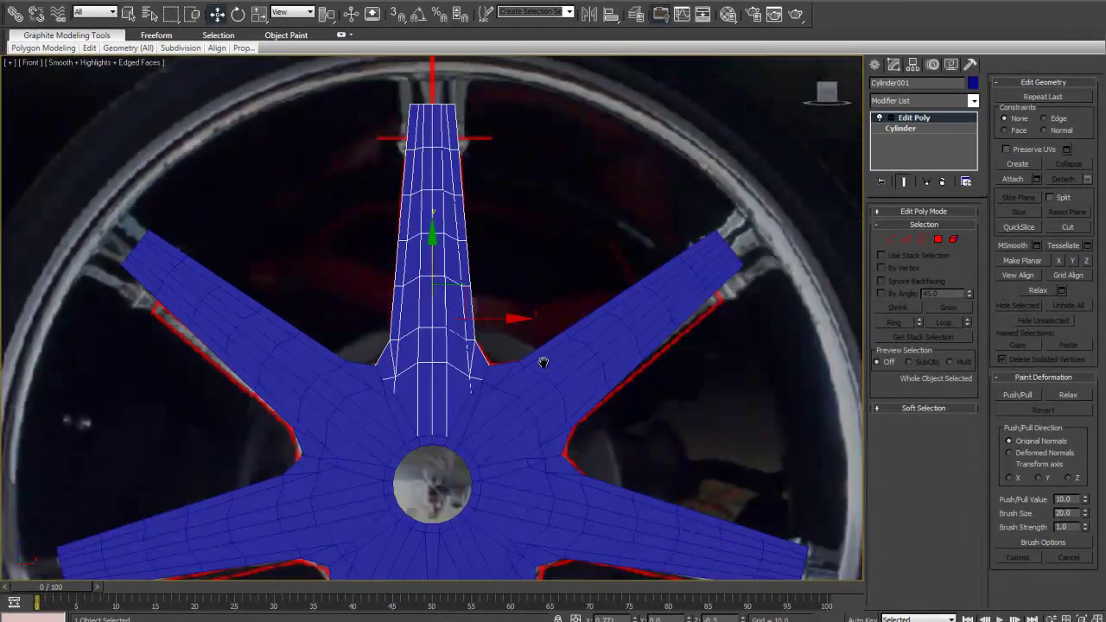
pyautogui.scroll(3, 553, 306)
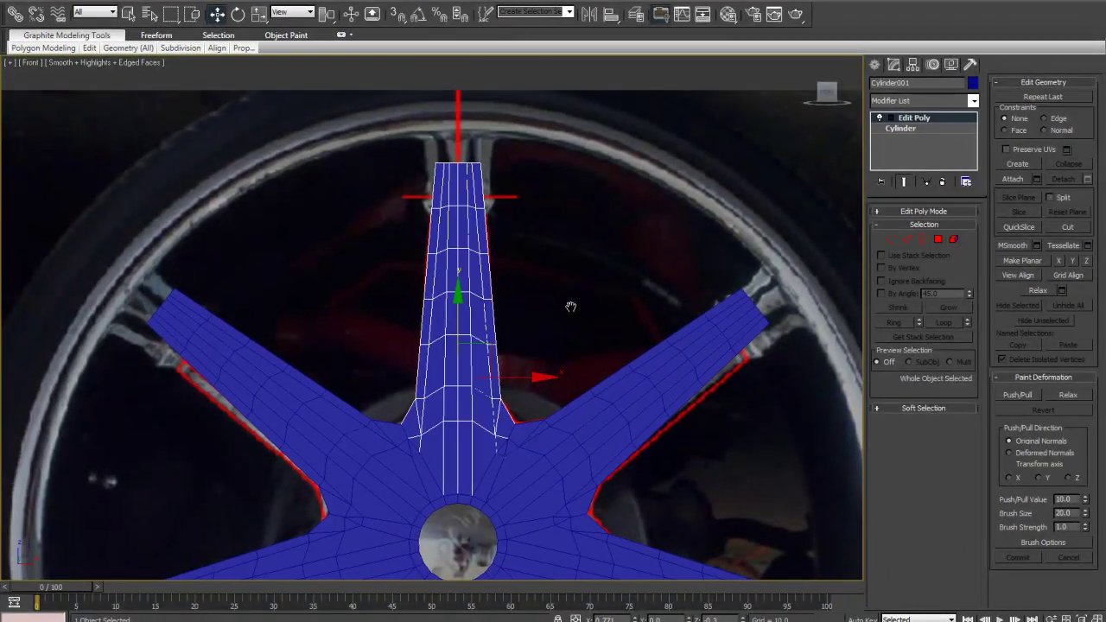
pyautogui.click(938, 239)
pyautogui.scroll(-3, 444, 316)
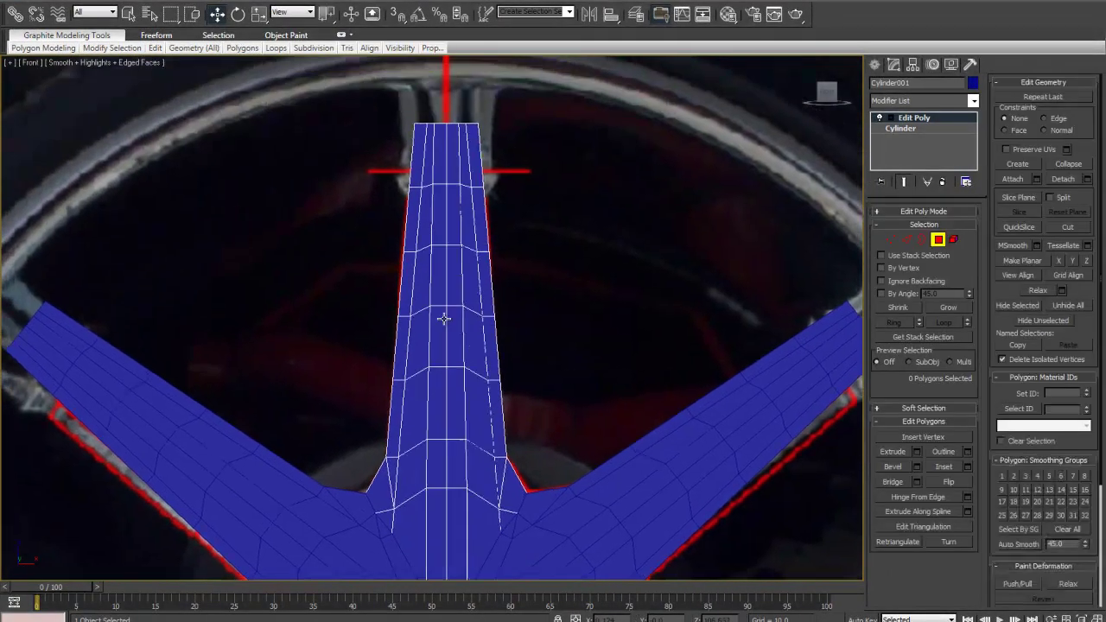
pyautogui.scroll(2, 444, 153)
pyautogui.scroll(-1, 456, 153)
pyautogui.press('F3')
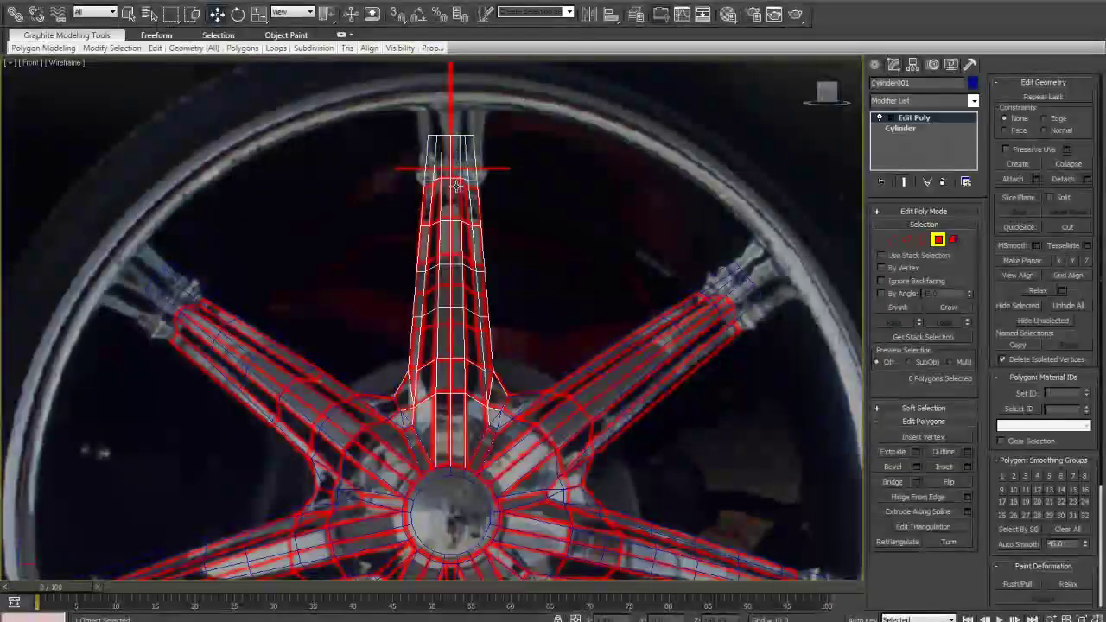
pyautogui.moveTo(450, 166); pyautogui.dragTo(448, 147, button='middle')
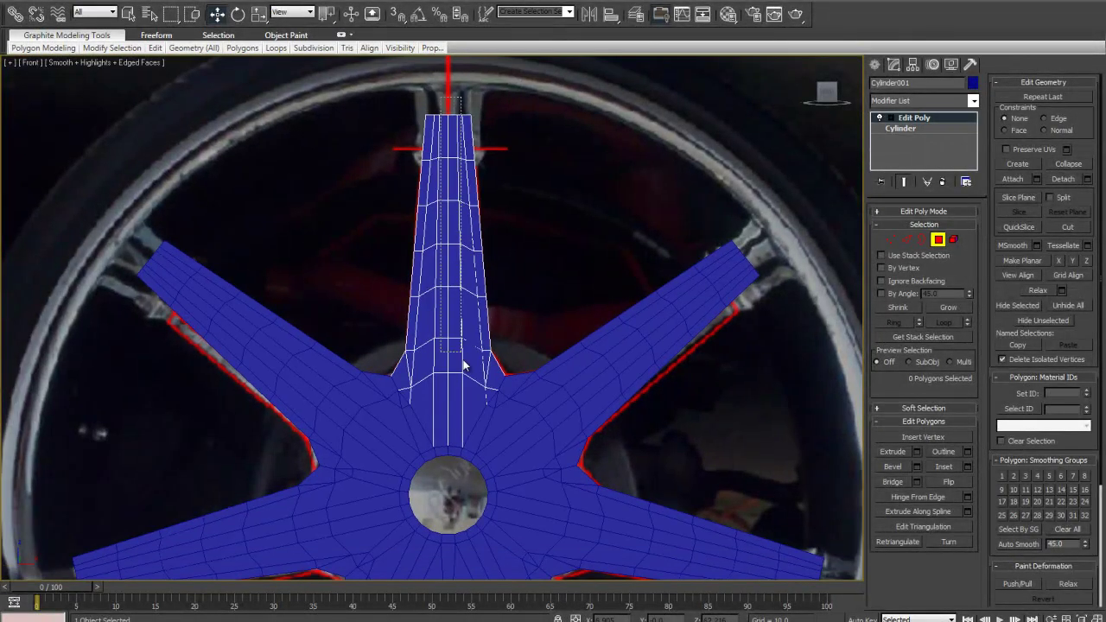
pyautogui.press('F3')
pyautogui.scroll(5, 415, 475)
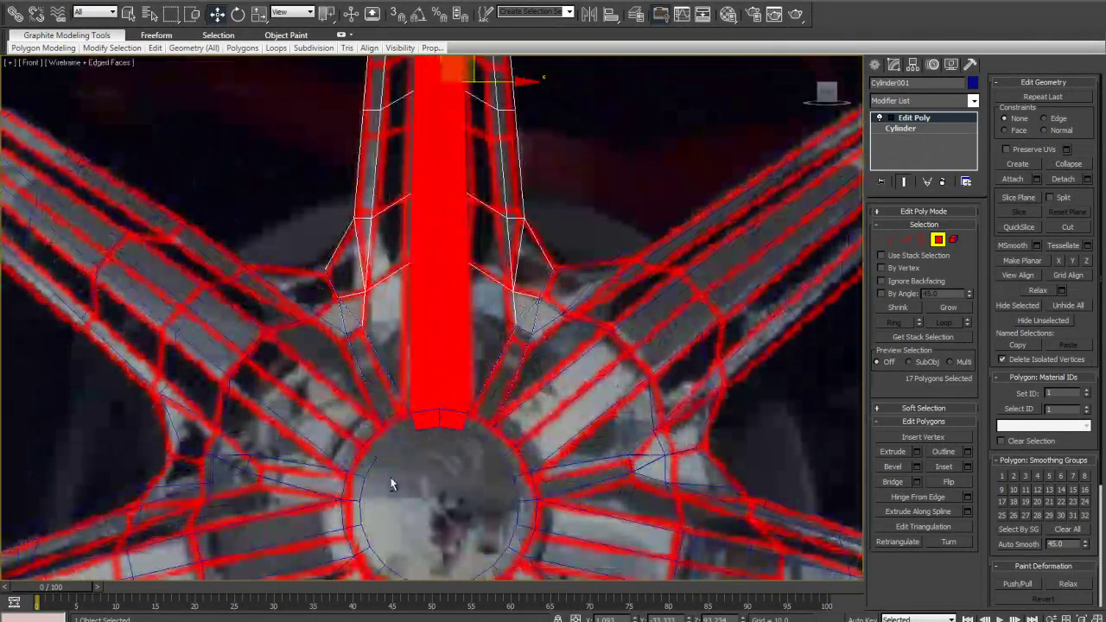
pyautogui.press('F3')
pyautogui.moveTo(439, 185); pyautogui.dragTo(424, 372, button='middle')
pyautogui.scroll(-5, 422, 316)
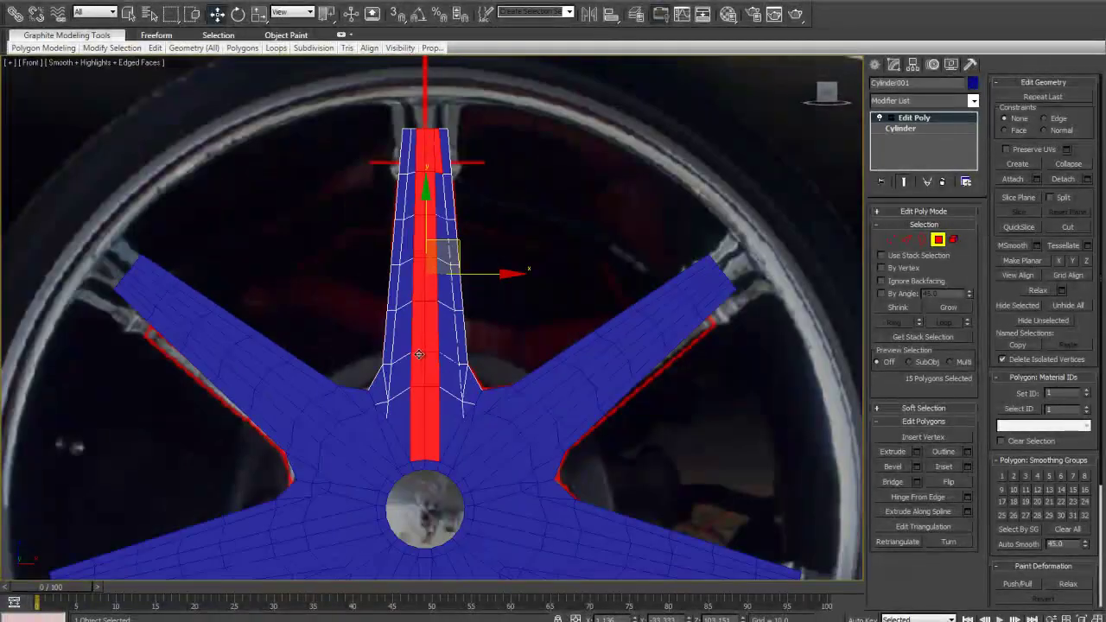
pyautogui.moveTo(416, 321); pyautogui.dragTo(406, 303, button='middle')
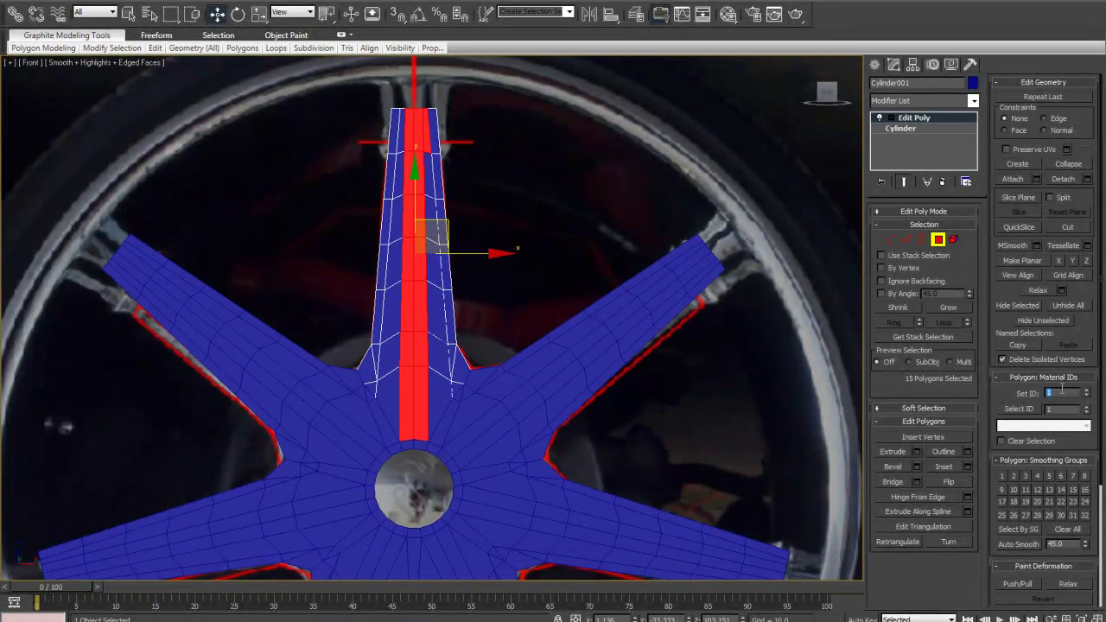
pyautogui.write('5')
pyautogui.press('Return')
# Invert the polygon selection on the top spoke and remove the hub ring from it
pyautogui.moveTo(422, 272)
pyautogui.mouseDown(button='middle')
pyautogui.moveTo(457, 268)
pyautogui.moveTo(484, 354)
pyautogui.moveTo(531, 222)
pyautogui.mouseUp(button='middle')
pyautogui.hotkey('ctrl', 'i')
pyautogui.scroll(2, 483, 332)
pyautogui.moveTo(485, 472); pyautogui.dragTo(461, 361, button='middle')
pyautogui.hotkey('alt', 'x')
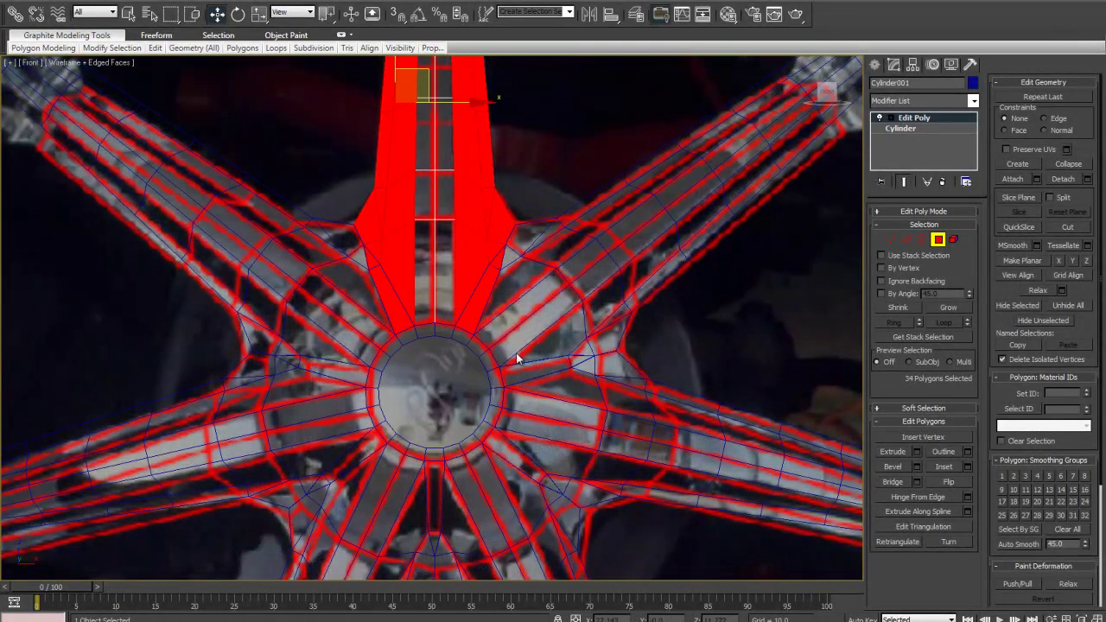
pyautogui.hotkey('alt', 'x')
# Deselect the outer edge polygons along the left side of the top spoke
pyautogui.moveTo(486, 288); pyautogui.dragTo(475, 424, button='middle')
pyautogui.scroll(2, 458, 432)
pyautogui.moveTo(424, 466); pyautogui.dragTo(469, 399, button='middle')
pyautogui.hotkey('alt', 'x')
pyautogui.moveTo(324, 444); pyautogui.dragTo(386, 310)
pyautogui.moveTo(495, 306); pyautogui.dragTo(487, 453, button='middle')
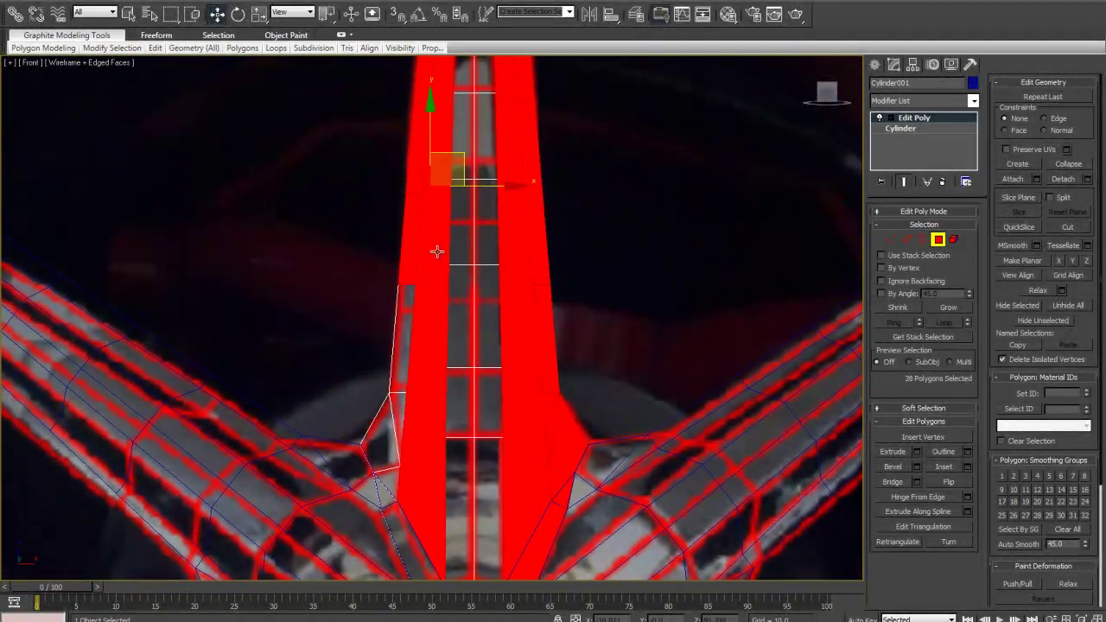
pyautogui.scroll(-3, 395, 316)
pyautogui.keyDown('alt'); pyautogui.moveTo(365, 291); pyautogui.dragTo(430, 430); pyautogui.keyUp('alt')
pyautogui.moveTo(388, 158); pyautogui.dragTo(443, 268)
# Deselect the outer edge polygons along the spoke's right side, keeping only the strips flanking the centre, and restore shaded display
pyautogui.moveTo(489, 362); pyautogui.dragTo(384, 330, button='middle')
pyautogui.keyDown('alt'); pyautogui.moveTo(429, 201); pyautogui.dragTo(429, 200); pyautogui.keyUp('alt')
pyautogui.moveTo(496, 377); pyautogui.dragTo(468, 257, button='middle')
pyautogui.keyDown('alt'); pyautogui.moveTo(482, 194); pyautogui.dragTo(474, 183); pyautogui.keyUp('alt')
pyautogui.keyDown('alt'); pyautogui.moveTo(414, 301); pyautogui.dragTo(414, 300); pyautogui.keyUp('alt')
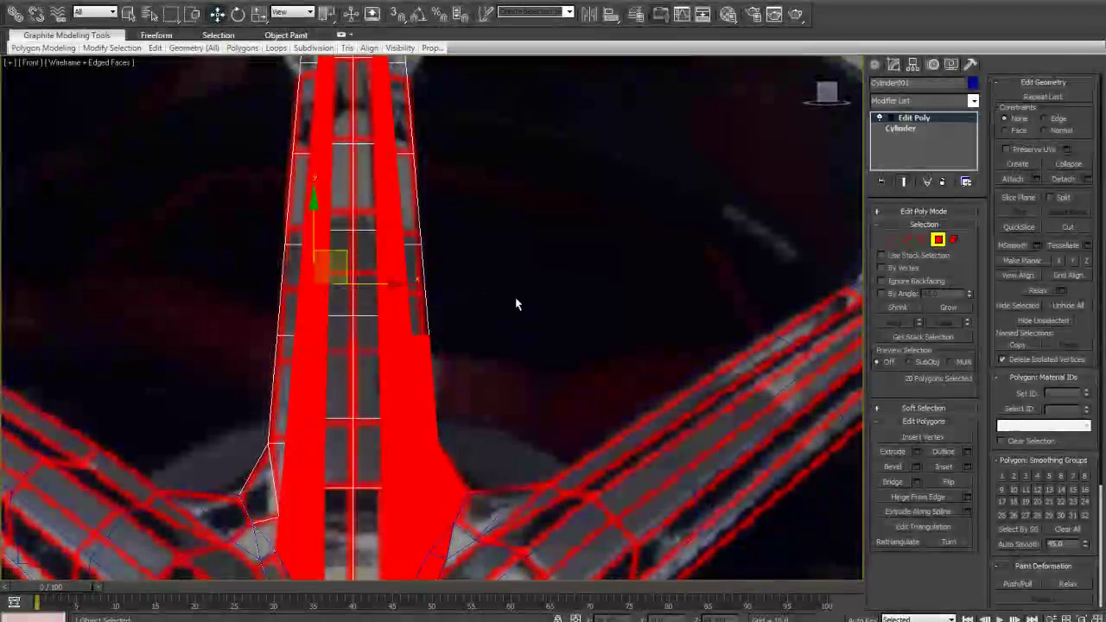
pyautogui.moveTo(434, 464); pyautogui.dragTo(448, 340, button='middle')
pyautogui.scroll(2, 512, 338)
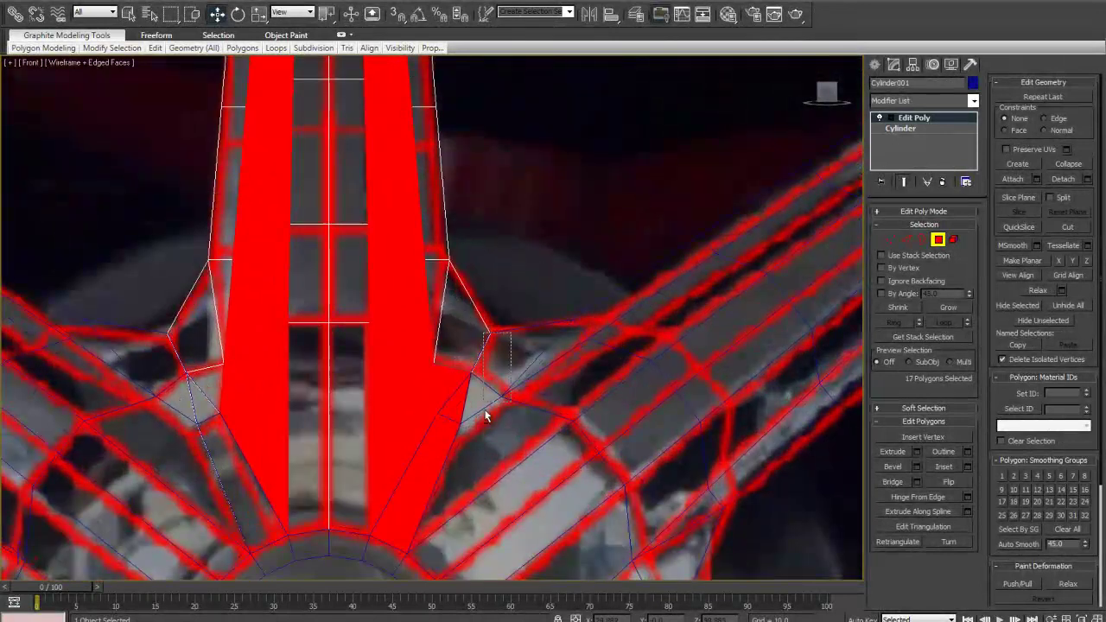
pyautogui.keyDown('alt'); pyautogui.moveTo(452, 454); pyautogui.dragTo(452, 454); pyautogui.keyUp('alt')
pyautogui.scroll(-8, 505, 343)
pyautogui.press('F3')
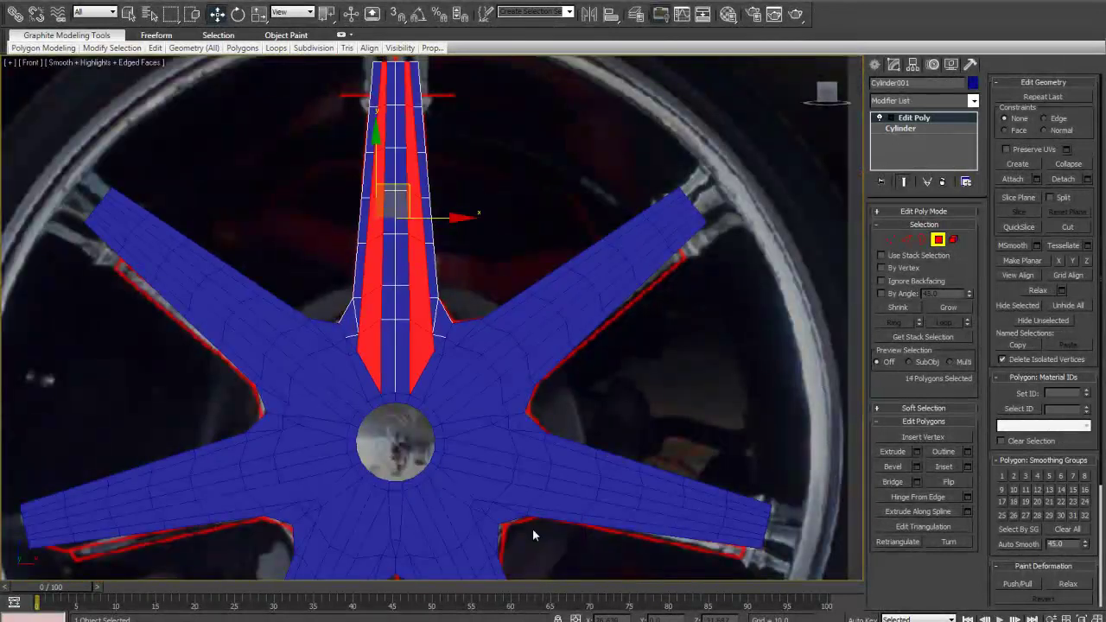
pyautogui.scroll(3, 375, 366)
pyautogui.scroll(-1, 388, 363)
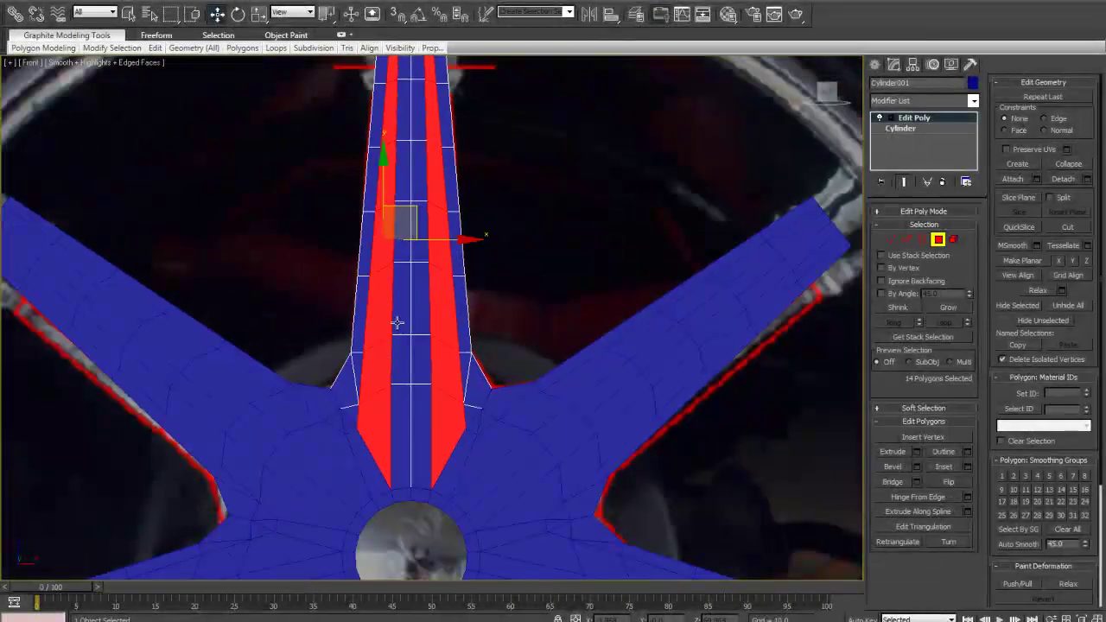
# Assign material ID 6 to the two strips flanking the top spoke's centre and check the centre strip by selecting ID 5
pyautogui.scroll(1, 423, 393)
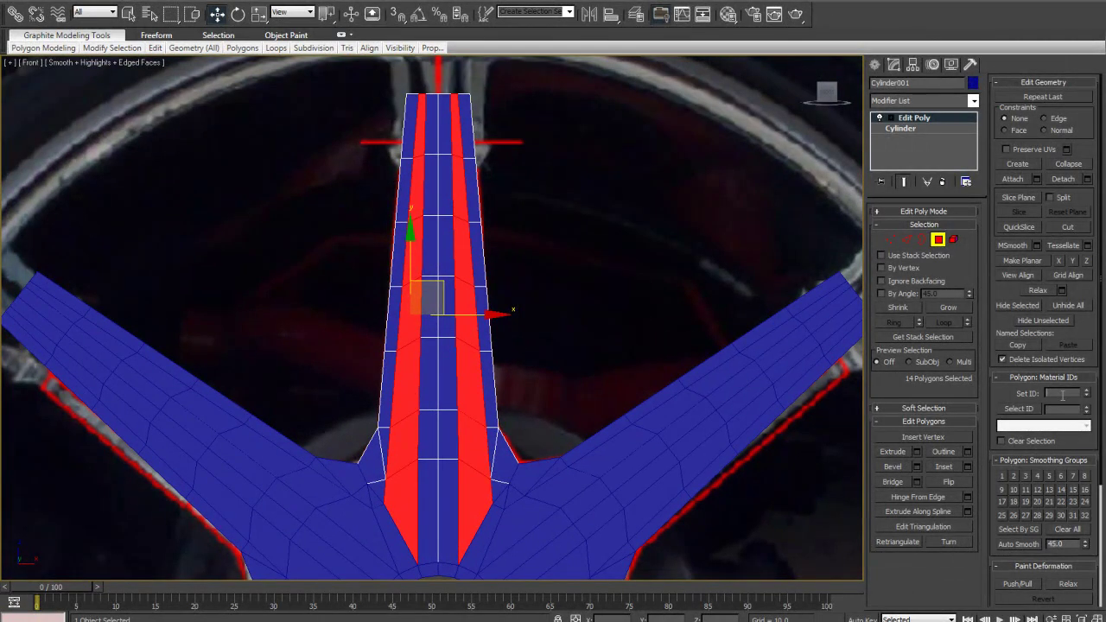
pyautogui.scroll(-4, 536, 392)
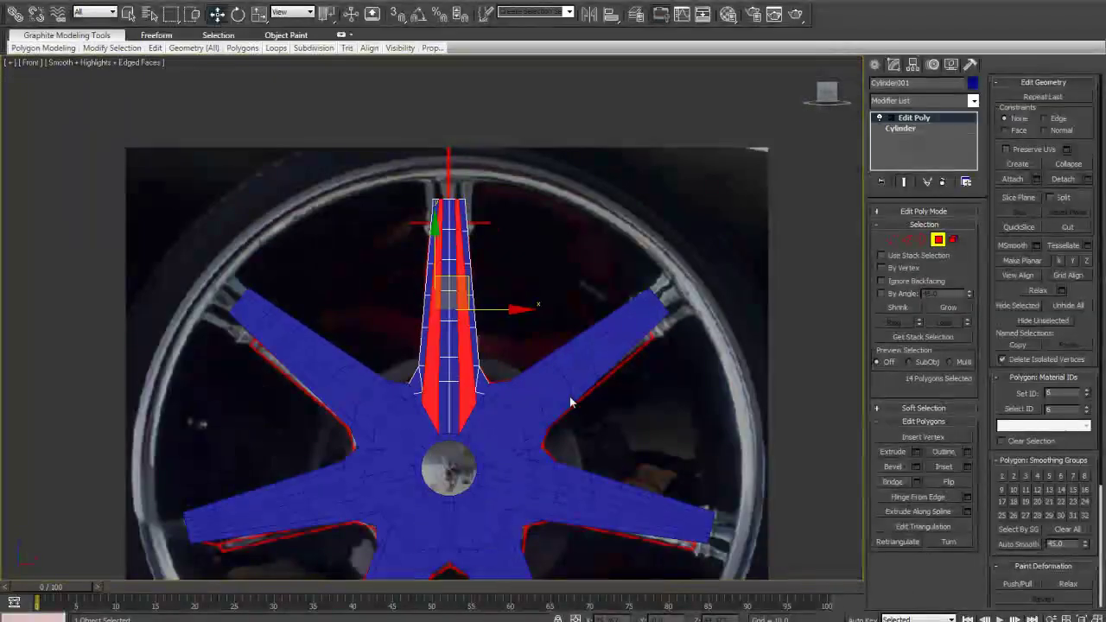
pyautogui.click(450, 425)
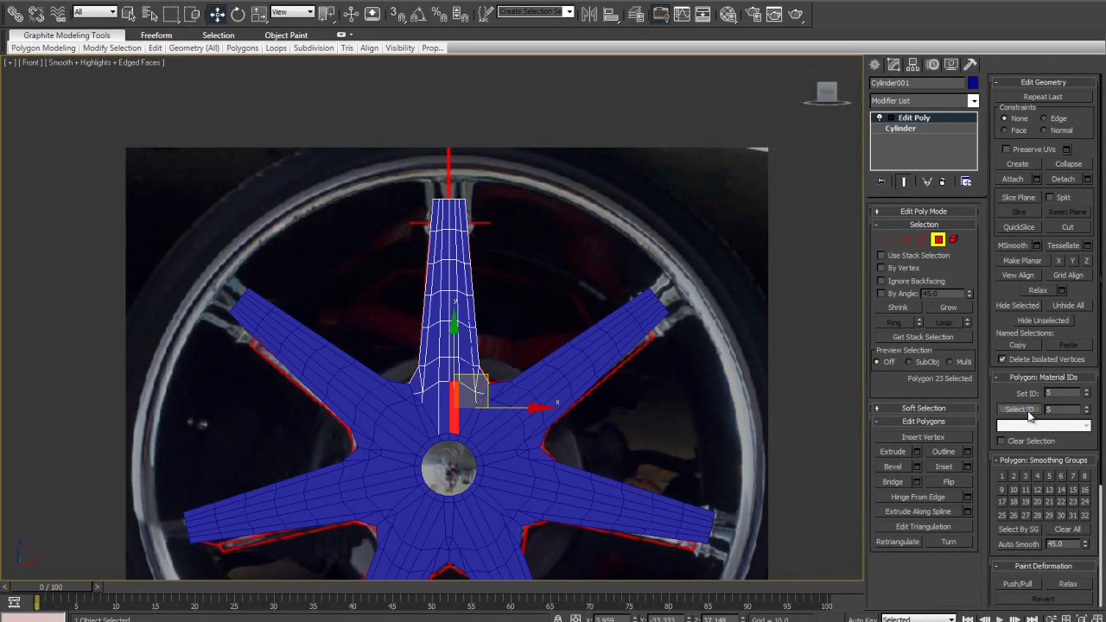
pyautogui.scroll(3, 529, 308)
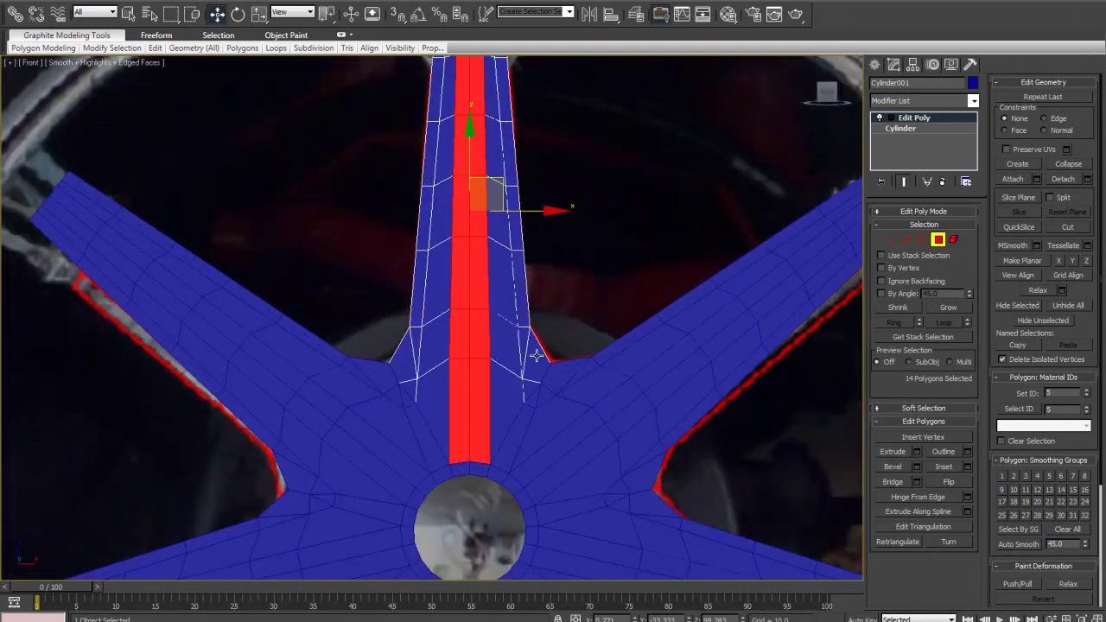
# Select the polygons with material ID 1 and inspect the selection along the top spoke's edges and around the hub
pyautogui.click(532, 354)
pyautogui.click(1017, 412)
pyautogui.moveTo(680, 342); pyautogui.dragTo(628, 256, button='middle')
pyautogui.press('F3')
pyautogui.moveTo(585, 406); pyautogui.dragTo(606, 329, button='middle')
pyautogui.scroll(2, 592, 349)
pyautogui.keyDown('alt'); pyautogui.moveTo(645, 527); pyautogui.dragTo(330, 323); pyautogui.keyUp('alt')
pyautogui.keyDown('alt'); pyautogui.moveTo(553, 460); pyautogui.dragTo(580, 406); pyautogui.keyUp('alt')
pyautogui.moveTo(601, 250); pyautogui.dragTo(606, 460, button='middle')
pyautogui.press('F3')
pyautogui.scroll(-2, 591, 403)
pyautogui.moveTo(564, 345)
pyautogui.mouseDown(button='middle')
pyautogui.moveTo(536, 339)
pyautogui.moveTo(553, 480)
pyautogui.moveTo(526, 279)
pyautogui.mouseUp(button='middle')
pyautogui.press('F3')
pyautogui.press('F3')
pyautogui.moveTo(502, 209)
pyautogui.mouseDown(button='middle')
pyautogui.moveTo(494, 420)
pyautogui.moveTo(529, 389)
pyautogui.moveTo(523, 277)
pyautogui.mouseUp(button='middle')
pyautogui.scroll(-4, 545, 335)
pyautogui.scroll(2, 523, 277)
pyautogui.press('F3')
pyautogui.scroll(2, 522, 277)
pyautogui.moveTo(476, 385); pyautogui.dragTo(505, 222, button='middle')
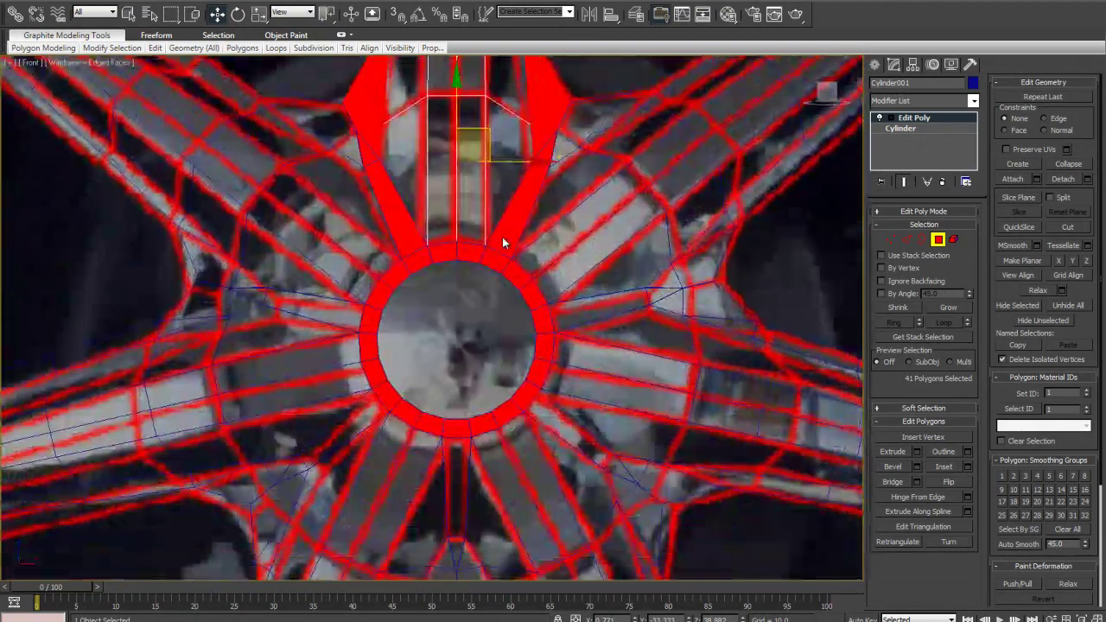
# Narrow the selection to the hub ring polygons, assign them material ID 4 and finish polygon editing
pyautogui.moveTo(607, 268); pyautogui.dragTo(607, 264)
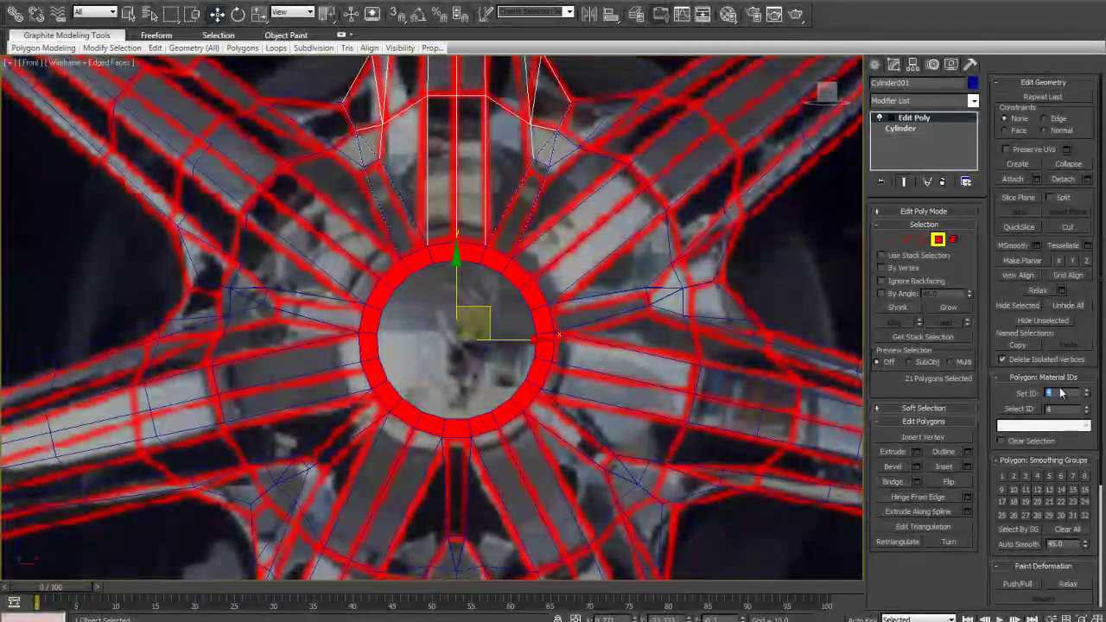
pyautogui.press('F3')
pyautogui.scroll(-5, 658, 297)
pyautogui.scroll(2, 629, 365)
pyautogui.scroll(-3, 579, 359)
pyautogui.click(937, 240)
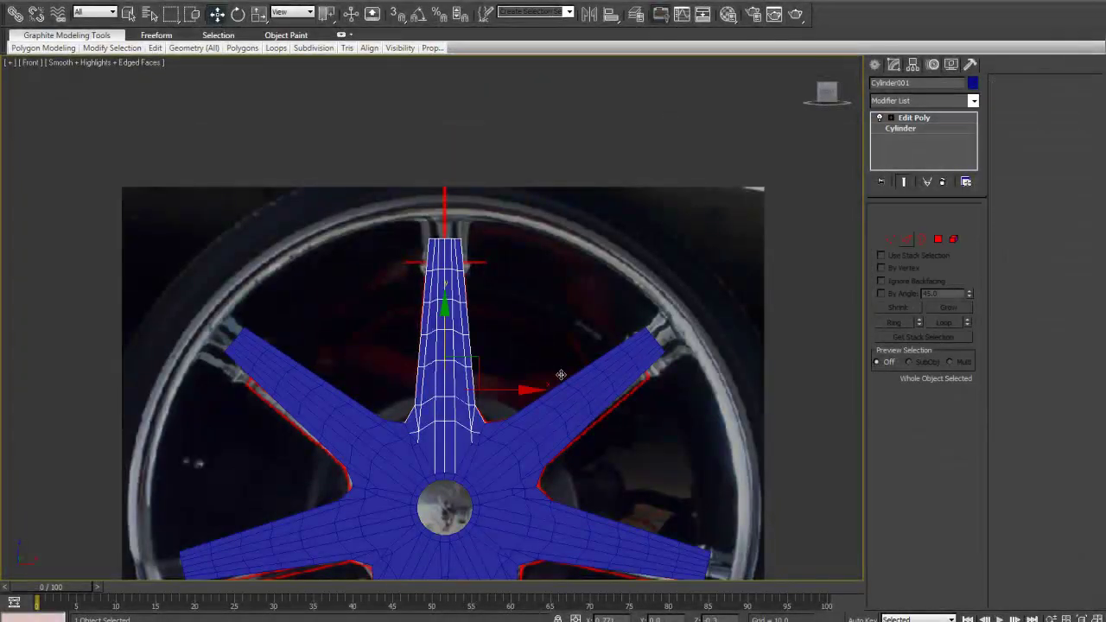
# Examine the rim's spokes in the perspective view
pyautogui.moveTo(487, 405); pyautogui.dragTo(506, 339, button='middle')
pyautogui.hotkey('alt', 'w')
pyautogui.moveTo(570, 440); pyautogui.dragTo(569, 384, button='middle')
pyautogui.hotkey('alt', 'w')
pyautogui.scroll(-2, 582, 398)
pyautogui.scroll(-2, 582, 398)
pyautogui.scroll(3, 584, 399)
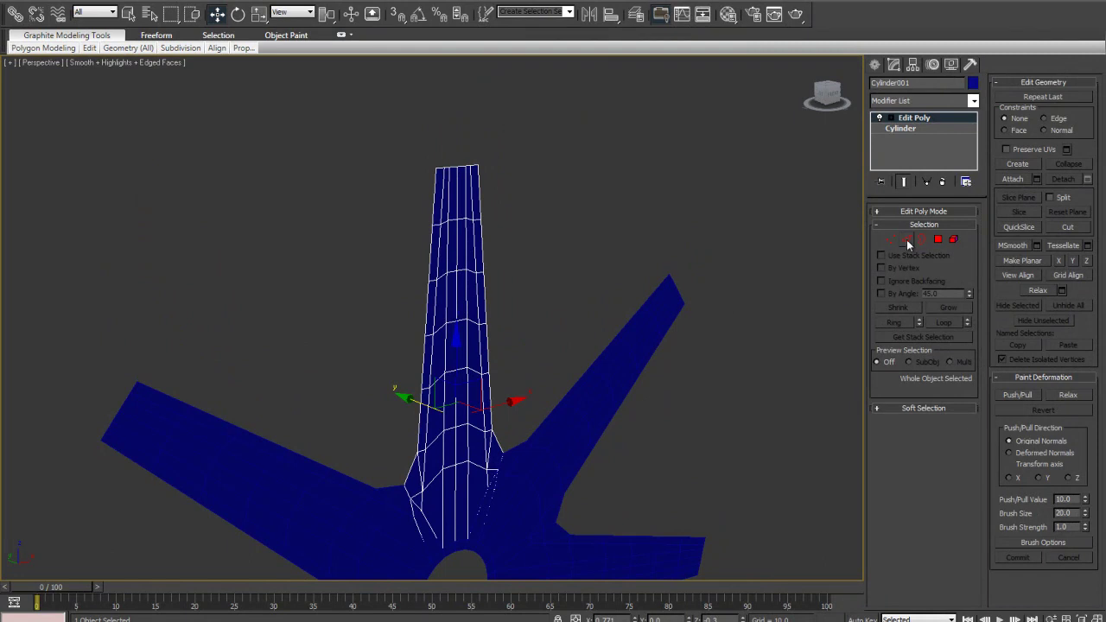
# Try to move two centre polygons near the base of the top spoke along the Y axis
pyautogui.click(937, 239)
pyautogui.keyDown('alt'); pyautogui.moveTo(540, 427); pyautogui.dragTo(469, 390, button='middle'); pyautogui.keyUp('alt')
pyautogui.hotkey('alt', 'w')
pyautogui.click(513, 284)
pyautogui.hotkey('alt', 'w')
pyautogui.moveTo(496, 329); pyautogui.dragTo(551, 271, button='middle')
pyautogui.scroll(3, 551, 270)
pyautogui.press('F3')
pyautogui.moveTo(418, 372); pyautogui.dragTo(526, 254, button='middle')
pyautogui.scroll(2, 526, 254)
pyautogui.click(440, 316)
pyautogui.moveTo(508, 333)
pyautogui.mouseDown(button='middle')
pyautogui.moveTo(468, 340)
pyautogui.moveTo(515, 367)
pyautogui.moveTo(480, 377)
pyautogui.mouseUp(button='middle')
pyautogui.press('p')
pyautogui.press('z')
pyautogui.press('F3')
pyautogui.scroll(-5, 510, 367)
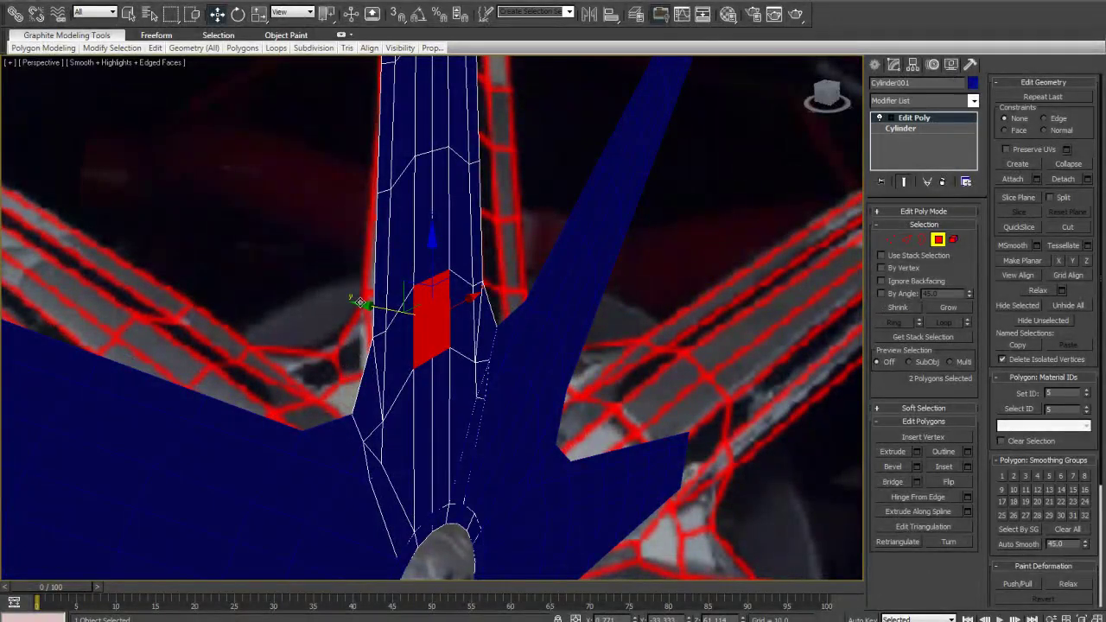
pyautogui.keyDown('alt'); pyautogui.moveTo(361, 302); pyautogui.dragTo(393, 305, button='middle'); pyautogui.keyUp('alt')
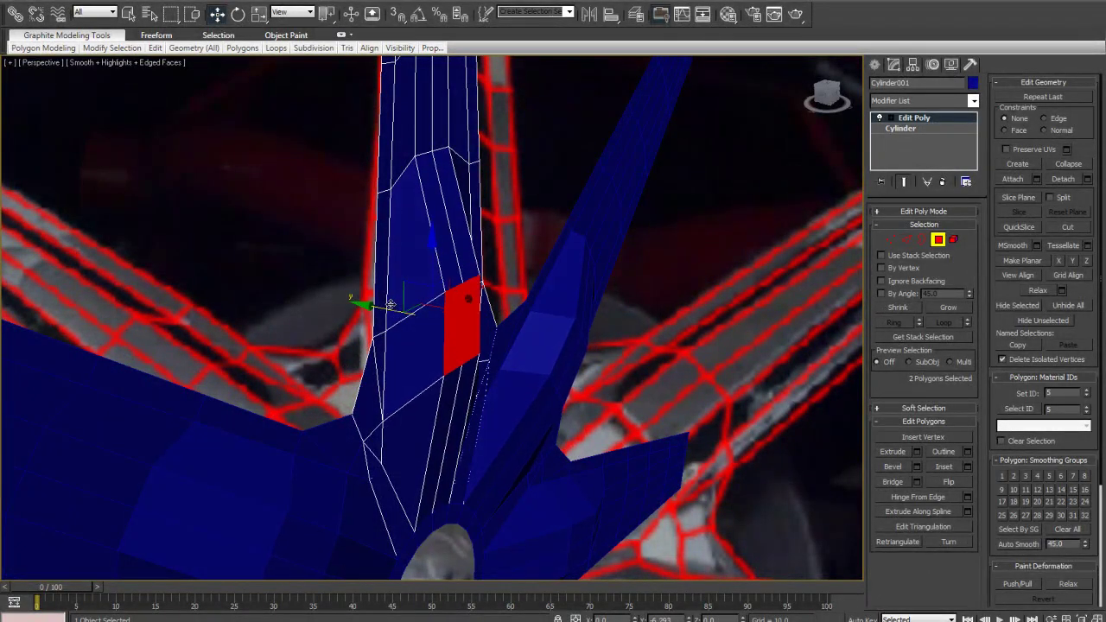
# Select the top spoke's centre strip above its base and move it toward the rim's front along the Y axis
pyautogui.keyDown('alt'); pyautogui.moveTo(565, 365); pyautogui.dragTo(426, 325, button='middle'); pyautogui.keyUp('alt')
pyautogui.keyDown('alt'); pyautogui.moveTo(429, 473); pyautogui.dragTo(451, 355, button='middle'); pyautogui.keyUp('alt')
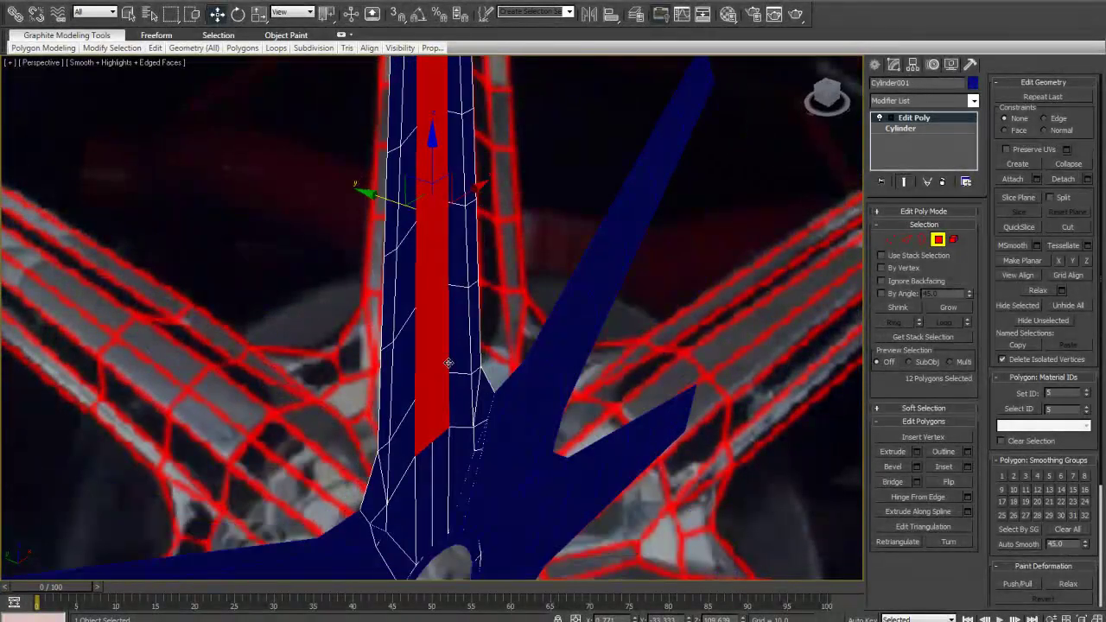
pyautogui.keyDown('alt'); pyautogui.moveTo(432, 431); pyautogui.dragTo(430, 414, button='middle'); pyautogui.keyUp('alt')
pyautogui.moveTo(386, 178); pyautogui.dragTo(404, 178)
pyautogui.keyDown('alt'); pyautogui.moveTo(407, 177); pyautogui.dragTo(422, 291, button='middle'); pyautogui.keyUp('alt')
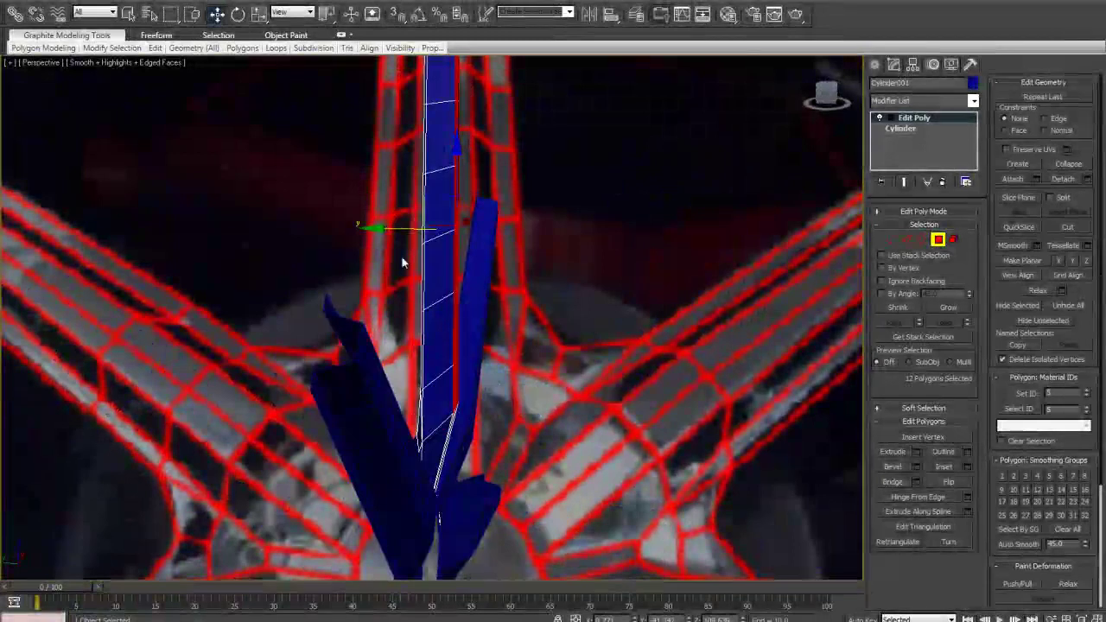
pyautogui.keyDown('alt'); pyautogui.moveTo(376, 226); pyautogui.dragTo(802, 339, button='middle'); pyautogui.keyUp('alt')
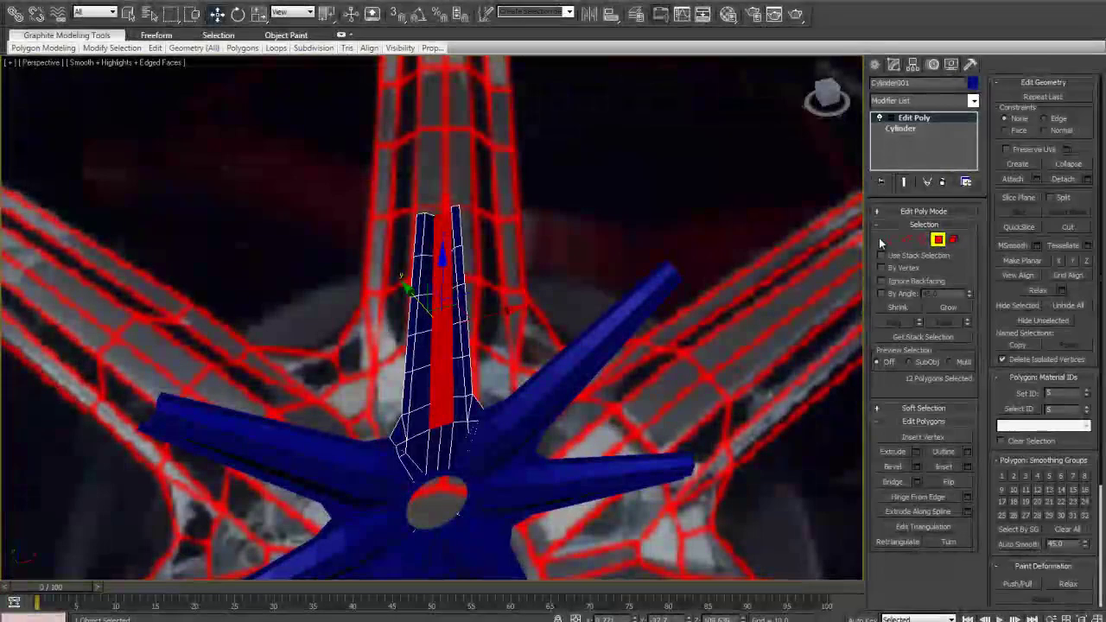
# Select the 38 vertices along the top spoke's rear edges and move them back along Y to deepen the spoke
pyautogui.click(890, 239)
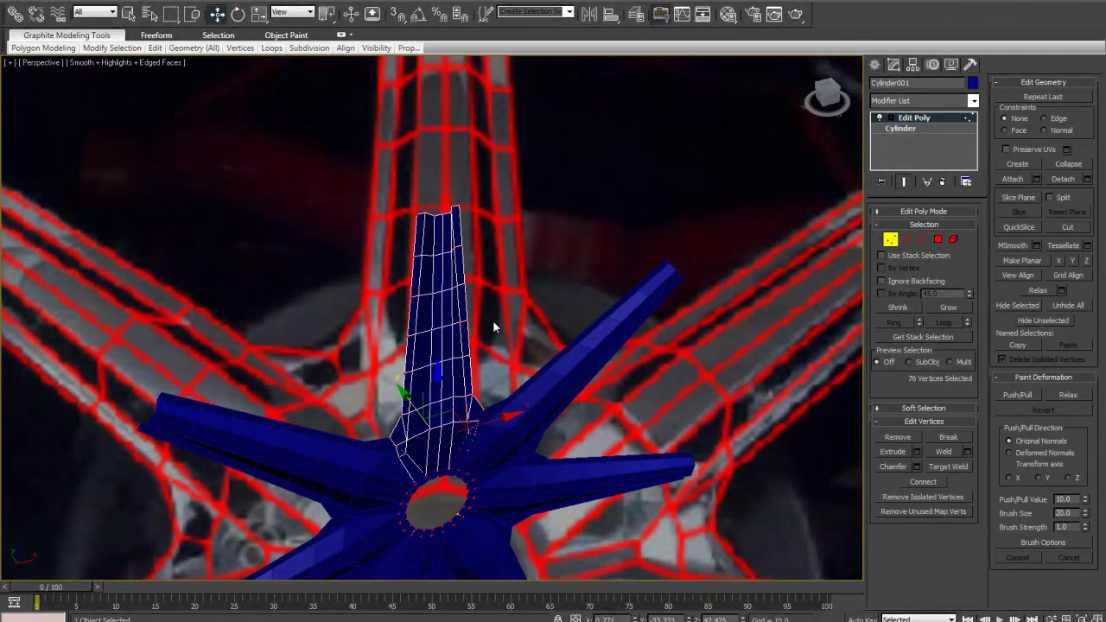
pyautogui.scroll(3, 509, 290)
pyautogui.keyDown('alt'); pyautogui.moveTo(539, 355); pyautogui.dragTo(549, 471, button='middle'); pyautogui.keyUp('alt')
pyautogui.moveTo(279, 385); pyautogui.dragTo(567, 587)
pyautogui.keyDown('alt'); pyautogui.moveTo(410, 363); pyautogui.dragTo(385, 324, button='middle'); pyautogui.keyUp('alt')
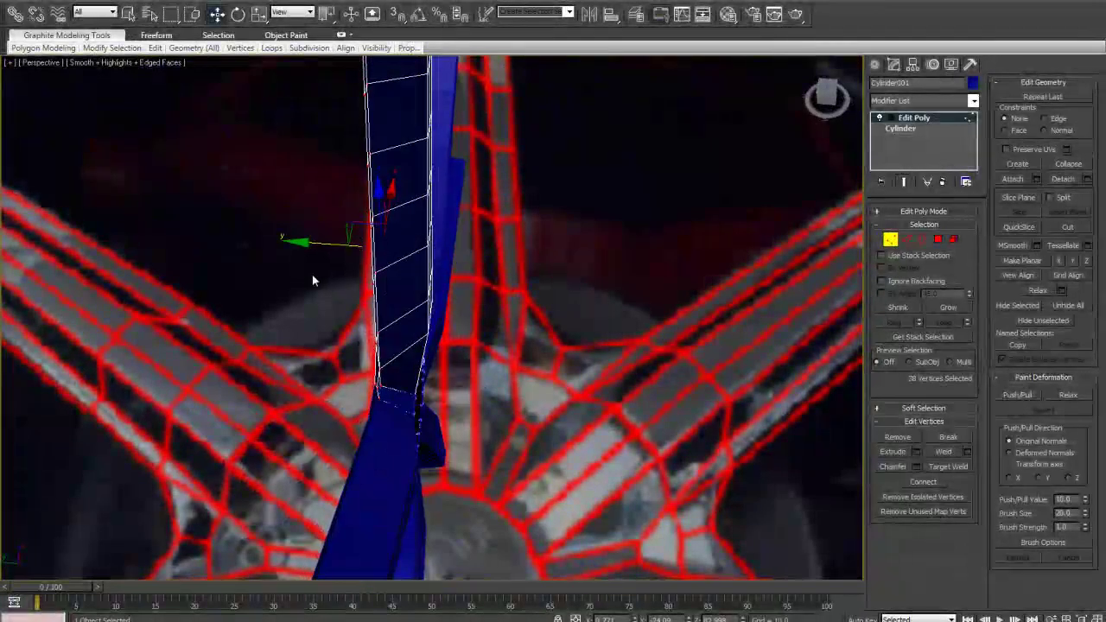
pyautogui.keyDown('alt'); pyautogui.moveTo(513, 373); pyautogui.dragTo(459, 323, button='middle'); pyautogui.keyUp('alt')
pyautogui.scroll(3, 459, 323)
pyautogui.scroll(-5, 458, 323)
pyautogui.keyDown('alt'); pyautogui.moveTo(513, 448); pyautogui.dragTo(443, 485, button='middle'); pyautogui.keyUp('alt')
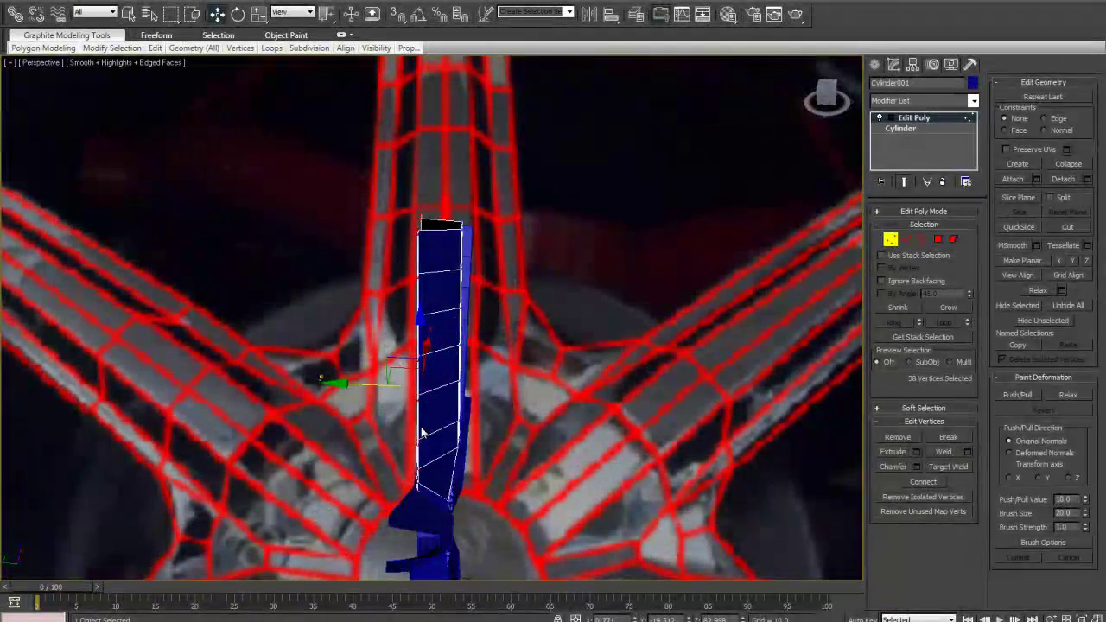
pyautogui.keyDown('alt'); pyautogui.moveTo(480, 356); pyautogui.dragTo(533, 316, button='middle'); pyautogui.keyUp('alt')
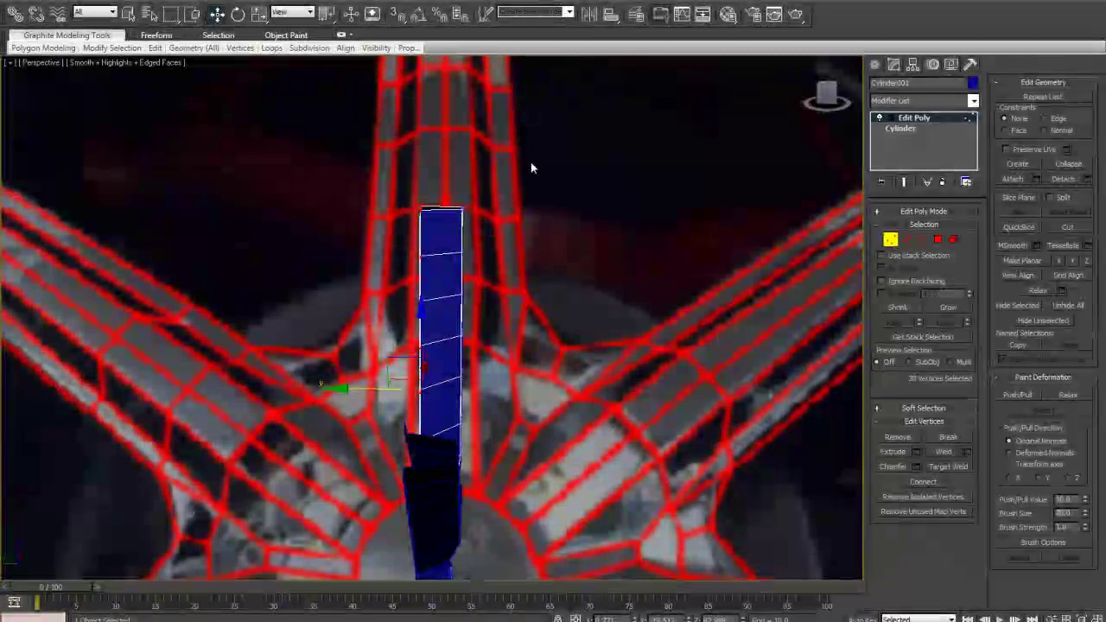
# Reduce the vertex selection to the 18 vertices along the top spoke's raised centre strip, undoing the stray change
pyautogui.keyDown('alt'); pyautogui.moveTo(450, 550); pyautogui.dragTo(458, 392, button='middle'); pyautogui.keyUp('alt')
pyautogui.keyDown('alt'); pyautogui.moveTo(286, 355); pyautogui.dragTo(284, 353); pyautogui.keyUp('alt')
pyautogui.moveTo(387, 319); pyautogui.dragTo(383, 402, button='middle')
pyautogui.hotkey('alt', 'w')
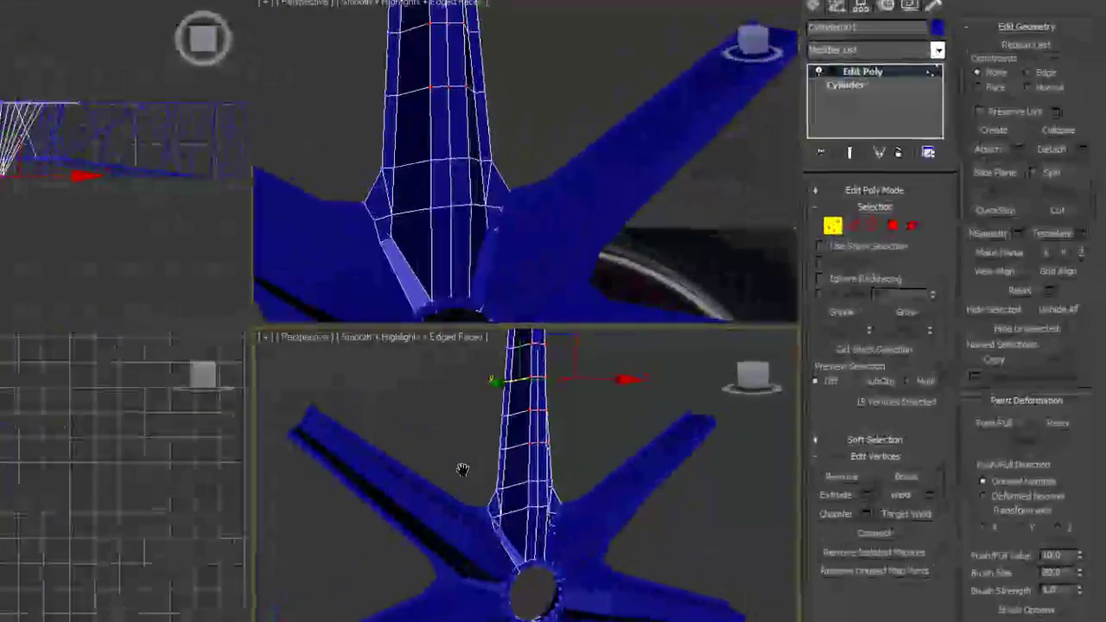
pyautogui.hotkey('alt', 'w')
pyautogui.moveTo(594, 430); pyautogui.dragTo(493, 459, button='middle')
pyautogui.keyDown('alt'); pyautogui.moveTo(301, 510); pyautogui.dragTo(340, 527, button='middle'); pyautogui.keyUp('alt')
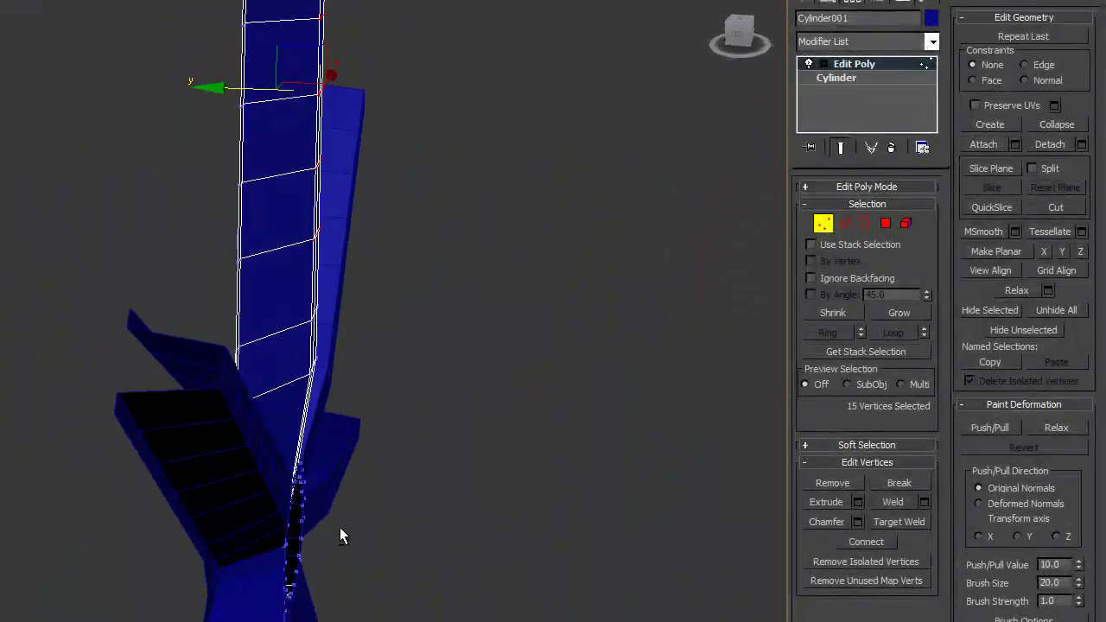
pyautogui.moveTo(354, 393); pyautogui.dragTo(347, 386, button='middle')
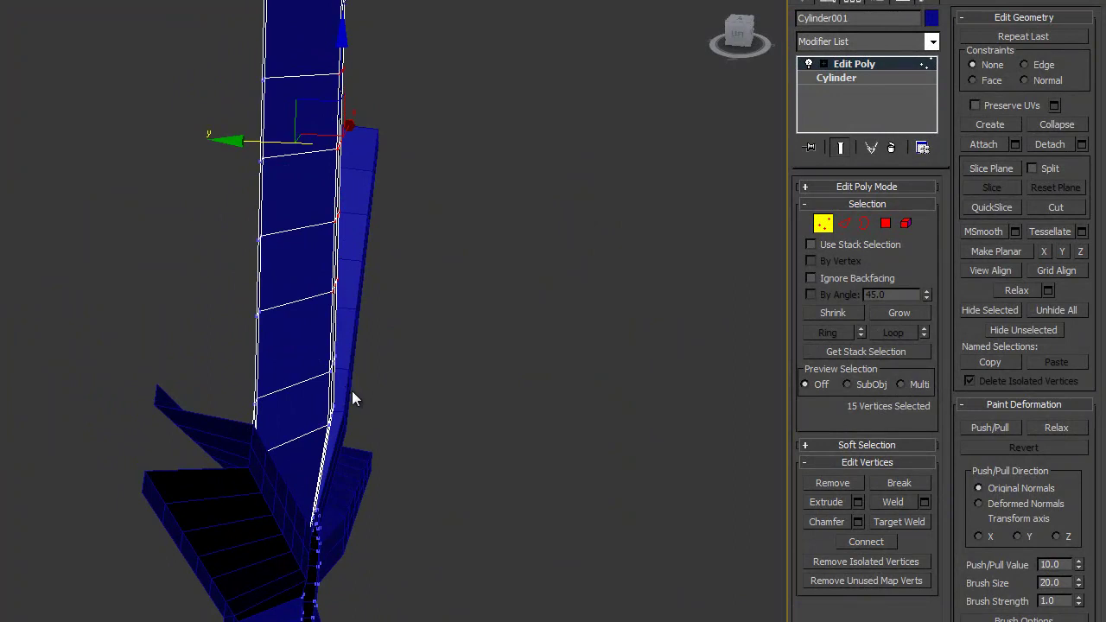
pyautogui.keyDown('ctrl'); pyautogui.moveTo(314, 365); pyautogui.dragTo(406, 404); pyautogui.keyUp('ctrl')
pyautogui.moveTo(430, 409)
pyautogui.keyDown('alt'); pyautogui.mouseDown(button='middle')
pyautogui.moveTo(393, 409)
pyautogui.moveTo(410, 402)
pyautogui.mouseUp(button='middle'); pyautogui.keyUp('alt')
pyautogui.moveTo(302, 306); pyautogui.dragTo(368, 441, button='middle')
pyautogui.press('F3')
pyautogui.press('F3')
pyautogui.moveTo(215, 338); pyautogui.dragTo(337, 375)
pyautogui.hotkey('ctrl', 'z')
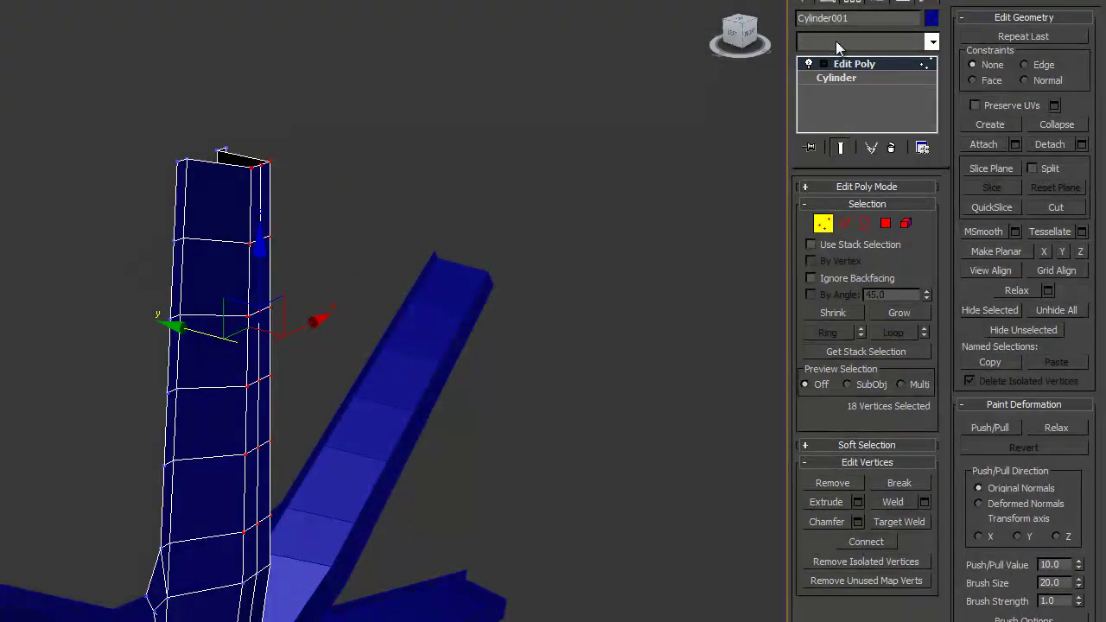
# Apply an FFD 2x2x2 modifier to the selected centre strip vertices and enter its Control Points level
pyautogui.click(835, 41)
pyautogui.click(846, 68)
pyautogui.click(823, 65)
pyautogui.click(869, 79)
pyautogui.keyDown('alt'); pyautogui.moveTo(104, 320); pyautogui.dragTo(191, 322, button='middle'); pyautogui.keyUp('alt')
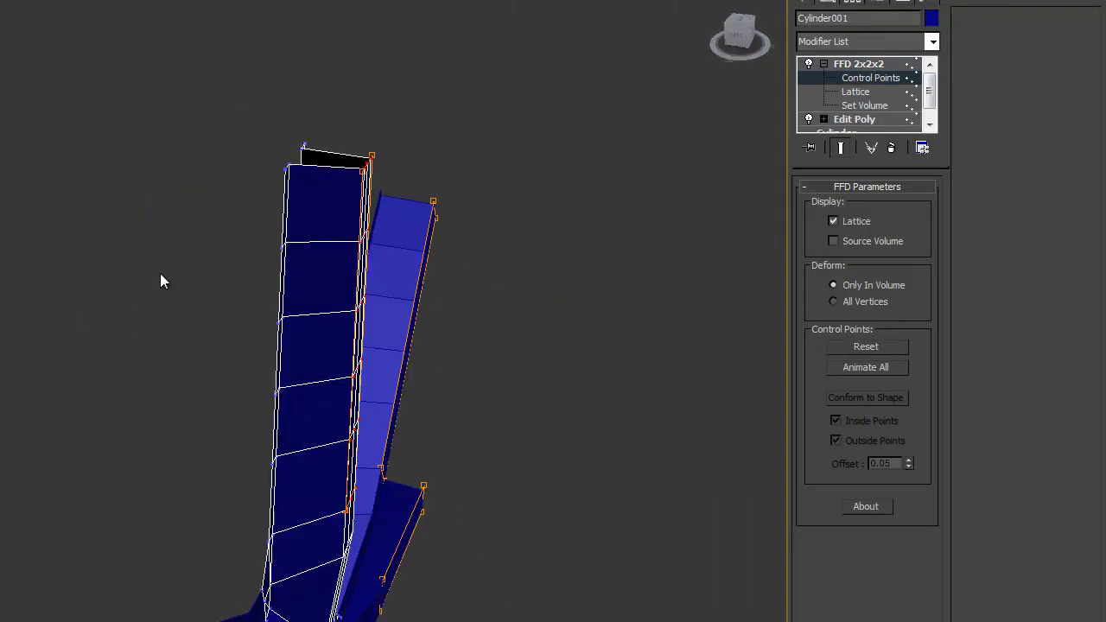
# Pull the FFD lattice's control points at the spoke tip far back along Y to slope the centre strip
pyautogui.keyDown('alt'); pyautogui.moveTo(450, 141); pyautogui.dragTo(352, 206, button='middle'); pyautogui.keyUp('alt')
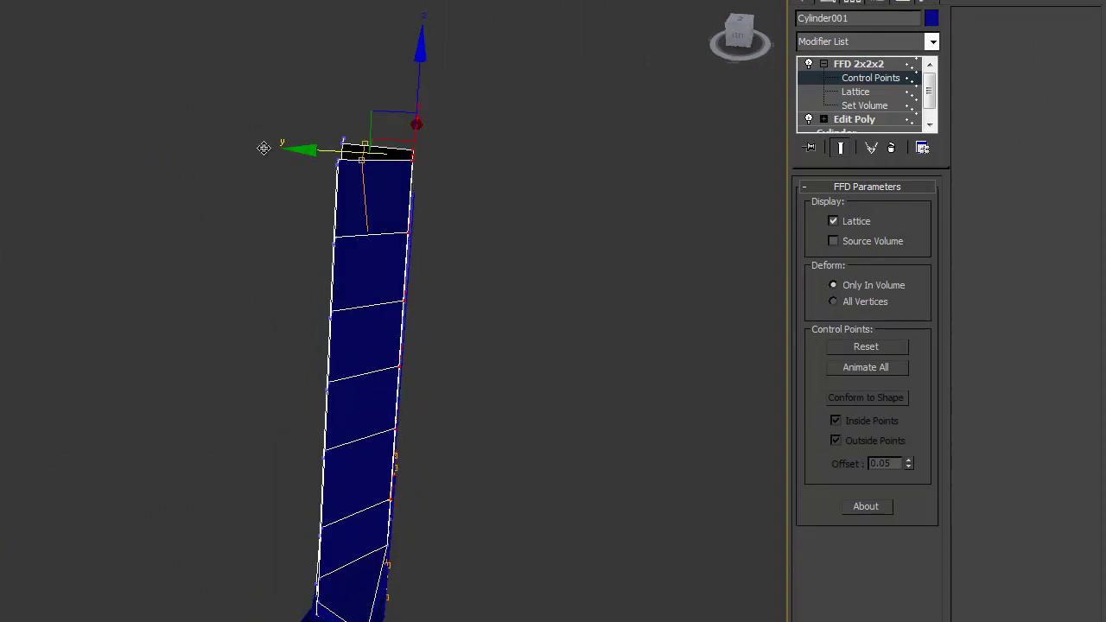
pyautogui.moveTo(196, 146); pyautogui.dragTo(12, 228)
pyautogui.scroll(-3, 197, 312)
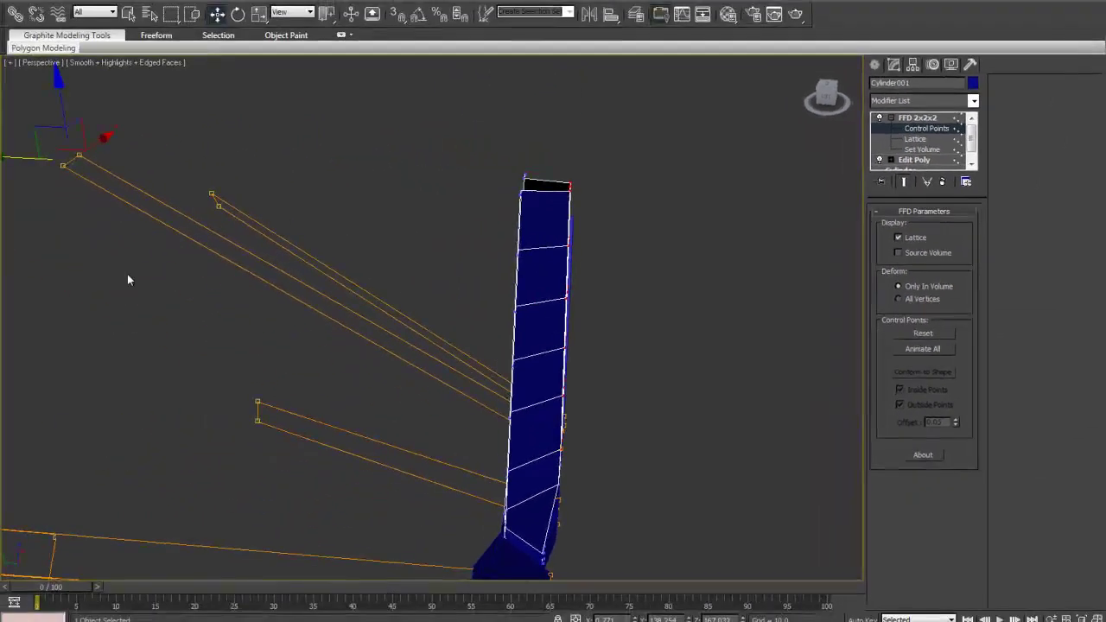
pyautogui.scroll(-3, 413, 312)
pyautogui.moveTo(268, 291); pyautogui.dragTo(2, 278)
pyautogui.scroll(3, 432, 356)
pyautogui.keyDown('alt'); pyautogui.moveTo(432, 356); pyautogui.dragTo(610, 311, button='middle'); pyautogui.keyUp('alt')
pyautogui.scroll(-4, 429, 285)
pyautogui.scroll(-2, 403, 242)
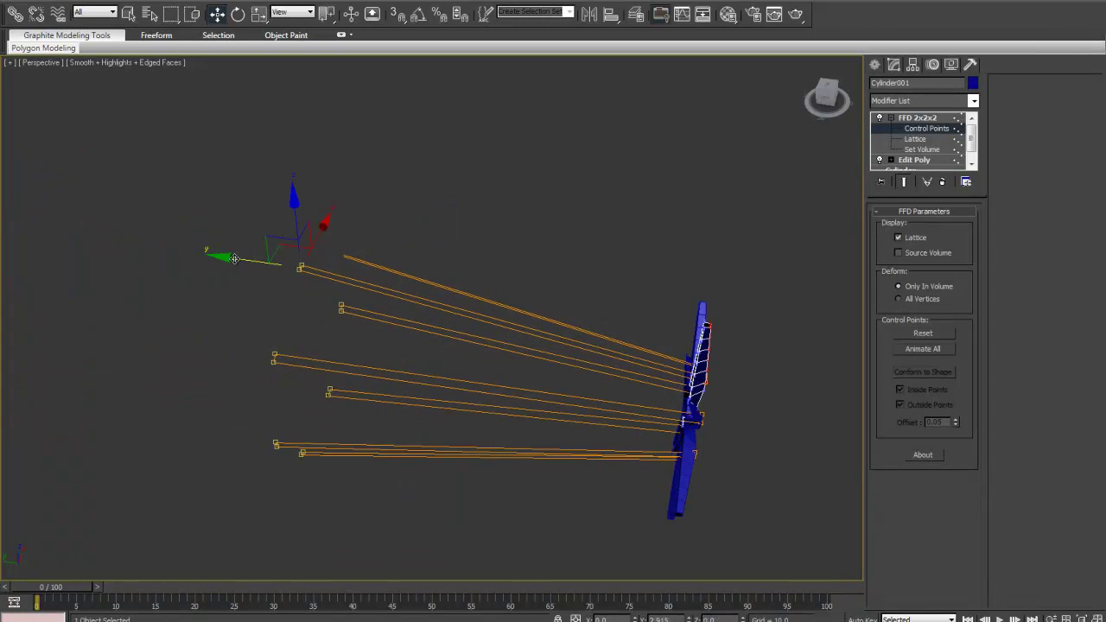
pyautogui.moveTo(236, 258); pyautogui.dragTo(176, 254)
pyautogui.moveTo(738, 374); pyautogui.dragTo(499, 341, button='middle')
pyautogui.scroll(4, 531, 359)
pyautogui.scroll(-2, 559, 376)
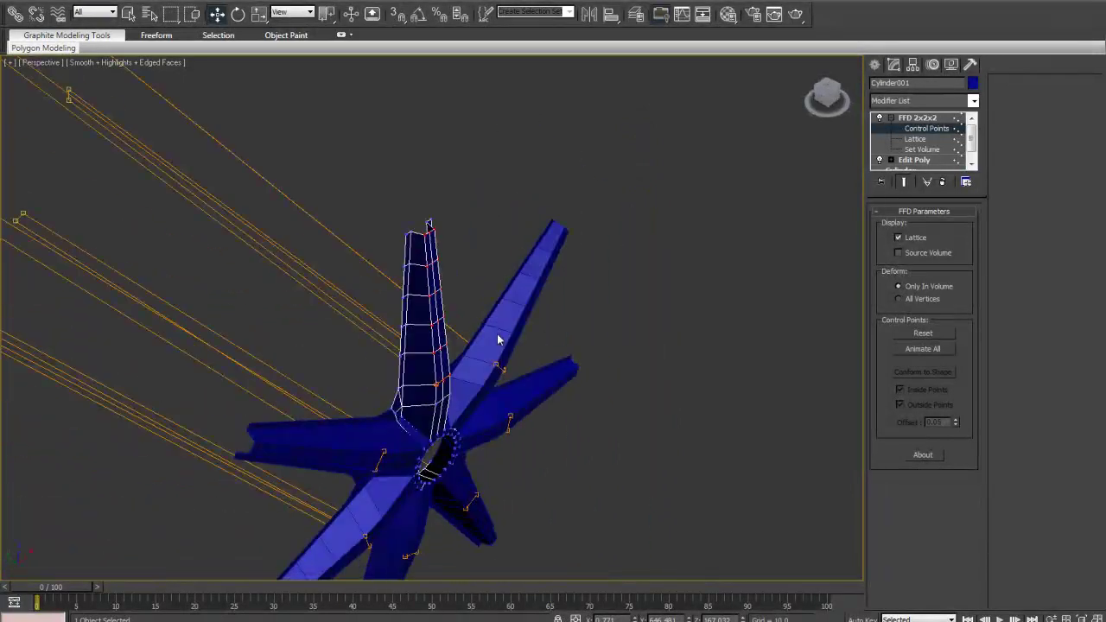
# Add an Edit Poly modifier above the FFD 2x2x2 and enter vertex editing
pyautogui.click(919, 101)
pyautogui.scroll(-5, 890, 155)
pyautogui.click(890, 145)
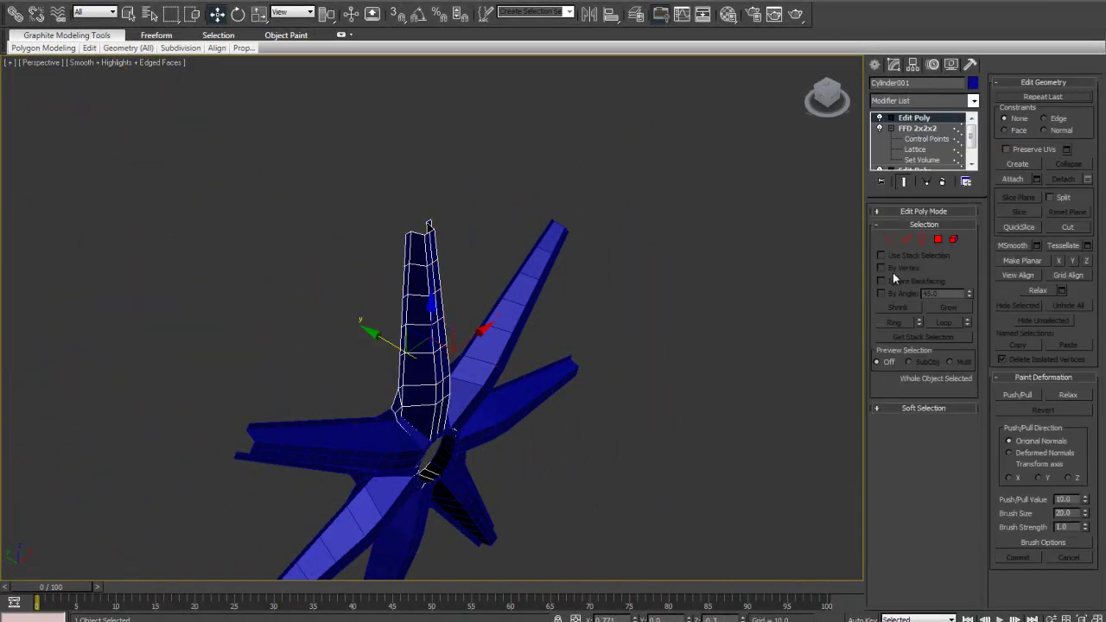
pyautogui.press('1')
# Try to move the 38 vertices along the top spoke's rear edges forward along the Y axis
pyautogui.keyDown('alt'); pyautogui.moveTo(501, 270); pyautogui.dragTo(543, 264, button='middle'); pyautogui.keyUp('alt')
pyautogui.hotkey('alt', 'x')
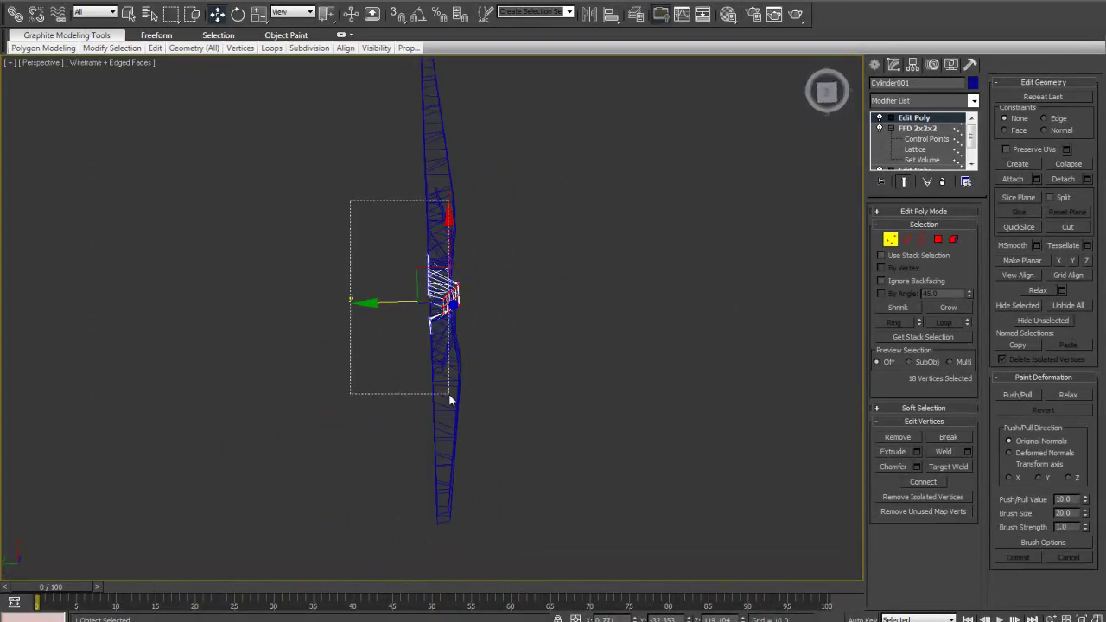
pyautogui.moveTo(442, 398); pyautogui.dragTo(435, 394)
pyautogui.scroll(4, 449, 388)
pyautogui.moveTo(449, 387)
pyautogui.keyDown('alt'); pyautogui.mouseDown(button='middle')
pyautogui.moveTo(476, 368)
pyautogui.moveTo(434, 309)
pyautogui.moveTo(469, 375)
pyautogui.moveTo(437, 316)
pyautogui.moveTo(466, 364)
pyautogui.moveTo(394, 274)
pyautogui.mouseUp(button='middle'); pyautogui.keyUp('alt')
pyautogui.hotkey('alt', 'x')
pyautogui.moveTo(393, 261); pyautogui.dragTo(403, 262)
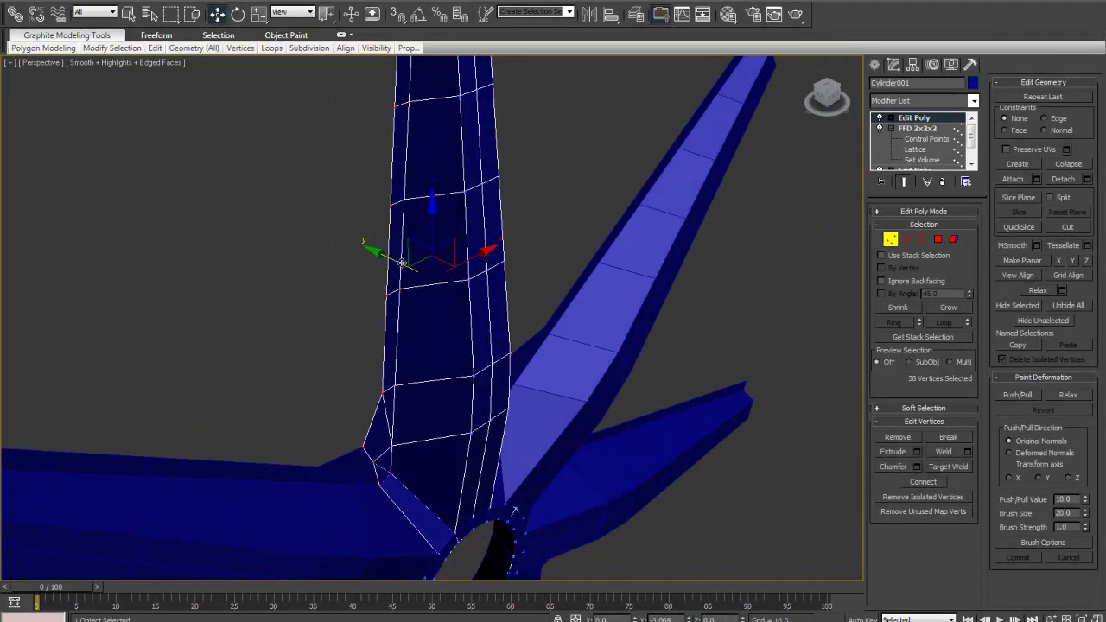
pyautogui.scroll(-5, 537, 392)
pyautogui.moveTo(538, 392)
pyautogui.keyDown('alt'); pyautogui.mouseDown(button='middle')
pyautogui.moveTo(390, 337)
pyautogui.moveTo(385, 383)
pyautogui.moveTo(558, 393)
pyautogui.mouseUp(button='middle'); pyautogui.keyUp('alt')
pyautogui.scroll(5, 558, 398)
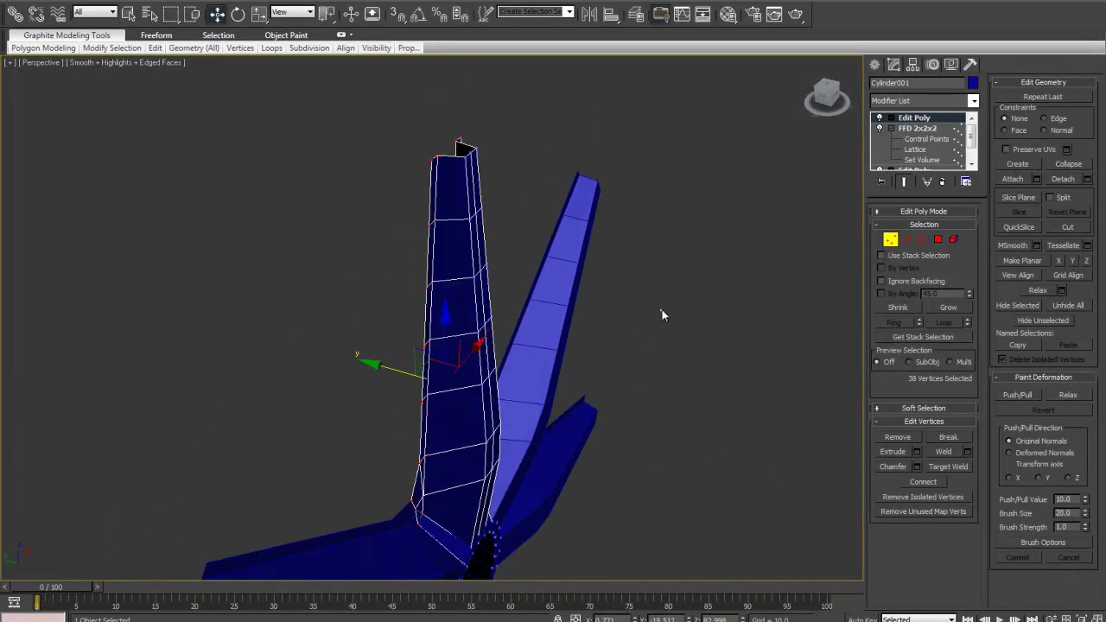
# Clear the vertex selection and compare the spoke and hub mesh with the reference image in the front view
pyautogui.moveTo(588, 328); pyautogui.dragTo(551, 278, button='middle')
pyautogui.keyDown('alt'); pyautogui.moveTo(563, 366); pyautogui.dragTo(539, 308, button='middle'); pyautogui.keyUp('alt')
pyautogui.hotkey('alt', 'w')
pyautogui.keyDown('alt'); pyautogui.moveTo(552, 240); pyautogui.dragTo(500, 290, button='middle'); pyautogui.keyUp('alt')
pyautogui.hotkey('alt', 'w')
pyautogui.press('f')
pyautogui.press('F3')
pyautogui.scroll(4, 486, 311)
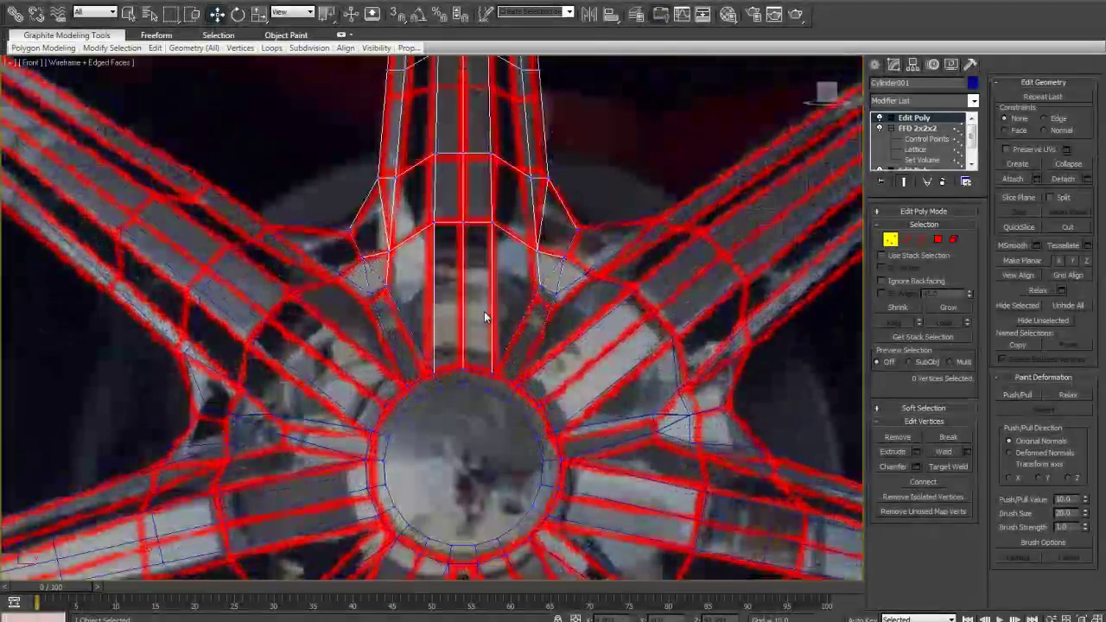
pyautogui.scroll(3, 435, 289)
pyautogui.press('F3')
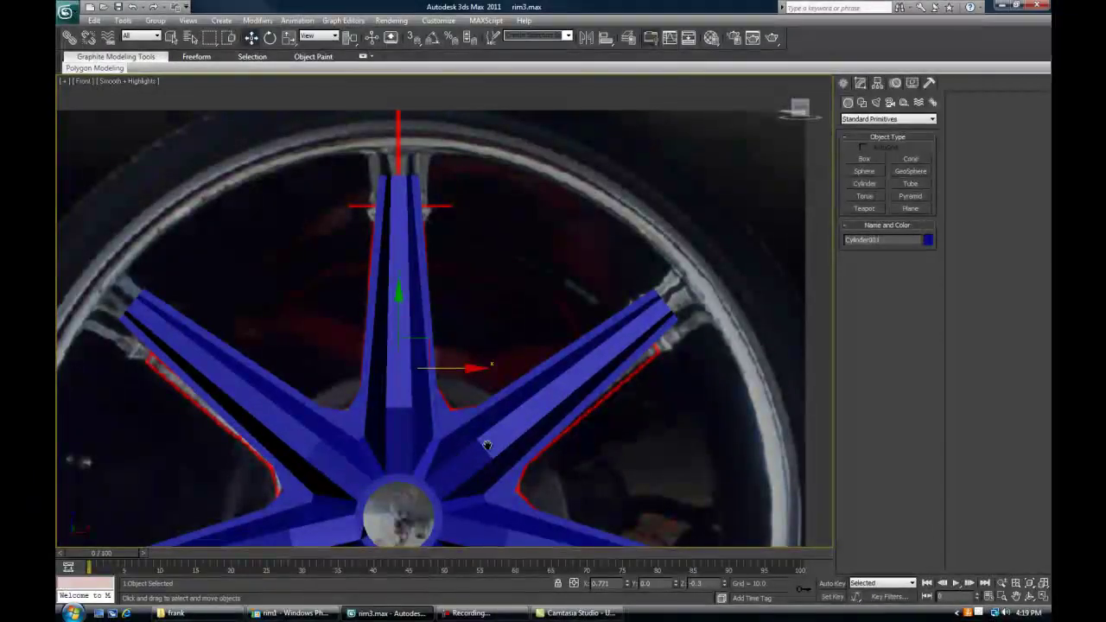
# Examine the hub ring and spoke bases in perspective wireframe, briefly checking the vertices of the upper Edit Poly
pyautogui.scroll(-3, 487, 445)
pyautogui.hotkey('alt', 'w')
pyautogui.hotkey('alt', 'w')
pyautogui.moveTo(546, 400)
pyautogui.keyDown('alt'); pyautogui.mouseDown(button='middle')
pyautogui.moveTo(474, 420)
pyautogui.moveTo(498, 408)
pyautogui.moveTo(510, 437)
pyautogui.moveTo(504, 358)
pyautogui.moveTo(556, 363)
pyautogui.moveTo(584, 393)
pyautogui.moveTo(553, 420)
pyautogui.moveTo(533, 352)
pyautogui.mouseUp(button='middle'); pyautogui.keyUp('alt')
pyautogui.press('F3')
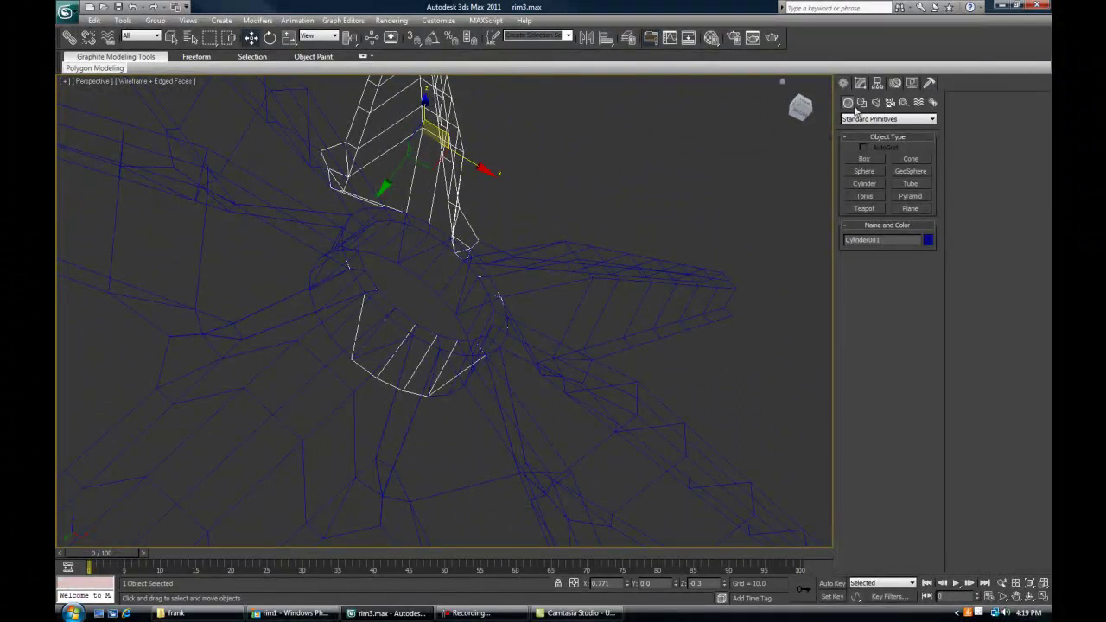
pyautogui.click(861, 84)
pyautogui.click(857, 241)
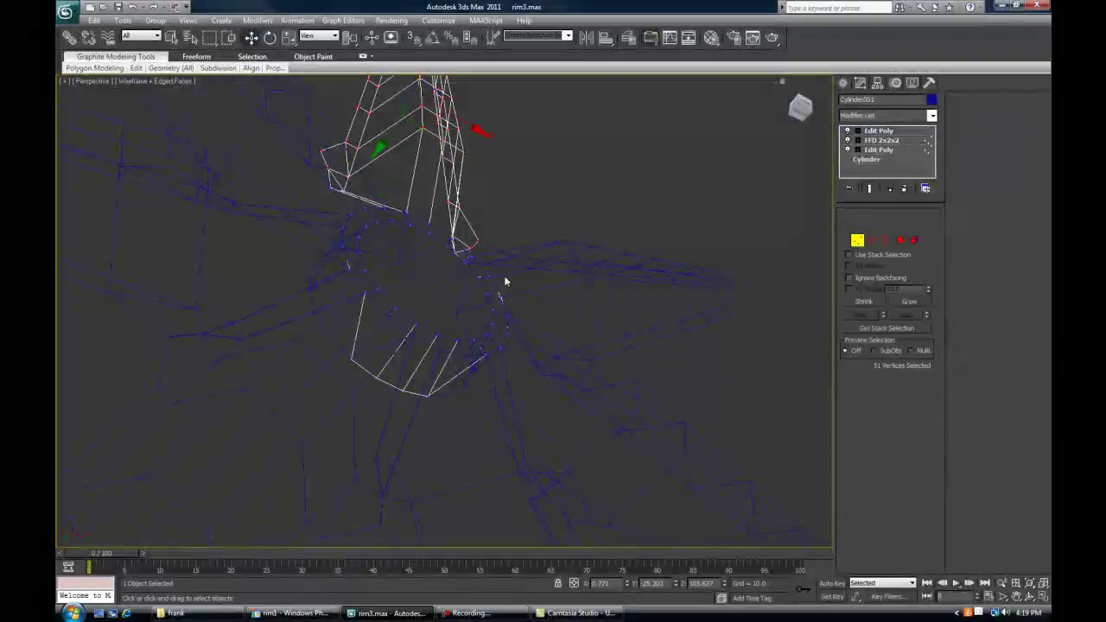
pyautogui.keyDown('alt'); pyautogui.moveTo(504, 284); pyautogui.dragTo(554, 323, button='middle'); pyautogui.keyUp('alt')
pyautogui.click(858, 241)
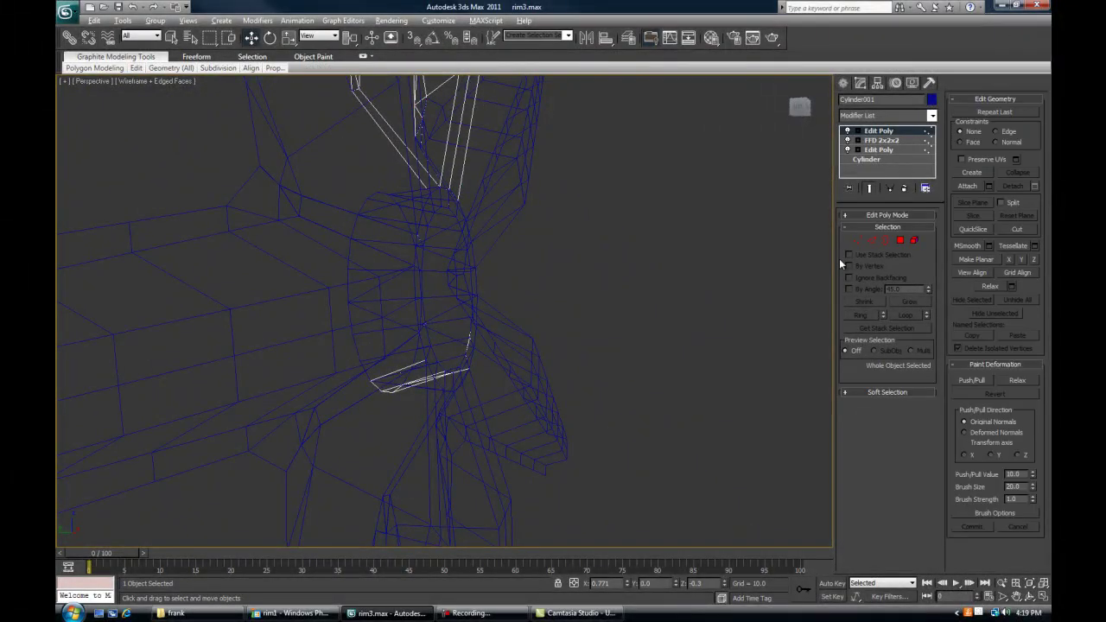
# Isolate the rim object, flatten the 42 hub ring vertices into one plane by scaling in the left view, and exit isolation
pyautogui.hotkey('alt', 'q')
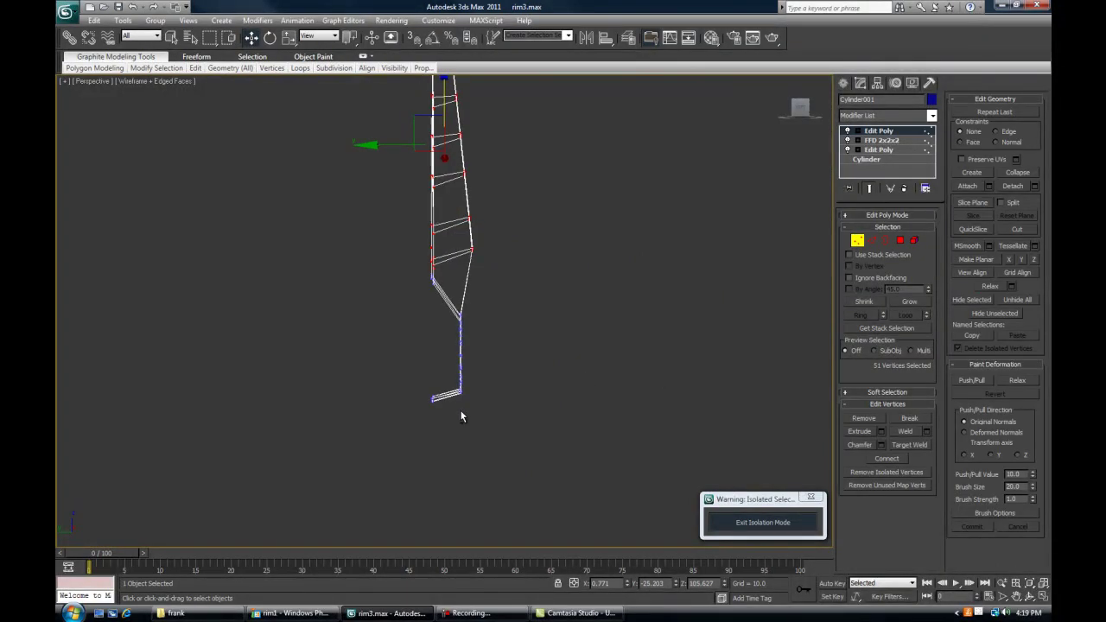
pyautogui.press('l')
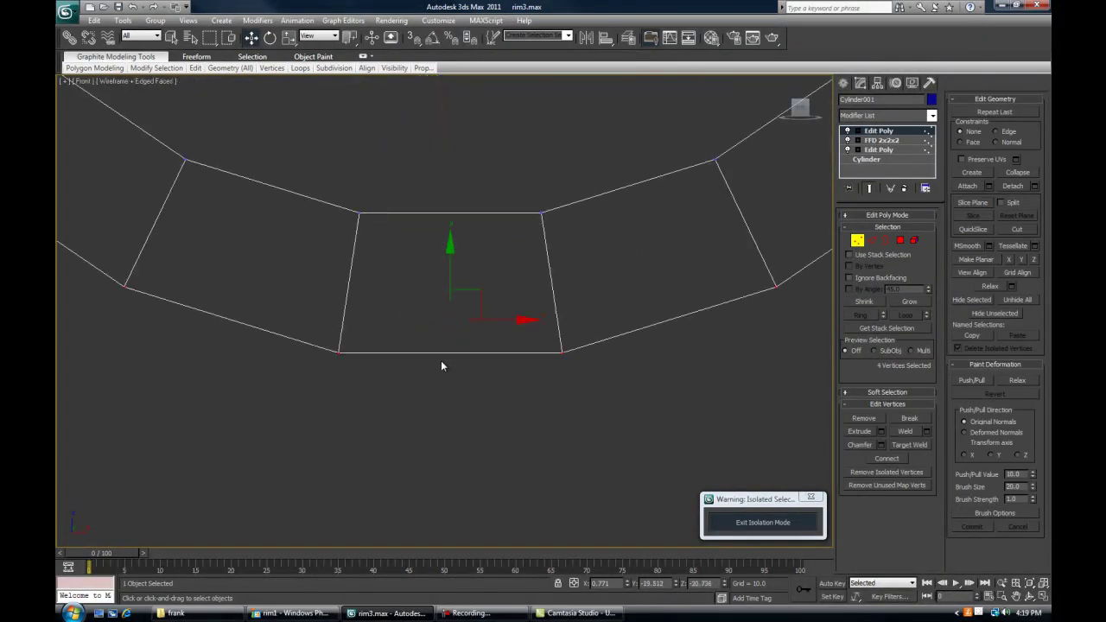
pyautogui.press('z')
pyautogui.moveTo(476, 389); pyautogui.dragTo(405, 349, button='middle')
pyautogui.scroll(-6, 437, 335)
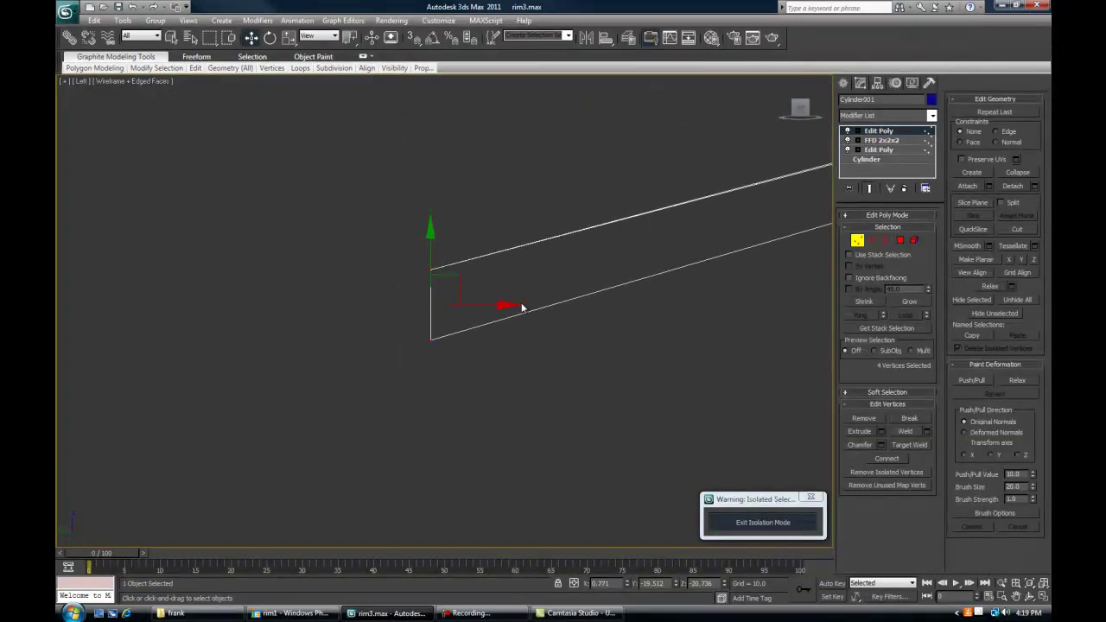
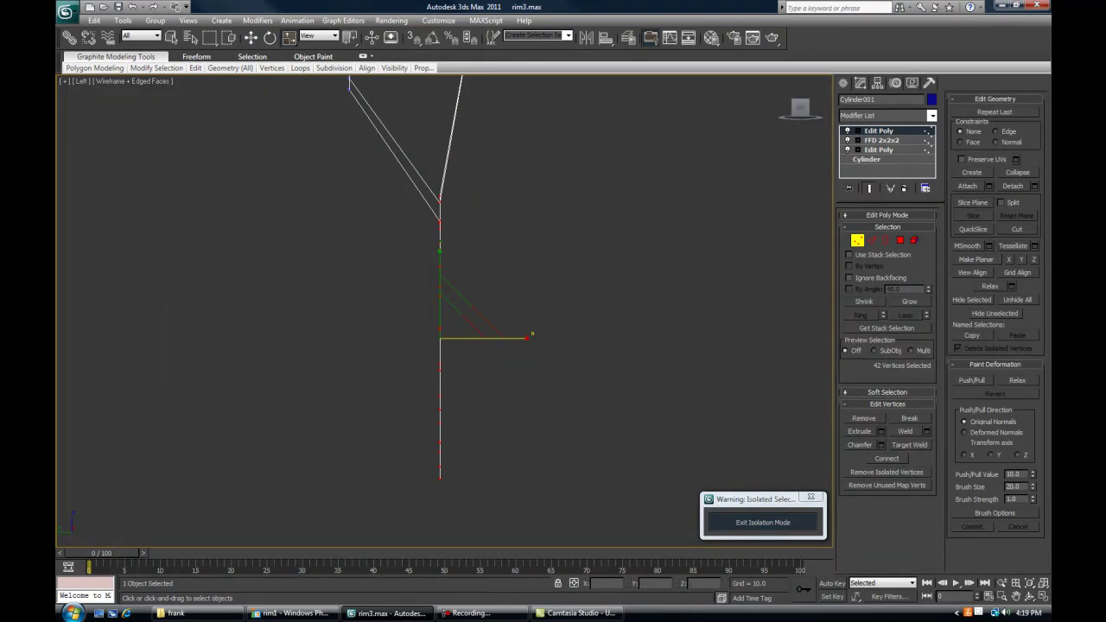
pyautogui.press('p')
pyautogui.moveTo(505, 359)
pyautogui.keyDown('alt'); pyautogui.mouseDown(button='middle')
pyautogui.moveTo(574, 359)
pyautogui.moveTo(534, 344)
pyautogui.moveTo(526, 356)
pyautogui.moveTo(553, 367)
pyautogui.mouseUp(button='middle'); pyautogui.keyUp('alt')
pyautogui.press('F3')
pyautogui.click(762, 522)
# Inspect the flattened hub ring and the surrounding spoke bases in shaded perspective, leaving vertex editing
pyautogui.keyDown('alt'); pyautogui.moveTo(602, 424); pyautogui.dragTo(563, 387, button='middle'); pyautogui.keyUp('alt')
pyautogui.scroll(-5, 527, 354)
pyautogui.scroll(5, 562, 387)
pyautogui.keyDown('alt'); pyautogui.moveTo(499, 313); pyautogui.dragTo(532, 362, button='middle'); pyautogui.keyUp('alt')
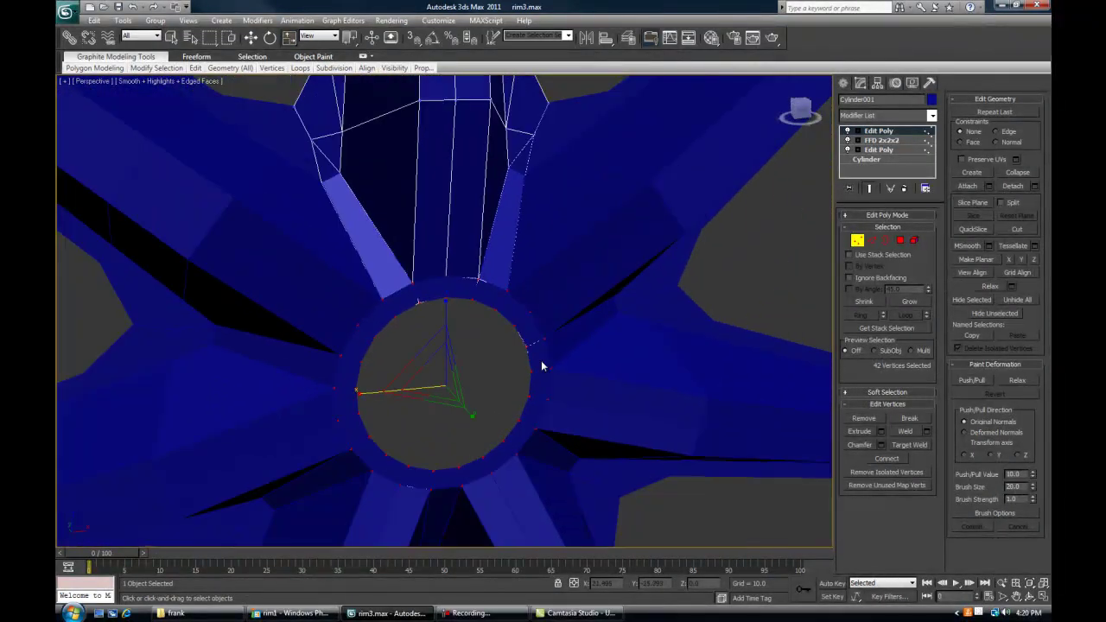
pyautogui.click(858, 242)
pyautogui.keyDown('alt'); pyautogui.moveTo(708, 284); pyautogui.dragTo(527, 336, button='middle'); pyautogui.keyUp('alt')
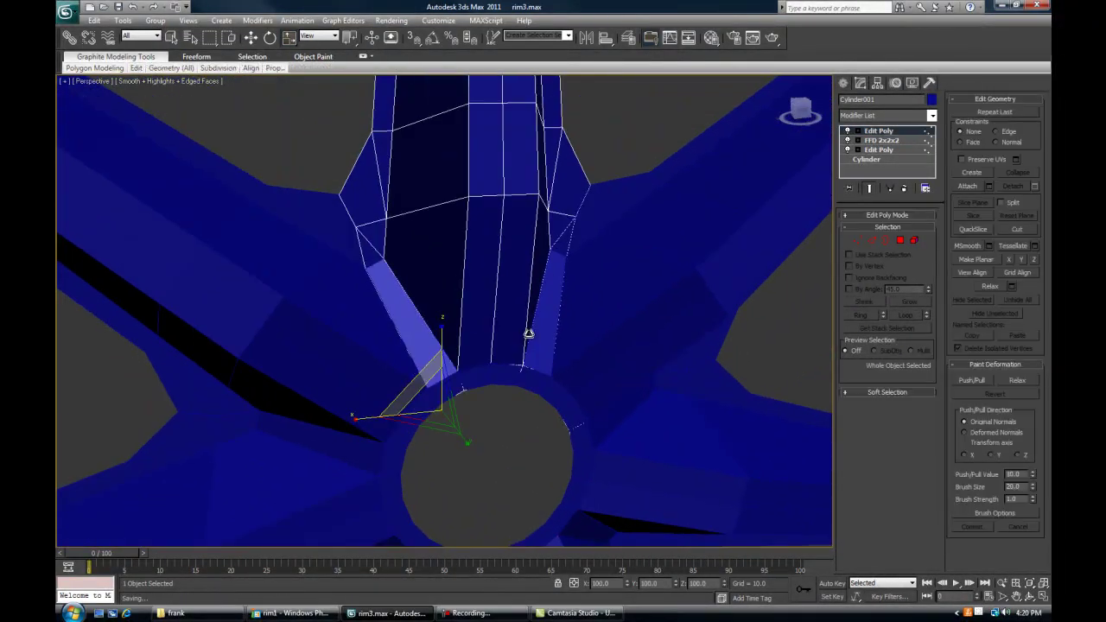
pyautogui.scroll(-6, 523, 319)
pyautogui.click(553, 259)
pyautogui.keyDown('alt'); pyautogui.moveTo(558, 357); pyautogui.dragTo(573, 320, button='middle'); pyautogui.keyUp('alt')
pyautogui.click(466, 299)
pyautogui.keyDown('alt'); pyautogui.moveTo(467, 299); pyautogui.dragTo(521, 326, button='middle'); pyautogui.keyUp('alt')
pyautogui.keyDown('alt'); pyautogui.moveTo(482, 246); pyautogui.dragTo(483, 285, button='middle'); pyautogui.keyUp('alt')
# Select the 55 vertices of the top spoke in wireframe, leaving out the hub ring vertices
pyautogui.click(857, 241)
pyautogui.scroll(-3, 484, 289)
pyautogui.press('F3')
pyautogui.moveTo(555, 128); pyautogui.dragTo(323, 424)
pyautogui.scroll(2, 436, 403)
pyautogui.keyDown('alt'); pyautogui.moveTo(436, 403); pyautogui.dragTo(532, 454, button='middle'); pyautogui.keyUp('alt')
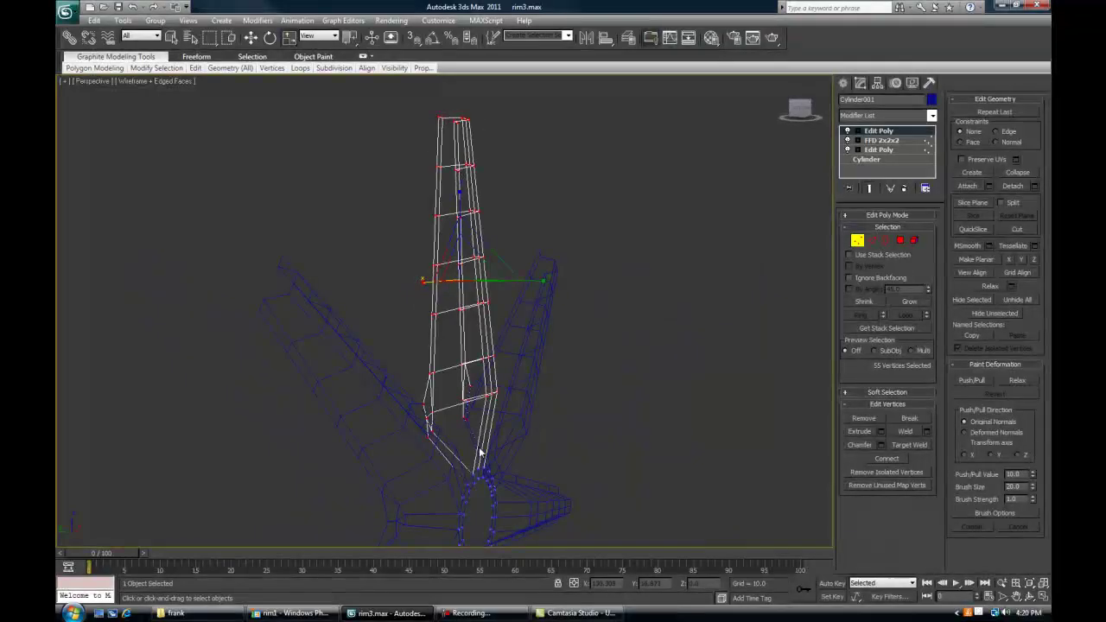
pyautogui.keyDown('alt'); pyautogui.moveTo(407, 211); pyautogui.dragTo(515, 388, button='middle'); pyautogui.keyUp('alt')
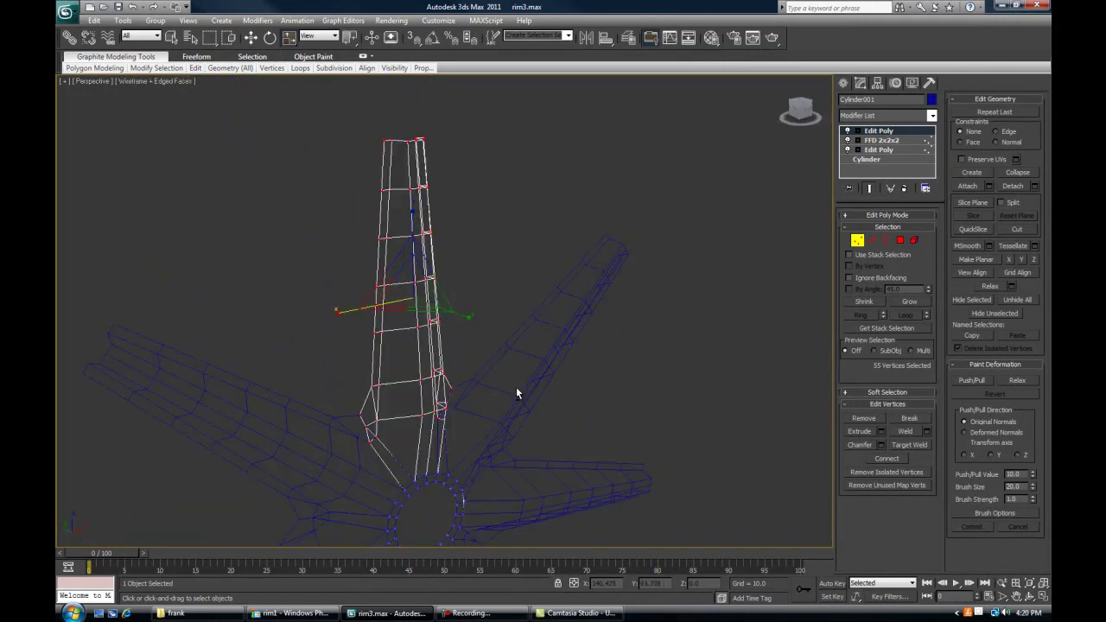
# Add a Bend modifier to the selected spoke vertices with an angle of 115.5 and the bend axis set to X
pyautogui.click(867, 113)
pyautogui.scroll(-8, 873, 129)
pyautogui.click(872, 128)
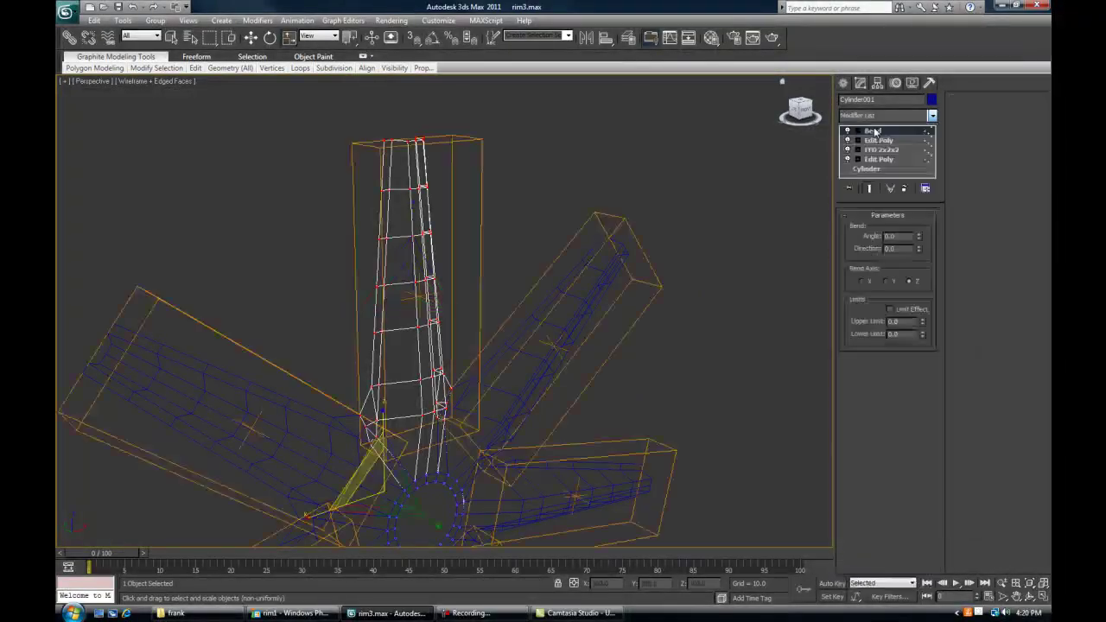
pyautogui.moveTo(918, 237); pyautogui.dragTo(844, 99)
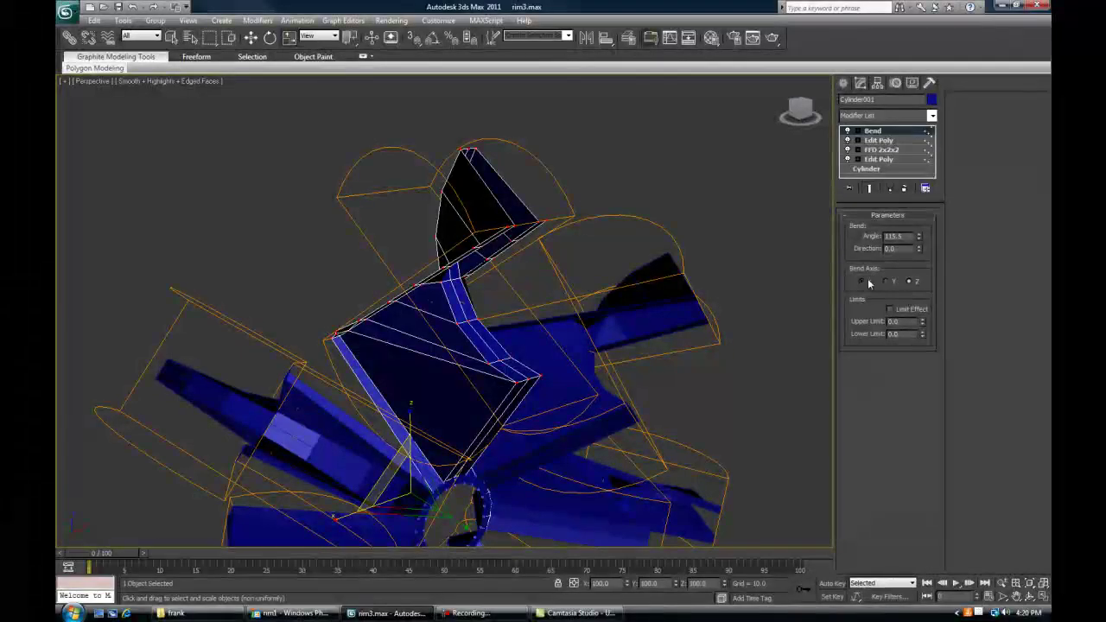
pyautogui.click(860, 281)
pyautogui.keyDown('alt'); pyautogui.moveTo(441, 313); pyautogui.dragTo(521, 269, button='middle'); pyautogui.keyUp('alt')
pyautogui.scroll(3, 521, 269)
pyautogui.moveTo(466, 212); pyautogui.dragTo(471, 269, button='middle')
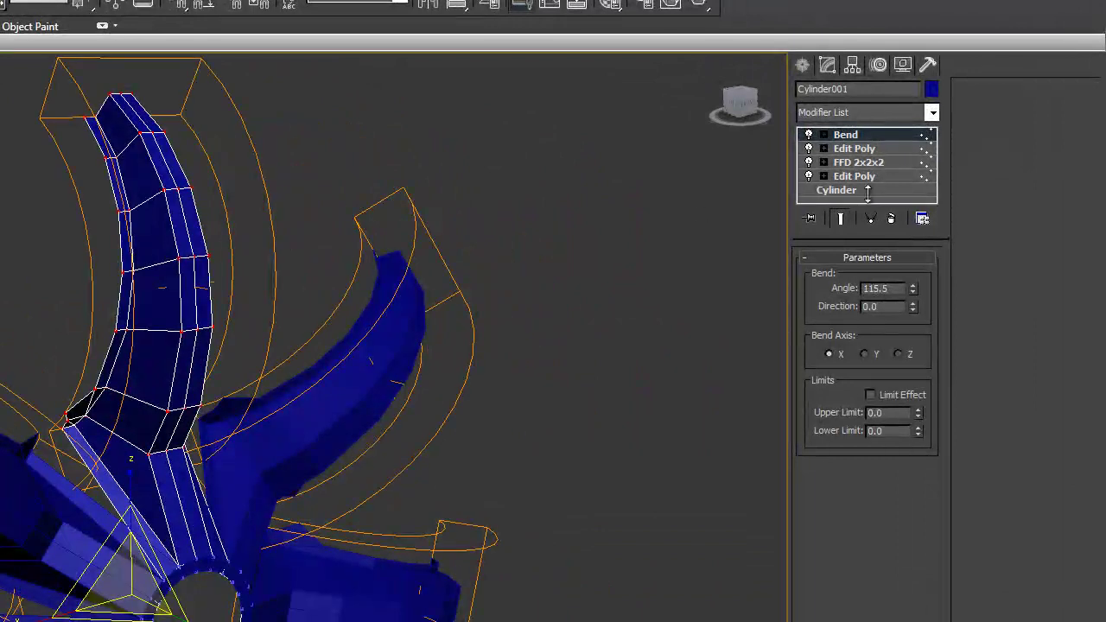
# Enable Limit Effect on the Bend and set its upper limit to 3.1
pyautogui.click(886, 396)
pyautogui.keyDown('alt'); pyautogui.moveTo(703, 409); pyautogui.dragTo(360, 458, button='middle'); pyautogui.keyUp('alt')
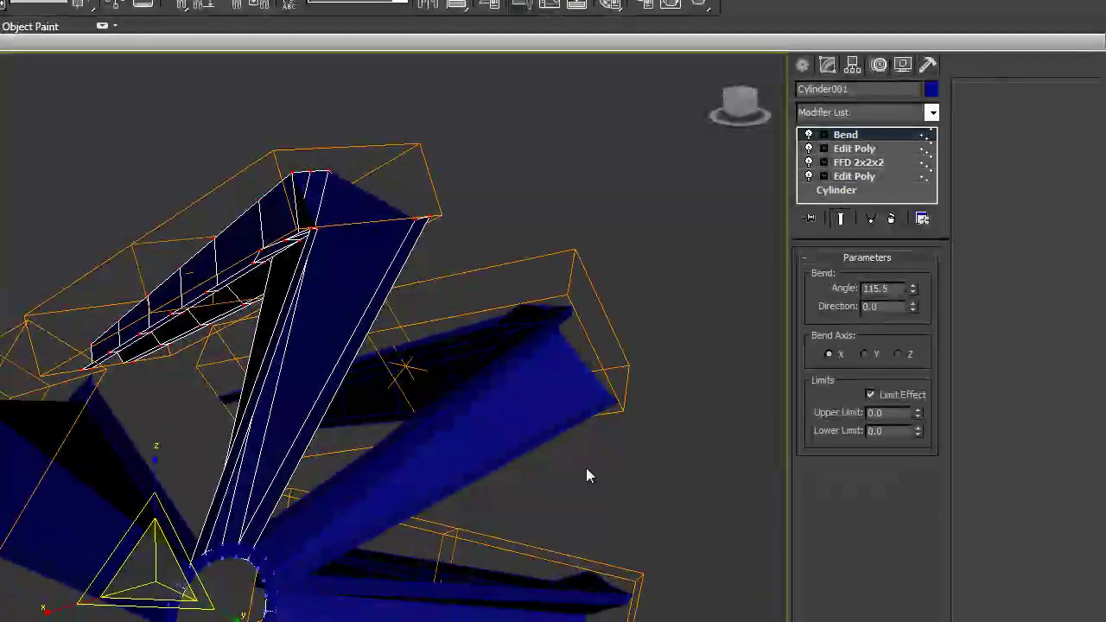
pyautogui.moveTo(916, 412); pyautogui.dragTo(825, 49)
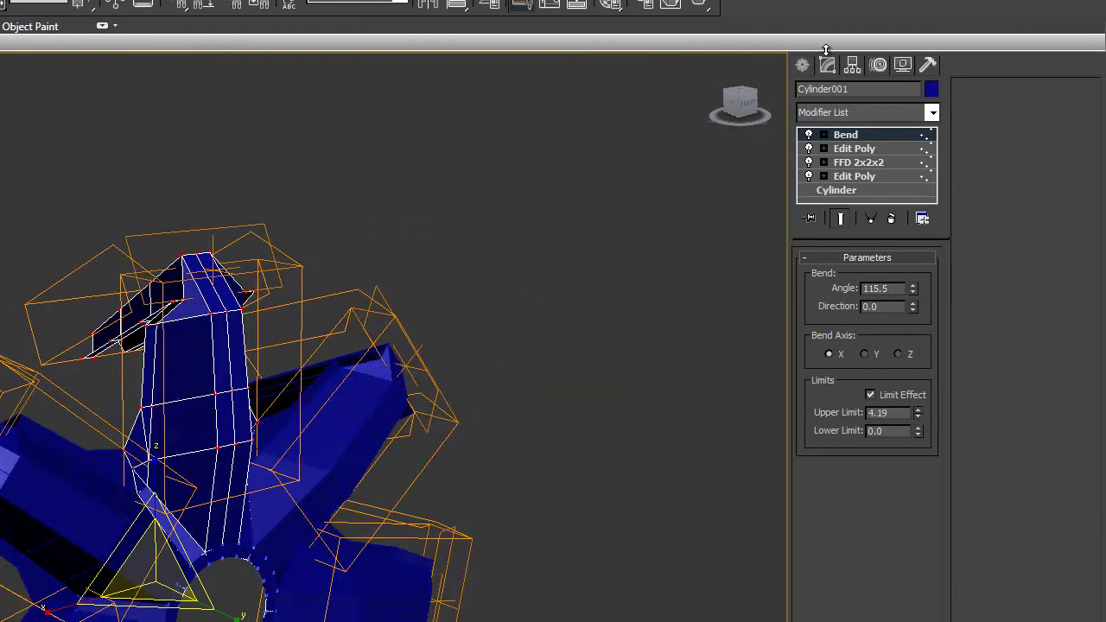
# Enter the Bend's Center level and move the bend centre down to the base of the top spoke
pyautogui.click(824, 135)
pyautogui.click(859, 163)
pyautogui.keyDown('alt'); pyautogui.moveTo(304, 414); pyautogui.dragTo(251, 363, button='middle'); pyautogui.keyUp('alt')
pyautogui.keyDown('alt'); pyautogui.moveTo(315, 458); pyautogui.dragTo(152, 276, button='middle'); pyautogui.keyUp('alt')
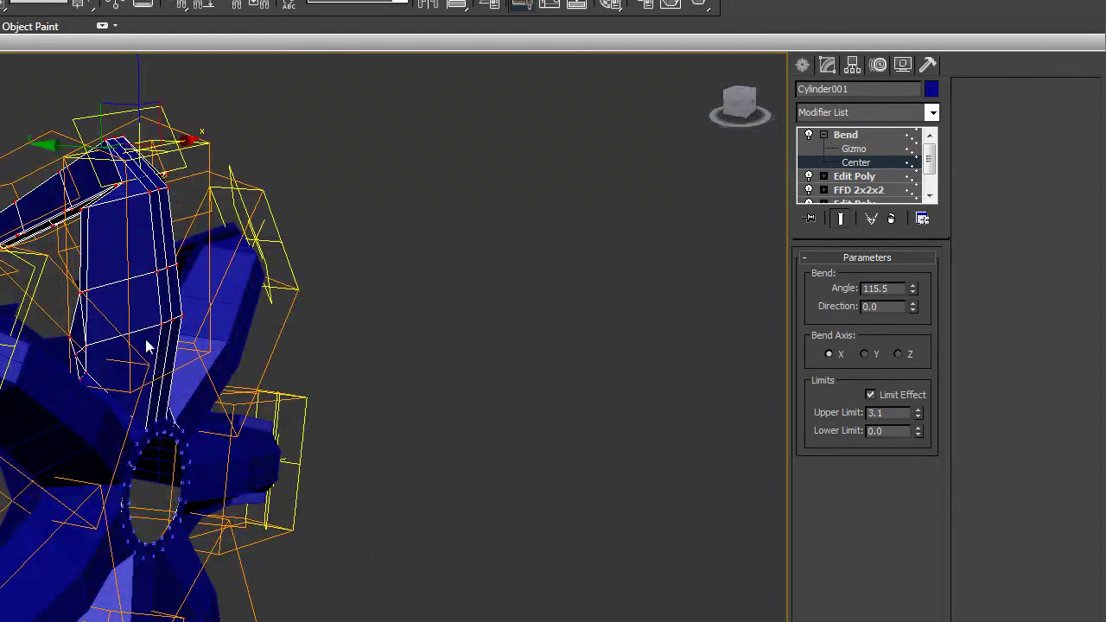
pyautogui.moveTo(139, 87); pyautogui.dragTo(205, 242)
pyautogui.moveTo(291, 286); pyautogui.dragTo(350, 380, button='middle')
pyautogui.keyDown('alt'); pyautogui.moveTo(504, 317); pyautogui.dragTo(788, 280, button='middle'); pyautogui.keyUp('alt')
# Set the Bend angle to 81 and raise its upper limit to 88.119
pyautogui.moveTo(960, 236); pyautogui.dragTo(924, 308)
pyautogui.keyDown('alt'); pyautogui.moveTo(423, 339); pyautogui.dragTo(604, 278, button='middle'); pyautogui.keyUp('alt')
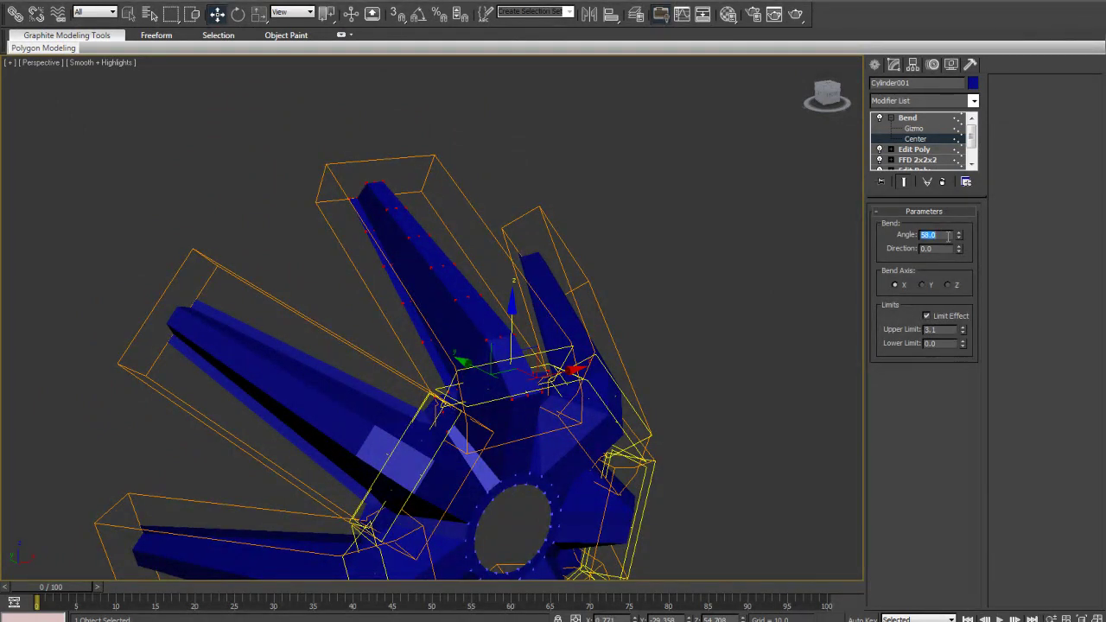
pyautogui.press('Return')
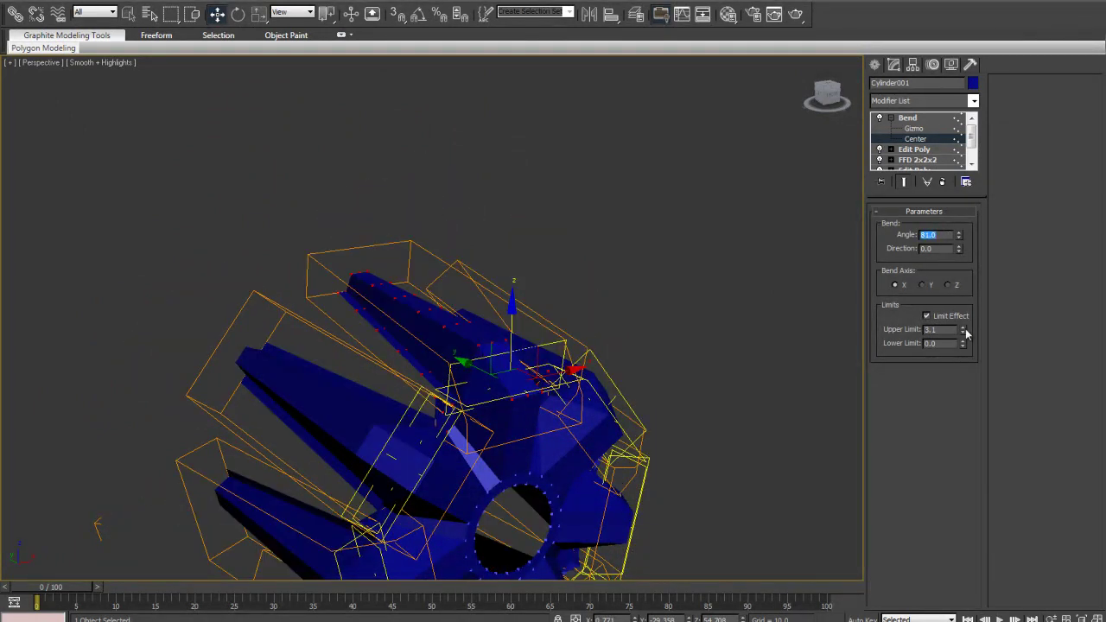
pyautogui.moveTo(963, 344); pyautogui.dragTo(400, 318)
pyautogui.scroll(-5, 393, 319)
pyautogui.moveTo(963, 332); pyautogui.dragTo(820, 164)
pyautogui.moveTo(768, 618); pyautogui.dragTo(842, 397)
pyautogui.moveTo(596, 377); pyautogui.dragTo(635, 361, button='middle')
pyautogui.scroll(5, 641, 371)
# Compare the bent spokes with the reference in the front view and set the Bend's upper limit to 185
pyautogui.hotkey('alt', 'w')
pyautogui.moveTo(641, 180); pyautogui.dragTo(584, 217, button='middle')
pyautogui.hotkey('alt', 'w')
pyautogui.moveTo(537, 274); pyautogui.dragTo(636, 242, button='middle')
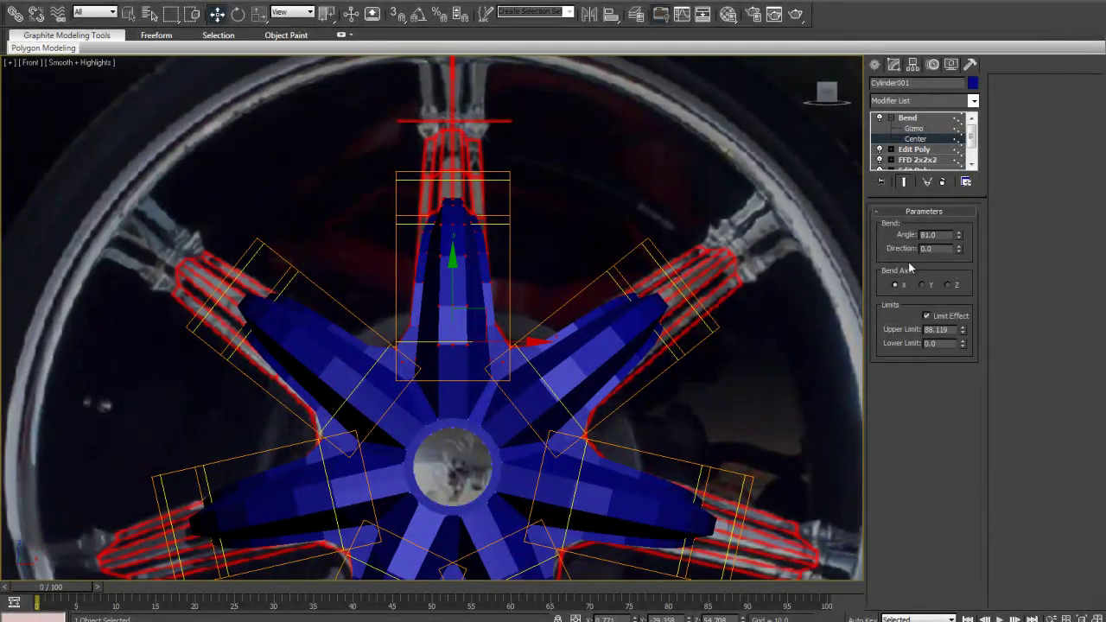
pyautogui.click(958, 251)
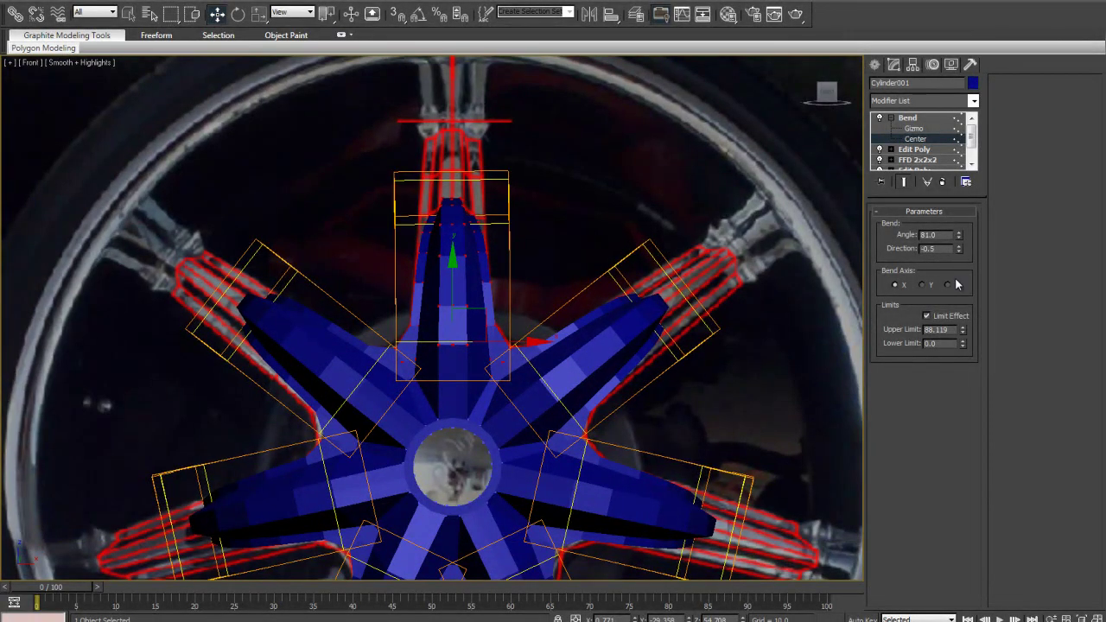
pyautogui.moveTo(962, 329); pyautogui.dragTo(964, 257)
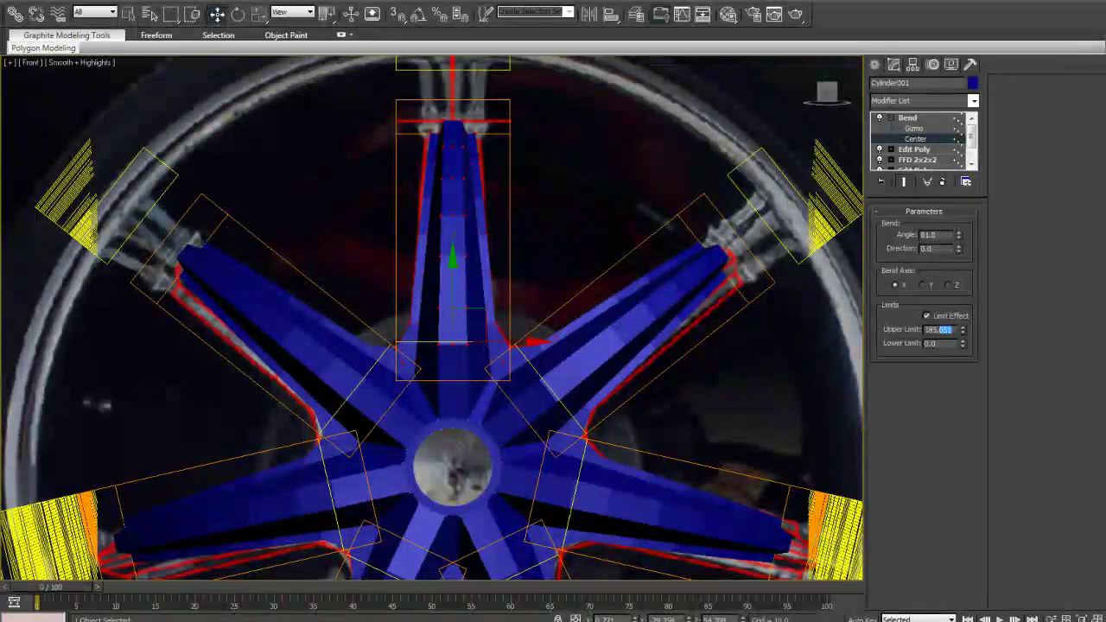
pyautogui.scroll(-8, 510, 333)
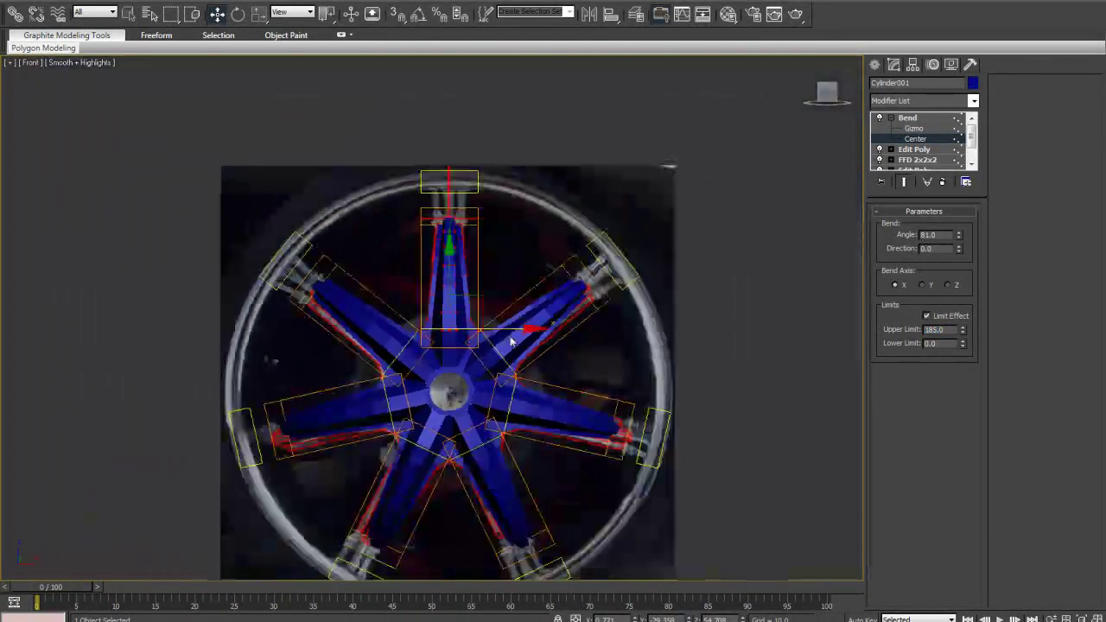
# Check the curved spokes in perspective with edged faces and add an Edit Poly modifier above the Bend
pyautogui.hotkey('alt', 'w')
pyautogui.keyDown('alt'); pyautogui.moveTo(567, 412); pyautogui.dragTo(492, 406, button='middle'); pyautogui.keyUp('alt')
pyautogui.hotkey('alt', 'w')
pyautogui.press('F4')
pyautogui.scroll(-3, 493, 406)
pyautogui.moveTo(529, 363); pyautogui.dragTo(536, 395, button='middle')
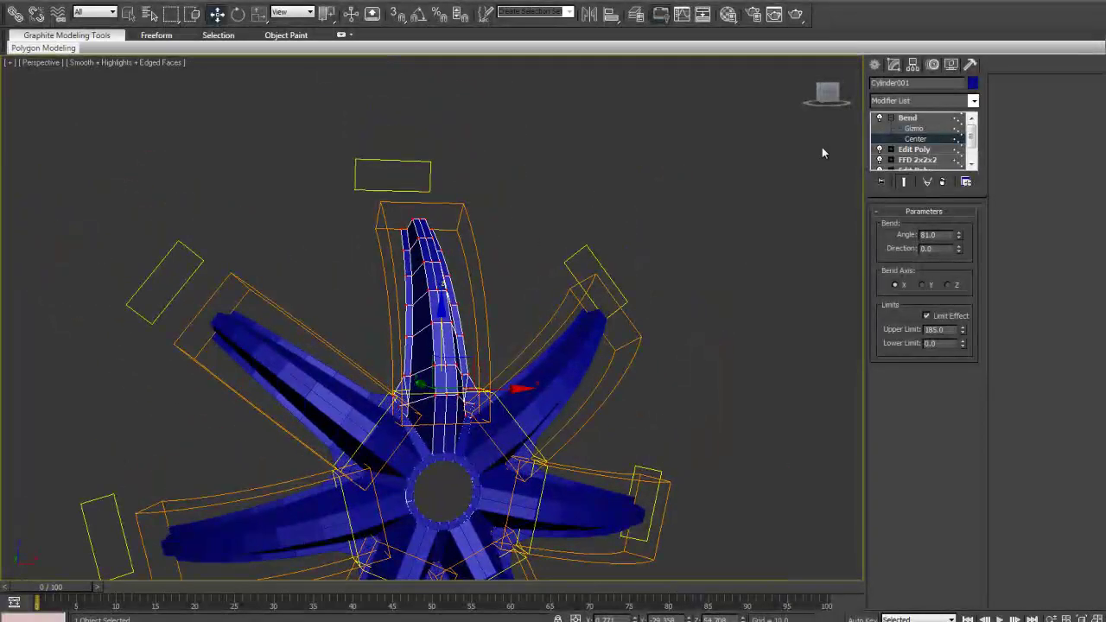
pyautogui.click(900, 102)
pyautogui.press('e')
pyautogui.click(921, 146)
pyautogui.scroll(3, 493, 368)
pyautogui.moveTo(493, 368); pyautogui.dragTo(595, 283, button='middle')
# Preview the smoothed spokes with a one-iteration MeshSmooth modifier and remove the modifier again
pyautogui.click(896, 101)
pyautogui.scroll(-5, 898, 259)
pyautogui.click(907, 158)
pyautogui.keyDown('alt'); pyautogui.moveTo(703, 262); pyautogui.dragTo(683, 294, button='middle'); pyautogui.keyUp('alt')
pyautogui.press('F4')
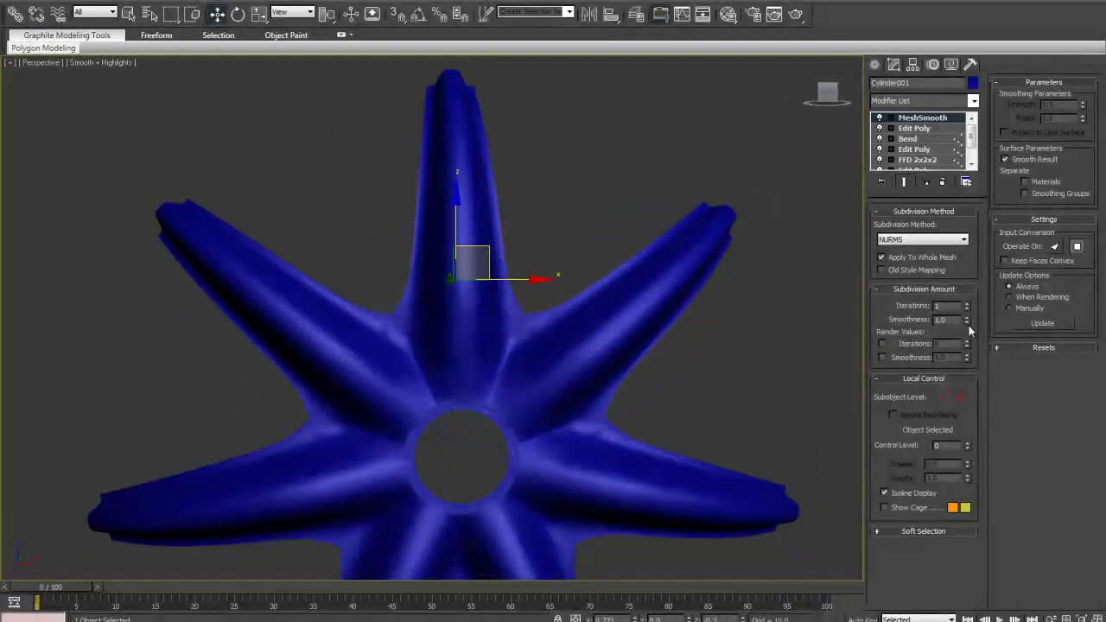
pyautogui.scroll(-4, 615, 372)
pyautogui.keyDown('alt'); pyautogui.moveTo(538, 352); pyautogui.dragTo(596, 259, button='middle'); pyautogui.keyUp('alt')
pyautogui.scroll(5, 542, 343)
pyautogui.scroll(-3, 517, 342)
pyautogui.press('F4')
pyautogui.click(941, 181)
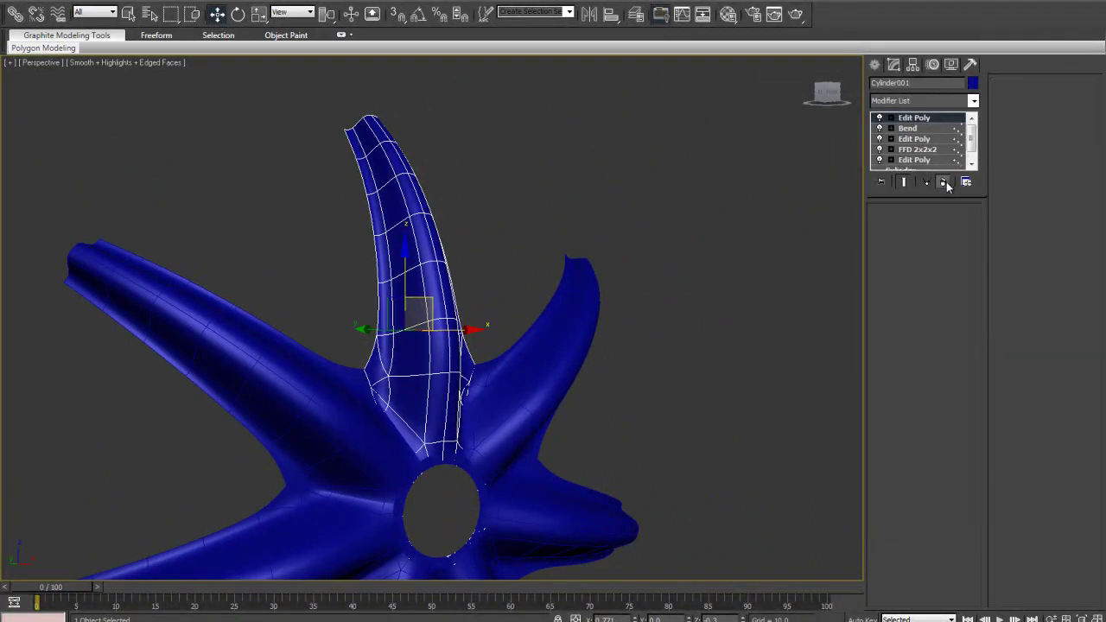
# Compare the unsmoothed, bent rim with the reference image in the front view, with nothing selected and edged faces shown
pyautogui.keyDown('alt'); pyautogui.moveTo(456, 382); pyautogui.dragTo(767, 423, button='middle'); pyautogui.keyUp('alt')
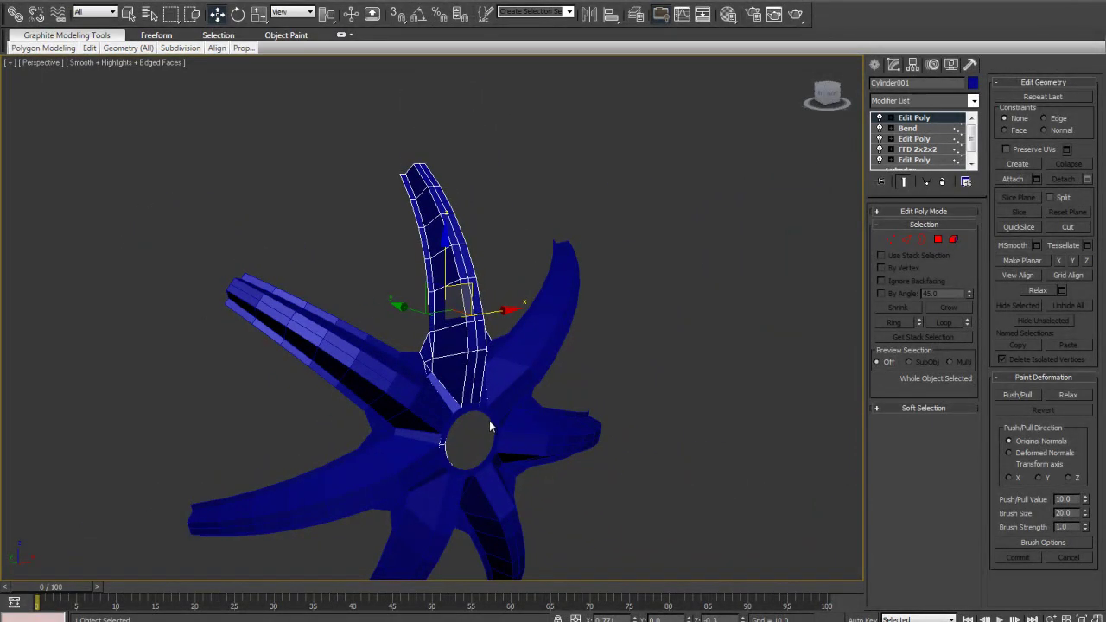
pyautogui.keyDown('alt'); pyautogui.moveTo(488, 420); pyautogui.dragTo(463, 415, button='middle'); pyautogui.keyUp('alt')
pyautogui.hotkey('alt', 'w')
pyautogui.moveTo(591, 185); pyautogui.dragTo(548, 239, button='middle')
pyautogui.hotkey('alt', 'w')
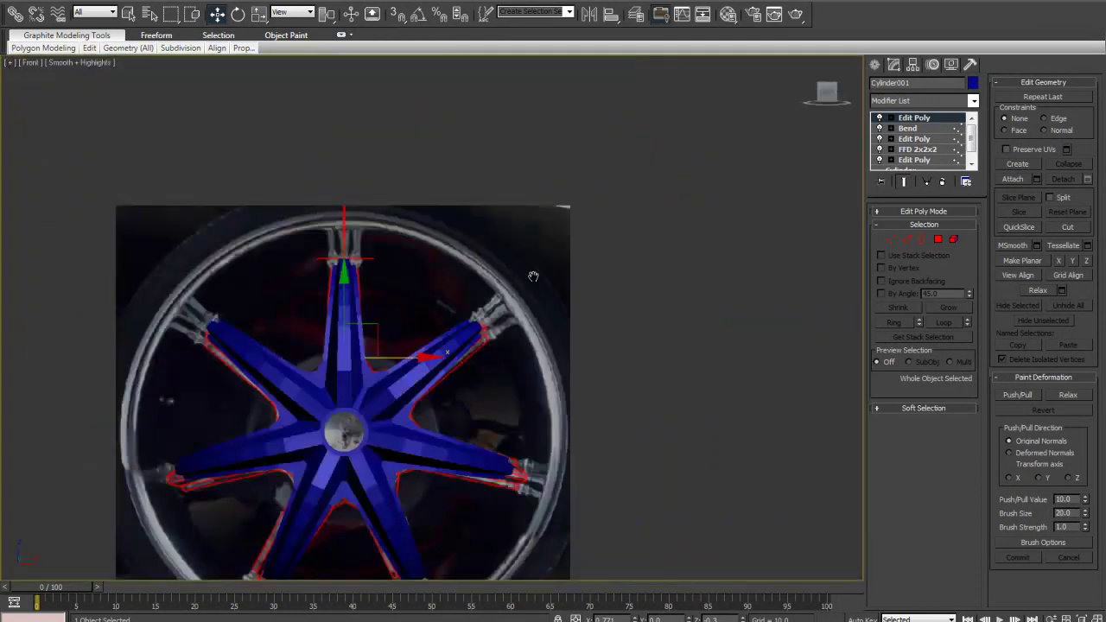
pyautogui.moveTo(518, 292); pyautogui.dragTo(619, 214, button='middle')
pyautogui.scroll(2, 619, 236)
pyautogui.click(671, 292)
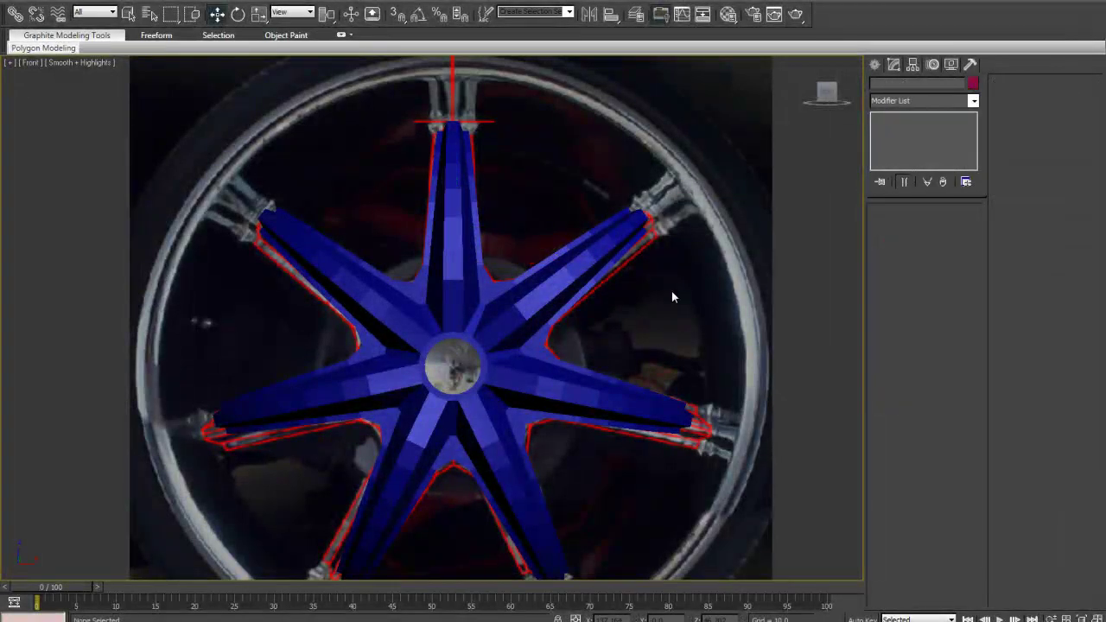
pyautogui.press('z')
pyautogui.press('F4')
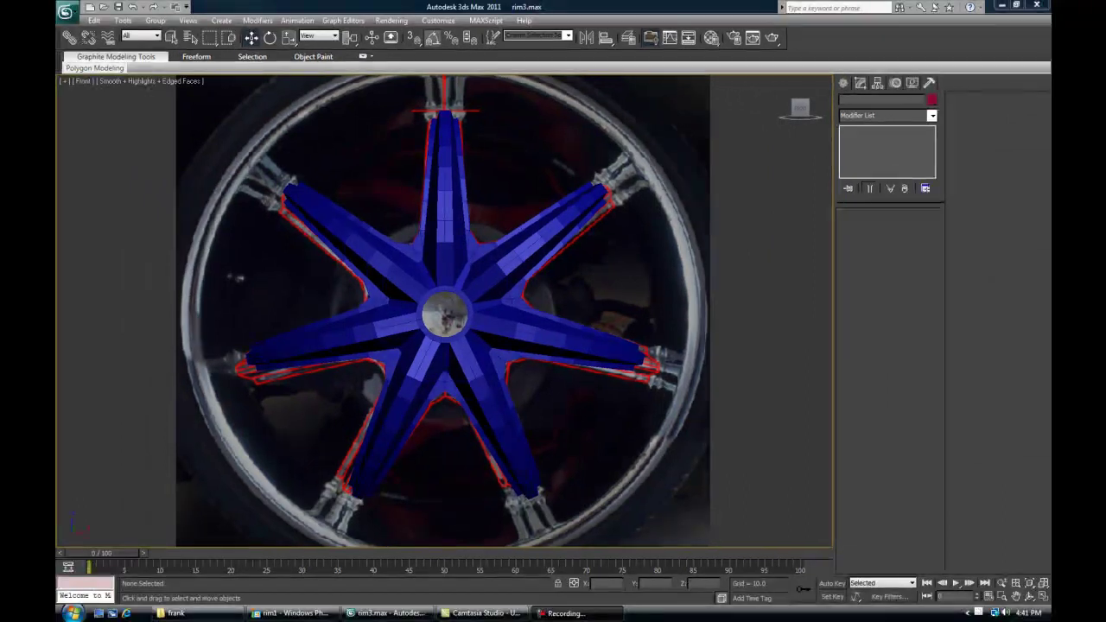
# Select the rim's five lengthwise edges at the top spoke's base and start connecting them with one segment
pyautogui.scroll(3, 452, 285)
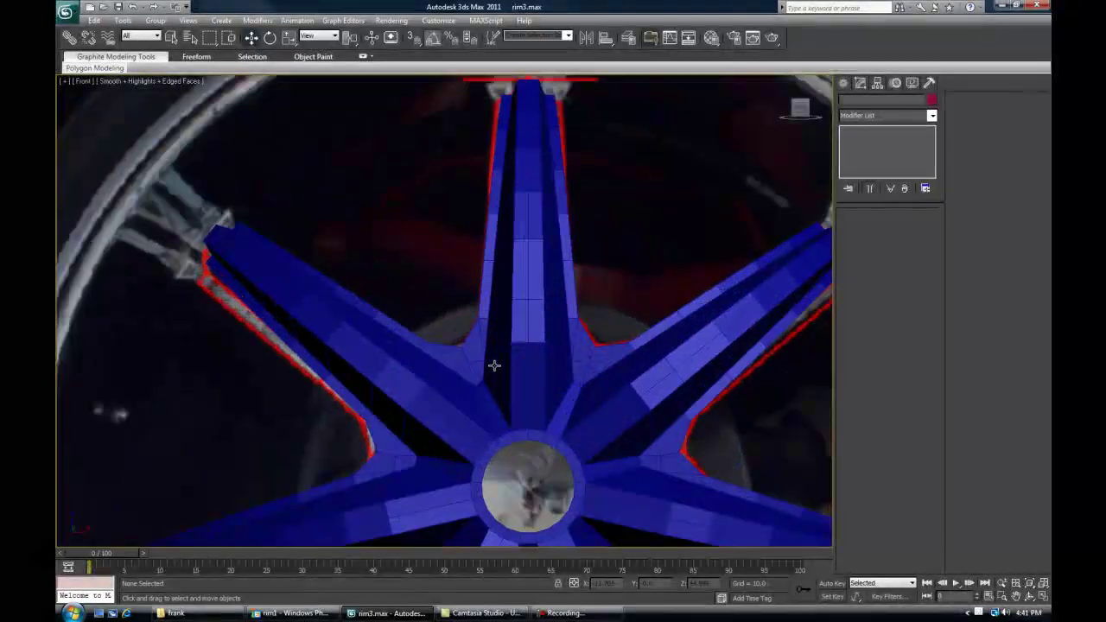
pyautogui.click(509, 340)
pyautogui.press('p')
pyautogui.press('z')
pyautogui.keyDown('alt'); pyautogui.moveTo(477, 361); pyautogui.dragTo(502, 341, button='middle'); pyautogui.keyUp('alt')
pyautogui.scroll(4, 481, 330)
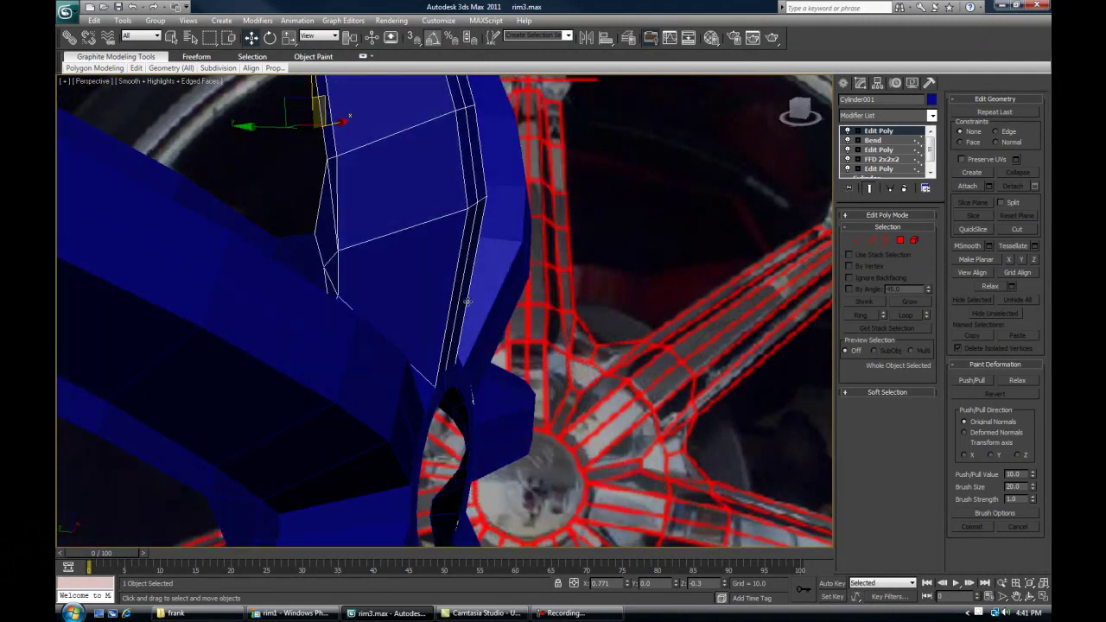
pyautogui.keyDown('alt'); pyautogui.moveTo(473, 206); pyautogui.dragTo(472, 235, button='middle'); pyautogui.keyUp('alt')
pyautogui.keyDown('alt'); pyautogui.moveTo(530, 337); pyautogui.dragTo(492, 301, button='middle'); pyautogui.keyUp('alt')
pyautogui.click(872, 241)
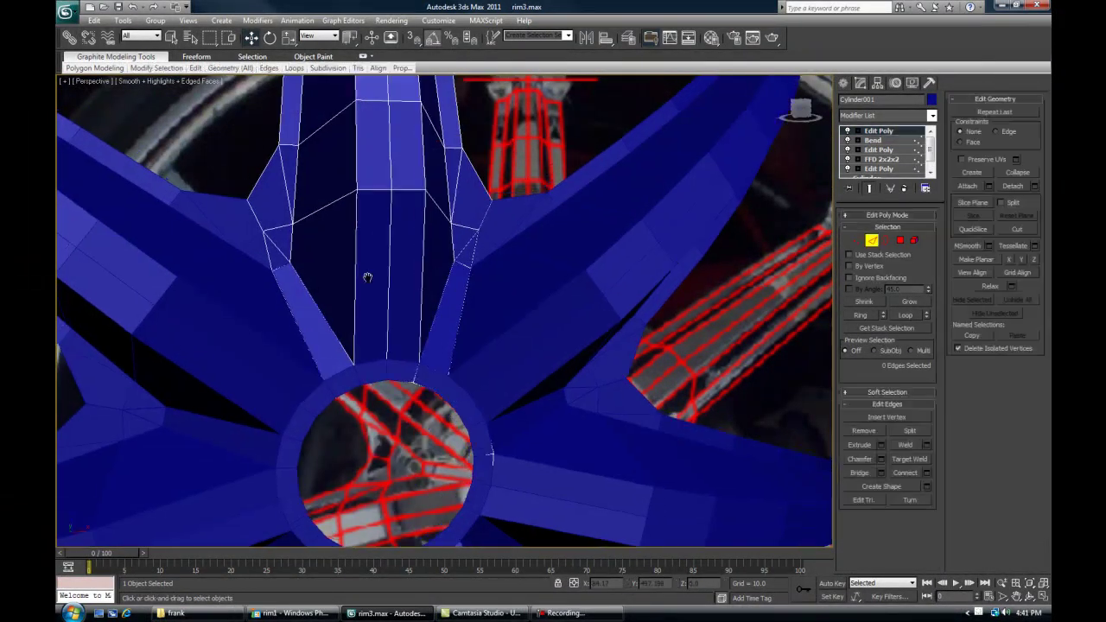
pyautogui.scroll(3, 461, 313)
pyautogui.moveTo(344, 285); pyautogui.dragTo(509, 291)
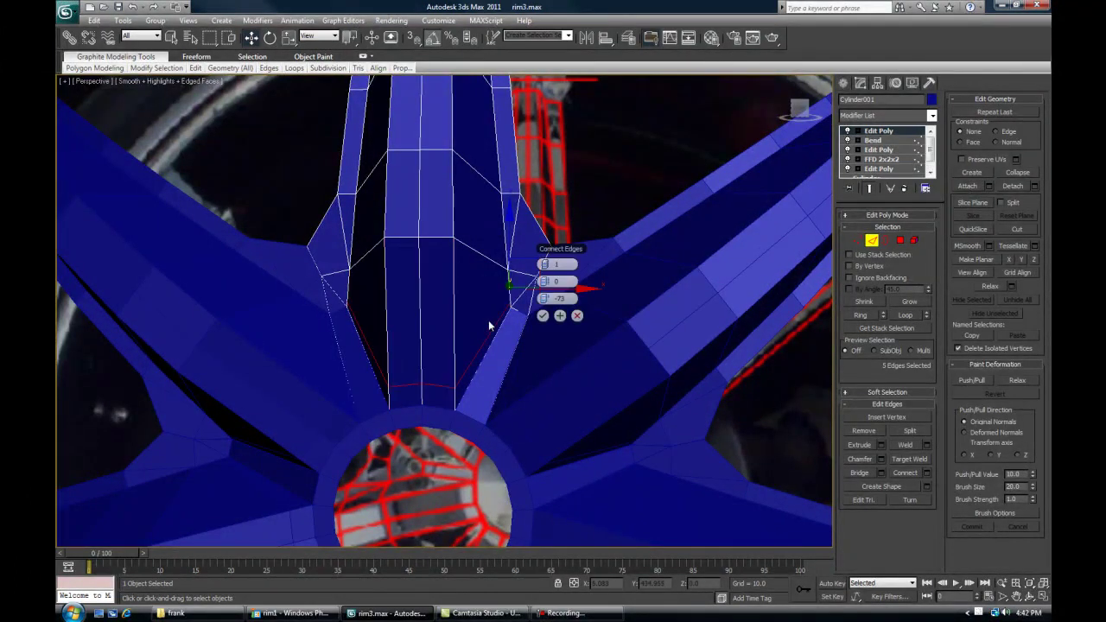
# Adjust the connecting loop's slide to 41 against the reference in the front view and accept the connection
pyautogui.moveTo(415, 296); pyautogui.dragTo(444, 299, button='middle')
pyautogui.hotkey('alt', 'w')
pyautogui.keyDown('alt'); pyautogui.moveTo(618, 225); pyautogui.dragTo(562, 240, button='middle'); pyautogui.keyUp('alt')
pyautogui.hotkey('alt', 'w')
pyautogui.press('f')
pyautogui.moveTo(468, 331); pyautogui.dragTo(474, 386, button='middle')
pyautogui.press('F3')
pyautogui.scroll(5, 474, 385)
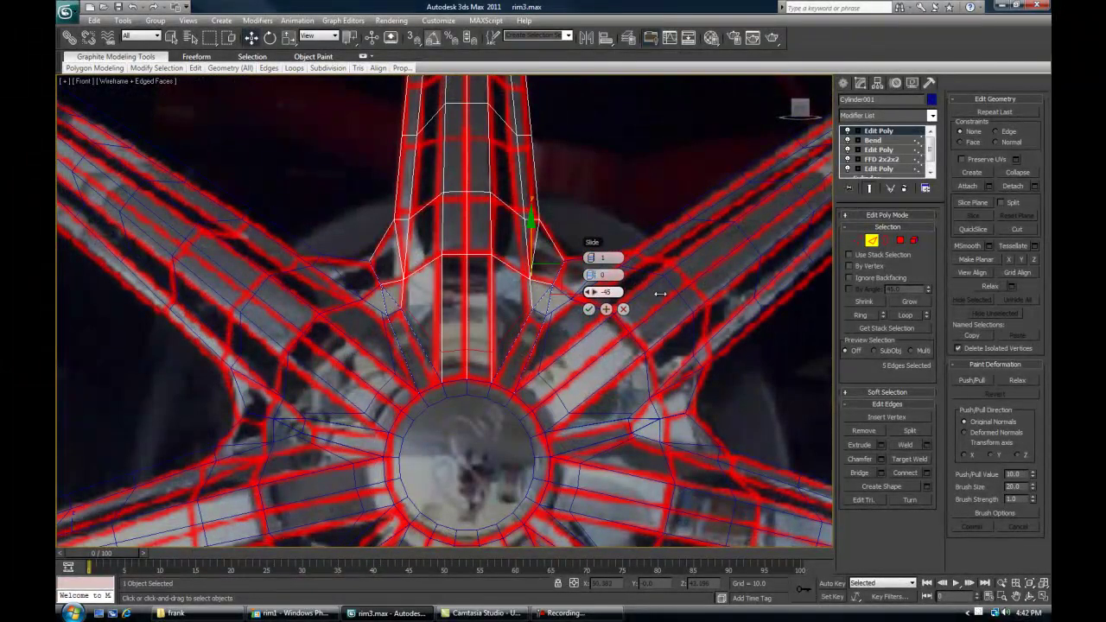
pyautogui.moveTo(857, 280); pyautogui.dragTo(866, 280)
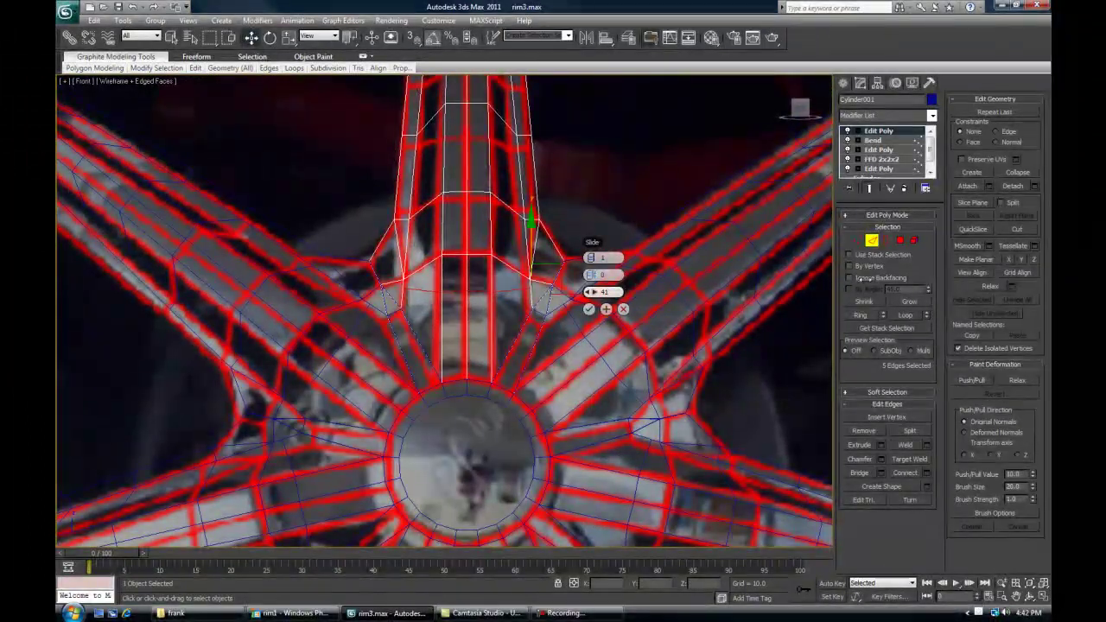
pyautogui.click(589, 310)
# Select the three middle vertices of the new loop at the top spoke's base in the front view and make them planar
pyautogui.scroll(6, 483, 320)
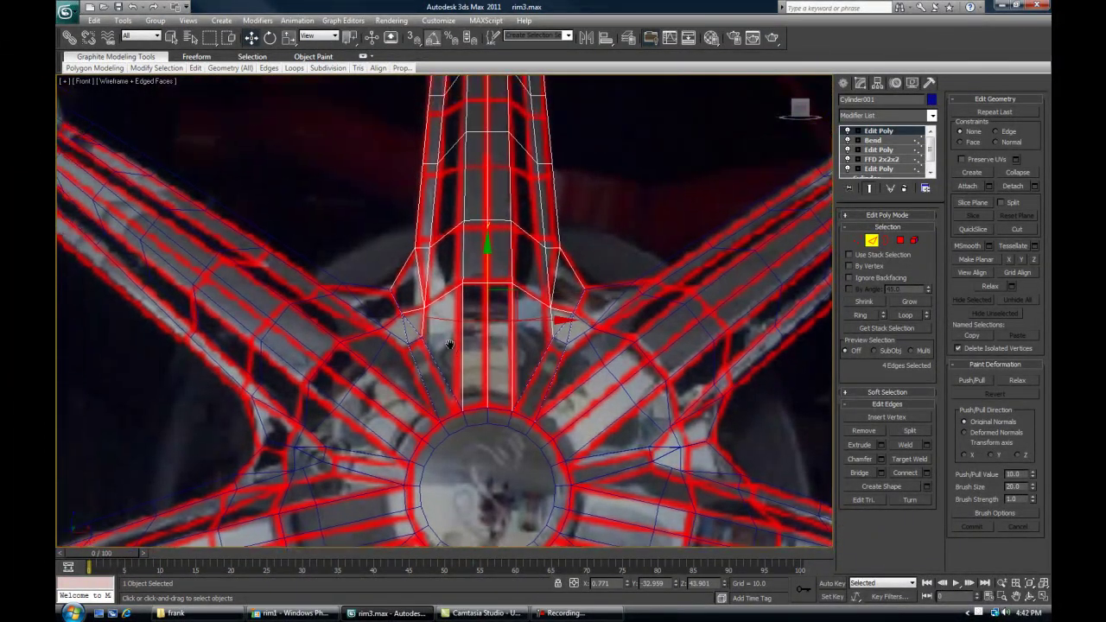
pyautogui.press('F3')
pyautogui.press('1')
pyautogui.moveTo(390, 292); pyautogui.dragTo(508, 337)
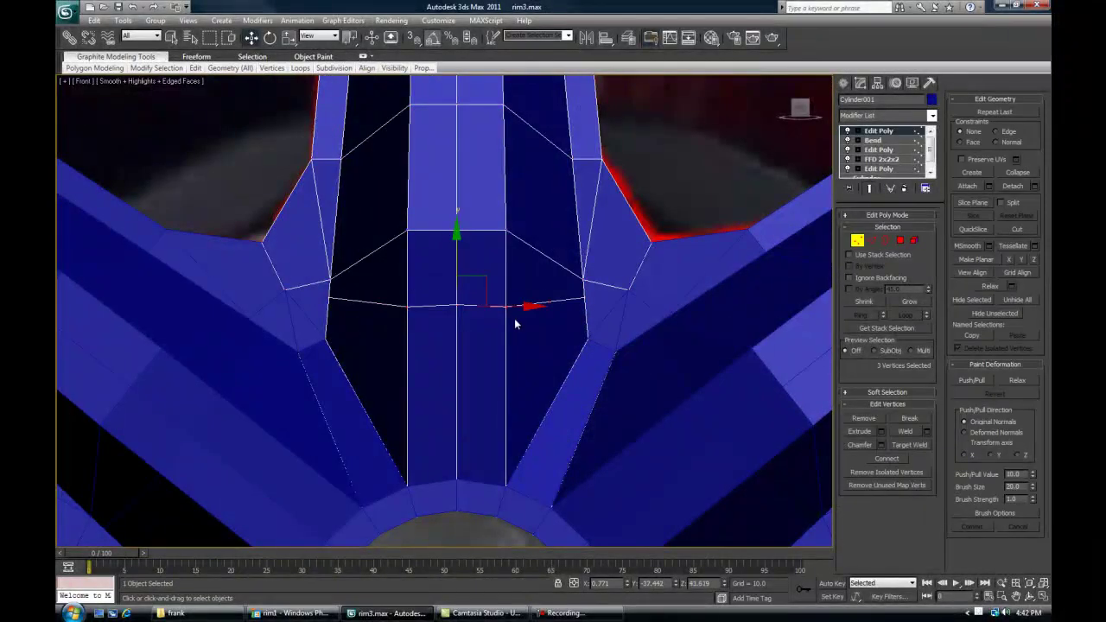
pyautogui.click(1023, 263)
pyautogui.hotkey('ctrl', 'z')
pyautogui.click(1006, 259)
# In the wireframe left view, move the three selected loop vertices about 1.76 outward to shape the spoke's front face
pyautogui.moveTo(524, 300); pyautogui.dragTo(539, 357, button='middle')
pyautogui.press('l')
pyautogui.press('F3')
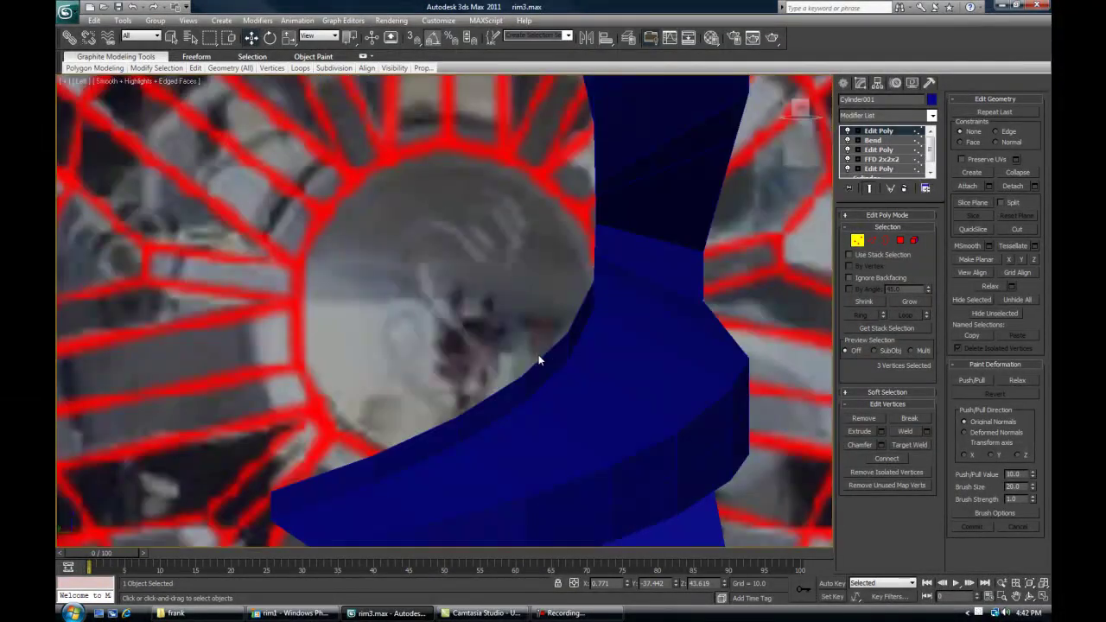
pyautogui.scroll(8, 538, 361)
pyautogui.moveTo(468, 317); pyautogui.dragTo(496, 311)
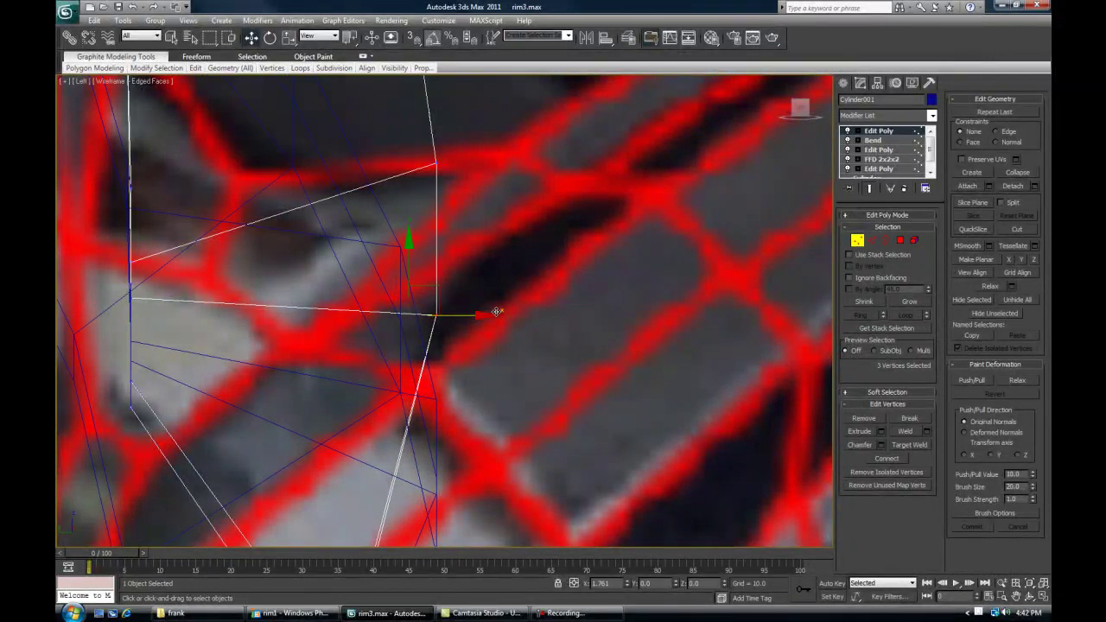
# Align the six front vertices of the two lowest loops on the top spoke, and check the surface in shaded perspective without edged faces
pyautogui.moveTo(547, 307); pyautogui.dragTo(529, 352, button='middle')
pyautogui.press('p')
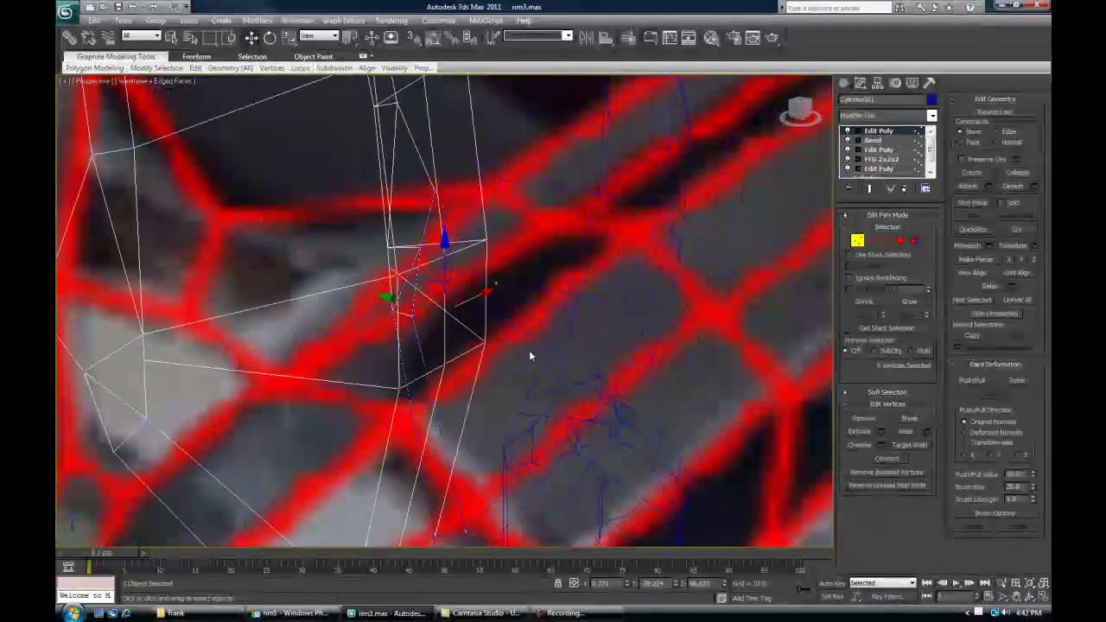
pyautogui.press('F3')
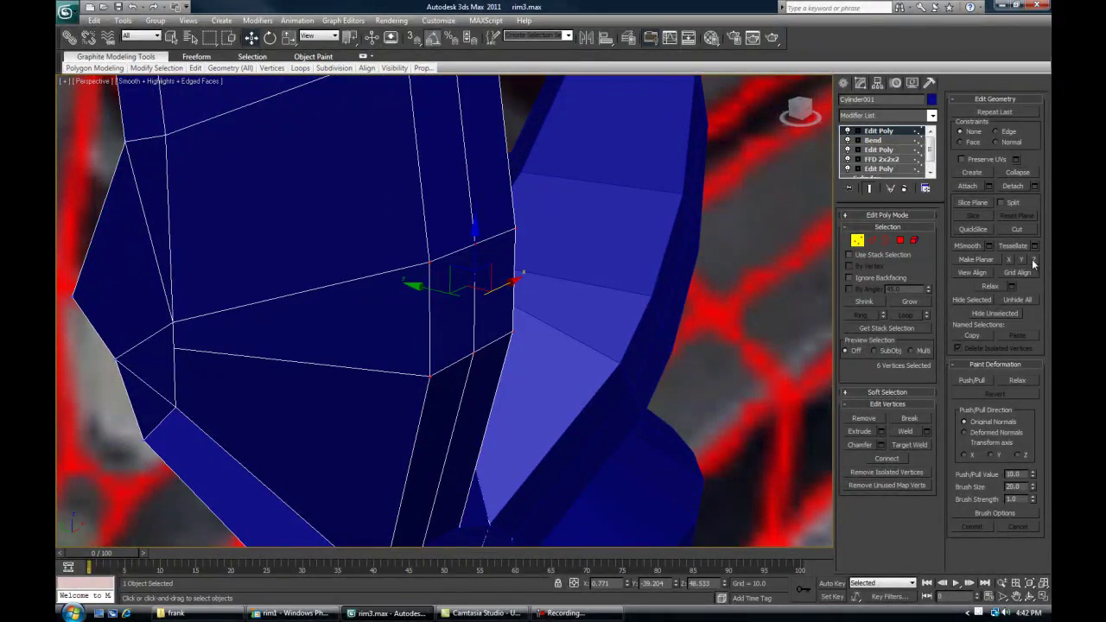
pyautogui.scroll(-6, 465, 387)
pyautogui.keyDown('alt'); pyautogui.moveTo(422, 395); pyautogui.dragTo(415, 317, button='middle'); pyautogui.keyUp('alt')
pyautogui.scroll(4, 430, 370)
pyautogui.press('F4')
pyautogui.scroll(-5, 401, 347)
pyautogui.scroll(5, 453, 333)
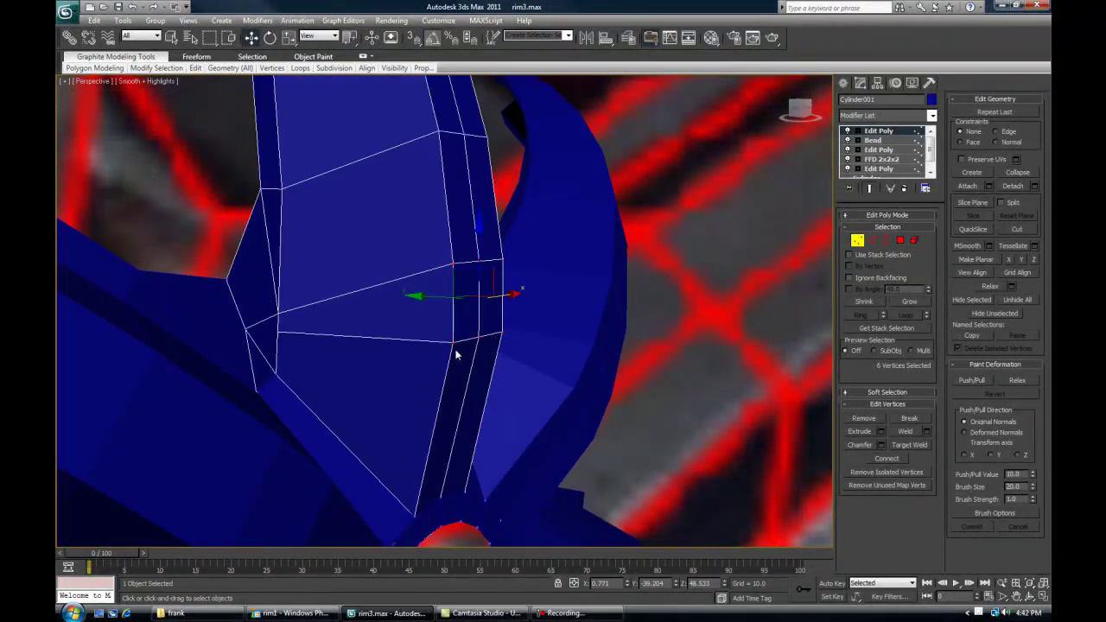
pyautogui.scroll(-5, 444, 309)
pyautogui.keyDown('alt'); pyautogui.moveTo(476, 320); pyautogui.dragTo(420, 339, button='middle'); pyautogui.keyUp('alt')
# Auto-smooth the whole top spoke element with a 45.0 threshold and clear the selection
pyautogui.click(913, 240)
pyautogui.click(465, 302)
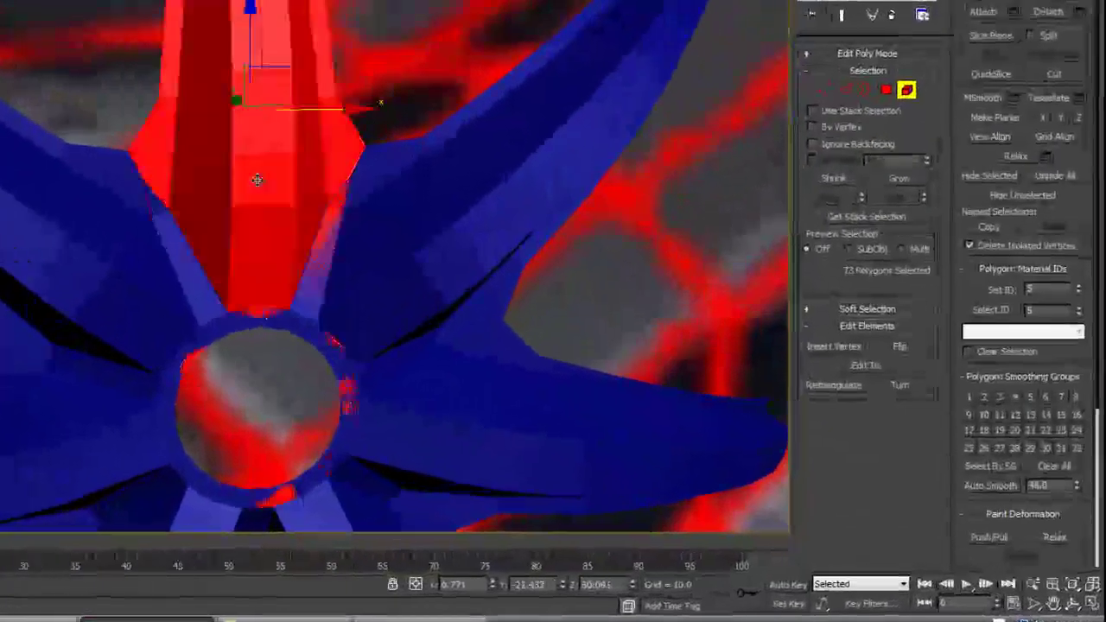
pyautogui.click(985, 484)
pyautogui.click(586, 308)
pyautogui.moveTo(586, 308)
pyautogui.keyDown('alt'); pyautogui.mouseDown(button='middle')
pyautogui.moveTo(599, 289)
pyautogui.moveTo(581, 254)
pyautogui.moveTo(473, 229)
pyautogui.moveTo(572, 226)
pyautogui.mouseUp(button='middle'); pyautogui.keyUp('alt')
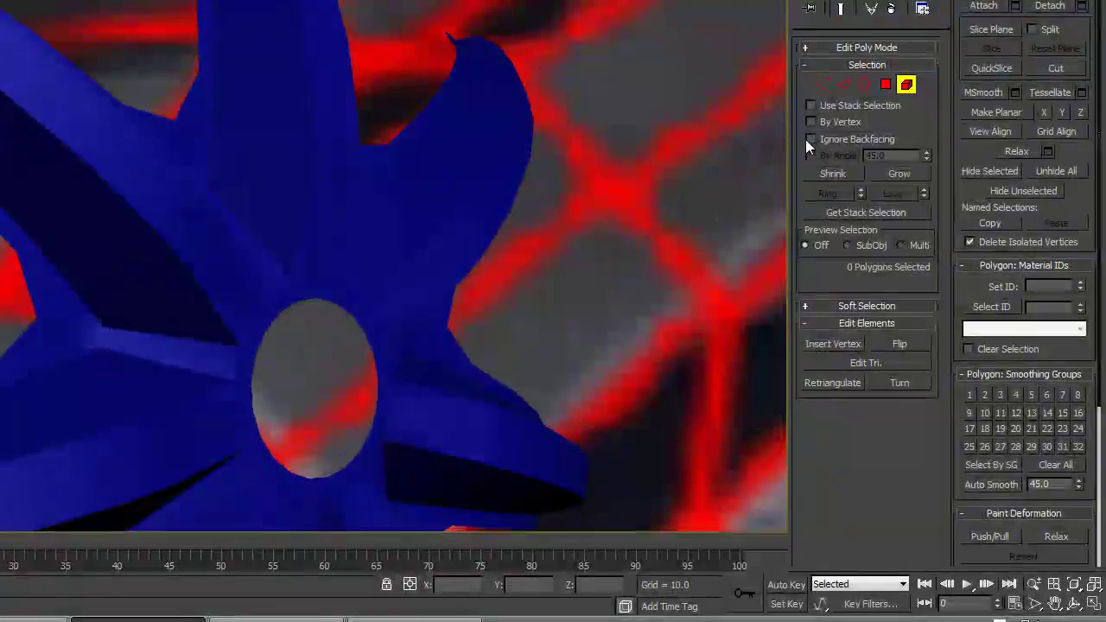
# Auto-smooth the two front polygons below the new loop, and separately the two above it, at 45.0
pyautogui.click(883, 84)
pyautogui.keyDown('alt'); pyautogui.moveTo(511, 201); pyautogui.dragTo(452, 189, button='middle'); pyautogui.keyUp('alt')
pyautogui.click(311, 179)
pyautogui.keyDown('ctrl'); pyautogui.click(333, 197); pyautogui.keyUp('ctrl')
pyautogui.click(998, 488)
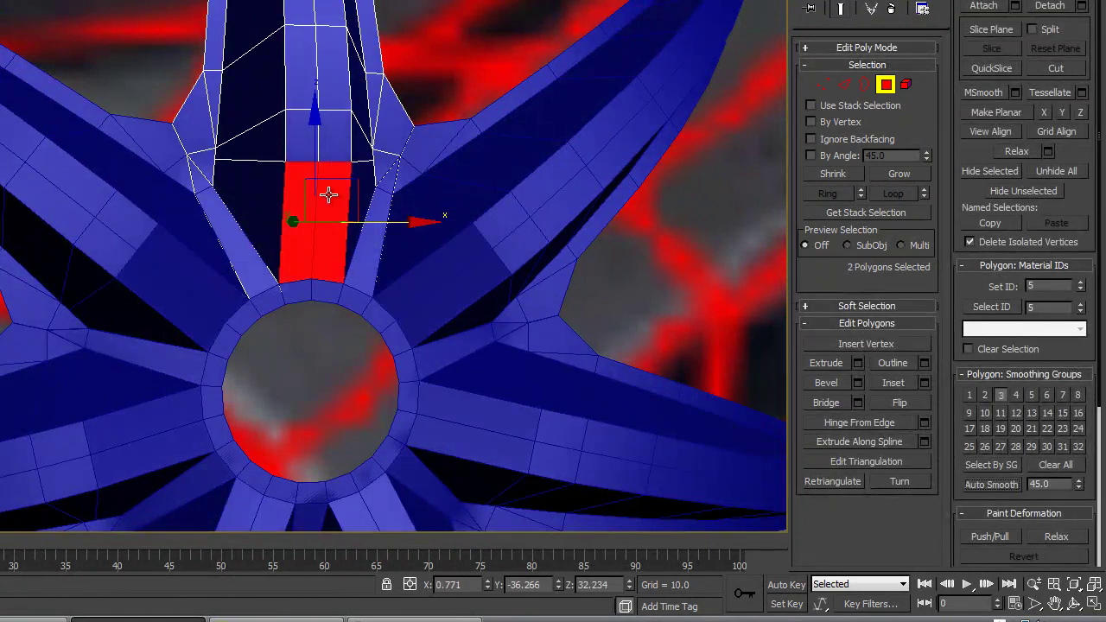
pyautogui.click(307, 138)
pyautogui.keyDown('ctrl'); pyautogui.click(335, 138); pyautogui.keyUp('ctrl')
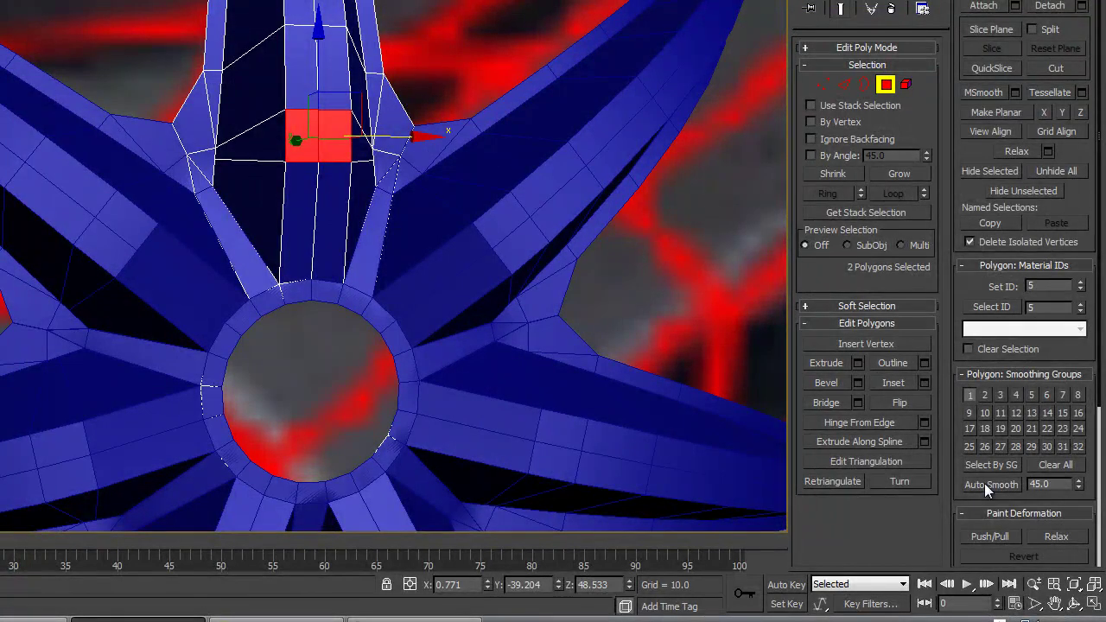
pyautogui.click(987, 487)
pyautogui.click(610, 323)
pyautogui.keyDown('alt'); pyautogui.moveTo(452, 256); pyautogui.dragTo(480, 210, button='middle'); pyautogui.keyUp('alt')
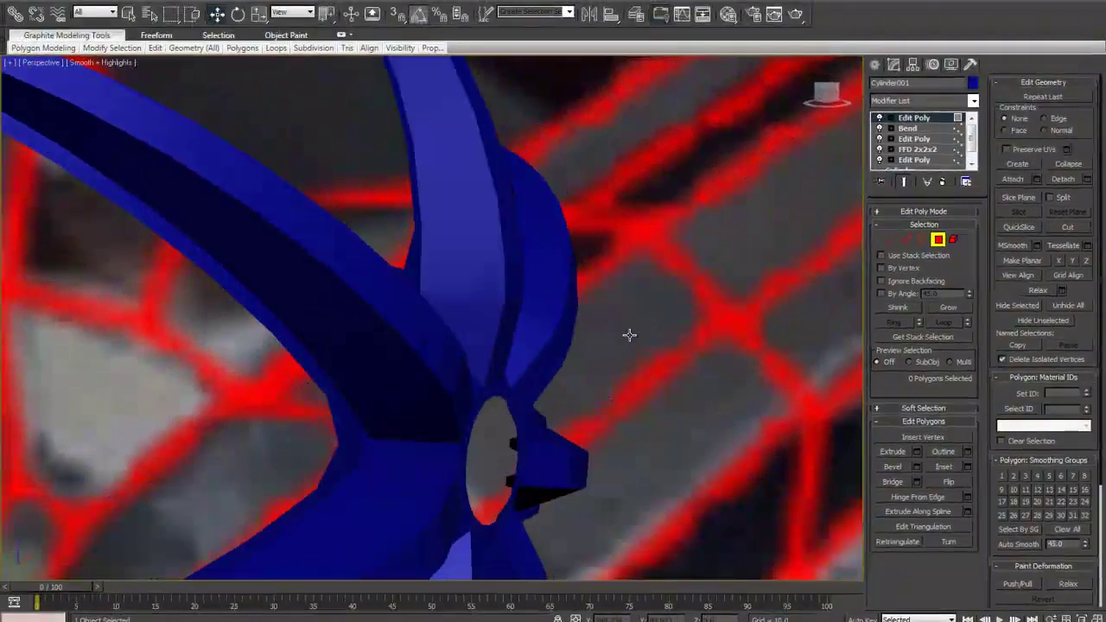
# Examine the top spoke's curvature, its junction with the neighbouring spokes and its outer end in the perspective view
pyautogui.scroll(-4, 620, 333)
pyautogui.keyDown('alt'); pyautogui.moveTo(605, 321); pyautogui.dragTo(688, 384, button='middle'); pyautogui.keyUp('alt')
pyautogui.scroll(4, 615, 370)
pyautogui.press('F4')
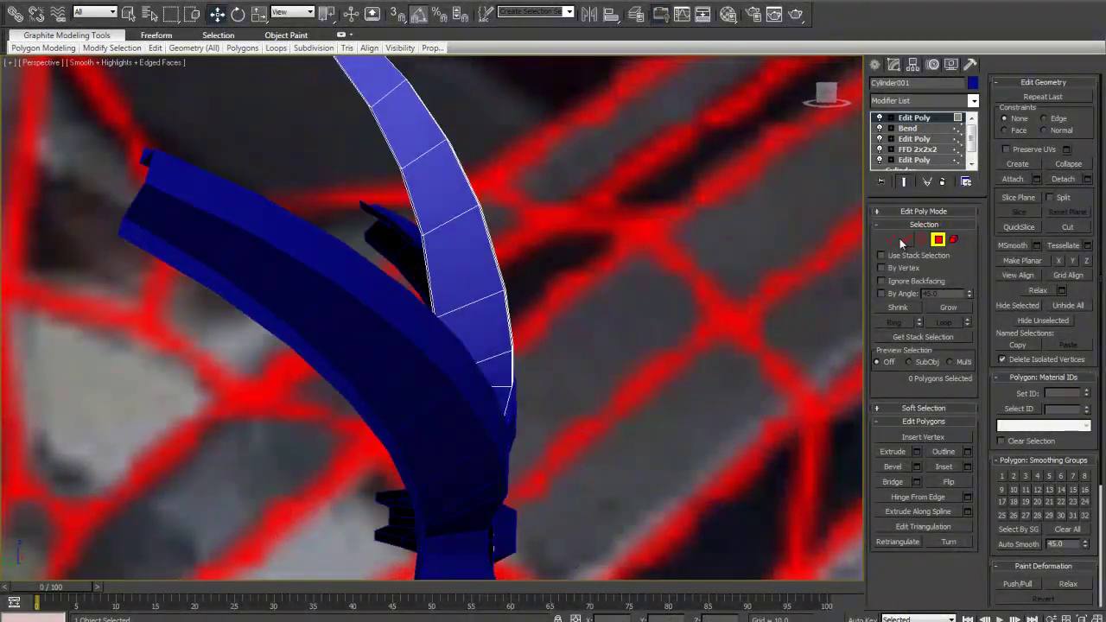
pyautogui.press('1')
pyautogui.keyDown('alt'); pyautogui.moveTo(694, 364); pyautogui.dragTo(590, 301, button='middle'); pyautogui.keyUp('alt')
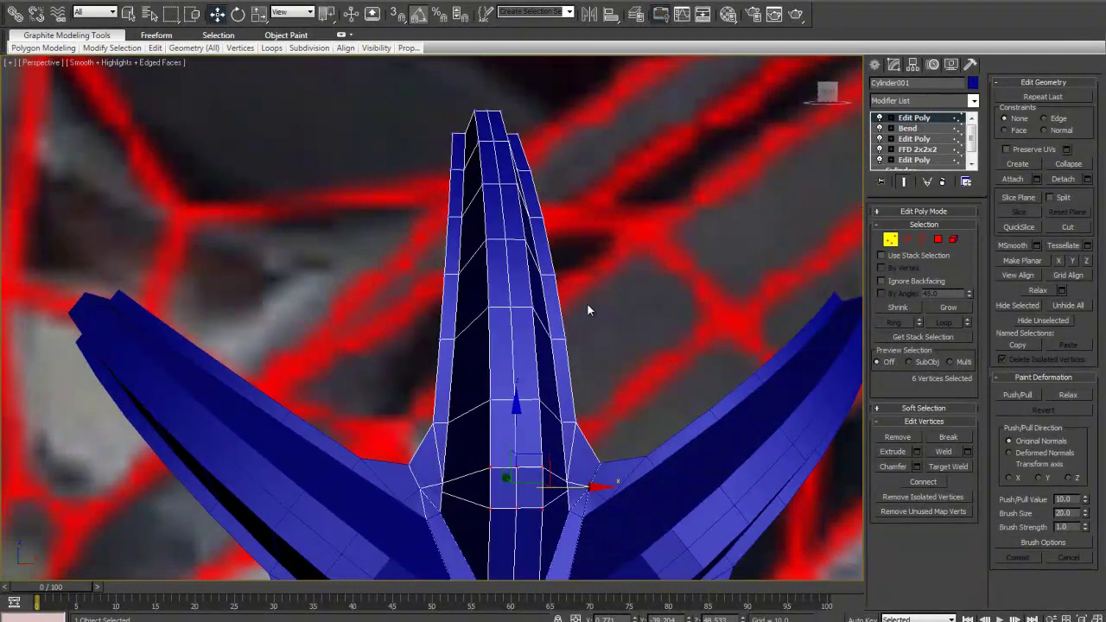
pyautogui.moveTo(598, 467); pyautogui.dragTo(642, 311, button='middle')
pyautogui.scroll(4, 642, 311)
pyautogui.moveTo(520, 388); pyautogui.dragTo(432, 350, button='middle')
pyautogui.scroll(2, 397, 330)
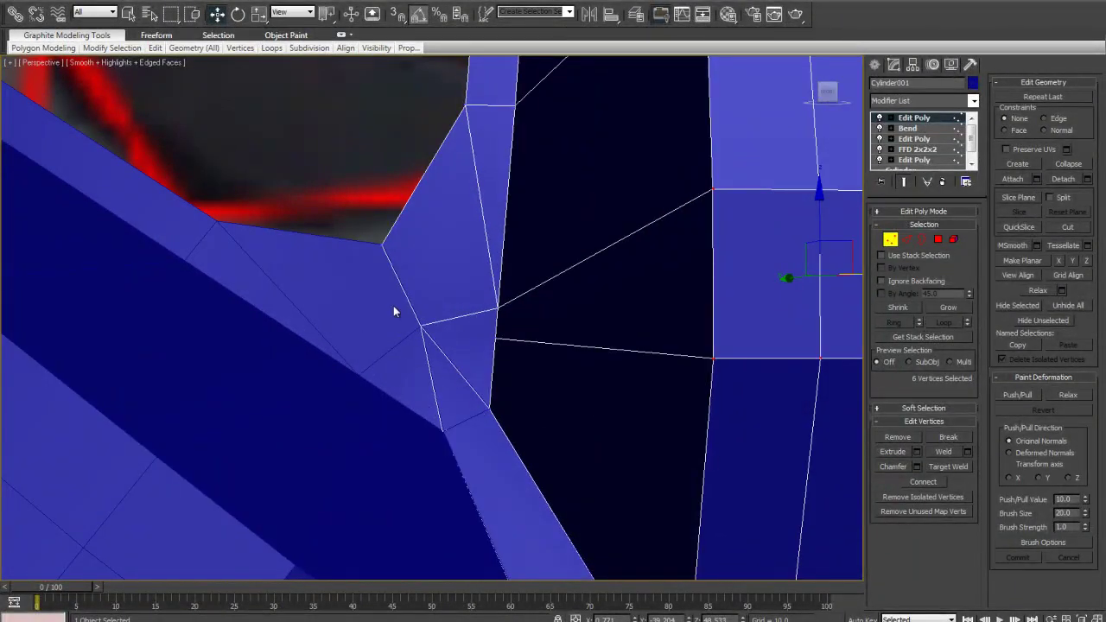
pyautogui.keyDown('alt'); pyautogui.moveTo(466, 299); pyautogui.dragTo(454, 355, button='middle'); pyautogui.keyUp('alt')
pyautogui.scroll(-4, 505, 273)
pyautogui.moveTo(454, 277); pyautogui.dragTo(495, 473, button='middle')
pyautogui.moveTo(457, 276); pyautogui.dragTo(486, 399, button='middle')
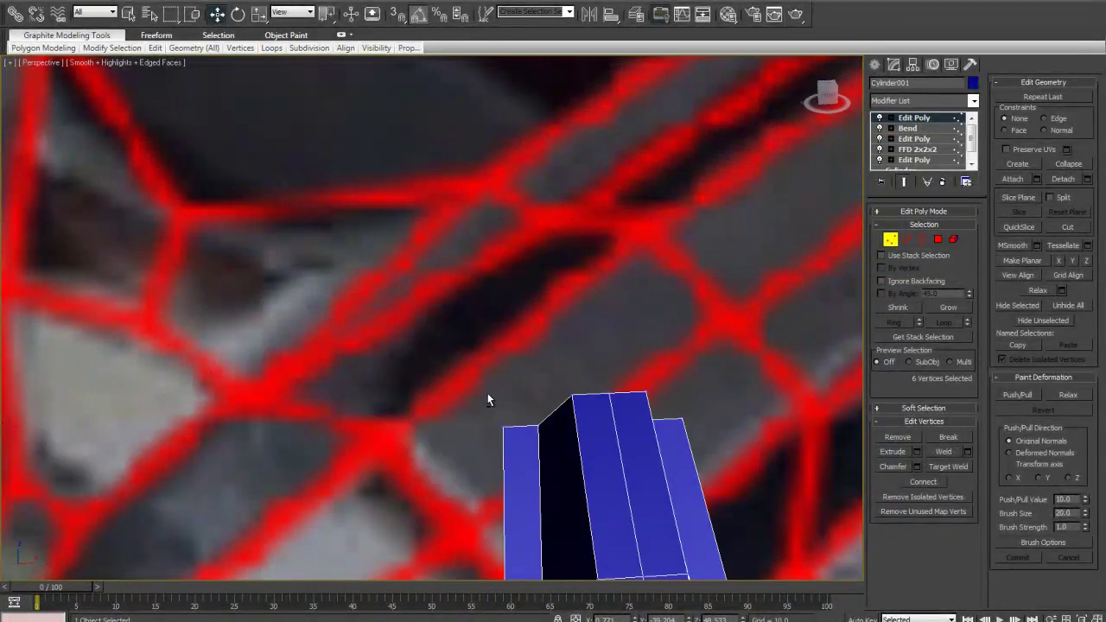
pyautogui.hotkey('alt', 'w')
pyautogui.hotkey('alt', 'w')
pyautogui.moveTo(515, 304); pyautogui.dragTo(496, 478, button='middle')
# Compare the top spoke's outer end with the reference image in the front view, and view it side-on in the four-viewport layout
pyautogui.press('f')
pyautogui.press('z')
pyautogui.scroll(-7, 511, 400)
pyautogui.click(530, 371)
pyautogui.scroll(-3, 532, 371)
pyautogui.moveTo(428, 196); pyautogui.dragTo(455, 444, button='middle')
pyautogui.scroll(3, 456, 423)
pyautogui.hotkey('alt', 'x')
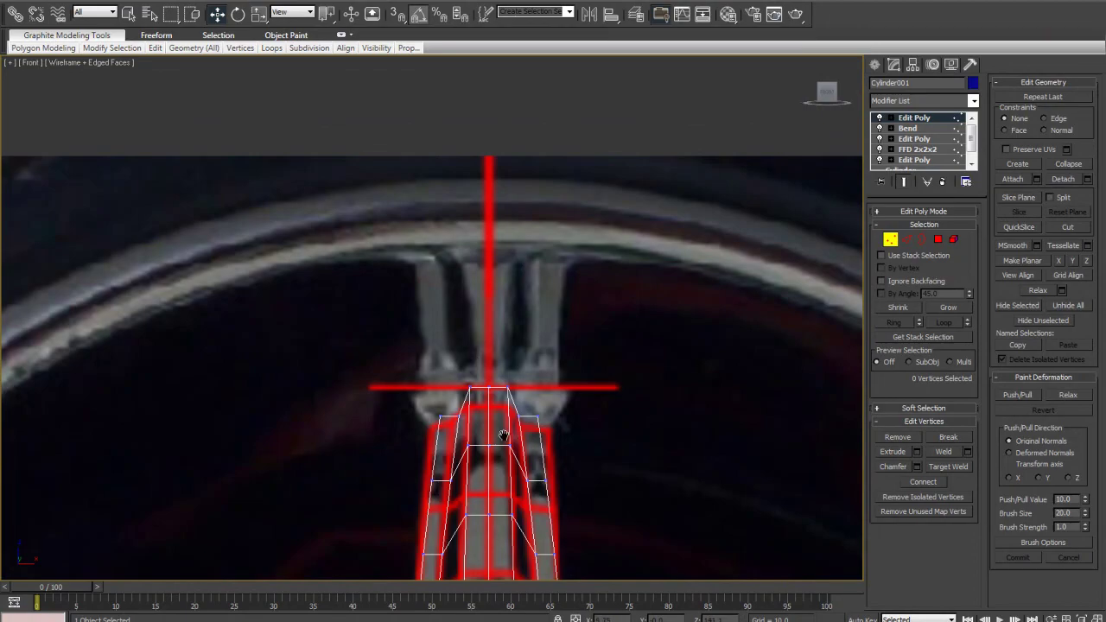
pyautogui.scroll(-3, 514, 441)
pyautogui.hotkey('alt', 'w')
pyautogui.keyDown('alt'); pyautogui.moveTo(534, 428); pyautogui.dragTo(610, 444, button='middle'); pyautogui.keyUp('alt')
pyautogui.scroll(4, 604, 441)
pyautogui.moveTo(491, 403); pyautogui.dragTo(717, 466, button='middle')
pyautogui.keyDown('alt'); pyautogui.moveTo(717, 466); pyautogui.dragTo(765, 516, button='middle'); pyautogui.keyUp('alt')
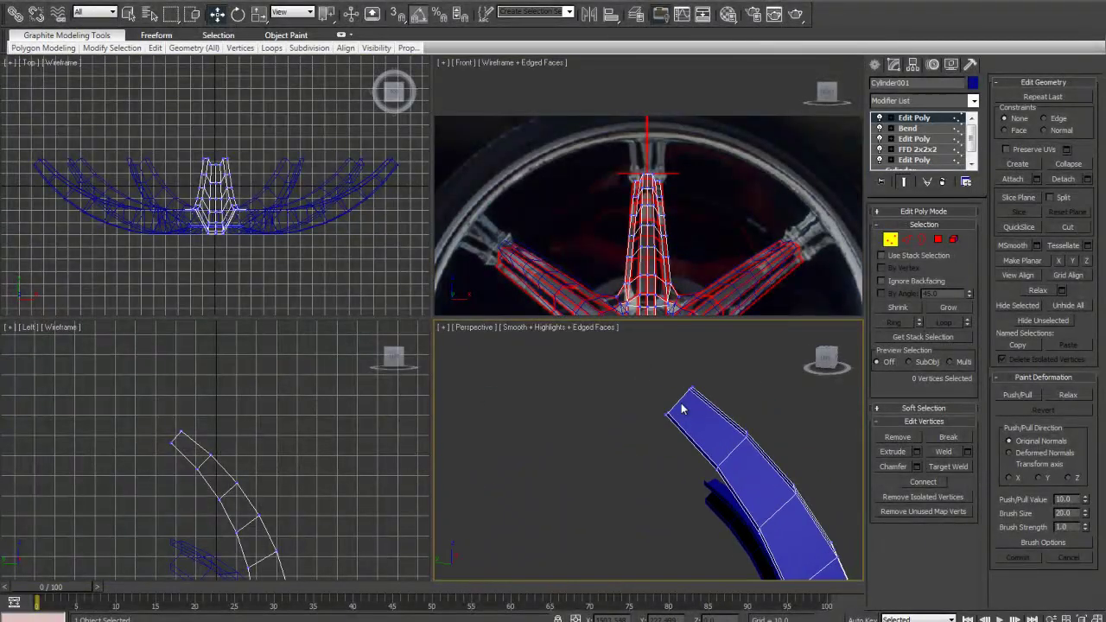
# Try to flatten the top spoke's seven outer end vertices by scaling them vertically
pyautogui.moveTo(717, 431); pyautogui.dragTo(716, 428)
pyautogui.press('r')
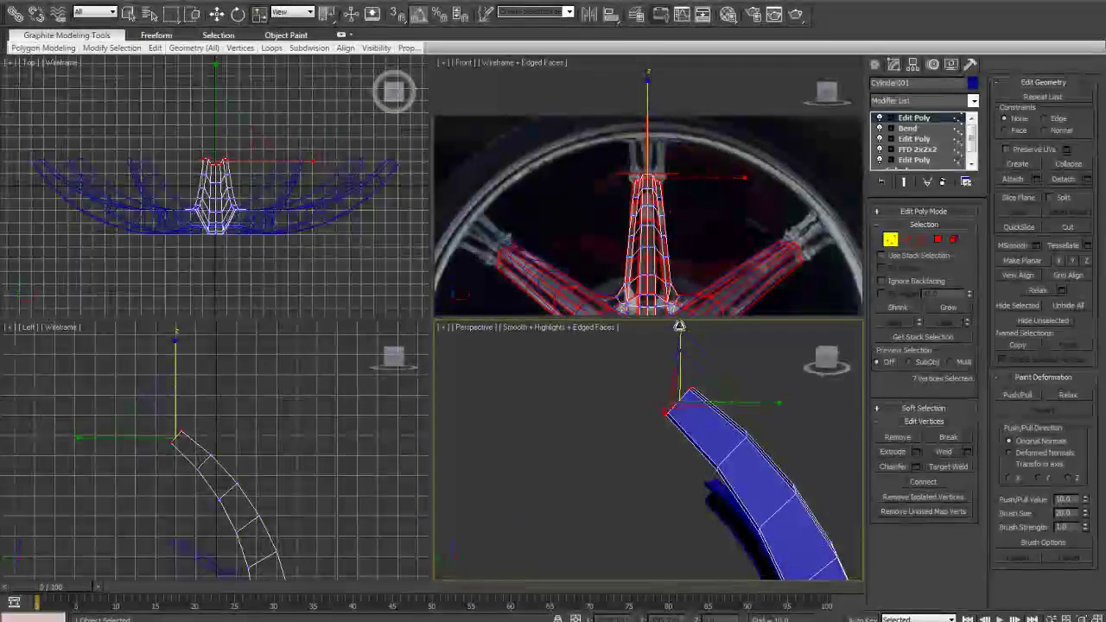
pyautogui.hotkey('ctrl', 'z')
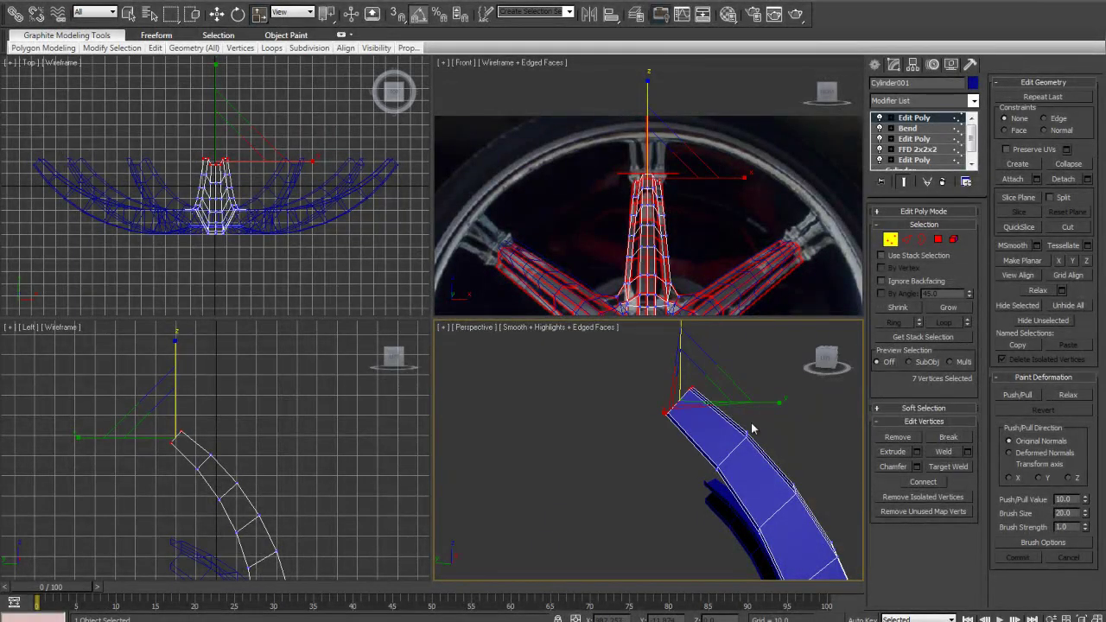
# Select the six polygons at the top spoke's outer end and position a horizontal slice plane across them
pyautogui.click(937, 240)
pyautogui.moveTo(577, 346); pyautogui.dragTo(707, 433)
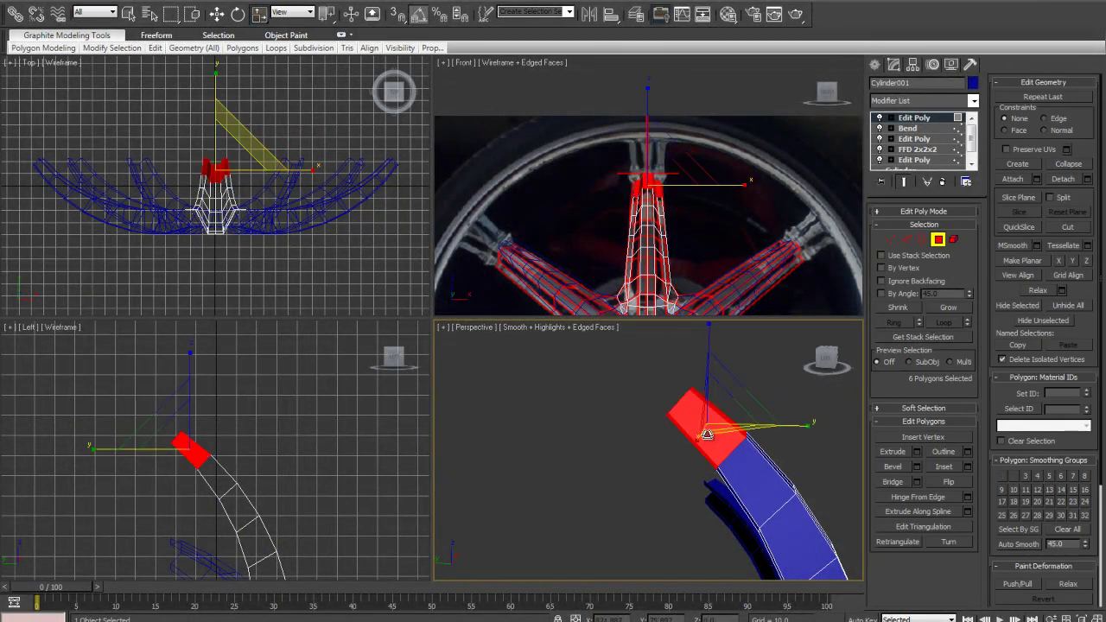
pyautogui.keyDown('alt'); pyautogui.moveTo(612, 409); pyautogui.dragTo(584, 411, button='middle'); pyautogui.keyUp('alt')
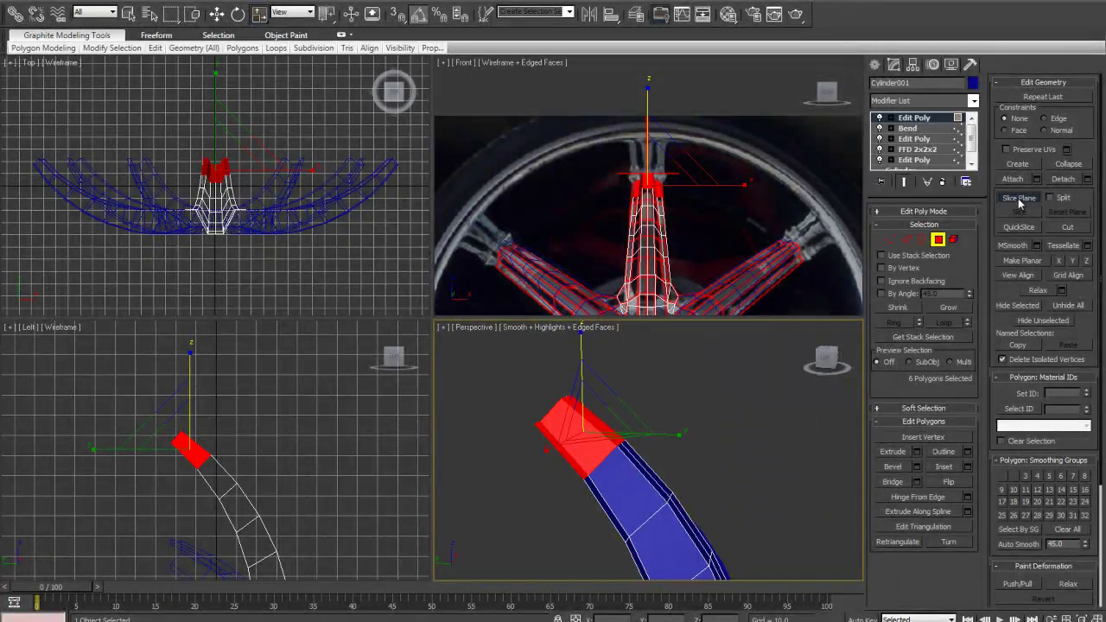
pyautogui.click(1020, 200)
pyautogui.scroll(-5, 596, 246)
pyautogui.scroll(2, 592, 242)
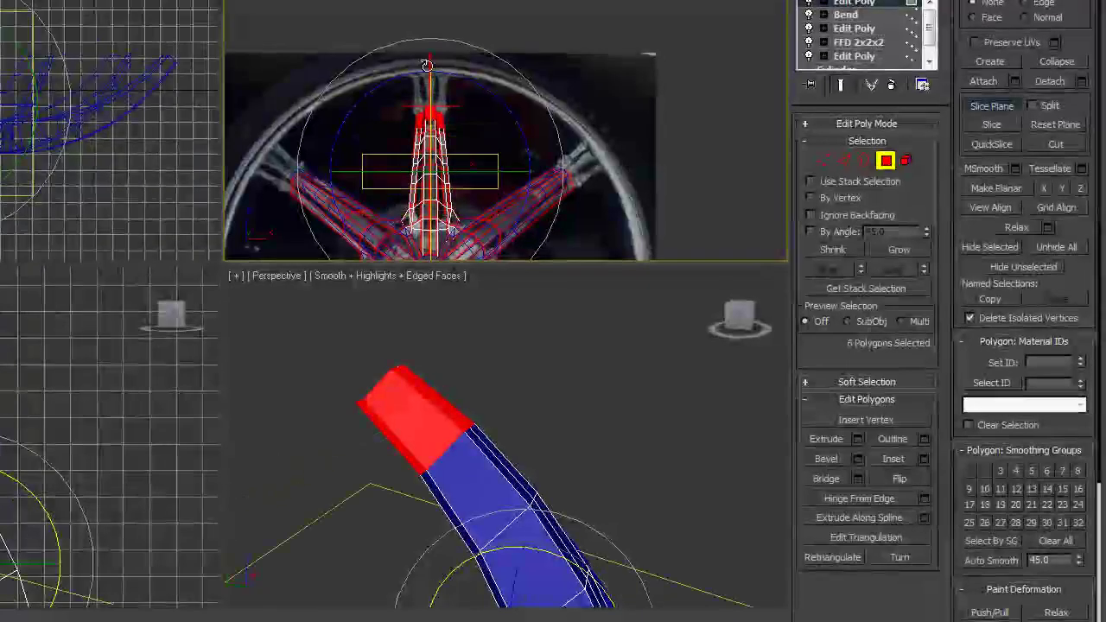
pyautogui.moveTo(427, 65); pyautogui.dragTo(437, 43)
pyautogui.press('w')
pyautogui.moveTo(402, 367); pyautogui.dragTo(442, 337, button='middle')
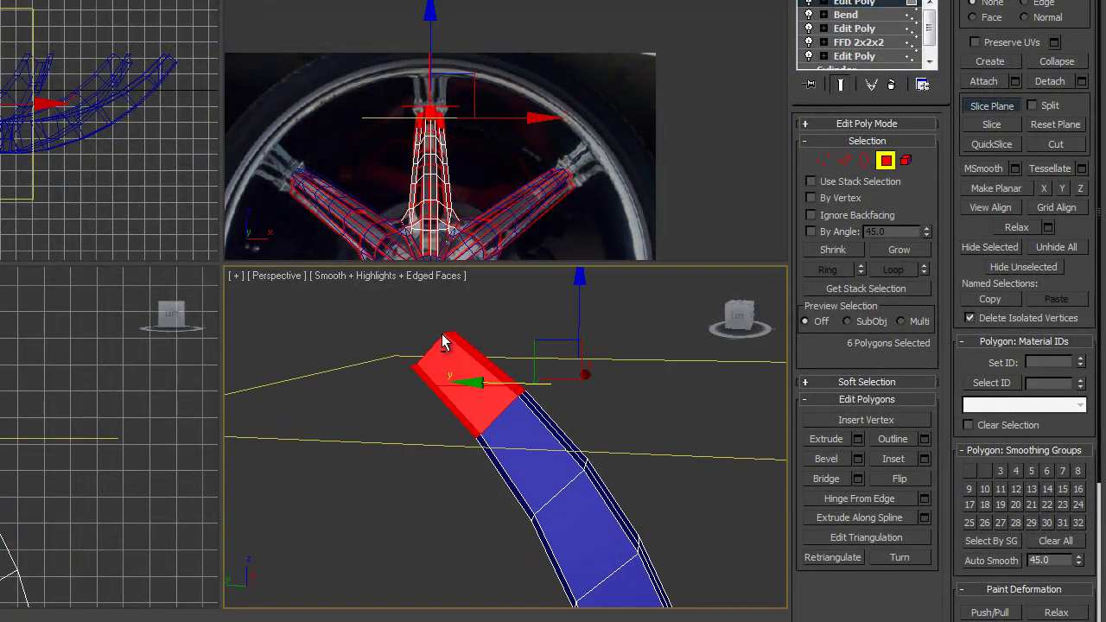
# Fine-tune the slice plane's height near the spoke's tip, slice the selected polygons and leave Slice Plane mode
pyautogui.hotkey('alt', 'w')
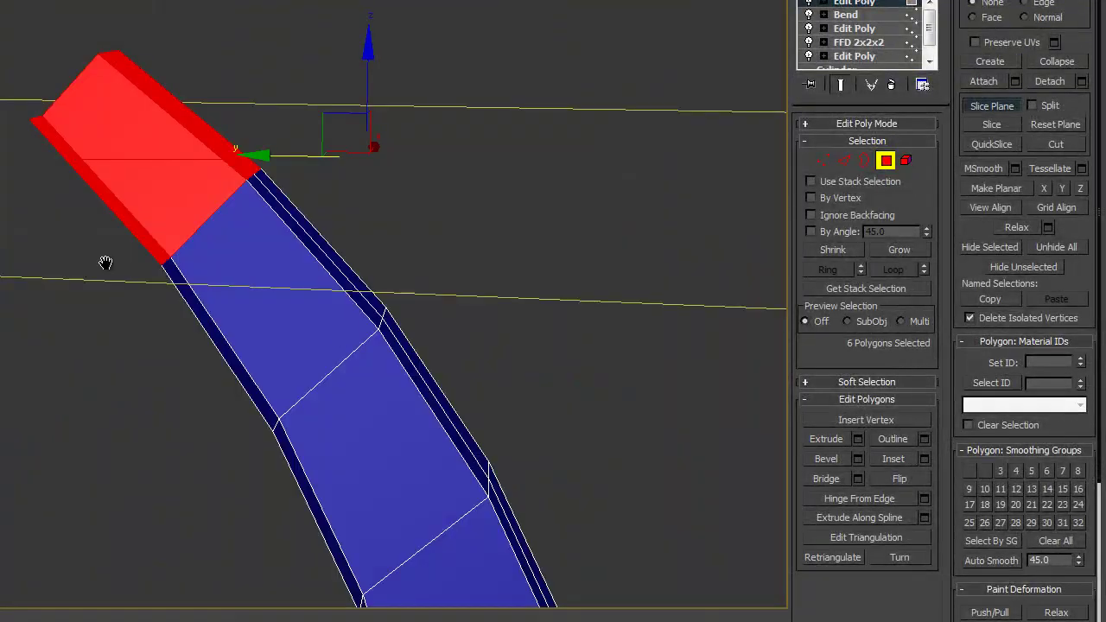
pyautogui.moveTo(67, 225); pyautogui.dragTo(176, 317, button='middle')
pyautogui.moveTo(533, 200); pyautogui.dragTo(533, 164)
pyautogui.press('F2')
pyautogui.keyDown('alt'); pyautogui.moveTo(463, 195); pyautogui.dragTo(388, 249, button='middle'); pyautogui.keyUp('alt')
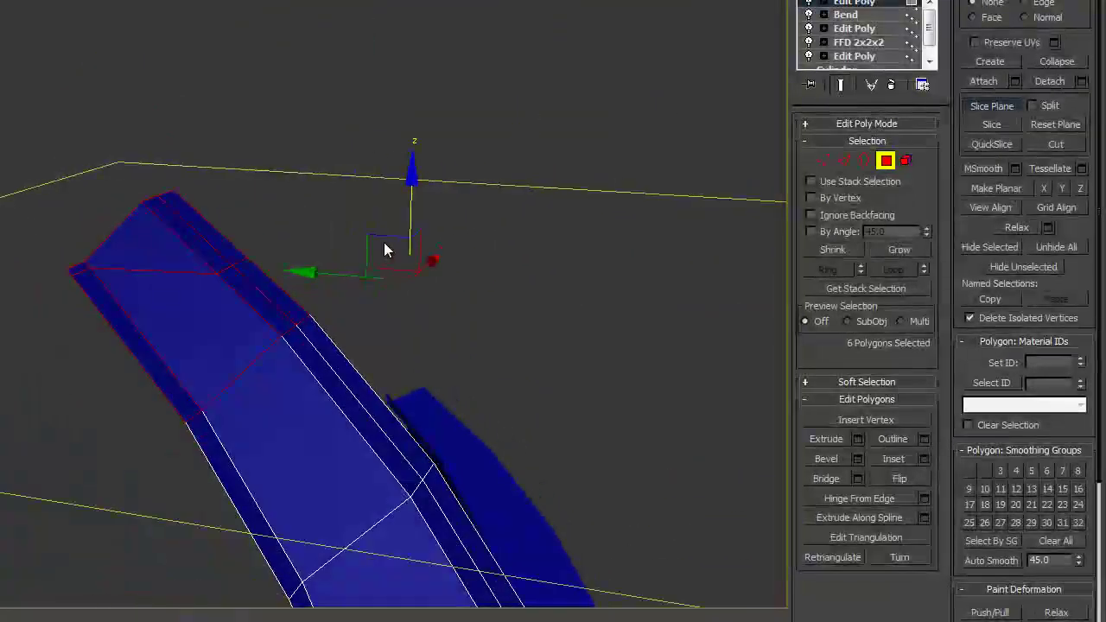
pyautogui.moveTo(412, 177); pyautogui.dragTo(417, 176)
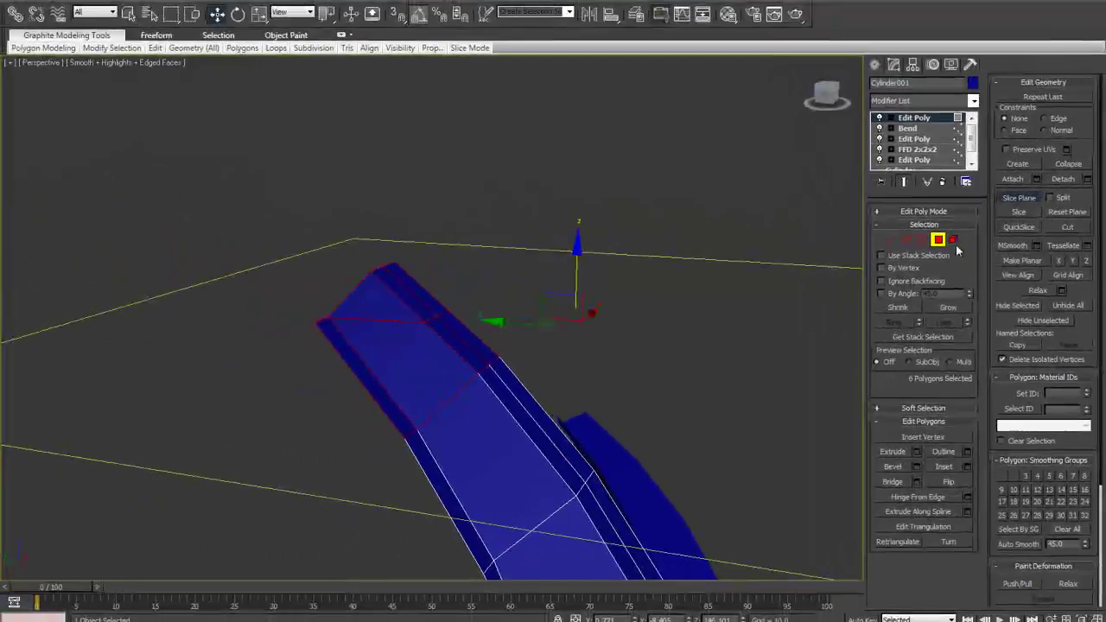
pyautogui.click(1019, 201)
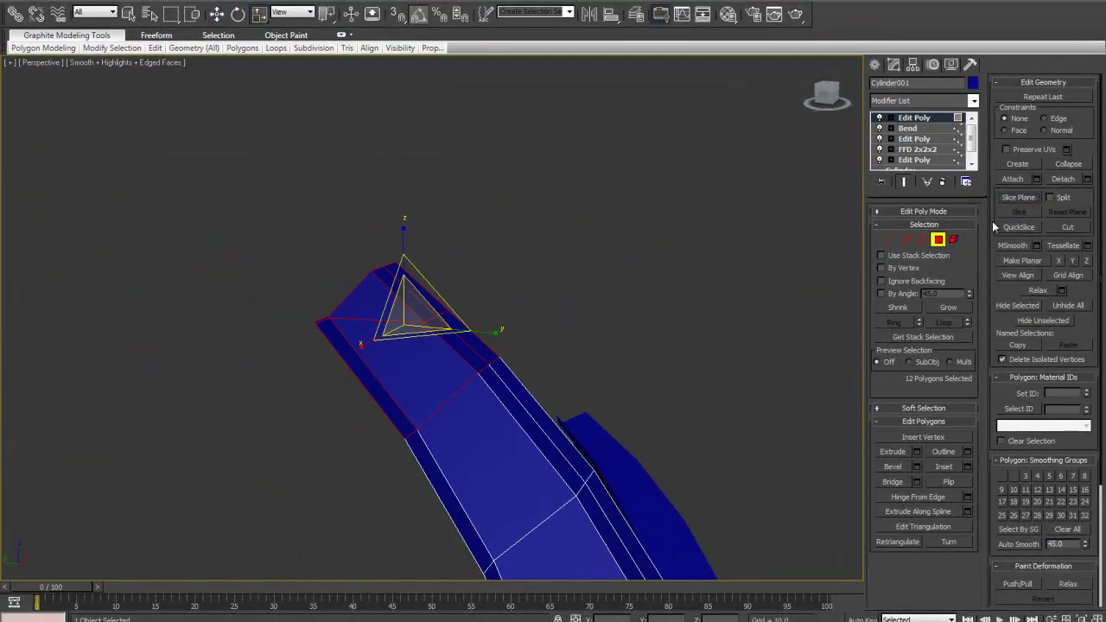
# Delete the polygons above the horizontal cut so the top spoke ends in a flat opening
pyautogui.moveTo(452, 406); pyautogui.dragTo(526, 314, button='middle')
pyautogui.keyDown('alt'); pyautogui.moveTo(690, 255); pyautogui.dragTo(691, 257); pyautogui.keyUp('alt')
pyautogui.moveTo(523, 311)
pyautogui.mouseDown(button='middle')
pyautogui.moveTo(552, 363)
pyautogui.moveTo(457, 375)
pyautogui.moveTo(499, 358)
pyautogui.moveTo(562, 395)
pyautogui.moveTo(542, 397)
pyautogui.mouseUp(button='middle')
pyautogui.press('z')
pyautogui.press('F2')
pyautogui.click(903, 241)
pyautogui.click(937, 241)
pyautogui.press('Delete')
# Extend the six open edges at the spoke's cut end straight upward to about Z 150.8 as new faces
pyautogui.click(906, 241)
pyautogui.keyDown('alt'); pyautogui.moveTo(622, 374); pyautogui.dragTo(564, 383, button='middle'); pyautogui.keyUp('alt')
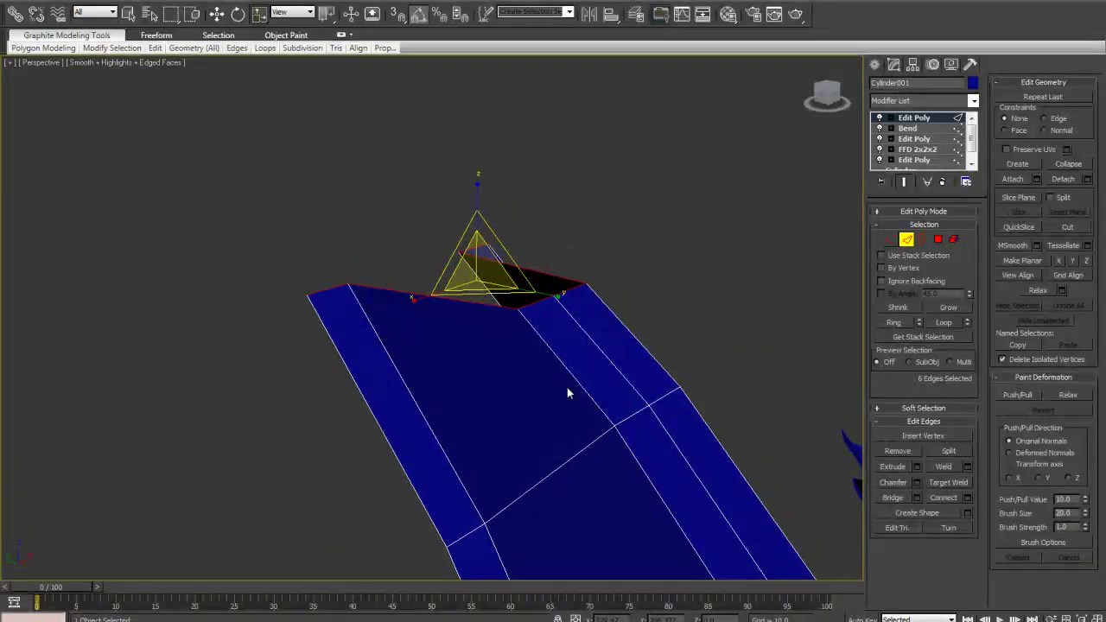
pyautogui.press('w')
pyautogui.keyDown('shift'); pyautogui.moveTo(477, 209); pyautogui.dragTo(475, 177); pyautogui.keyUp('shift')
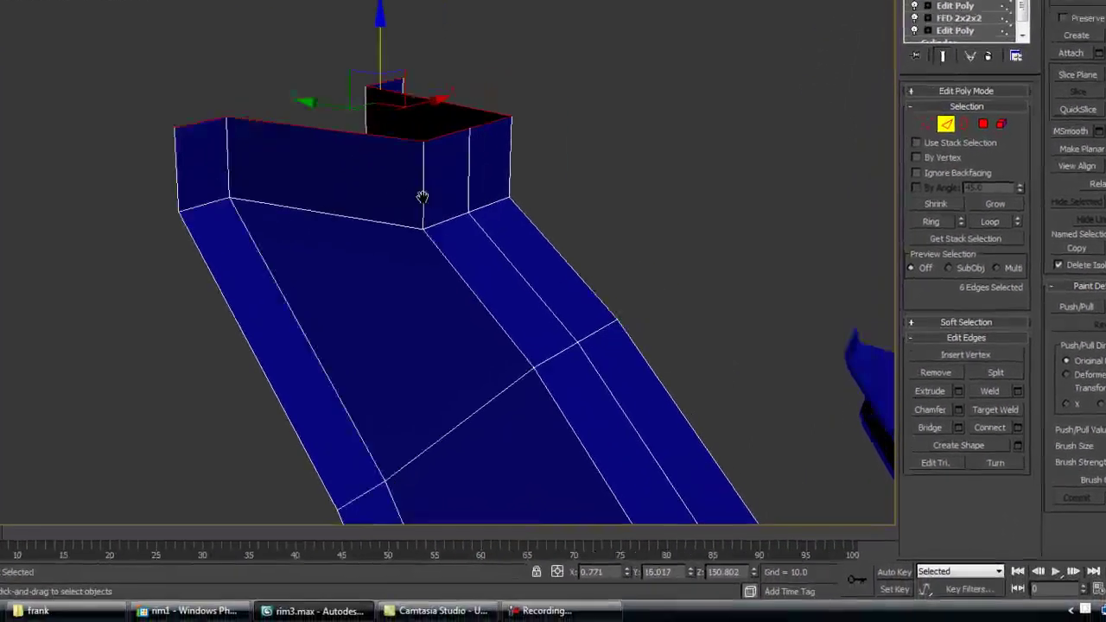
# View the extended end from the side and examine the spoke's outer end in the rim1 photo in Windows Photo Gallery
pyautogui.keyDown('alt'); pyautogui.moveTo(421, 197); pyautogui.dragTo(446, 187, button='middle'); pyautogui.keyUp('alt')
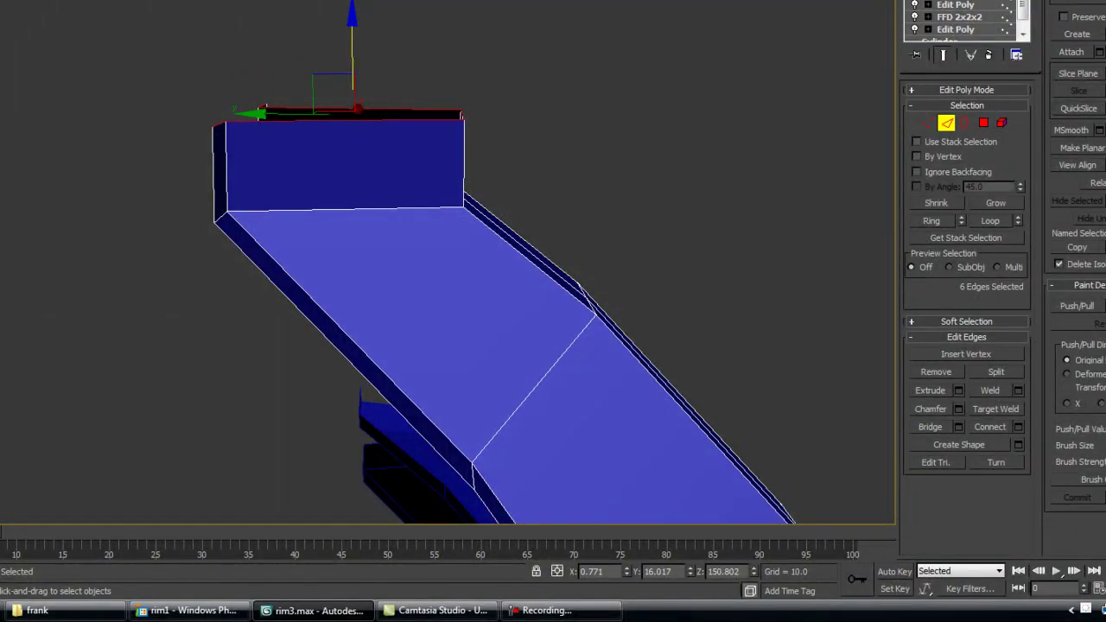
pyautogui.hotkey('alt', 'Tab')
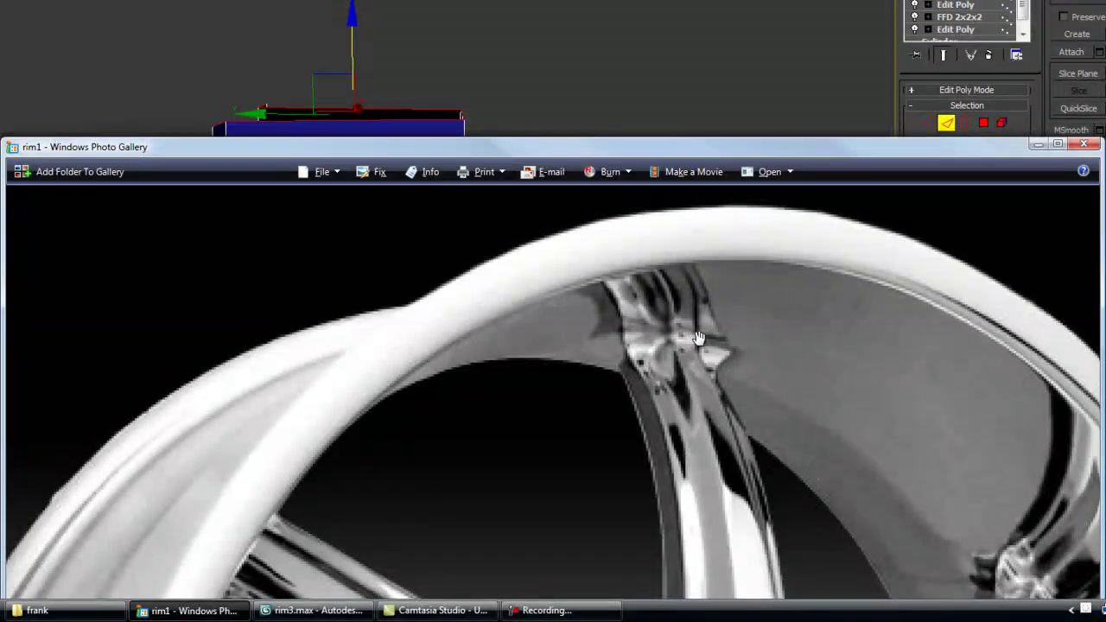
pyautogui.moveTo(635, 147); pyautogui.dragTo(1105, 147)
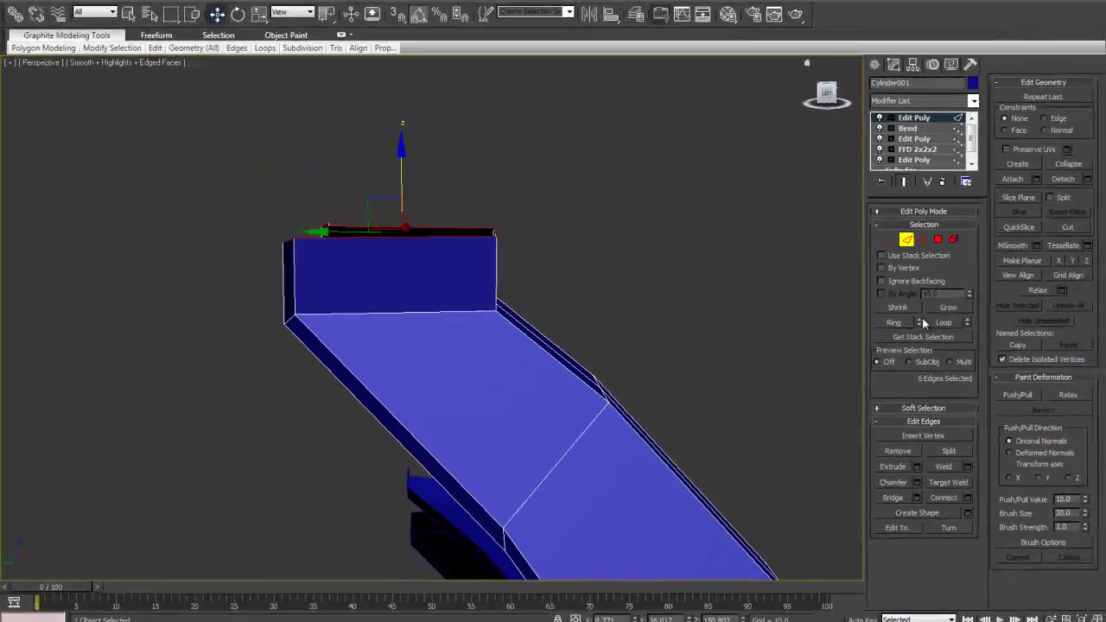
# Select the seven vertices along the spoke end's top opening and scale them outward to about 118% along X
pyautogui.press('1')
pyautogui.keyDown('alt'); pyautogui.moveTo(505, 250); pyautogui.dragTo(506, 231, button='middle'); pyautogui.keyUp('alt')
pyautogui.moveTo(499, 201); pyautogui.dragTo(456, 249)
pyautogui.keyDown('alt'); pyautogui.moveTo(462, 251); pyautogui.dragTo(427, 286, button='middle'); pyautogui.keyUp('alt')
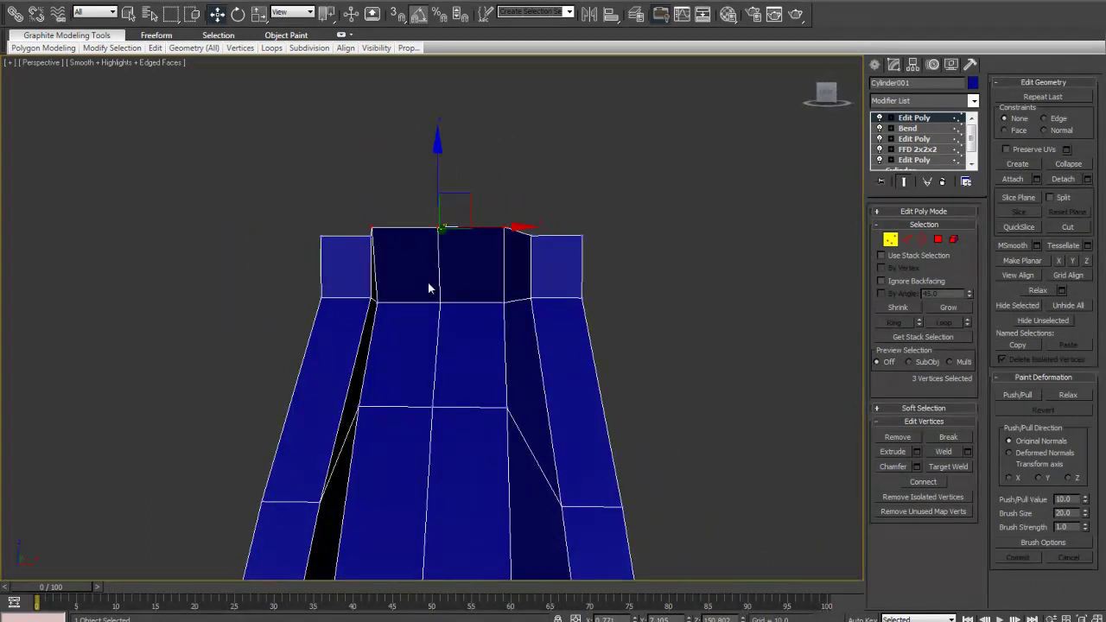
pyautogui.moveTo(653, 271); pyautogui.dragTo(676, 266)
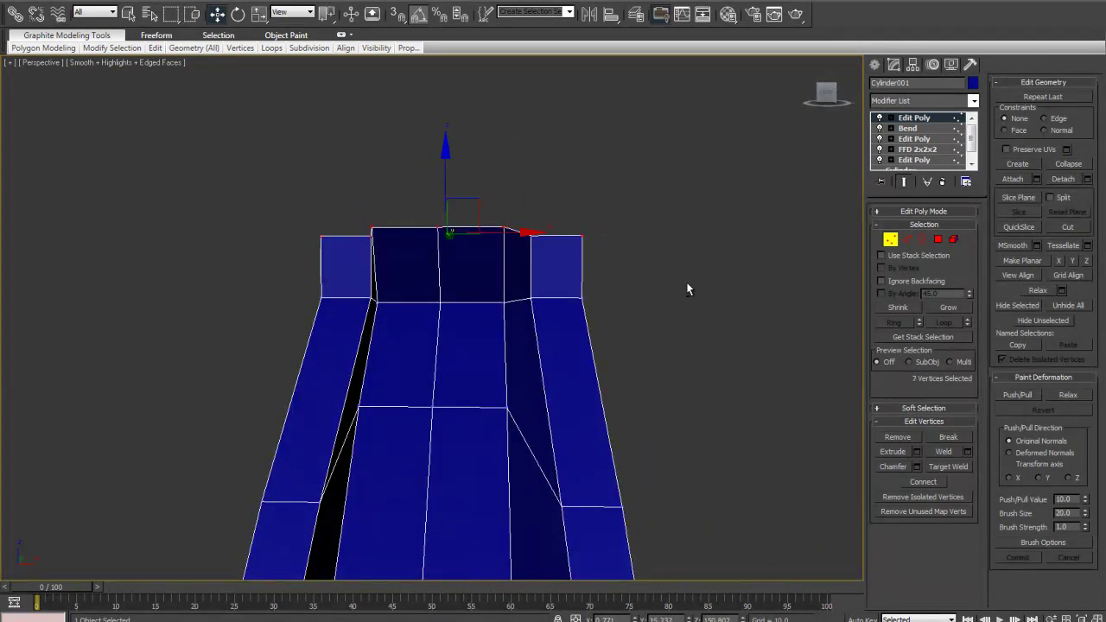
pyautogui.keyDown('alt'); pyautogui.moveTo(658, 271); pyautogui.dragTo(699, 304, button='middle'); pyautogui.keyUp('alt')
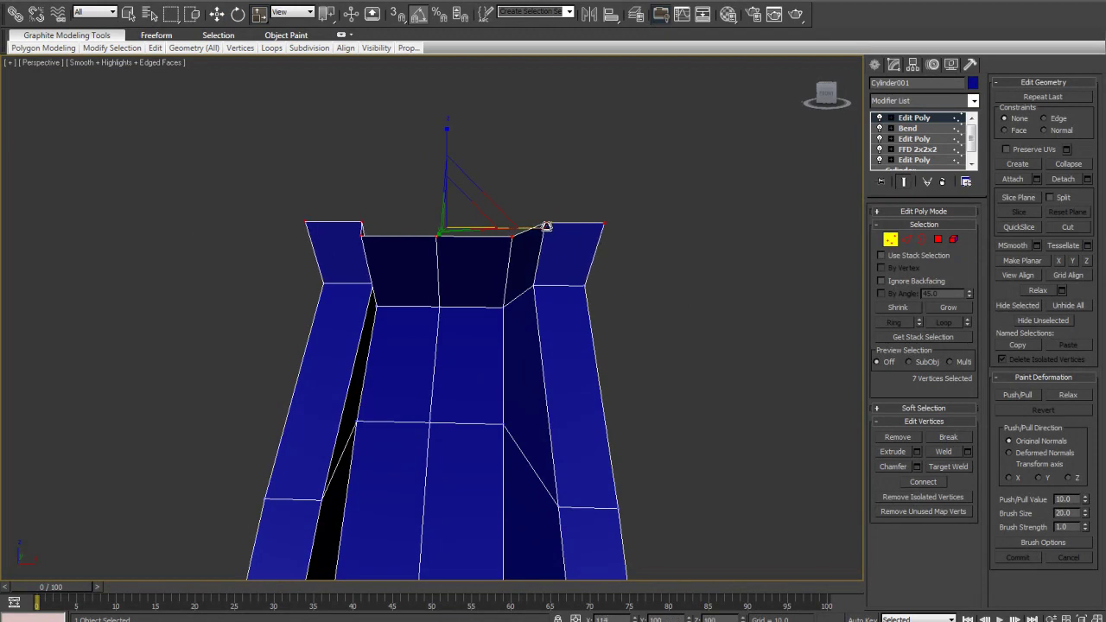
pyautogui.click(603, 274)
pyautogui.keyDown('alt'); pyautogui.moveTo(603, 274); pyautogui.dragTo(537, 339, button='middle'); pyautogui.keyUp('alt')
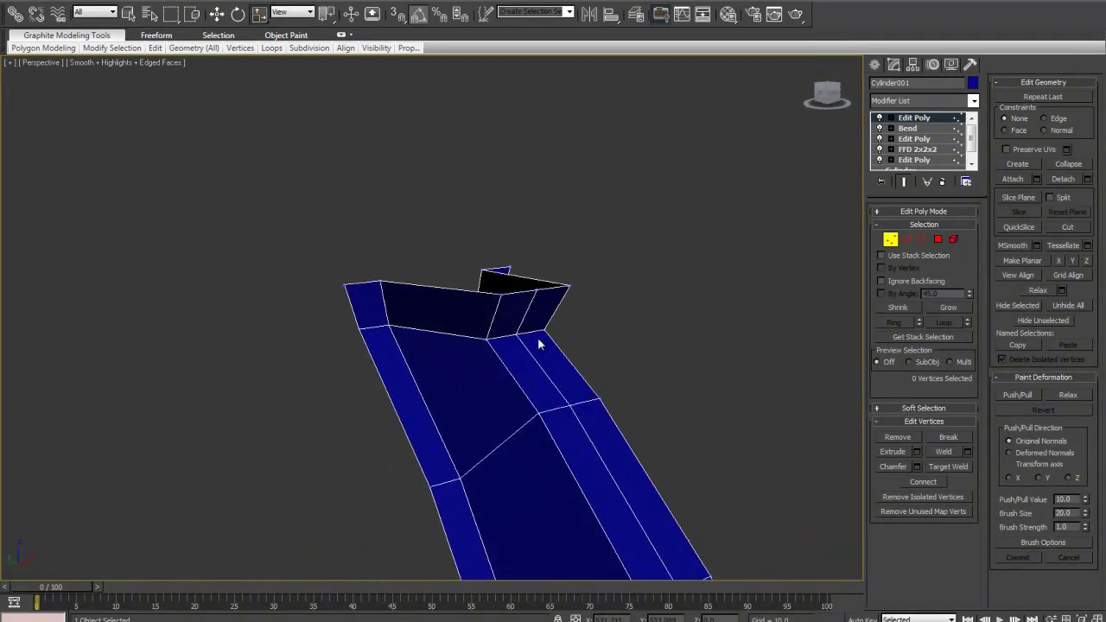
# Extend the two inner side-wall top edges outward along X as new faces above the wings and weld the overlapping vertices at 0.1
pyautogui.click(890, 239)
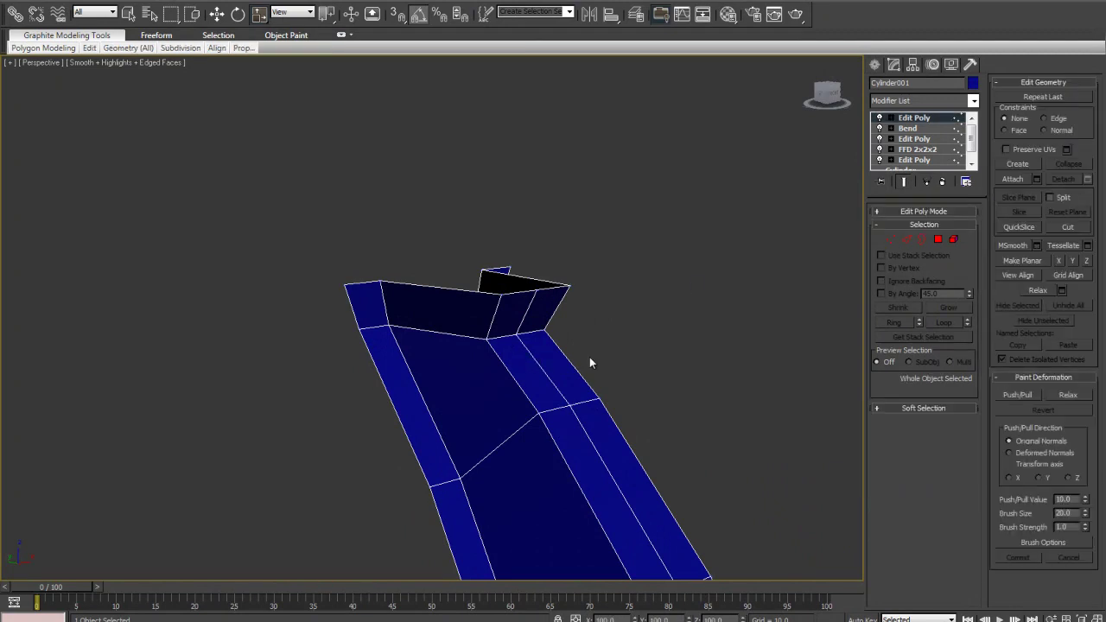
pyautogui.click(906, 240)
pyautogui.keyDown('alt'); pyautogui.moveTo(481, 323); pyautogui.dragTo(437, 405, button='middle'); pyautogui.keyUp('alt')
pyautogui.click(430, 407)
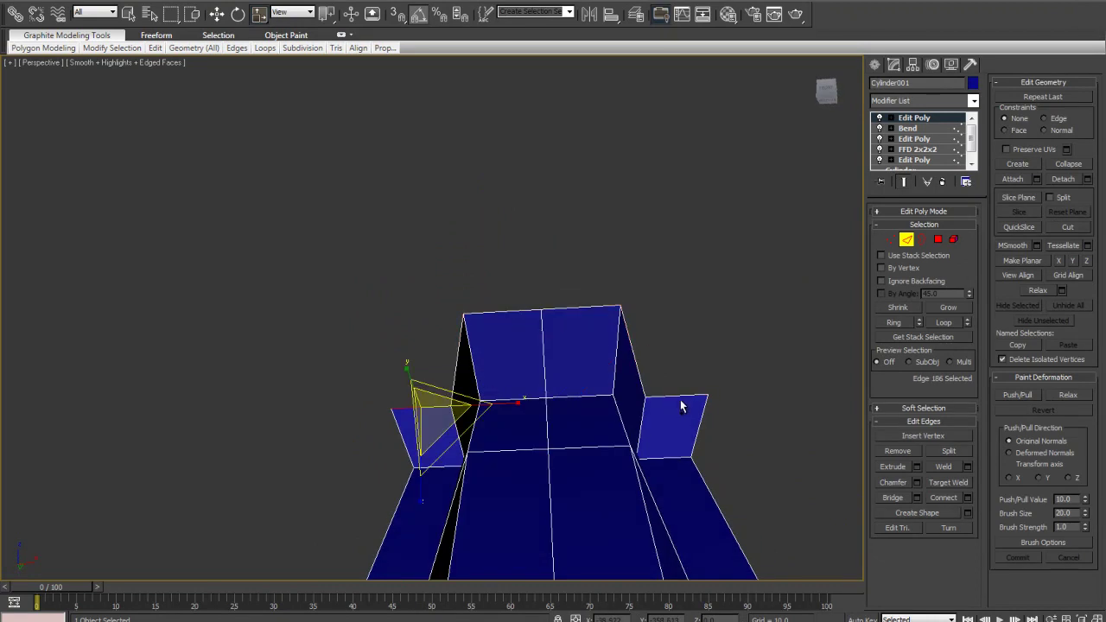
pyautogui.click(634, 357)
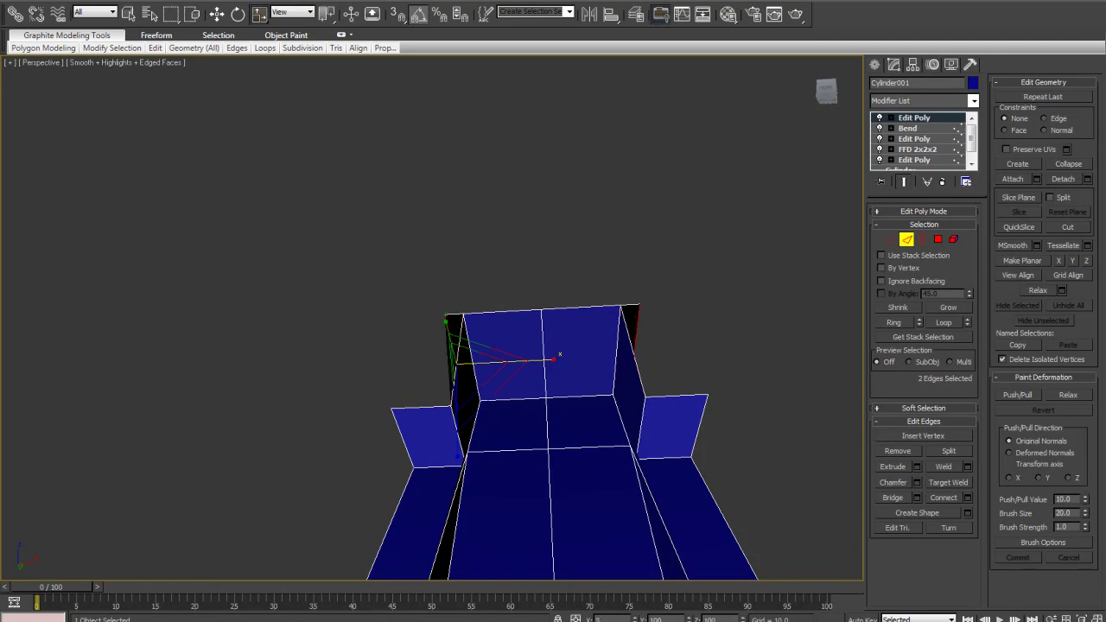
pyautogui.click(890, 239)
pyautogui.moveTo(633, 354); pyautogui.dragTo(686, 344)
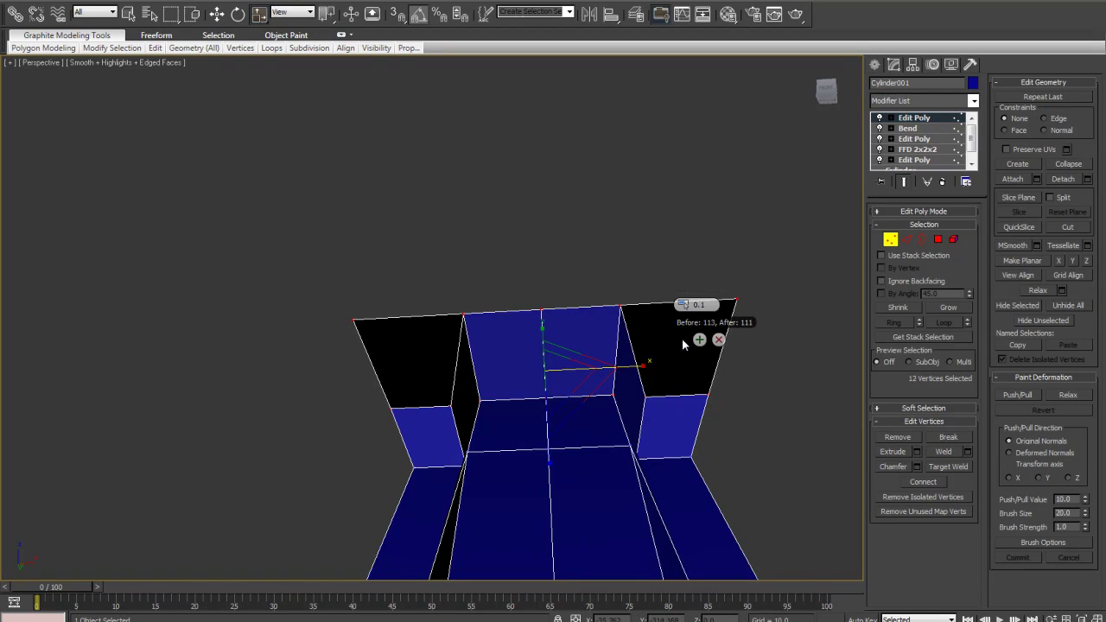
# Extend the flange's two outer end edges sideways as new faces and scale the four end vertices outward to about 175% along X
pyautogui.keyDown('alt'); pyautogui.moveTo(715, 396); pyautogui.dragTo(679, 372, button='middle'); pyautogui.keyUp('alt')
pyautogui.scroll(3, 679, 372)
pyautogui.click(906, 240)
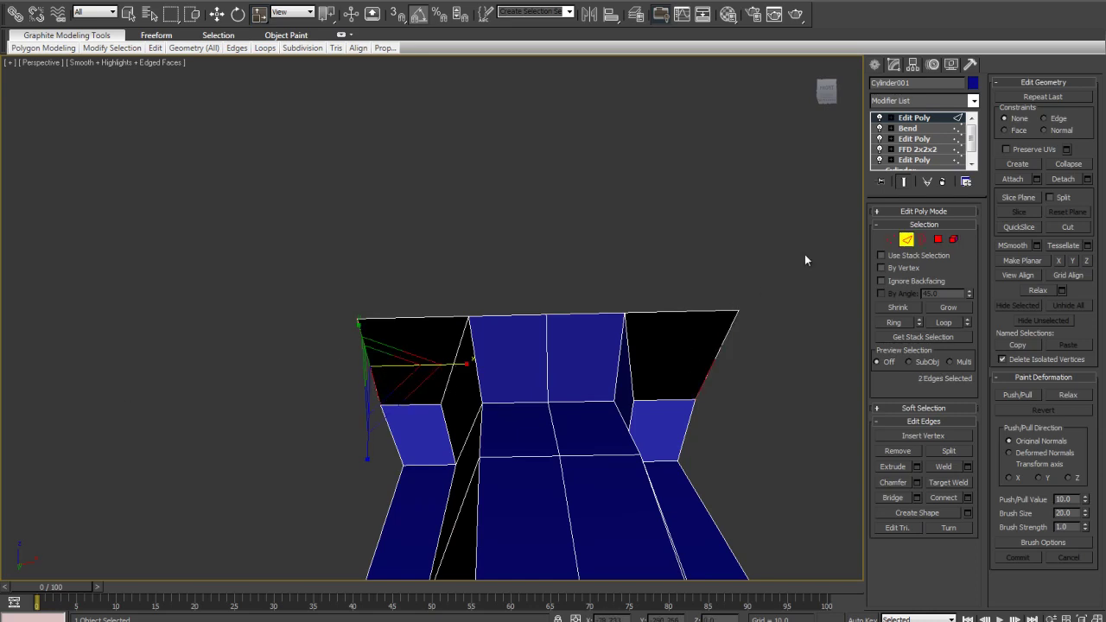
pyautogui.click(889, 239)
pyautogui.moveTo(634, 360); pyautogui.dragTo(685, 354)
pyautogui.scroll(-4, 528, 381)
pyautogui.moveTo(528, 381)
pyautogui.keyDown('alt'); pyautogui.mouseDown(button='middle')
pyautogui.moveTo(557, 368)
pyautogui.moveTo(562, 378)
pyautogui.moveTo(526, 364)
pyautogui.mouseUp(button='middle'); pyautogui.keyUp('alt')
pyautogui.scroll(4, 561, 378)
pyautogui.keyDown('alt'); pyautogui.moveTo(383, 273); pyautogui.dragTo(372, 268, button='middle'); pyautogui.keyUp('alt')
pyautogui.keyDown('shift'); pyautogui.moveTo(227, 248); pyautogui.dragTo(194, 236); pyautogui.keyUp('shift')
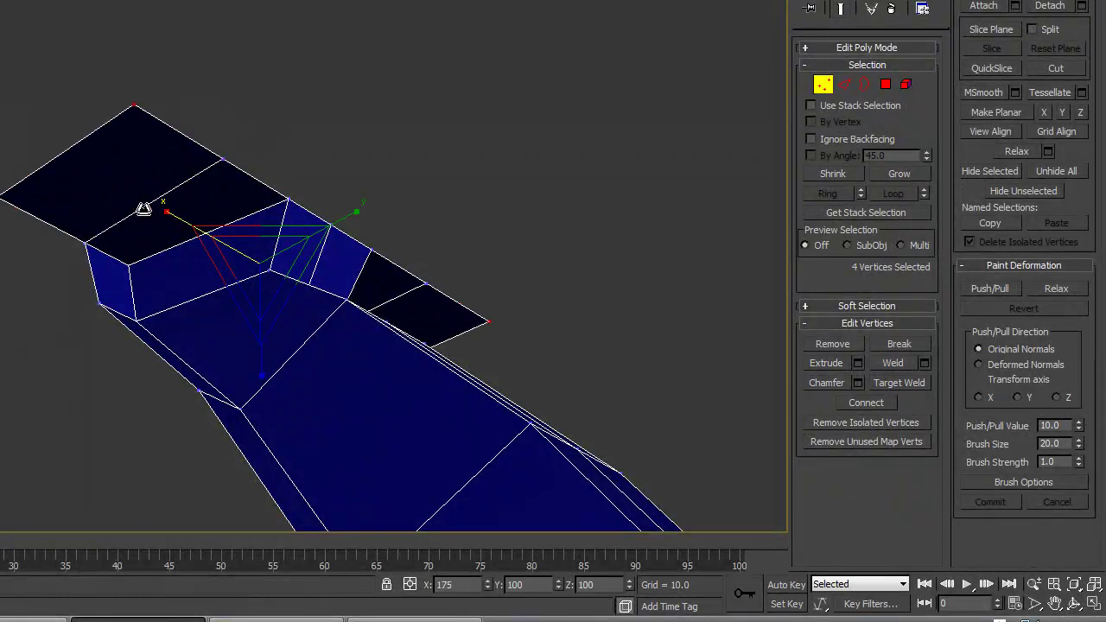
pyautogui.moveTo(143, 209); pyautogui.dragTo(137, 201)
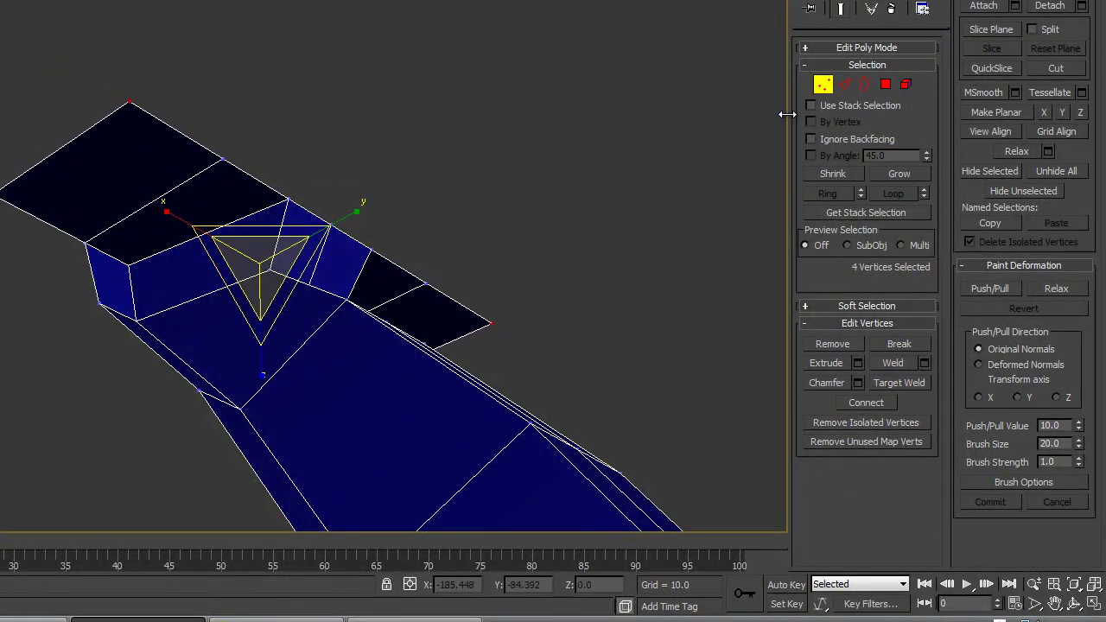
# Select the six open edges along the flange's rear side and extend them backward along Y as new faces
pyautogui.click(847, 84)
pyautogui.click(252, 175)
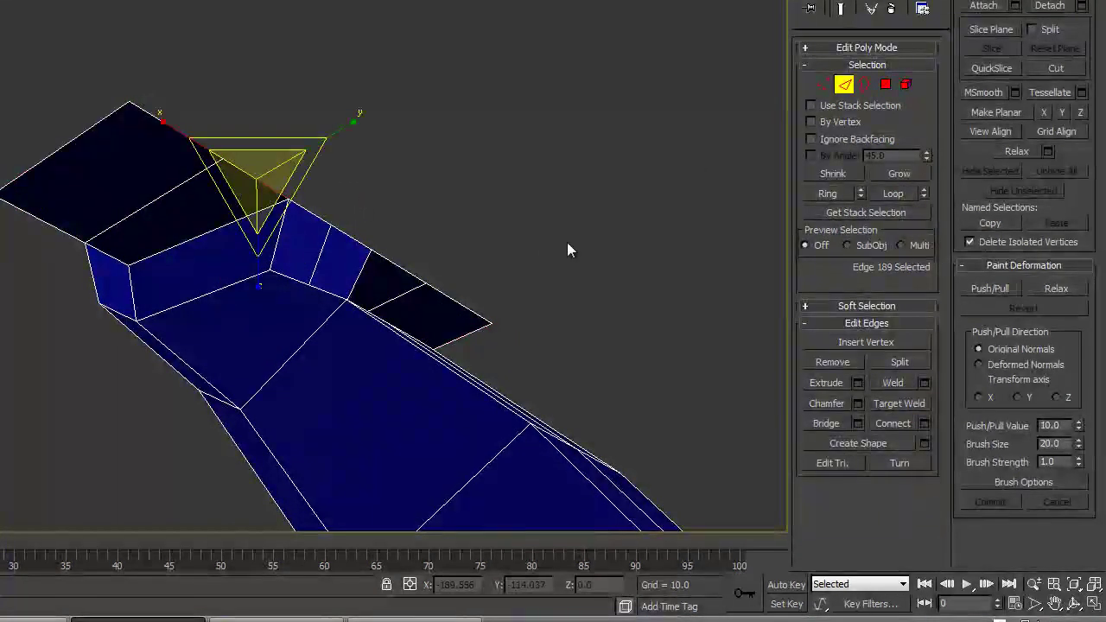
pyautogui.keyDown('ctrl'); pyautogui.click(314, 216); pyautogui.keyUp('ctrl')
pyautogui.keyDown('ctrl'); pyautogui.click(353, 238); pyautogui.keyUp('ctrl')
pyautogui.keyDown('ctrl'); pyautogui.click(439, 292); pyautogui.keyUp('ctrl')
pyautogui.keyDown('ctrl'); pyautogui.click(190, 138); pyautogui.keyUp('ctrl')
pyautogui.keyDown('alt'); pyautogui.moveTo(418, 318); pyautogui.dragTo(395, 346, button='middle'); pyautogui.keyUp('alt')
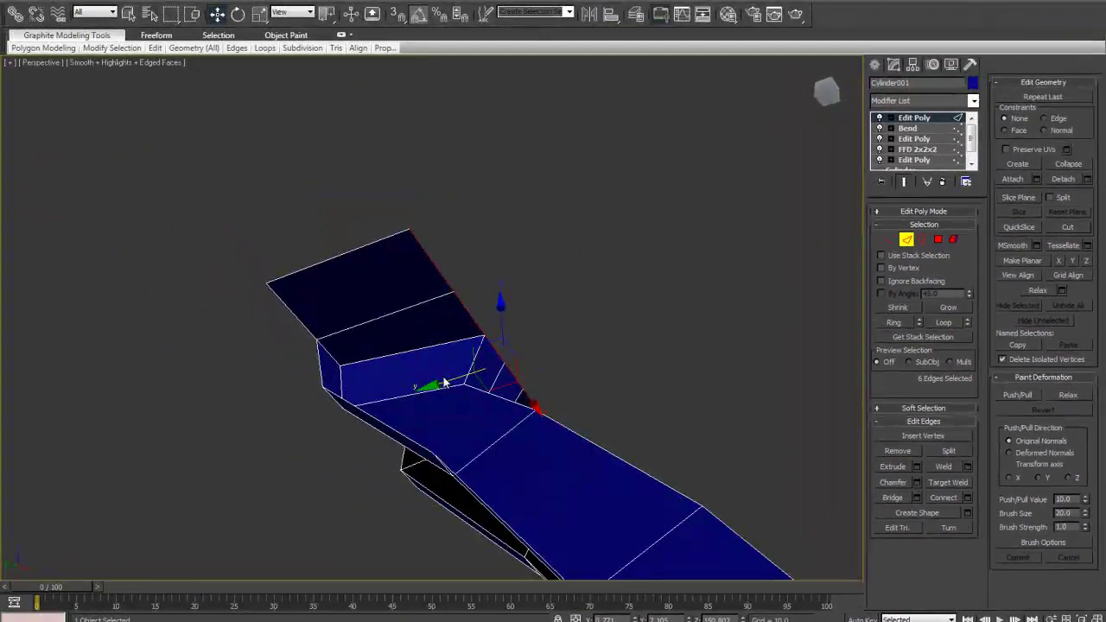
pyautogui.keyDown('shift'); pyautogui.moveTo(443, 381); pyautogui.dragTo(515, 353); pyautogui.keyUp('shift')
pyautogui.click(672, 282)
# Review the extended spoke ends on the whole rim, and compare the top spoke's end with the reference image in the Front view
pyautogui.scroll(-5, 628, 291)
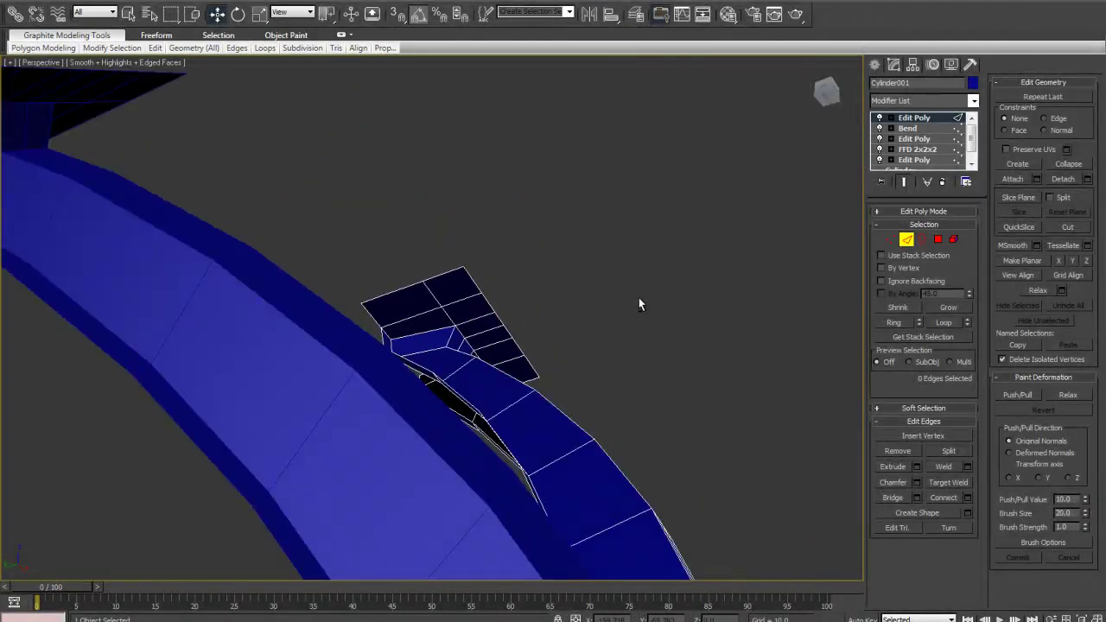
pyautogui.keyDown('alt'); pyautogui.moveTo(627, 291); pyautogui.dragTo(571, 336, button='middle'); pyautogui.keyUp('alt')
pyautogui.scroll(-4, 571, 336)
pyautogui.scroll(2, 571, 298)
pyautogui.moveTo(558, 381); pyautogui.dragTo(430, 331, button='middle')
pyautogui.keyDown('alt'); pyautogui.moveTo(308, 248); pyautogui.dragTo(467, 348, button='middle'); pyautogui.keyUp('alt')
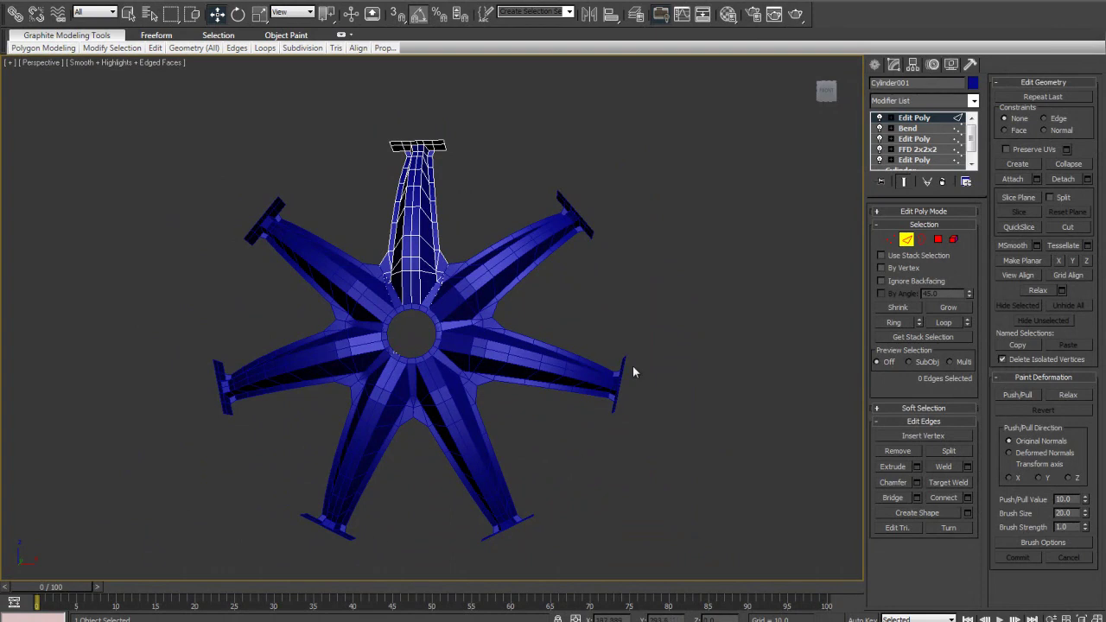
pyautogui.moveTo(450, 231); pyautogui.dragTo(467, 325, button='middle')
pyautogui.scroll(3, 484, 444)
pyautogui.scroll(3, 508, 418)
pyautogui.hotkey('alt', 'w')
pyautogui.scroll(6, 563, 285)
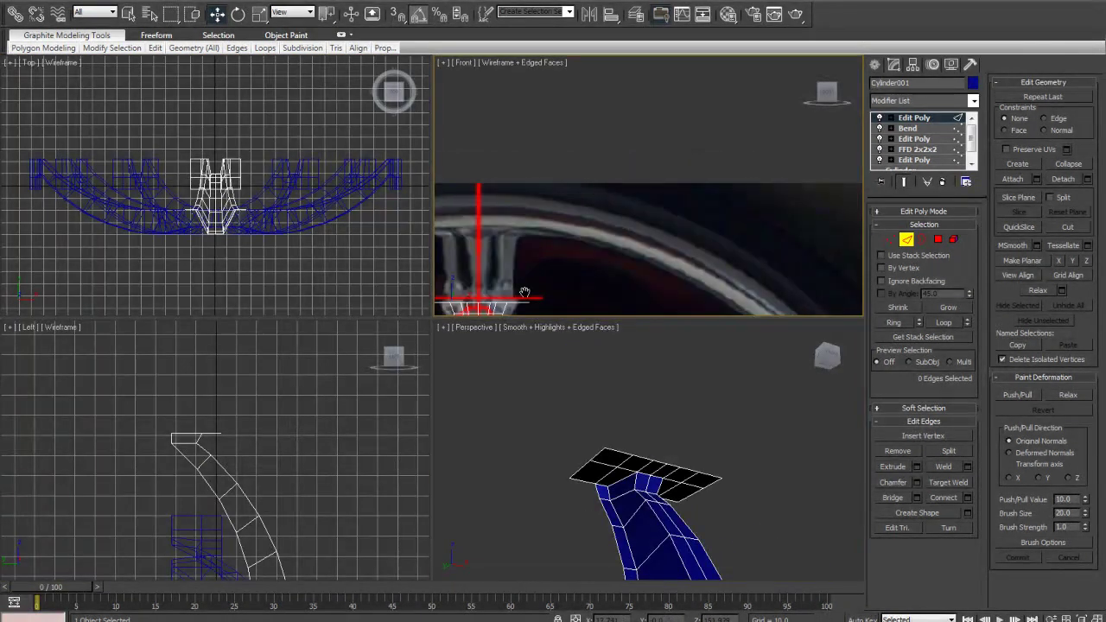
pyautogui.hotkey('alt', 'w')
pyautogui.scroll(-2, 569, 249)
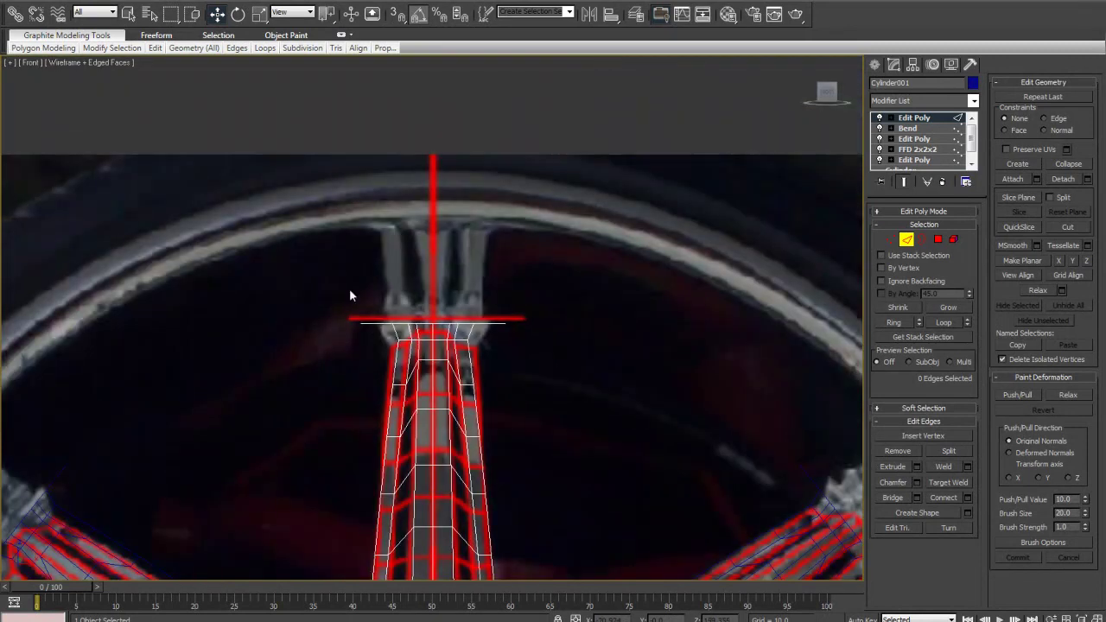
# Examine the spoke and hub mesh against the wheel reference in the front and perspective views
pyautogui.scroll(-4, 320, 328)
pyautogui.scroll(6, 375, 329)
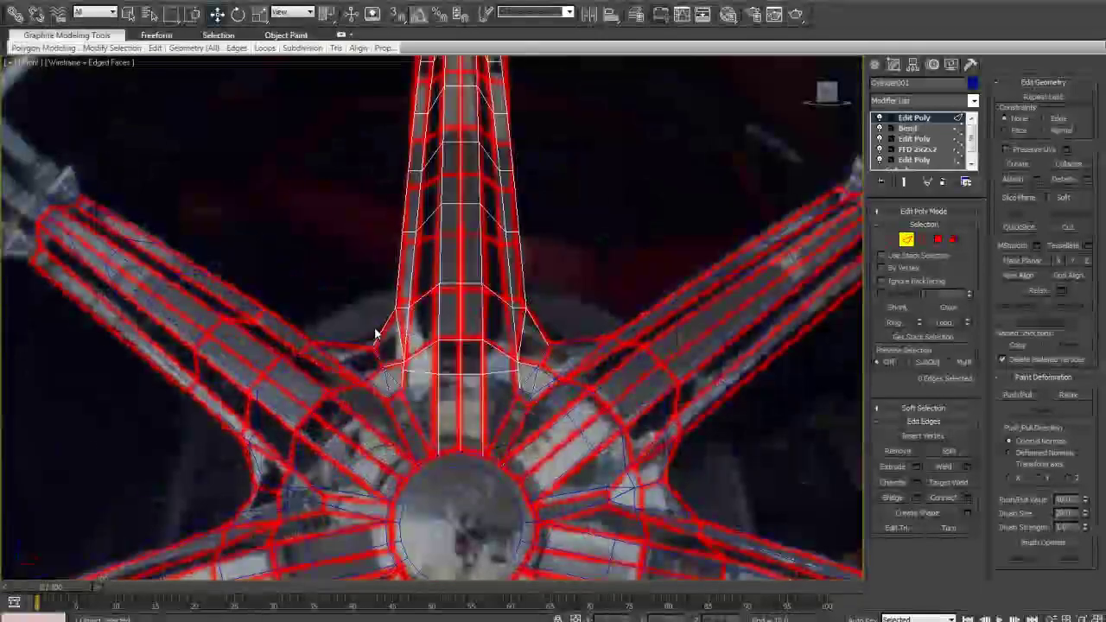
pyautogui.moveTo(442, 271); pyautogui.dragTo(423, 449, button='middle')
pyautogui.press('F3')
pyautogui.press('F3')
pyautogui.moveTo(427, 402)
pyautogui.mouseDown(button='middle')
pyautogui.moveTo(412, 335)
pyautogui.moveTo(455, 413)
pyautogui.moveTo(436, 327)
pyautogui.moveTo(432, 365)
pyautogui.mouseUp(button='middle')
pyautogui.press('p')
pyautogui.scroll(-3, 413, 337)
pyautogui.scroll(4, 437, 326)
pyautogui.press('F3')
pyautogui.scroll(-1, 436, 380)
pyautogui.moveTo(446, 418); pyautogui.dragTo(437, 461, button='middle')
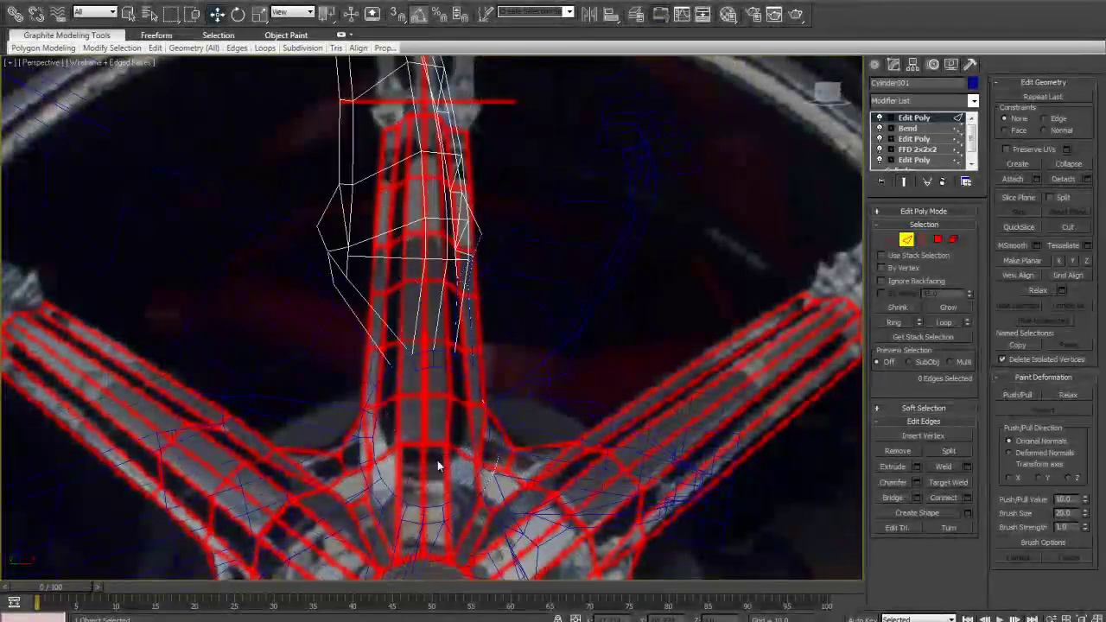
pyautogui.hotkey('alt', 'w')
pyautogui.moveTo(545, 504); pyautogui.dragTo(590, 298, button='middle')
pyautogui.press('z')
pyautogui.press('f')
pyautogui.scroll(5, 563, 250)
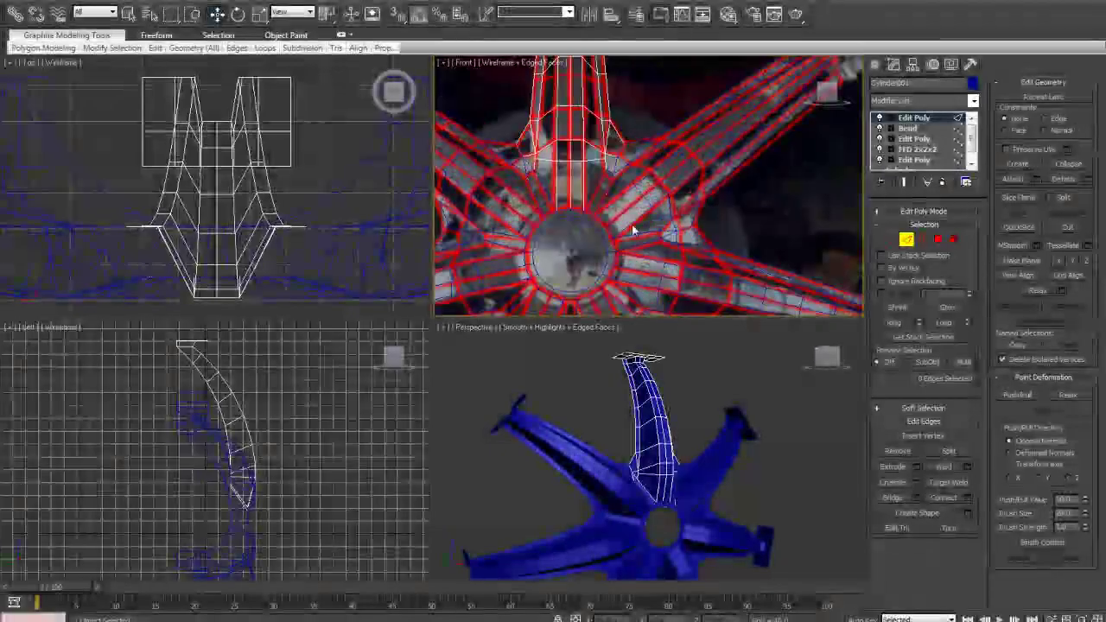
# Extend the open border edges of the round hub inward by scaling them into smaller concentric rings around the hole
pyautogui.moveTo(666, 468)
pyautogui.mouseDown(button='middle')
pyautogui.moveTo(625, 395)
pyautogui.moveTo(570, 431)
pyautogui.mouseUp(button='middle')
pyautogui.hotkey('alt', 'w')
pyautogui.press('F3')
pyautogui.scroll(5, 455, 380)
pyautogui.moveTo(452, 379); pyautogui.dragTo(518, 406, button='middle')
pyautogui.scroll(3, 479, 316)
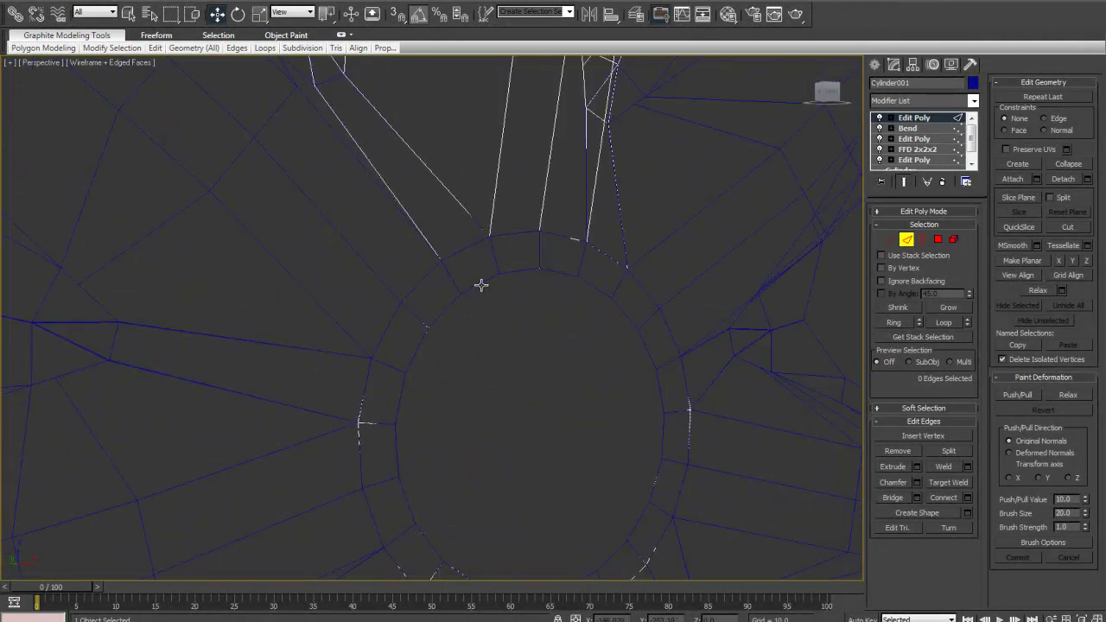
pyautogui.click(940, 322)
pyautogui.keyDown('alt'); pyautogui.moveTo(604, 362); pyautogui.dragTo(579, 325, button='middle'); pyautogui.keyUp('alt')
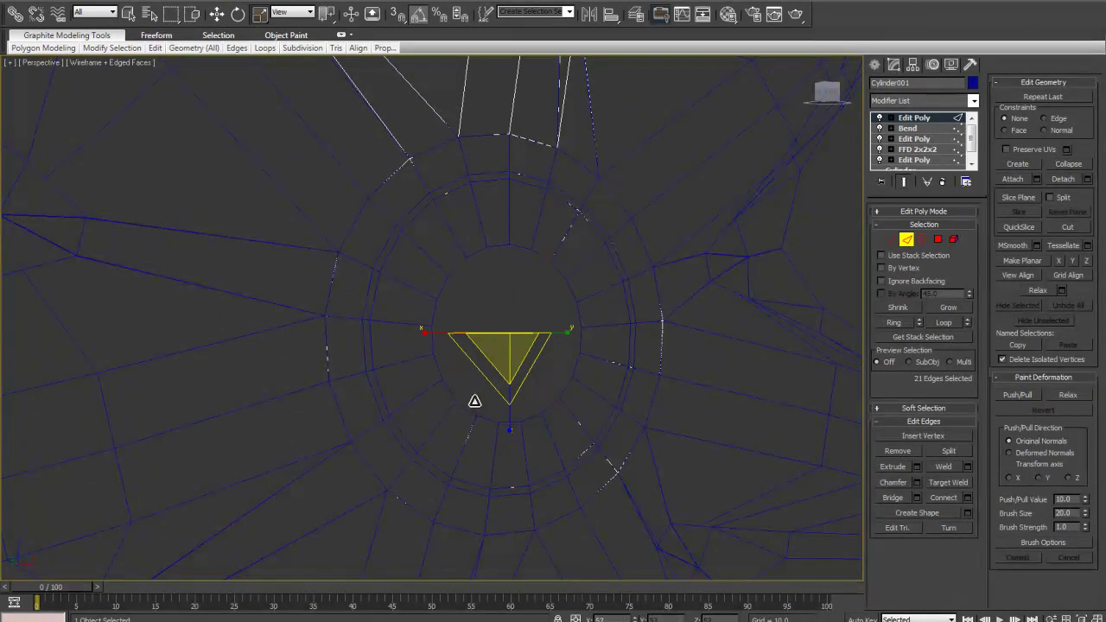
# Move the hub's 21 inner border edges along the Y axis so the centre bulges outward from the spokes
pyautogui.keyDown('alt'); pyautogui.moveTo(480, 401); pyautogui.dragTo(574, 403, button='middle'); pyautogui.keyUp('alt')
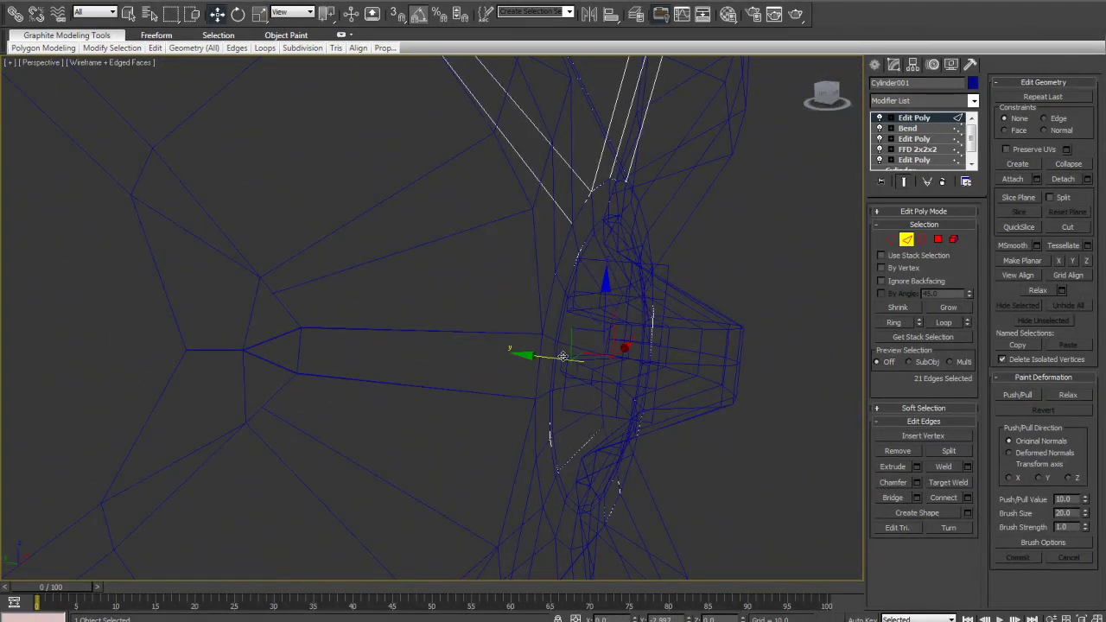
pyautogui.press('F3')
pyautogui.keyDown('alt'); pyautogui.moveTo(573, 356); pyautogui.dragTo(580, 383, button='middle'); pyautogui.keyUp('alt')
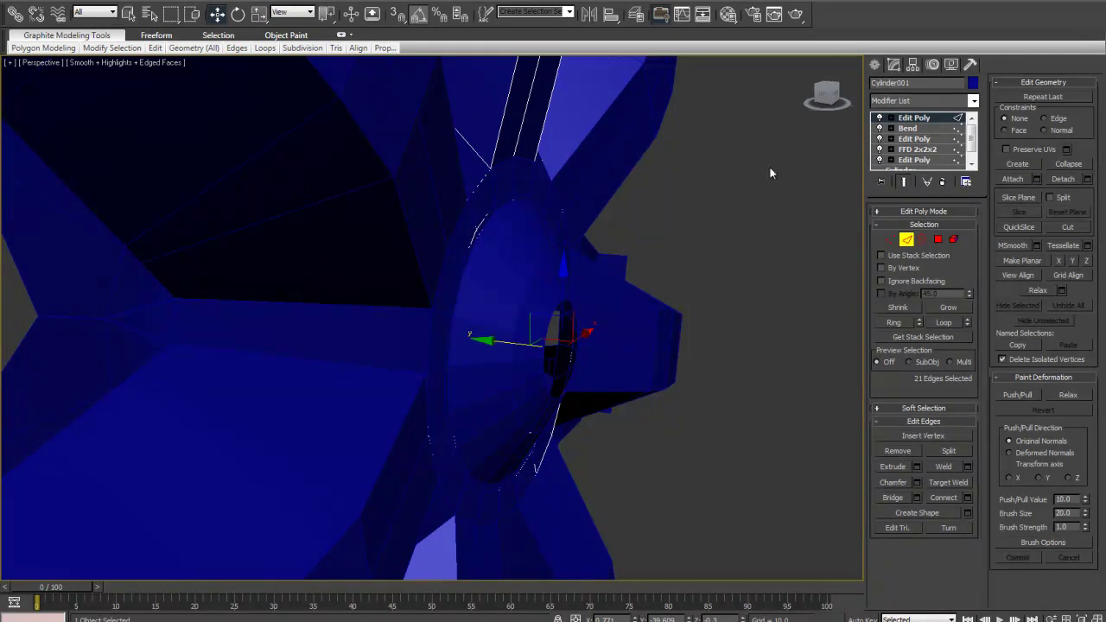
# Preview the wheel spokes and hub smoothed with a MeshSmooth modifier set to 2 iterations
pyautogui.click(918, 101)
pyautogui.press('m')
pyautogui.click(930, 158)
pyautogui.keyDown('alt'); pyautogui.moveTo(547, 331); pyautogui.dragTo(498, 333, button='middle'); pyautogui.keyUp('alt')
pyautogui.press('F4')
pyautogui.keyDown('alt'); pyautogui.moveTo(573, 347); pyautogui.dragTo(675, 332, button='middle'); pyautogui.keyUp('alt')
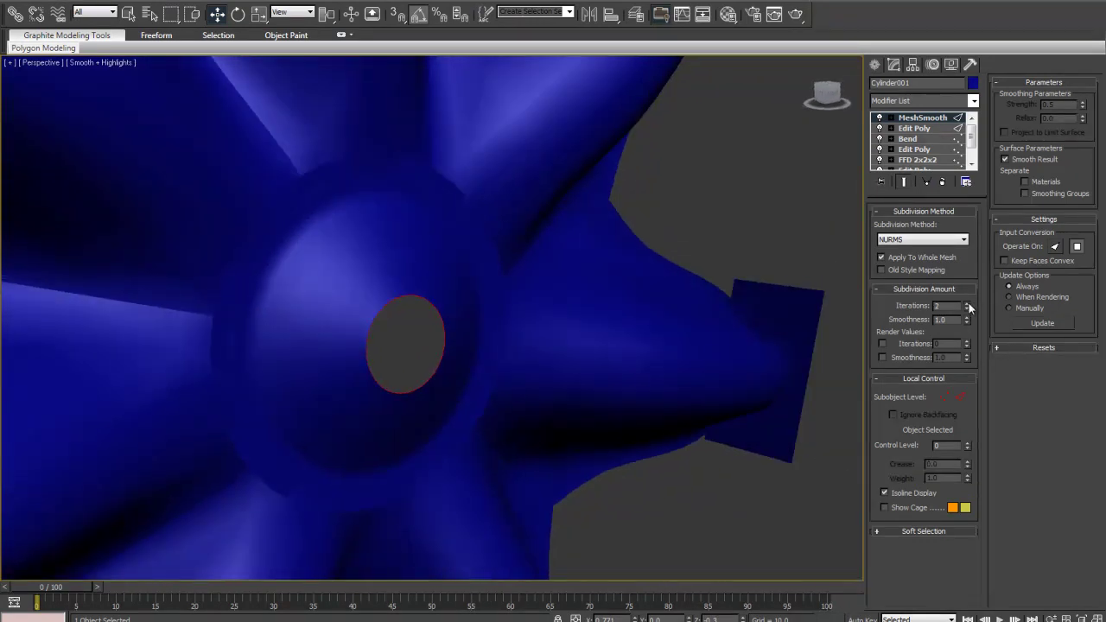
# Adjust the hub's inner border along Y in the Edit Poly level below MeshSmooth and close the hole to a centre vertex
pyautogui.click(928, 128)
pyautogui.keyDown('alt'); pyautogui.moveTo(556, 319); pyautogui.dragTo(494, 294, button='middle'); pyautogui.keyUp('alt')
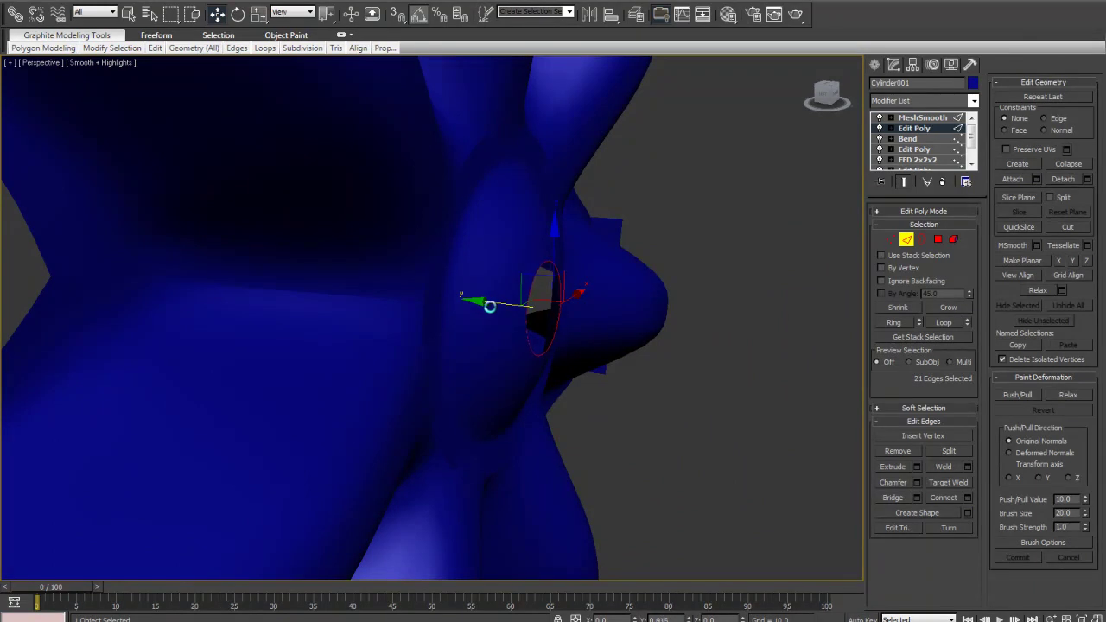
pyautogui.keyDown('alt'); pyautogui.moveTo(506, 369); pyautogui.dragTo(656, 362, button='middle'); pyautogui.keyUp('alt')
pyautogui.click(890, 239)
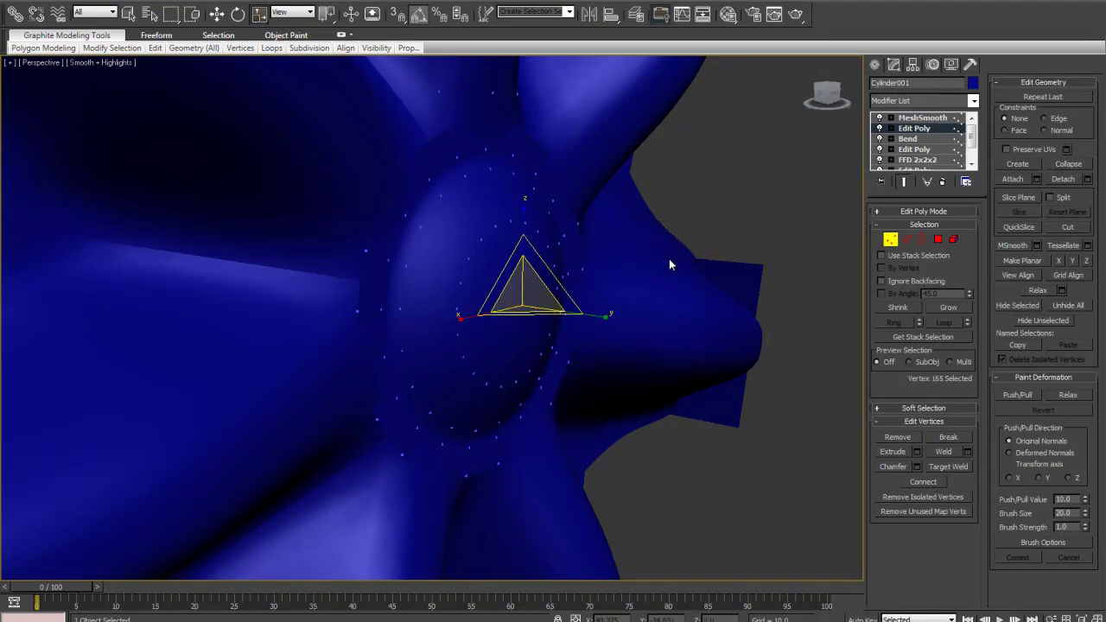
# Inspect the smoothed, closed hub dome and the surrounding spokes from several angles and distances
pyautogui.keyDown('alt'); pyautogui.moveTo(752, 344); pyautogui.dragTo(348, 255, button='middle'); pyautogui.keyUp('alt')
pyautogui.scroll(-3, 708, 316)
pyautogui.scroll(4, 677, 323)
pyautogui.scroll(4, 542, 321)
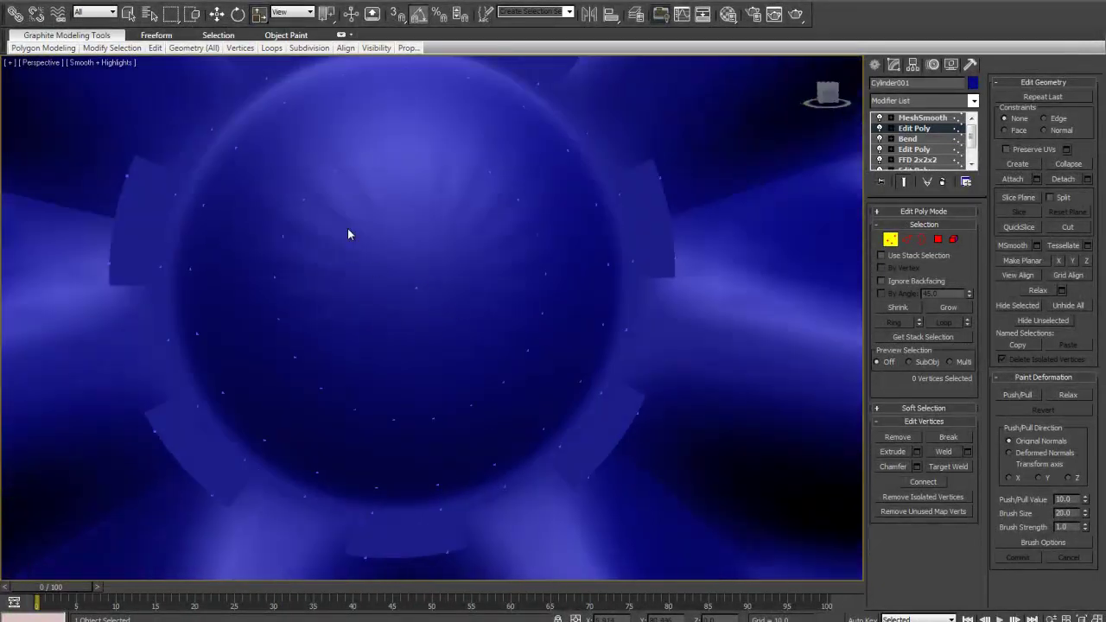
pyautogui.scroll(-6, 403, 304)
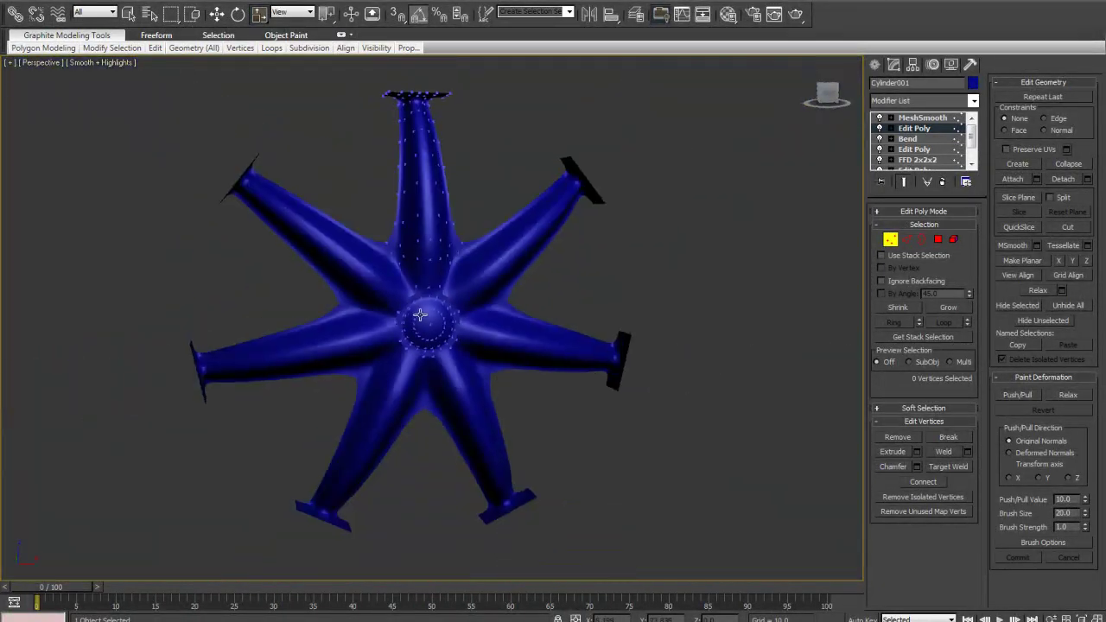
pyautogui.scroll(5, 451, 303)
pyautogui.scroll(-6, 535, 302)
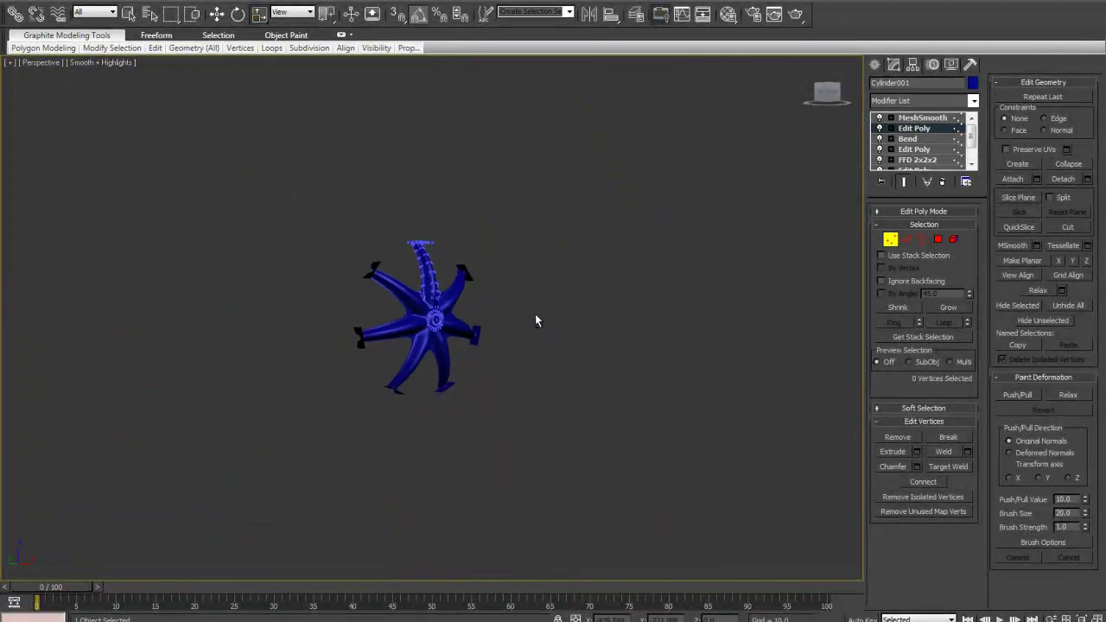
pyautogui.scroll(5, 543, 316)
pyautogui.scroll(4, 546, 317)
pyautogui.scroll(-4, 546, 317)
pyautogui.keyDown('alt'); pyautogui.moveTo(548, 316); pyautogui.dragTo(639, 330, button='middle'); pyautogui.keyUp('alt')
pyautogui.scroll(-2, 540, 306)
pyautogui.press('F4')
pyautogui.scroll(4, 738, 279)
# Leave vertex editing, switch off the MeshSmooth result and examine the unsmoothed hub mesh in wireframe
pyautogui.click(889, 240)
pyautogui.press('F4')
pyautogui.keyDown('alt'); pyautogui.moveTo(457, 181); pyautogui.dragTo(550, 289, button='middle'); pyautogui.keyUp('alt')
pyautogui.scroll(3, 518, 283)
pyautogui.click(879, 118)
pyautogui.press('F4')
pyautogui.scroll(3, 550, 288)
pyautogui.hotkey('alt', 'x')
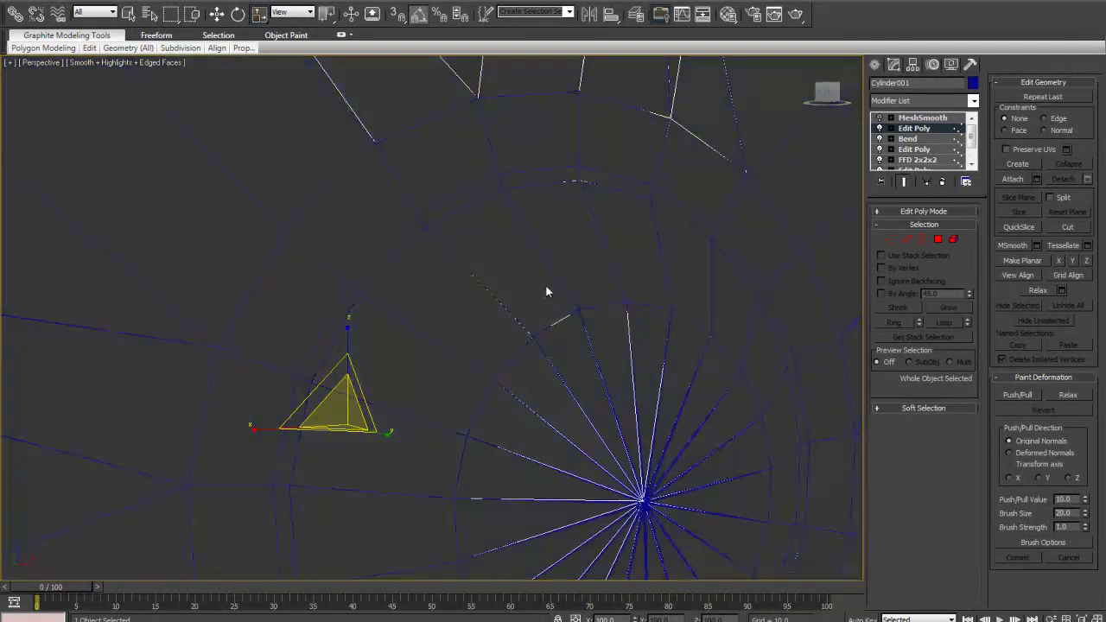
pyautogui.press('F3')
pyautogui.keyDown('alt'); pyautogui.moveTo(590, 236); pyautogui.dragTo(500, 259, button='middle'); pyautogui.keyUp('alt')
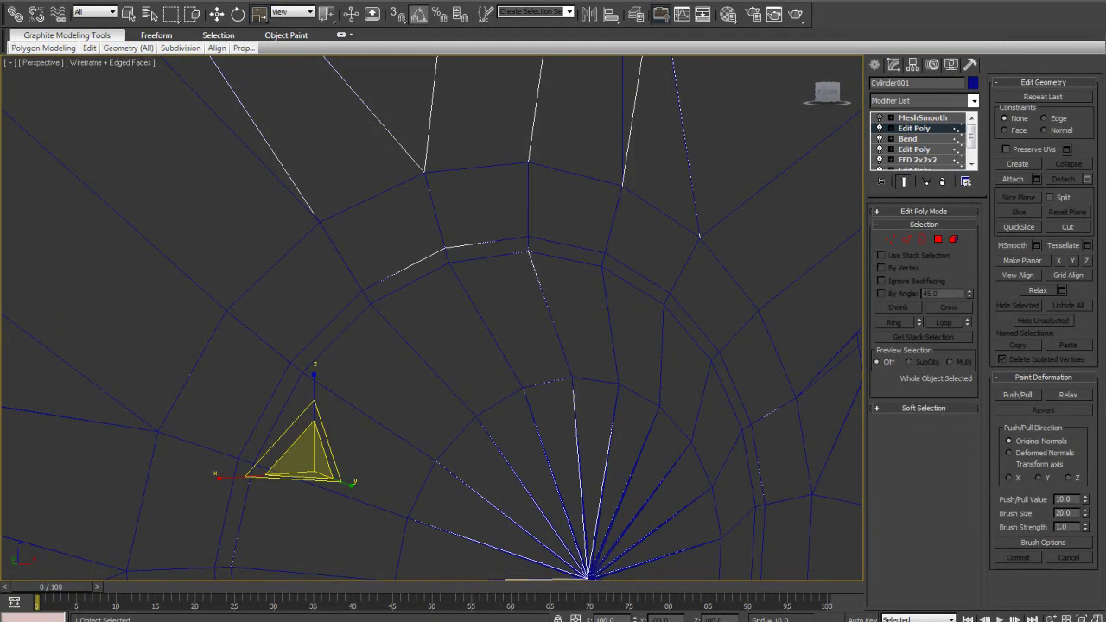
# Examine the unsmoothed wheel model against the reference photo in the front and perspective views
pyautogui.scroll(-4, 756, 410)
pyautogui.moveTo(756, 410); pyautogui.dragTo(563, 376, button='middle')
pyautogui.scroll(-3, 564, 375)
pyautogui.moveTo(298, 252); pyautogui.dragTo(348, 289, button='middle')
pyautogui.scroll(-2, 348, 289)
pyautogui.moveTo(380, 250); pyautogui.dragTo(453, 494, button='middle')
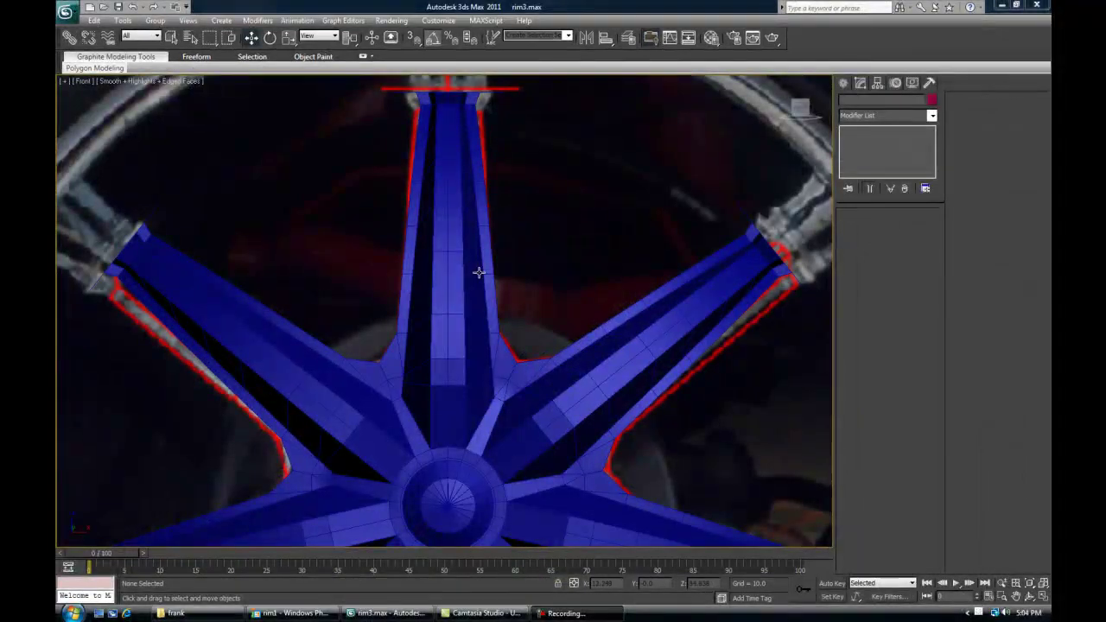
pyautogui.scroll(-5, 475, 273)
pyautogui.click(494, 249)
pyautogui.scroll(3, 484, 255)
pyautogui.keyDown('alt'); pyautogui.moveTo(472, 264); pyautogui.dragTo(539, 241, button='middle'); pyautogui.keyUp('alt')
pyautogui.click(525, 240)
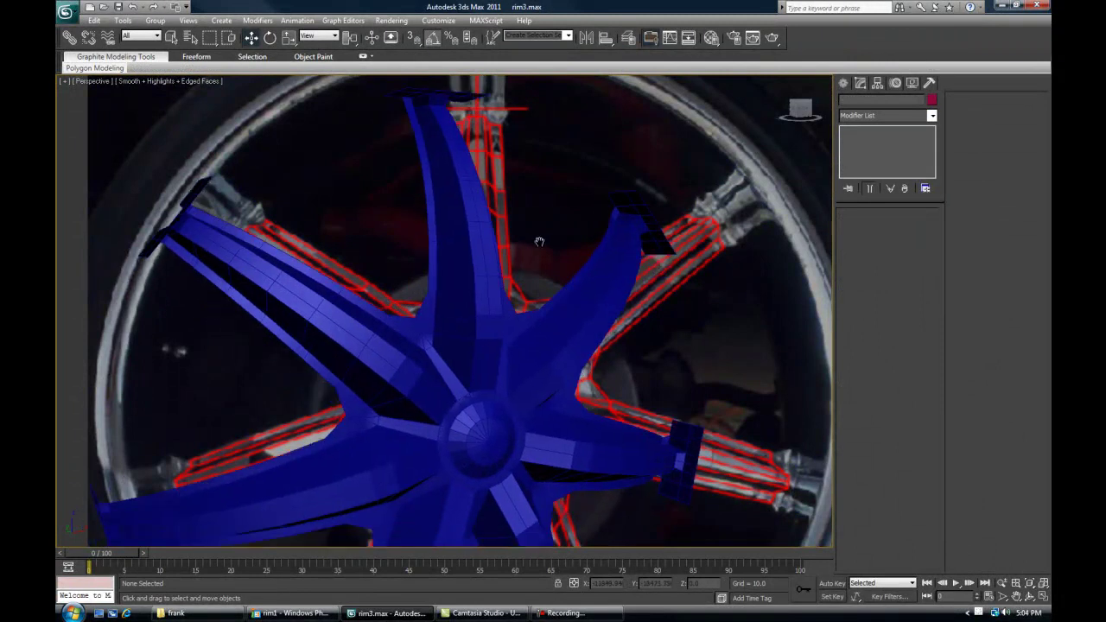
# Save the scene as a new file named rim4
pyautogui.click(65, 13)
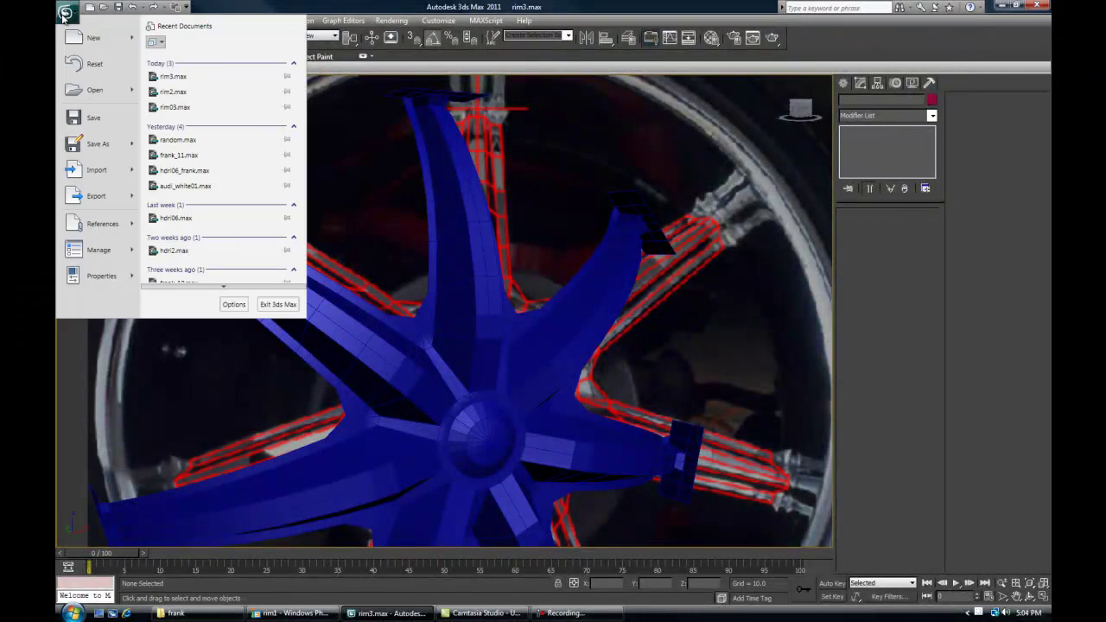
pyautogui.click(110, 148)
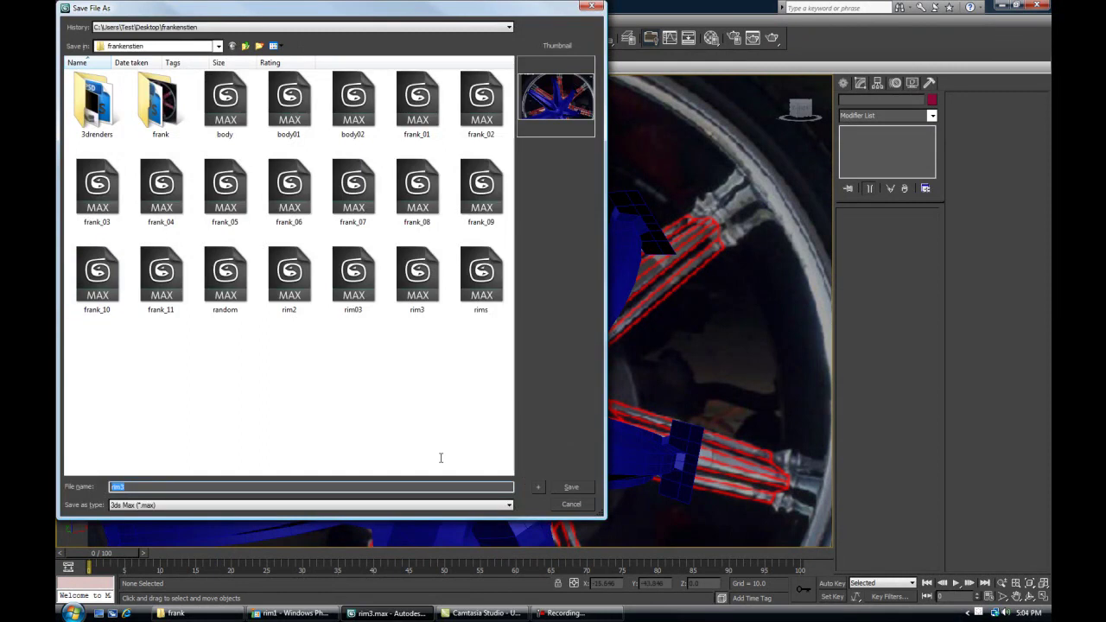
pyautogui.write('rim4')
pyautogui.press('Return')
# Select the vertical upper spoke with its hub and make it unique from the other instanced spokes
pyautogui.scroll(-3, 510, 348)
pyautogui.moveTo(518, 324); pyautogui.dragTo(396, 303, button='middle')
pyautogui.scroll(4, 513, 355)
pyautogui.click(464, 321)
pyautogui.scroll(-4, 451, 306)
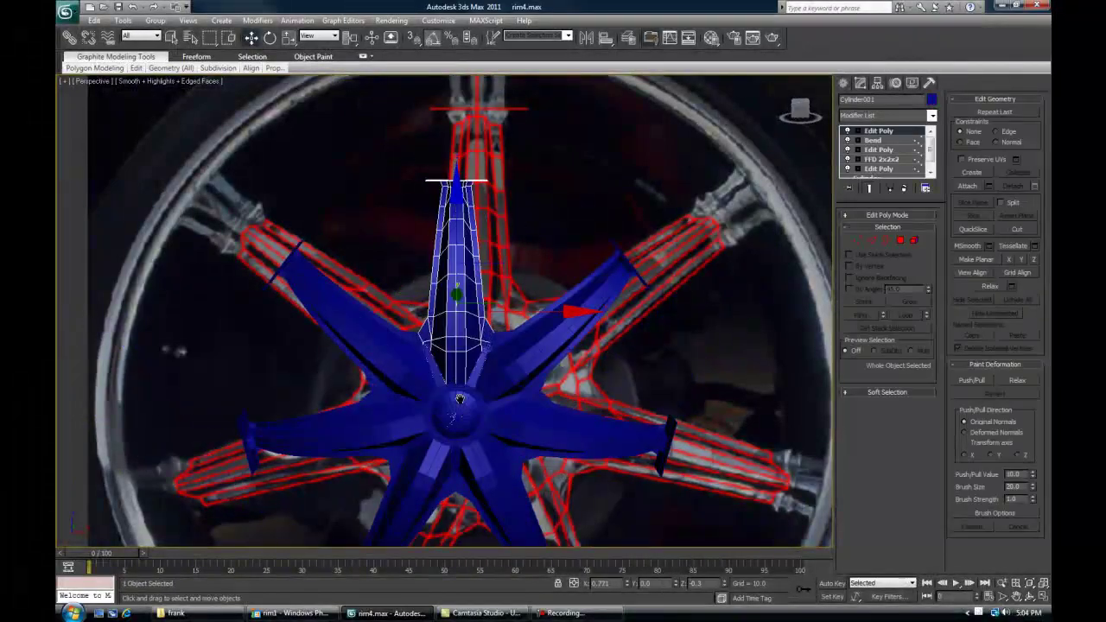
pyautogui.scroll(5, 518, 372)
pyautogui.scroll(-5, 522, 372)
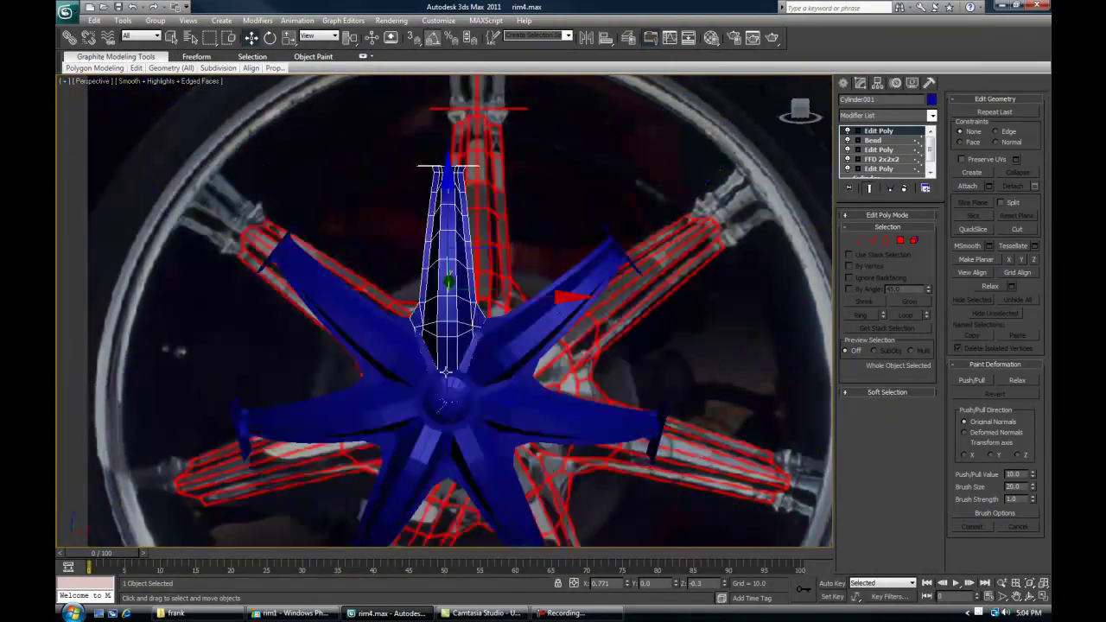
pyautogui.keyDown('alt'); pyautogui.moveTo(522, 372); pyautogui.dragTo(466, 360, button='middle'); pyautogui.keyUp('alt')
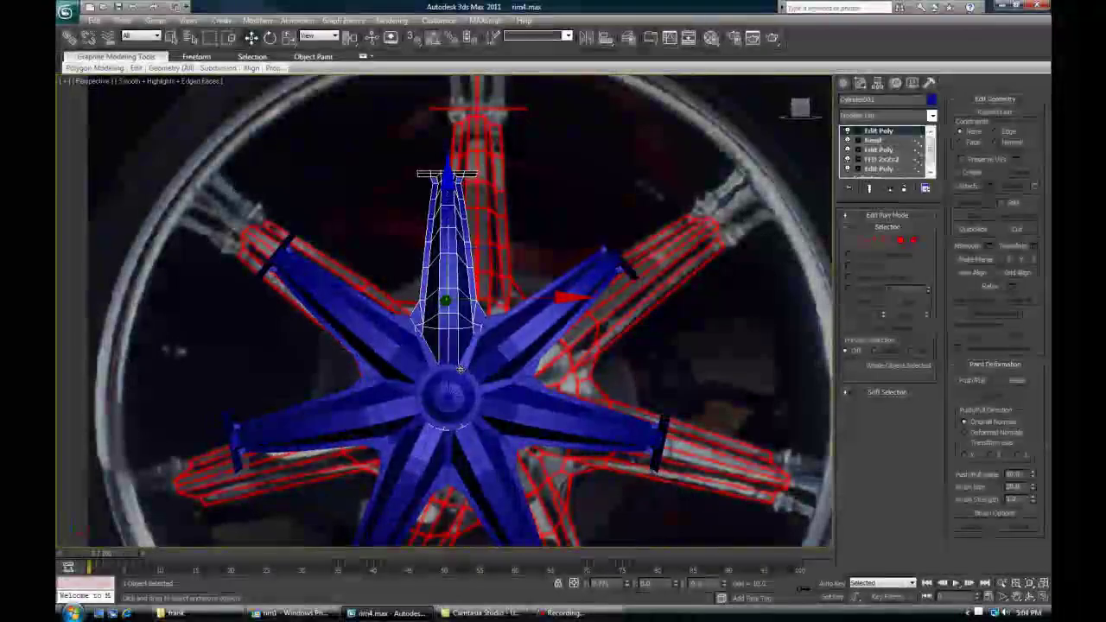
pyautogui.scroll(4, 463, 357)
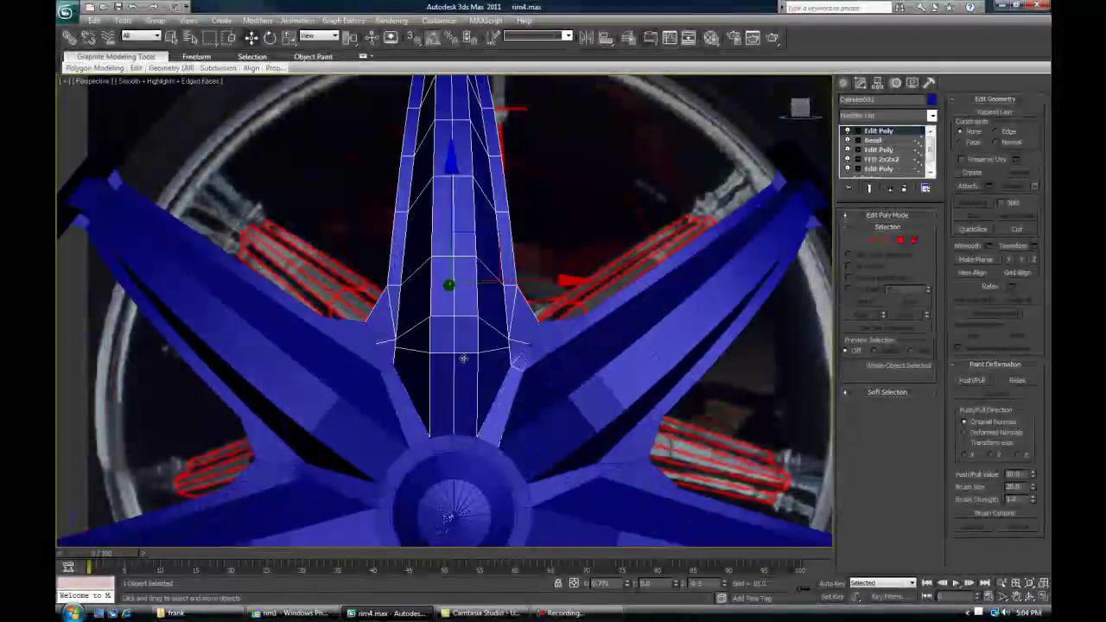
pyautogui.click(890, 188)
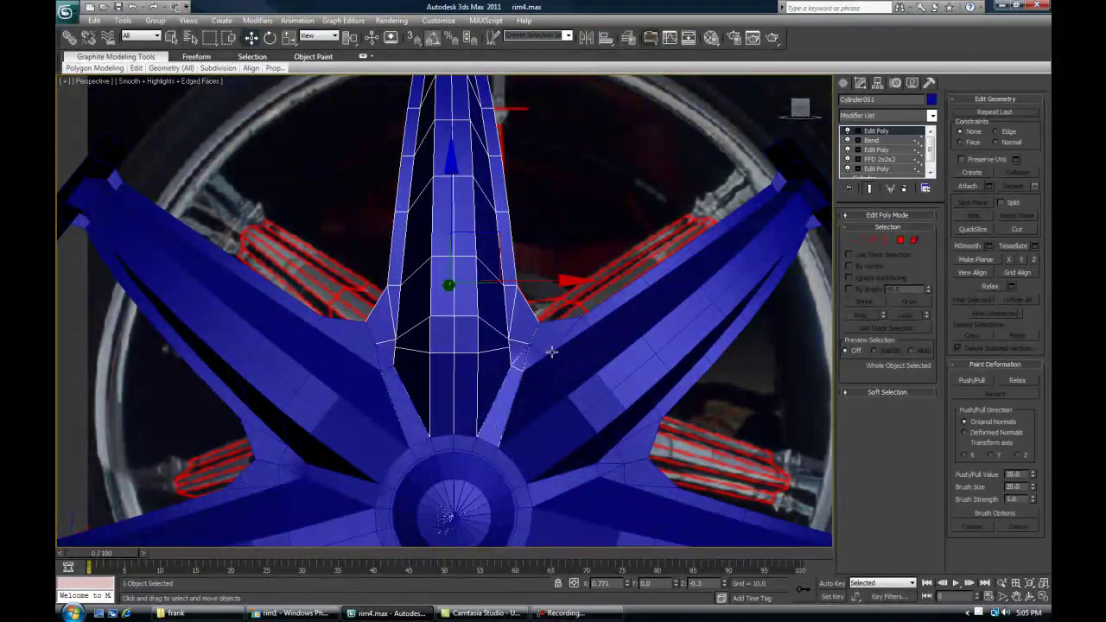
# Delete all round hub polygons from the instanced upper-right spoke, keeping only its spoke geometry
pyautogui.scroll(-5, 508, 335)
pyautogui.scroll(5, 507, 335)
pyautogui.click(551, 321)
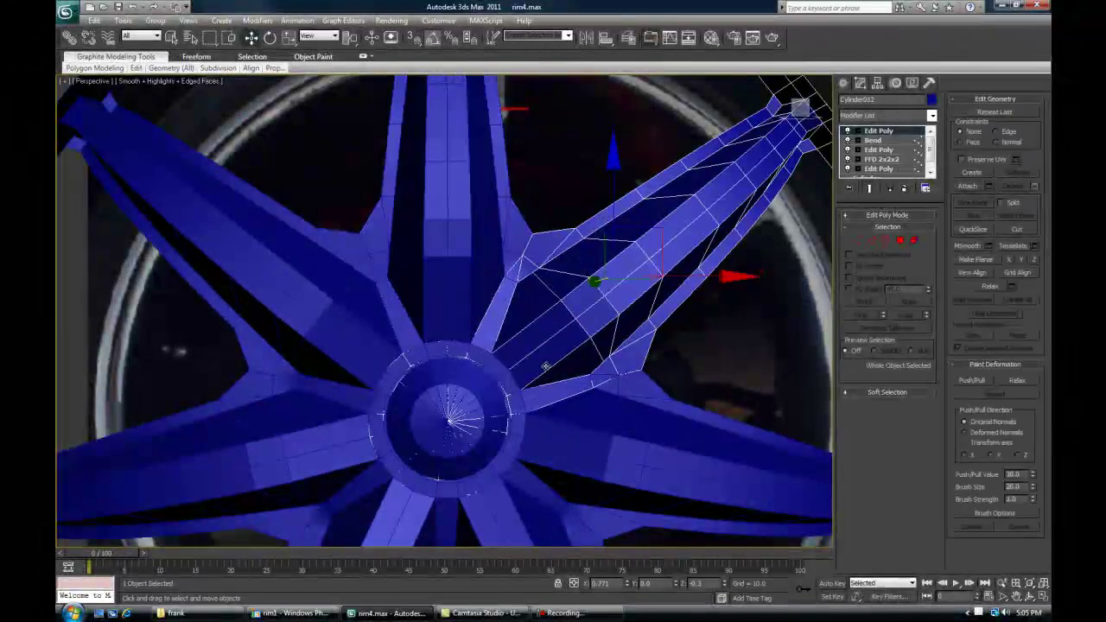
pyautogui.moveTo(545, 378); pyautogui.dragTo(549, 308, button='middle')
pyautogui.press('F3')
pyautogui.scroll(4, 548, 309)
pyautogui.click(899, 241)
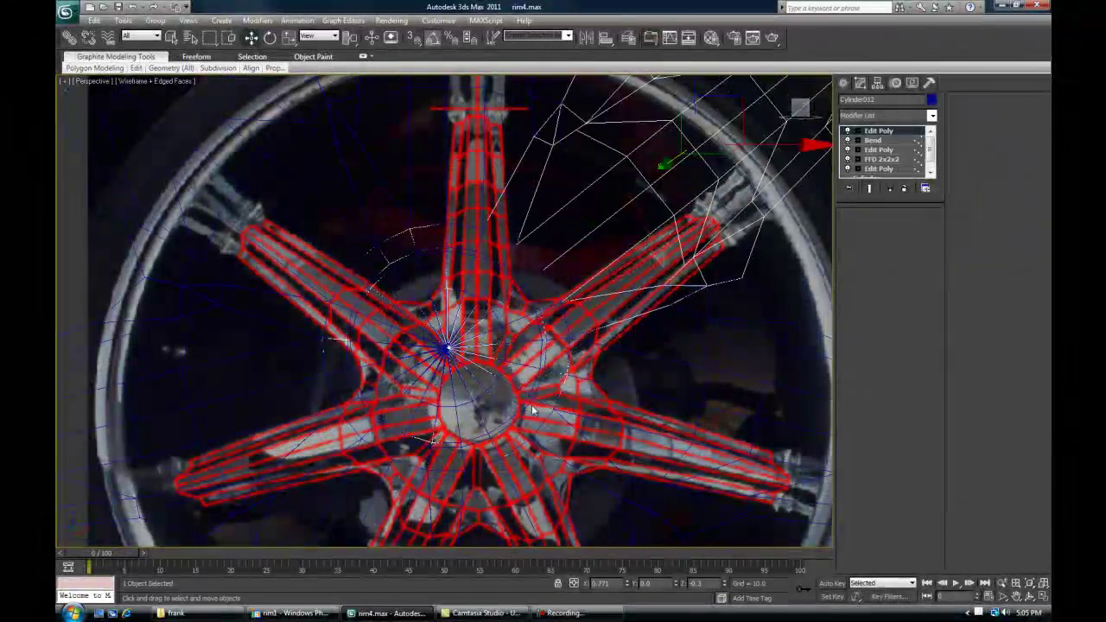
pyautogui.moveTo(479, 247); pyautogui.dragTo(478, 249)
pyautogui.moveTo(339, 519); pyautogui.dragTo(517, 317)
pyautogui.moveTo(543, 272); pyautogui.dragTo(533, 276)
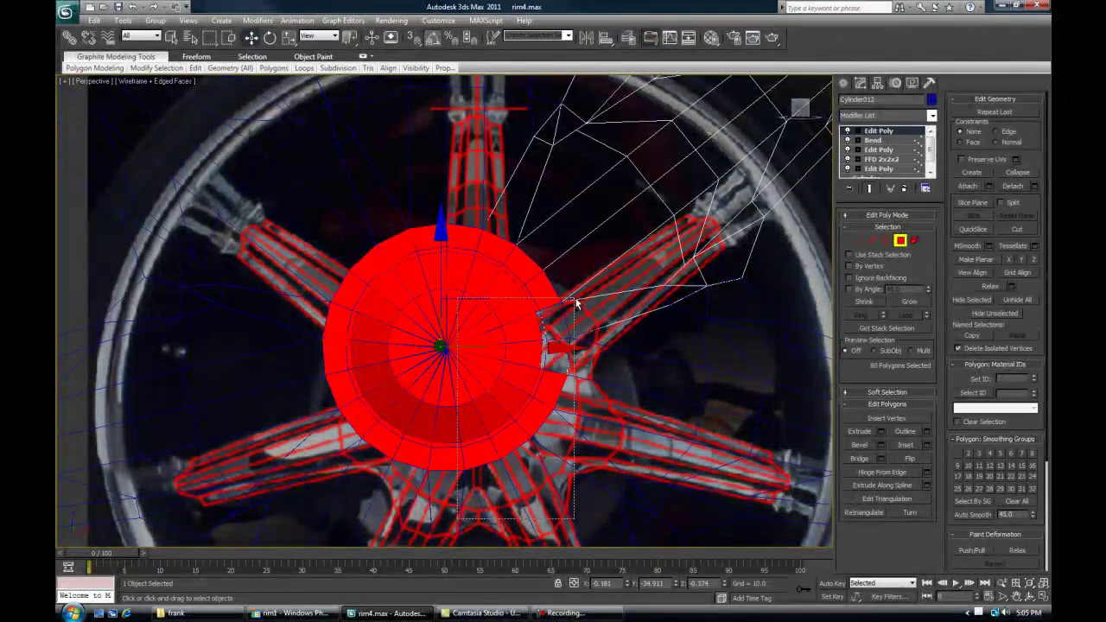
pyautogui.moveTo(495, 300)
pyautogui.mouseDown(button='middle')
pyautogui.moveTo(516, 343)
pyautogui.moveTo(568, 361)
pyautogui.moveTo(511, 397)
pyautogui.mouseUp(button='middle')
pyautogui.press('F3')
pyautogui.press('Delete')
pyautogui.scroll(-2, 615, 367)
pyautogui.click(914, 241)
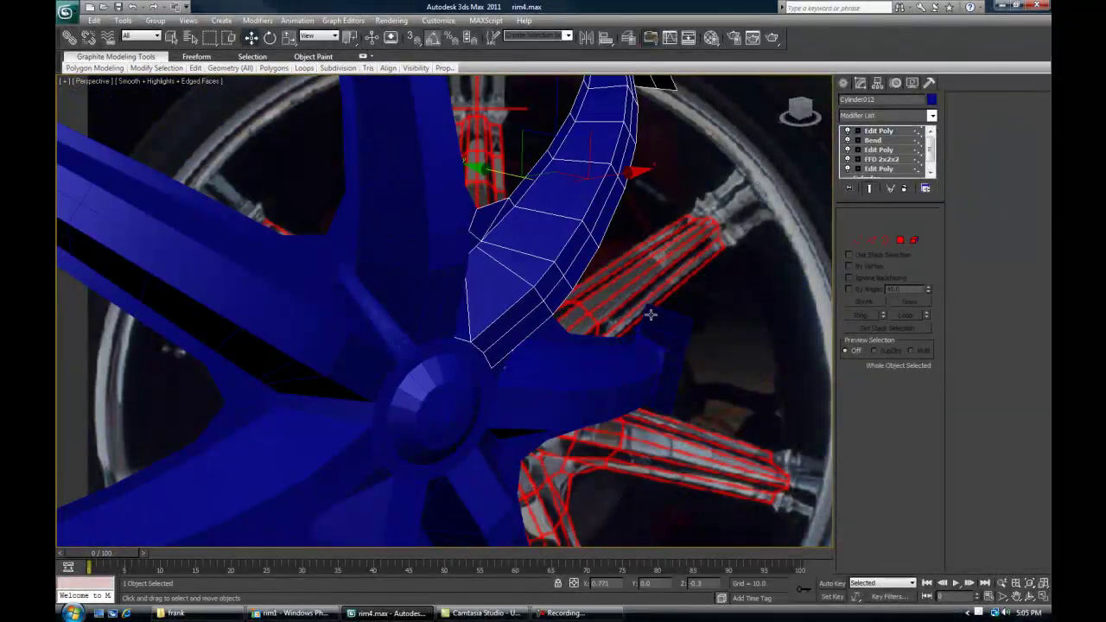
# Try moving the vertical upper spoke and its hub away from the other spokes, and undo the move
pyautogui.keyDown('alt'); pyautogui.moveTo(720, 308); pyautogui.dragTo(547, 285, button='middle'); pyautogui.keyUp('alt')
pyautogui.keyDown('alt'); pyautogui.moveTo(420, 224); pyautogui.dragTo(483, 235, button='middle'); pyautogui.keyUp('alt')
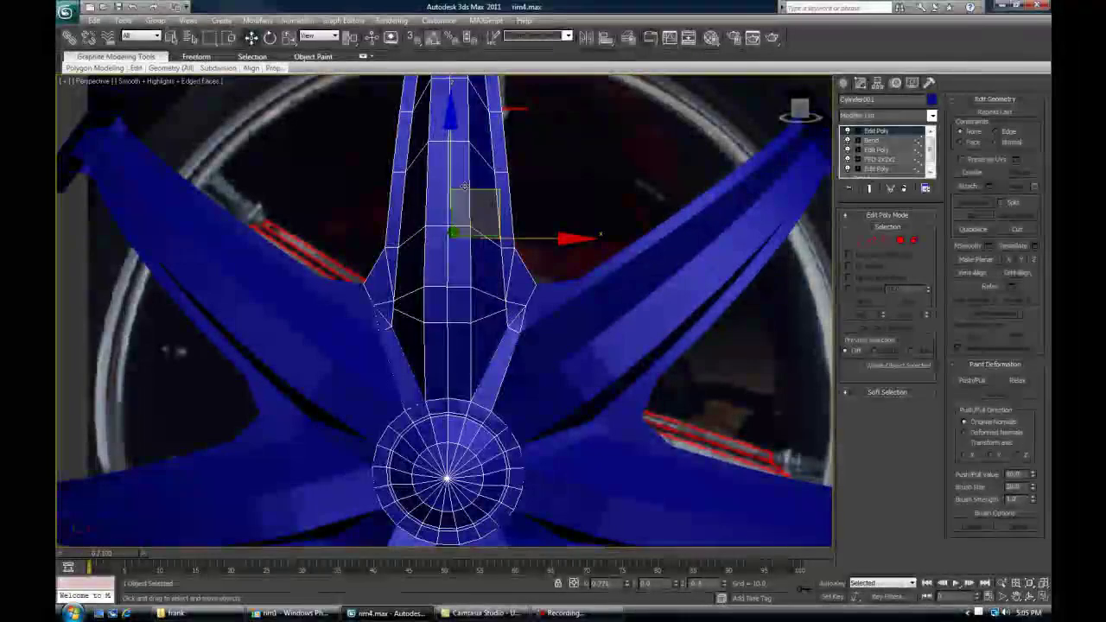
pyautogui.moveTo(476, 190); pyautogui.dragTo(485, 155)
pyautogui.hotkey('ctrl', 'z')
# Select the two narrow side polygons of the upper-right spoke where it meets the vertical spoke, and leave polygon editing
pyautogui.moveTo(542, 301); pyautogui.dragTo(507, 280, button='middle')
pyautogui.click(521, 247)
pyautogui.scroll(3, 507, 280)
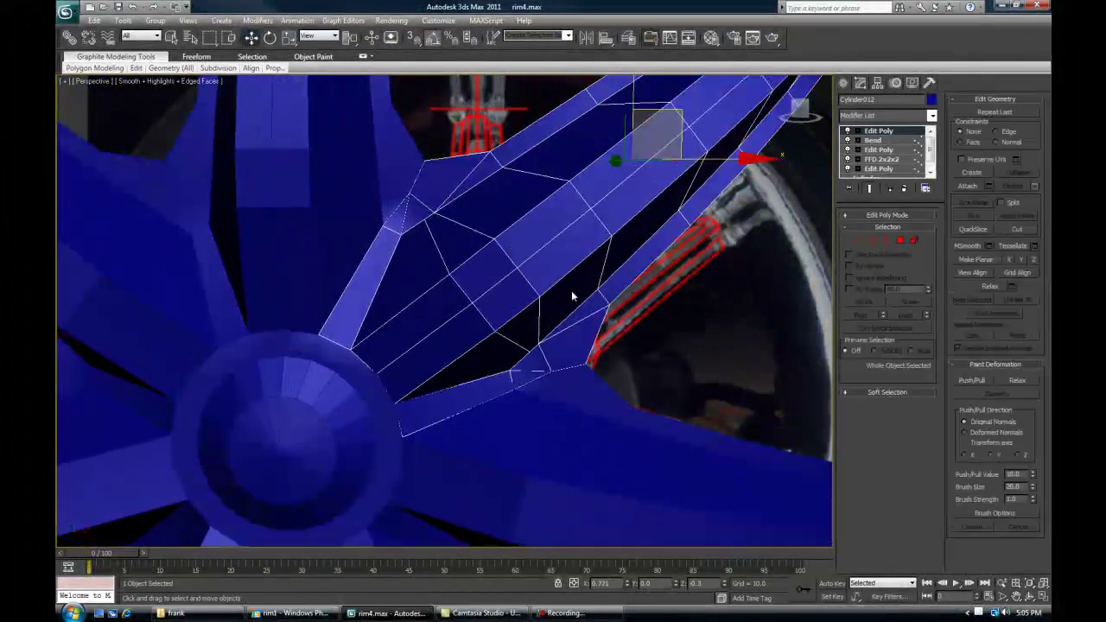
pyautogui.click(898, 242)
pyautogui.keyDown('alt'); pyautogui.moveTo(533, 244); pyautogui.dragTo(380, 206, button='middle'); pyautogui.keyUp('alt')
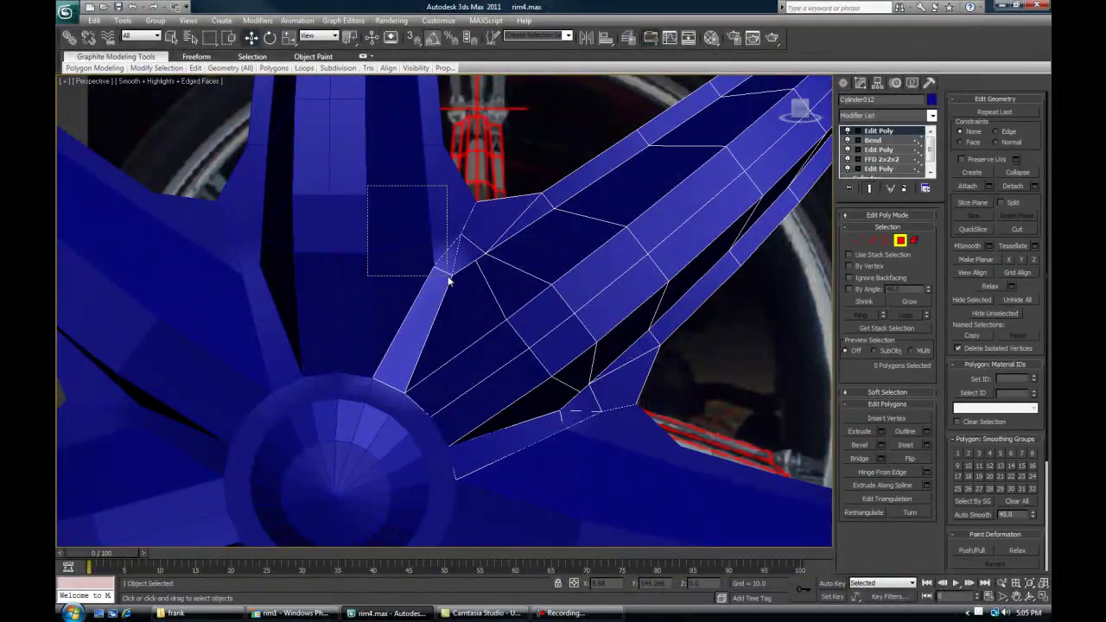
pyautogui.scroll(-3, 381, 326)
pyautogui.moveTo(400, 270)
pyautogui.keyDown('alt'); pyautogui.mouseDown(button='middle')
pyautogui.moveTo(428, 294)
pyautogui.moveTo(455, 268)
pyautogui.moveTo(448, 342)
pyautogui.mouseUp(button='middle'); pyautogui.keyUp('alt')
pyautogui.press('F3')
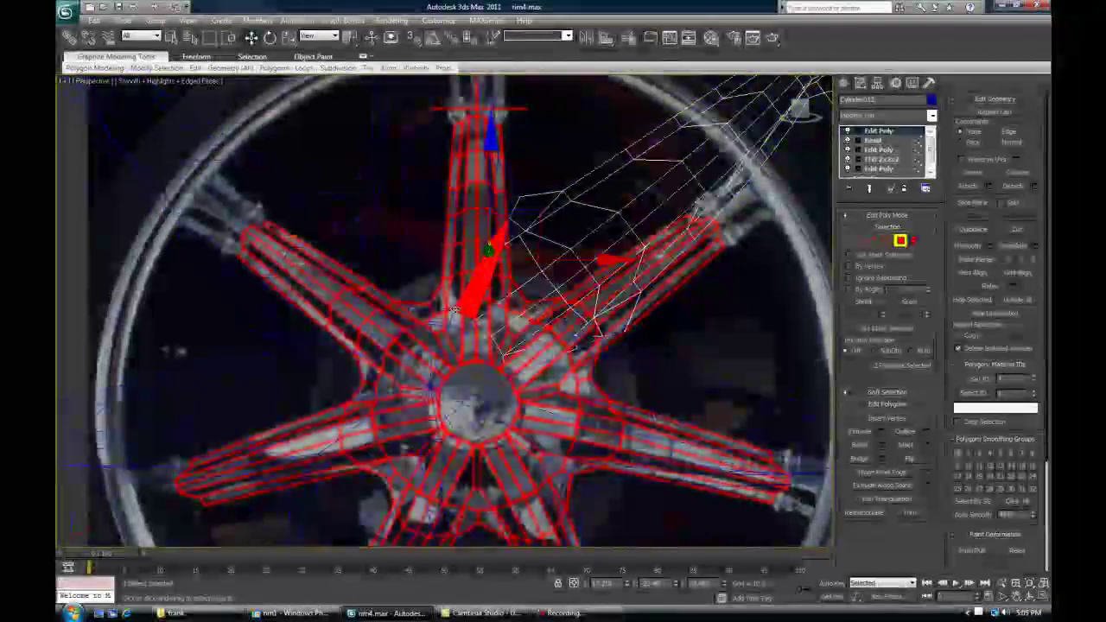
pyautogui.press('F3')
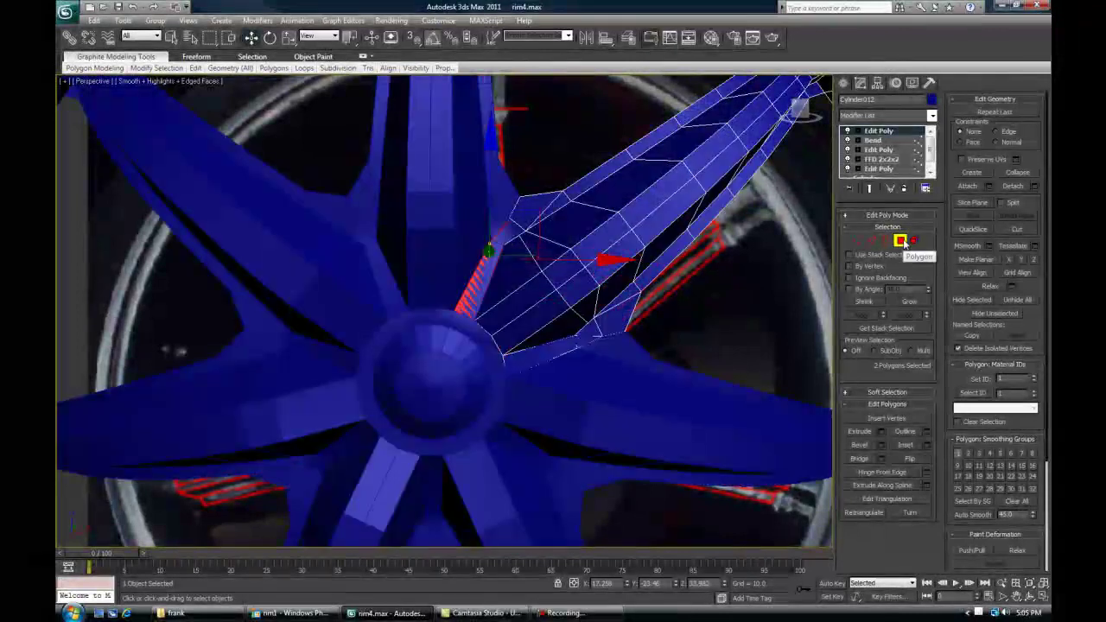
pyautogui.press('F3')
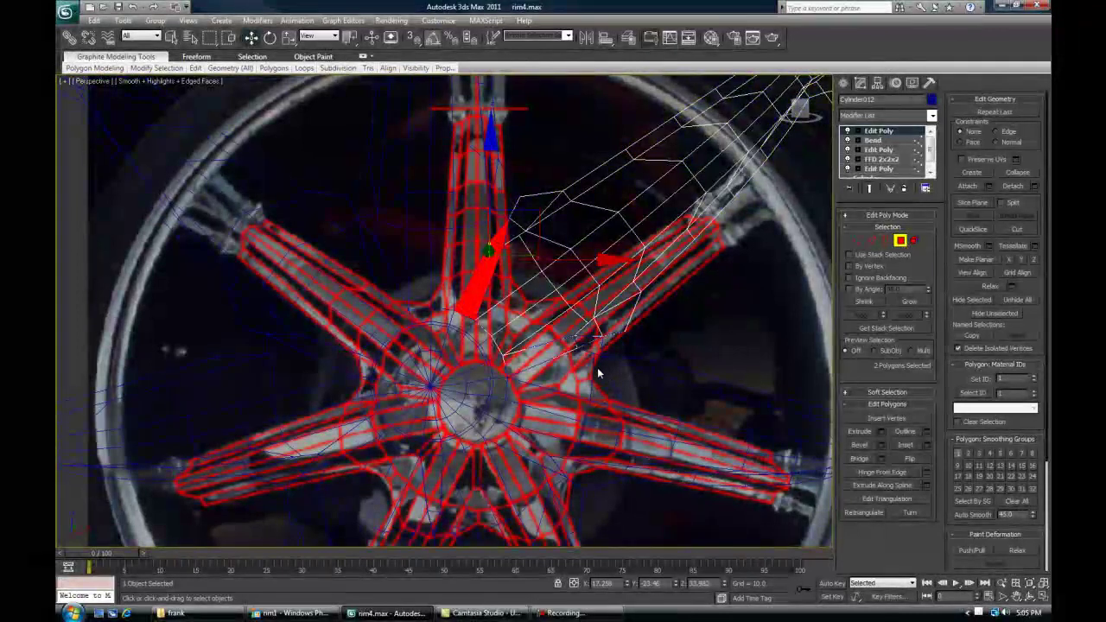
pyautogui.press('F3')
pyautogui.moveTo(516, 290); pyautogui.dragTo(543, 350, button='middle')
pyautogui.click(900, 241)
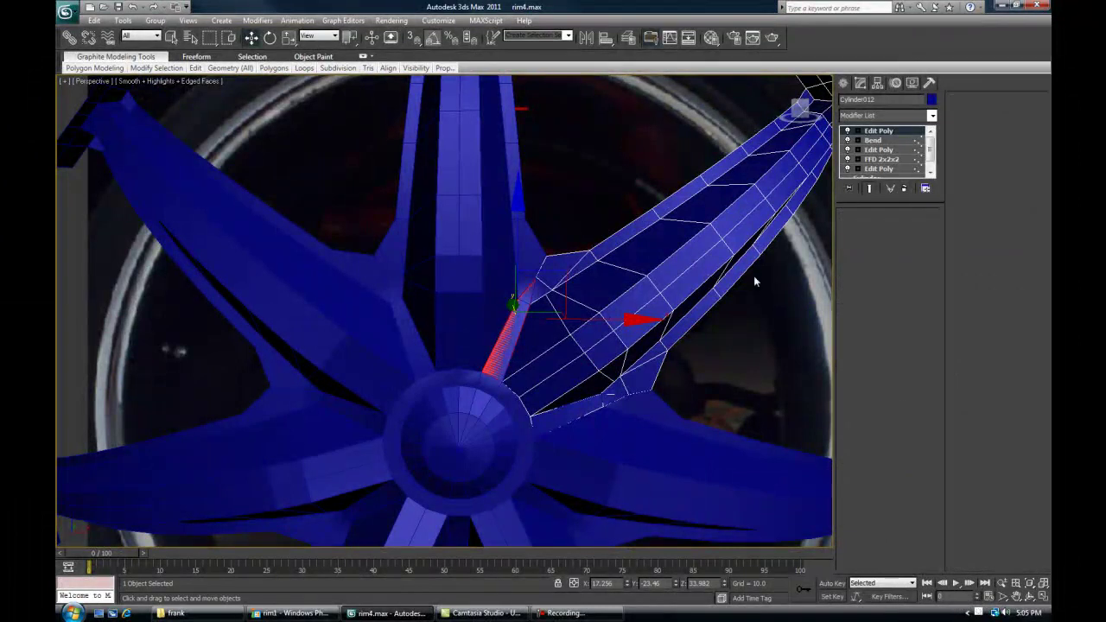
# Leave polygon editing of the upper-right spoke and attach the six other spokes to the vertical spoke that carries the hub
pyautogui.press('4')
pyautogui.moveTo(467, 405); pyautogui.dragTo(474, 306, button='middle')
pyautogui.click(454, 289)
pyautogui.moveTo(474, 306); pyautogui.dragTo(422, 312)
pyautogui.keyDown('alt'); pyautogui.moveTo(422, 312); pyautogui.dragTo(453, 329, button='middle'); pyautogui.keyUp('alt')
pyautogui.scroll(4, 498, 294)
pyautogui.scroll(-5, 452, 329)
pyautogui.moveTo(400, 195); pyautogui.dragTo(407, 309, button='middle')
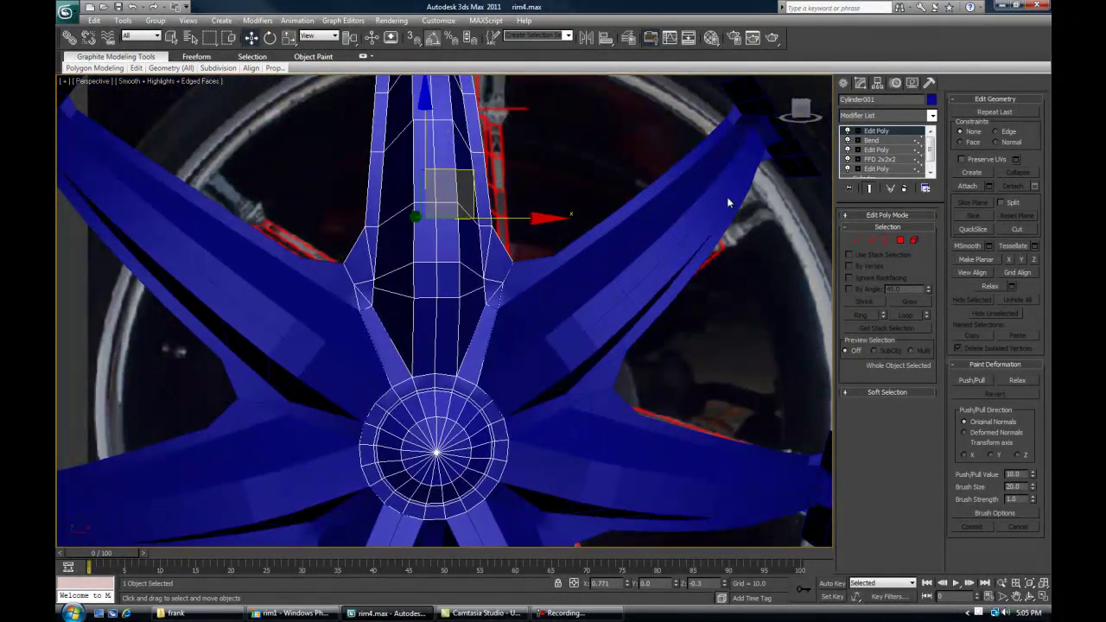
pyautogui.click(967, 187)
pyautogui.moveTo(398, 401); pyautogui.dragTo(353, 310, button='middle')
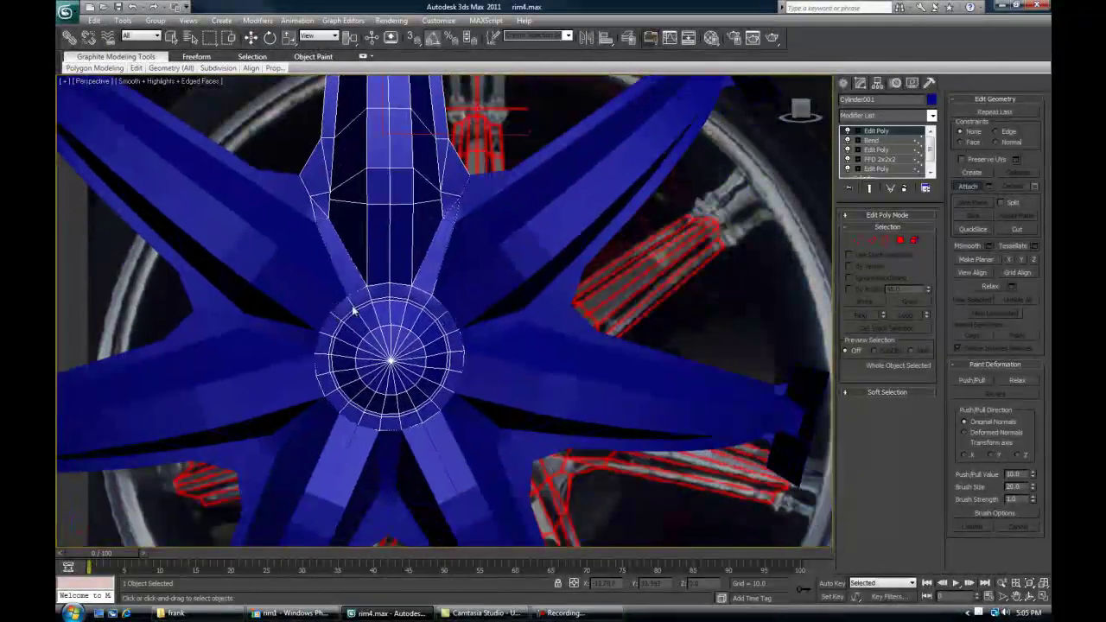
pyautogui.click(487, 238)
pyautogui.click(526, 397)
pyautogui.click(457, 476)
pyautogui.click(264, 384)
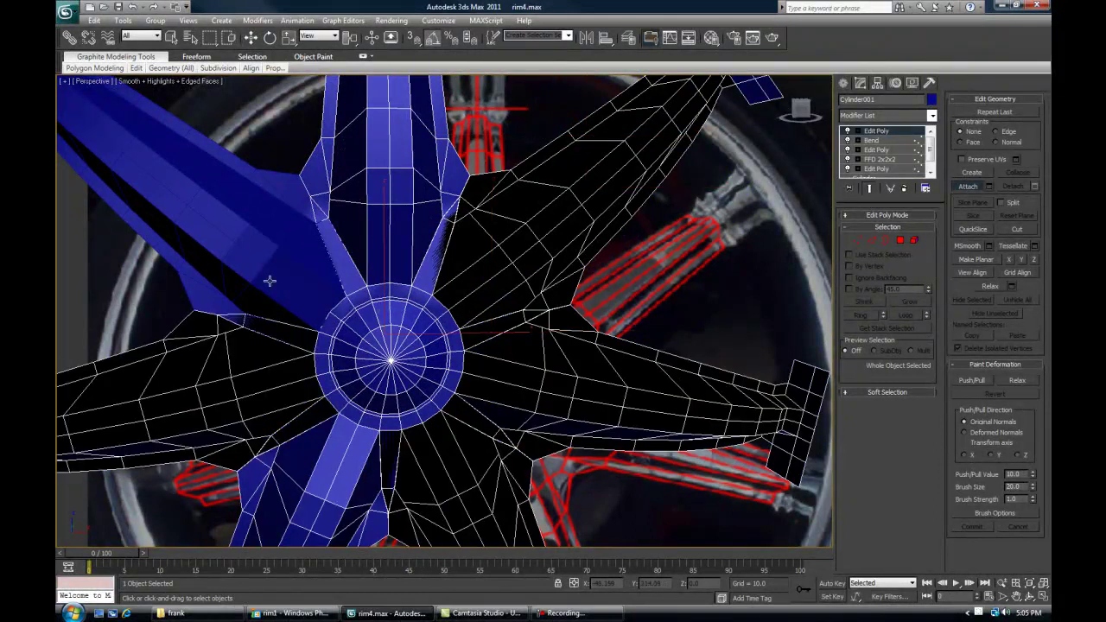
pyautogui.click(271, 289)
pyautogui.click(969, 187)
# Flip the normals of the four black spoke elements: upper-right, right, lower-right and left
pyautogui.click(913, 242)
pyautogui.moveTo(544, 300); pyautogui.dragTo(544, 229, button='middle')
pyautogui.click(501, 173)
pyautogui.keyDown('ctrl'); pyautogui.click(555, 352); pyautogui.keyUp('ctrl')
pyautogui.keyDown('ctrl'); pyautogui.click(458, 466); pyautogui.keyUp('ctrl')
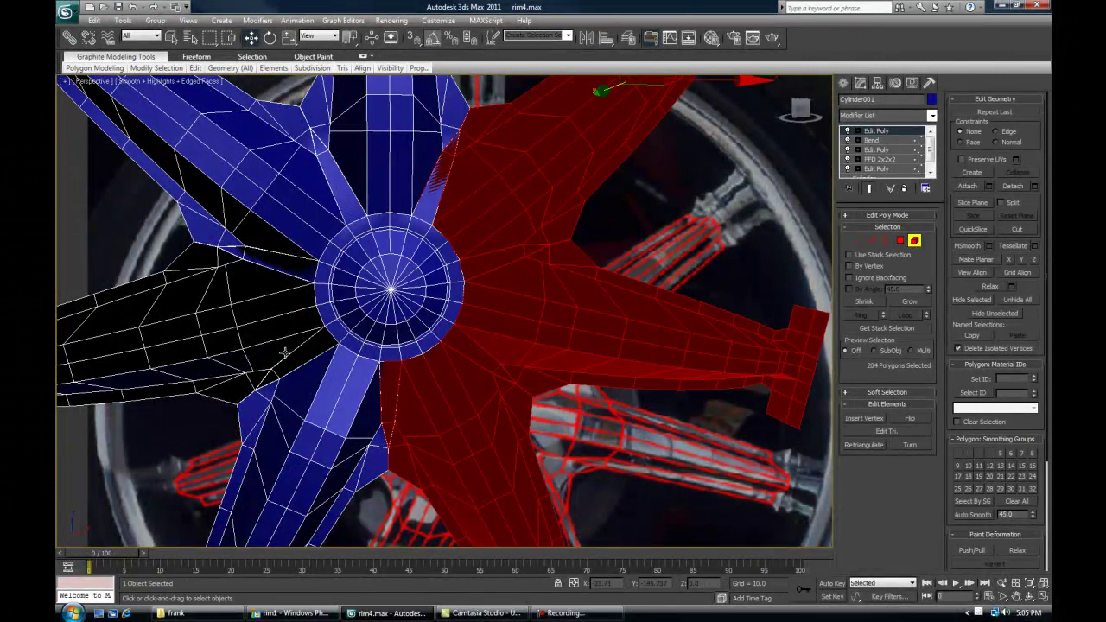
pyautogui.keyDown('ctrl'); pyautogui.click(272, 344); pyautogui.keyUp('ctrl')
pyautogui.click(908, 418)
pyautogui.click(655, 221)
# Delete the narrow side polygons of the upper-right spoke element where it meets its neighbouring spokes, keeping the rest of the spoke
pyautogui.moveTo(510, 179); pyautogui.dragTo(604, 315, button='middle')
pyautogui.scroll(3, 611, 324)
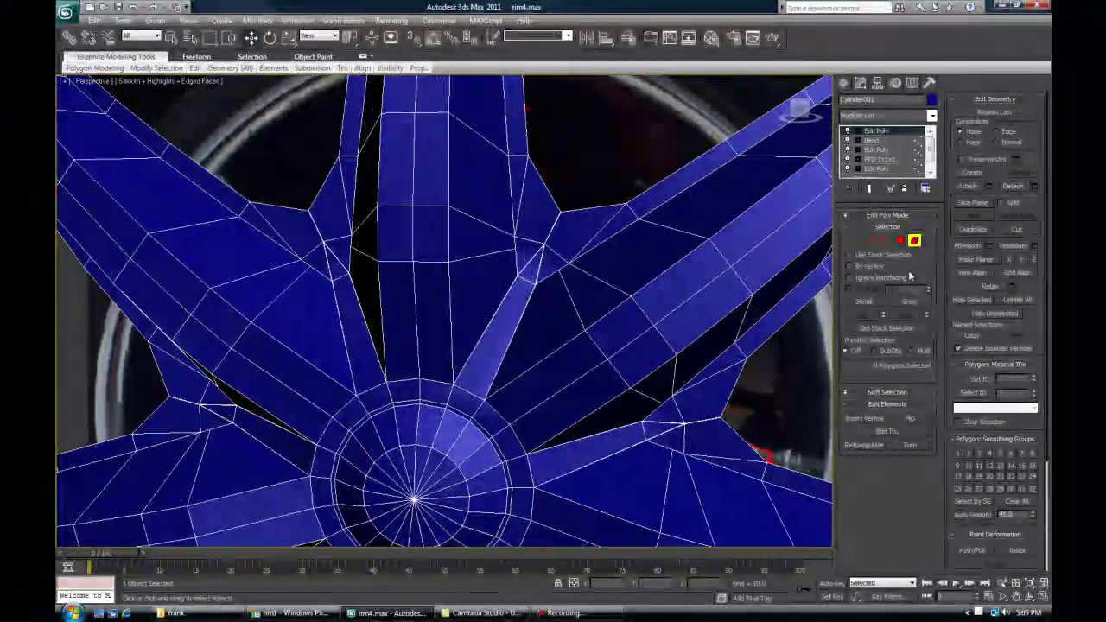
pyautogui.click(618, 326)
pyautogui.scroll(2, 595, 311)
pyautogui.click(901, 241)
pyautogui.scroll(-4, 592, 247)
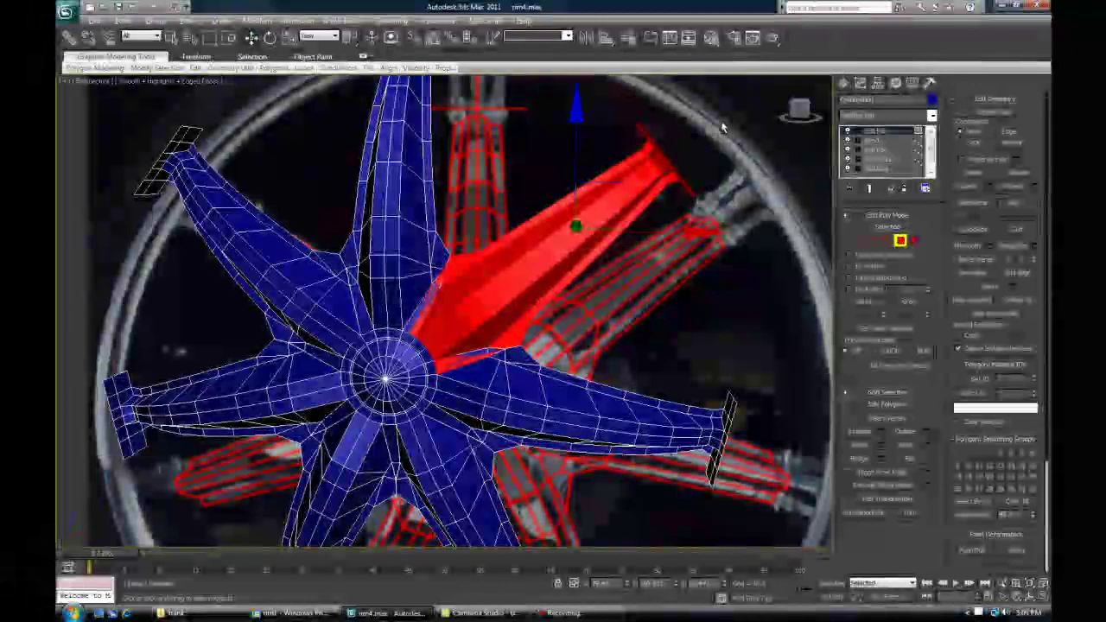
pyautogui.keyDown('alt'); pyautogui.moveTo(342, 246); pyautogui.dragTo(364, 248, button='middle'); pyautogui.keyUp('alt')
pyautogui.scroll(4, 364, 247)
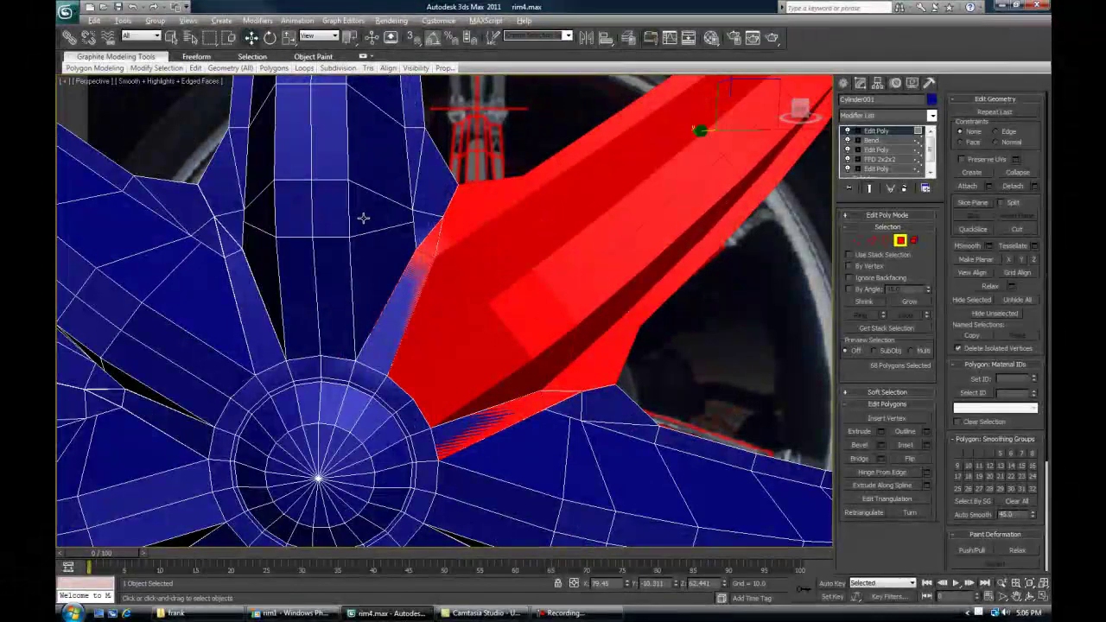
pyautogui.keyDown('alt'); pyautogui.moveTo(520, 332); pyautogui.dragTo(520, 333); pyautogui.keyUp('alt')
pyautogui.keyDown('alt'); pyautogui.moveTo(520, 333); pyautogui.dragTo(603, 346, button='middle'); pyautogui.keyUp('alt')
pyautogui.keyDown('alt'); pyautogui.moveTo(675, 370); pyautogui.dragTo(675, 370); pyautogui.keyUp('alt')
pyautogui.keyDown('alt'); pyautogui.moveTo(675, 370); pyautogui.dragTo(508, 381, button='middle'); pyautogui.keyUp('alt')
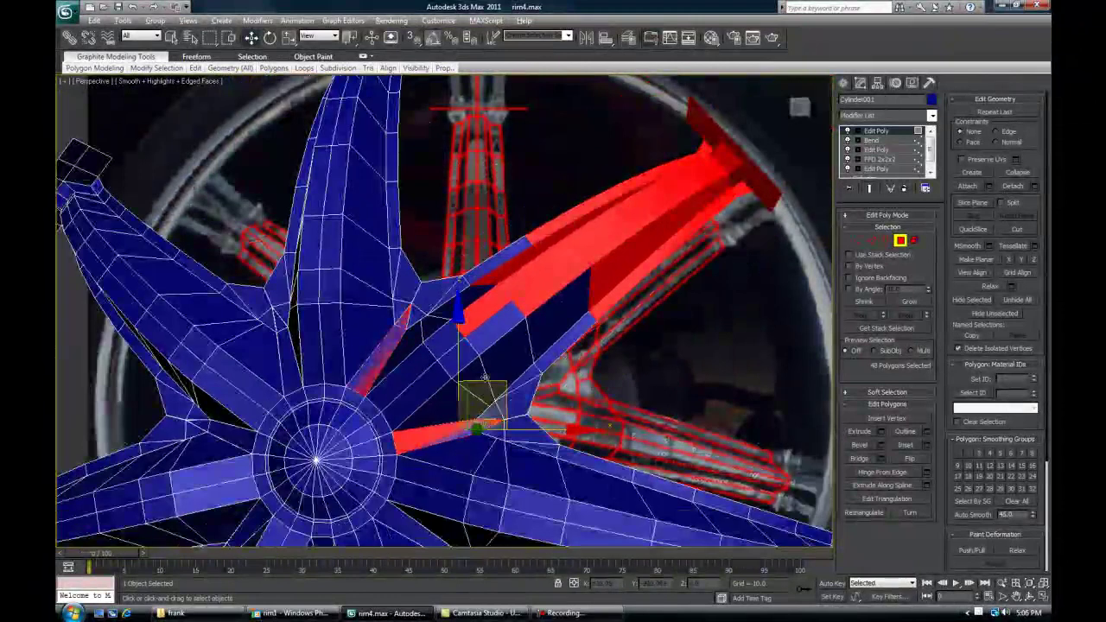
pyautogui.keyDown('alt'); pyautogui.moveTo(782, 136); pyautogui.dragTo(781, 136); pyautogui.keyUp('alt')
pyautogui.scroll(5, 486, 328)
pyautogui.moveTo(462, 416); pyautogui.dragTo(581, 432, button='middle')
pyautogui.scroll(-3, 503, 389)
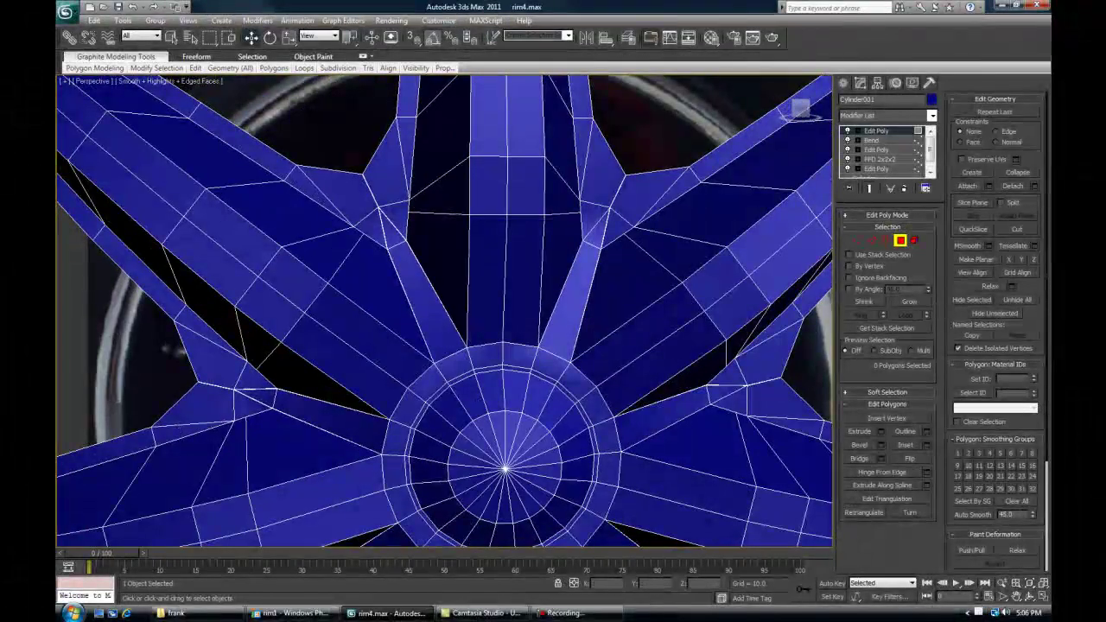
# Select the upper-left spoke element, try moving it, and undo the move
pyautogui.click(913, 240)
pyautogui.click(259, 246)
pyautogui.keyDown('alt'); pyautogui.moveTo(245, 254); pyautogui.dragTo(337, 241, button='middle'); pyautogui.keyUp('alt')
pyautogui.moveTo(176, 124); pyautogui.dragTo(210, 144)
pyautogui.hotkey('ctrl', 'z')
pyautogui.moveTo(255, 230); pyautogui.dragTo(291, 329, button='middle')
pyautogui.keyDown('alt'); pyautogui.moveTo(215, 156); pyautogui.dragTo(326, 303, button='middle'); pyautogui.keyUp('alt')
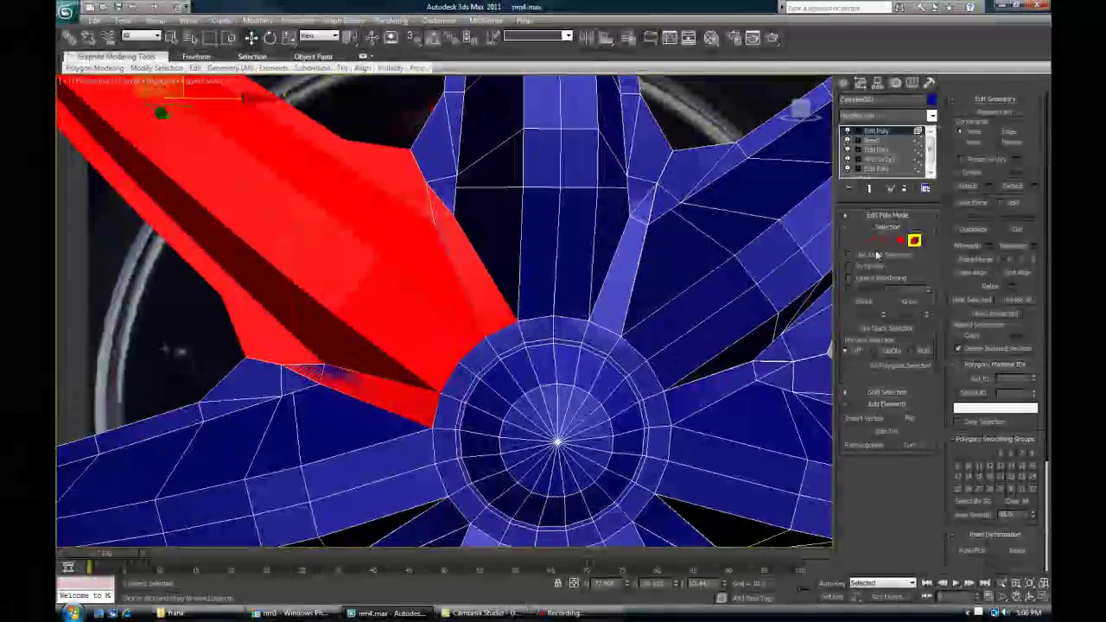
# Reduce the upper-left spoke's selection to the narrow side polygons it shares with its neighbours near the hub, and delete them
pyautogui.press('4')
pyautogui.keyDown('alt'); pyautogui.moveTo(439, 212); pyautogui.dragTo(463, 276, button='middle'); pyautogui.keyUp('alt')
pyautogui.keyDown('alt'); pyautogui.moveTo(135, 106); pyautogui.dragTo(227, 208, button='middle'); pyautogui.keyUp('alt')
pyautogui.scroll(2, 236, 217)
pyautogui.moveTo(400, 344); pyautogui.dragTo(348, 299, button='middle')
pyautogui.scroll(2, 348, 299)
pyautogui.moveTo(152, 128); pyautogui.dragTo(479, 393)
pyautogui.scroll(2, 470, 289)
pyautogui.moveTo(467, 283); pyautogui.dragTo(471, 281, button='middle')
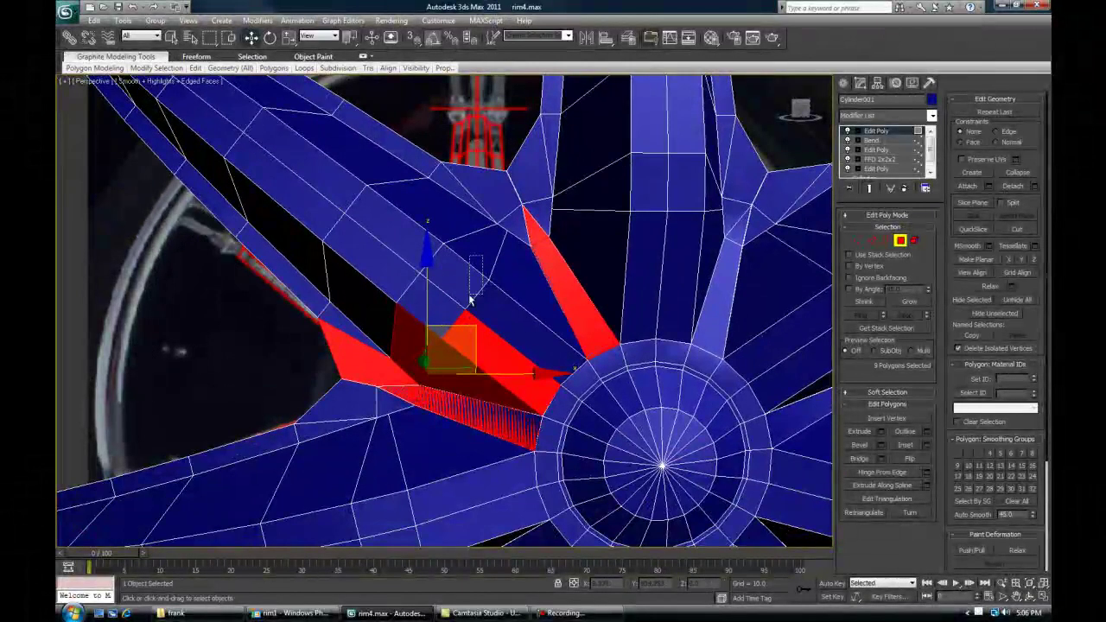
pyautogui.press('Delete')
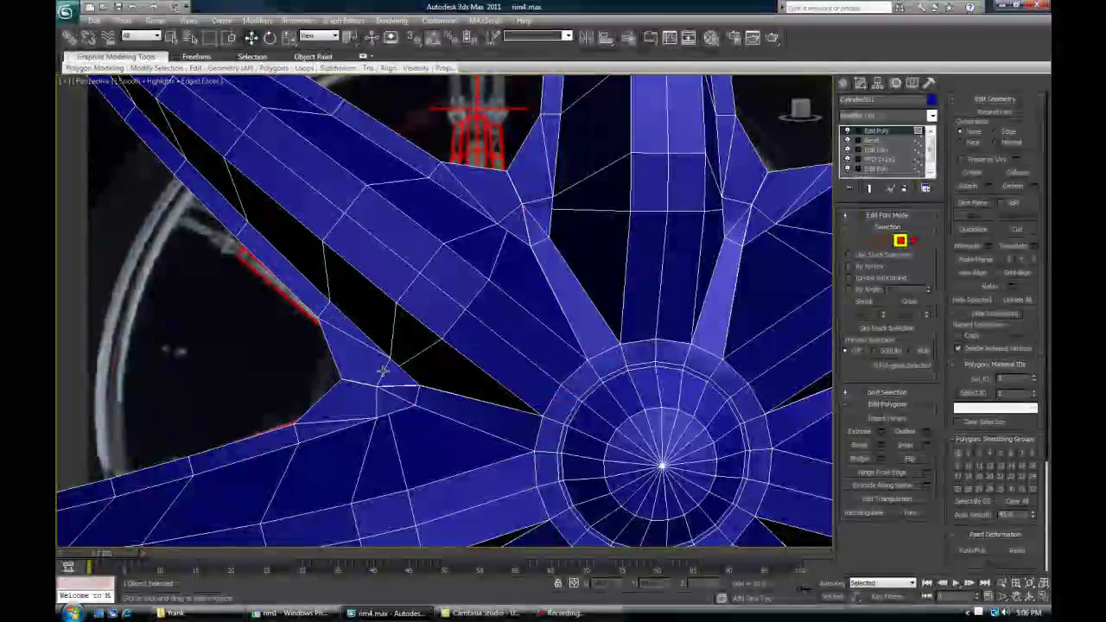
# Select only the left spoke element, undoing the addition of the lower-left spoke to the selection
pyautogui.moveTo(337, 338); pyautogui.dragTo(248, 79, button='middle')
pyautogui.click(901, 241)
pyautogui.press('5')
pyautogui.click(405, 264)
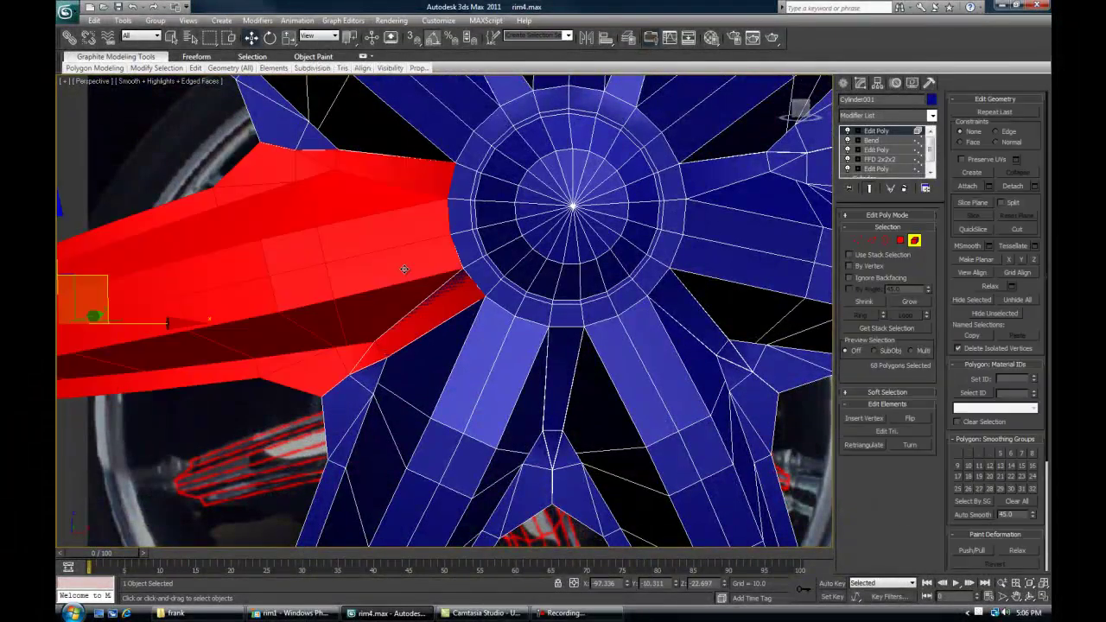
pyautogui.keyDown('ctrl'); pyautogui.click(482, 397); pyautogui.keyUp('ctrl')
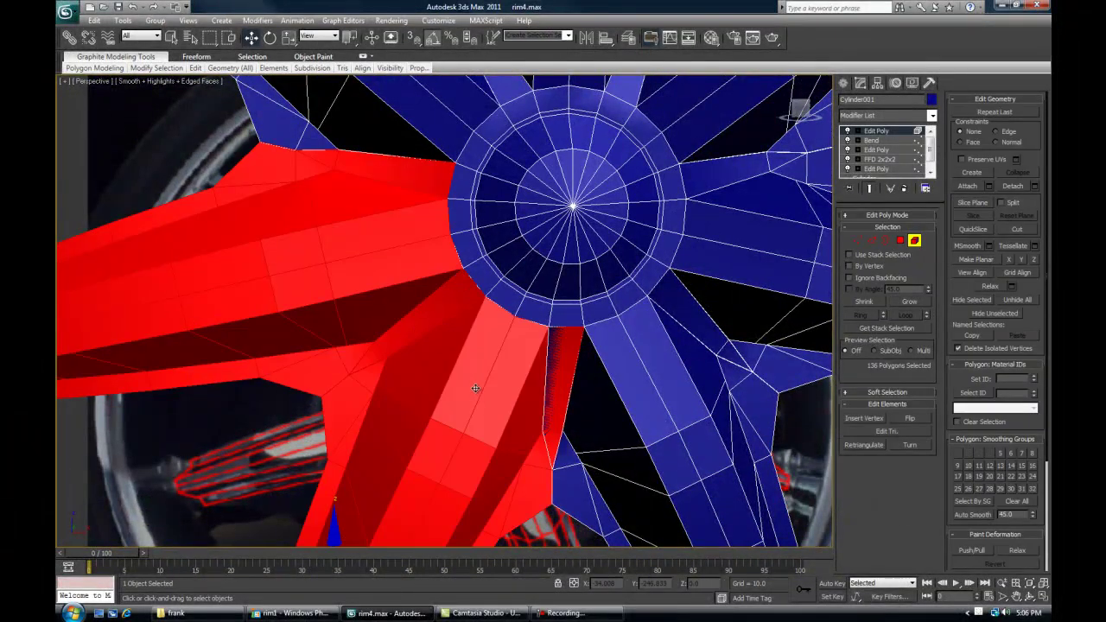
pyautogui.hotkey('ctrl', 'z')
pyautogui.moveTo(303, 320); pyautogui.dragTo(472, 375, button='middle')
pyautogui.scroll(-3, 472, 375)
# Reduce the left spoke's selection to its narrow side polygons facing the lower-left spoke, and delete them
pyautogui.click(901, 241)
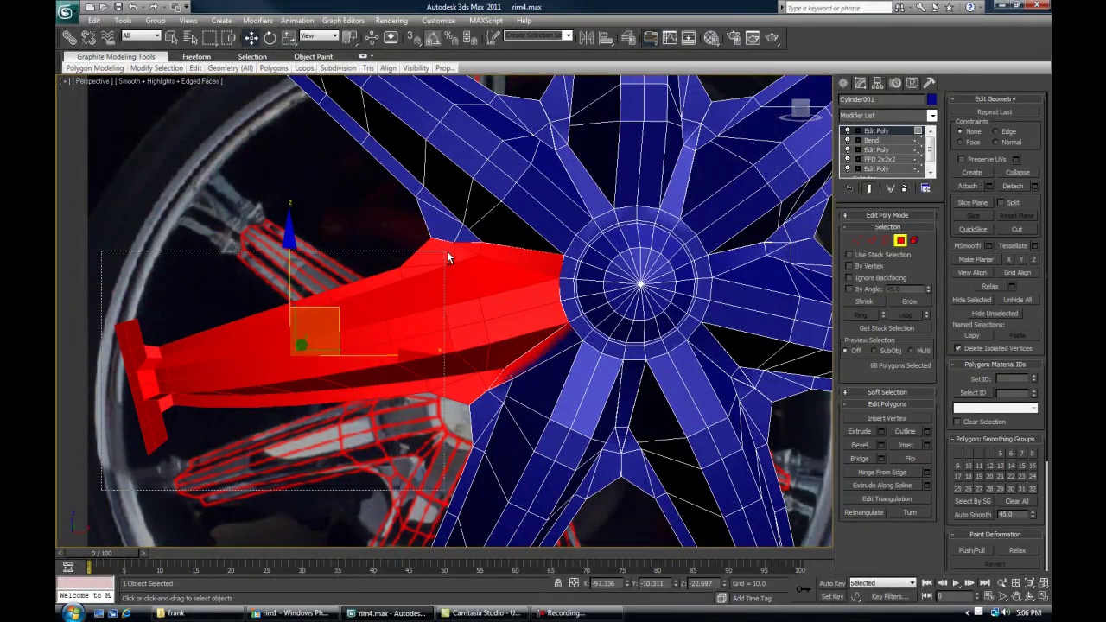
pyautogui.keyDown('alt'); pyautogui.moveTo(473, 255); pyautogui.dragTo(472, 258); pyautogui.keyUp('alt')
pyautogui.moveTo(462, 327); pyautogui.dragTo(358, 353, button='middle')
pyautogui.scroll(3, 345, 347)
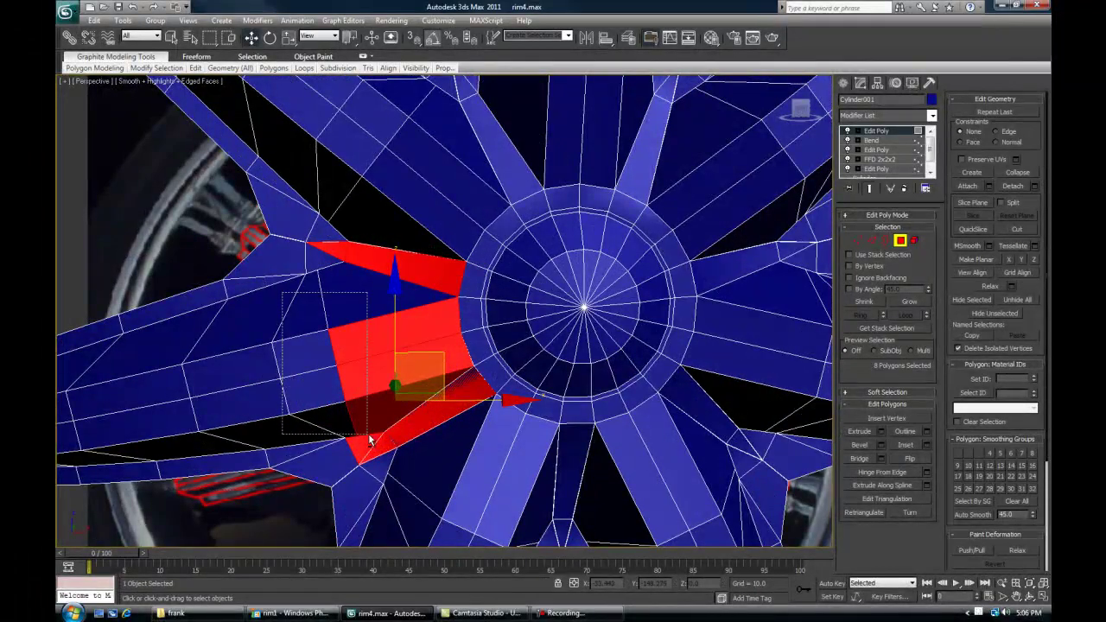
pyautogui.keyDown('alt'); pyautogui.moveTo(350, 389); pyautogui.dragTo(470, 348, button='middle'); pyautogui.keyUp('alt')
pyautogui.hotkey('ctrl', 'z')
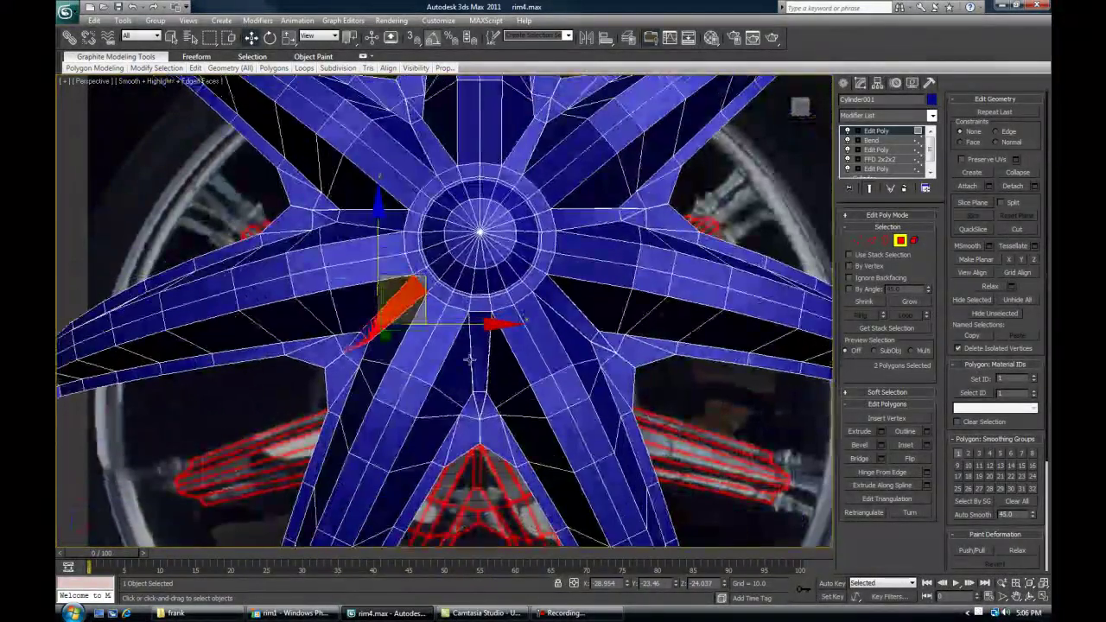
pyautogui.scroll(5, 461, 360)
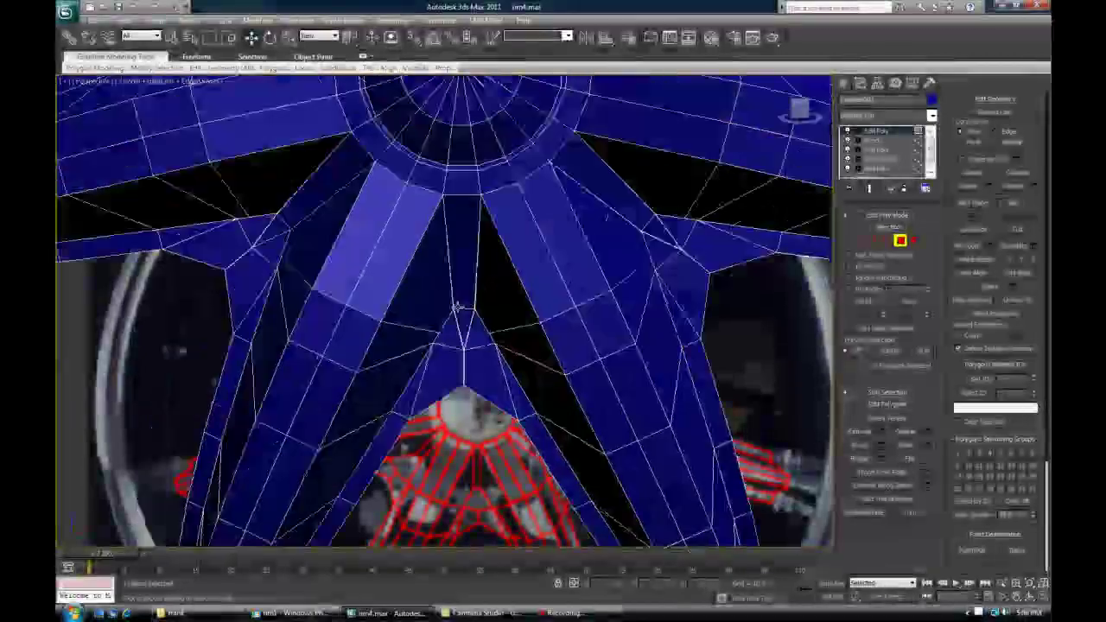
pyautogui.click(913, 242)
pyautogui.click(486, 317)
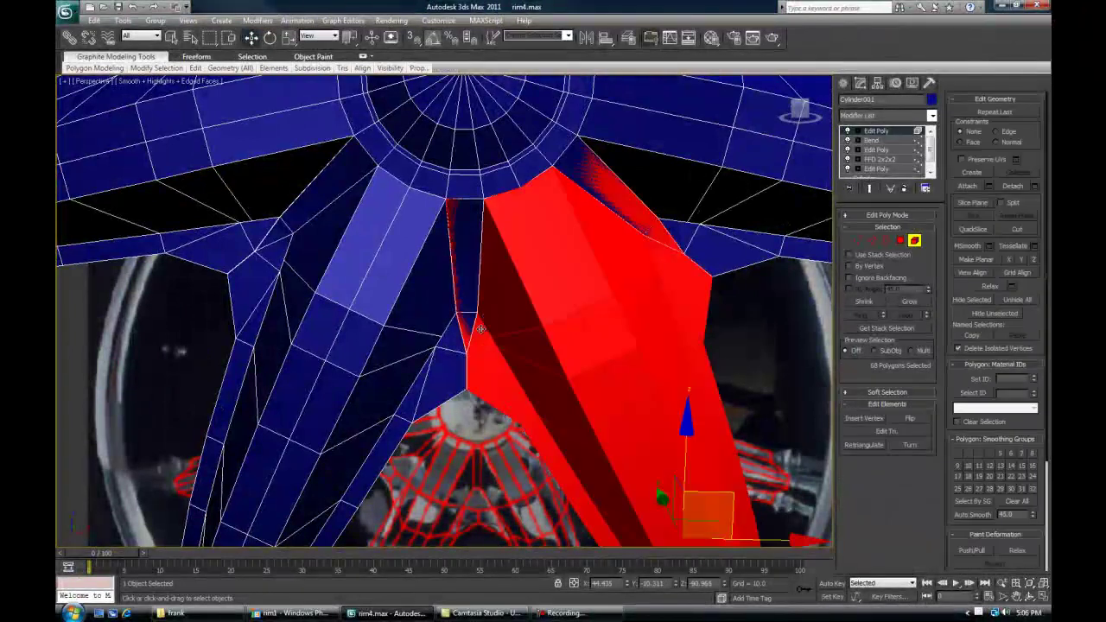
pyautogui.keyDown('alt'); pyautogui.moveTo(486, 317); pyautogui.dragTo(518, 355, button='middle'); pyautogui.keyUp('alt')
pyautogui.click(898, 242)
pyautogui.scroll(-5, 420, 307)
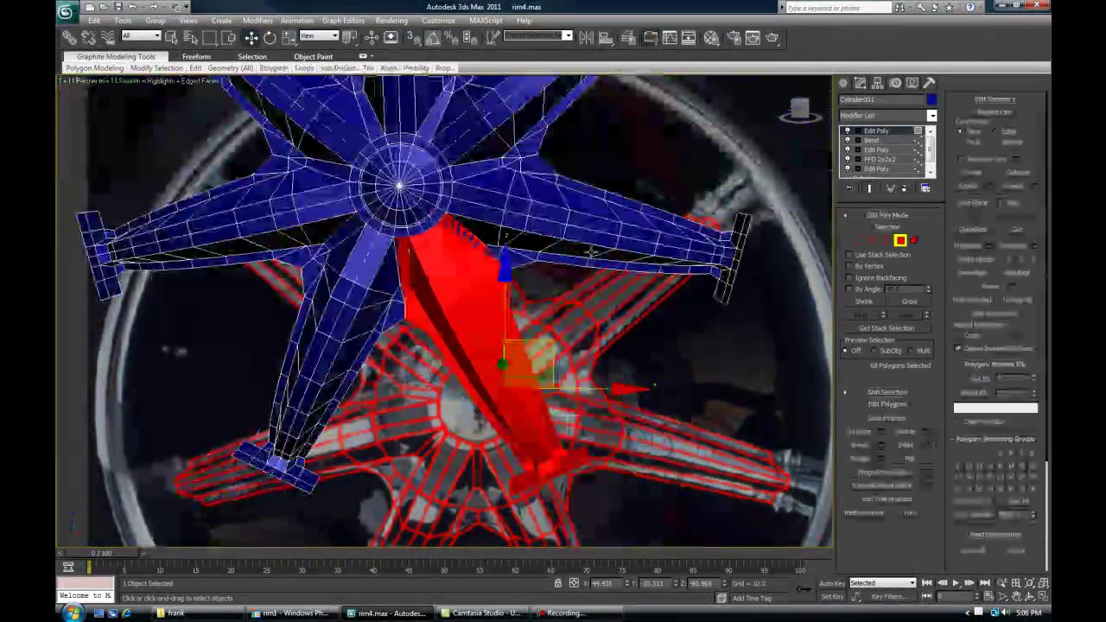
pyautogui.scroll(3, 421, 307)
# Delete the narrow side polygons of the lower-left spoke in the junction between the two lower spokes
pyautogui.click(914, 240)
pyautogui.keyDown('alt'); pyautogui.moveTo(404, 268); pyautogui.dragTo(725, 285, button='middle'); pyautogui.keyUp('alt')
pyautogui.click(900, 240)
pyautogui.keyDown('alt'); pyautogui.moveTo(406, 362); pyautogui.dragTo(376, 378, button='middle'); pyautogui.keyUp('alt')
pyautogui.moveTo(430, 264); pyautogui.dragTo(472, 201)
pyautogui.scroll(4, 455, 303)
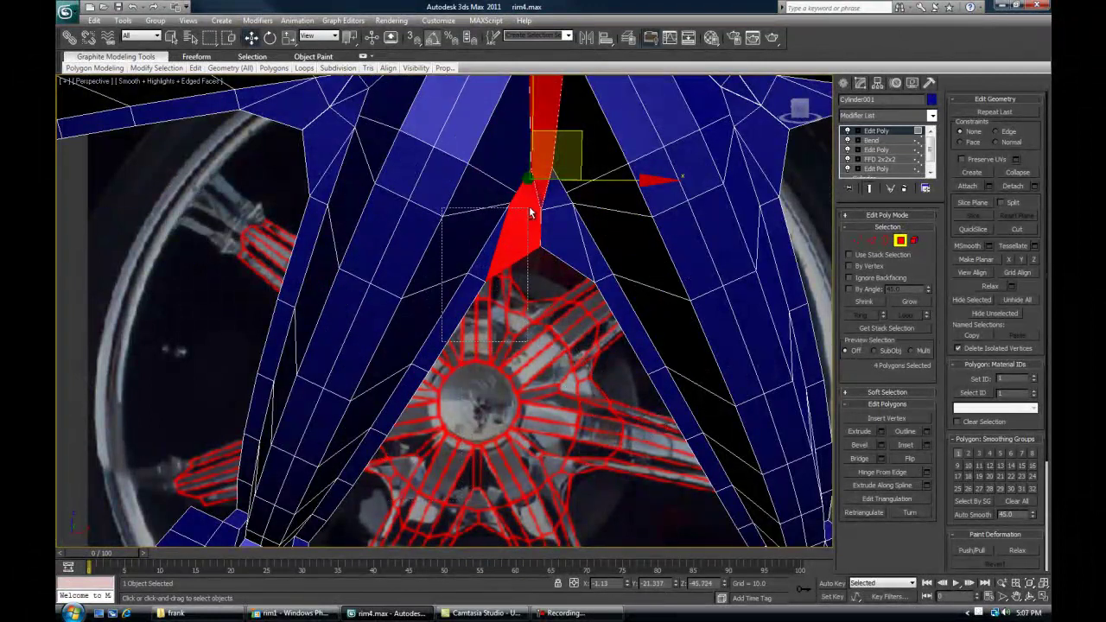
pyautogui.moveTo(551, 234); pyautogui.dragTo(422, 395, button='middle')
pyautogui.press('Delete')
pyautogui.moveTo(554, 363); pyautogui.dragTo(476, 363, button='middle')
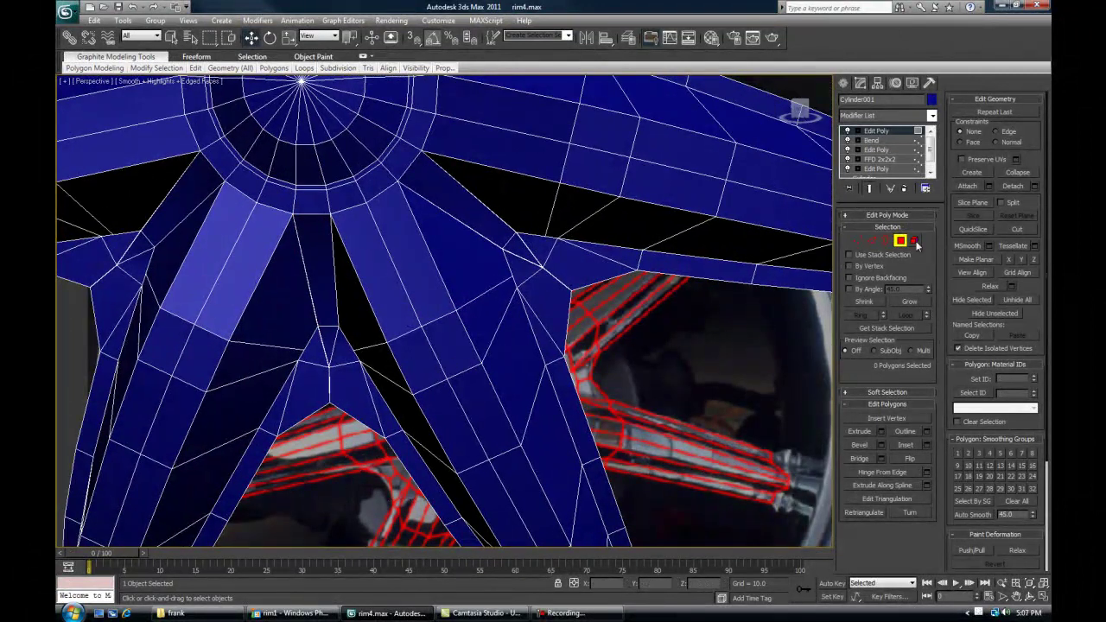
# Delete the narrow side polygons of the lower-right spoke where it meets the right spoke
pyautogui.click(914, 240)
pyautogui.click(519, 414)
pyautogui.moveTo(582, 374); pyautogui.dragTo(562, 388, button='middle')
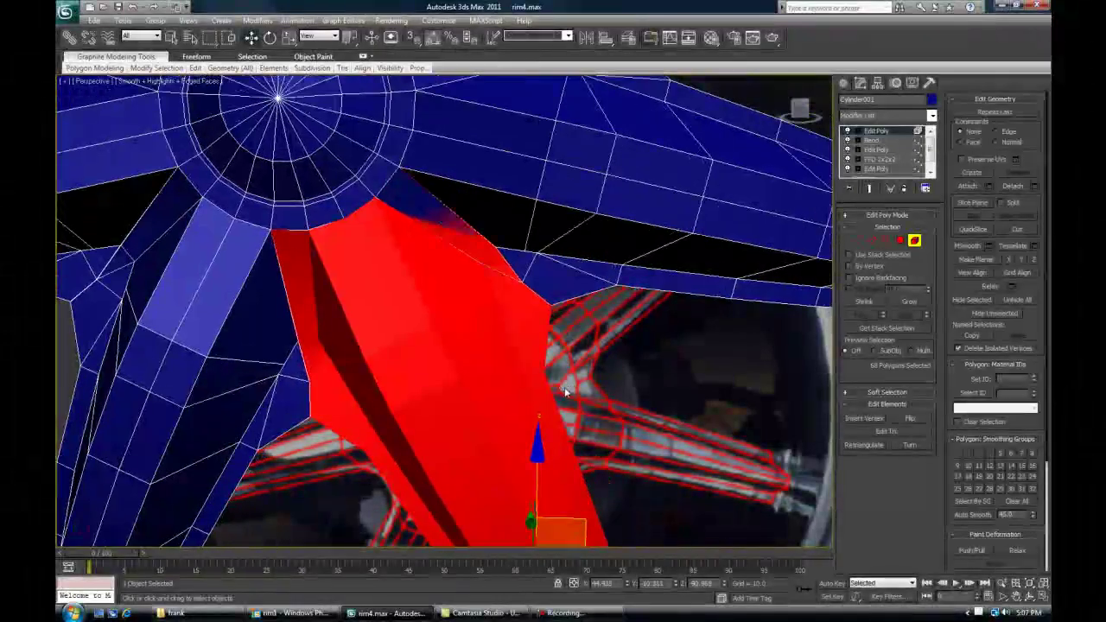
pyautogui.click(899, 241)
pyautogui.keyDown('alt'); pyautogui.moveTo(483, 259); pyautogui.dragTo(458, 456, button='middle'); pyautogui.keyUp('alt')
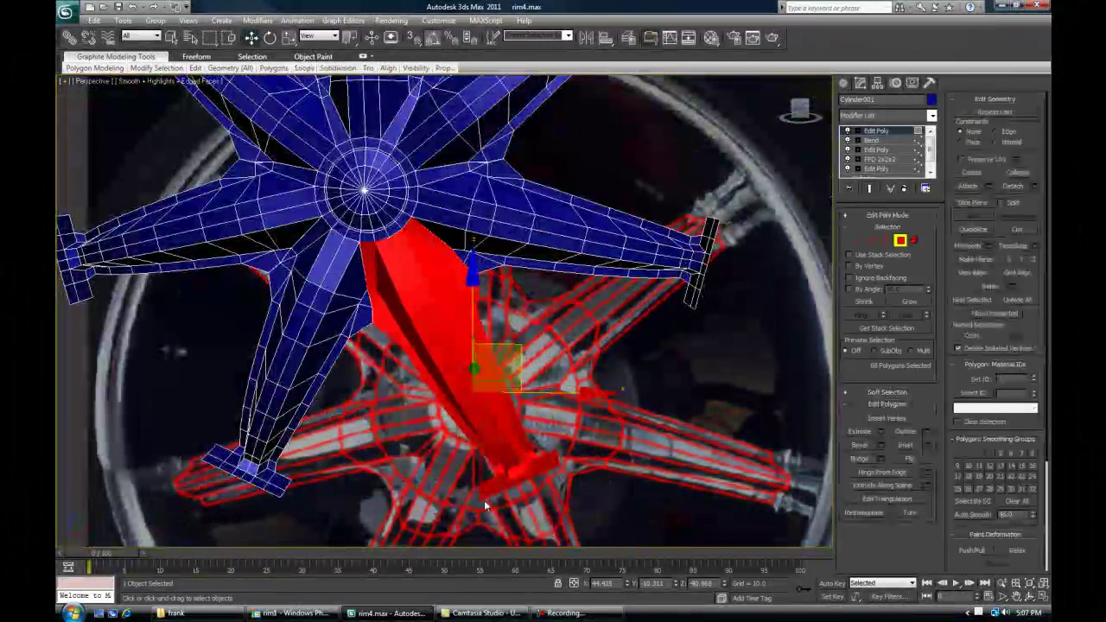
pyautogui.scroll(5, 349, 350)
pyautogui.press('Delete')
# Examine the spoke junctions around the hub with edged faces off and on
pyautogui.scroll(-5, 383, 351)
pyautogui.moveTo(384, 350); pyautogui.dragTo(309, 466, button='middle')
pyautogui.scroll(3, 385, 400)
pyautogui.click(914, 241)
pyautogui.click(682, 319)
pyautogui.moveTo(697, 309); pyautogui.dragTo(488, 332, button='middle')
pyautogui.scroll(-3, 505, 350)
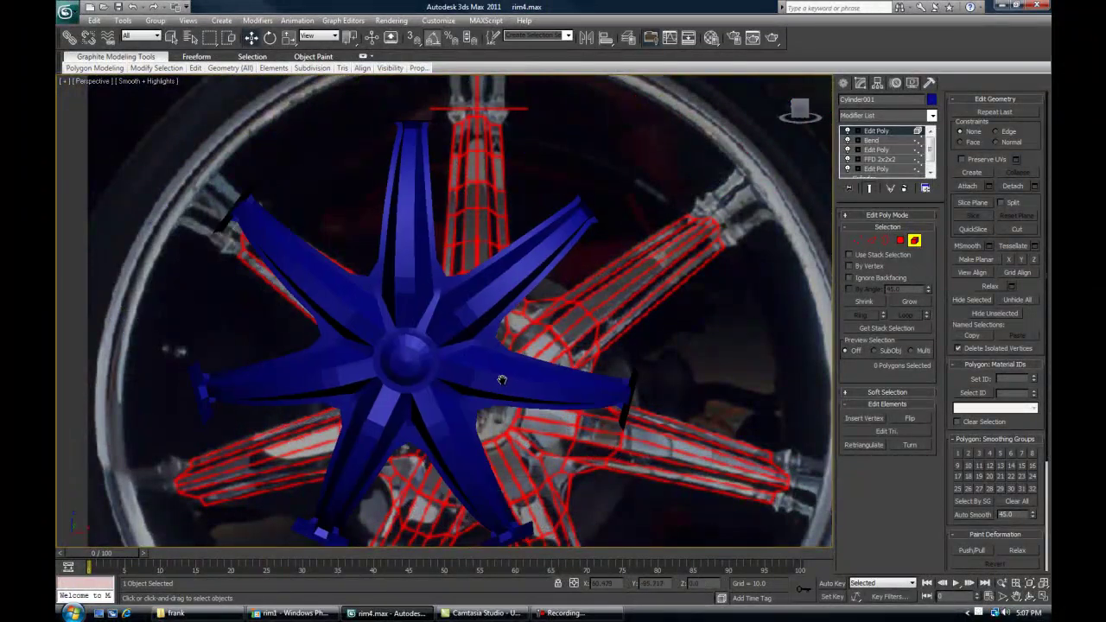
pyautogui.scroll(5, 509, 332)
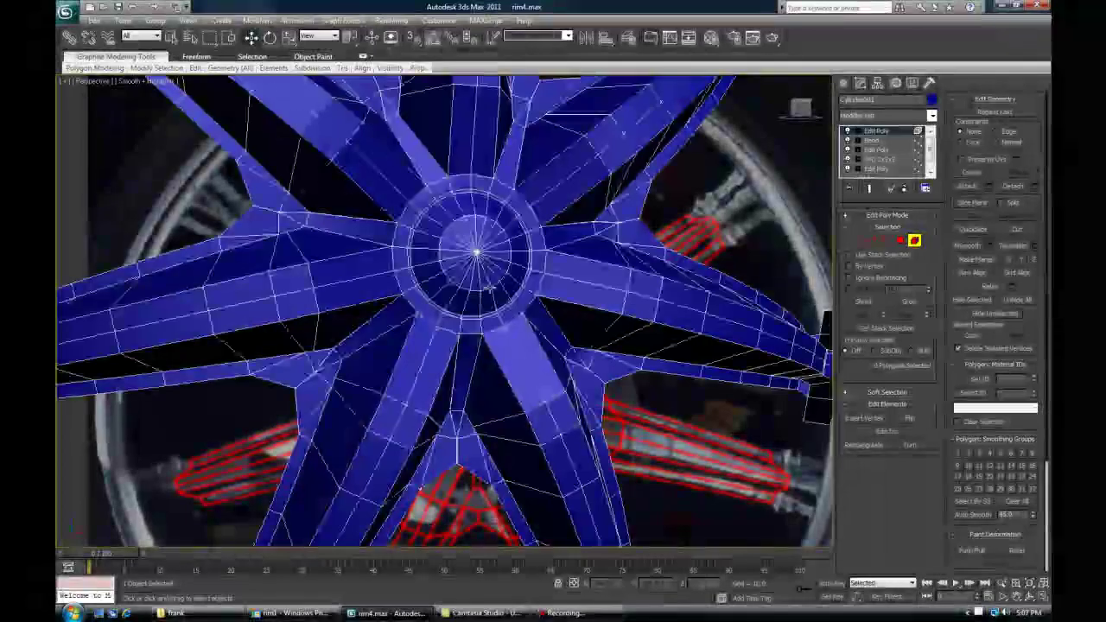
pyautogui.press('F4')
pyautogui.keyDown('alt'); pyautogui.moveTo(496, 306); pyautogui.dragTo(518, 350, button='middle'); pyautogui.keyUp('alt')
pyautogui.scroll(-3, 552, 354)
pyautogui.keyDown('alt'); pyautogui.moveTo(648, 356); pyautogui.dragTo(624, 362, button='middle'); pyautogui.keyUp('alt')
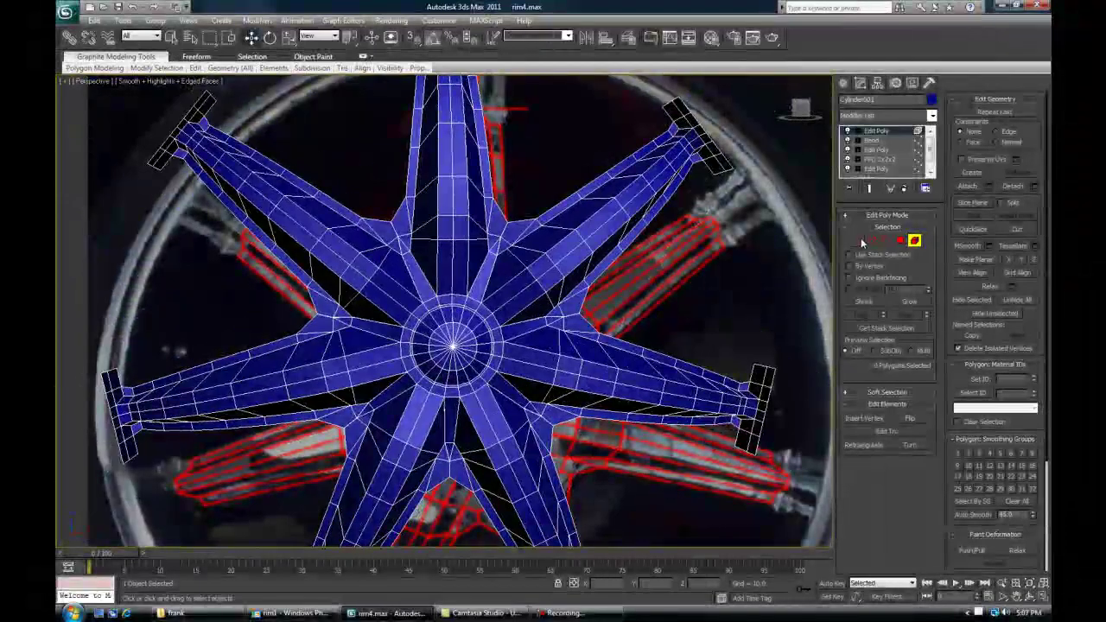
# Select the vertices of the hub and inner spokes and weld them with a threshold of 0.547
pyautogui.click(856, 240)
pyautogui.scroll(-2, 352, 223)
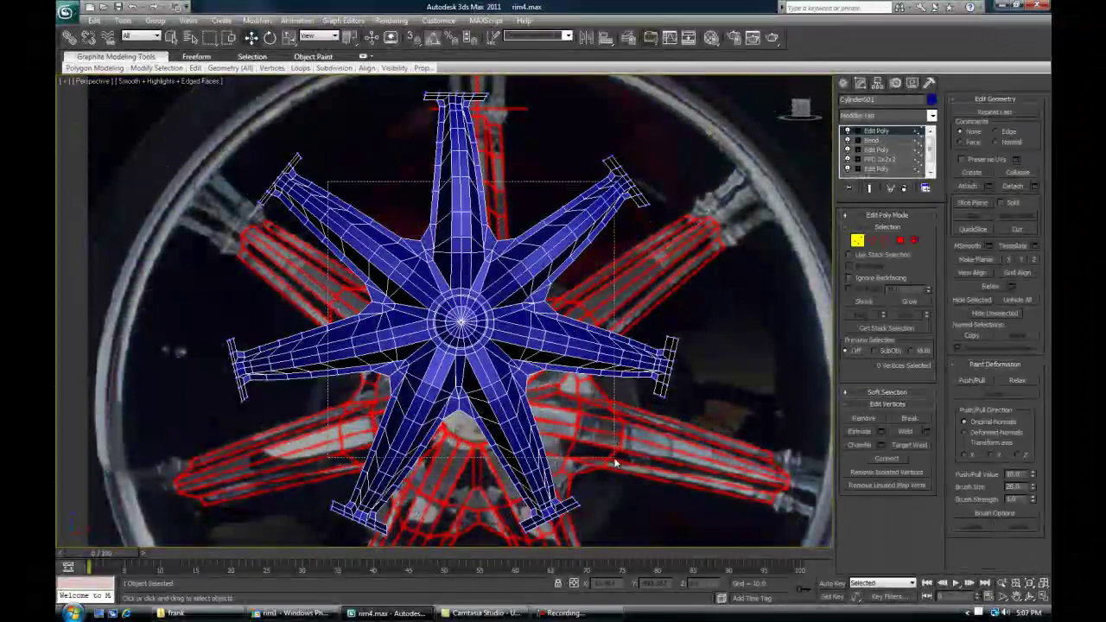
pyautogui.moveTo(617, 462); pyautogui.dragTo(618, 462)
pyautogui.press('z')
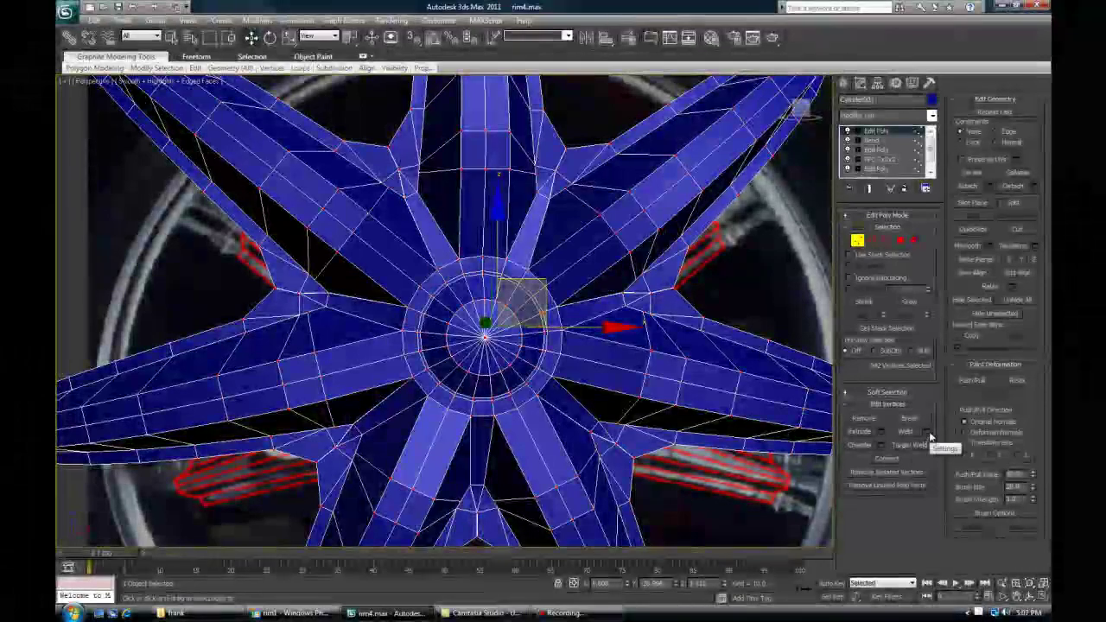
pyautogui.click(928, 432)
pyautogui.moveTo(627, 269); pyautogui.dragTo(212, 314)
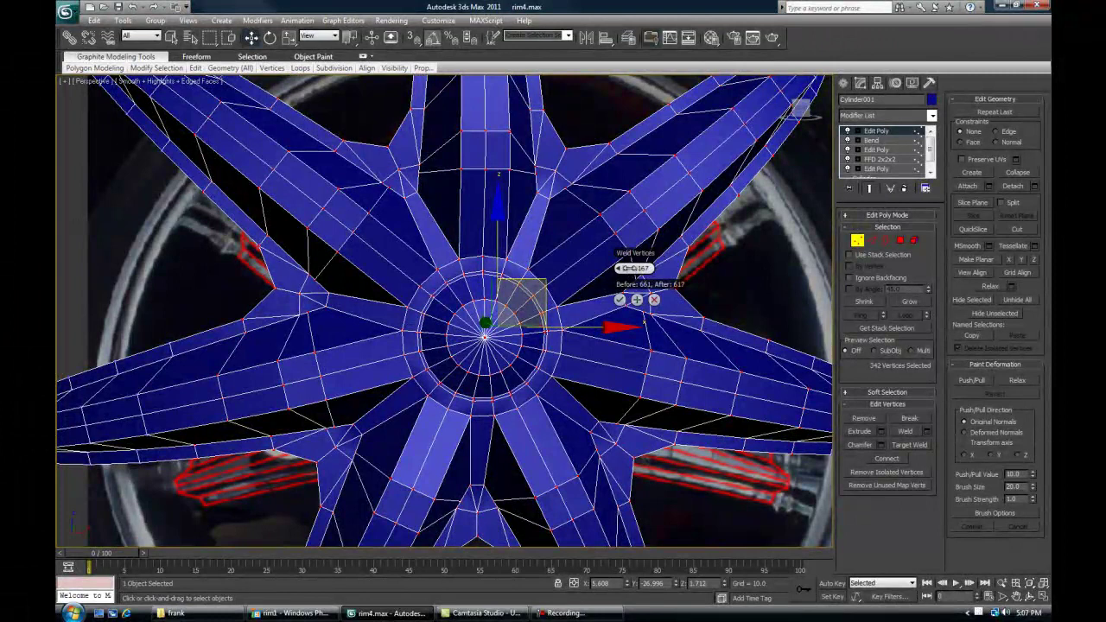
pyautogui.keyDown('alt'); pyautogui.moveTo(344, 275); pyautogui.dragTo(398, 314, button='middle'); pyautogui.keyUp('alt')
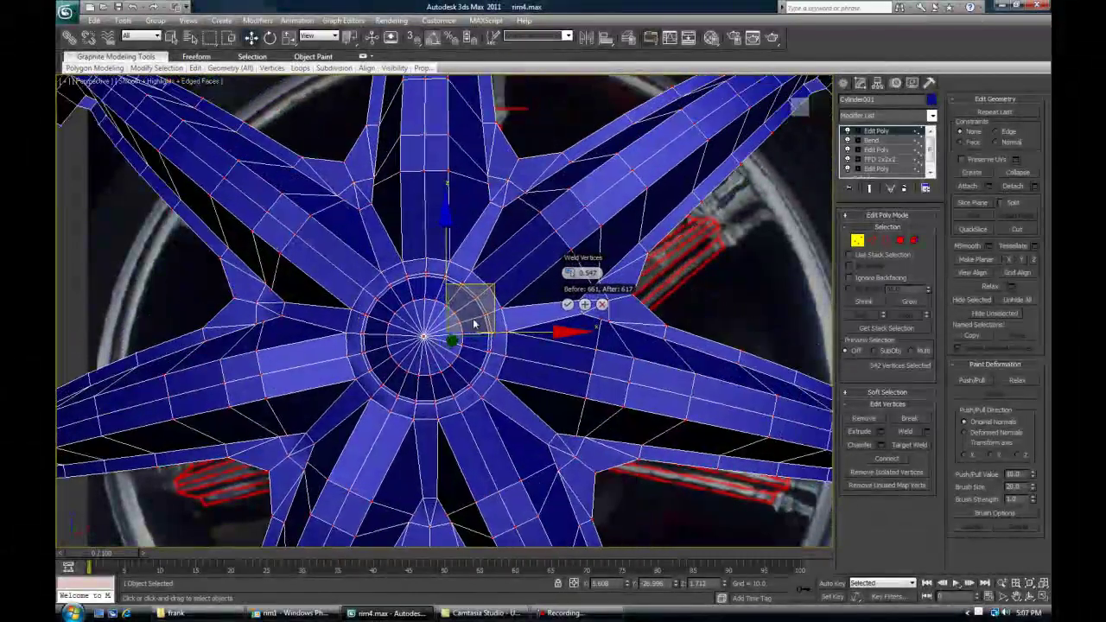
pyautogui.keyDown('alt'); pyautogui.moveTo(387, 239); pyautogui.dragTo(425, 332, button='middle'); pyautogui.keyUp('alt')
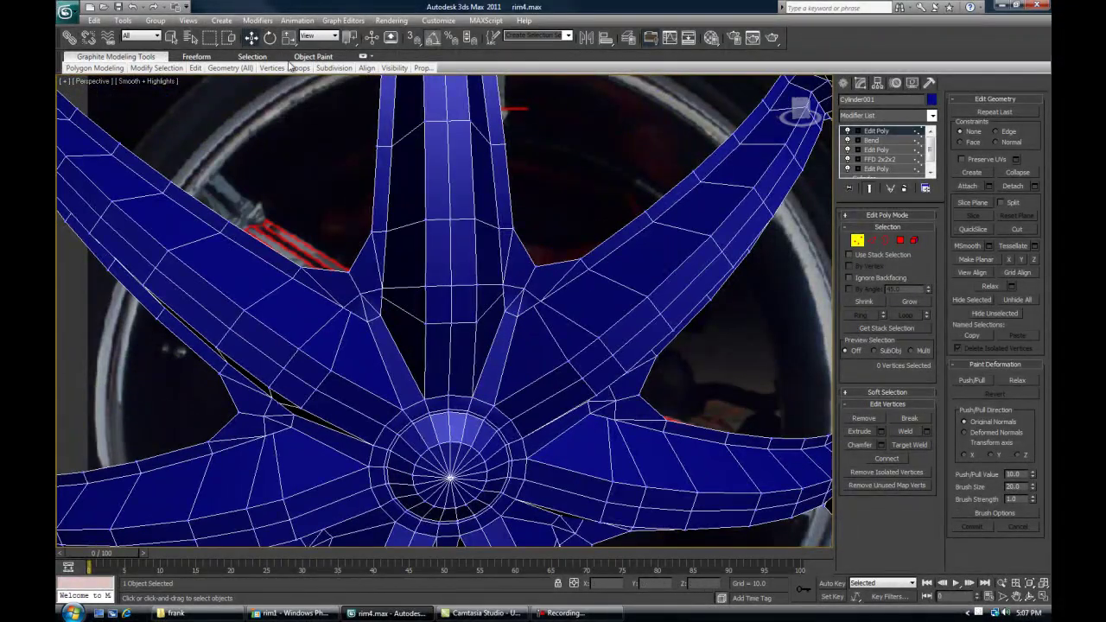
# Leave vertex editing and apply a MeshSmooth modifier with 2 iterations to the whole rim
pyautogui.click(858, 243)
pyautogui.keyDown('alt'); pyautogui.moveTo(537, 260); pyautogui.dragTo(561, 252, button='middle'); pyautogui.keyUp('alt')
pyautogui.scroll(-4, 520, 282)
pyautogui.click(880, 118)
pyautogui.scroll(-2, 880, 122)
pyautogui.click(881, 168)
pyautogui.keyDown('alt'); pyautogui.moveTo(623, 322); pyautogui.dragTo(536, 354, button='middle'); pyautogui.keyUp('alt')
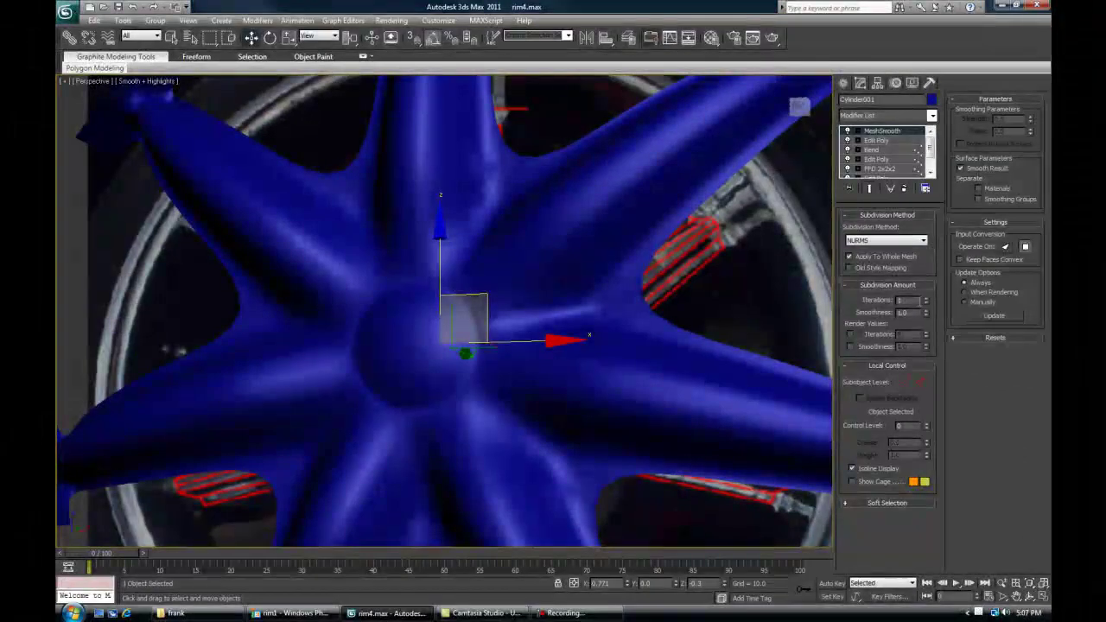
pyautogui.scroll(-3, 481, 247)
pyautogui.keyDown('alt'); pyautogui.moveTo(481, 248); pyautogui.dragTo(465, 286, button='middle'); pyautogui.keyUp('alt')
pyautogui.press('F4')
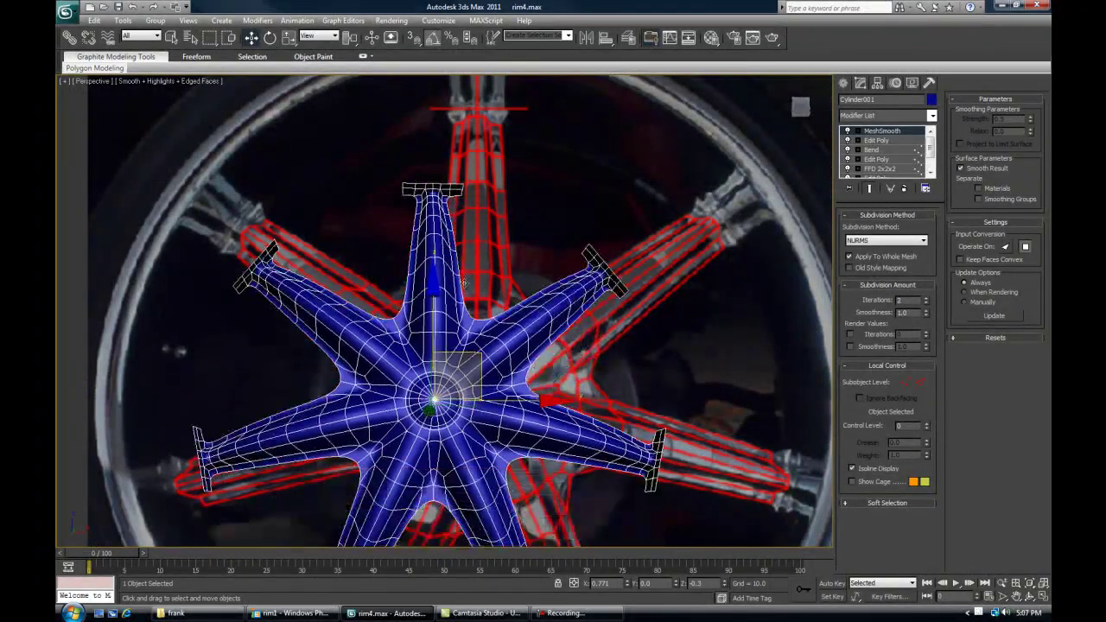
# Remove the MeshSmooth modifier from the rim
pyautogui.scroll(3, 466, 289)
pyautogui.press('F4')
pyautogui.moveTo(485, 375); pyautogui.dragTo(503, 307, button='middle')
pyautogui.moveTo(307, 182); pyautogui.dragTo(324, 169, button='middle')
pyautogui.keyDown('alt'); pyautogui.moveTo(325, 168); pyautogui.dragTo(373, 186, button='middle'); pyautogui.keyUp('alt')
pyautogui.click(890, 9)
# Select all open border edges of the rim and keep them as an edge selection
pyautogui.moveTo(195, 143); pyautogui.dragTo(246, 108, button='middle')
pyautogui.press('F4')
pyautogui.click(844, 84)
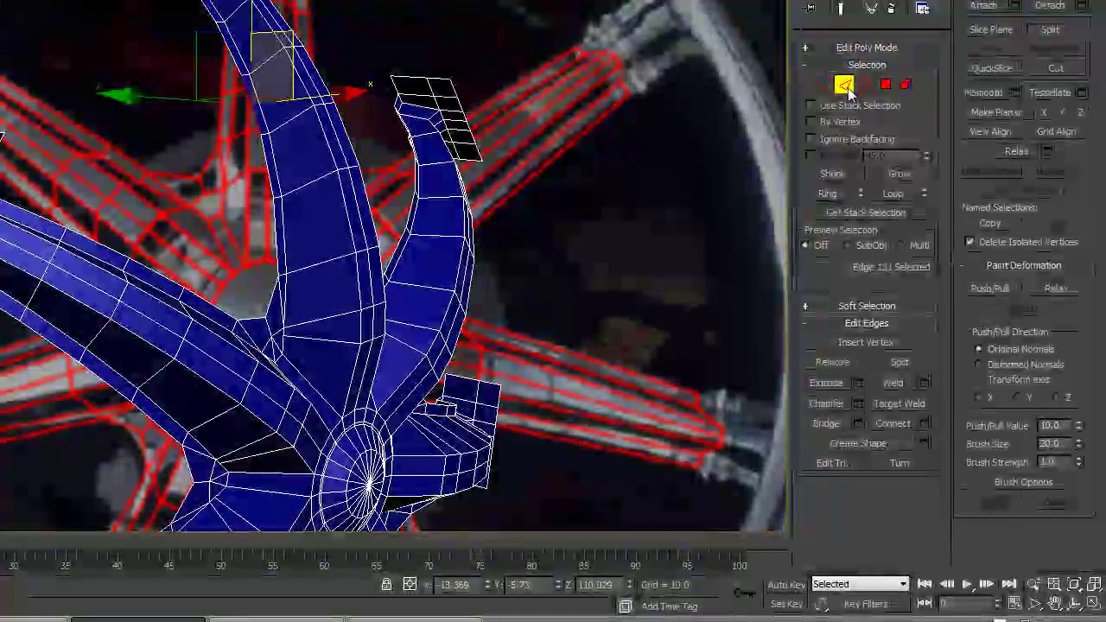
pyautogui.press('3')
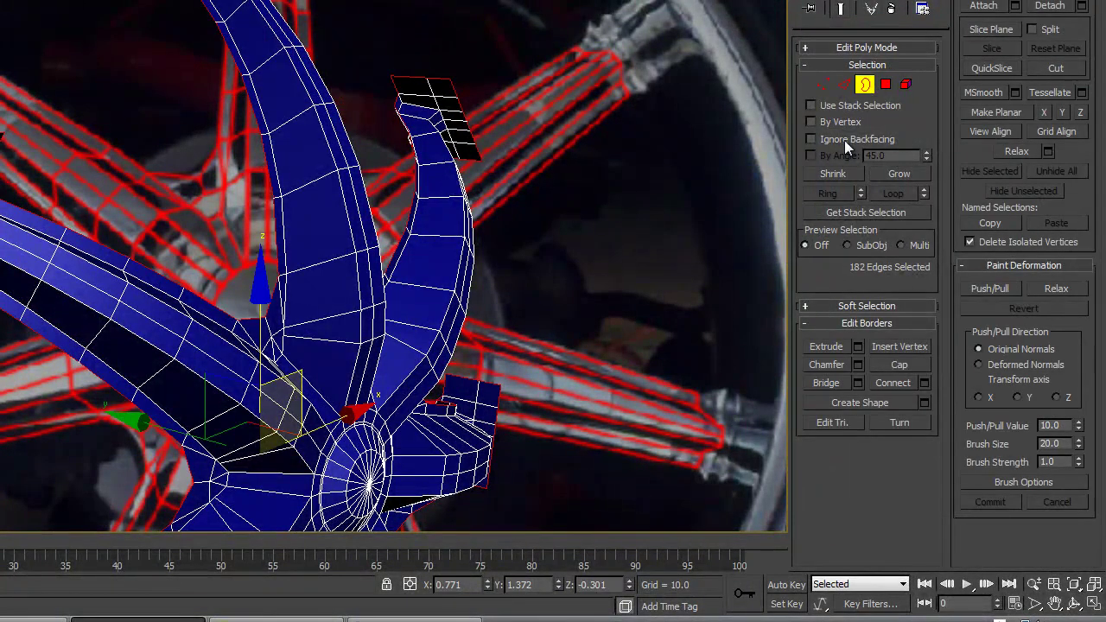
pyautogui.click(847, 90)
# Deselect the border edges of the end plate on the top spoke
pyautogui.keyDown('alt'); pyautogui.moveTo(388, 183); pyautogui.dragTo(286, 118, button='middle'); pyautogui.keyUp('alt')
pyautogui.moveTo(225, 34); pyautogui.dragTo(231, 180, button='middle')
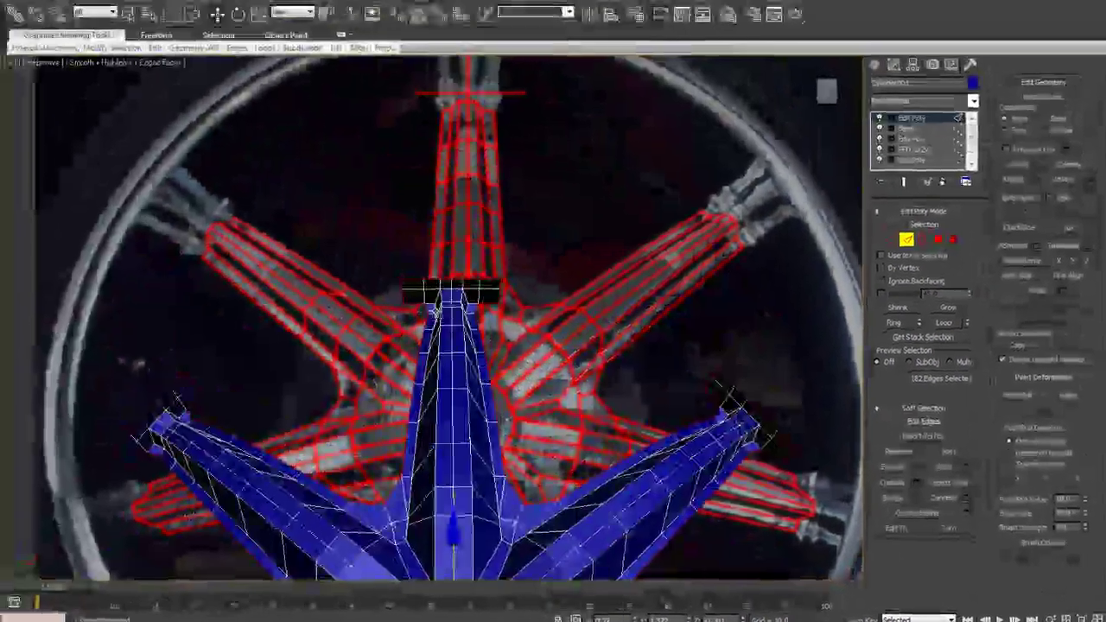
pyautogui.keyDown('alt'); pyautogui.moveTo(434, 312); pyautogui.dragTo(670, 197, button='middle'); pyautogui.keyUp('alt')
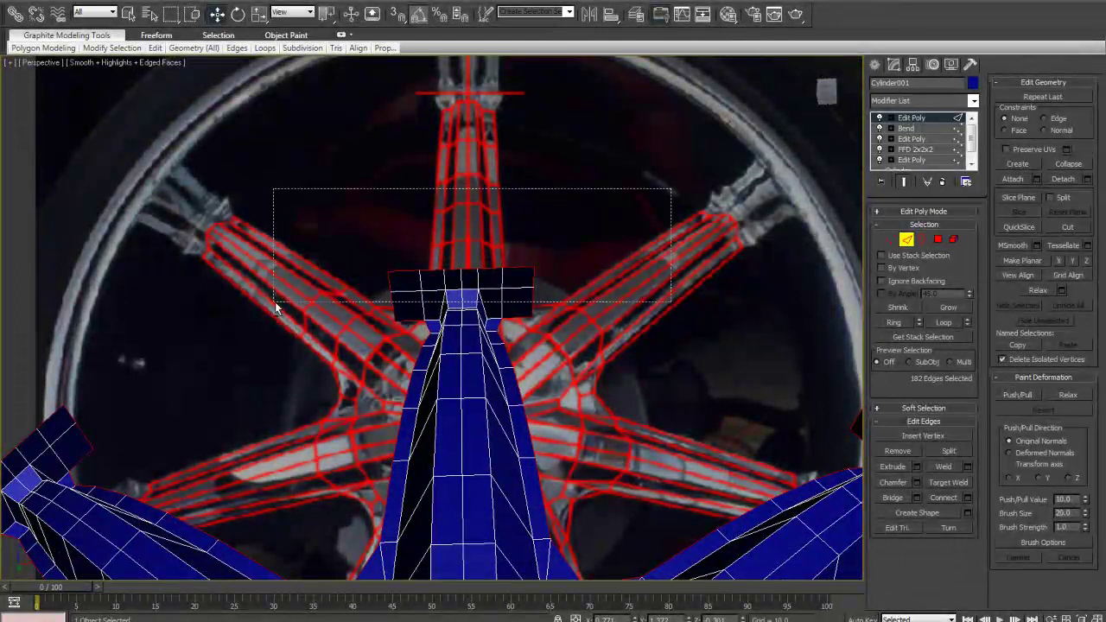
pyautogui.keyDown('alt'); pyautogui.moveTo(640, 361); pyautogui.dragTo(508, 418, button='middle'); pyautogui.keyUp('alt')
pyautogui.keyDown('alt'); pyautogui.moveTo(472, 330); pyautogui.dragTo(469, 332); pyautogui.keyUp('alt')
pyautogui.keyDown('alt'); pyautogui.moveTo(582, 299); pyautogui.dragTo(509, 429); pyautogui.keyUp('alt')
pyautogui.moveTo(533, 415)
pyautogui.keyDown('alt'); pyautogui.mouseDown(button='middle')
pyautogui.moveTo(560, 402)
pyautogui.moveTo(531, 315)
pyautogui.moveTo(519, 412)
pyautogui.moveTo(535, 393)
pyautogui.mouseUp(button='middle'); pyautogui.keyUp('alt')
# Switch the perspective view to wireframe and deselect the border edges of the upper-left spoke's end plate
pyautogui.press('F3')
pyautogui.press('F3')
pyautogui.press('f')
pyautogui.hotkey('alt', 'w')
pyautogui.hotkey('alt', 'w')
pyautogui.moveTo(359, 396); pyautogui.dragTo(482, 419, button='middle')
pyautogui.scroll(3, 482, 419)
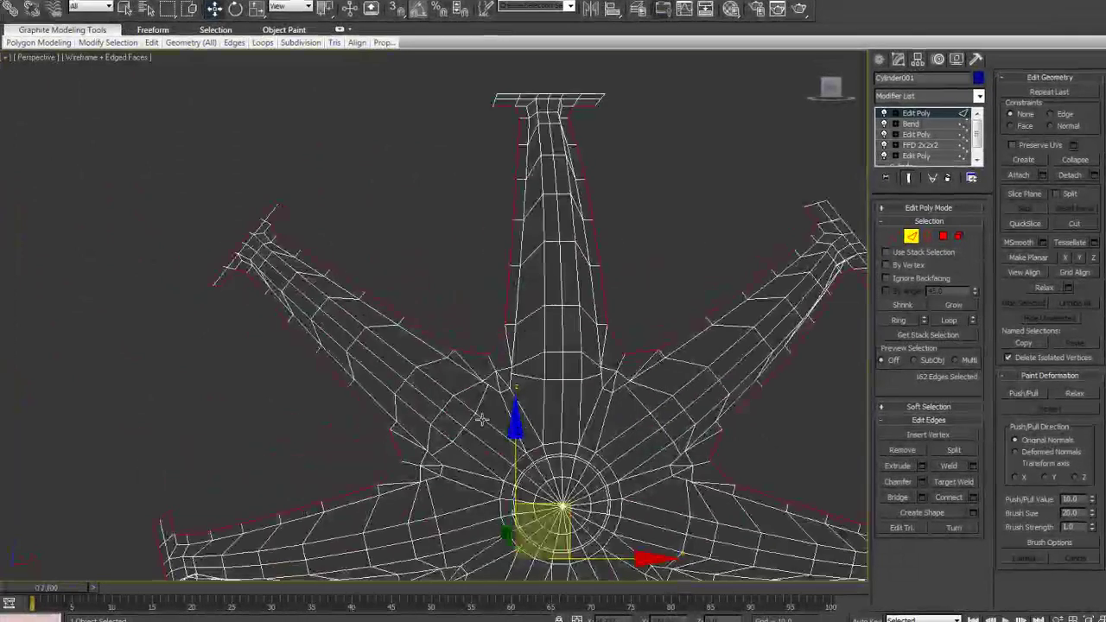
pyautogui.moveTo(150, 163); pyautogui.dragTo(273, 208)
pyautogui.keyDown('alt'); pyautogui.moveTo(207, 129); pyautogui.dragTo(178, 195, button='middle'); pyautogui.keyUp('alt')
pyautogui.moveTo(91, 137); pyautogui.dragTo(187, 228)
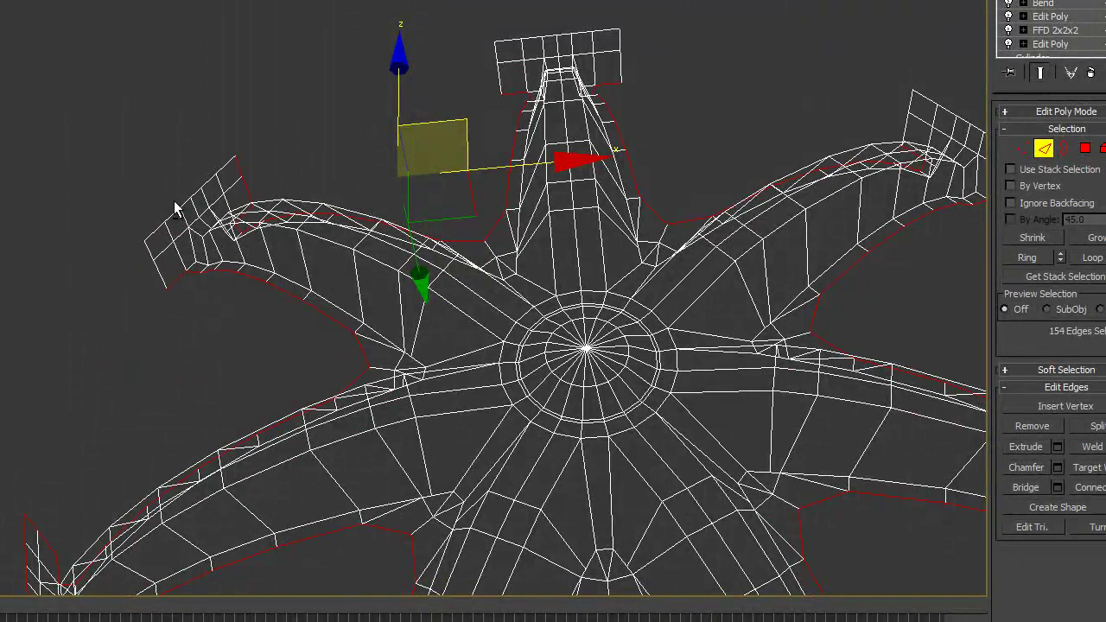
# Deselect the end-plate border edges on further spokes around the rim
pyautogui.keyDown('alt'); pyautogui.moveTo(250, 188); pyautogui.dragTo(529, 569, button='middle'); pyautogui.keyUp('alt')
pyautogui.moveTo(524, 545); pyautogui.dragTo(434, 492)
pyautogui.keyDown('alt'); pyautogui.moveTo(427, 483); pyautogui.dragTo(456, 296, button='middle'); pyautogui.keyUp('alt')
pyautogui.keyDown('alt'); pyautogui.moveTo(480, 331); pyautogui.dragTo(378, 271); pyautogui.keyUp('alt')
pyautogui.keyDown('alt'); pyautogui.moveTo(388, 300); pyautogui.dragTo(427, 277, button='middle'); pyautogui.keyUp('alt')
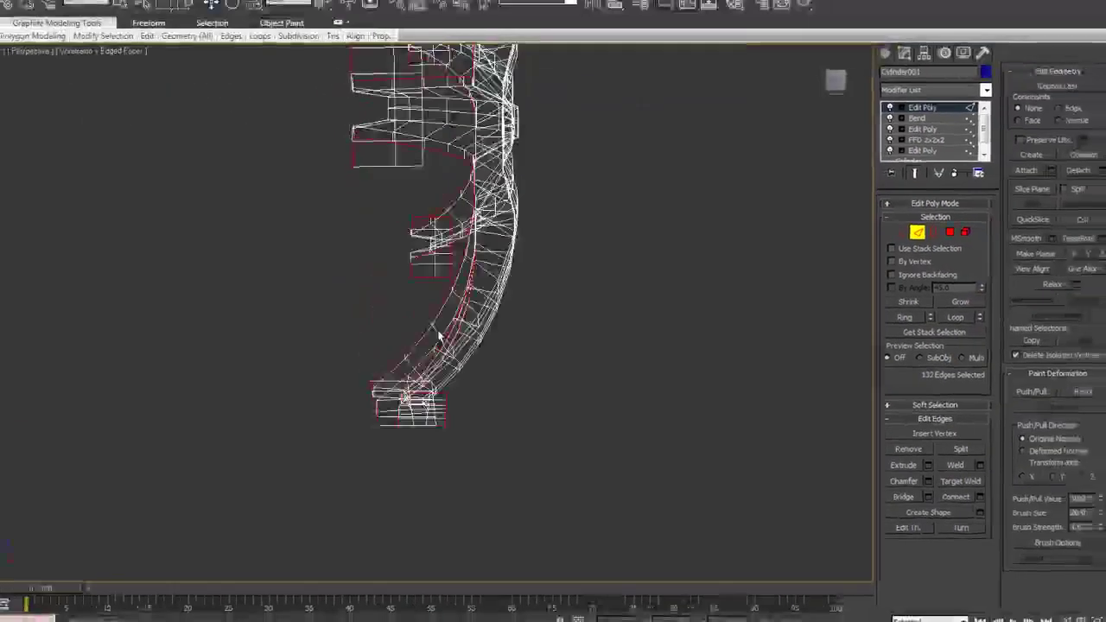
pyautogui.keyDown('alt'); pyautogui.moveTo(438, 335); pyautogui.dragTo(480, 226, button='middle'); pyautogui.keyUp('alt')
pyautogui.scroll(4, 477, 340)
pyautogui.keyDown('alt'); pyautogui.moveTo(267, 413); pyautogui.dragTo(266, 412); pyautogui.keyUp('alt')
pyautogui.press('z')
# Deselect the remaining end-plate border edges at the tip of the lower spoke
pyautogui.keyDown('alt'); pyautogui.moveTo(560, 404); pyautogui.dragTo(333, 516, button='middle'); pyautogui.keyUp('alt')
pyautogui.moveTo(403, 494); pyautogui.dragTo(382, 382, button='middle')
pyautogui.scroll(5, 382, 383)
pyautogui.keyDown('alt'); pyautogui.moveTo(393, 449); pyautogui.dragTo(415, 475, button='middle'); pyautogui.keyUp('alt')
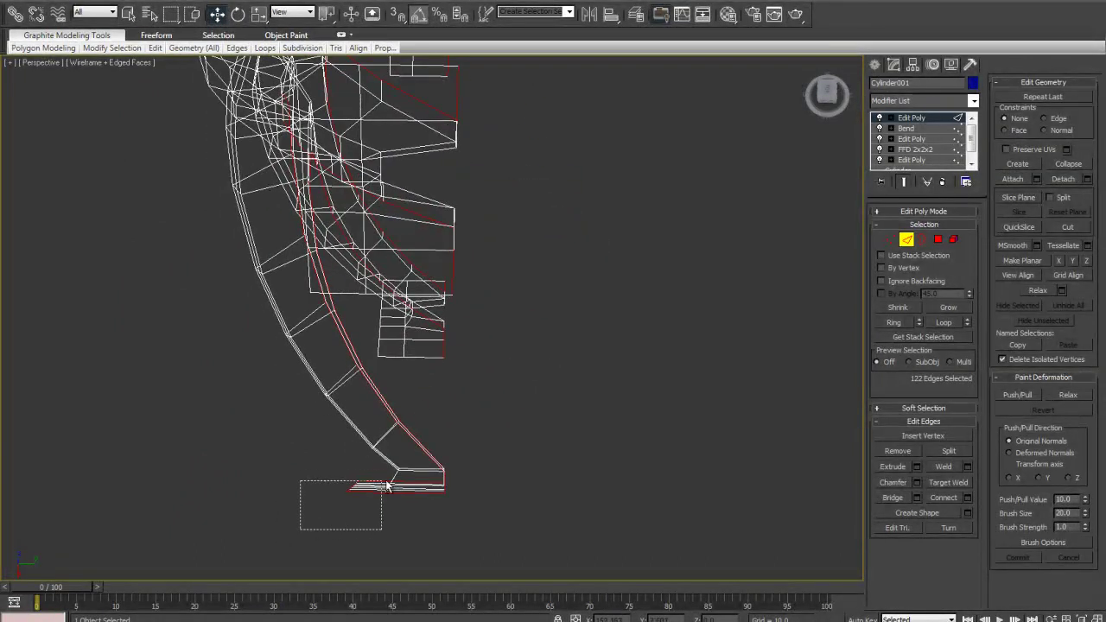
pyautogui.scroll(-7, 402, 457)
# Return to shaded display, extrude the selected spoke side borders backward along Y, and leave edge editing
pyautogui.moveTo(423, 430)
pyautogui.keyDown('alt'); pyautogui.mouseDown(button='middle')
pyautogui.moveTo(518, 357)
pyautogui.moveTo(558, 296)
pyautogui.mouseUp(button='middle'); pyautogui.keyUp('alt')
pyautogui.press('F3')
pyautogui.scroll(4, 500, 341)
pyautogui.keyDown('alt'); pyautogui.moveTo(501, 340); pyautogui.dragTo(470, 390, button='middle'); pyautogui.keyUp('alt')
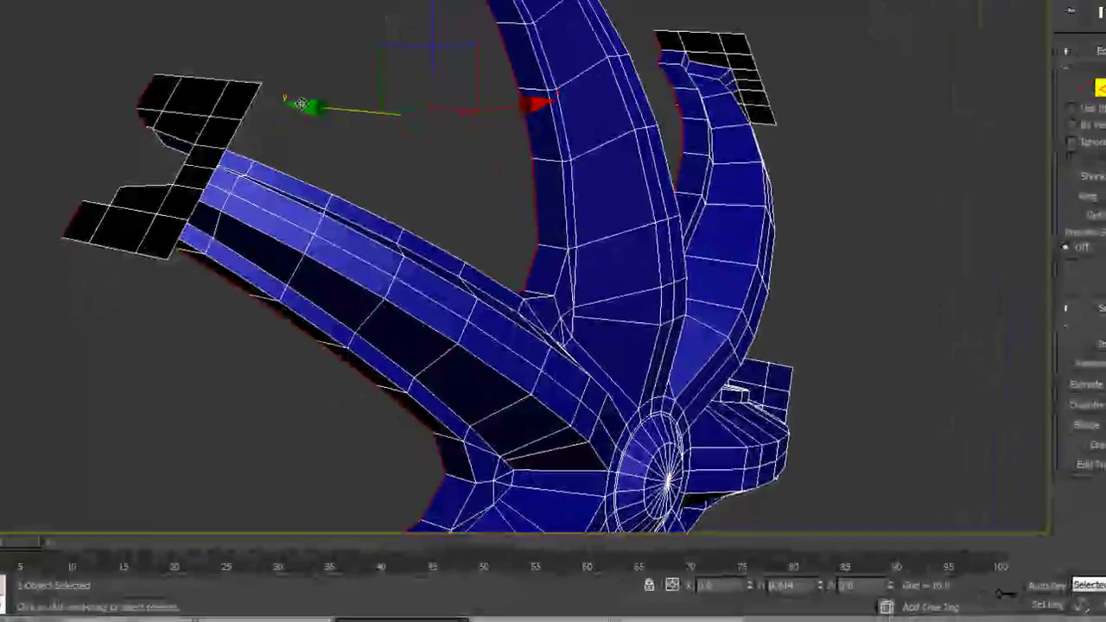
pyautogui.keyDown('alt'); pyautogui.moveTo(386, 187); pyautogui.dragTo(432, 215, button='middle'); pyautogui.keyUp('alt')
pyautogui.write('2')
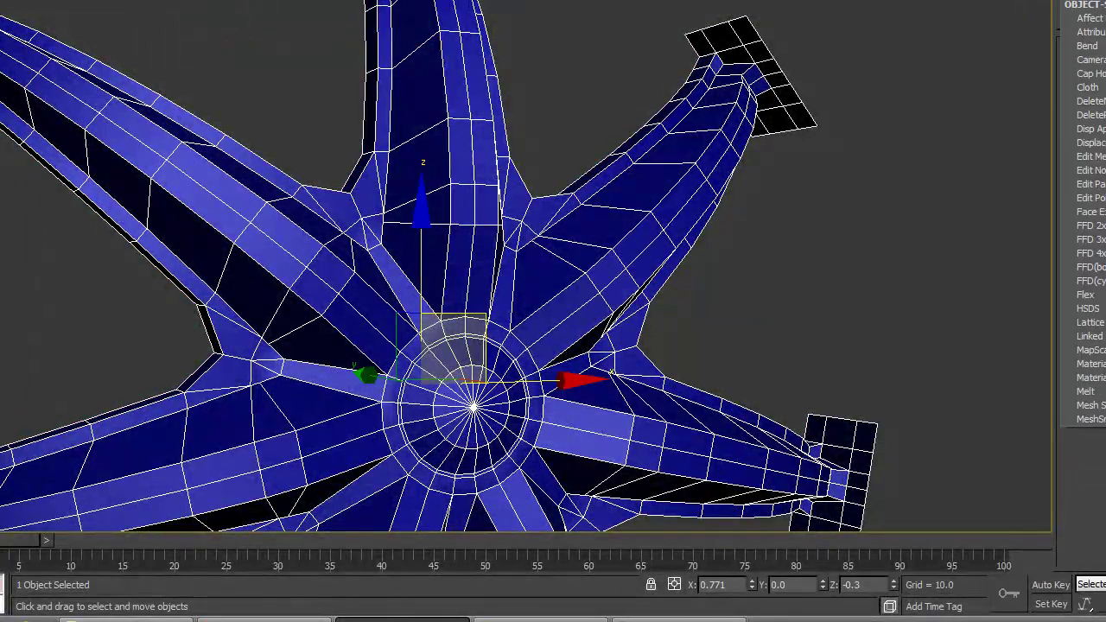
# Apply a MeshSmooth modifier with 1 iteration to the rim, clear the selection and check the smoothed spokes
pyautogui.write('mes')
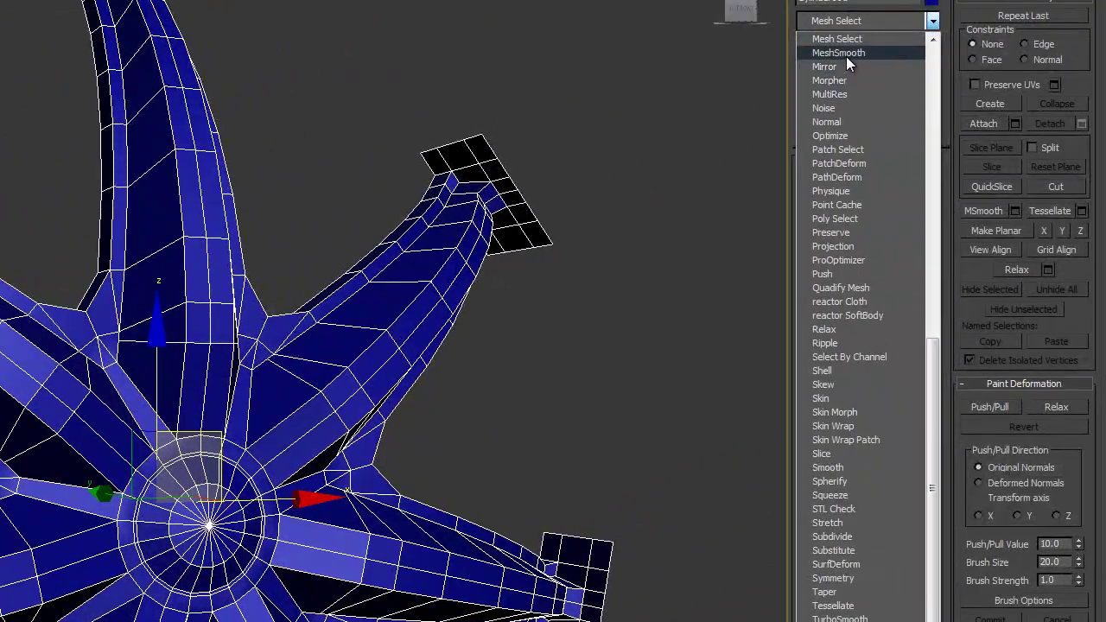
pyautogui.click(845, 52)
pyautogui.keyDown('alt'); pyautogui.moveTo(234, 407); pyautogui.dragTo(271, 456, button='middle'); pyautogui.keyUp('alt')
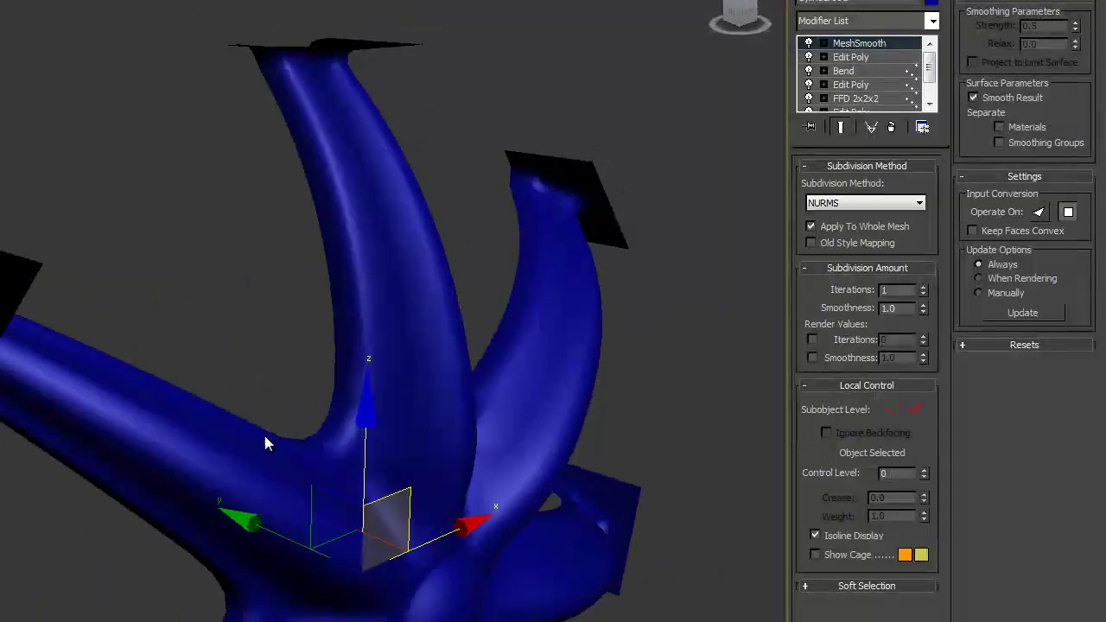
pyautogui.scroll(-5, 442, 444)
pyautogui.moveTo(441, 444); pyautogui.dragTo(417, 390, button='middle')
pyautogui.click(387, 380)
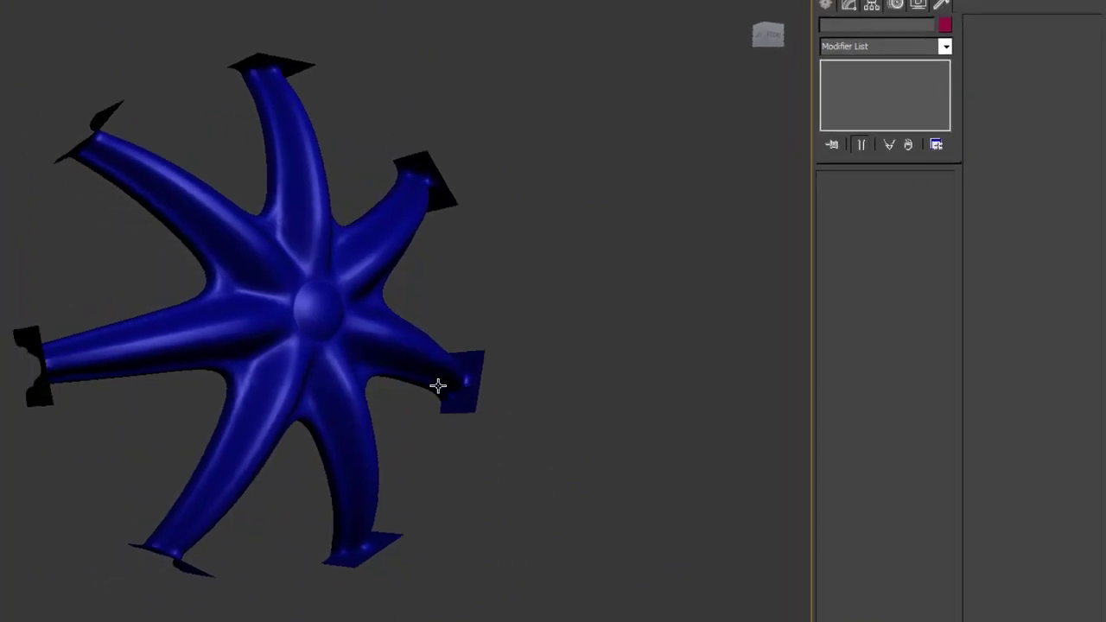
pyautogui.scroll(3, 351, 344)
pyautogui.moveTo(351, 344); pyautogui.dragTo(322, 336, button='middle')
pyautogui.keyDown('alt'); pyautogui.moveTo(454, 343); pyautogui.dragTo(471, 320, button='middle'); pyautogui.keyUp('alt')
pyautogui.keyDown('alt'); pyautogui.moveTo(458, 372); pyautogui.dragTo(499, 387, button='middle'); pyautogui.keyUp('alt')
pyautogui.scroll(3, 493, 381)
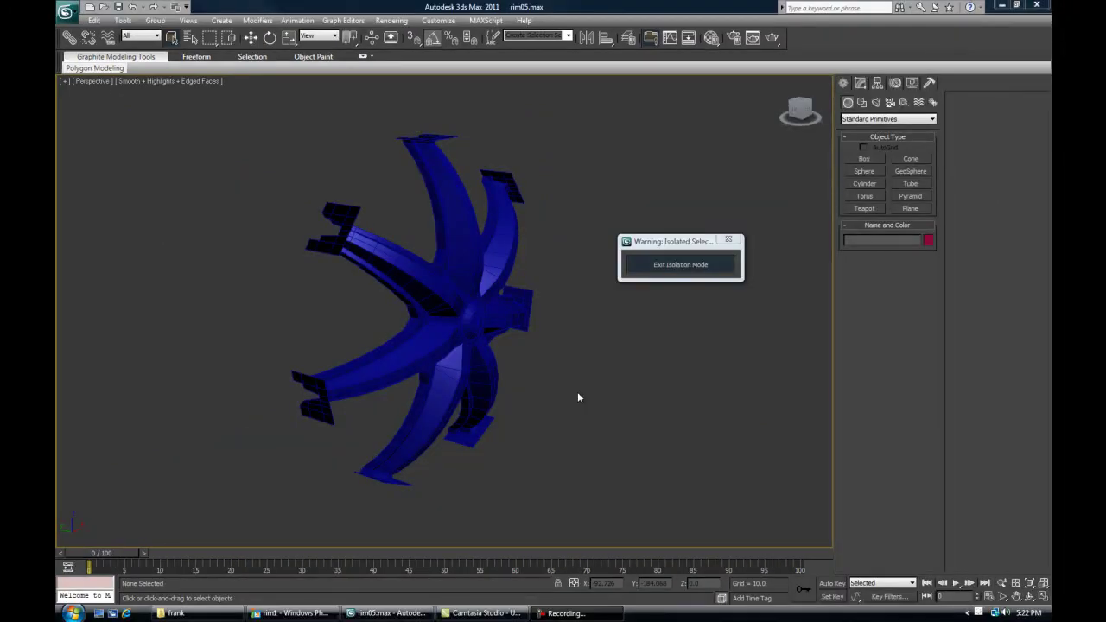
# Examine the isolated rim from the front and its open back side
pyautogui.keyDown('alt'); pyautogui.moveTo(578, 397); pyautogui.dragTo(660, 362, button='middle'); pyautogui.keyUp('alt')
pyautogui.scroll(3, 543, 372)
pyautogui.scroll(3, 490, 271)
pyautogui.moveTo(490, 273); pyautogui.dragTo(479, 350, button='middle')
pyautogui.keyDown('alt'); pyautogui.moveTo(540, 367); pyautogui.dragTo(458, 313, button='middle'); pyautogui.keyUp('alt')
pyautogui.scroll(-5, 491, 376)
pyautogui.keyDown('alt'); pyautogui.moveTo(485, 372); pyautogui.dragTo(560, 395, button='middle'); pyautogui.keyUp('alt')
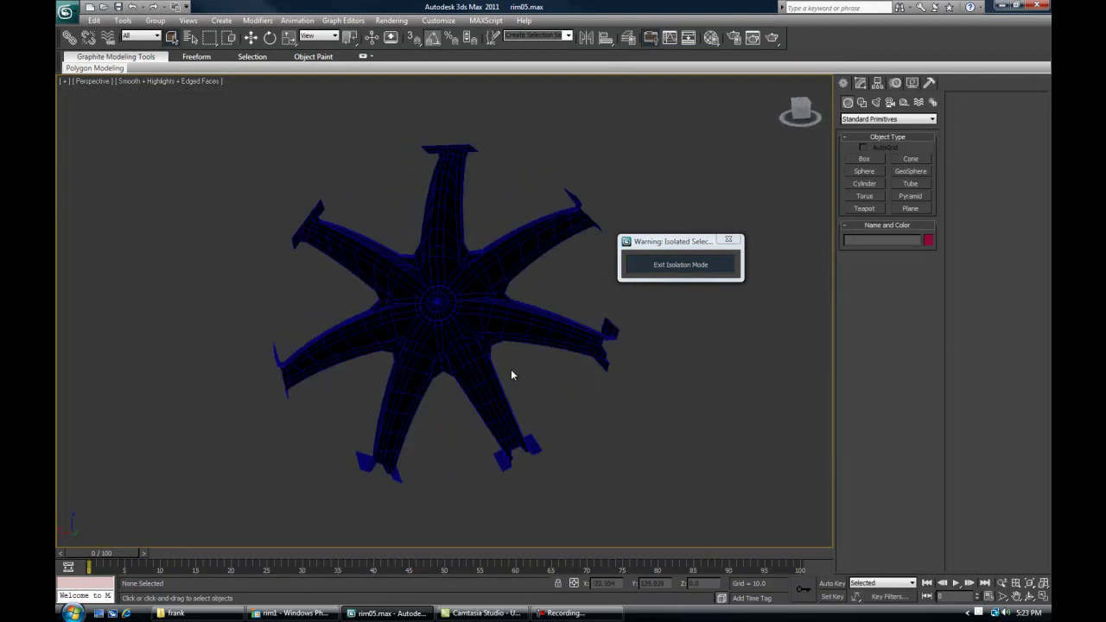
pyautogui.scroll(6, 418, 325)
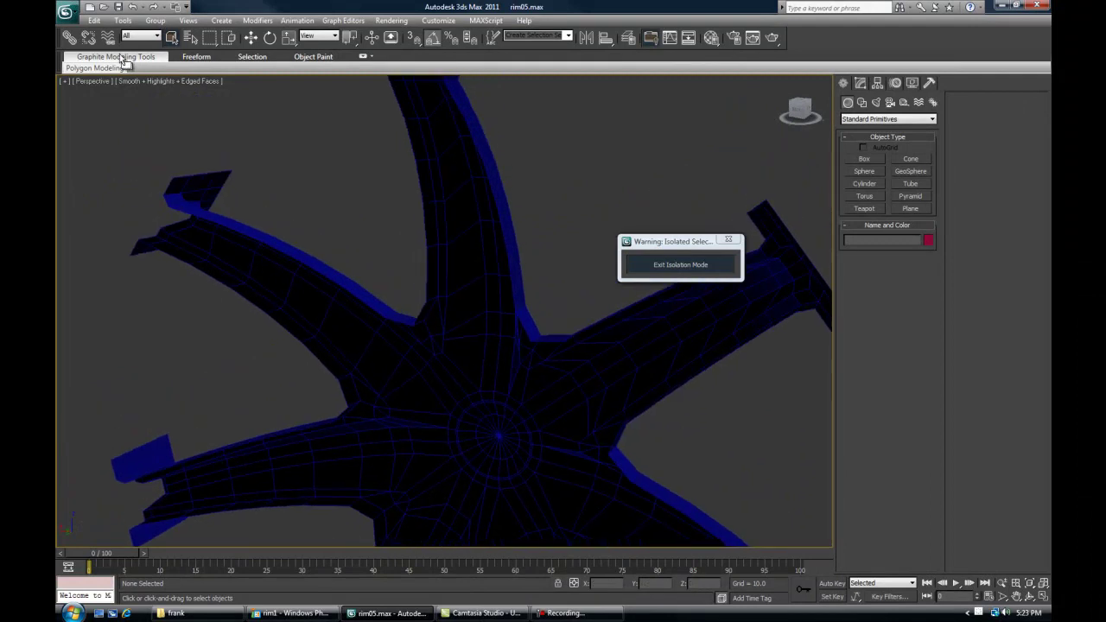
# Import the OBJ file containing the rim's back mesh with the existing import options
pyautogui.click(65, 13)
pyautogui.moveTo(95, 173)
pyautogui.click(197, 64)
pyautogui.doubleClick(570, 81)
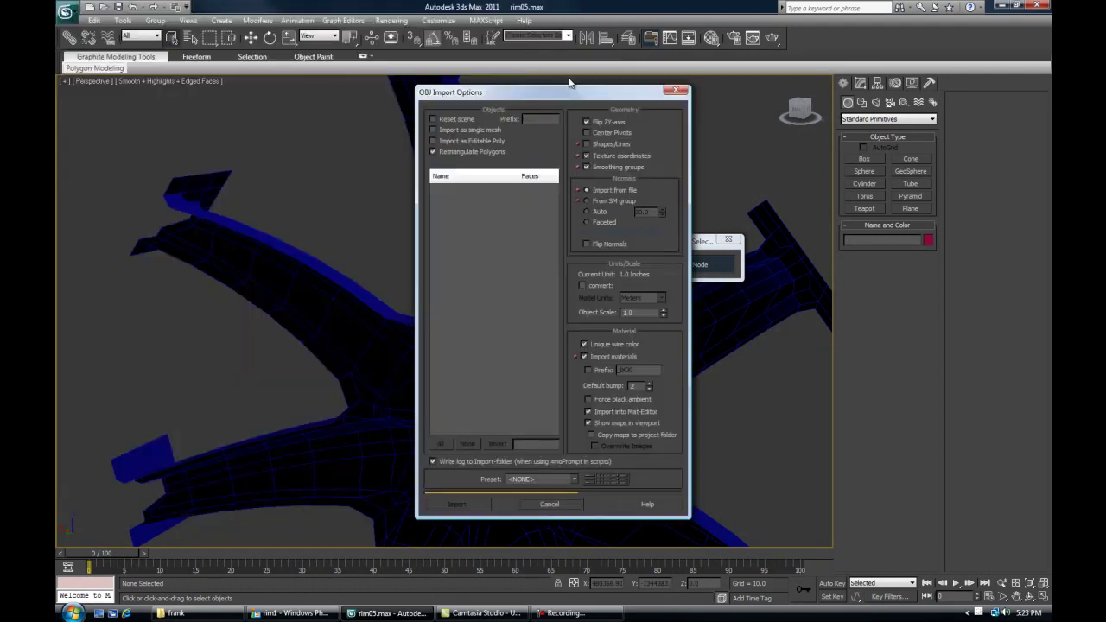
pyautogui.click(472, 504)
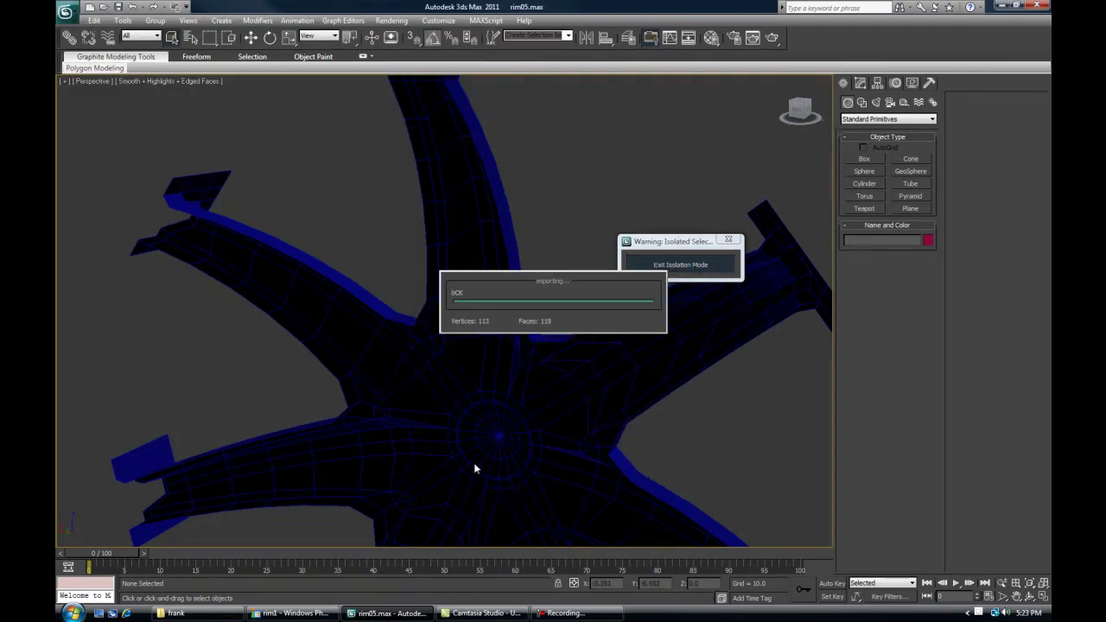
# Move the imported back mesh about 1 unit along Y to fit against the rear edges of the spokes
pyautogui.moveTo(485, 367); pyautogui.dragTo(500, 423, button='middle')
pyautogui.keyDown('alt'); pyautogui.moveTo(560, 384); pyautogui.dragTo(484, 385, button='middle'); pyautogui.keyUp('alt')
pyautogui.scroll(10, 486, 390)
pyautogui.scroll(-2, 284, 469)
pyautogui.scroll(2, 311, 454)
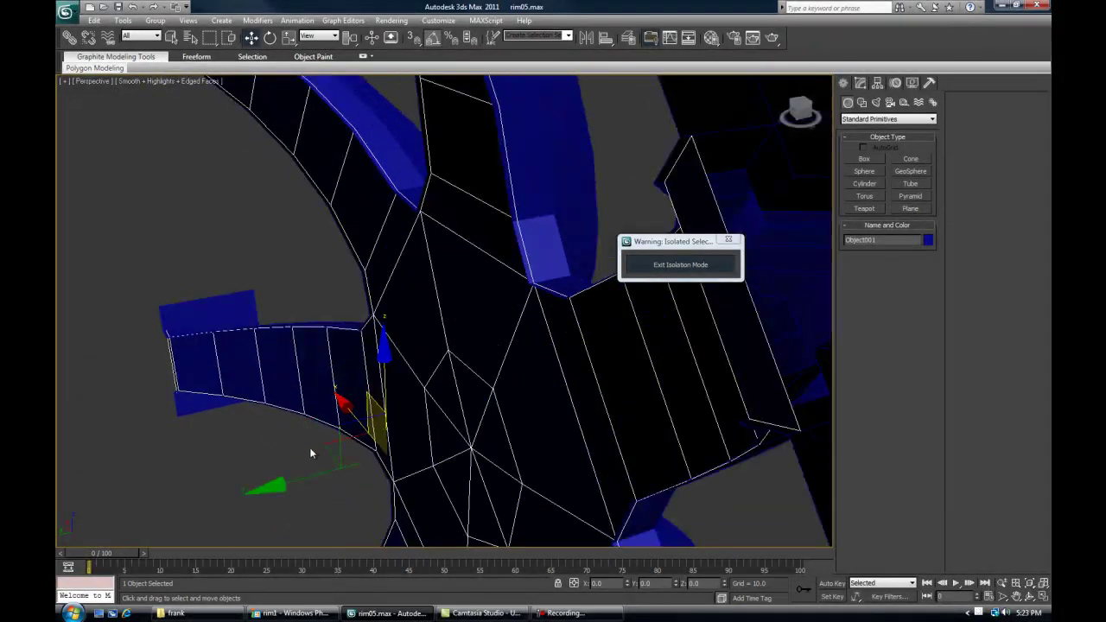
pyautogui.keyDown('alt'); pyautogui.moveTo(312, 453); pyautogui.dragTo(292, 481, button='middle'); pyautogui.keyUp('alt')
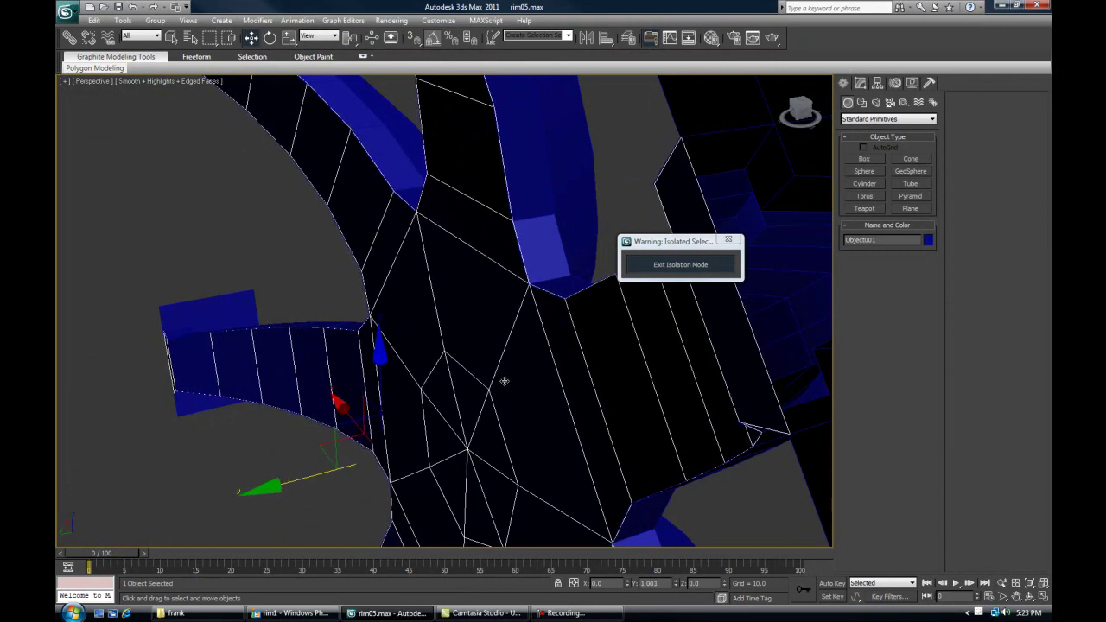
pyautogui.scroll(-5, 523, 374)
pyautogui.keyDown('alt'); pyautogui.moveTo(420, 363); pyautogui.dragTo(483, 311, button='middle'); pyautogui.keyUp('alt')
pyautogui.scroll(4, 568, 334)
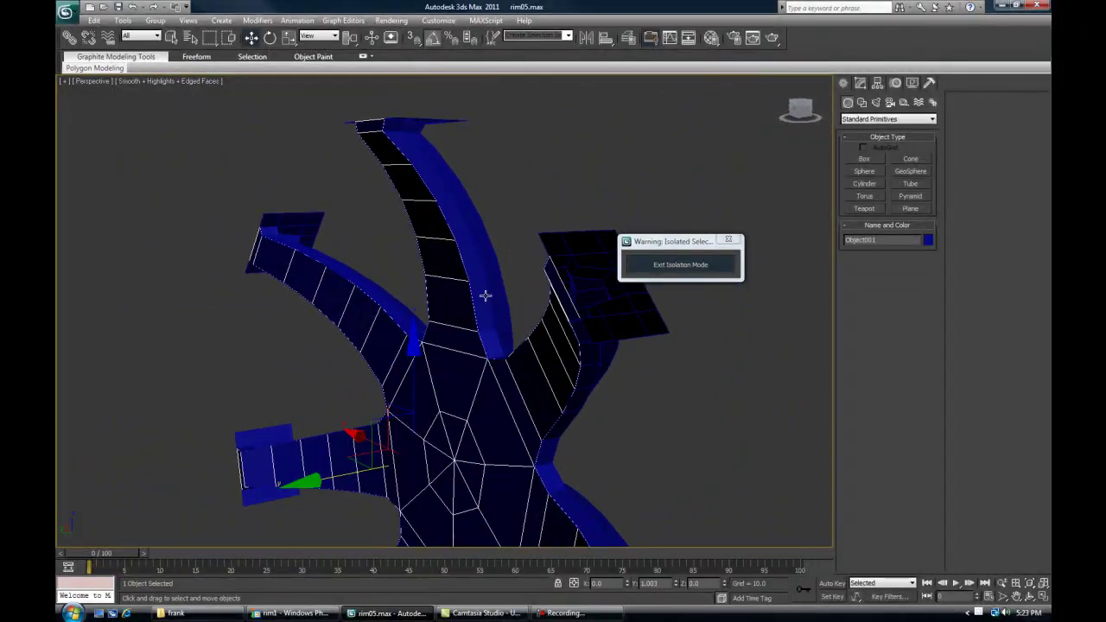
# Select the rim and attach the imported back mesh to it in Edit Poly
pyautogui.click(477, 301)
pyautogui.keyDown('alt'); pyautogui.moveTo(375, 127); pyautogui.dragTo(246, 214, button='middle'); pyautogui.keyUp('alt')
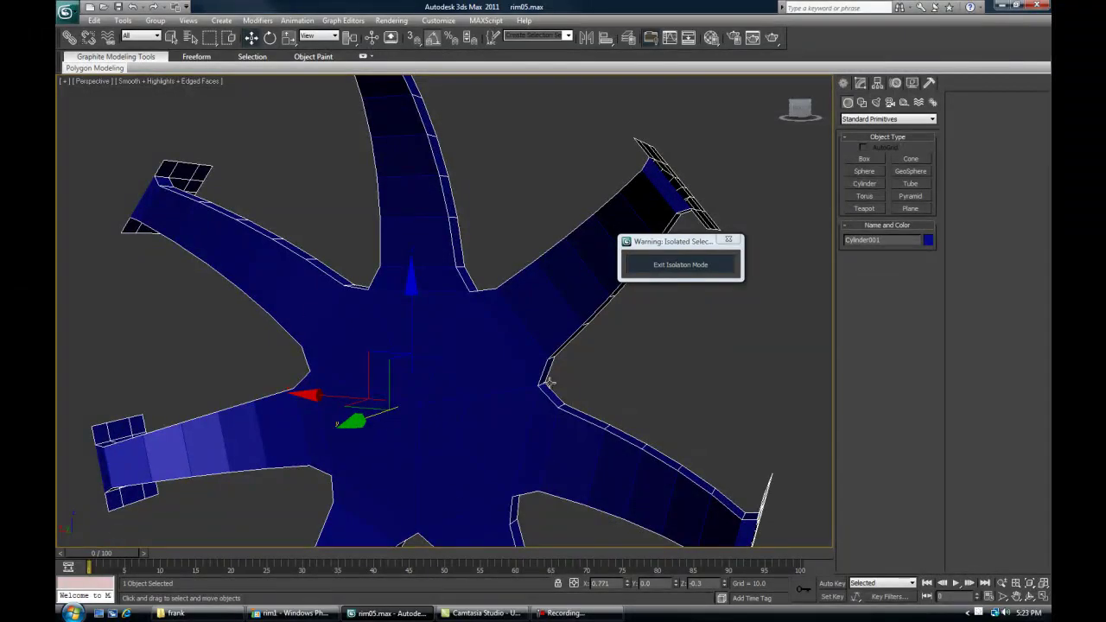
pyautogui.keyDown('alt'); pyautogui.moveTo(479, 411); pyautogui.dragTo(439, 372, button='middle'); pyautogui.keyUp('alt')
pyautogui.click(445, 288)
pyautogui.keyDown('alt'); pyautogui.moveTo(507, 378); pyautogui.dragTo(627, 389, button='middle'); pyautogui.keyUp('alt')
pyautogui.scroll(2, 387, 194)
pyautogui.moveTo(387, 194); pyautogui.dragTo(391, 336, button='middle')
pyautogui.click(425, 260)
pyautogui.keyDown('alt'); pyautogui.moveTo(433, 292); pyautogui.dragTo(533, 299, button='middle'); pyautogui.keyUp('alt')
pyautogui.click(860, 86)
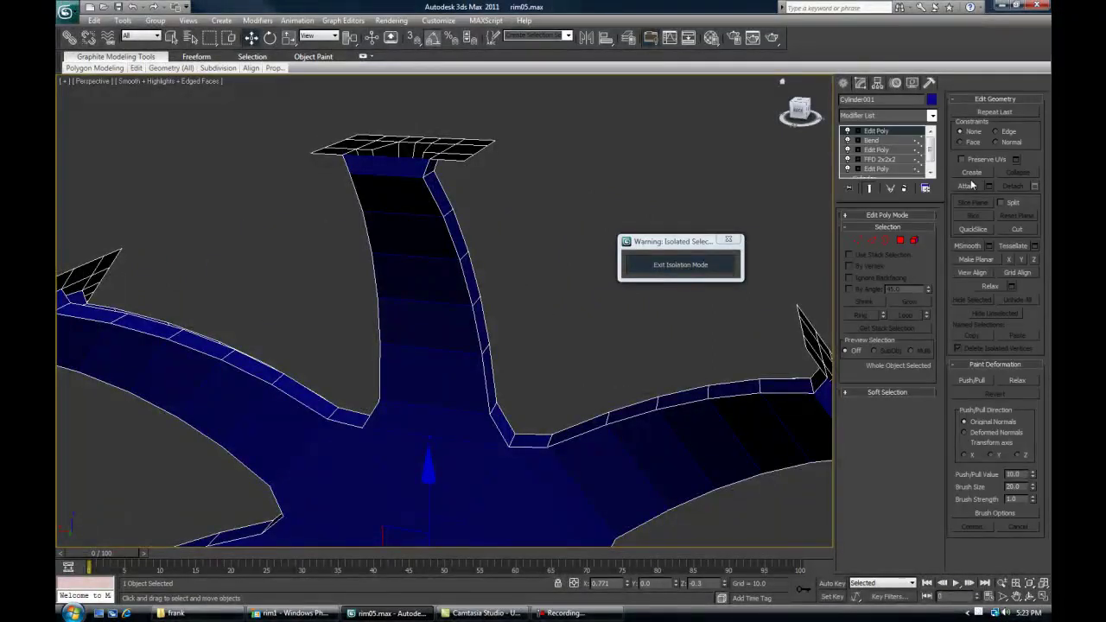
pyautogui.keyDown('alt'); pyautogui.moveTo(369, 373); pyautogui.dragTo(426, 320, button='middle'); pyautogui.keyUp('alt')
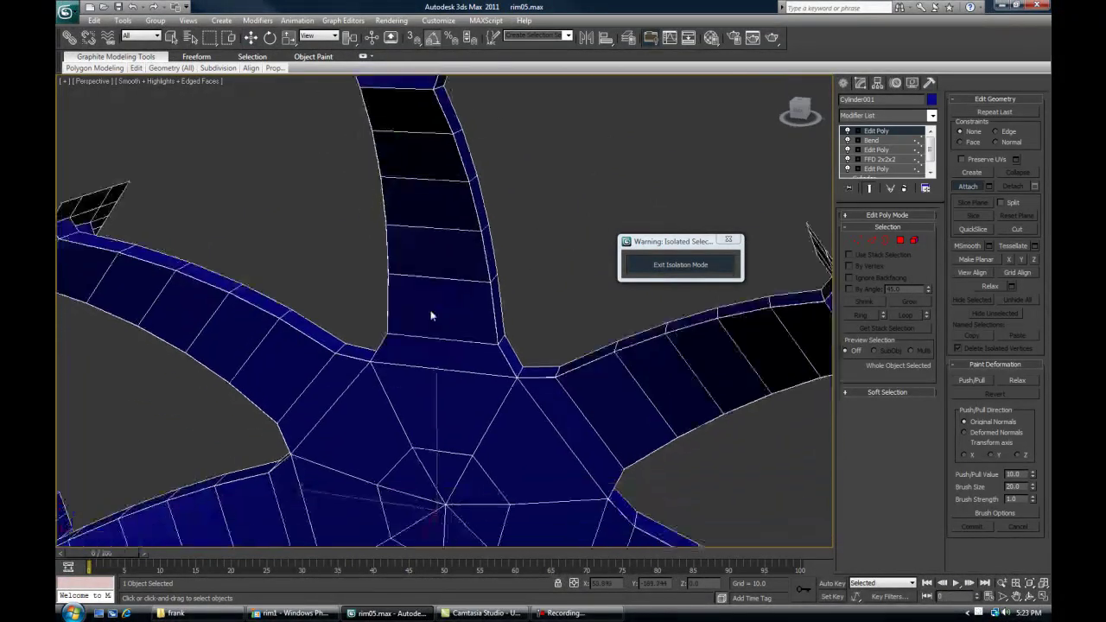
# Select the rim's open borders along the back and convert them to a vertex selection
pyautogui.click(857, 240)
pyautogui.keyDown('alt'); pyautogui.moveTo(432, 414); pyautogui.dragTo(529, 369, button='middle'); pyautogui.keyUp('alt')
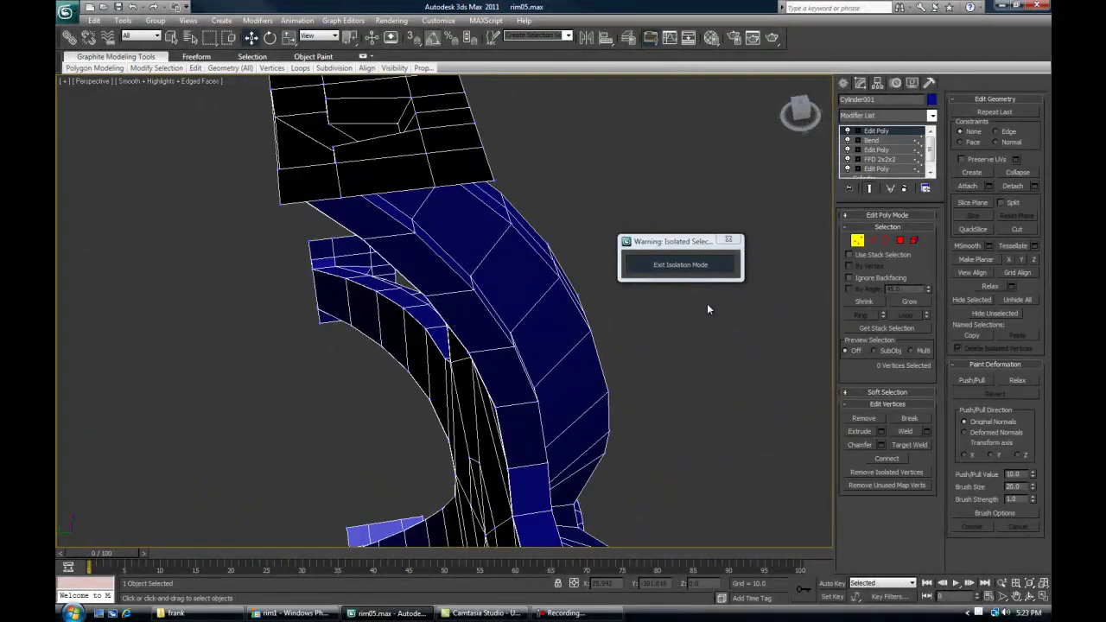
pyautogui.click(885, 240)
pyautogui.click(570, 327)
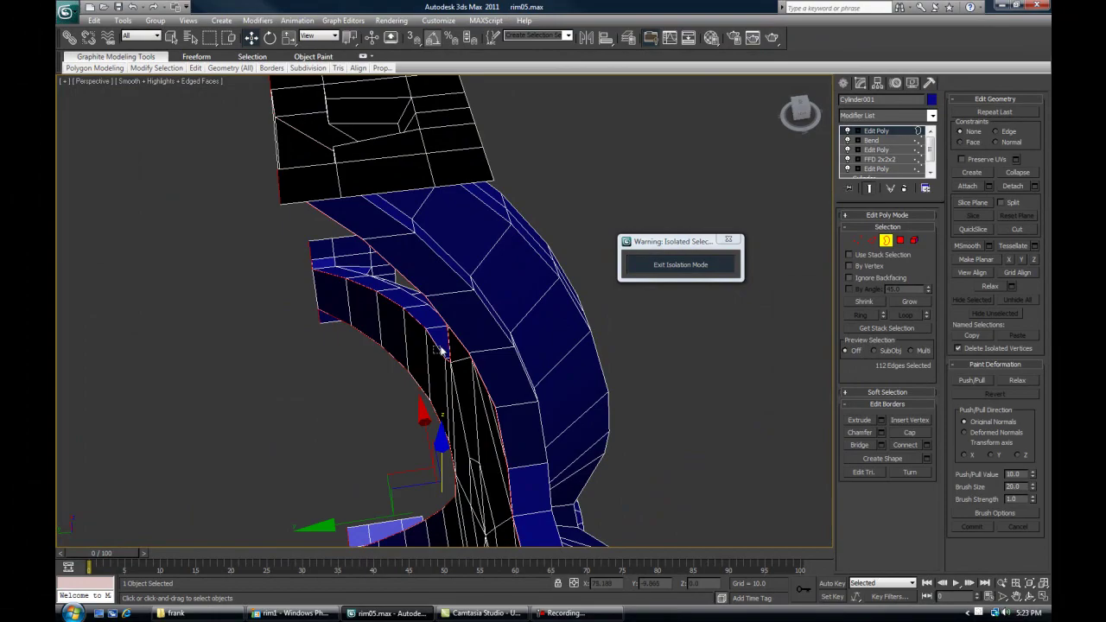
pyautogui.click(857, 240)
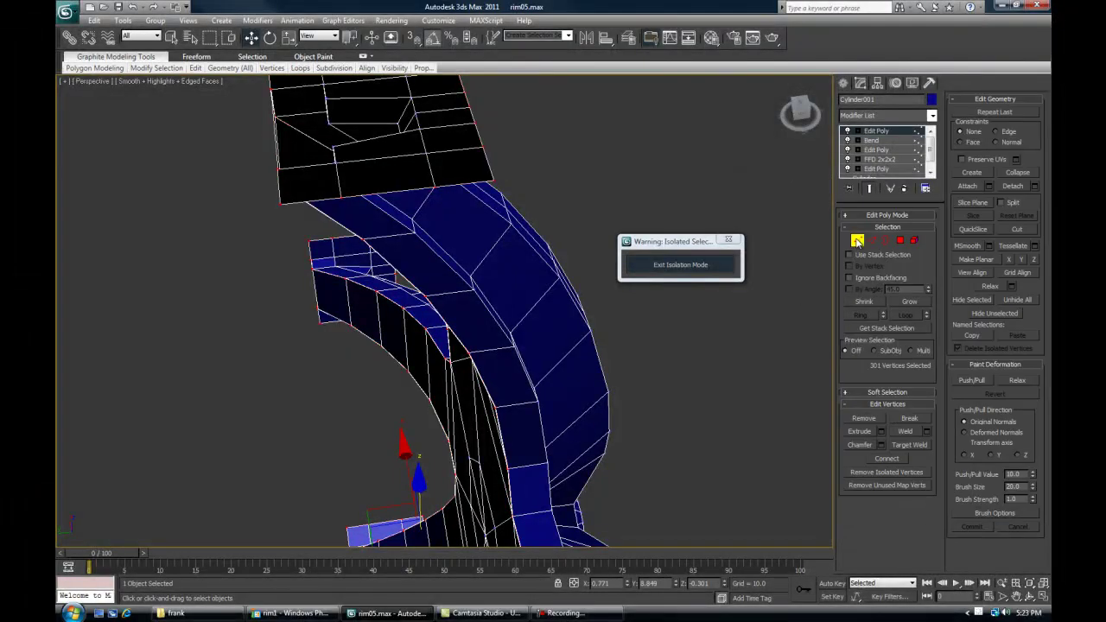
# Weld the selected border vertices with a threshold of 0.557 and leave vertex editing
pyautogui.scroll(-5, 485, 428)
pyautogui.keyDown('alt'); pyautogui.moveTo(484, 427); pyautogui.dragTo(518, 352, button='middle'); pyautogui.keyUp('alt')
pyautogui.scroll(4, 538, 385)
pyautogui.scroll(3, 517, 352)
pyautogui.keyDown('alt'); pyautogui.moveTo(455, 296); pyautogui.dragTo(489, 353, button='middle'); pyautogui.keyUp('alt')
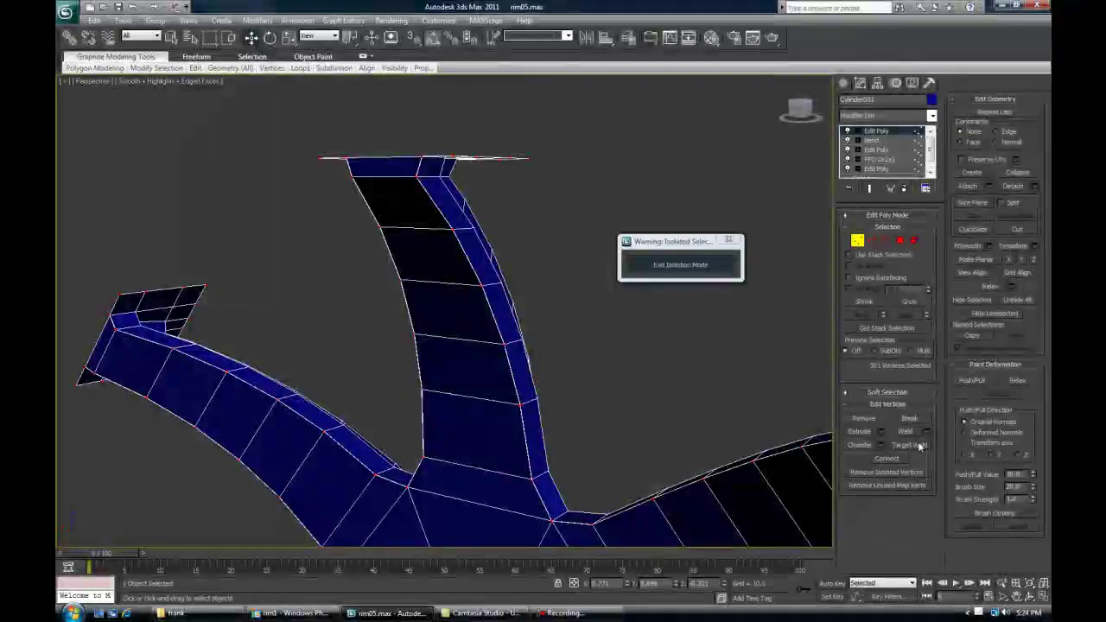
pyautogui.click(925, 431)
pyautogui.keyDown('alt'); pyautogui.moveTo(510, 398); pyautogui.dragTo(497, 367, button='middle'); pyautogui.keyUp('alt')
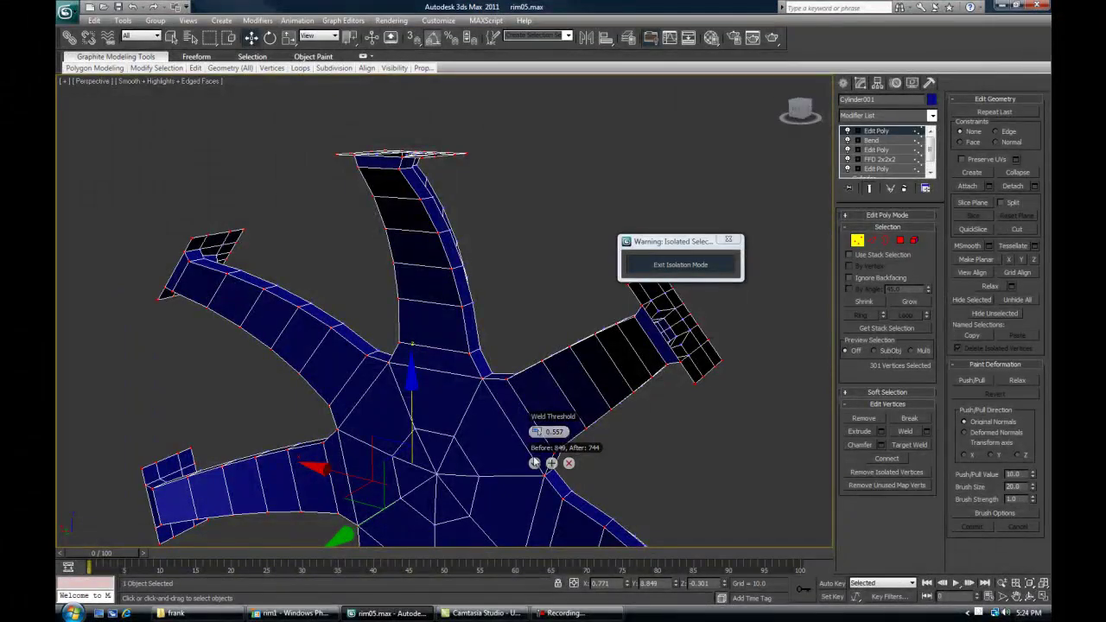
pyautogui.click(649, 457)
pyautogui.keyDown('alt'); pyautogui.moveTo(649, 459); pyautogui.dragTo(488, 401, button='middle'); pyautogui.keyUp('alt')
pyautogui.press('F4')
pyautogui.press('F4')
pyautogui.click(857, 240)
# Turn off edged faces and apply a MeshSmooth modifier with 2 iterations to the closed rim
pyautogui.keyDown('alt'); pyautogui.moveTo(467, 302); pyautogui.dragTo(439, 368, button='middle'); pyautogui.keyUp('alt')
pyautogui.scroll(5, 459, 342)
pyautogui.press('F4')
pyautogui.scroll(-3, 469, 315)
pyautogui.click(898, 114)
pyautogui.scroll(-3, 889, 259)
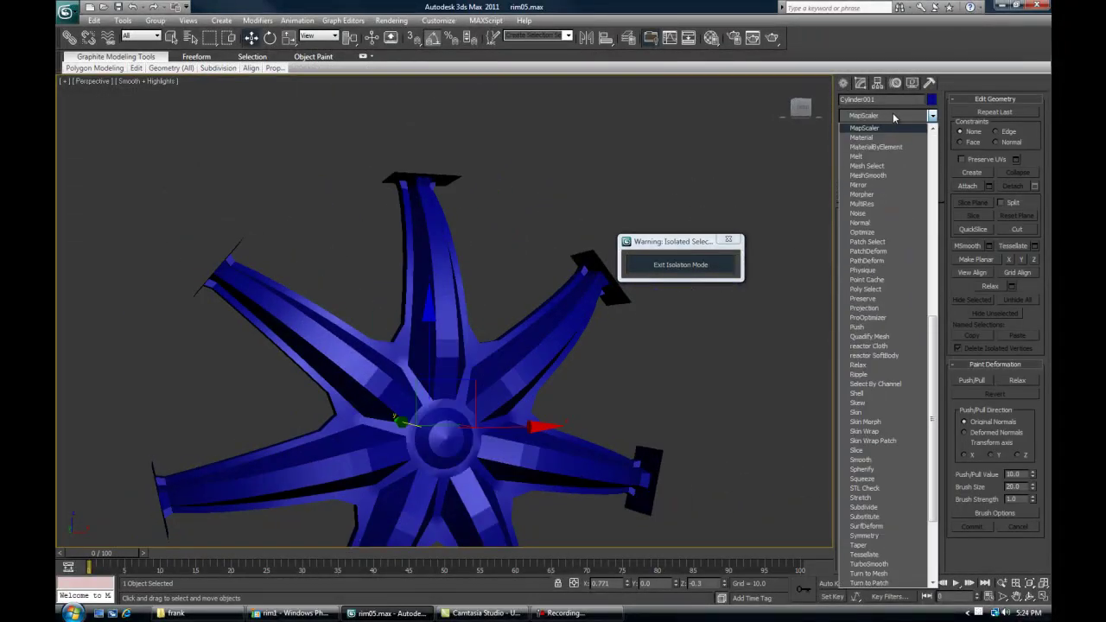
pyautogui.click(874, 168)
pyautogui.keyDown('alt'); pyautogui.moveTo(306, 343); pyautogui.dragTo(472, 331, button='middle'); pyautogui.keyUp('alt')
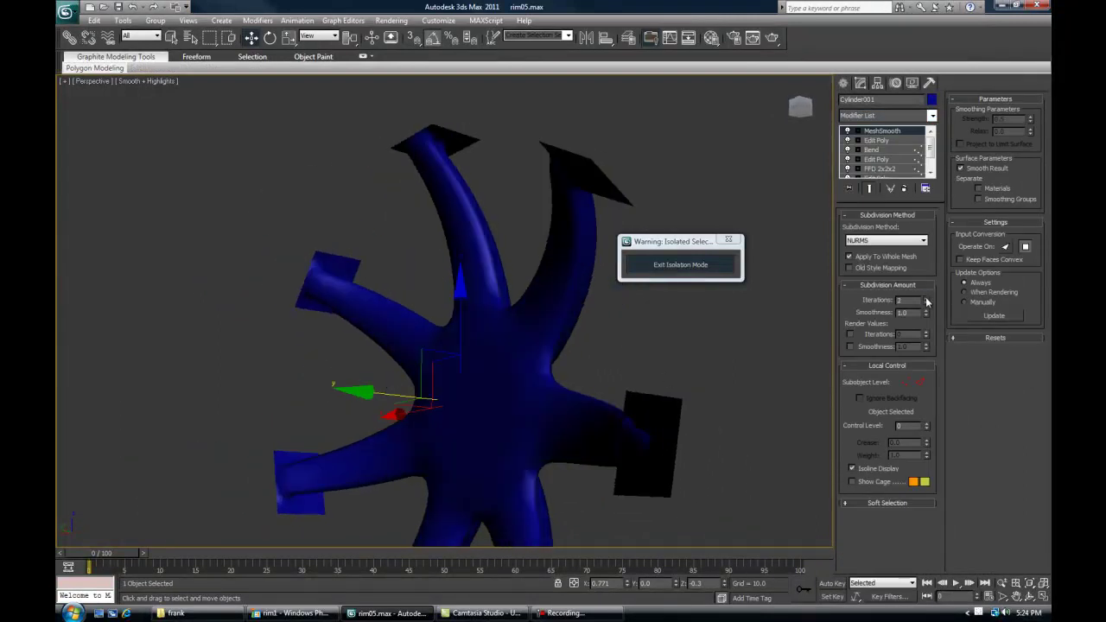
# Check the smoothed spokes and hub, and take the MeshSmooth modifier off the closed rim
pyautogui.click(682, 374)
pyautogui.keyDown('alt'); pyautogui.moveTo(682, 375); pyautogui.dragTo(489, 341, button='middle'); pyautogui.keyUp('alt')
pyautogui.click(489, 341)
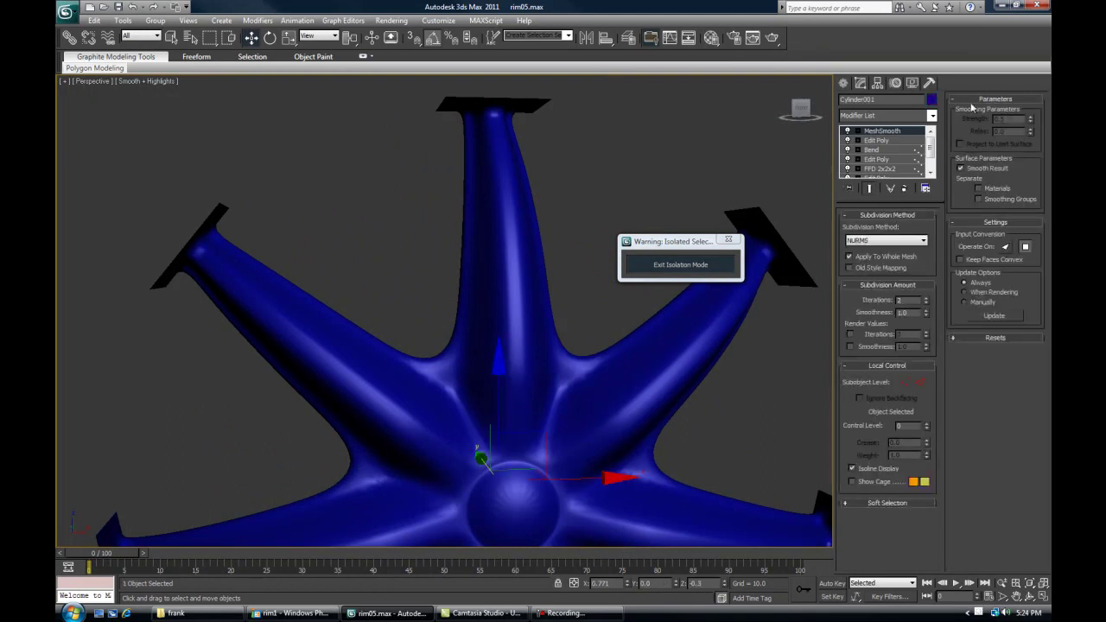
pyautogui.click(904, 188)
pyautogui.keyDown('alt'); pyautogui.moveTo(403, 342); pyautogui.dragTo(386, 340, button='middle'); pyautogui.keyUp('alt')
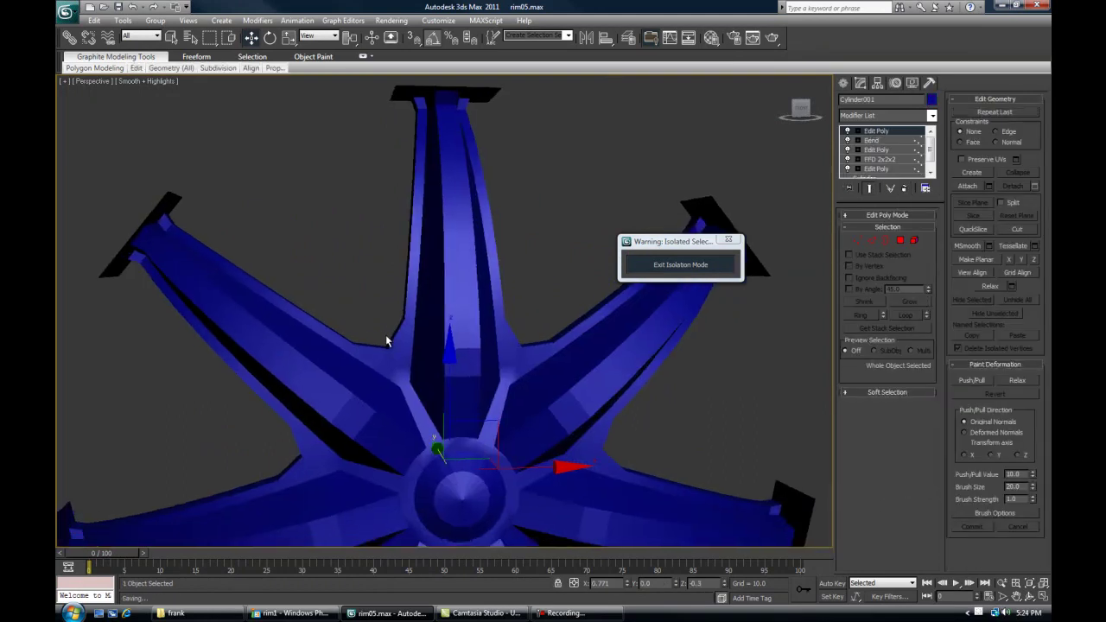
# Clear the selection and maximize the front view with the reference photo behind the rim
pyautogui.click(368, 300)
pyautogui.hotkey('alt', 'w')
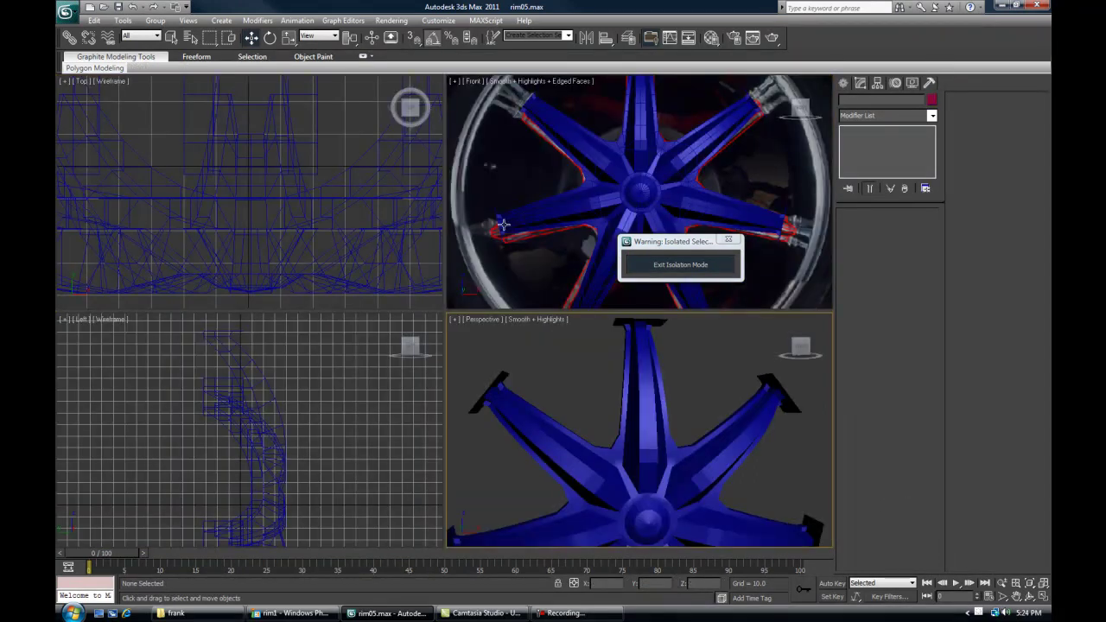
pyautogui.hotkey('alt', 'w')
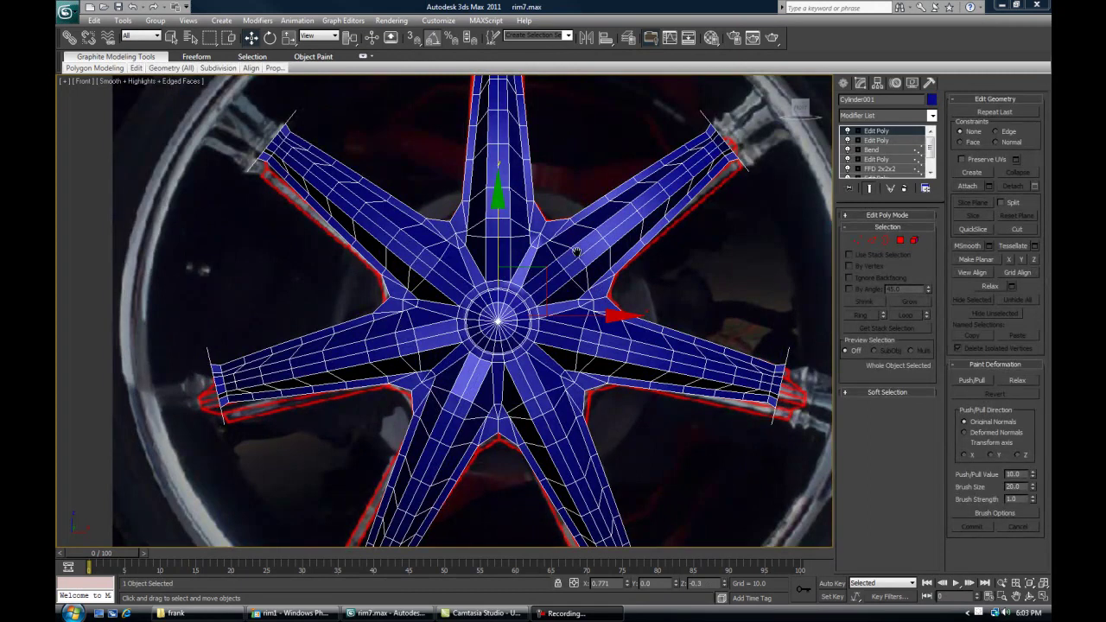
# Switch from the front view to a maximized perspective view of the rim and turn off edged faces
pyautogui.moveTo(584, 230); pyautogui.dragTo(593, 265, button='middle')
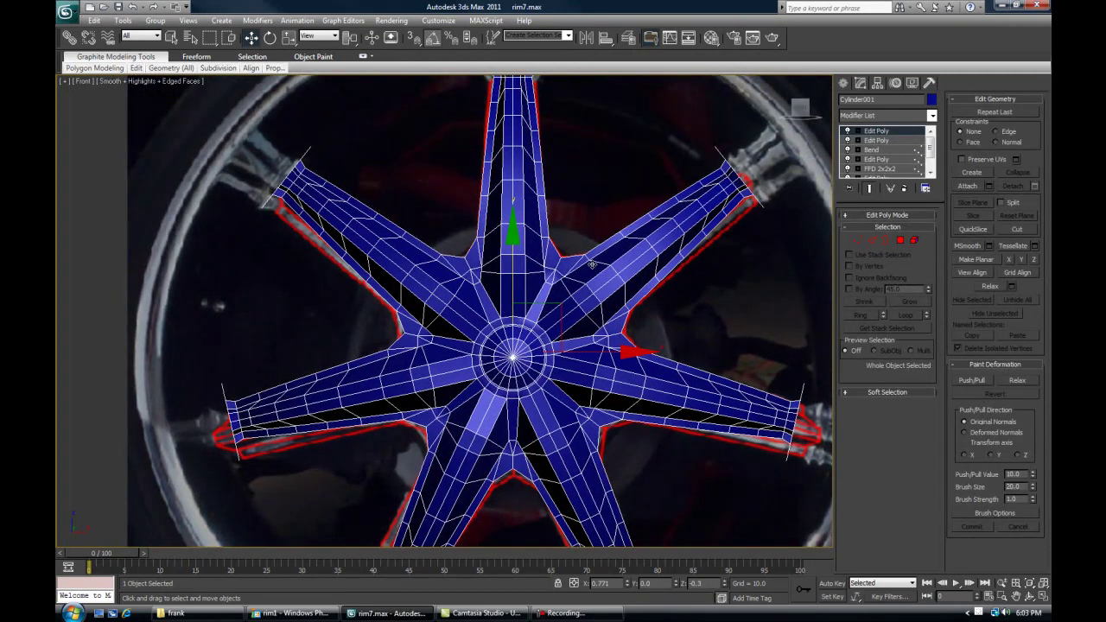
pyautogui.hotkey('alt', 'w')
pyautogui.rightClick(551, 423)
pyautogui.hotkey('alt', 'w')
pyautogui.moveTo(338, 373); pyautogui.dragTo(499, 373, button='middle')
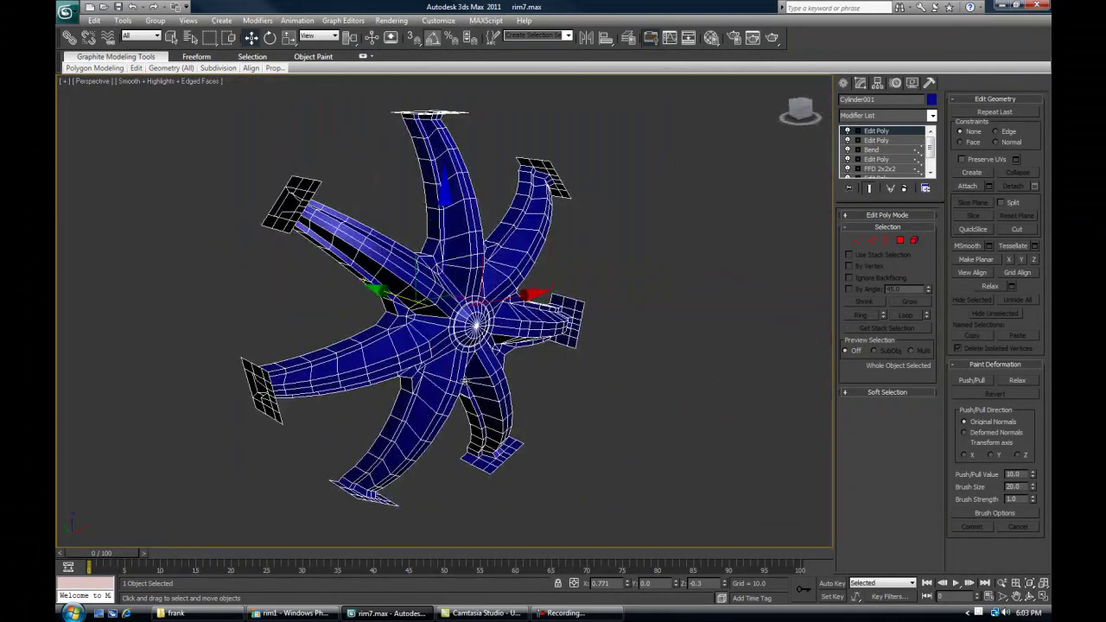
pyautogui.press('F4')
pyautogui.scroll(5, 499, 373)
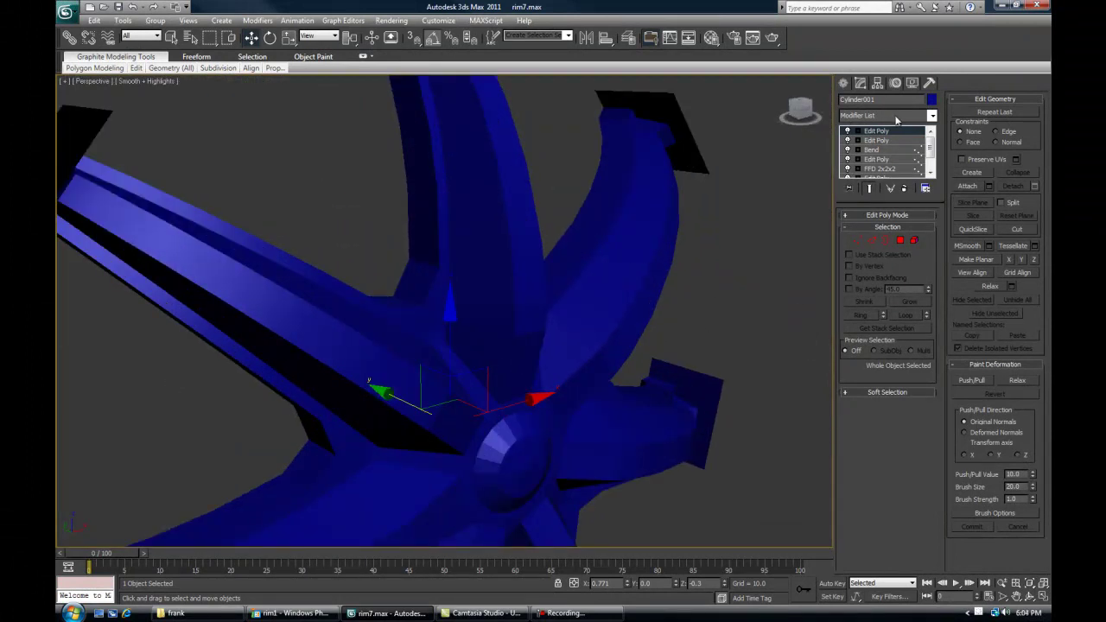
# Add a MeshSmooth modifier to the rim and inspect the smoothed spokes
pyautogui.click(896, 119)
pyautogui.scroll(-15, 889, 167)
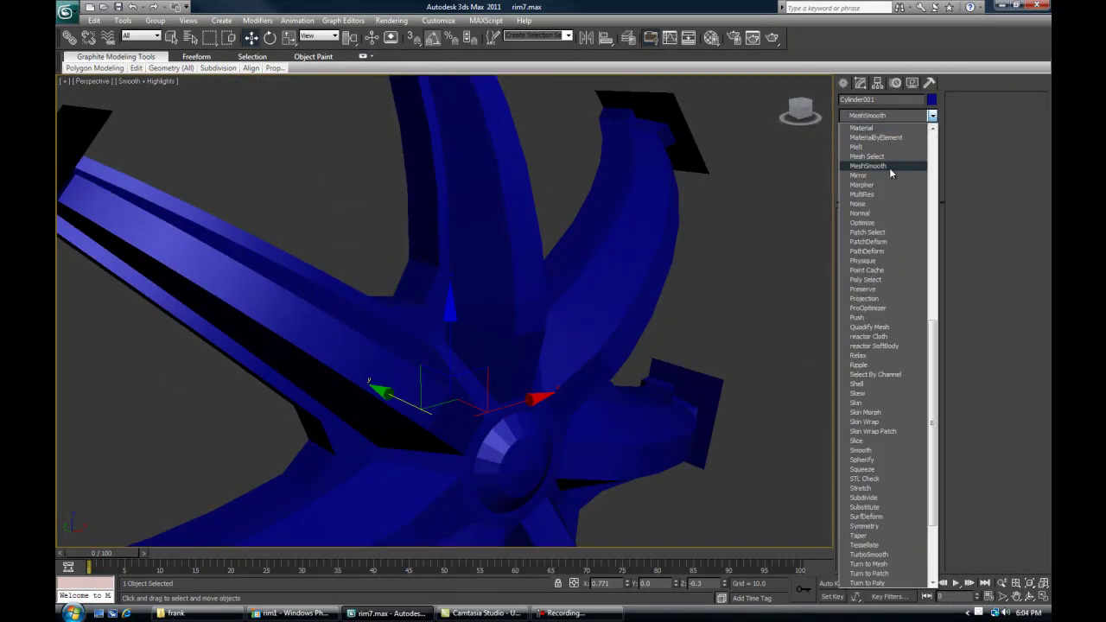
pyautogui.click(889, 168)
pyautogui.scroll(-5, 563, 290)
pyautogui.keyDown('alt'); pyautogui.moveTo(563, 290); pyautogui.dragTo(581, 287, button='middle'); pyautogui.keyUp('alt')
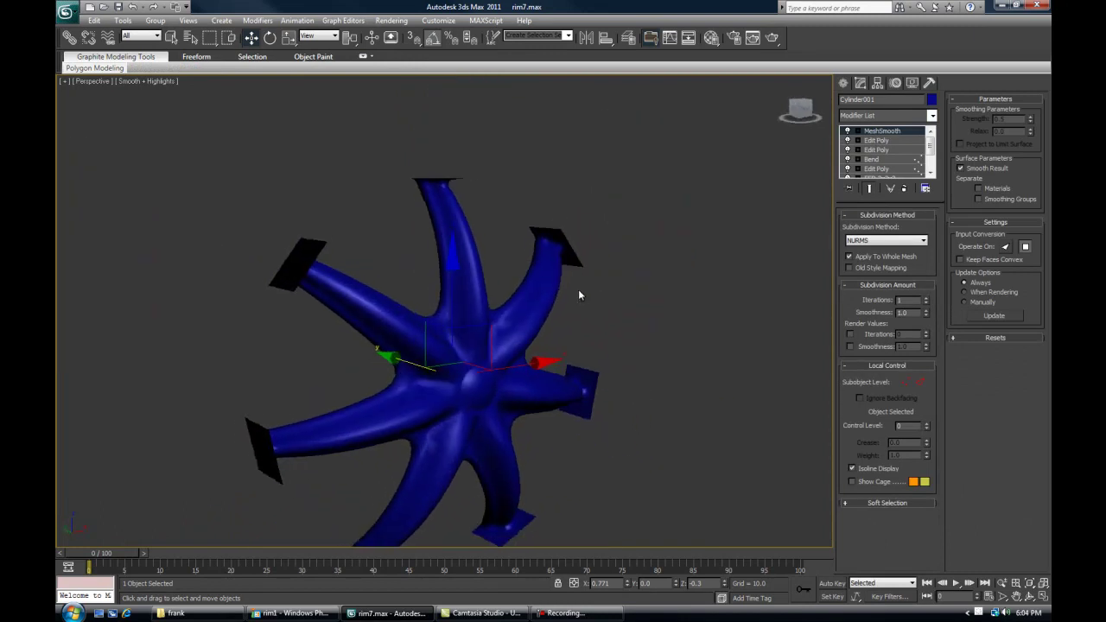
pyautogui.scroll(6, 577, 290)
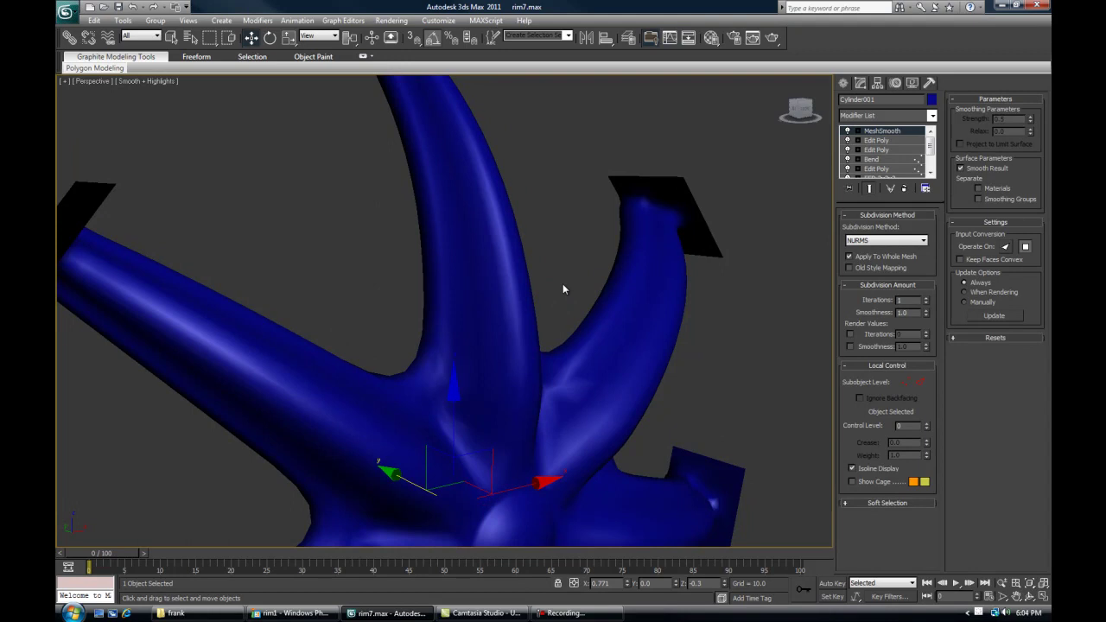
# Turn off the MeshSmooth display and select the side-wall polygons of the spokes by material ID 4 in the upper Edit Poly
pyautogui.click(849, 130)
pyautogui.click(876, 140)
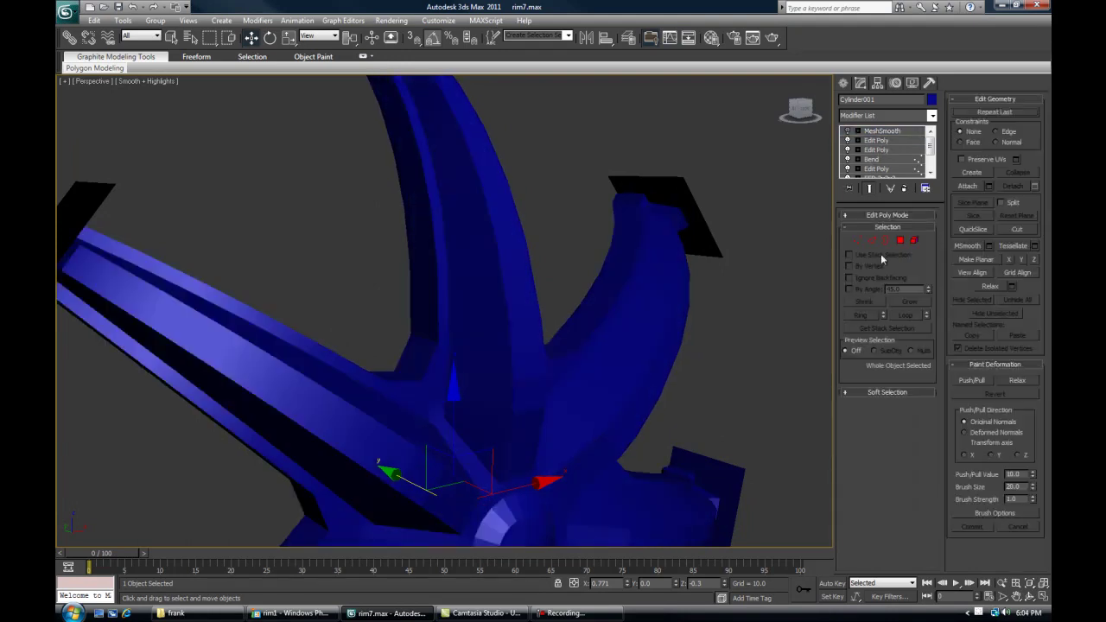
pyautogui.click(899, 240)
pyautogui.hotkey('ctrl', 'a')
pyautogui.press('F4')
pyautogui.scroll(-4, 420, 363)
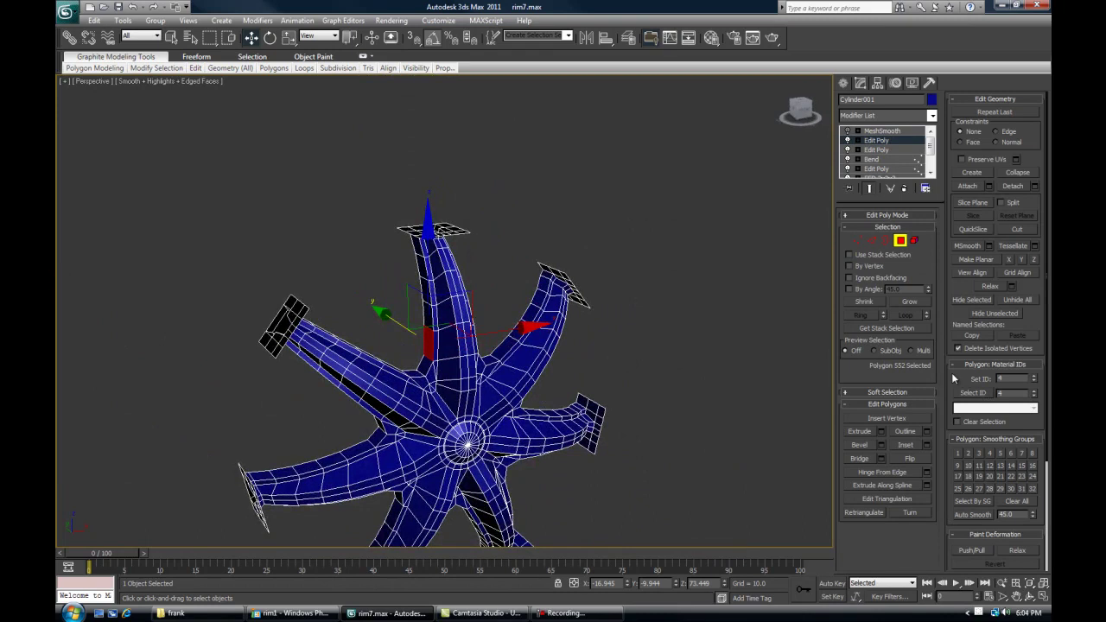
pyautogui.click(972, 393)
pyautogui.moveTo(415, 362)
pyautogui.keyDown('alt'); pyautogui.mouseDown(button='middle')
pyautogui.moveTo(421, 301)
pyautogui.moveTo(423, 361)
pyautogui.mouseUp(button='middle'); pyautogui.keyUp('alt')
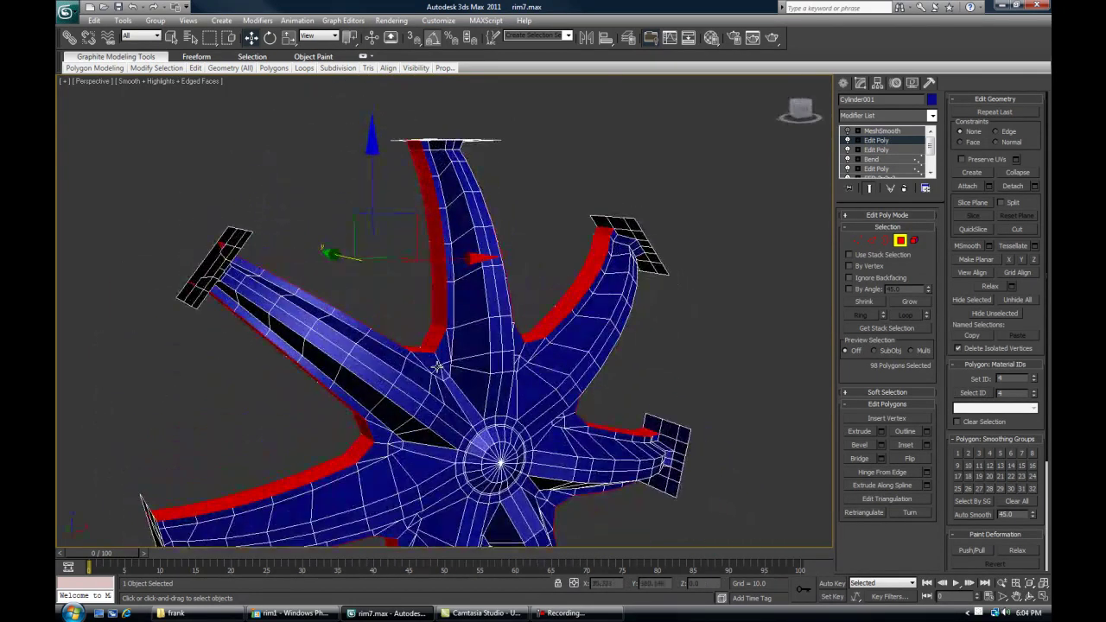
pyautogui.scroll(3, 423, 361)
# Show the smoothed result without edged faces and bevel the selected side polygons with height 0 and outline -0.7
pyautogui.click(847, 130)
pyautogui.press('F4')
pyautogui.keyDown('alt'); pyautogui.moveTo(566, 294); pyautogui.dragTo(595, 340, button='middle'); pyautogui.keyUp('alt')
pyautogui.click(881, 446)
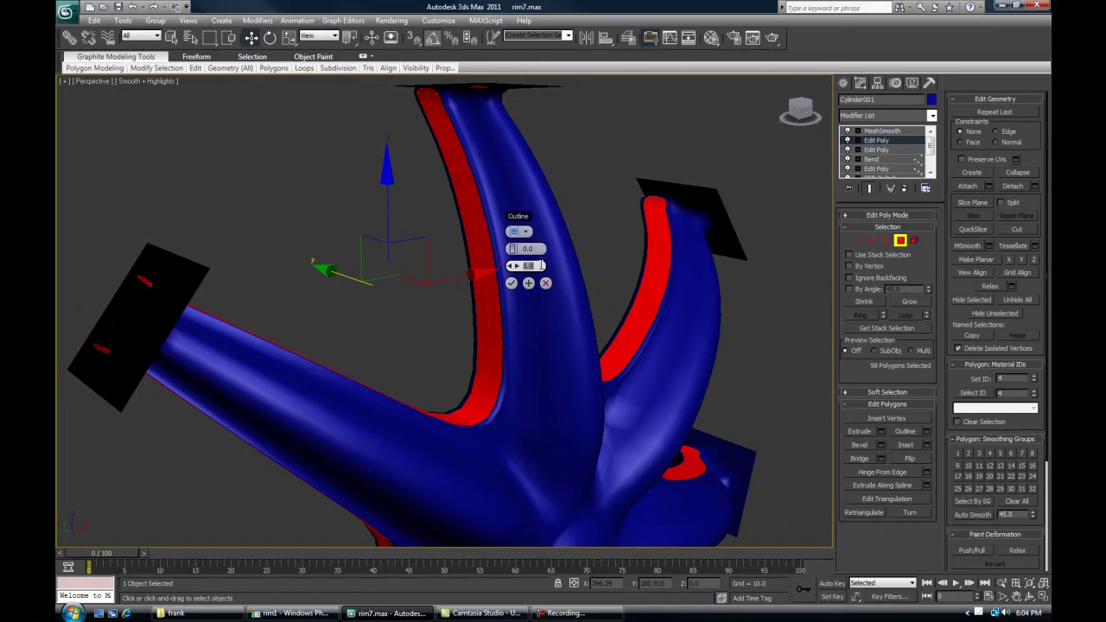
pyautogui.write('-0.7')
pyautogui.press('Return')
# Clear the polygon selection, leave polygon editing and set the MeshSmooth iterations to 2
pyautogui.keyDown('alt'); pyautogui.moveTo(525, 333); pyautogui.dragTo(665, 341, button='middle'); pyautogui.keyUp('alt')
pyautogui.click(621, 329)
pyautogui.click(900, 241)
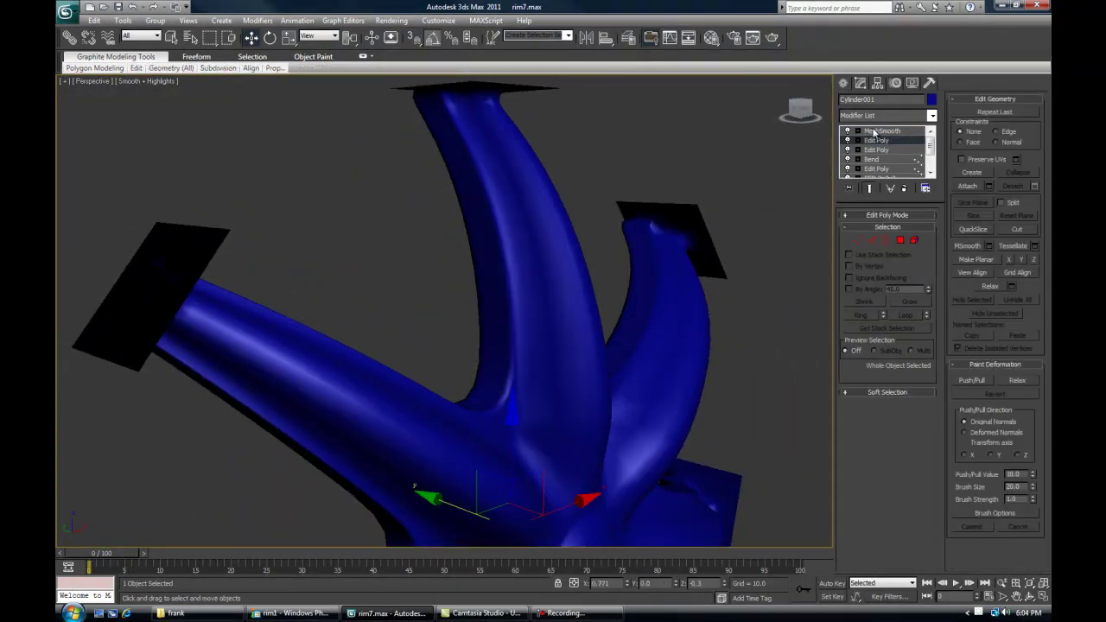
pyautogui.click(874, 131)
pyautogui.keyDown('alt'); pyautogui.moveTo(518, 285); pyautogui.dragTo(562, 325, button='middle'); pyautogui.keyUp('alt')
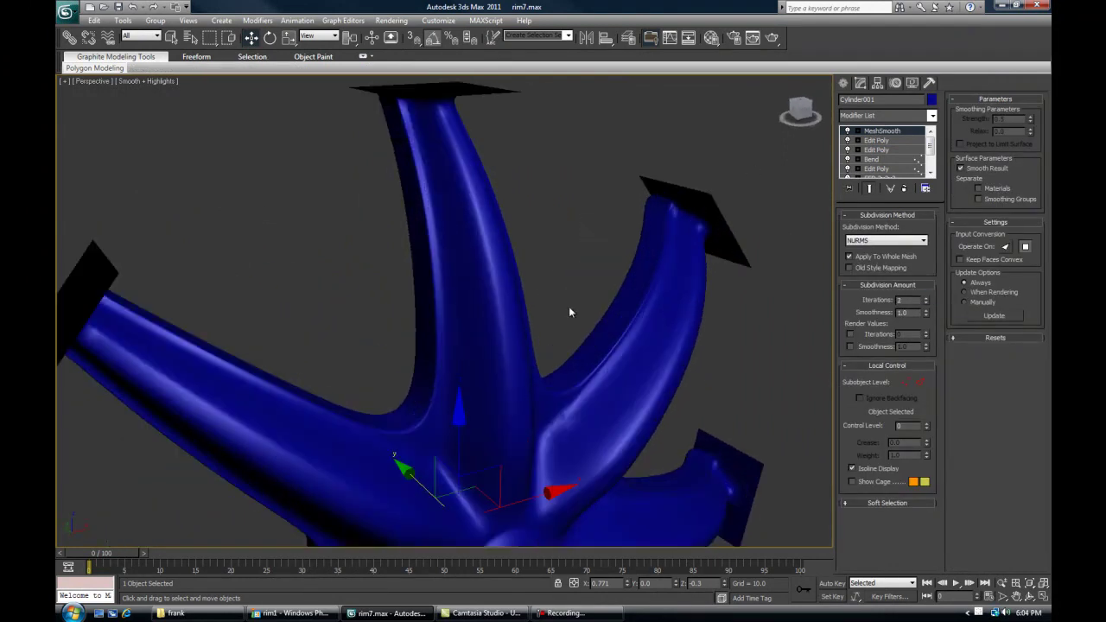
# Turn off the MeshSmooth display and select the broad polygons running along the spokes by material ID 6
pyautogui.click(876, 140)
pyautogui.click(900, 240)
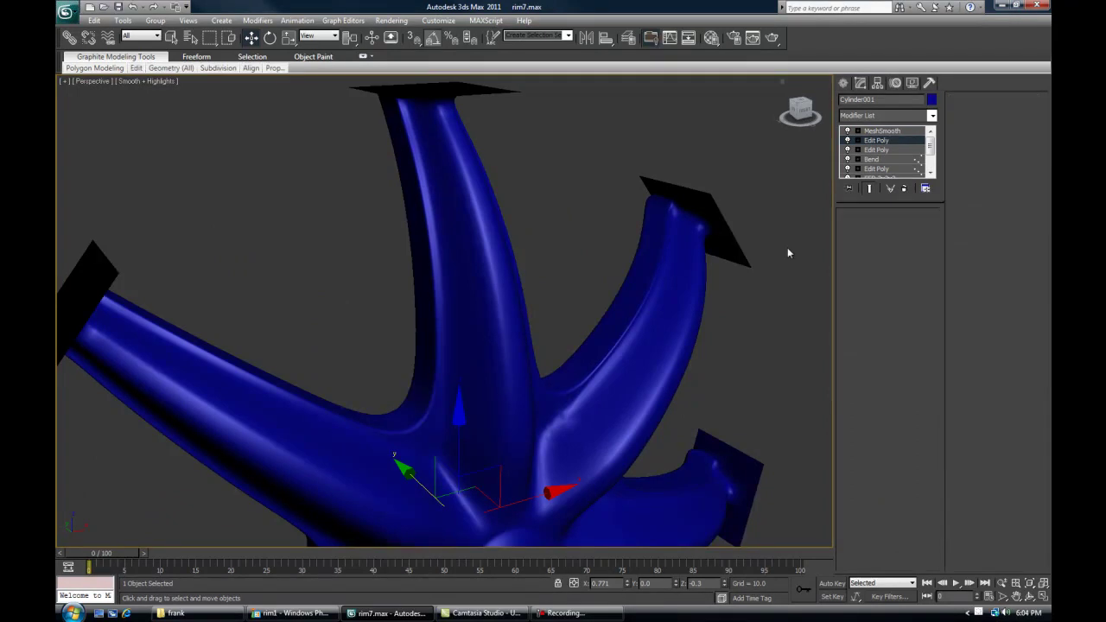
pyautogui.click(849, 132)
pyautogui.keyDown('alt'); pyautogui.moveTo(623, 277); pyautogui.dragTo(669, 237, button='middle'); pyautogui.keyUp('alt')
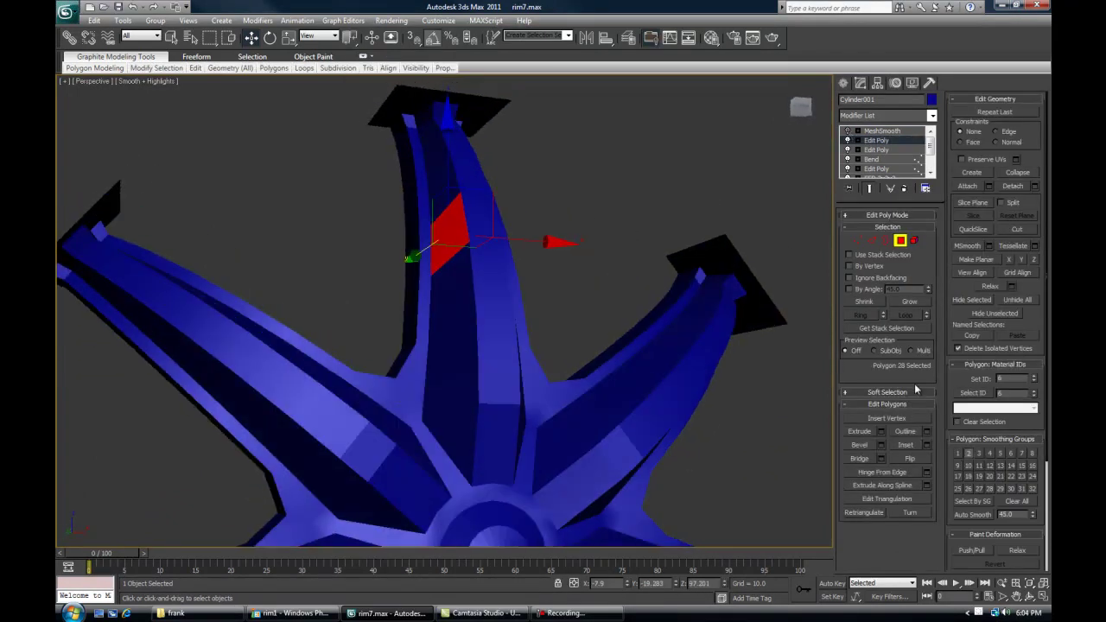
pyautogui.click(971, 393)
pyautogui.press('z')
pyautogui.keyDown('alt'); pyautogui.moveTo(355, 313); pyautogui.dragTo(432, 259, button='middle'); pyautogui.keyUp('alt')
pyautogui.moveTo(432, 259); pyautogui.dragTo(399, 332, button='middle')
pyautogui.scroll(5, 442, 336)
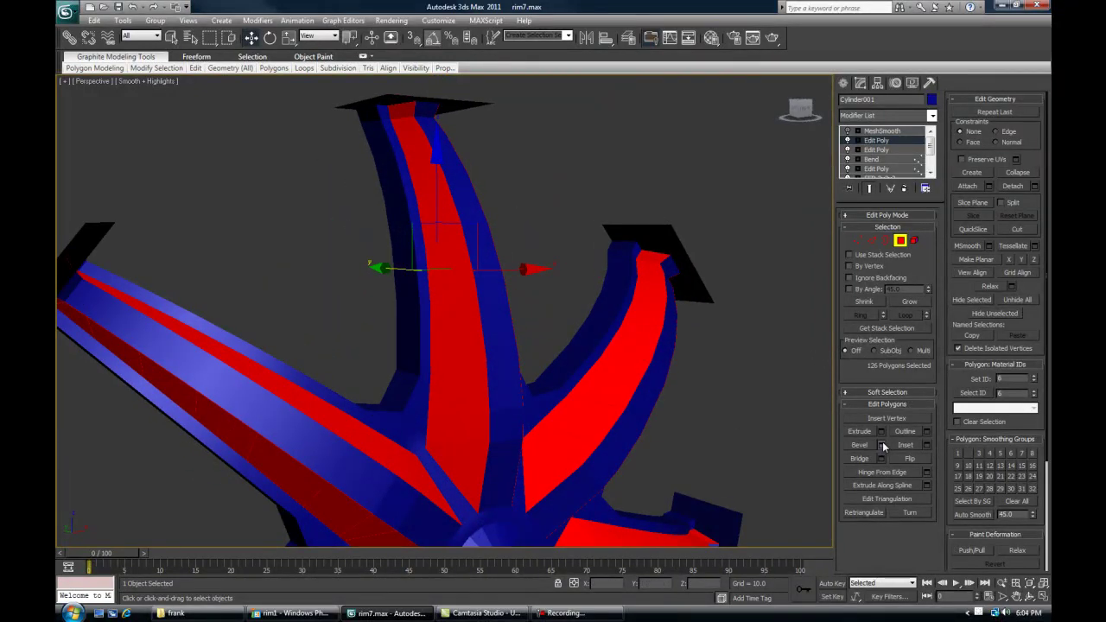
# Bevel the selected broad spoke polygons slightly inward and show edged faces to check their borders
pyautogui.click(882, 443)
pyautogui.keyDown('alt'); pyautogui.moveTo(536, 346); pyautogui.dragTo(521, 295, button='middle'); pyautogui.keyUp('alt')
pyautogui.press('F4')
pyautogui.scroll(3, 513, 324)
pyautogui.scroll(3, 457, 314)
pyautogui.moveTo(444, 324); pyautogui.dragTo(468, 330, button='middle')
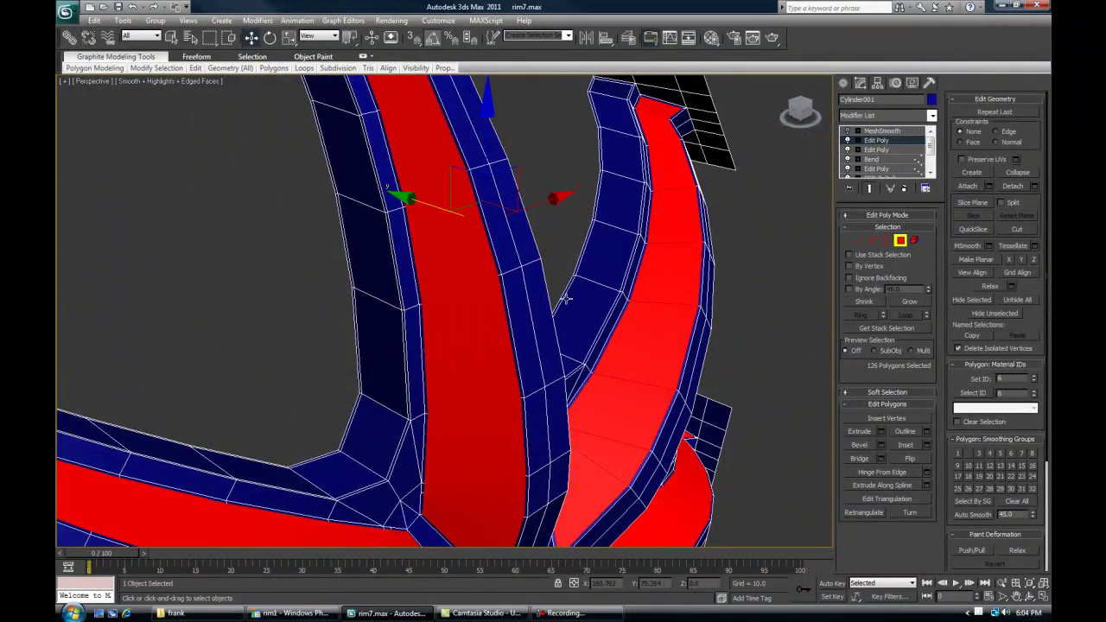
# Clear the polygon selection and check the spokes and hub with MeshSmooth on and edged faces off
pyautogui.scroll(-3, 553, 274)
pyautogui.moveTo(552, 274); pyautogui.dragTo(533, 222, button='middle')
pyautogui.click(726, 254)
pyautogui.keyDown('alt'); pyautogui.moveTo(726, 256); pyautogui.dragTo(498, 296, button='middle'); pyautogui.keyUp('alt')
pyautogui.press('F4')
pyautogui.click(846, 130)
pyautogui.scroll(10, 499, 295)
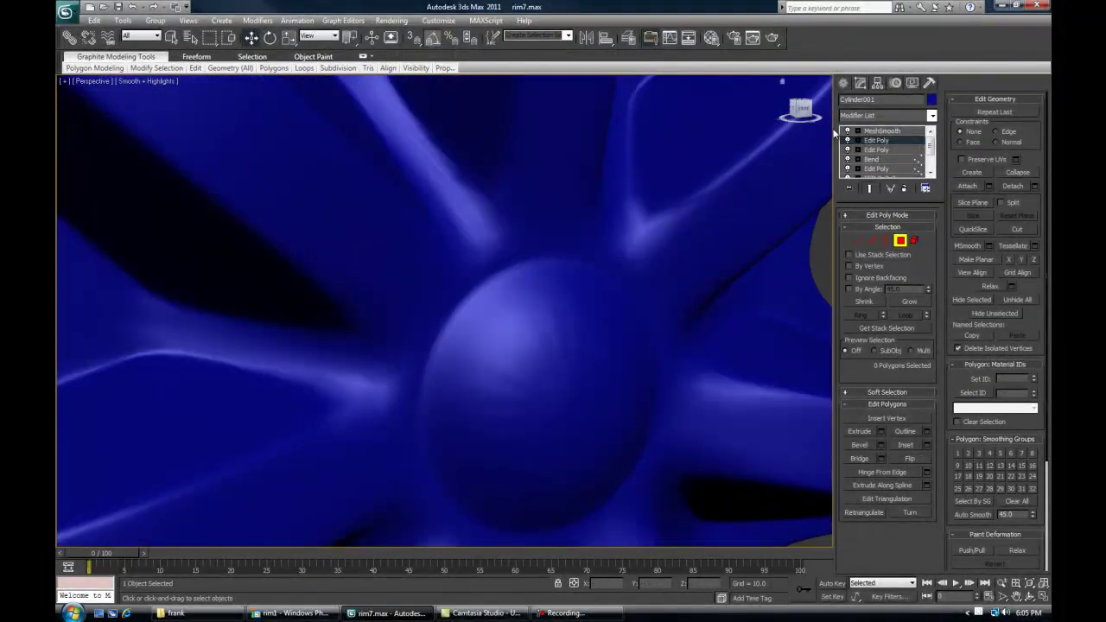
# With MeshSmooth off, select the edge ring around the hub cap and convert it to the thin ring of polygons
pyautogui.click(846, 131)
pyautogui.press('F4')
pyautogui.scroll(3, 466, 320)
pyautogui.click(873, 241)
pyautogui.click(860, 316)
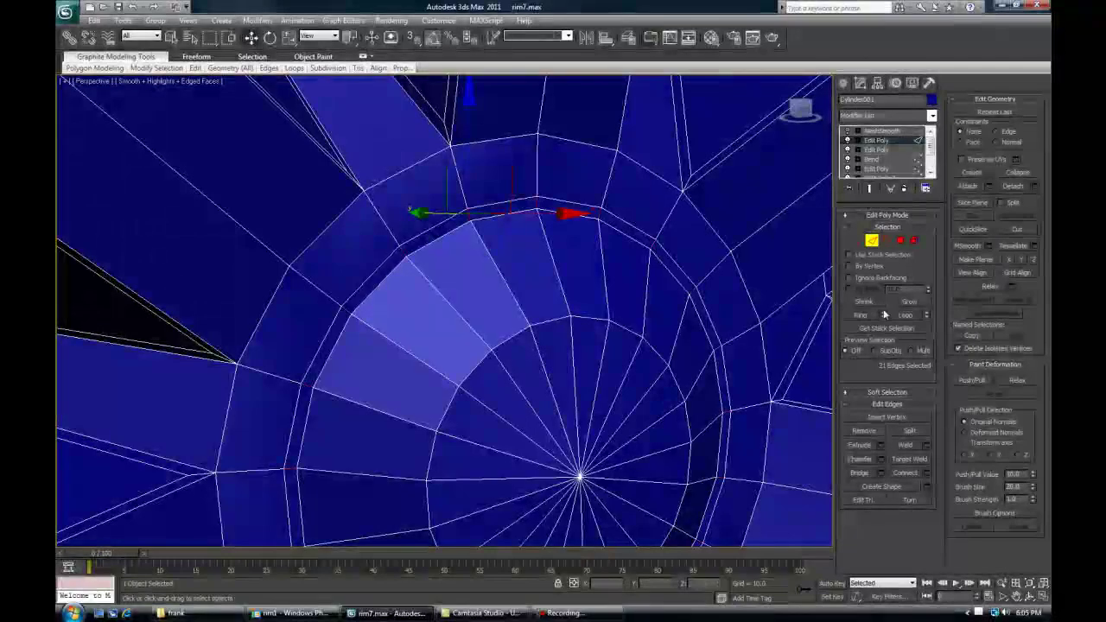
pyautogui.keyDown('ctrl'); pyautogui.click(900, 240); pyautogui.keyUp('ctrl')
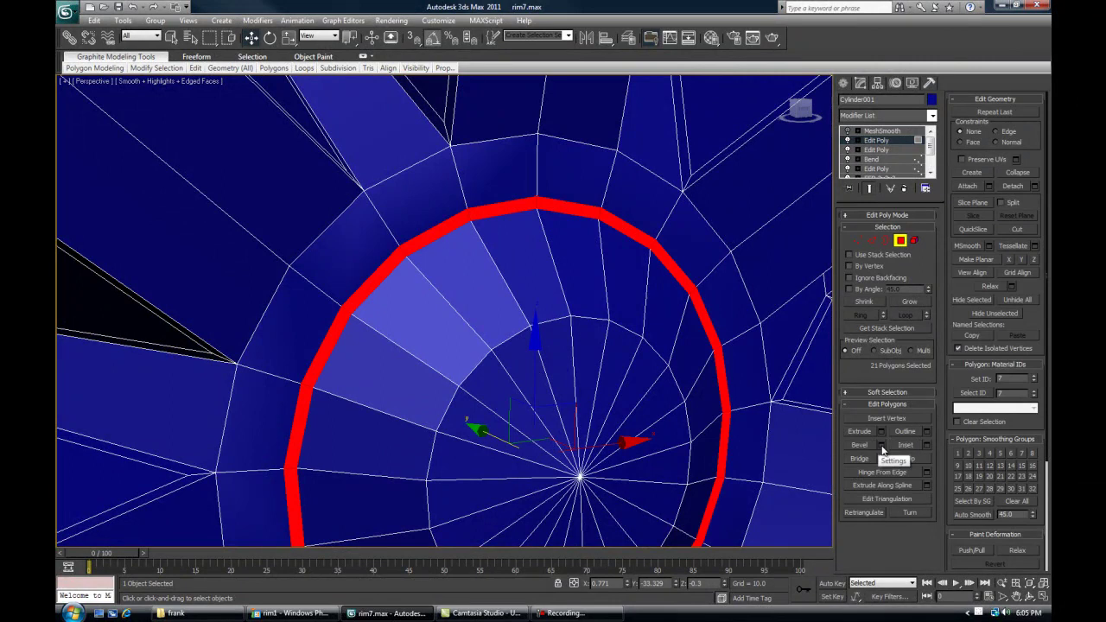
# Bevel the thin hub ring with height 0.6 and outline 0.0 while displaying the smoothed result without edged faces
pyautogui.click(881, 444)
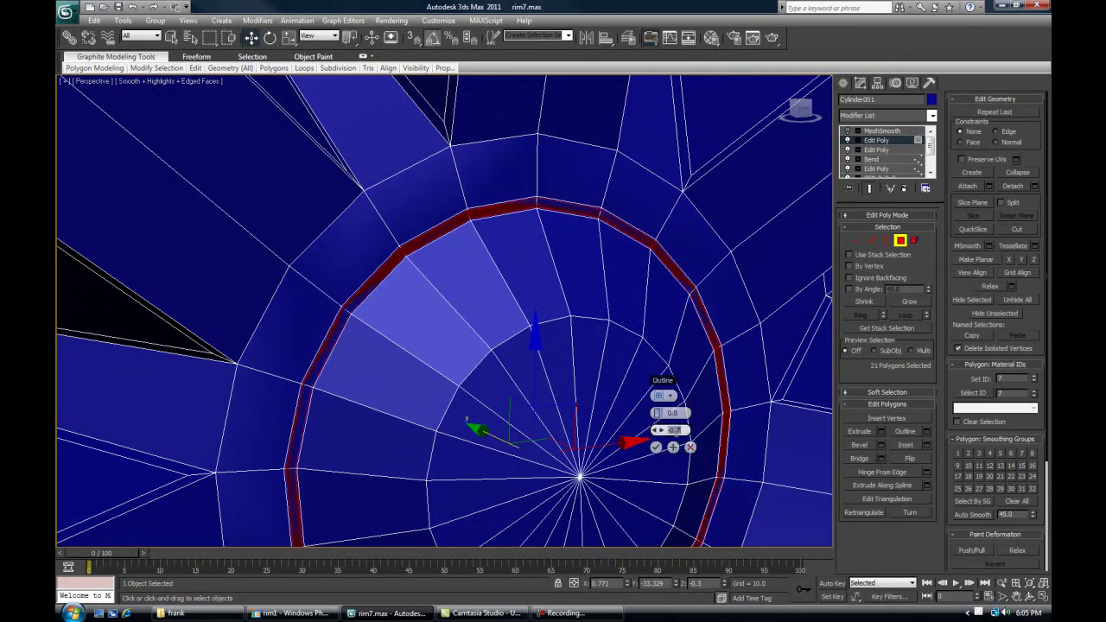
pyautogui.write('0.7')
pyautogui.press('Return')
pyautogui.moveTo(659, 429); pyautogui.dragTo(657, 413)
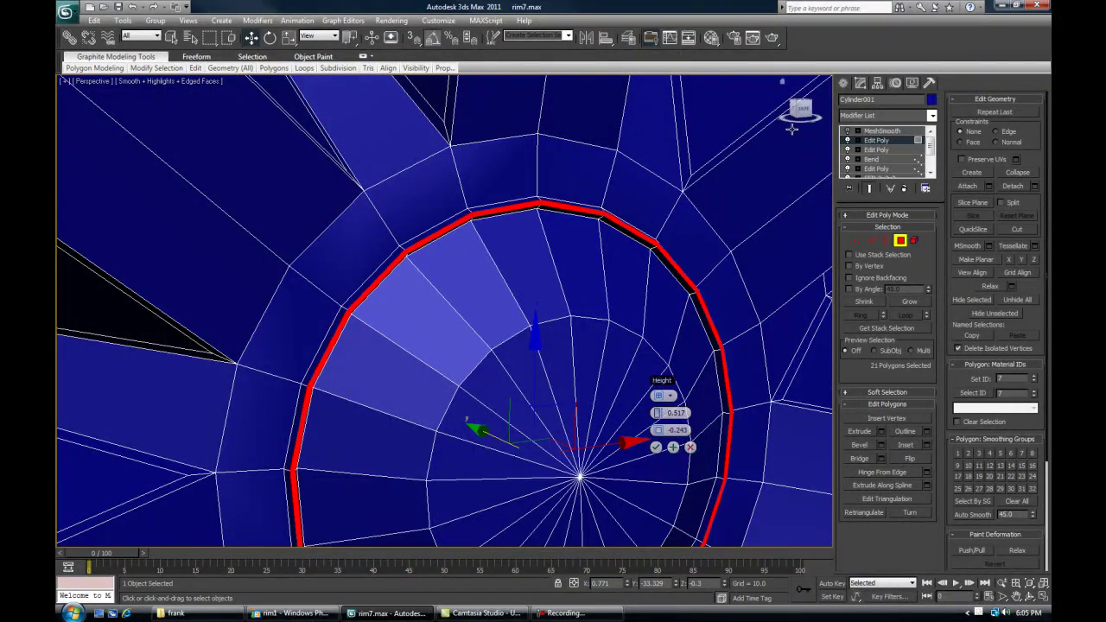
pyautogui.press('F4')
pyautogui.scroll(-3, 591, 292)
pyautogui.moveTo(591, 292); pyautogui.dragTo(548, 264, button='middle')
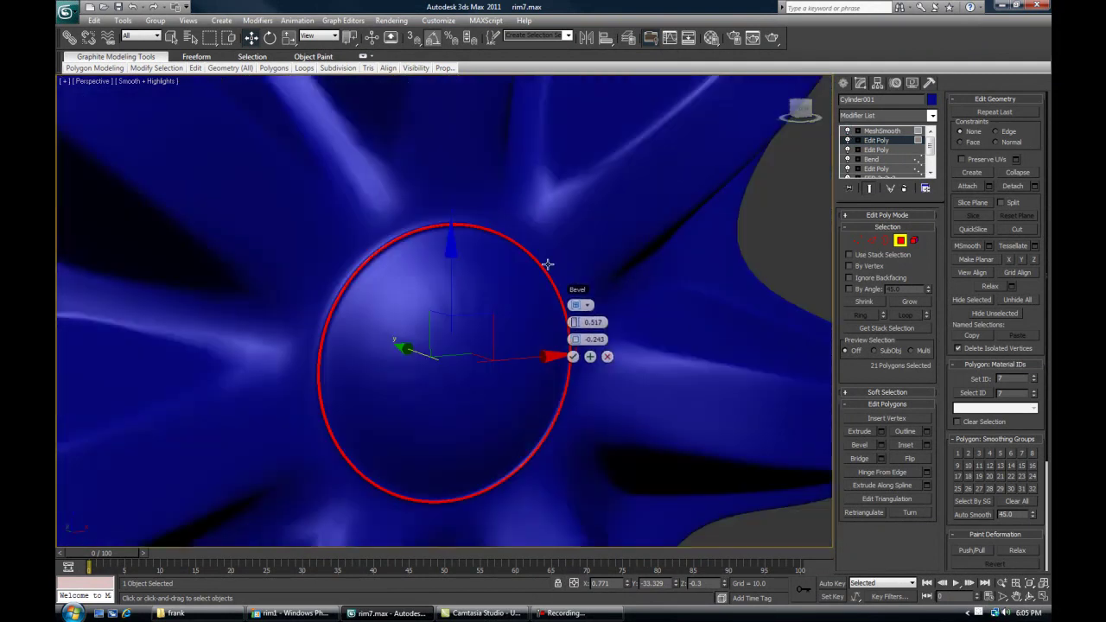
pyautogui.scroll(3, 546, 332)
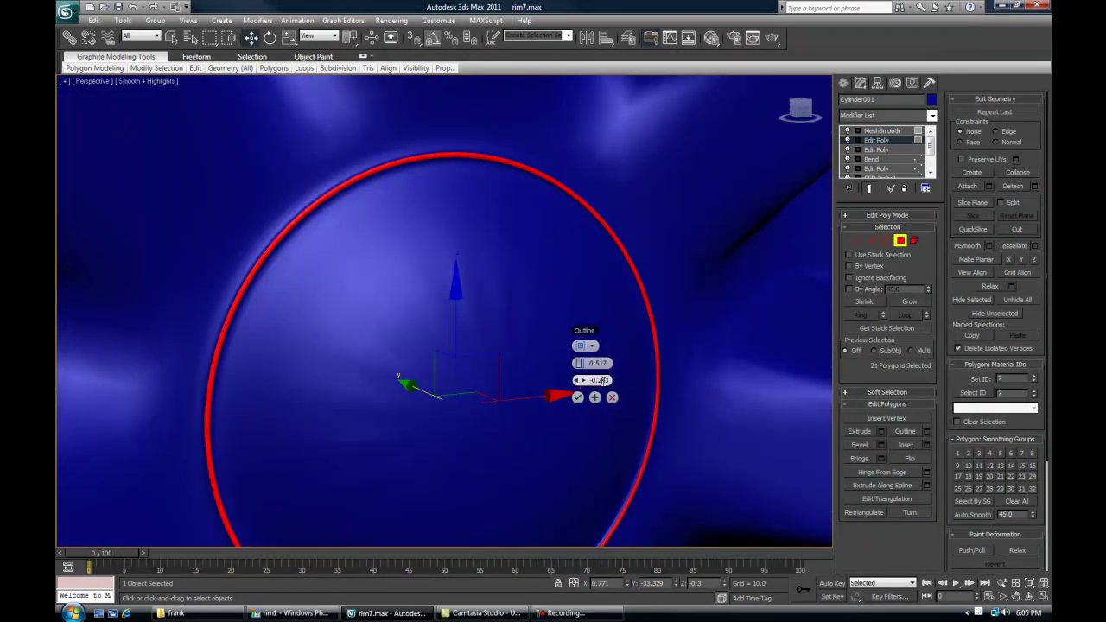
pyautogui.press('Return')
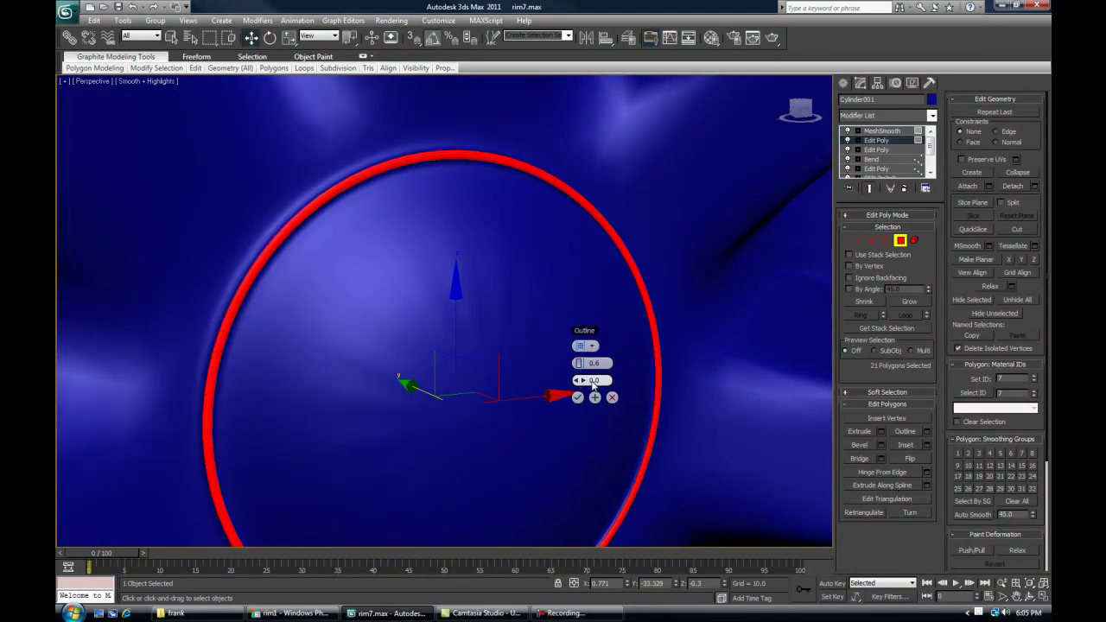
# Finish the hub ring bevel, clear the selection, inspect the smoothed hub and spokes, and render the view
pyautogui.scroll(-6, 541, 351)
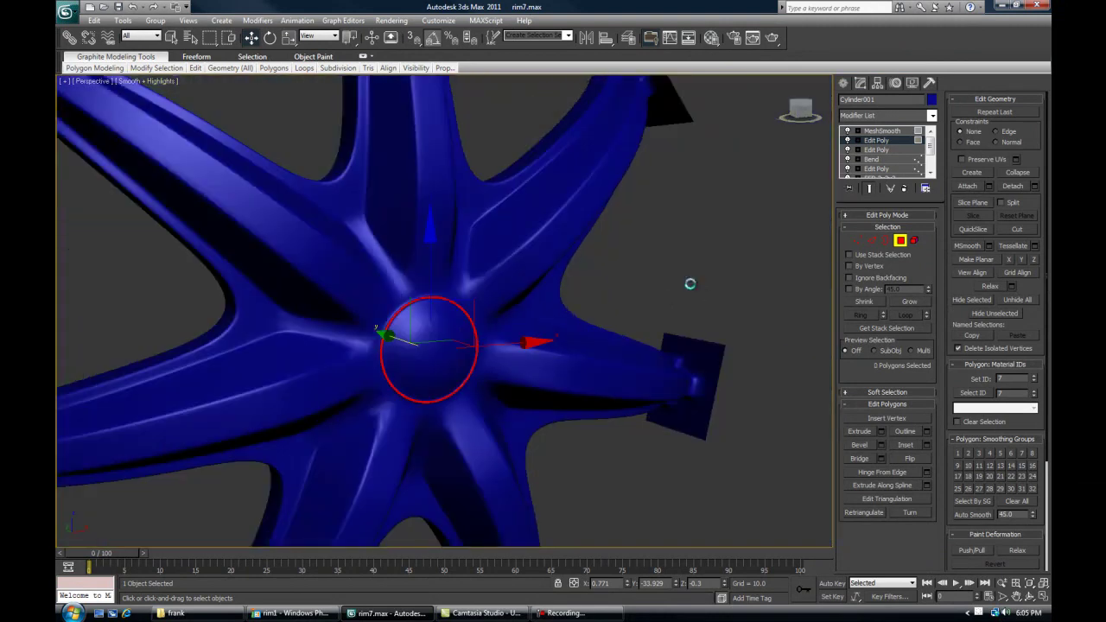
pyautogui.click(713, 279)
pyautogui.scroll(2, 706, 294)
pyautogui.moveTo(706, 294)
pyautogui.keyDown('alt'); pyautogui.mouseDown(button='middle')
pyautogui.moveTo(655, 268)
pyautogui.moveTo(708, 299)
pyautogui.mouseUp(button='middle'); pyautogui.keyUp('alt')
pyautogui.scroll(-4, 654, 267)
pyautogui.scroll(4, 587, 304)
pyautogui.moveTo(418, 303); pyautogui.dragTo(598, 332, button='middle')
pyautogui.scroll(-4, 565, 323)
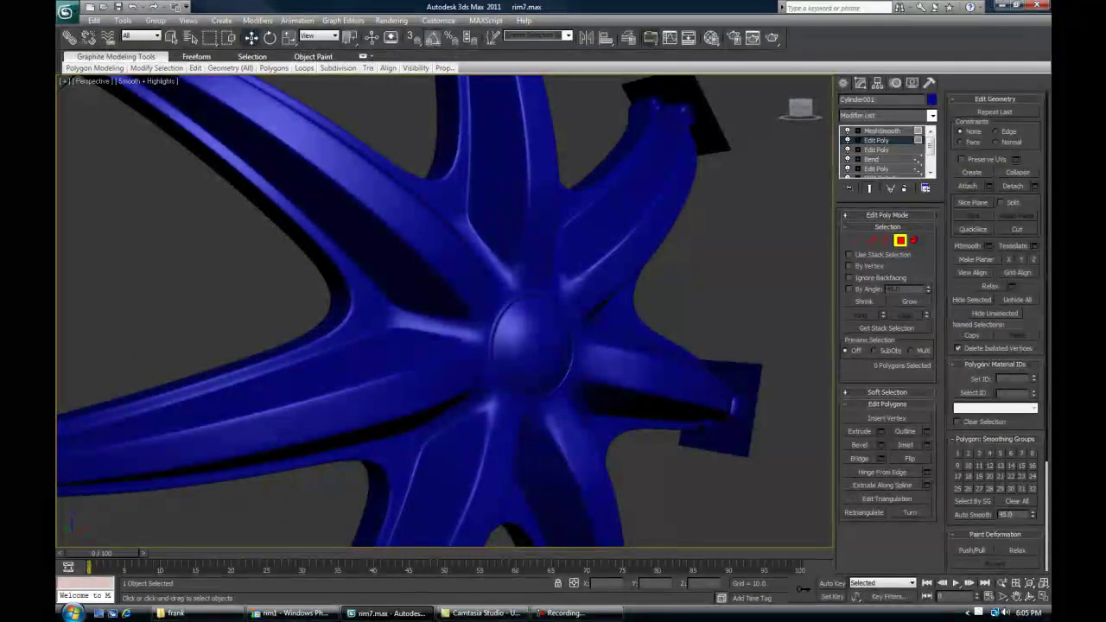
pyautogui.press('F9')
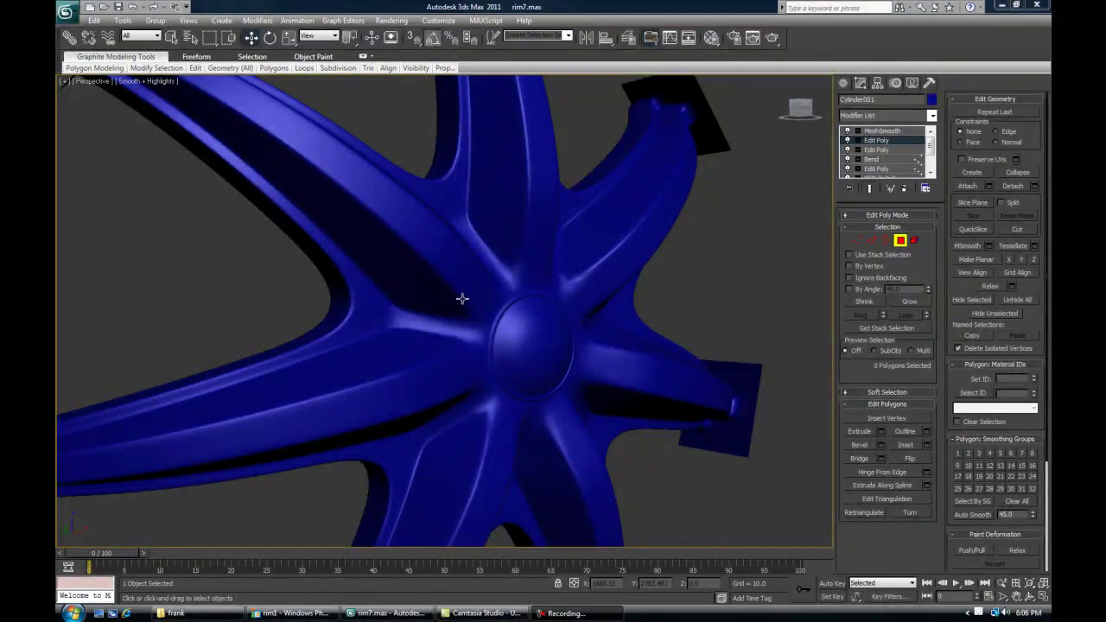
# Turn on edged faces, turn off MeshSmooth and examine the mesh where the spokes meet the hub
pyautogui.keyDown('alt'); pyautogui.moveTo(462, 298); pyautogui.dragTo(446, 316, button='middle'); pyautogui.keyUp('alt')
pyautogui.press('F4')
pyautogui.keyDown('alt'); pyautogui.moveTo(458, 314); pyautogui.dragTo(561, 307, button='middle'); pyautogui.keyUp('alt')
pyautogui.scroll(3, 469, 325)
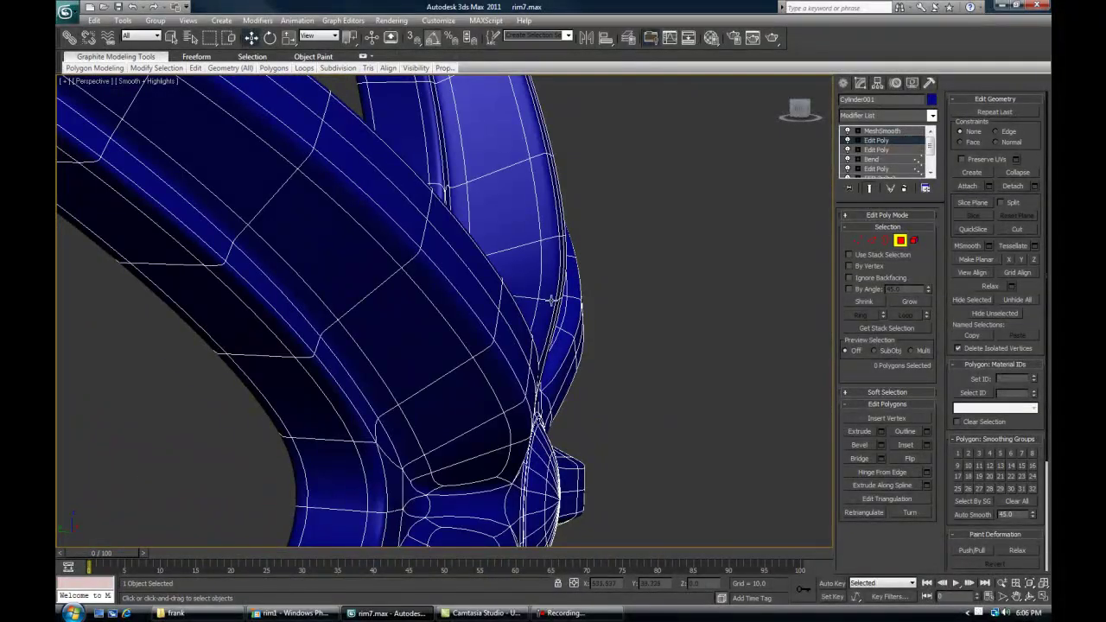
pyautogui.keyDown('alt'); pyautogui.moveTo(641, 322); pyautogui.dragTo(475, 324, button='middle'); pyautogui.keyUp('alt')
pyautogui.click(847, 131)
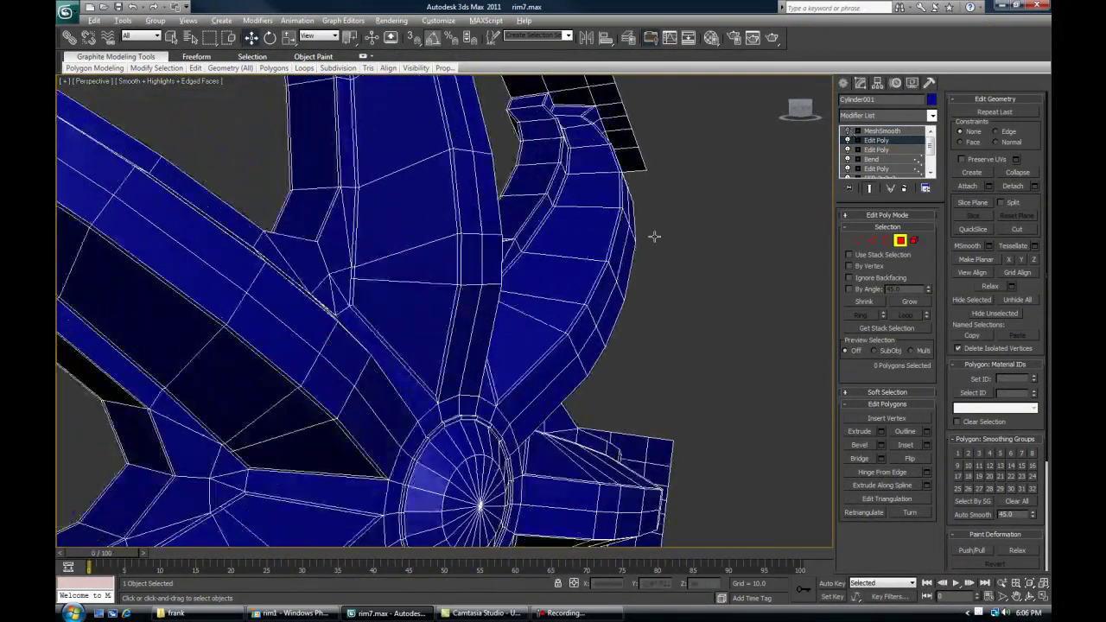
pyautogui.keyDown('alt'); pyautogui.moveTo(440, 266); pyautogui.dragTo(607, 267, button='middle'); pyautogui.keyUp('alt')
pyautogui.keyDown('alt'); pyautogui.moveTo(665, 322); pyautogui.dragTo(580, 301, button='middle'); pyautogui.keyUp('alt')
# Select one edge across each spoke near the hub and extend the selection to full edge loops
pyautogui.click(873, 241)
pyautogui.click(458, 253)
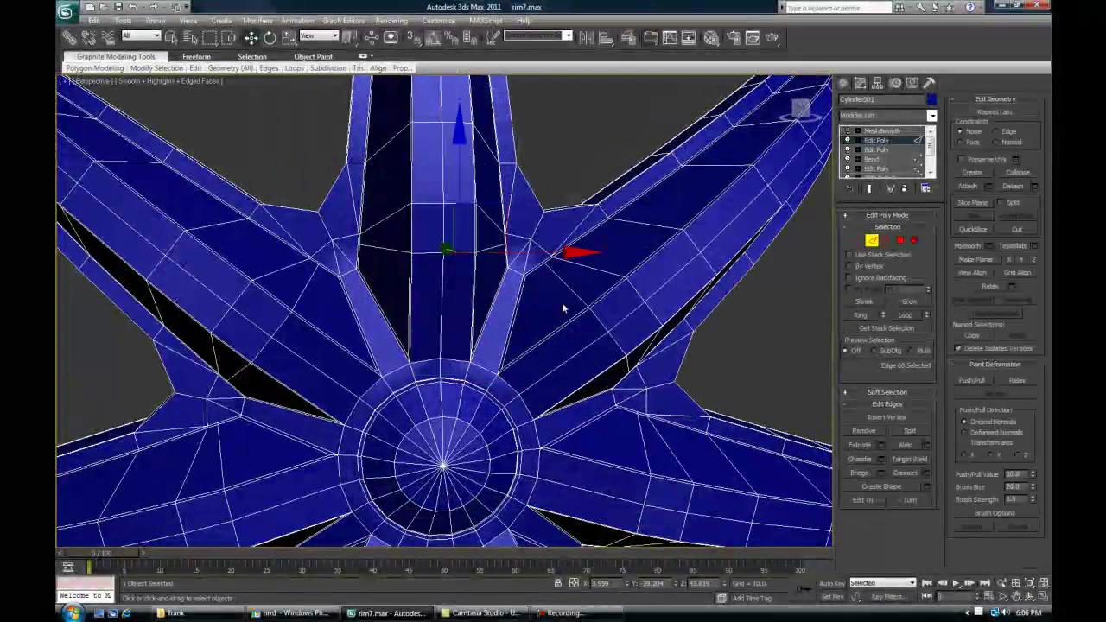
pyautogui.moveTo(647, 447); pyautogui.dragTo(748, 236, button='middle')
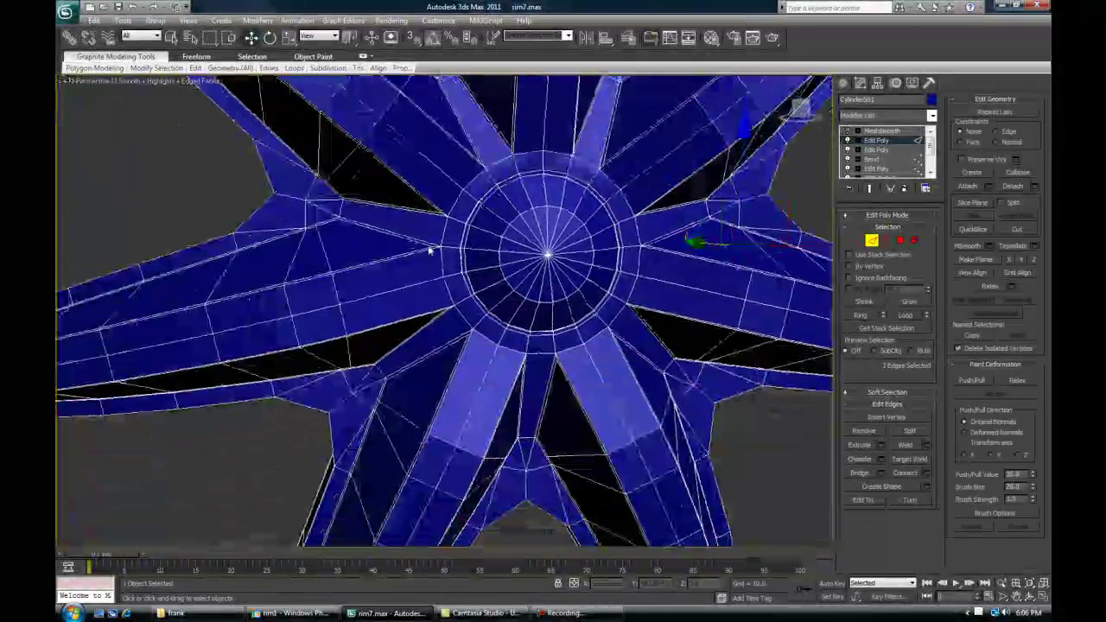
pyautogui.keyDown('ctrl'); pyautogui.click(333, 286); pyautogui.keyUp('ctrl')
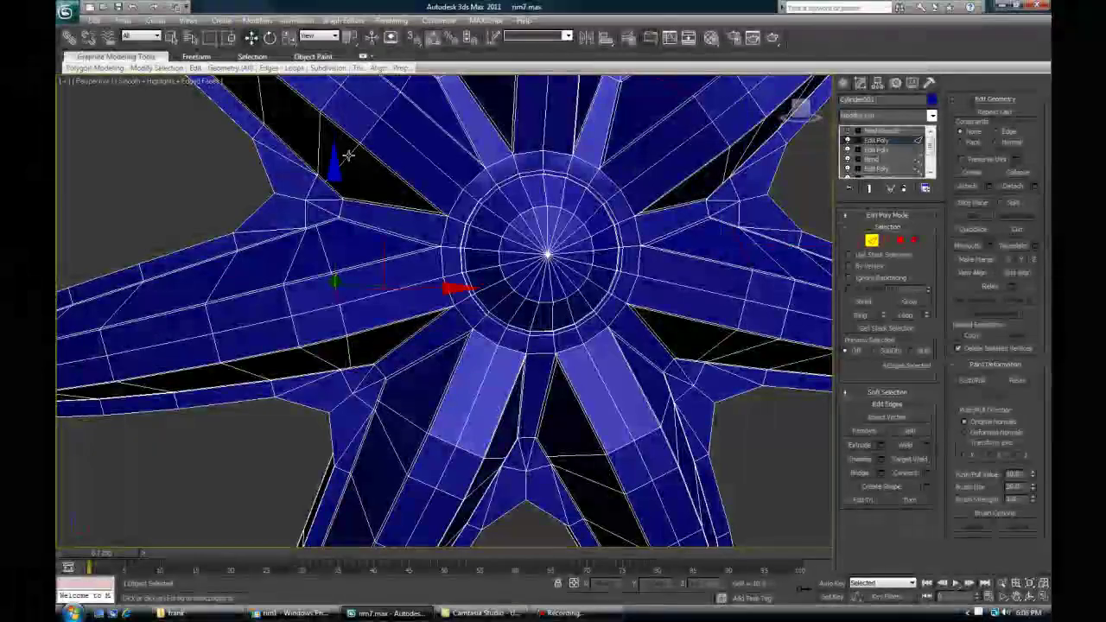
pyautogui.keyDown('ctrl'); pyautogui.click(592, 455); pyautogui.keyUp('ctrl')
pyautogui.click(907, 316)
# Turn MeshSmooth back on, hide the edged faces and chamfer the selected edge loops across the spokes near the hub
pyautogui.press('z')
pyautogui.keyDown('alt'); pyautogui.moveTo(553, 266); pyautogui.dragTo(592, 281, button='middle'); pyautogui.keyUp('alt')
pyautogui.press('F4')
pyautogui.moveTo(451, 205); pyautogui.dragTo(529, 303, button='middle')
pyautogui.scroll(2, 469, 291)
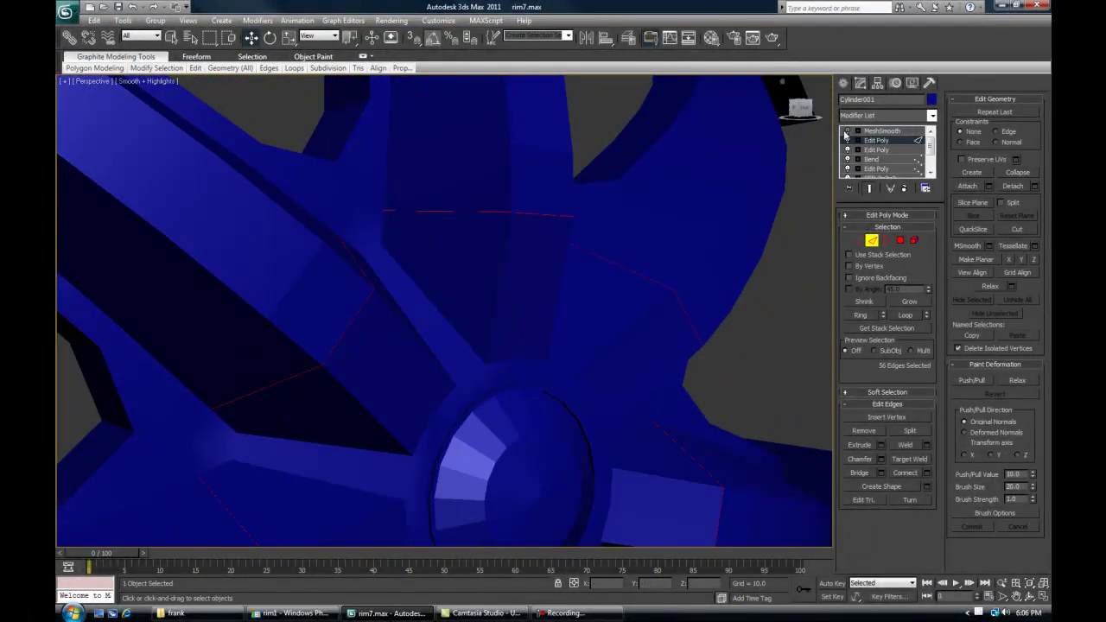
pyautogui.click(847, 131)
pyautogui.keyDown('alt'); pyautogui.moveTo(519, 265); pyautogui.dragTo(540, 354, button='middle'); pyautogui.keyUp('alt')
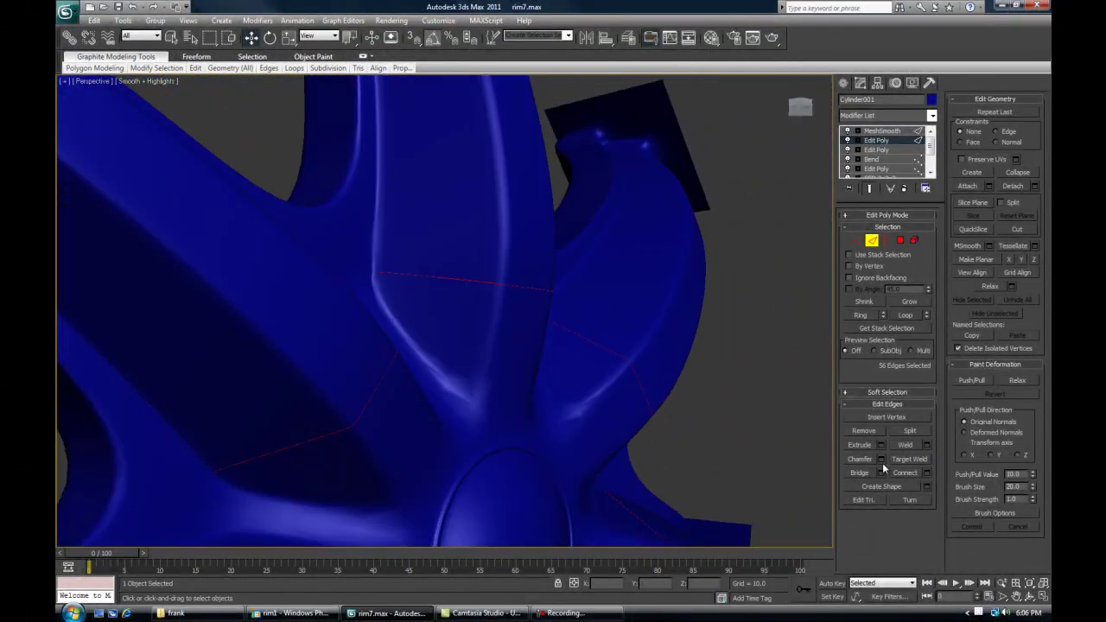
pyautogui.click(881, 458)
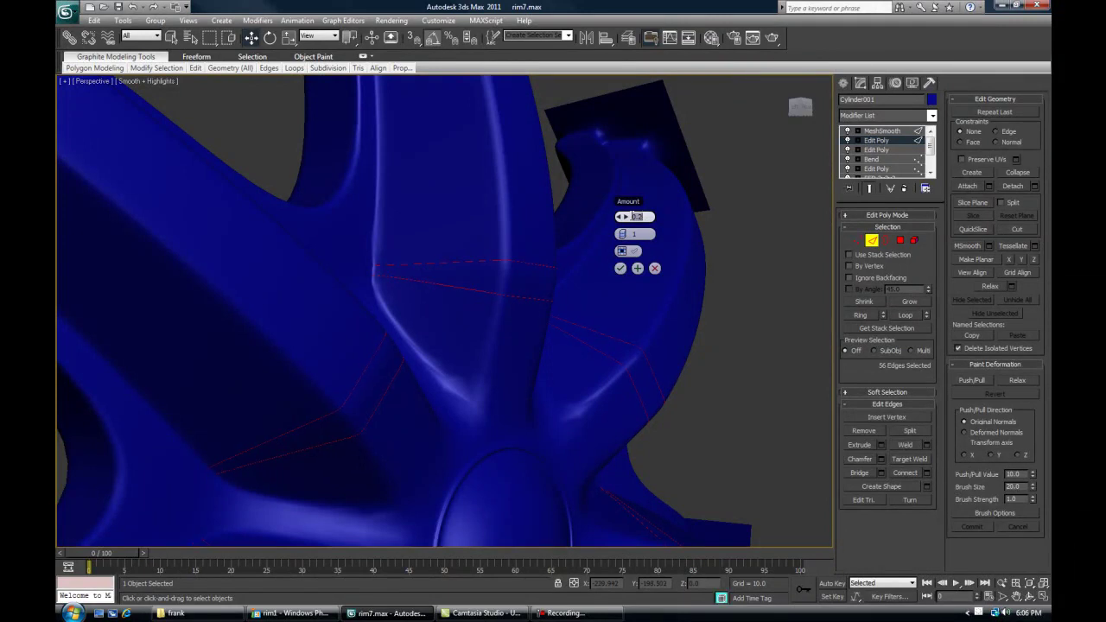
pyautogui.click(620, 268)
# Examine the chamfered spokes on the smoothed rim and compare the mesh with the reference photo in the front view
pyautogui.keyDown('alt'); pyautogui.moveTo(607, 294); pyautogui.dragTo(601, 345, button='middle'); pyautogui.keyUp('alt')
pyautogui.scroll(-5, 585, 296)
pyautogui.keyDown('alt'); pyautogui.moveTo(585, 296); pyautogui.dragTo(510, 345, button='middle'); pyautogui.keyUp('alt')
pyautogui.scroll(3, 510, 343)
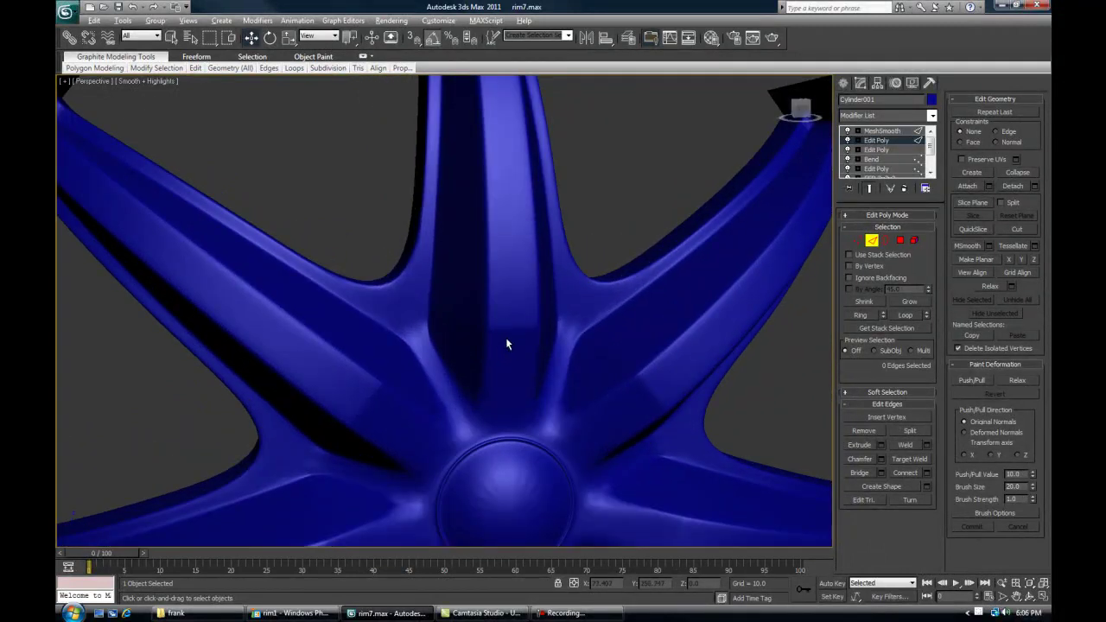
pyautogui.hotkey('shift', 'z')
pyautogui.scroll(-3, 453, 292)
pyautogui.press('F4')
pyautogui.moveTo(397, 290); pyautogui.dragTo(418, 297, button='middle')
pyautogui.hotkey('alt', 'w')
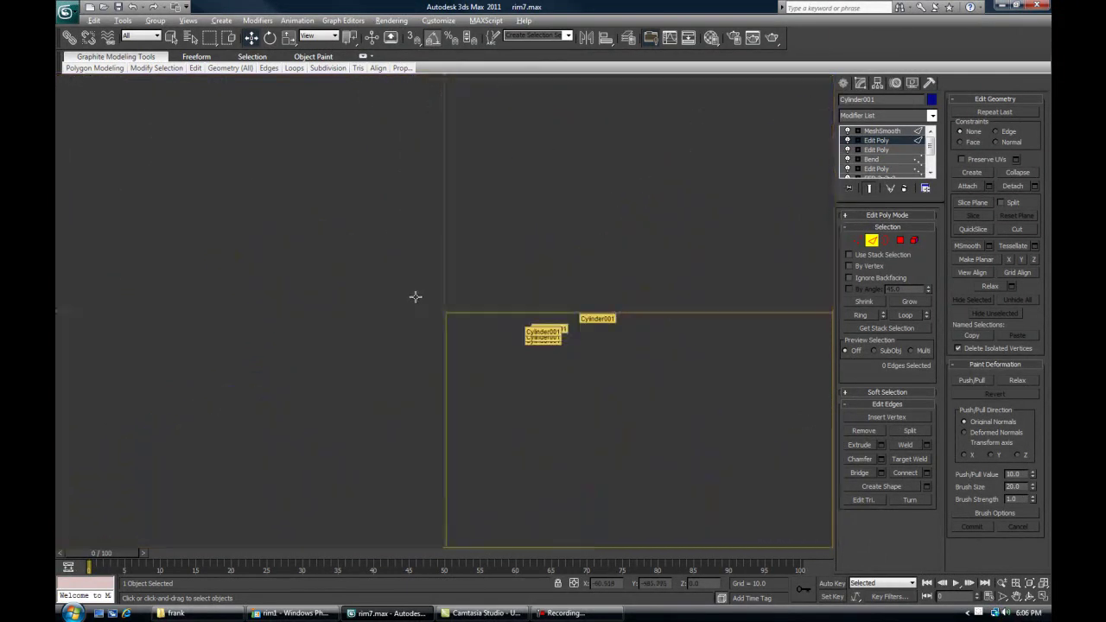
pyautogui.moveTo(641, 174); pyautogui.dragTo(585, 247, button='middle')
pyautogui.scroll(2, 584, 247)
pyautogui.press('F3')
pyautogui.scroll(4, 596, 199)
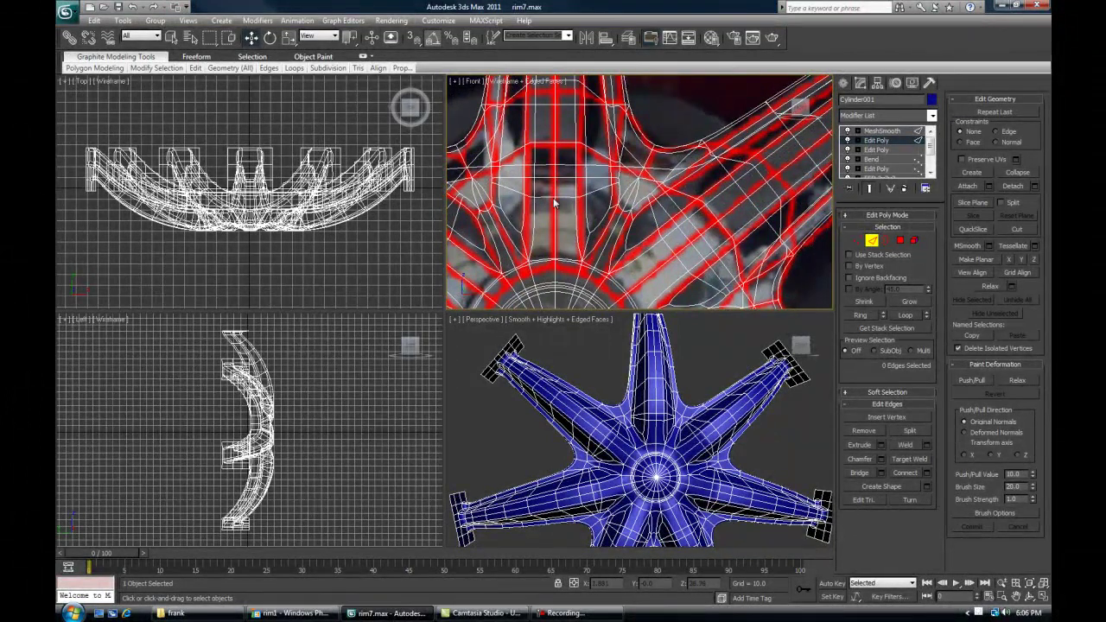
pyautogui.moveTo(580, 214); pyautogui.dragTo(665, 217, button='middle')
pyautogui.moveTo(553, 402); pyautogui.dragTo(468, 289, button='middle')
pyautogui.hotkey('alt', 'w')
pyautogui.press('F4')
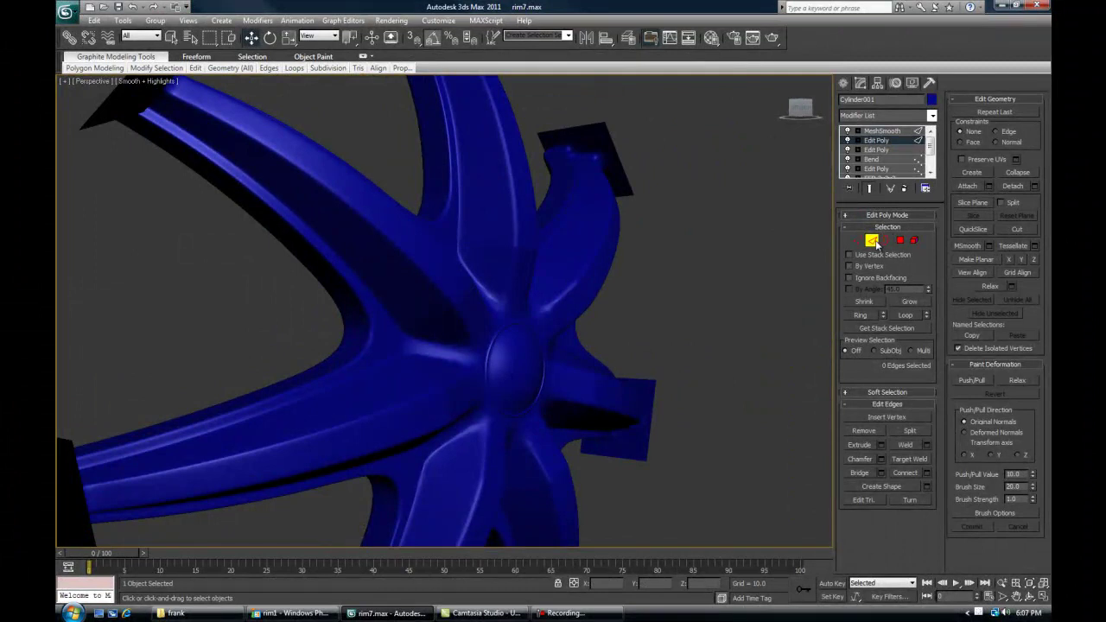
# Leave edge editing and add another Edit Poly modifier beneath MeshSmooth
pyautogui.click(875, 242)
pyautogui.keyDown('alt'); pyautogui.moveTo(752, 192); pyautogui.dragTo(710, 210, button='middle'); pyautogui.keyUp('alt')
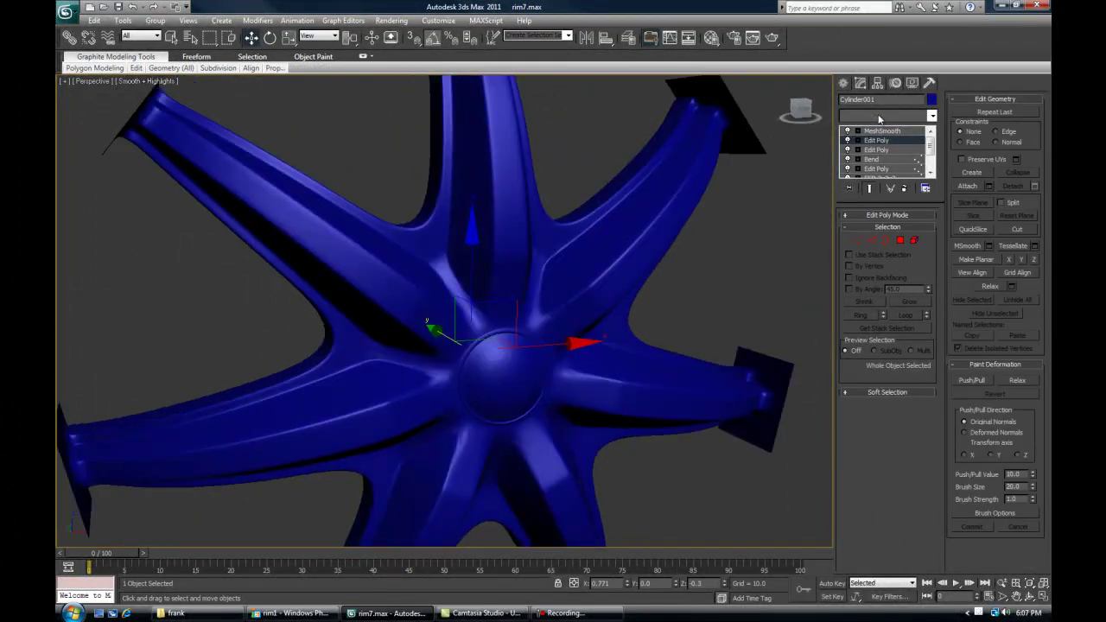
pyautogui.click(879, 117)
pyautogui.click(875, 154)
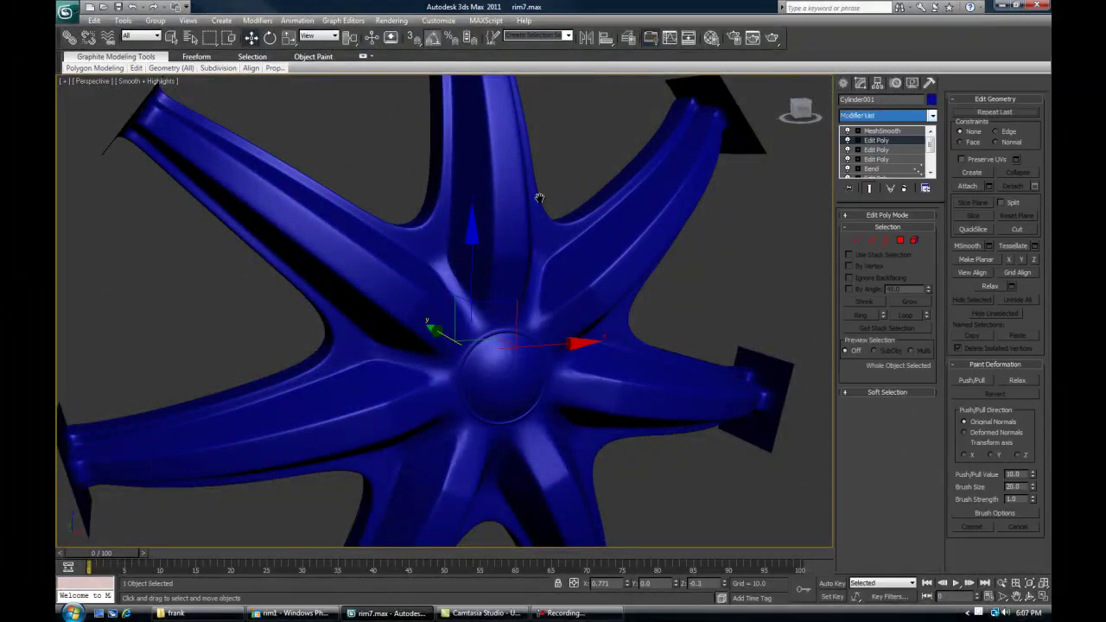
# Maximize the shaded front view with edged faces, activate edge selection in the new Edit Poly and turn off MeshSmooth
pyautogui.moveTo(539, 189); pyautogui.dragTo(576, 208, button='middle')
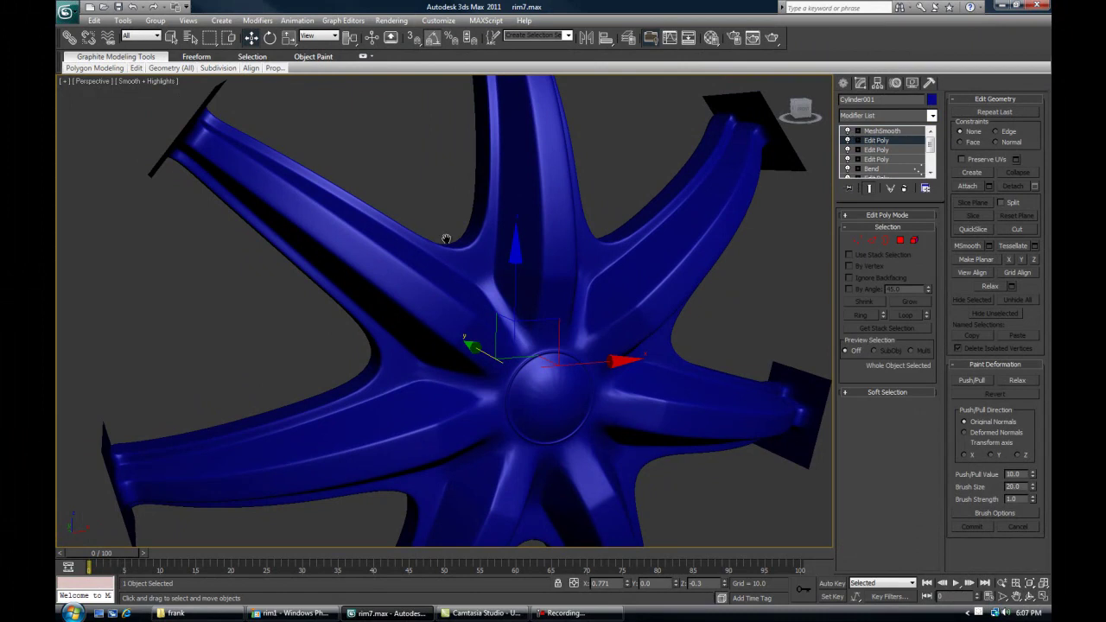
pyautogui.moveTo(448, 243); pyautogui.dragTo(448, 283, button='middle')
pyautogui.scroll(5, 445, 275)
pyautogui.press('F4')
pyautogui.scroll(3, 503, 280)
pyautogui.hotkey('alt', 'w')
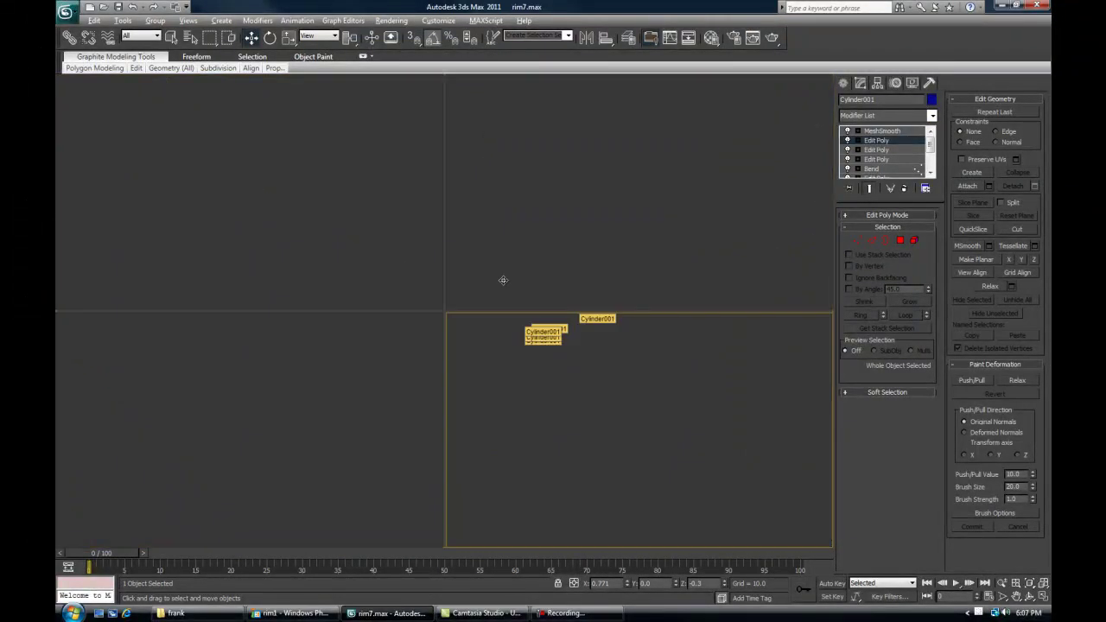
pyautogui.click(572, 232)
pyautogui.hotkey('alt', 'w')
pyautogui.press('F3')
pyautogui.moveTo(339, 300); pyautogui.dragTo(425, 242, button='middle')
pyautogui.click(871, 239)
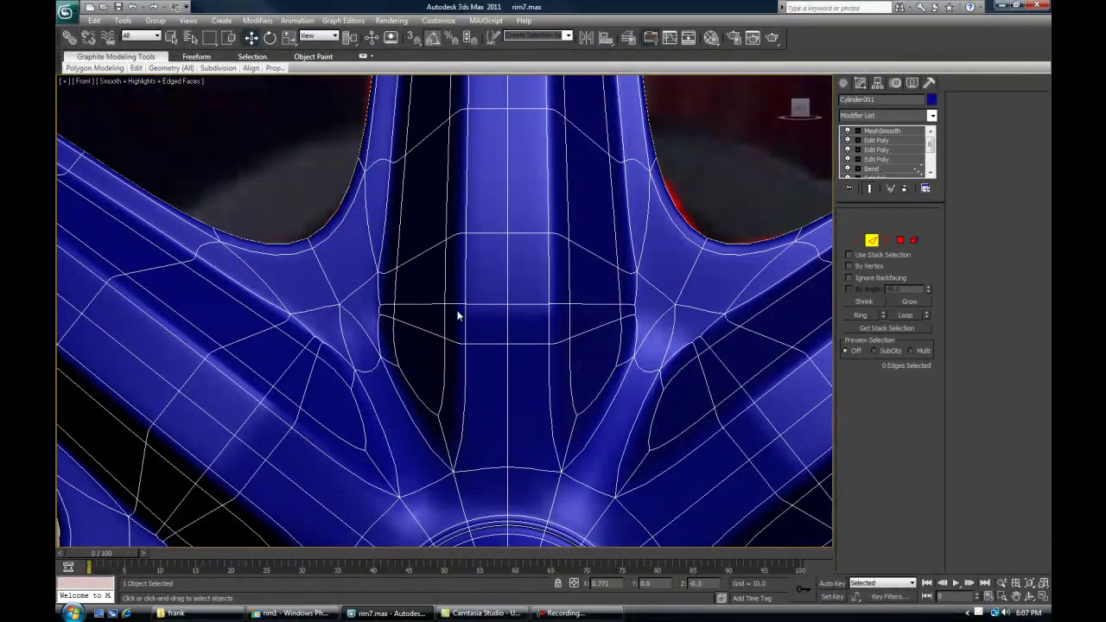
pyautogui.moveTo(411, 298); pyautogui.dragTo(455, 308, button='middle')
pyautogui.click(848, 131)
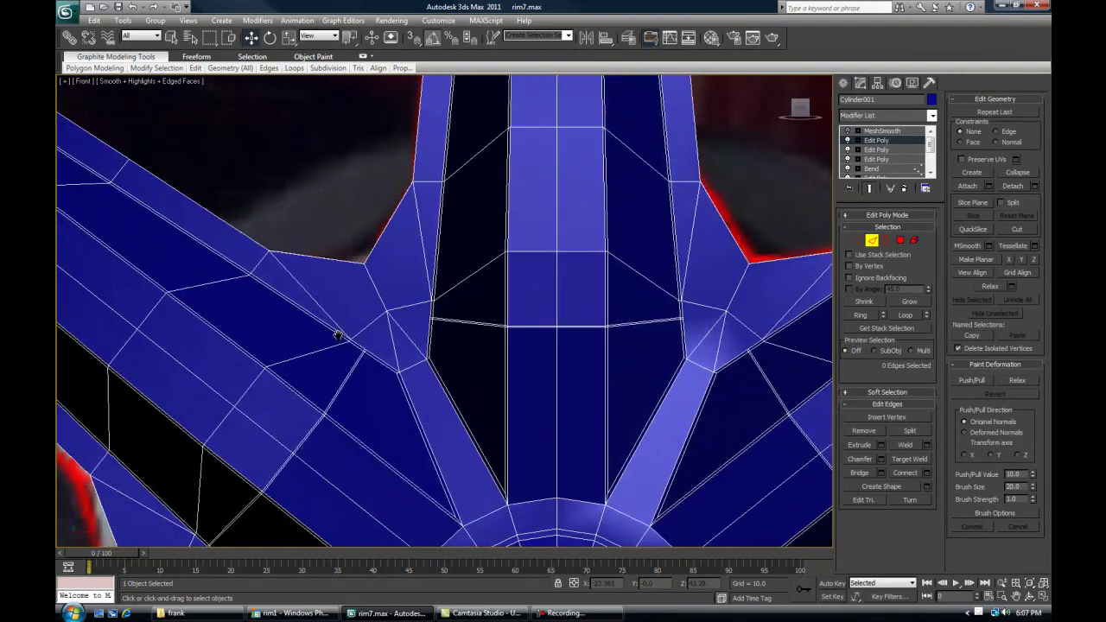
# Select the edges crossing the upper spoke and its two neighbouring webs, just outside the chamfered loop, extending them with Loop
pyautogui.scroll(4, 415, 312)
pyautogui.click(416, 311)
pyautogui.keyDown('ctrl'); pyautogui.click(571, 223); pyautogui.keyUp('ctrl')
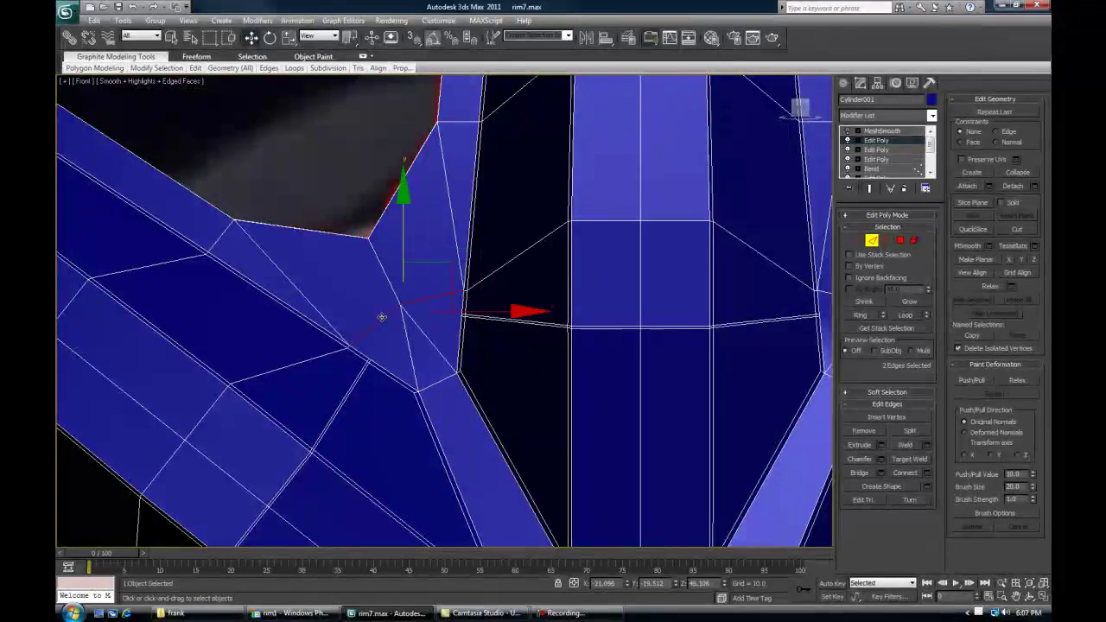
pyautogui.click(910, 315)
pyautogui.press('z')
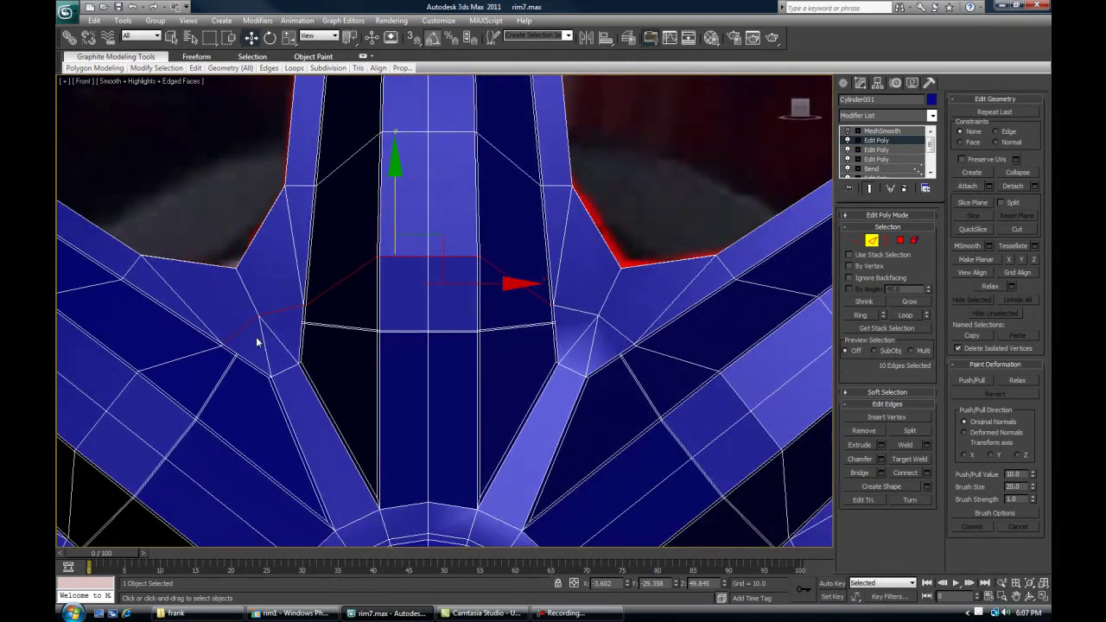
pyautogui.keyDown('ctrl'); pyautogui.click(580, 311); pyautogui.keyUp('ctrl')
pyautogui.keyDown('ctrl'); pyautogui.click(619, 331); pyautogui.keyUp('ctrl')
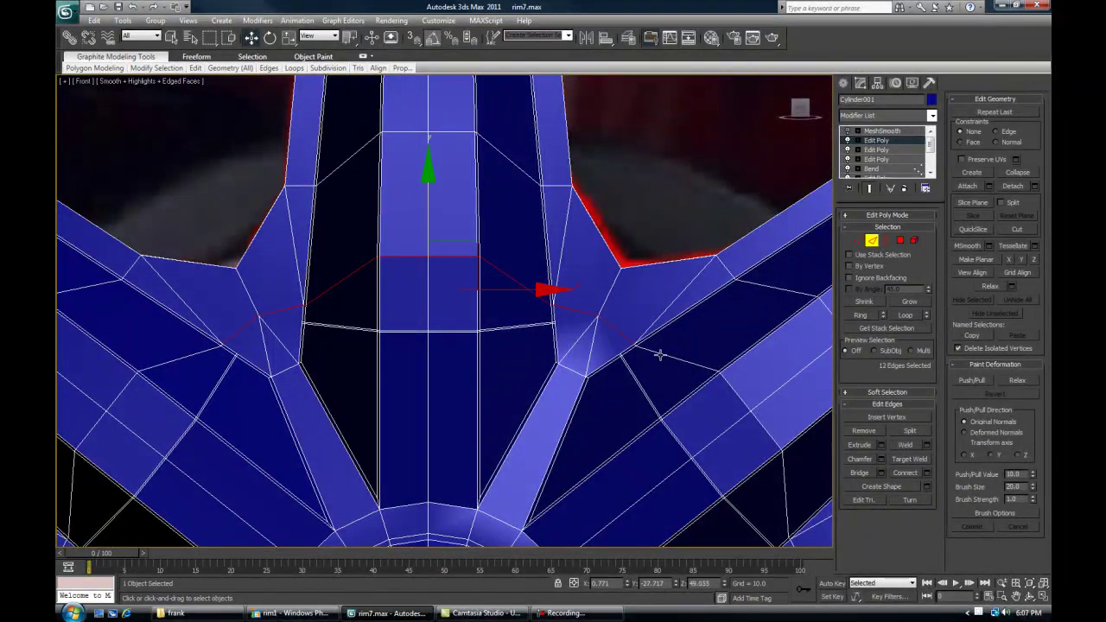
# Add the matching edges on the webs between the right-hand spokes to the selection and extend them with Loop
pyautogui.moveTo(686, 416); pyautogui.dragTo(449, 185, button='middle')
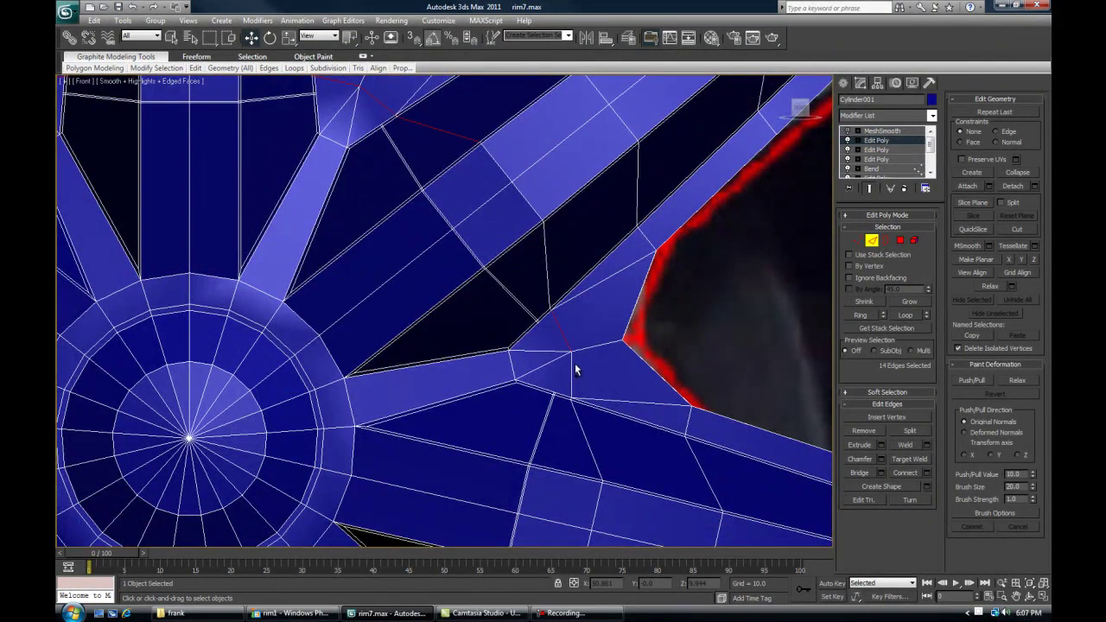
pyautogui.moveTo(572, 456); pyautogui.dragTo(506, 291, button='middle')
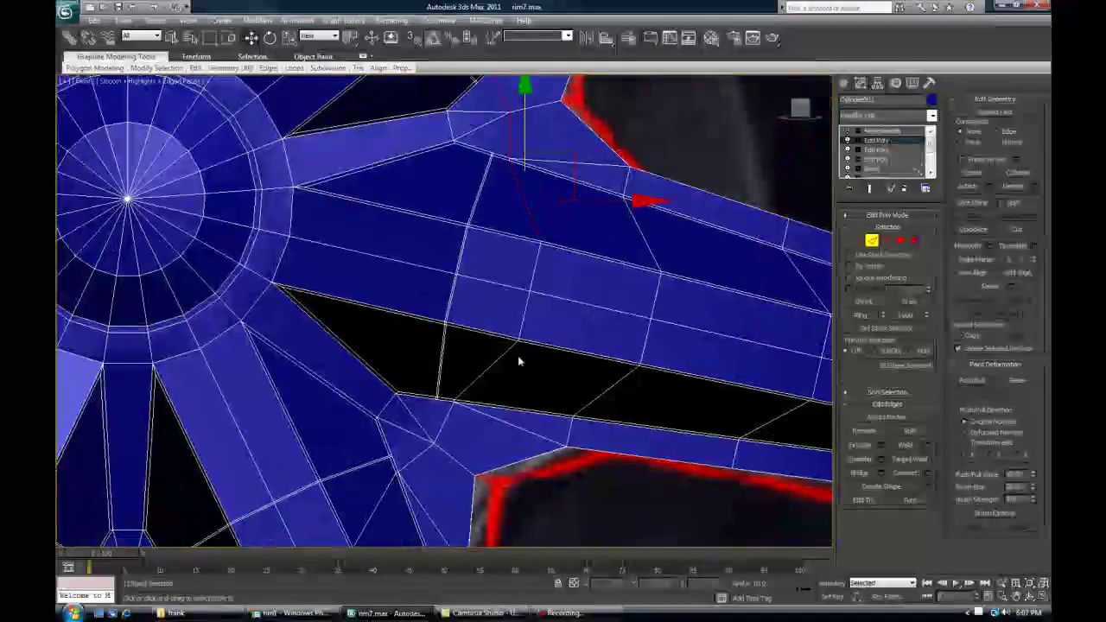
pyautogui.keyDown('ctrl'); pyautogui.click(451, 422); pyautogui.keyUp('ctrl')
pyautogui.keyDown('ctrl'); pyautogui.click(416, 458); pyautogui.keyUp('ctrl')
pyautogui.click(900, 318)
pyautogui.moveTo(366, 535); pyautogui.dragTo(512, 304, button='middle')
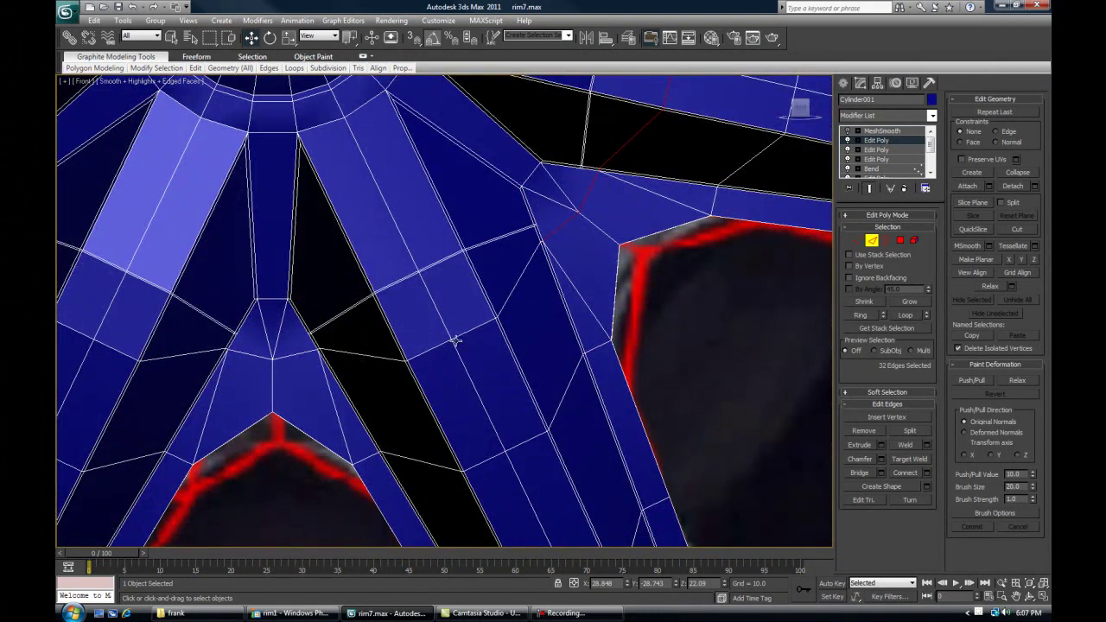
# Add the matching edges on the lower and left-hand webs and complete the selection as a ring around the hub with Loop
pyautogui.keyDown('ctrl'); pyautogui.click(255, 356); pyautogui.keyUp('ctrl')
pyautogui.moveTo(192, 328); pyautogui.dragTo(500, 348, button='middle')
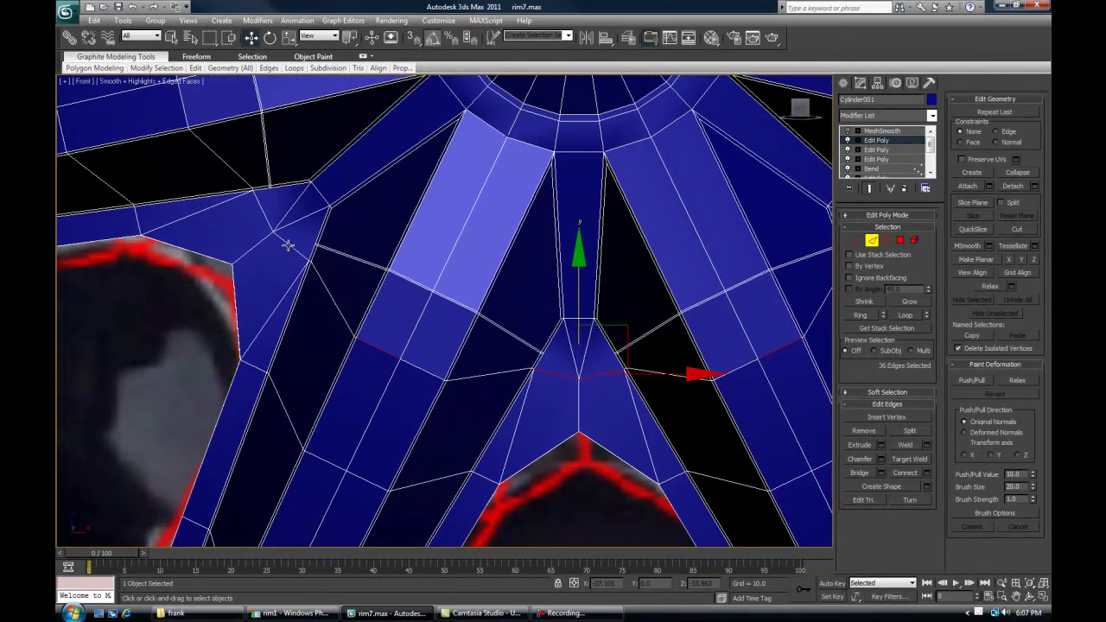
pyautogui.keyDown('ctrl'); pyautogui.click(267, 219); pyautogui.keyUp('ctrl')
pyautogui.moveTo(309, 174); pyautogui.dragTo(393, 539, button='middle')
pyautogui.keyDown('ctrl'); pyautogui.click(288, 250); pyautogui.keyUp('ctrl')
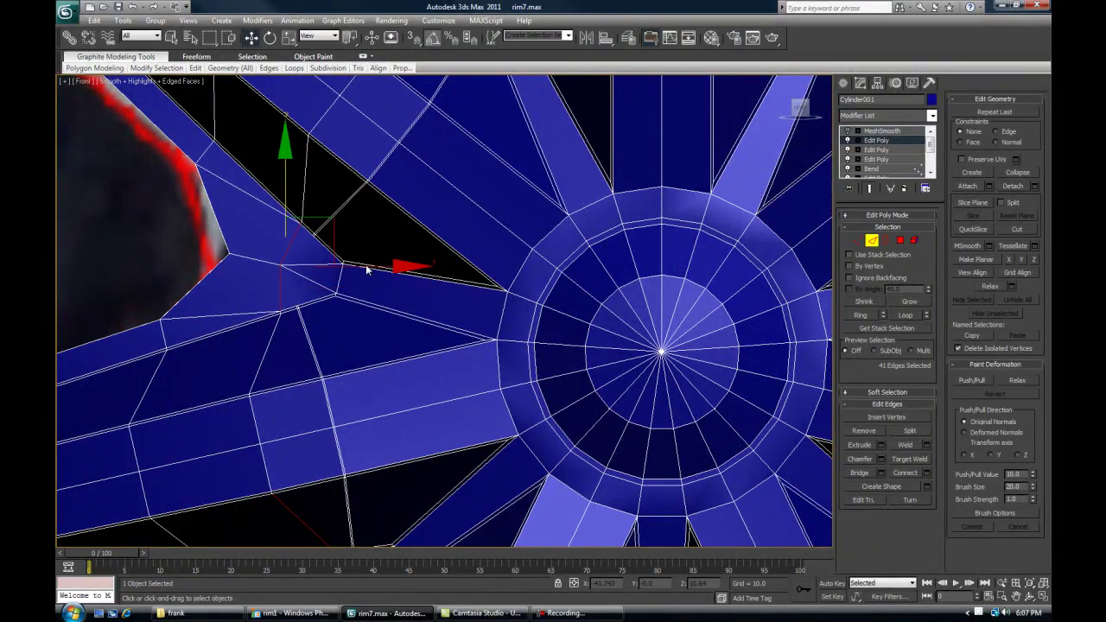
pyautogui.moveTo(444, 242); pyautogui.dragTo(368, 441, button='middle')
pyautogui.scroll(-2, 366, 431)
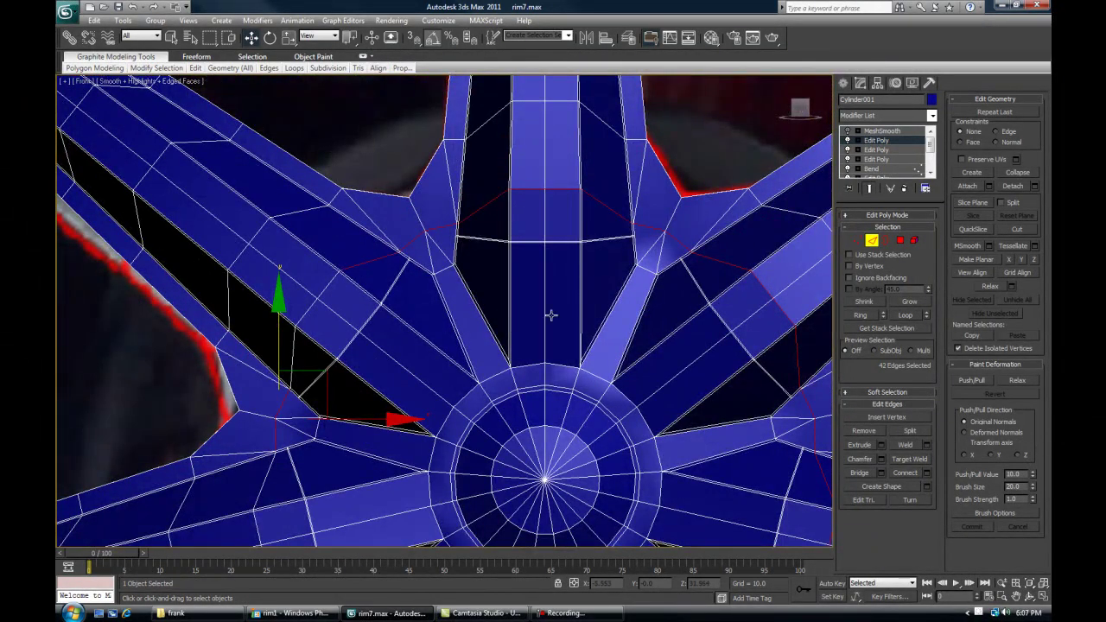
pyautogui.click(903, 316)
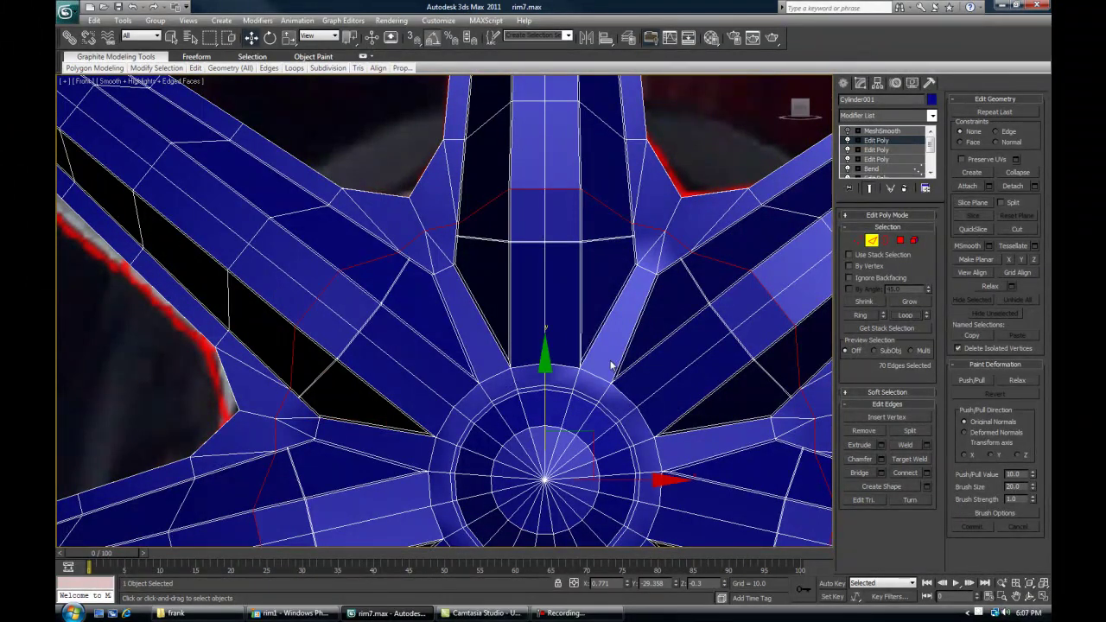
# Return to the perspective view with smoothing shown and extrude the selected ring of edges with a height of -2.0
pyautogui.moveTo(615, 365); pyautogui.dragTo(530, 254, button='middle')
pyautogui.scroll(-2, 530, 254)
pyautogui.press('F4')
pyautogui.moveTo(552, 294); pyautogui.dragTo(456, 262, button='middle')
pyautogui.scroll(-2, 538, 241)
pyautogui.press('p')
pyautogui.press('z')
pyautogui.press('F4')
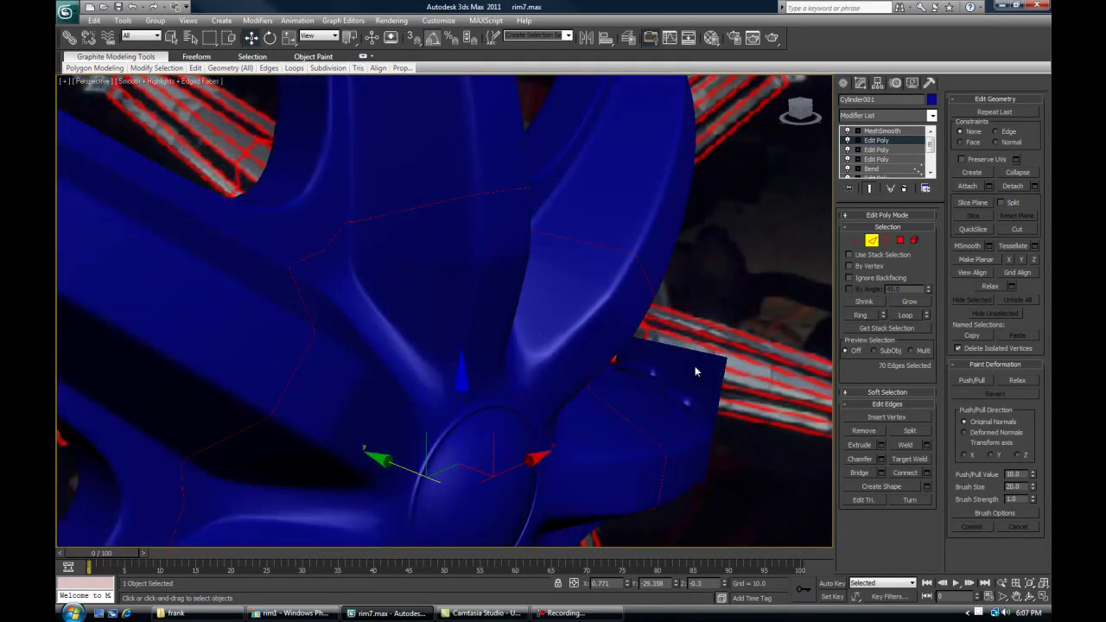
pyautogui.click(880, 444)
pyautogui.press('F4')
pyautogui.keyDown('alt'); pyautogui.moveTo(439, 321); pyautogui.dragTo(446, 276, button='middle'); pyautogui.keyUp('alt')
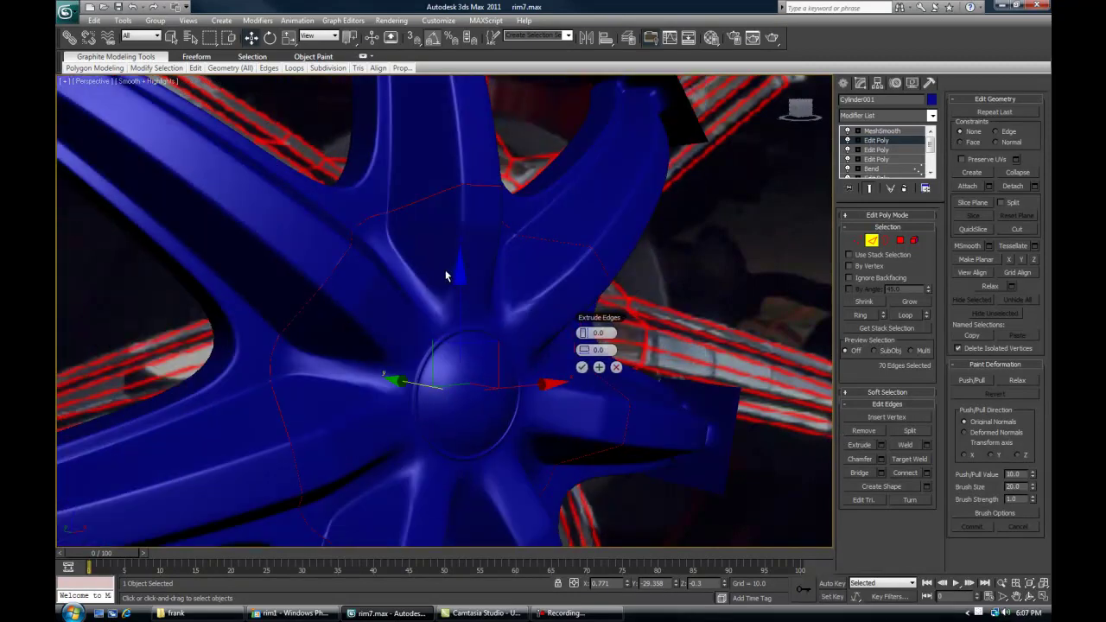
pyautogui.moveTo(578, 333); pyautogui.dragTo(578, 337)
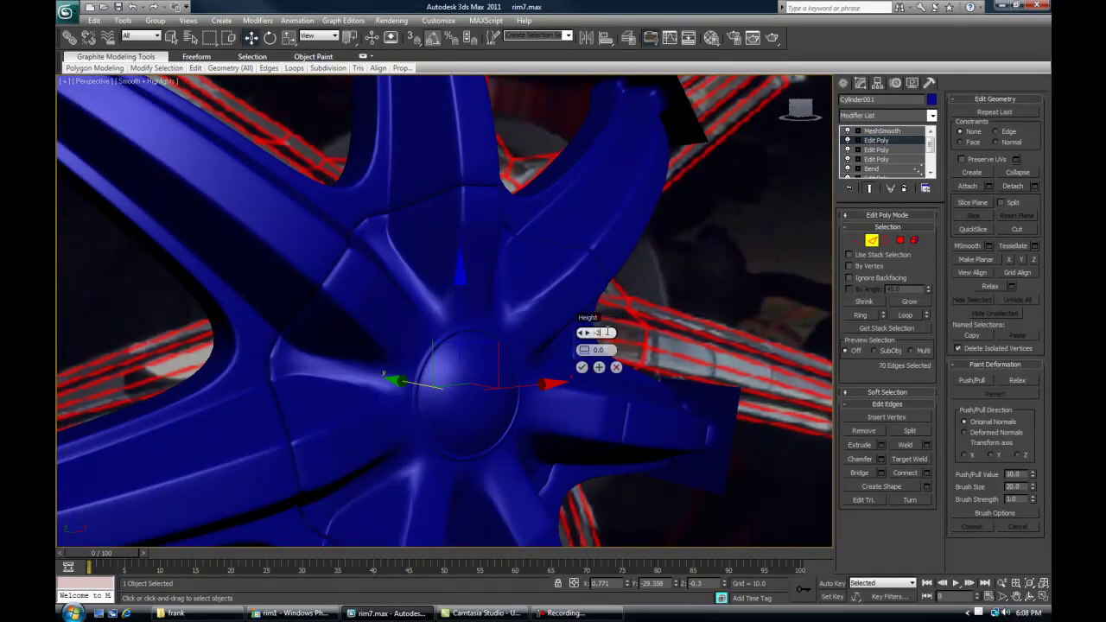
# Set the edge extrusion's width to 0.1, check the groove with and without smoothing, and accept it
pyautogui.moveTo(286, 335); pyautogui.dragTo(282, 303, button='middle')
pyautogui.keyDown('alt'); pyautogui.moveTo(370, 353); pyautogui.dragTo(502, 188, button='middle'); pyautogui.keyUp('alt')
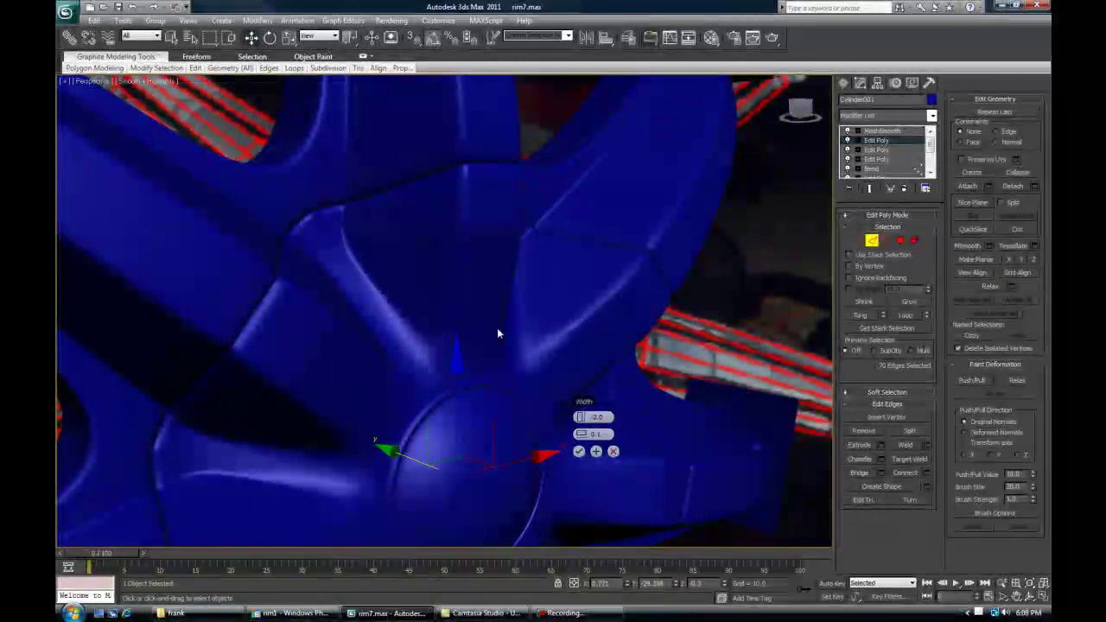
pyautogui.scroll(10, 493, 316)
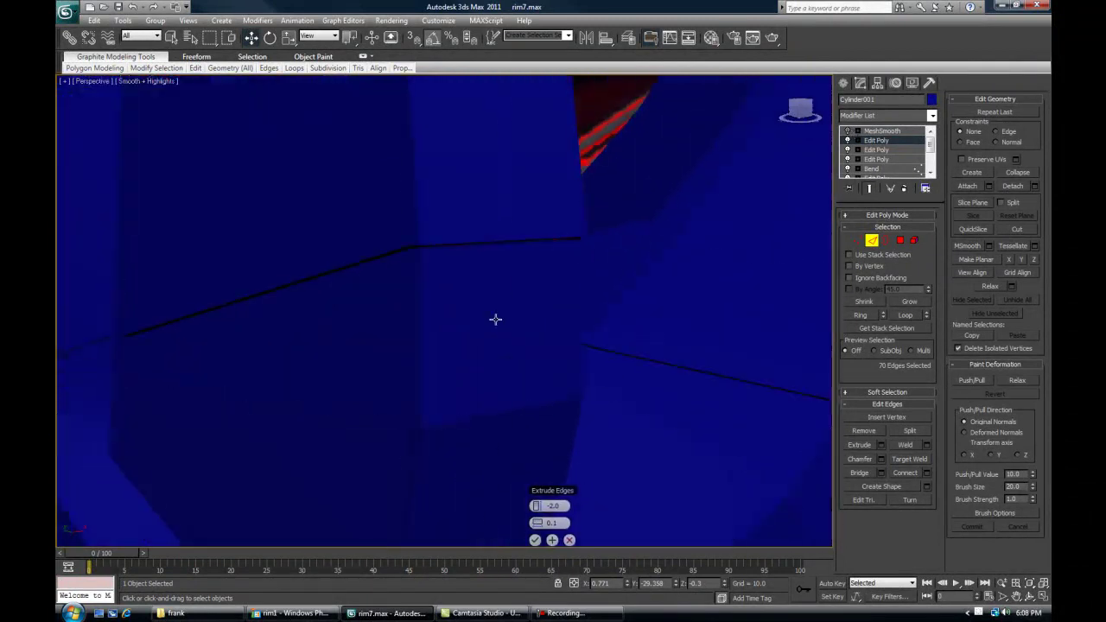
pyautogui.press('F4')
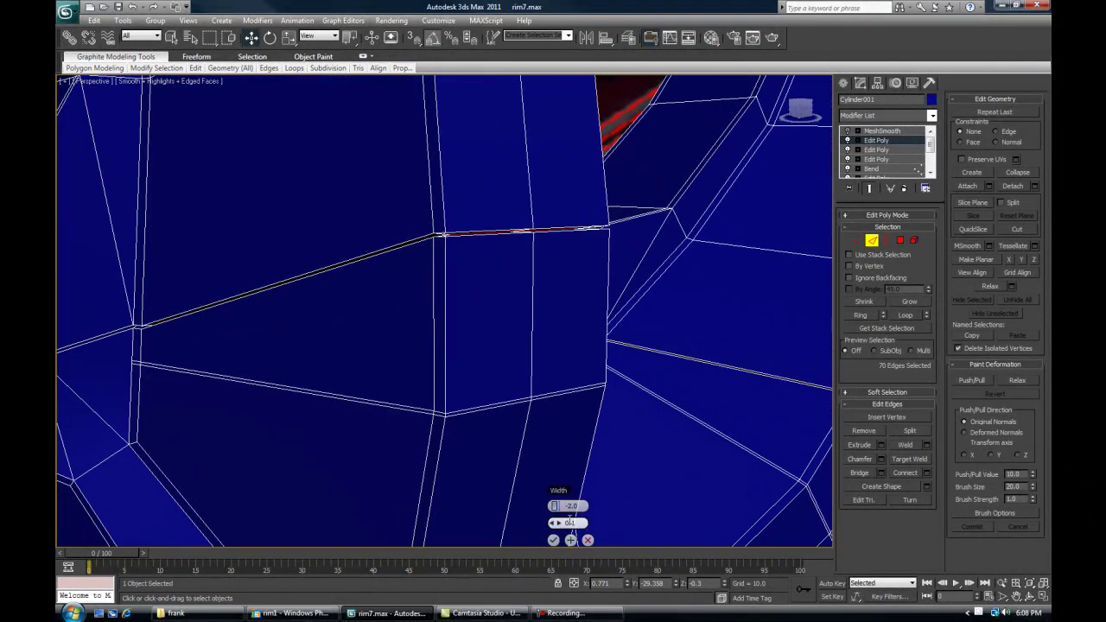
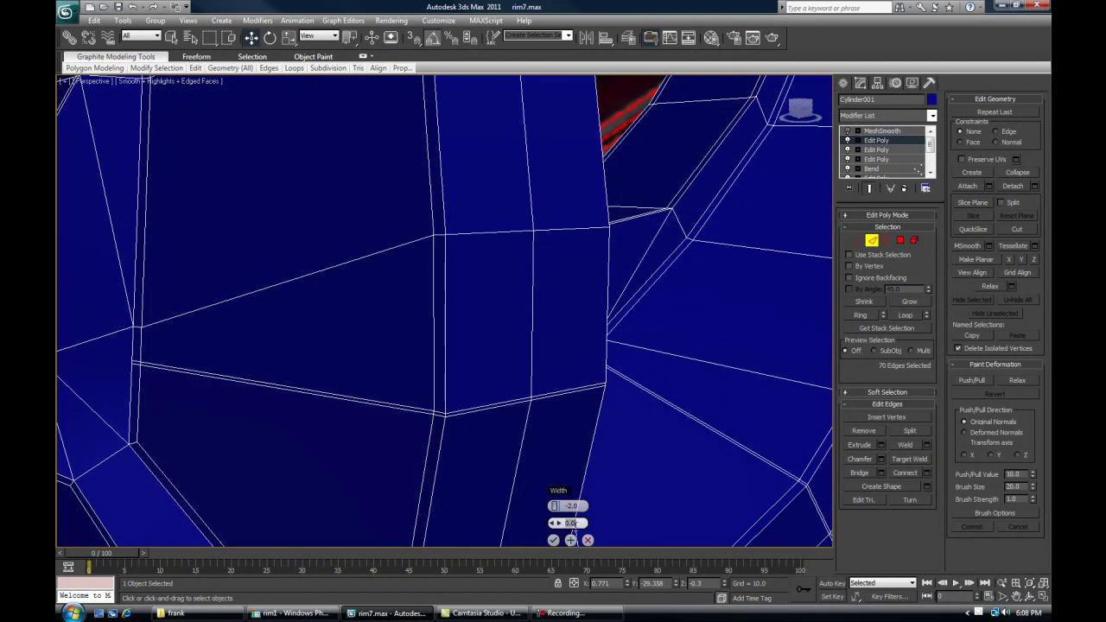
pyautogui.press('Return')
pyautogui.moveTo(395, 228); pyautogui.dragTo(403, 279, button='middle')
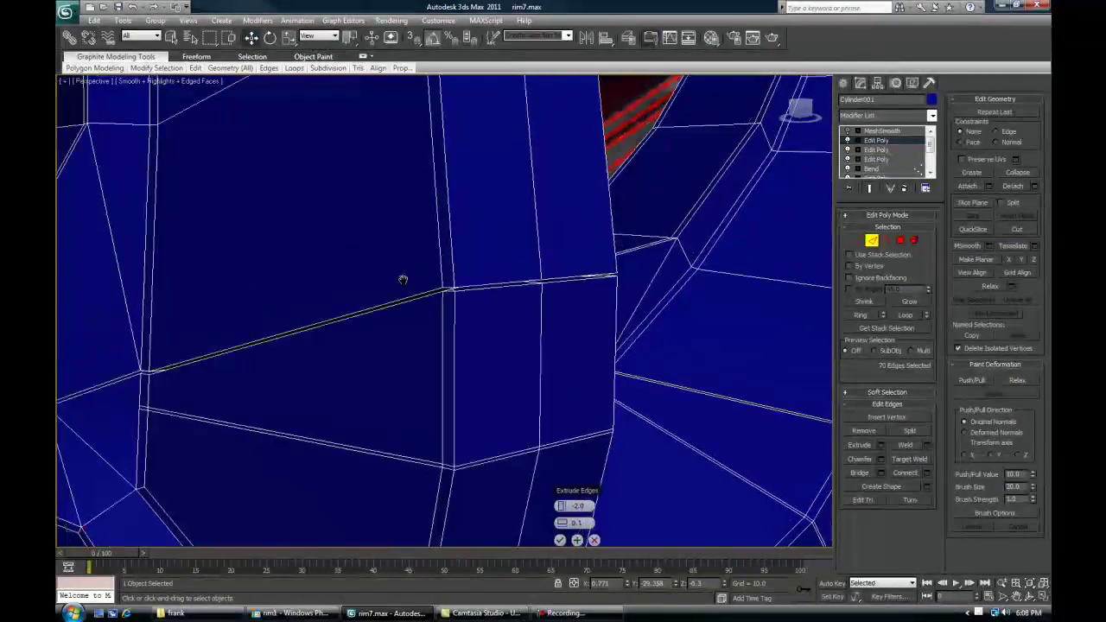
pyautogui.scroll(-3, 403, 279)
pyautogui.scroll(-4, 537, 281)
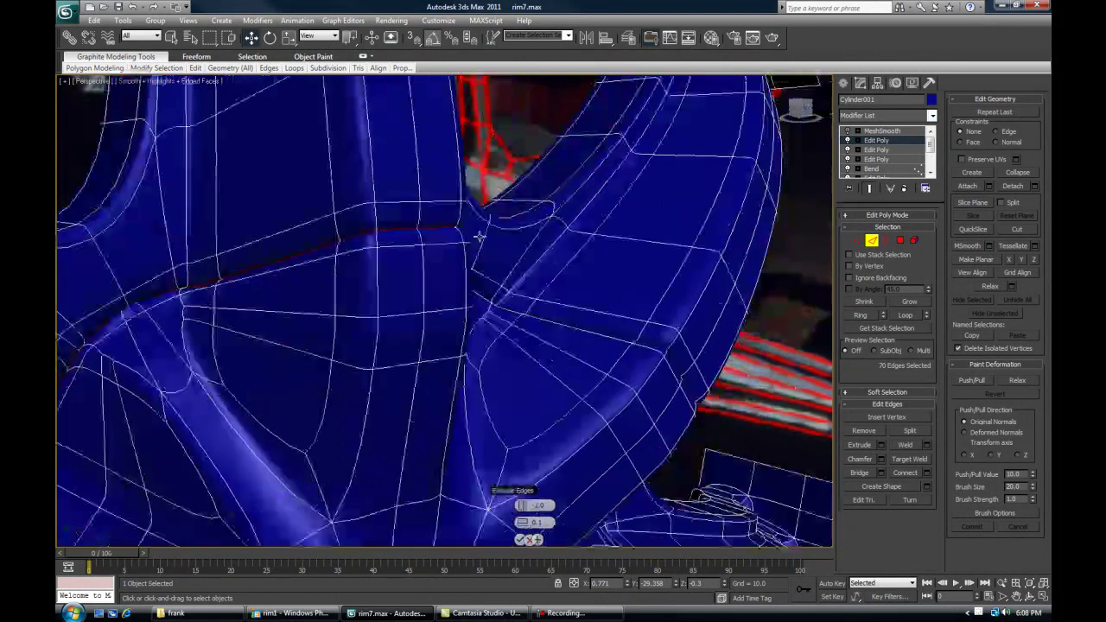
pyautogui.click(523, 541)
# Turn off MeshSmooth, display the perspective view in wireframe and examine the extruded groove around the hub
pyautogui.keyDown('alt'); pyautogui.moveTo(612, 341); pyautogui.dragTo(747, 214, button='middle'); pyautogui.keyUp('alt')
pyautogui.click(847, 130)
pyautogui.keyDown('alt'); pyautogui.moveTo(497, 288); pyautogui.dragTo(519, 293, button='middle'); pyautogui.keyUp('alt')
pyautogui.moveTo(668, 311)
pyautogui.keyDown('alt'); pyautogui.mouseDown(button='middle')
pyautogui.moveTo(323, 348)
pyautogui.moveTo(348, 371)
pyautogui.moveTo(416, 361)
pyautogui.moveTo(412, 343)
pyautogui.moveTo(377, 393)
pyautogui.moveTo(423, 411)
pyautogui.mouseUp(button='middle'); pyautogui.keyUp('alt')
pyautogui.scroll(10, 414, 344)
pyautogui.press('f')
pyautogui.hotkey('alt', 'w')
pyautogui.moveTo(637, 432); pyautogui.dragTo(436, 376, button='middle')
pyautogui.hotkey('alt', 'w')
pyautogui.scroll(-4, 576, 390)
pyautogui.press('F3')
pyautogui.keyDown('alt'); pyautogui.moveTo(683, 318); pyautogui.dragTo(732, 282, button='middle'); pyautogui.keyUp('alt')
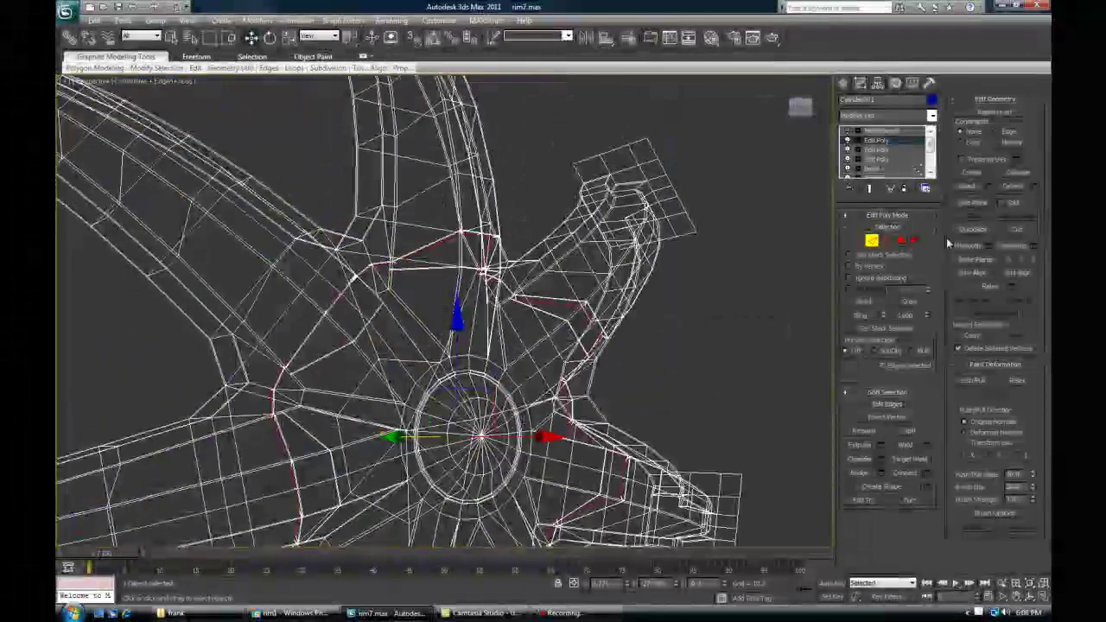
pyautogui.keyDown('alt'); pyautogui.moveTo(593, 333); pyautogui.dragTo(673, 310, button='middle'); pyautogui.keyUp('alt')
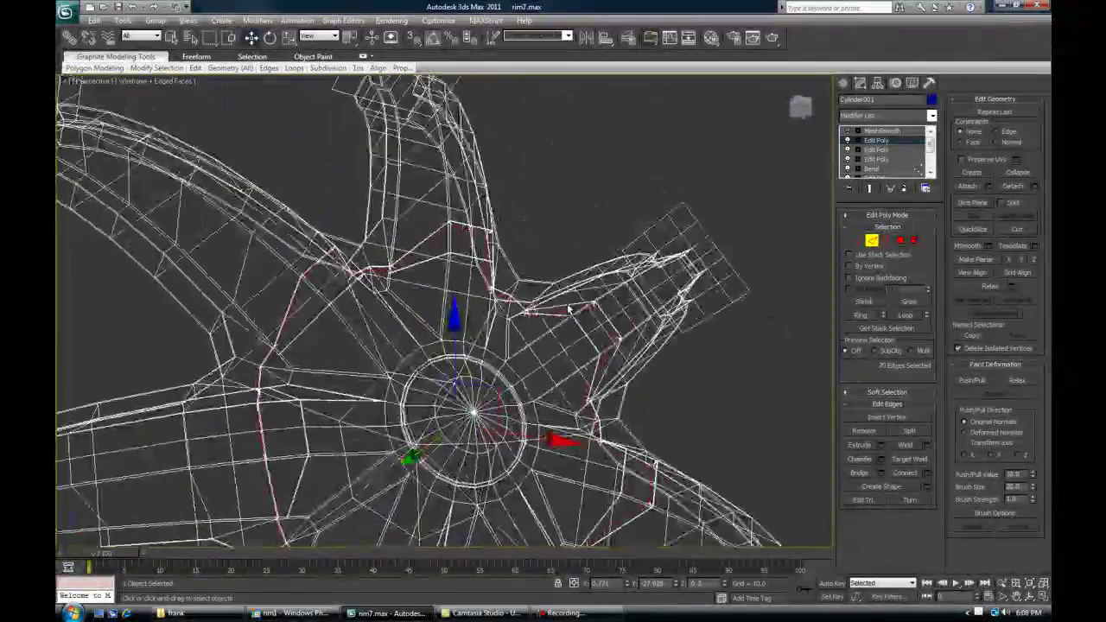
# Grow the groove's edge selection twice, convert it to a vertex selection, and display the perspective view shaded
pyautogui.click(911, 300)
pyautogui.click(910, 300)
pyautogui.keyDown('alt'); pyautogui.moveTo(576, 237); pyautogui.dragTo(558, 291, button='middle'); pyautogui.keyUp('alt')
pyautogui.keyDown('ctrl'); pyautogui.click(870, 241); pyautogui.keyUp('ctrl')
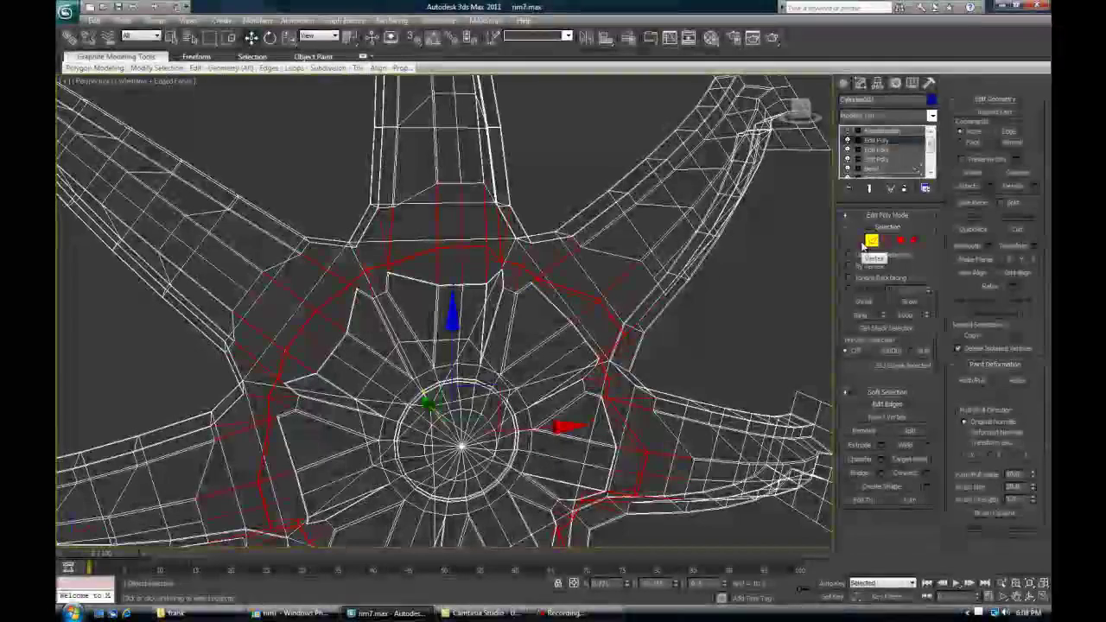
pyautogui.scroll(5, 406, 321)
pyautogui.press('F3')
pyautogui.keyDown('alt'); pyautogui.moveTo(406, 322); pyautogui.dragTo(532, 276, button='middle'); pyautogui.keyUp('alt')
pyautogui.scroll(3, 412, 340)
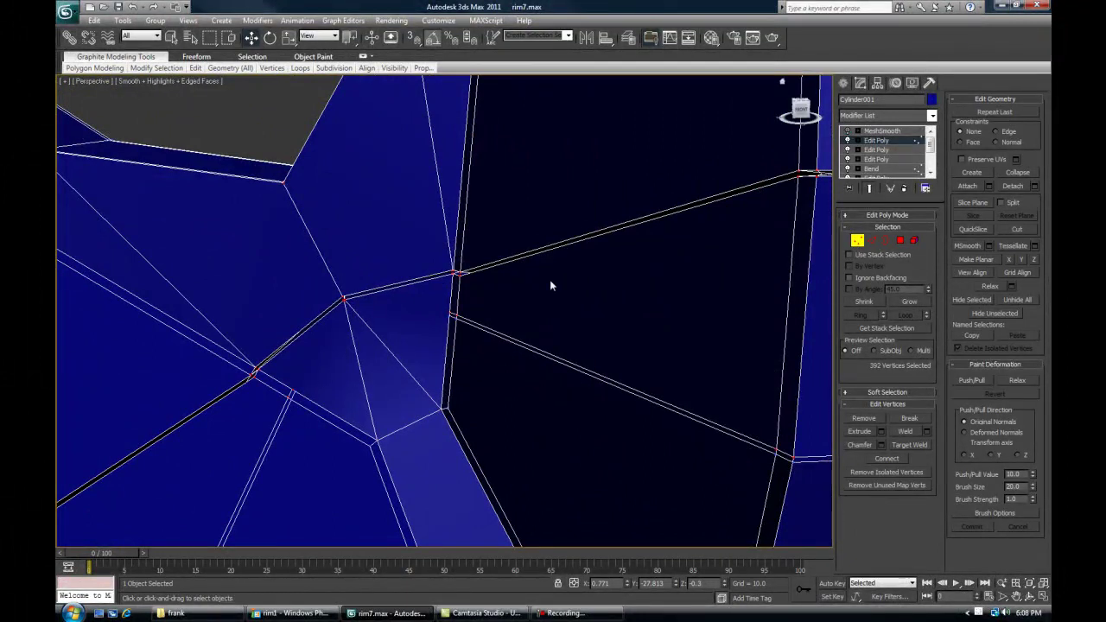
# Compare the groove at a web between two spokes with MeshSmooth on and off, and inspect its corners in wireframe
pyautogui.click(848, 130)
pyautogui.press('F4')
pyautogui.press('F4')
pyautogui.moveTo(337, 332); pyautogui.dragTo(383, 316, button='middle')
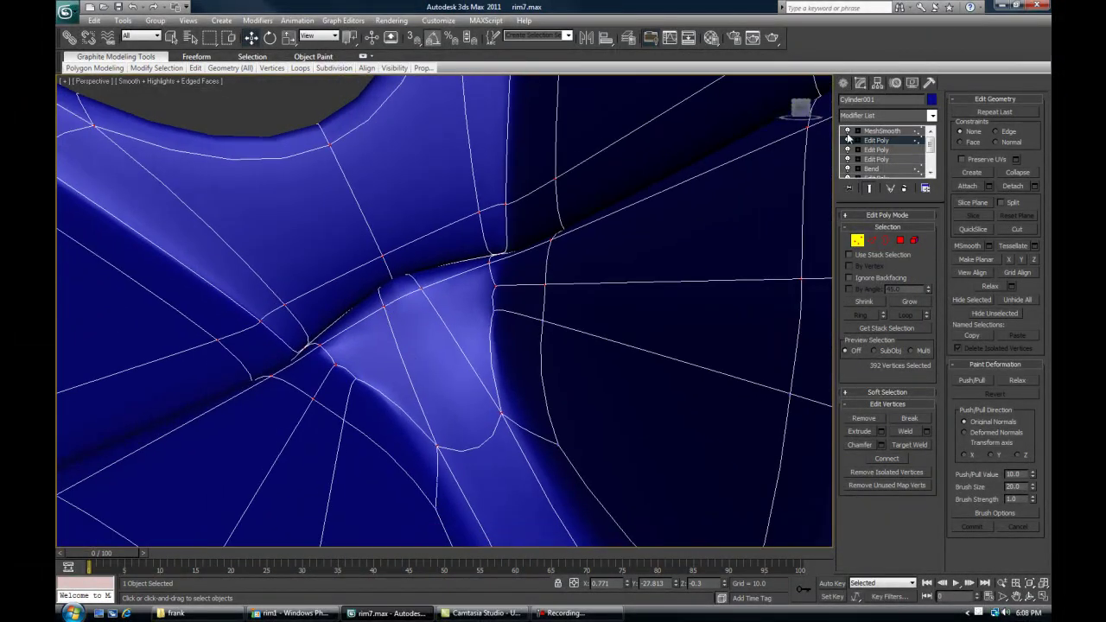
pyautogui.click(847, 131)
pyautogui.scroll(2, 514, 300)
pyautogui.moveTo(501, 274)
pyautogui.mouseDown(button='middle')
pyautogui.moveTo(531, 306)
pyautogui.moveTo(497, 362)
pyautogui.mouseUp(button='middle')
pyautogui.press('F3')
pyautogui.scroll(-5, 520, 314)
pyautogui.scroll(5, 438, 333)
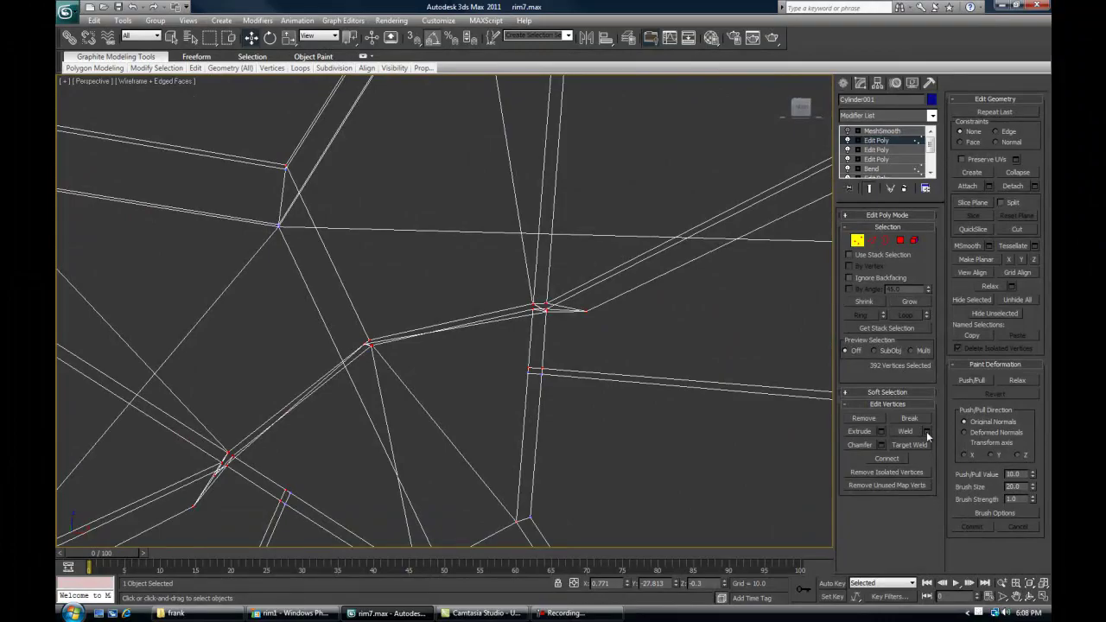
pyautogui.click(926, 432)
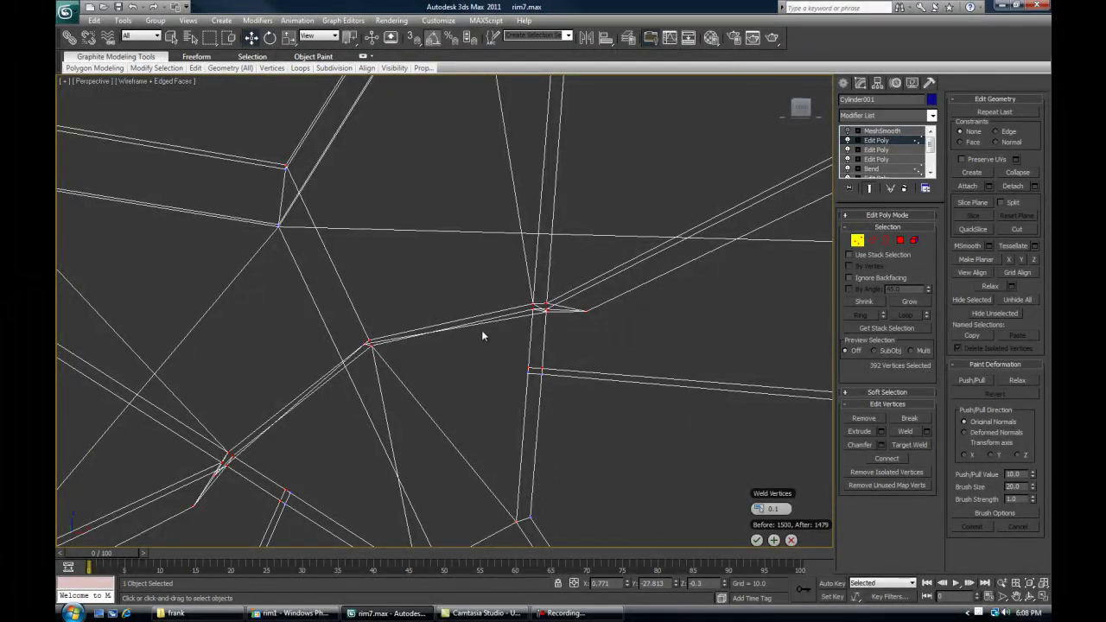
pyautogui.click(791, 540)
pyautogui.press('F3')
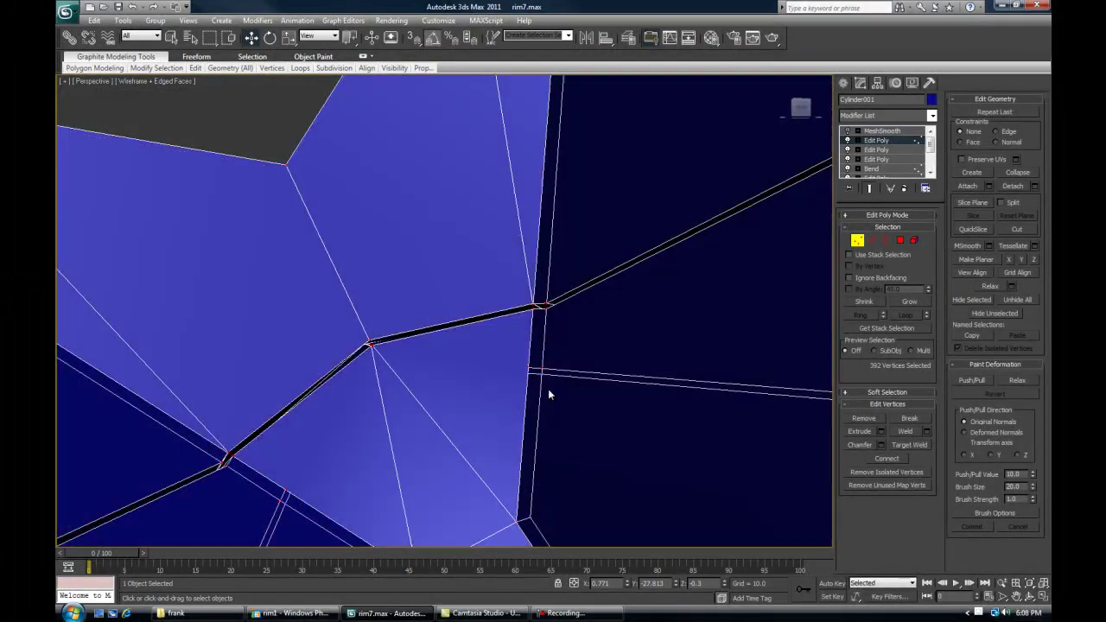
# Weld the selected groove vertices with a threshold of 0.1 and return to shaded display
pyautogui.scroll(5, 537, 377)
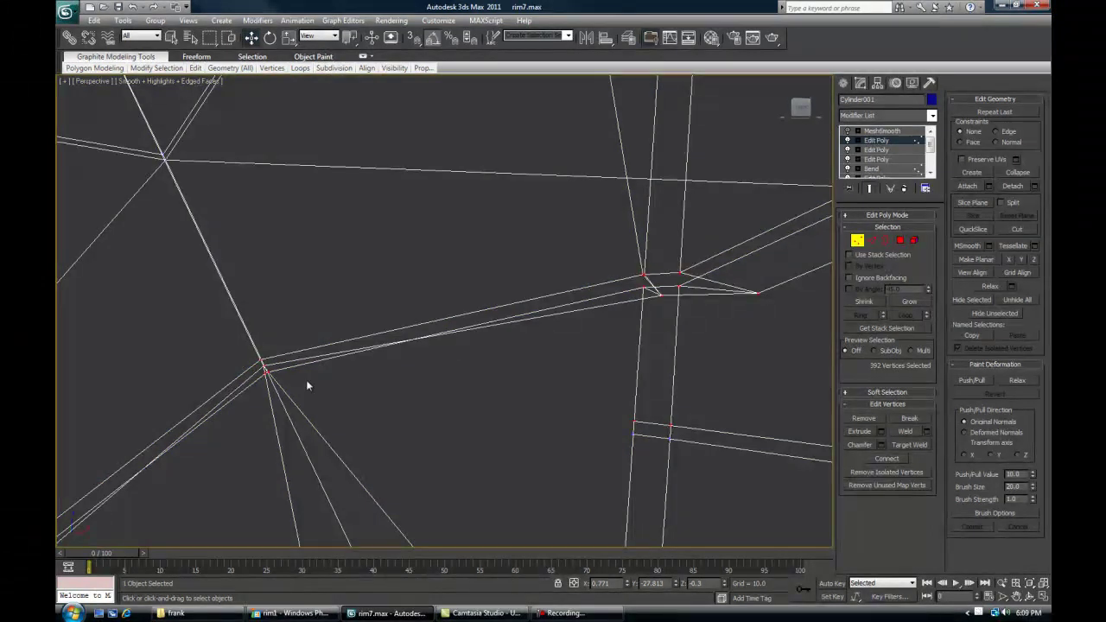
pyautogui.click(928, 430)
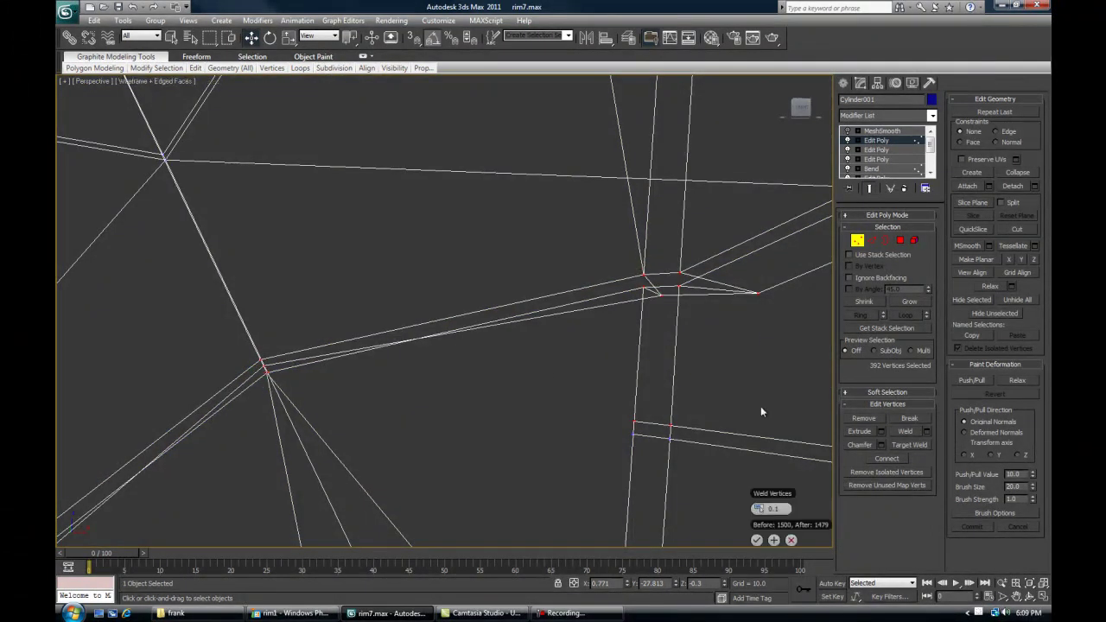
pyautogui.press('F3')
pyautogui.moveTo(296, 365)
pyautogui.mouseDown(button='middle')
pyautogui.moveTo(392, 288)
pyautogui.moveTo(436, 273)
pyautogui.mouseUp(button='middle')
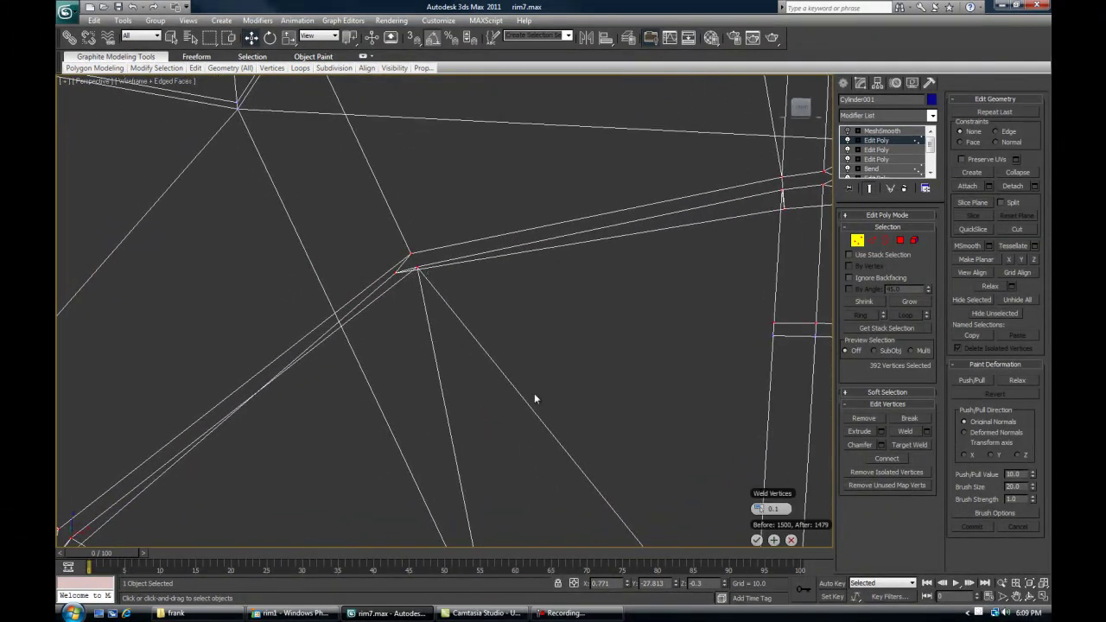
pyautogui.click(757, 539)
pyautogui.scroll(-4, 495, 418)
pyautogui.press('F3')
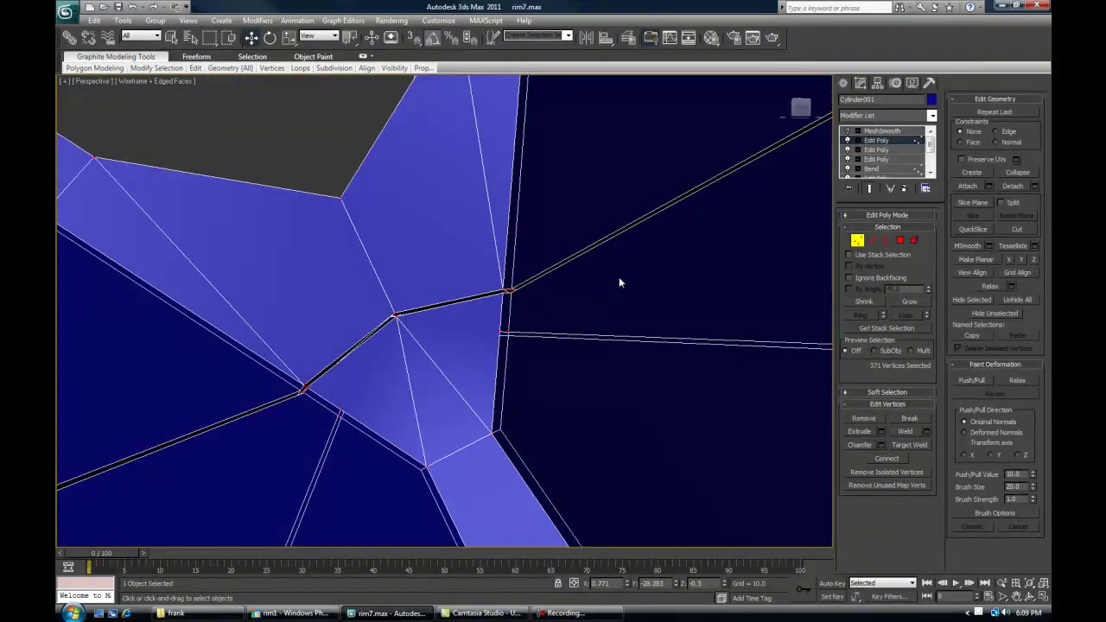
# Turn MeshSmooth on with edges hidden, leave vertex editing, deselect the rim and examine the smoothed groove around the hub
pyautogui.scroll(-4, 676, 239)
pyautogui.press('F4')
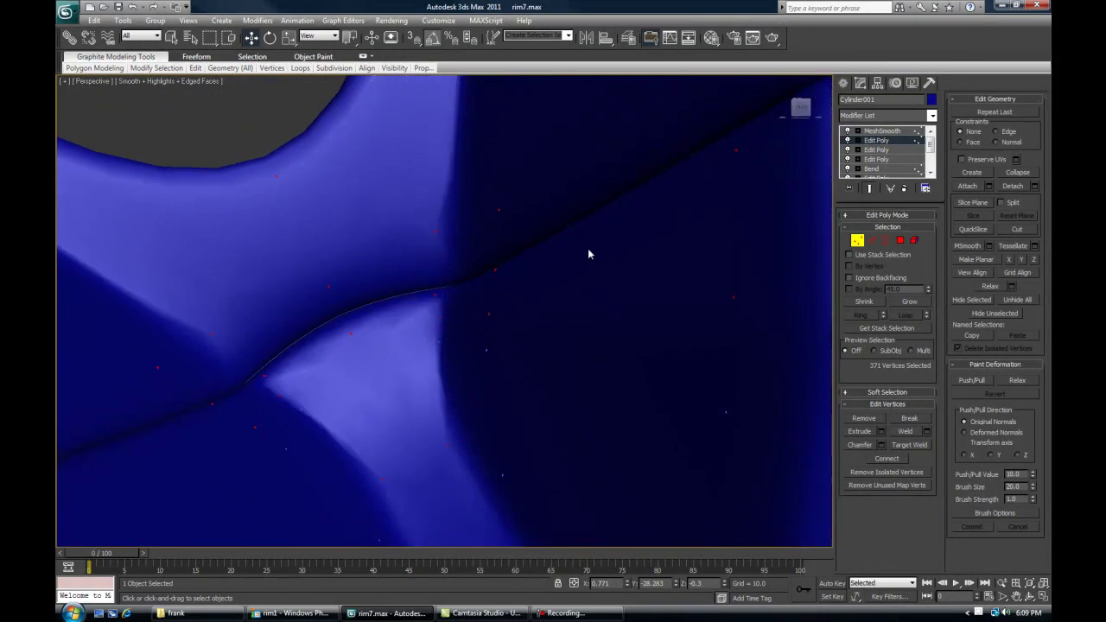
pyautogui.moveTo(496, 311)
pyautogui.keyDown('alt'); pyautogui.mouseDown(button='middle')
pyautogui.moveTo(487, 347)
pyautogui.moveTo(367, 214)
pyautogui.mouseUp(button='middle'); pyautogui.keyUp('alt')
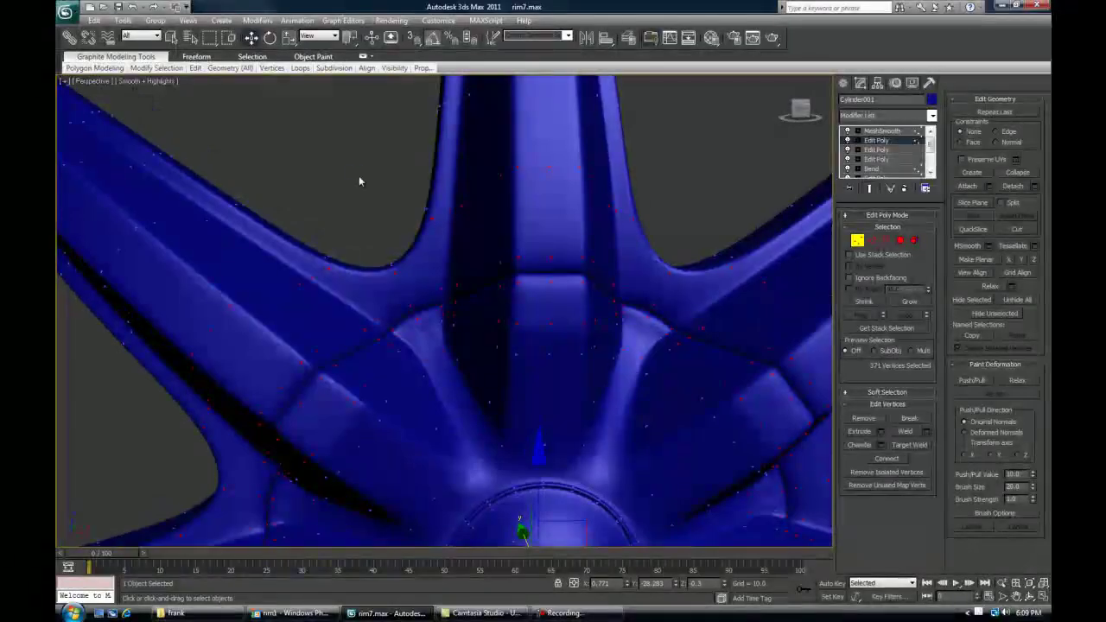
pyautogui.keyDown('alt'); pyautogui.moveTo(437, 276); pyautogui.dragTo(488, 260, button='middle'); pyautogui.keyUp('alt')
pyautogui.click(862, 245)
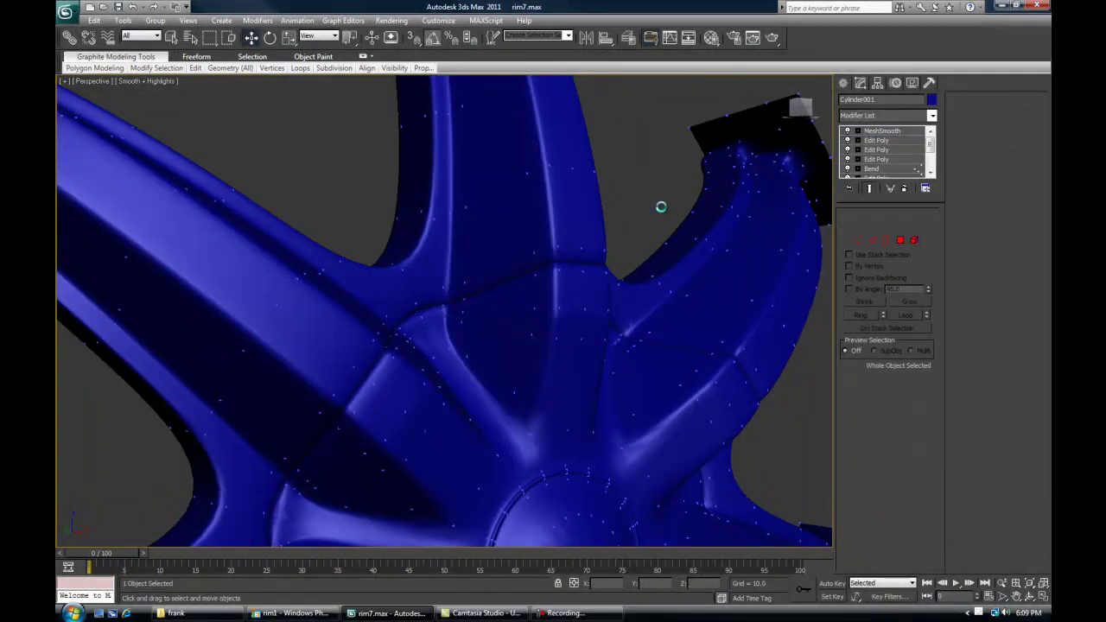
pyautogui.click(689, 234)
pyautogui.keyDown('alt'); pyautogui.moveTo(580, 294); pyautogui.dragTo(558, 356, button='middle'); pyautogui.keyUp('alt')
pyautogui.scroll(-5, 600, 314)
pyautogui.scroll(6, 593, 307)
pyautogui.scroll(2, 533, 332)
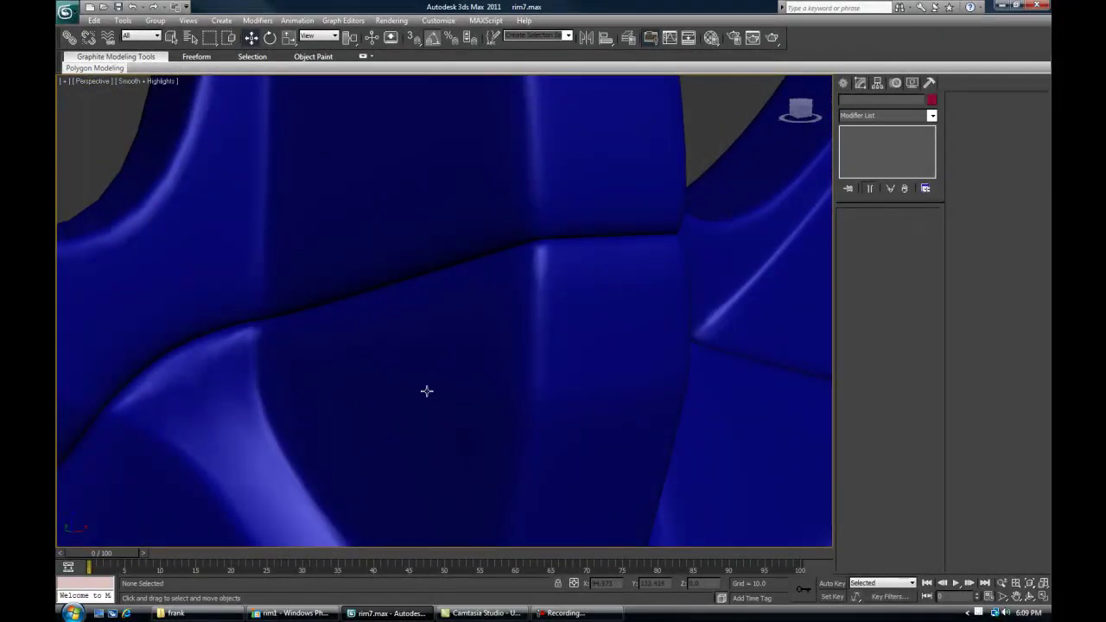
pyautogui.keyDown('alt'); pyautogui.moveTo(402, 393); pyautogui.dragTo(562, 320, button='middle'); pyautogui.keyUp('alt')
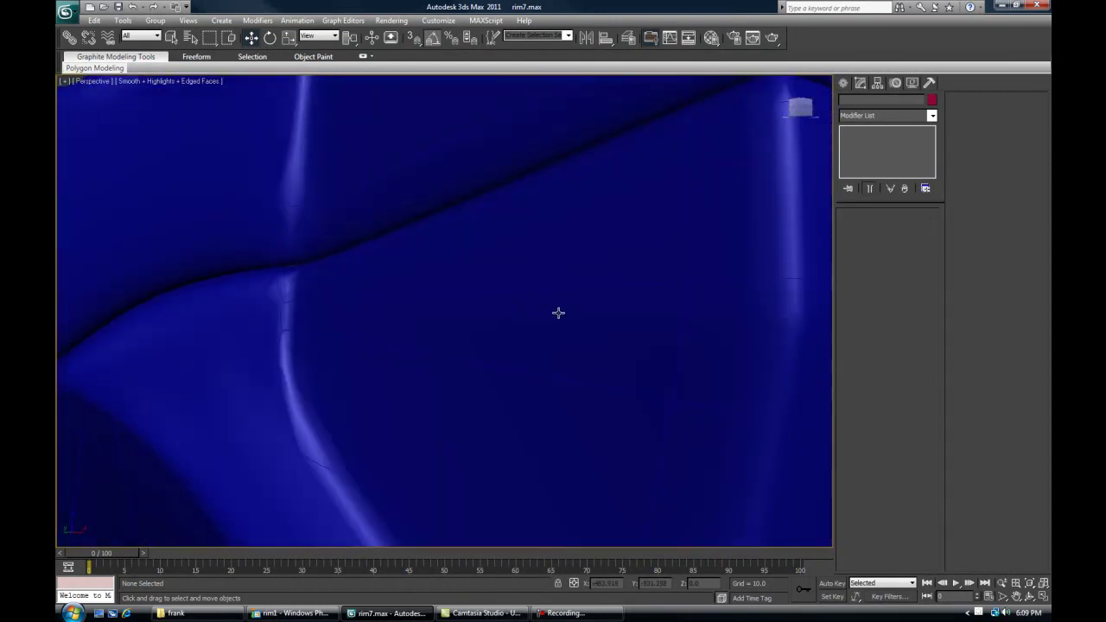
# Reselect the rim with edges shown, turn off MeshSmooth and enter vertex editing in the top Edit Poly modifier
pyautogui.click(574, 319)
pyautogui.press('F4')
pyautogui.click(846, 132)
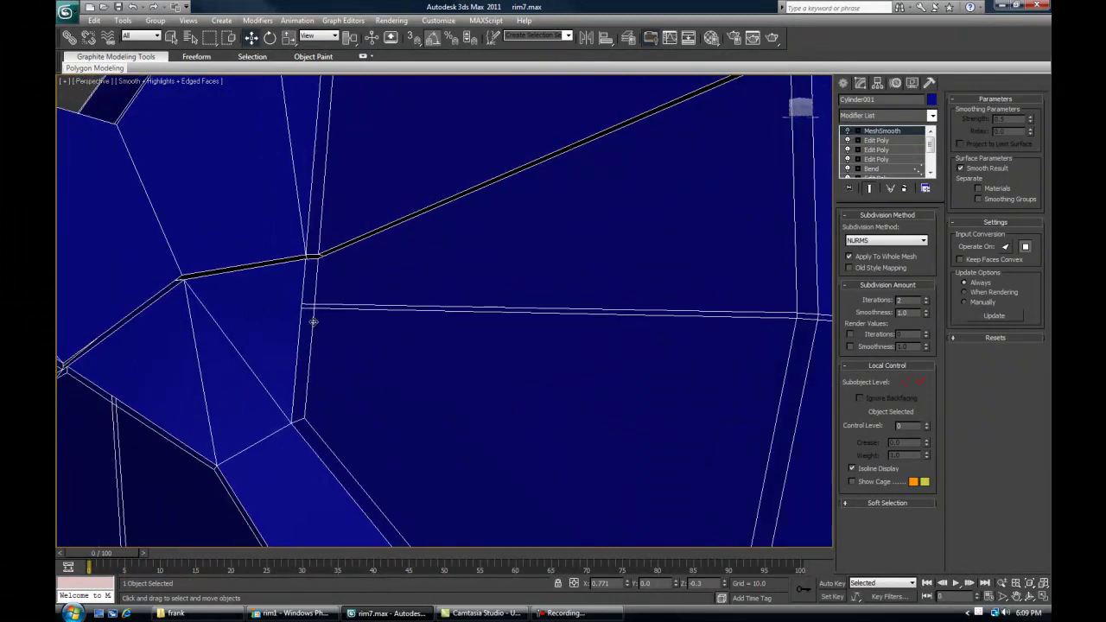
pyautogui.scroll(-6, 403, 296)
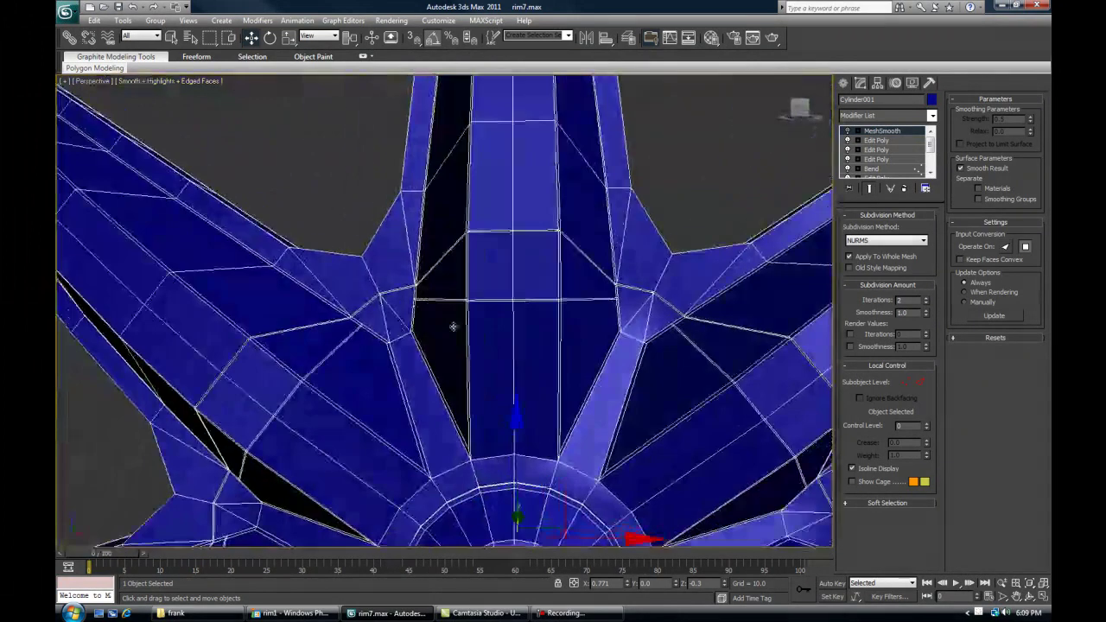
pyautogui.click(876, 140)
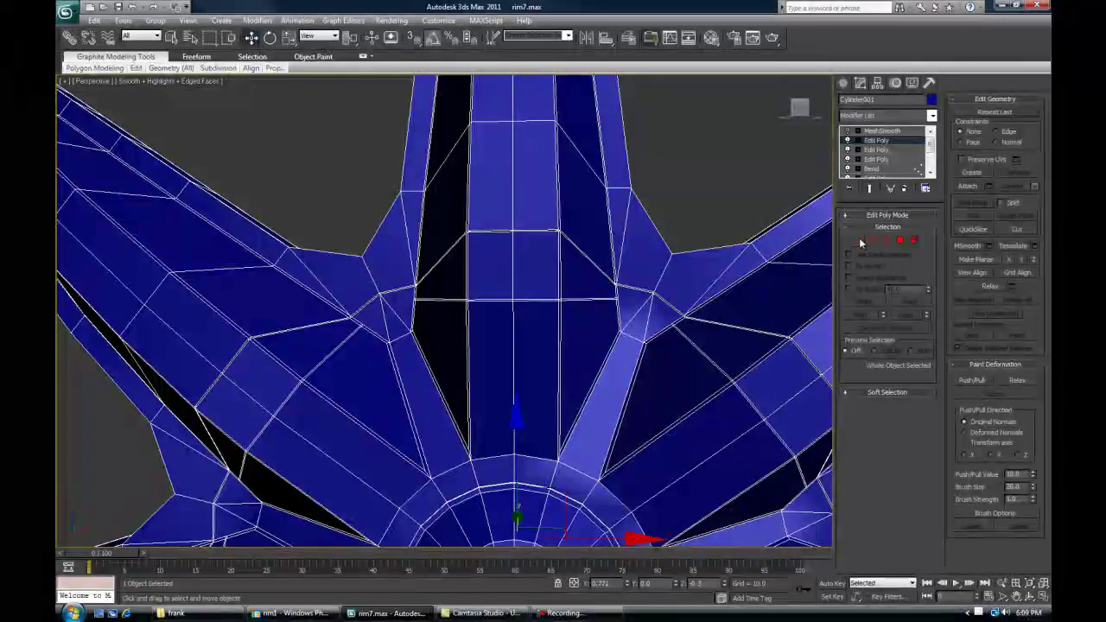
pyautogui.click(856, 240)
# In wireframe front view, select the vertices at both ends of the top spoke's cross edges just inside the groove
pyautogui.scroll(3, 312, 365)
pyautogui.scroll(-2, 312, 365)
pyautogui.press('F3')
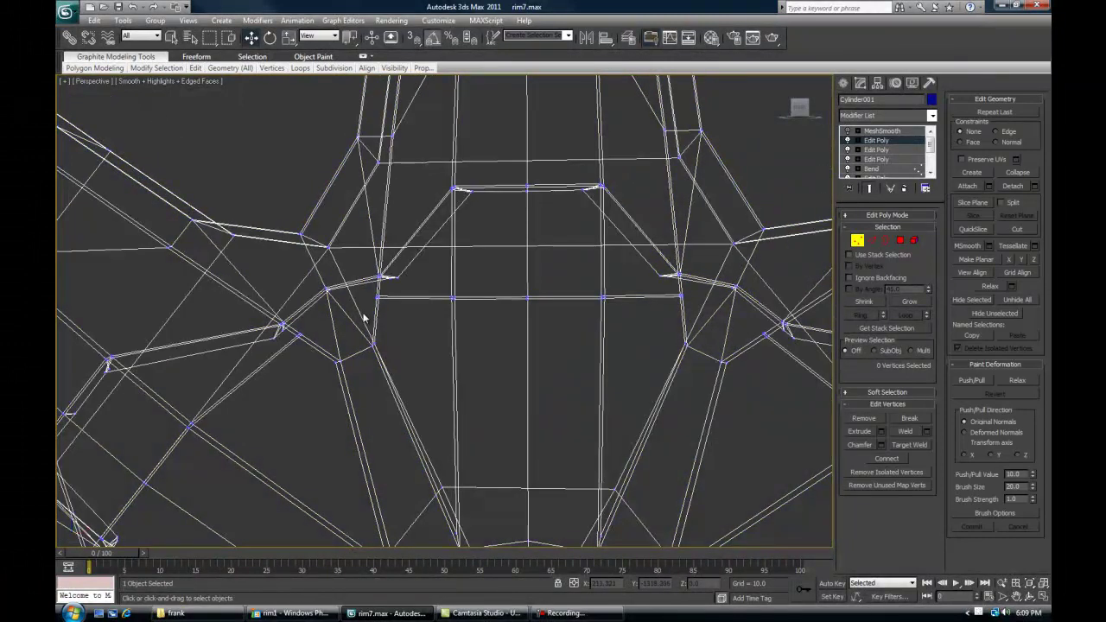
pyautogui.moveTo(389, 317); pyautogui.dragTo(450, 348, button='middle')
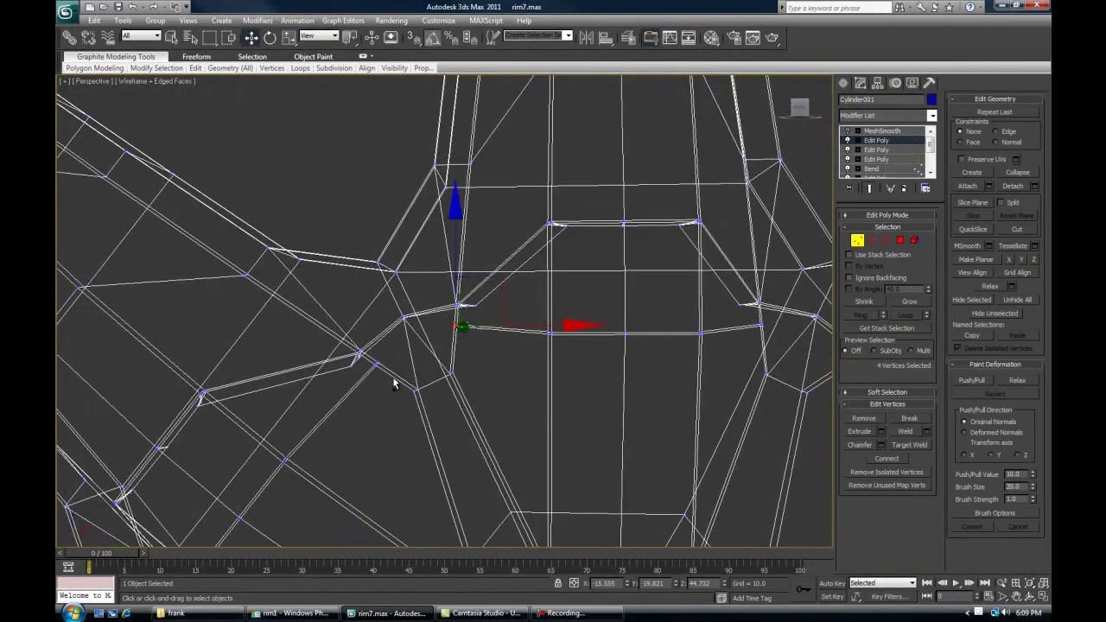
pyautogui.keyDown('ctrl'); pyautogui.moveTo(373, 357); pyautogui.dragTo(393, 380); pyautogui.keyUp('ctrl')
pyautogui.press('f')
pyautogui.moveTo(464, 278); pyautogui.dragTo(436, 334, button='middle')
pyautogui.scroll(4, 475, 350)
pyautogui.scroll(5, 437, 335)
pyautogui.moveTo(419, 301); pyautogui.dragTo(440, 282)
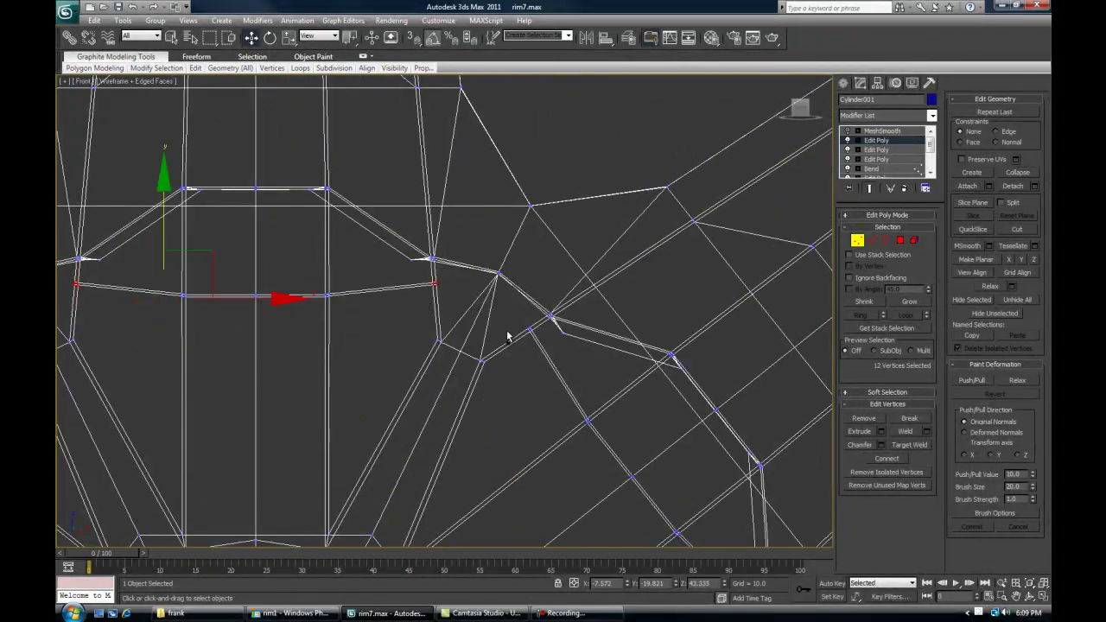
# Add the matching cross-edge end vertices on the right-hand and lower-right spokes to the selection
pyautogui.keyDown('ctrl'); pyautogui.moveTo(541, 346); pyautogui.dragTo(544, 350); pyautogui.keyUp('ctrl')
pyautogui.moveTo(566, 421); pyautogui.dragTo(474, 264, button='middle')
pyautogui.moveTo(613, 481); pyautogui.dragTo(479, 313, button='middle')
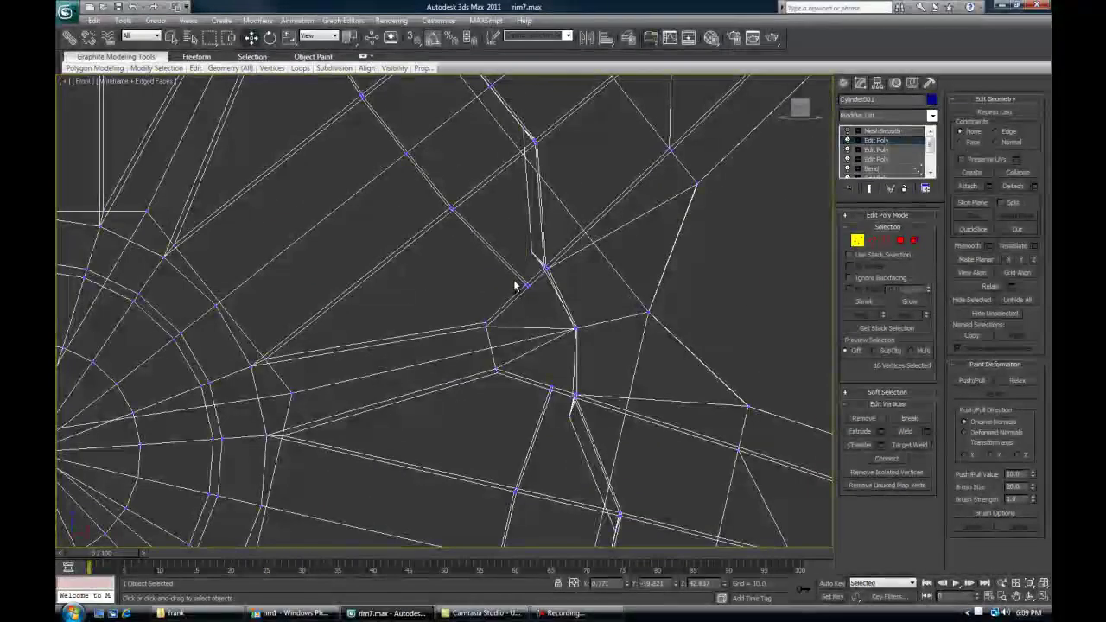
pyautogui.moveTo(559, 400); pyautogui.dragTo(559, 400)
pyautogui.moveTo(559, 400); pyautogui.dragTo(458, 340, button='middle')
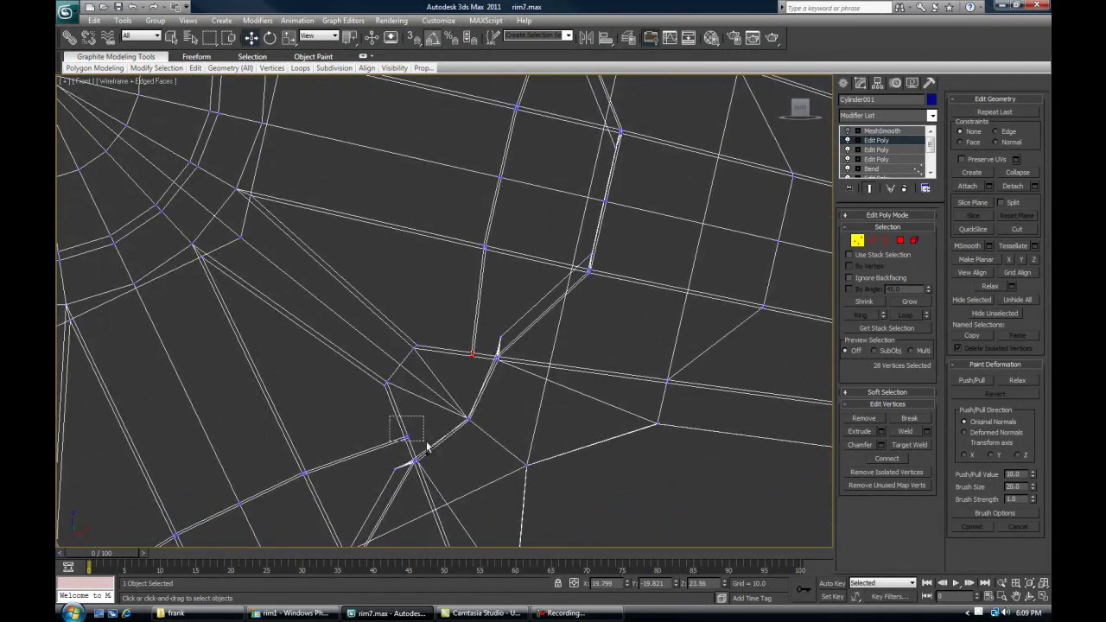
pyautogui.moveTo(247, 476); pyautogui.dragTo(503, 338, button='middle')
pyautogui.moveTo(322, 444); pyautogui.dragTo(515, 346, button='middle')
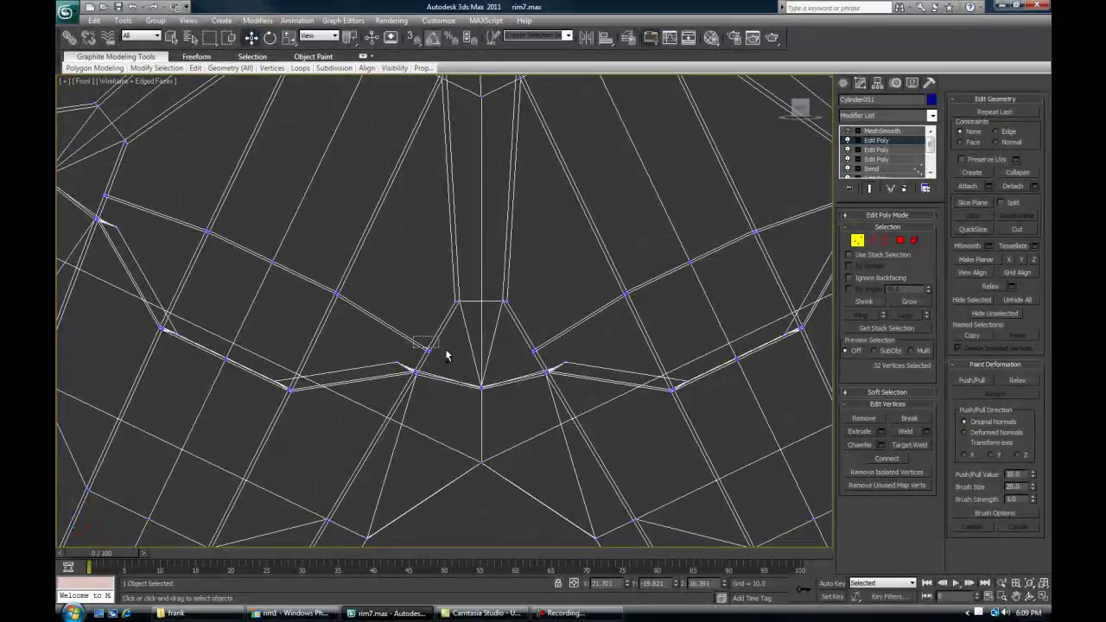
# Add the matching cross-edge end vertices on the lower-left and left-hand spokes, completing the selection around the hub
pyautogui.moveTo(205, 251); pyautogui.dragTo(502, 373, button='middle')
pyautogui.moveTo(331, 300)
pyautogui.mouseDown(button='middle')
pyautogui.moveTo(345, 332)
pyautogui.moveTo(336, 355)
pyautogui.mouseUp(button='middle')
pyautogui.keyDown('ctrl'); pyautogui.moveTo(330, 271); pyautogui.dragTo(365, 312); pyautogui.keyUp('ctrl')
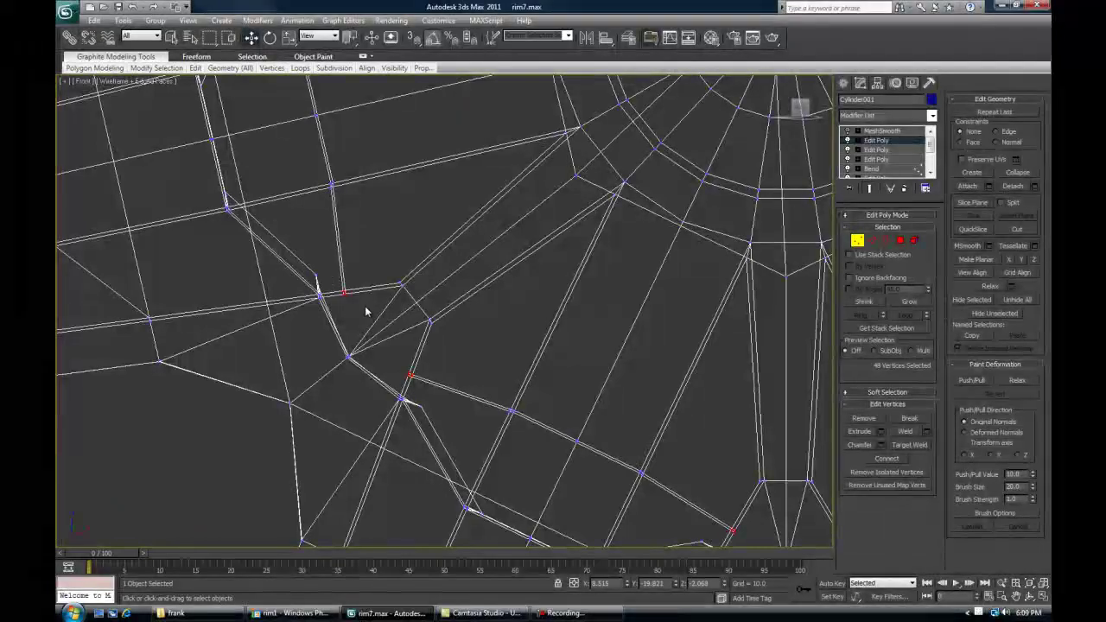
pyautogui.moveTo(367, 171); pyautogui.dragTo(404, 387, button='middle')
pyautogui.moveTo(321, 160); pyautogui.dragTo(338, 298, button='middle')
pyautogui.moveTo(318, 292)
pyautogui.keyDown('ctrl'); pyautogui.mouseDown()
pyautogui.moveTo(326, 313)
pyautogui.moveTo(349, 321)
pyautogui.mouseUp(); pyautogui.keyUp('ctrl')
pyautogui.moveTo(346, 231); pyautogui.dragTo(352, 368, button='middle')
pyautogui.moveTo(367, 285)
pyautogui.mouseDown(button='middle')
pyautogui.moveTo(355, 377)
pyautogui.moveTo(350, 289)
pyautogui.moveTo(351, 316)
pyautogui.mouseUp(button='middle')
pyautogui.scroll(-3, 351, 368)
pyautogui.scroll(3, 352, 316)
pyautogui.moveTo(483, 280); pyautogui.dragTo(362, 434, button='middle')
pyautogui.scroll(-6, 340, 407)
pyautogui.moveTo(421, 403); pyautogui.dragTo(349, 249, button='middle')
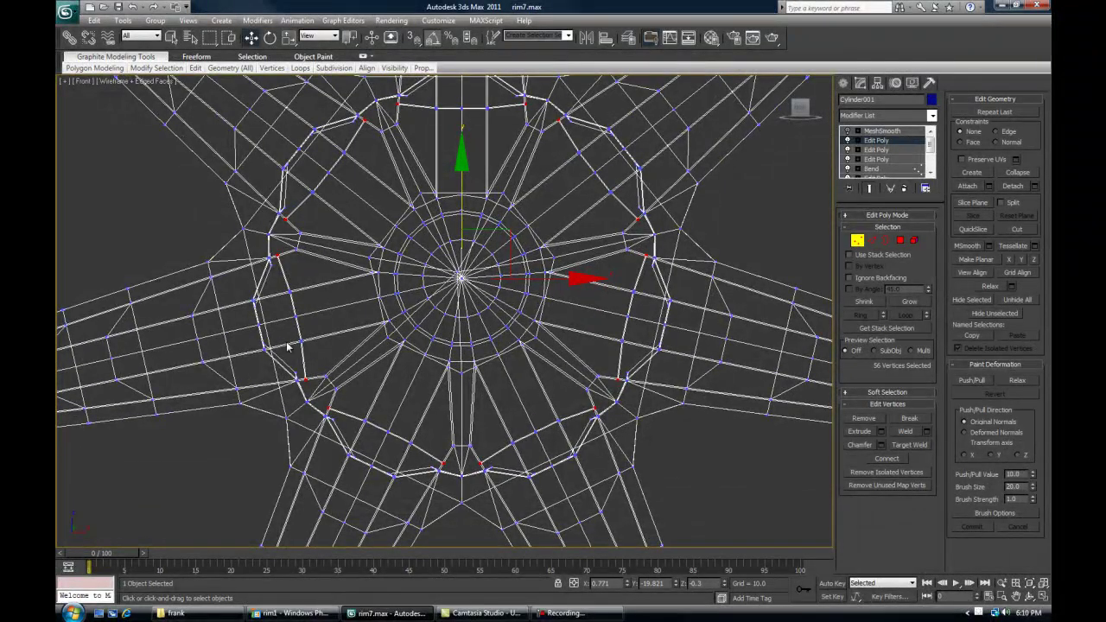
# Return to the shaded perspective view with MeshSmooth on and examine the selected vertices beside the groove
pyautogui.press('F3')
pyautogui.moveTo(371, 289)
pyautogui.mouseDown(button='middle')
pyautogui.moveTo(361, 322)
pyautogui.moveTo(395, 363)
pyautogui.moveTo(802, 203)
pyautogui.mouseUp(button='middle')
pyautogui.press('p')
pyautogui.scroll(-4, 369, 334)
pyautogui.scroll(7, 389, 385)
pyautogui.scroll(3, 452, 345)
pyautogui.press('F4')
pyautogui.press('F4')
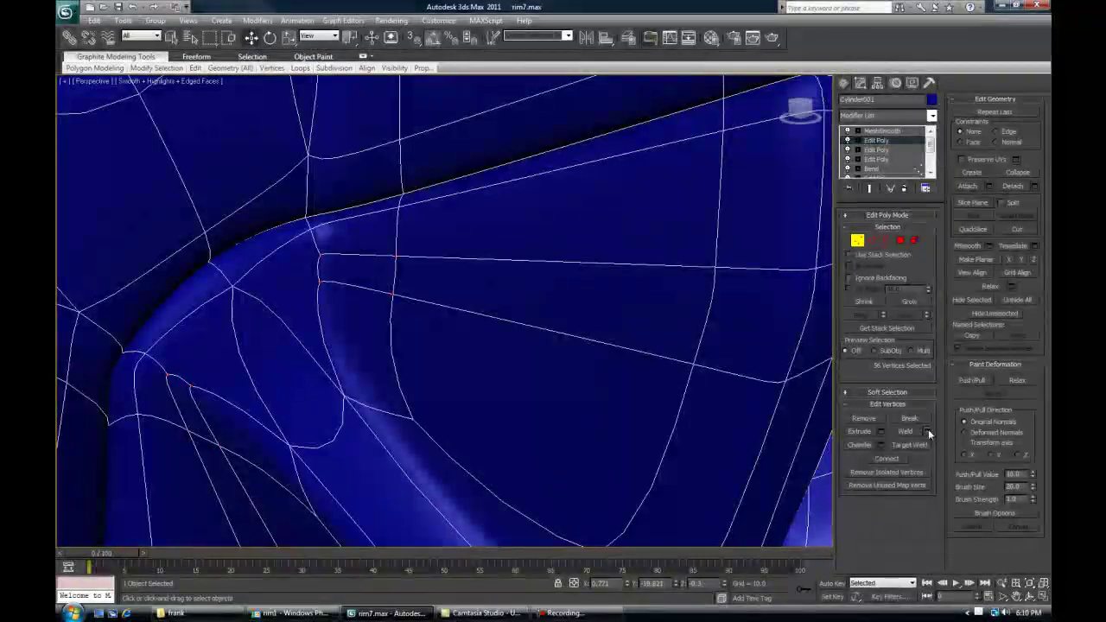
# Turn off MeshSmooth and weld the paired cross-edge vertices inside the groove with a threshold of 0.48
pyautogui.click(927, 431)
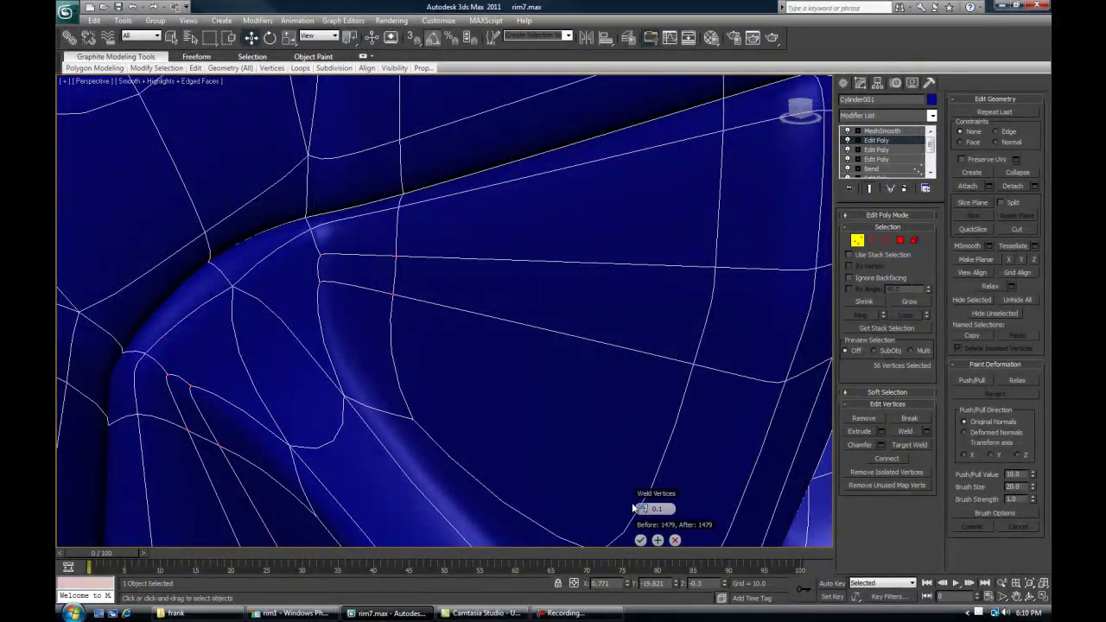
pyautogui.moveTo(646, 507); pyautogui.dragTo(652, 510)
pyautogui.moveTo(363, 296); pyautogui.dragTo(447, 351)
pyautogui.moveTo(447, 351); pyautogui.dragTo(347, 353, button='middle')
pyautogui.click(847, 132)
pyautogui.keyDown('alt'); pyautogui.moveTo(373, 316); pyautogui.dragTo(392, 321, button='middle'); pyautogui.keyUp('alt')
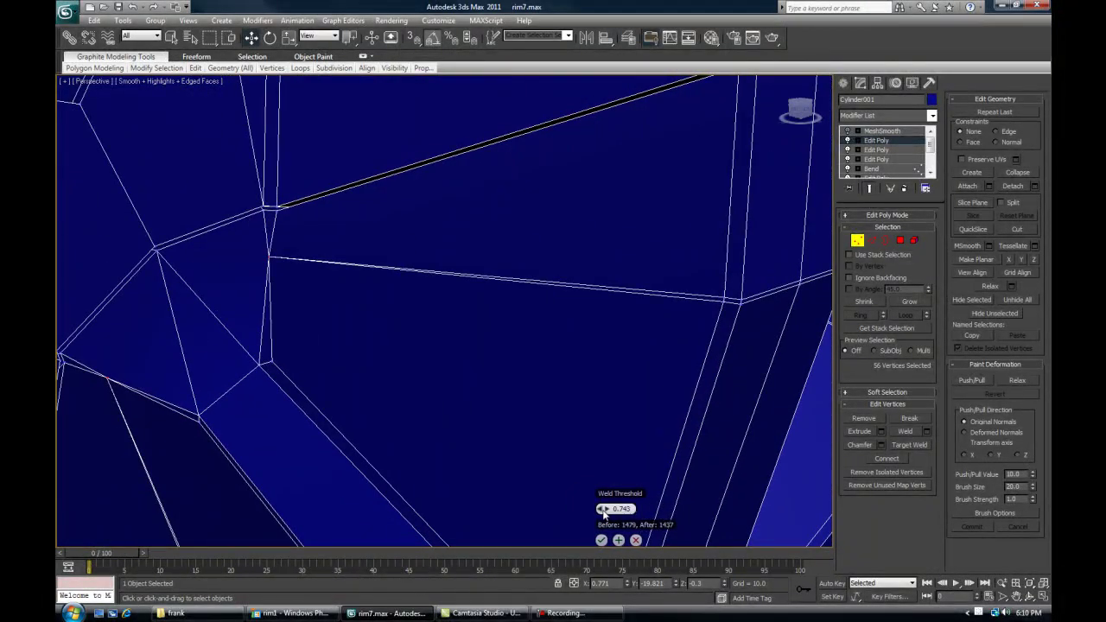
pyautogui.moveTo(603, 511); pyautogui.dragTo(603, 509)
pyautogui.keyDown('alt'); pyautogui.moveTo(323, 366); pyautogui.dragTo(333, 362, button='middle'); pyautogui.keyUp('alt')
pyautogui.press('F4')
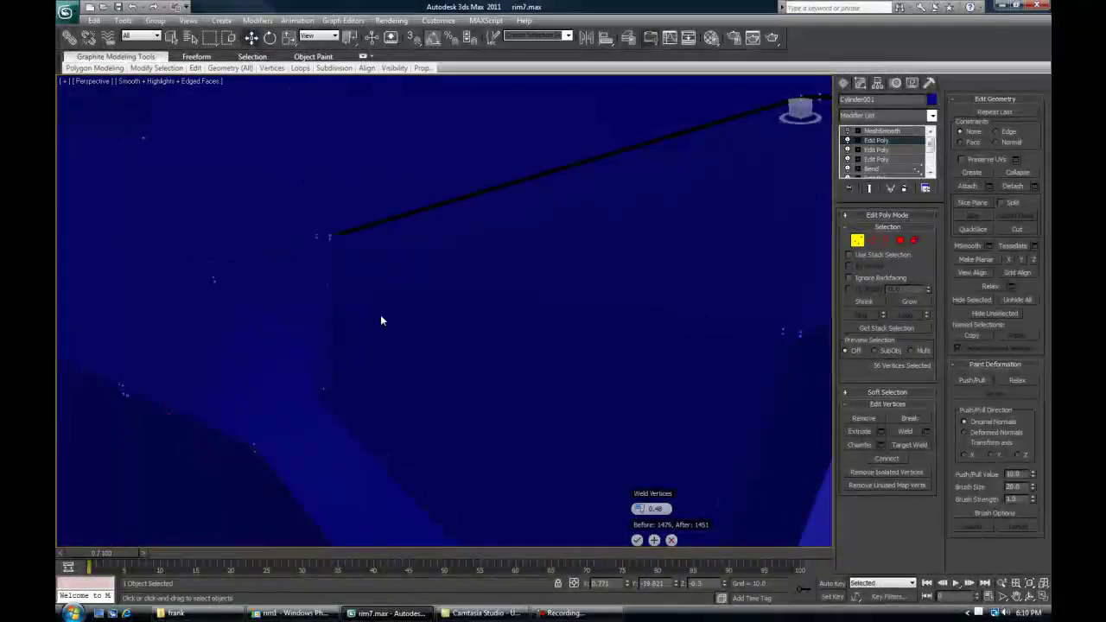
pyautogui.scroll(-3, 560, 360)
pyautogui.click(614, 542)
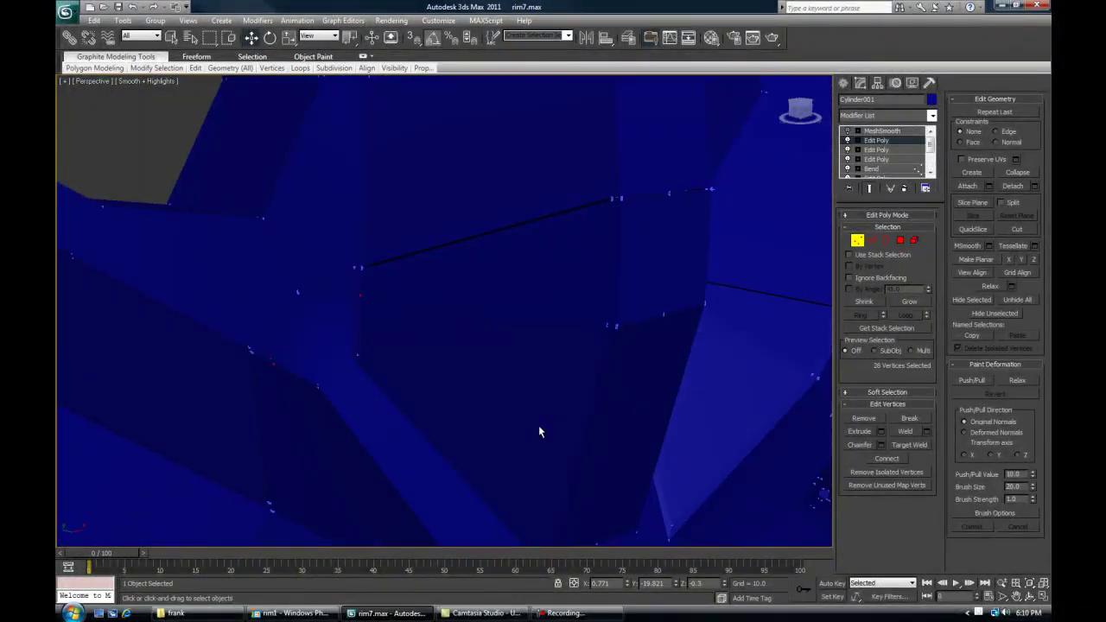
# Turn MeshSmooth back on, leave vertex editing, deselect the rim and hide its edges
pyautogui.press('F4')
pyautogui.scroll(-5, 518, 395)
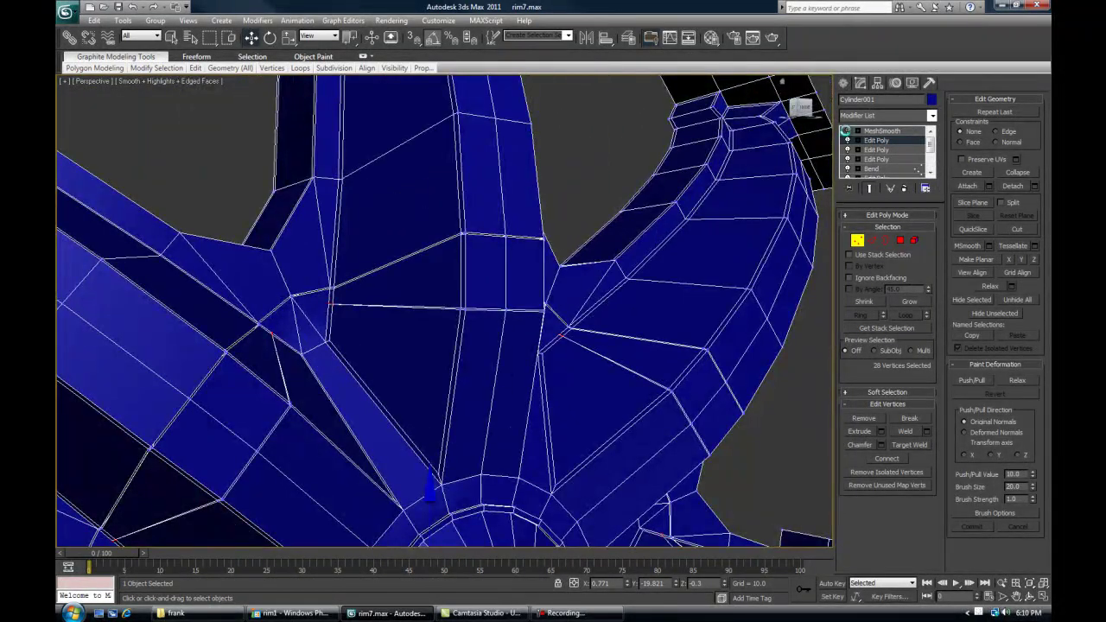
pyautogui.click(845, 131)
pyautogui.click(857, 240)
pyautogui.click(594, 151)
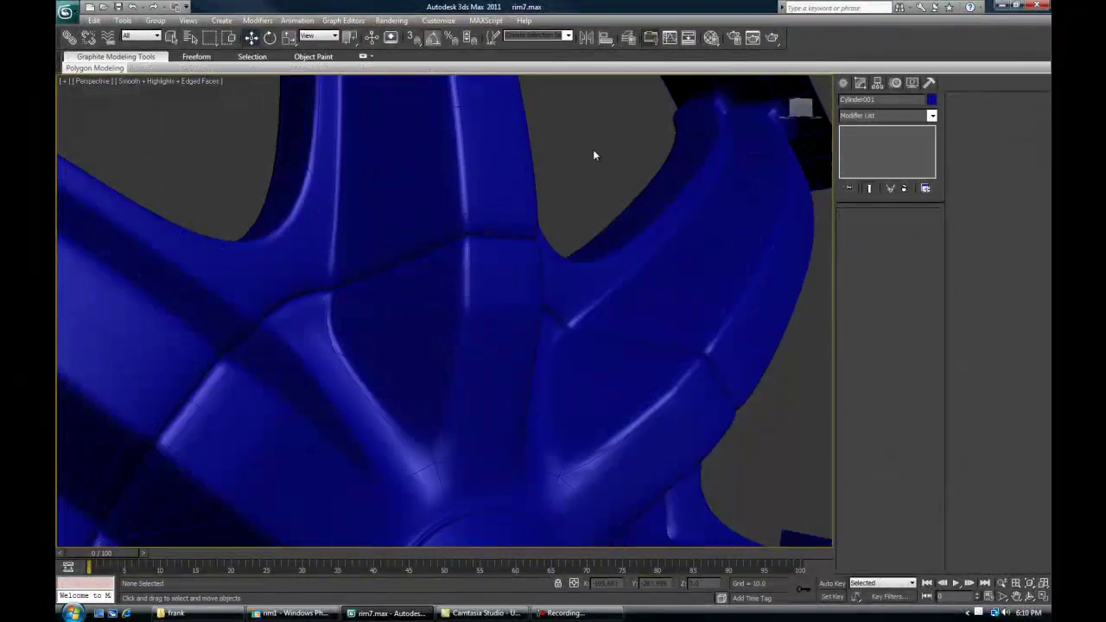
pyautogui.keyDown('alt'); pyautogui.moveTo(592, 152); pyautogui.dragTo(545, 256, button='middle'); pyautogui.keyUp('alt')
pyautogui.press('F4')
# Examine the smoothed spokes and the groove around the hub from several angles and distances
pyautogui.keyDown('alt'); pyautogui.moveTo(535, 294); pyautogui.dragTo(562, 340, button='middle'); pyautogui.keyUp('alt')
pyautogui.scroll(-4, 485, 312)
pyautogui.scroll(3, 562, 340)
pyautogui.keyDown('alt'); pyautogui.moveTo(513, 306); pyautogui.dragTo(354, 169, button='middle'); pyautogui.keyUp('alt')
pyautogui.scroll(3, 506, 321)
pyautogui.scroll(-3, 459, 351)
pyautogui.scroll(3, 533, 363)
pyautogui.scroll(-3, 535, 366)
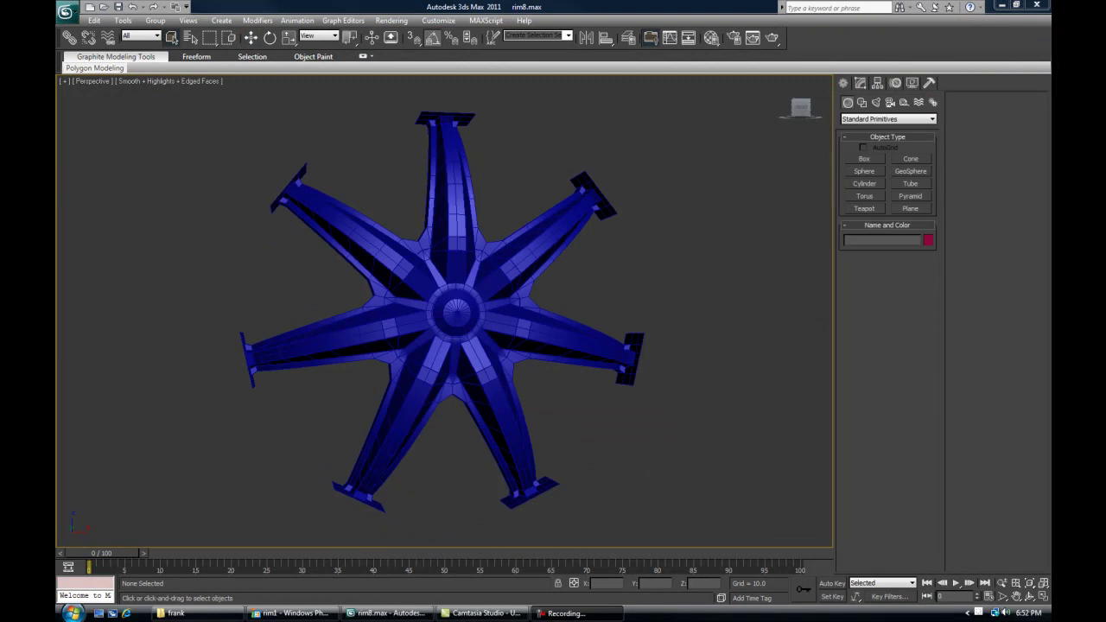
pyautogui.scroll(3, 678, 318)
pyautogui.scroll(-3, 659, 348)
pyautogui.keyDown('alt'); pyautogui.moveTo(659, 348); pyautogui.dragTo(603, 404, button='middle'); pyautogui.keyUp('alt')
pyautogui.scroll(3, 561, 338)
pyautogui.keyDown('alt'); pyautogui.moveTo(561, 337); pyautogui.dragTo(639, 376, button='middle'); pyautogui.keyUp('alt')
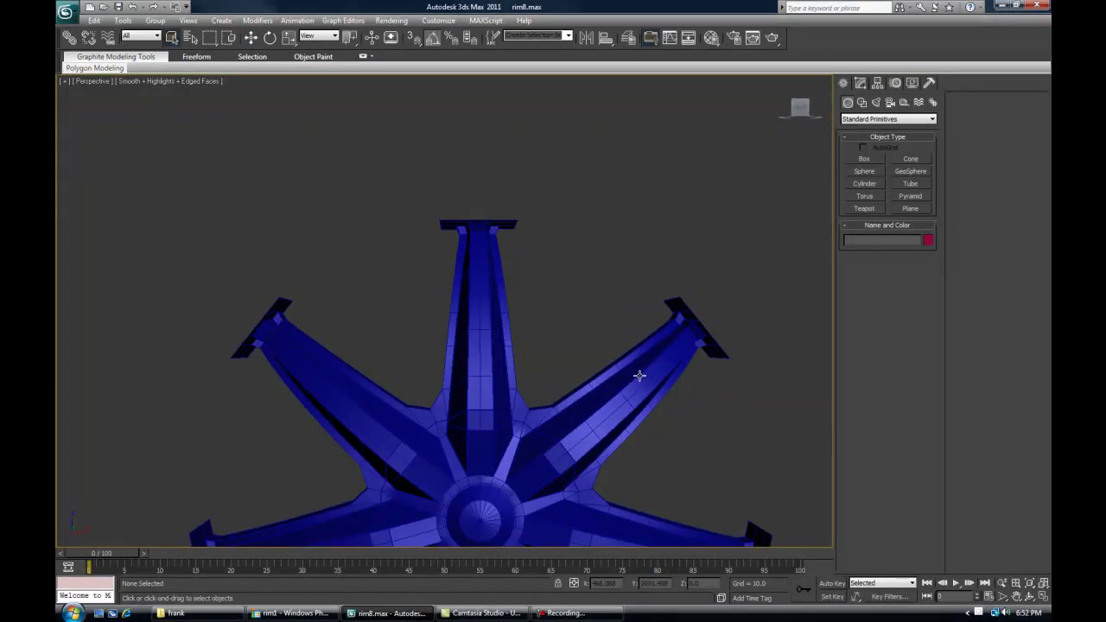
# Unhide the outer ring cylinder around the spokes and open its parameters for modification
pyautogui.scroll(3, 489, 333)
pyautogui.moveTo(545, 399); pyautogui.dragTo(494, 326, button='middle')
pyautogui.moveTo(430, 185); pyautogui.dragTo(463, 313, button='middle')
pyautogui.rightClick(532, 244)
pyautogui.click(550, 223)
pyautogui.rightClick(563, 202)
pyautogui.press('Escape')
pyautogui.rightClick(560, 186)
pyautogui.click(561, 192)
pyautogui.scroll(-3, 559, 198)
pyautogui.keyDown('alt'); pyautogui.moveTo(534, 269); pyautogui.dragTo(562, 305, button='middle'); pyautogui.keyUp('alt')
pyautogui.click(362, 309)
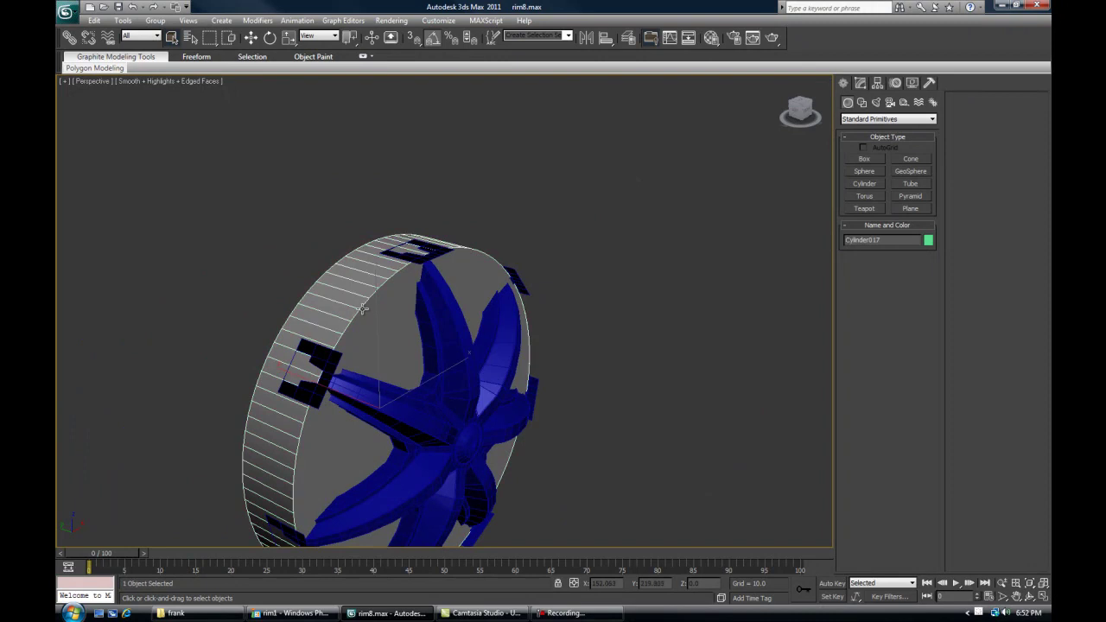
pyautogui.click(860, 86)
# Examine in the front view, shaded and in wireframe, how the ring's outline meets the top spoke's tip
pyautogui.press('f')
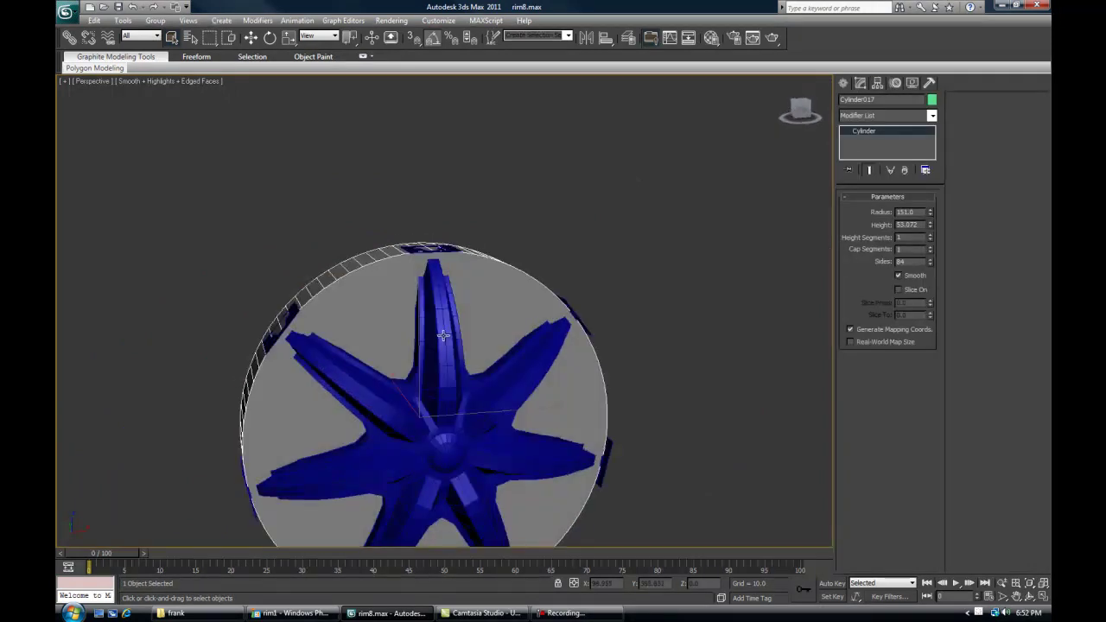
pyautogui.moveTo(464, 191); pyautogui.dragTo(464, 320, button='middle')
pyautogui.press('F3')
pyautogui.scroll(4, 464, 319)
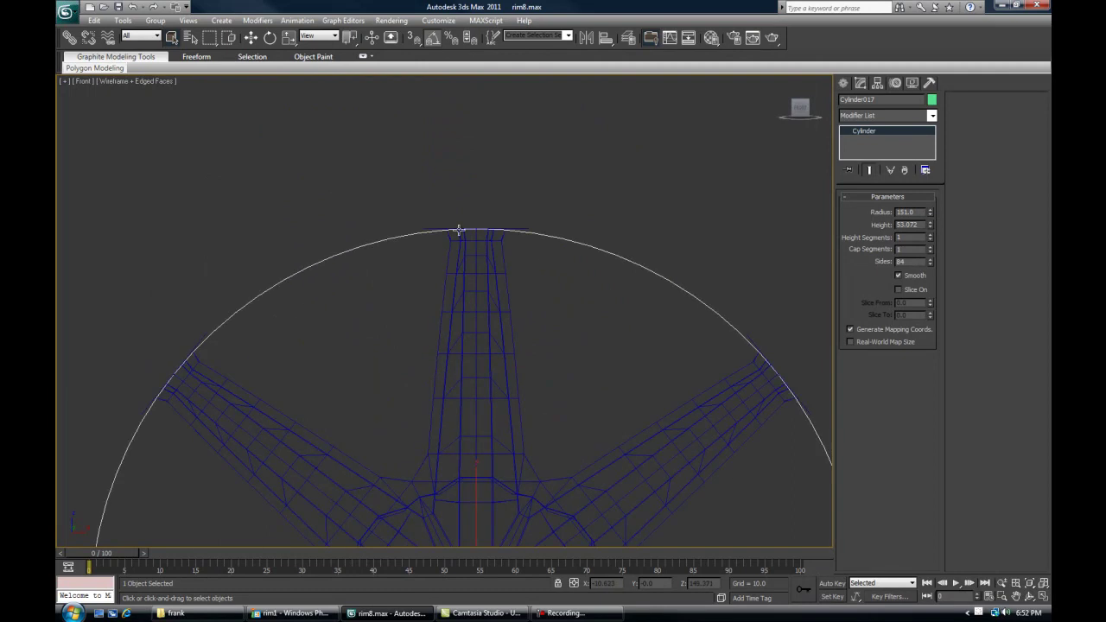
pyautogui.moveTo(651, 428); pyautogui.dragTo(535, 295, button='middle')
pyautogui.moveTo(438, 408); pyautogui.dragTo(556, 291, button='middle')
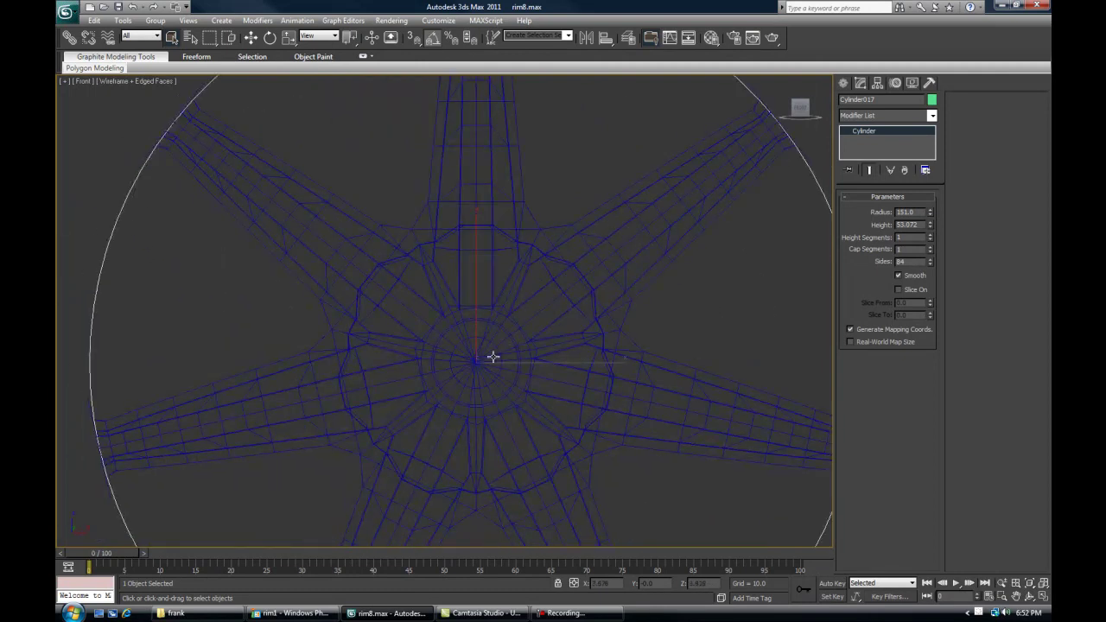
pyautogui.click(465, 297)
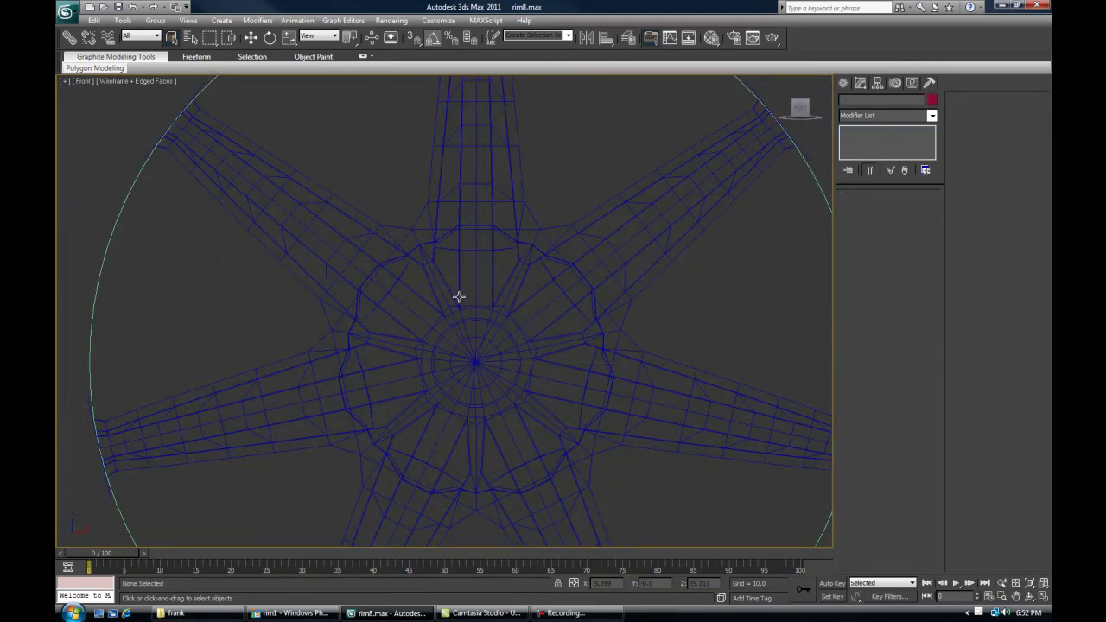
pyautogui.click(813, 170)
pyautogui.press('F3')
pyautogui.moveTo(572, 228); pyautogui.dragTo(571, 376, button='middle')
pyautogui.press('F3')
pyautogui.scroll(-2, 570, 337)
pyautogui.scroll(4, 538, 337)
pyautogui.moveTo(535, 250)
pyautogui.mouseDown(button='middle')
pyautogui.moveTo(538, 337)
pyautogui.moveTo(461, 395)
pyautogui.moveTo(459, 412)
pyautogui.mouseUp(button='middle')
pyautogui.scroll(6, 451, 473)
pyautogui.moveTo(449, 479); pyautogui.dragTo(482, 299, button='middle')
pyautogui.scroll(-2, 484, 345)
pyautogui.moveTo(483, 352); pyautogui.dragTo(548, 327, button='middle')
pyautogui.press('F3')
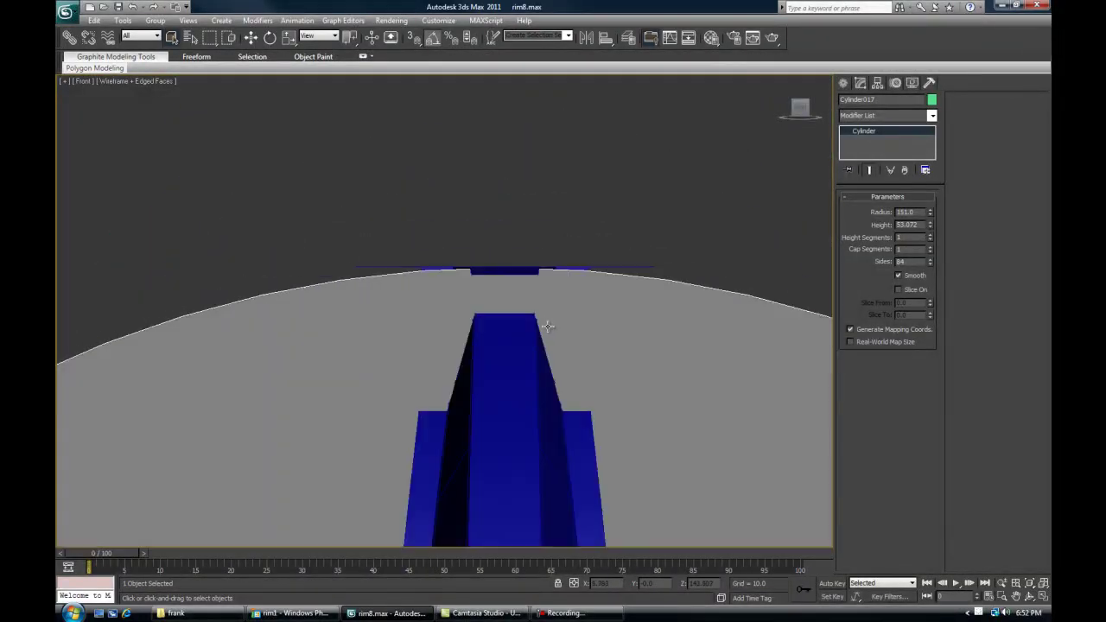
# Examine in perspective how the spokes' end plates line up with the side segments of the ring
pyautogui.press('p')
pyautogui.press('z')
pyautogui.keyDown('alt'); pyautogui.moveTo(485, 301); pyautogui.dragTo(504, 309); pyautogui.keyUp('alt')
pyautogui.keyDown('alt'); pyautogui.moveTo(504, 308); pyautogui.dragTo(418, 284, button='middle'); pyautogui.keyUp('alt')
pyautogui.scroll(2, 564, 337)
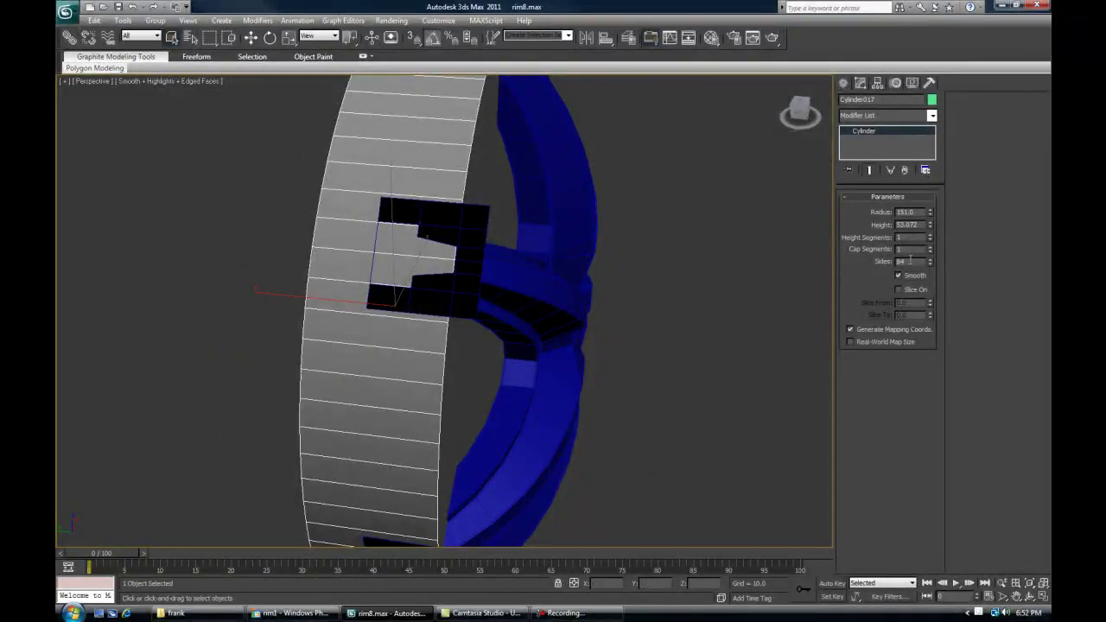
pyautogui.keyDown('alt'); pyautogui.moveTo(491, 365); pyautogui.dragTo(490, 324, button='middle'); pyautogui.keyUp('alt')
pyautogui.scroll(3, 490, 324)
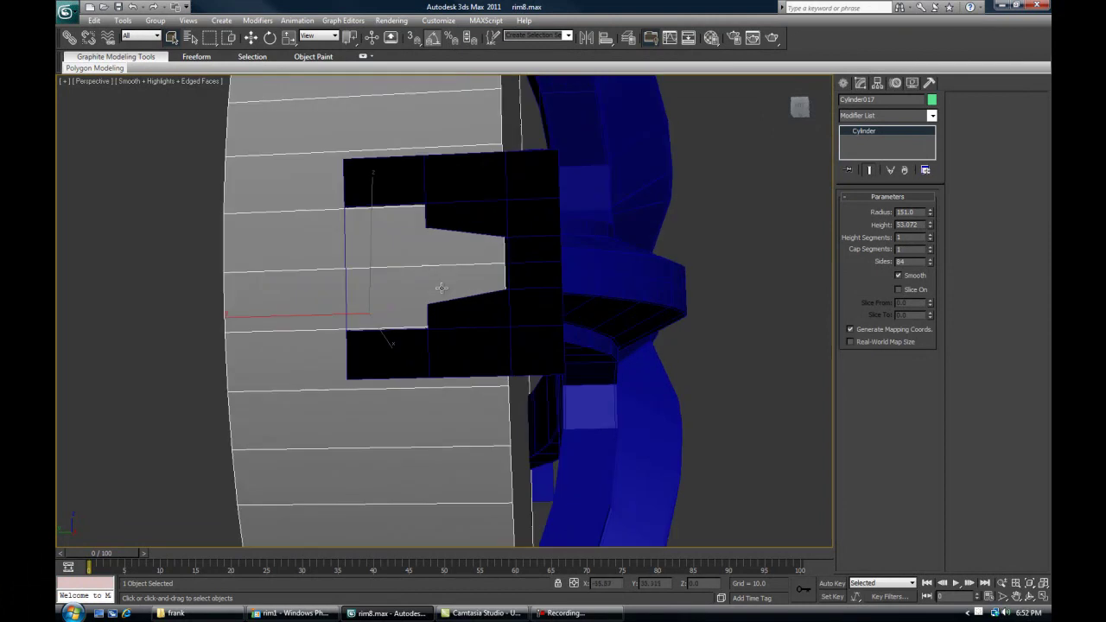
pyautogui.keyDown('alt'); pyautogui.moveTo(581, 251); pyautogui.dragTo(569, 367, button='middle'); pyautogui.keyUp('alt')
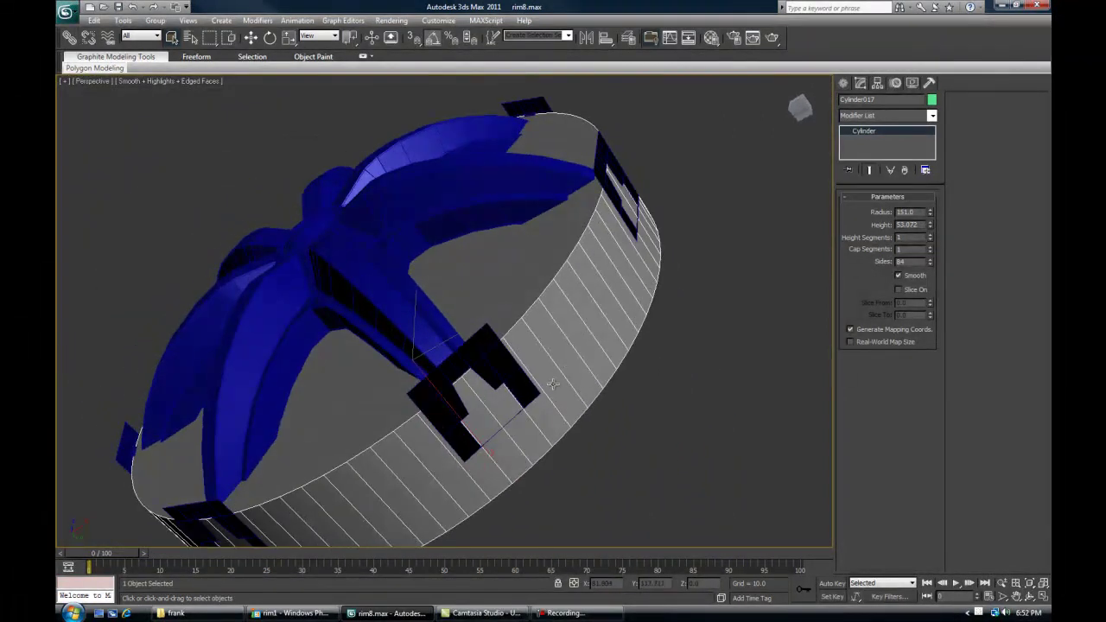
pyautogui.keyDown('alt'); pyautogui.moveTo(622, 341); pyautogui.dragTo(463, 265, button='middle'); pyautogui.keyUp('alt')
# Convert the ring cylinder to an Editable Poly and delete its cap polygons
pyautogui.rightClick(566, 360)
pyautogui.moveTo(548, 353)
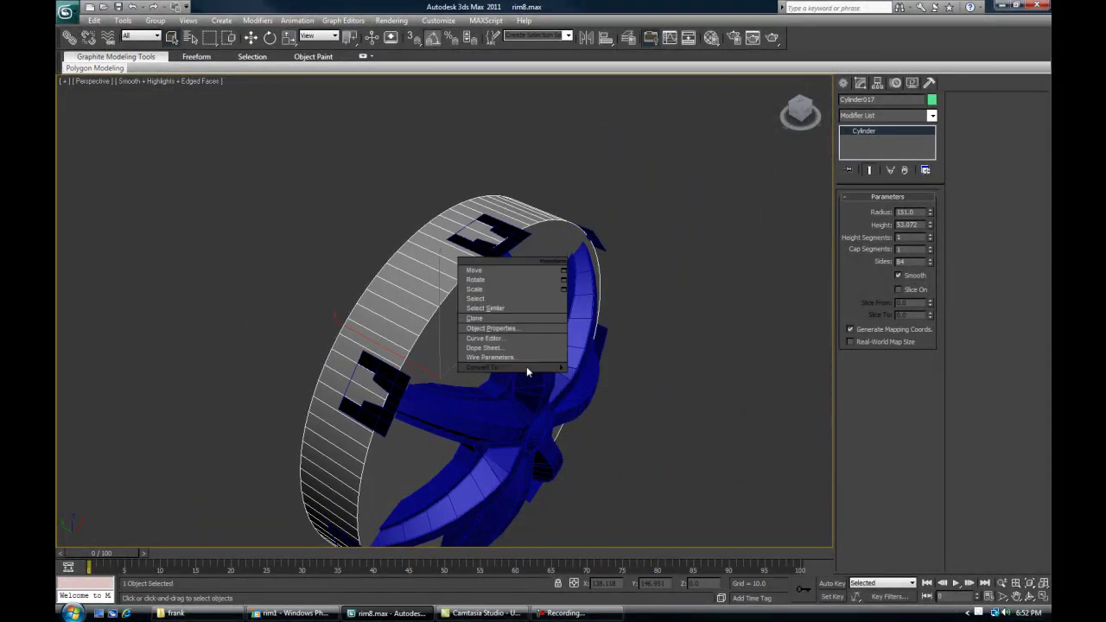
pyautogui.click(600, 377)
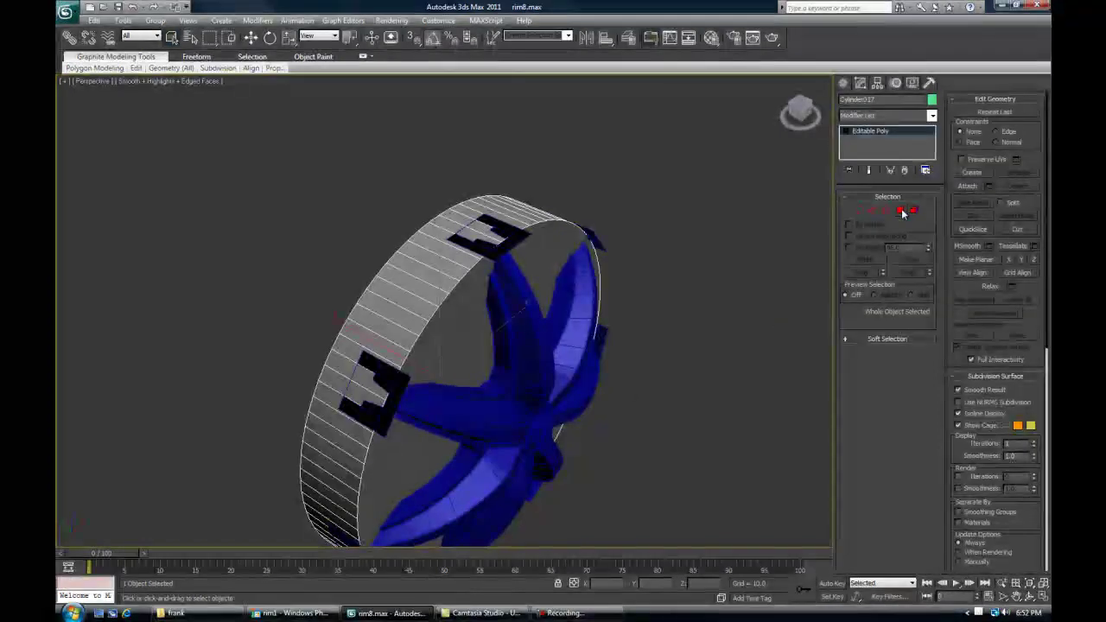
pyautogui.press('4')
pyautogui.click(443, 334)
pyautogui.press('Delete')
# Select the ring's front edge loop and move it along Y in the top view to align with the spoke ends
pyautogui.keyDown('alt'); pyautogui.moveTo(469, 346); pyautogui.dragTo(683, 329, button='middle'); pyautogui.keyUp('alt')
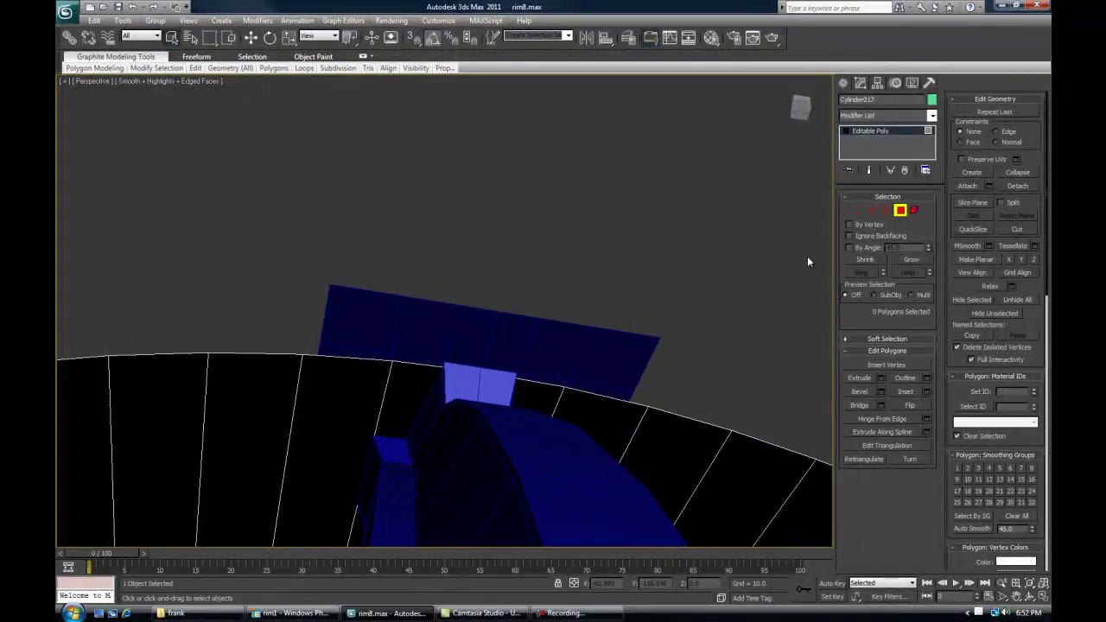
pyautogui.click(871, 210)
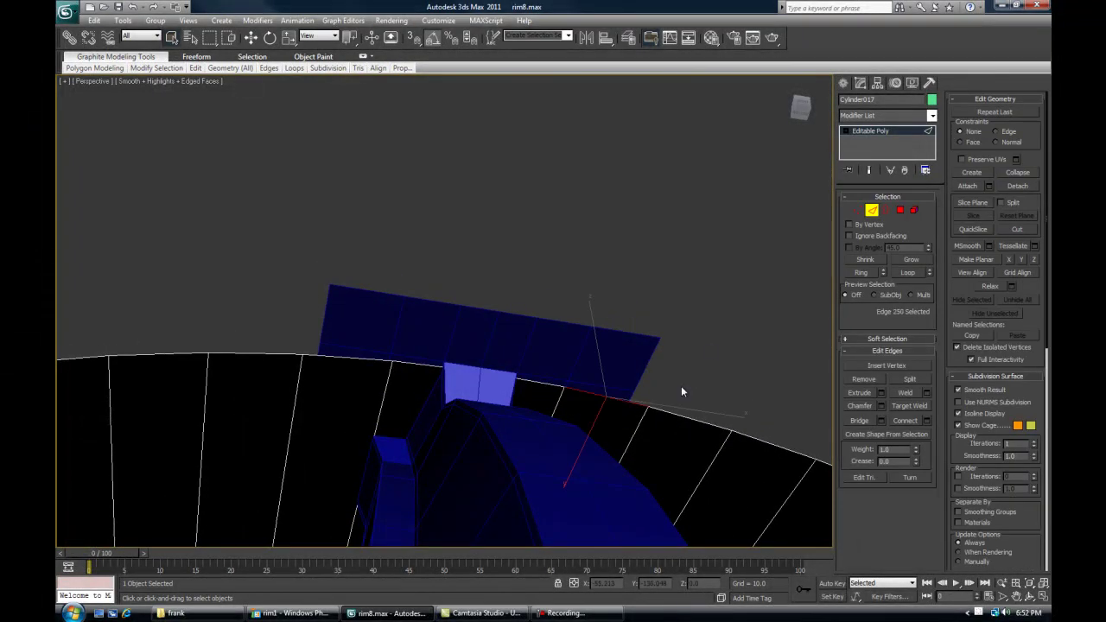
pyautogui.click(906, 272)
pyautogui.press('t')
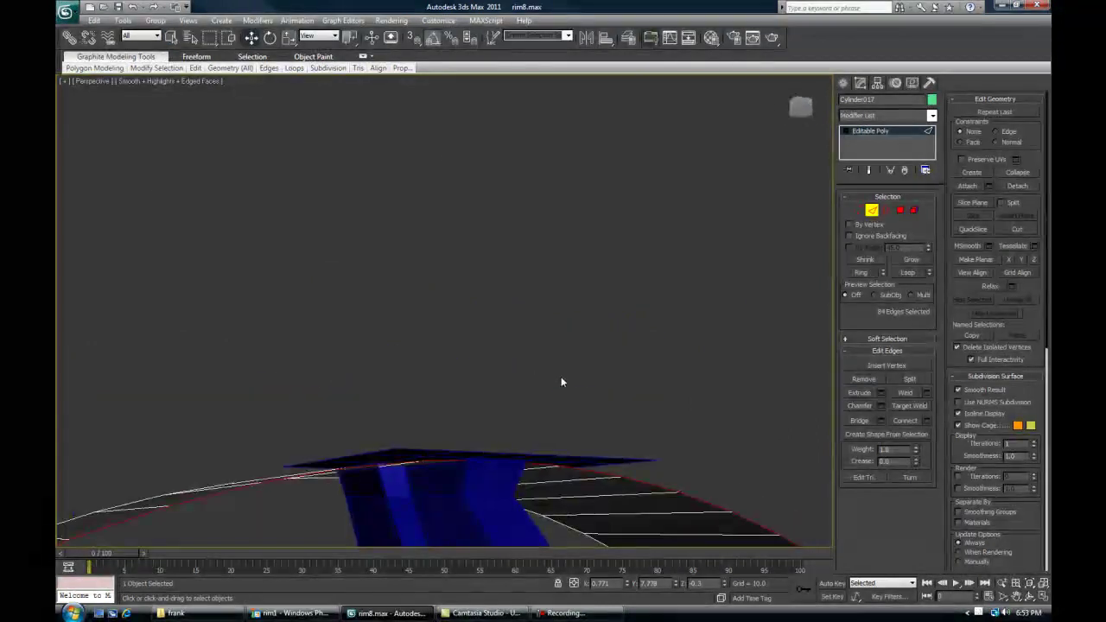
pyautogui.scroll(10, 523, 360)
pyautogui.press('F3')
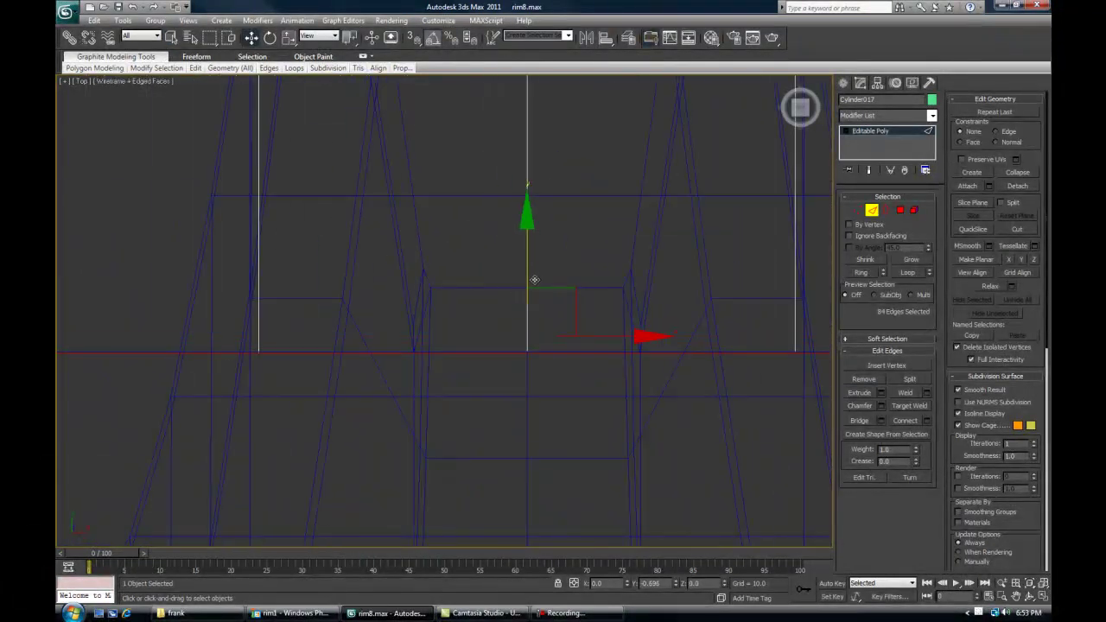
pyautogui.scroll(2, 534, 300)
pyautogui.moveTo(516, 415); pyautogui.dragTo(547, 470, button='middle')
pyautogui.scroll(2, 454, 367)
pyautogui.scroll(3, 429, 376)
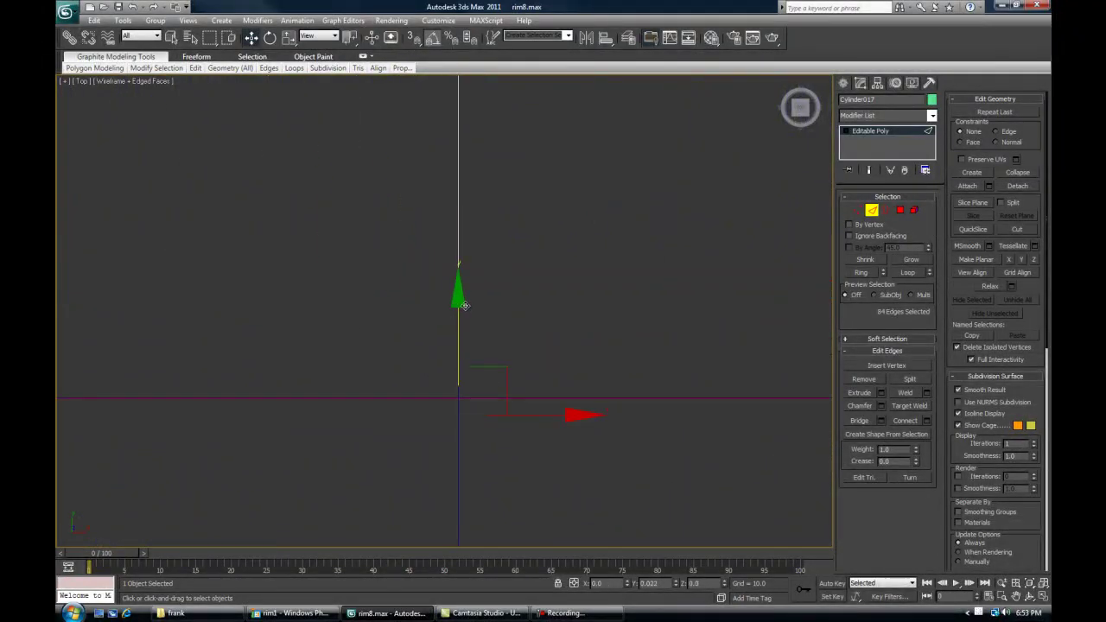
pyautogui.moveTo(465, 305); pyautogui.dragTo(464, 289)
pyautogui.scroll(-18, 456, 338)
pyautogui.moveTo(461, 290); pyautogui.dragTo(475, 435, button='middle')
# Move the ring's rear edge loop forward along Y to the back edge of the spoke end plates, then deselect it
pyautogui.click(484, 234)
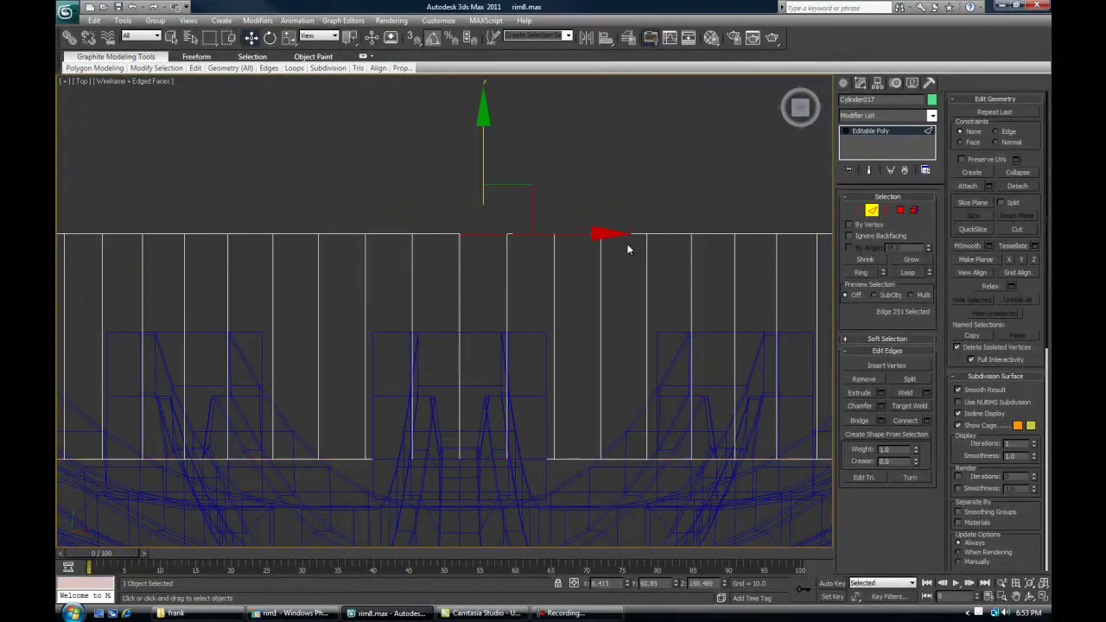
pyautogui.click(908, 272)
pyautogui.moveTo(459, 148); pyautogui.dragTo(469, 257)
pyautogui.scroll(10, 462, 339)
pyautogui.moveTo(455, 380); pyautogui.dragTo(423, 351, button='middle')
pyautogui.scroll(2, 423, 351)
pyautogui.scroll(2, 443, 315)
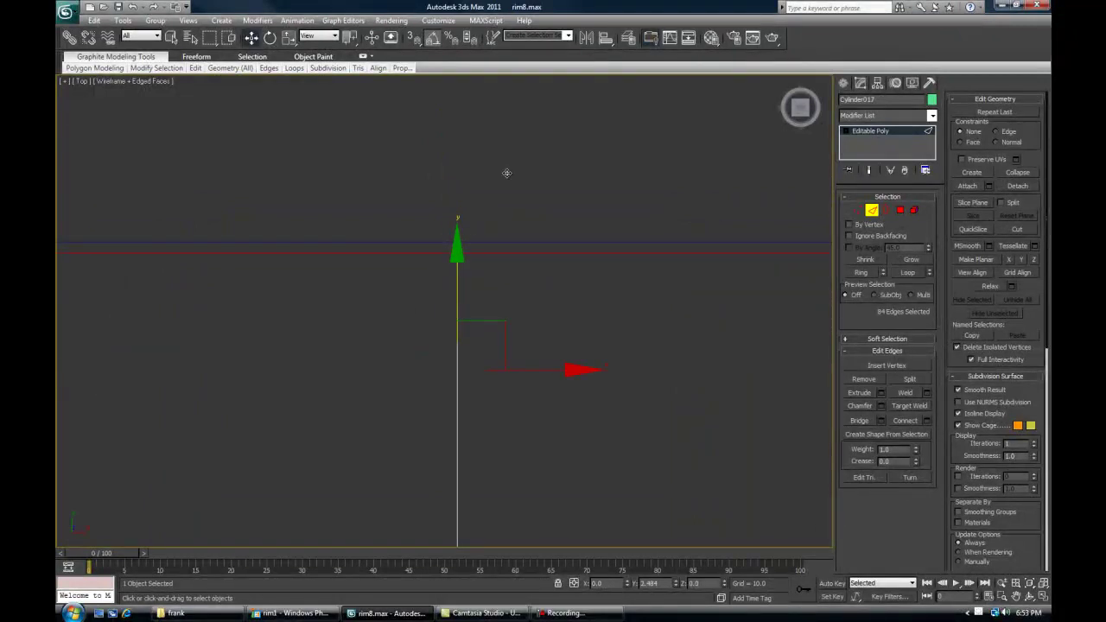
pyautogui.press('p')
pyautogui.scroll(-5, 506, 314)
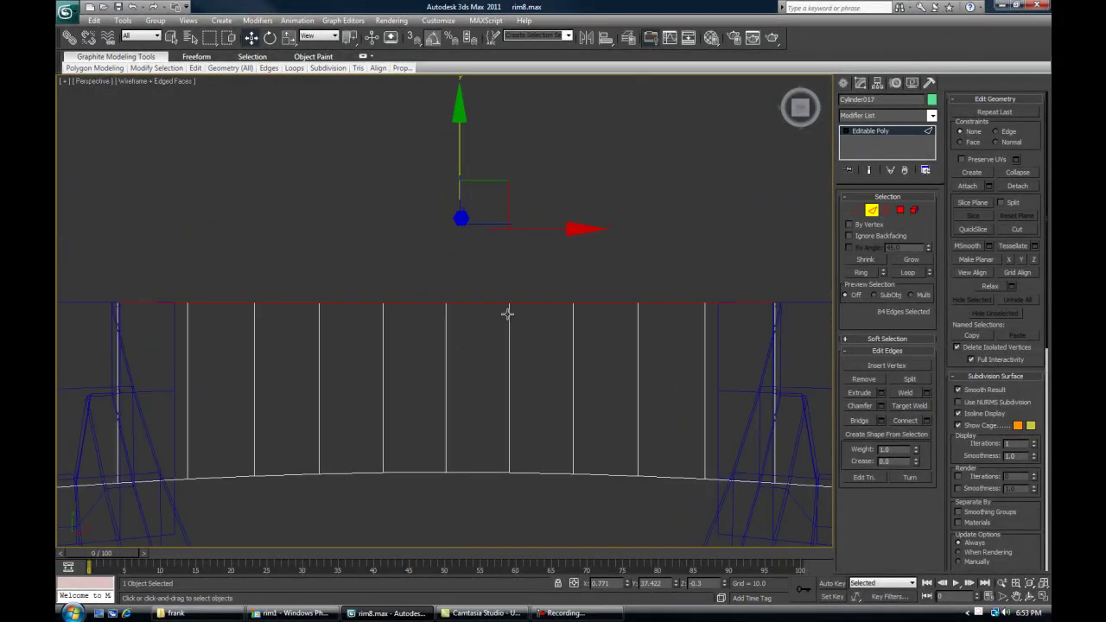
pyautogui.click(524, 232)
# Select the whole ring as an element and examine in shaded view how it meets the spoke tip
pyautogui.scroll(-5, 523, 232)
pyautogui.moveTo(524, 231)
pyautogui.keyDown('alt'); pyautogui.mouseDown(button='middle')
pyautogui.moveTo(530, 299)
pyautogui.moveTo(475, 195)
pyautogui.moveTo(504, 408)
pyautogui.moveTo(518, 365)
pyautogui.moveTo(523, 388)
pyautogui.moveTo(565, 383)
pyautogui.moveTo(544, 402)
pyautogui.mouseUp(button='middle'); pyautogui.keyUp('alt')
pyautogui.press('F3')
pyautogui.scroll(4, 504, 409)
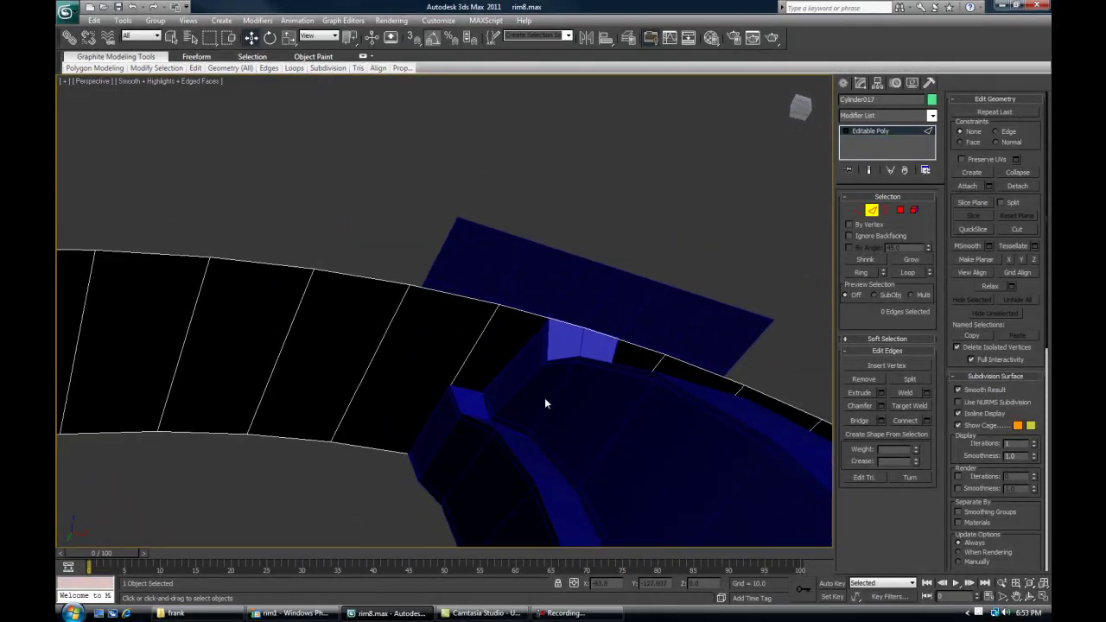
pyautogui.click(914, 210)
pyautogui.click(388, 353)
pyautogui.keyDown('alt'); pyautogui.moveTo(388, 353); pyautogui.dragTo(438, 341, button='middle'); pyautogui.keyUp('alt')
pyautogui.click(396, 406)
pyautogui.click(417, 348)
pyautogui.click(631, 381)
pyautogui.keyDown('alt'); pyautogui.moveTo(632, 380); pyautogui.dragTo(526, 388, button='middle'); pyautogui.keyUp('alt')
pyautogui.click(411, 356)
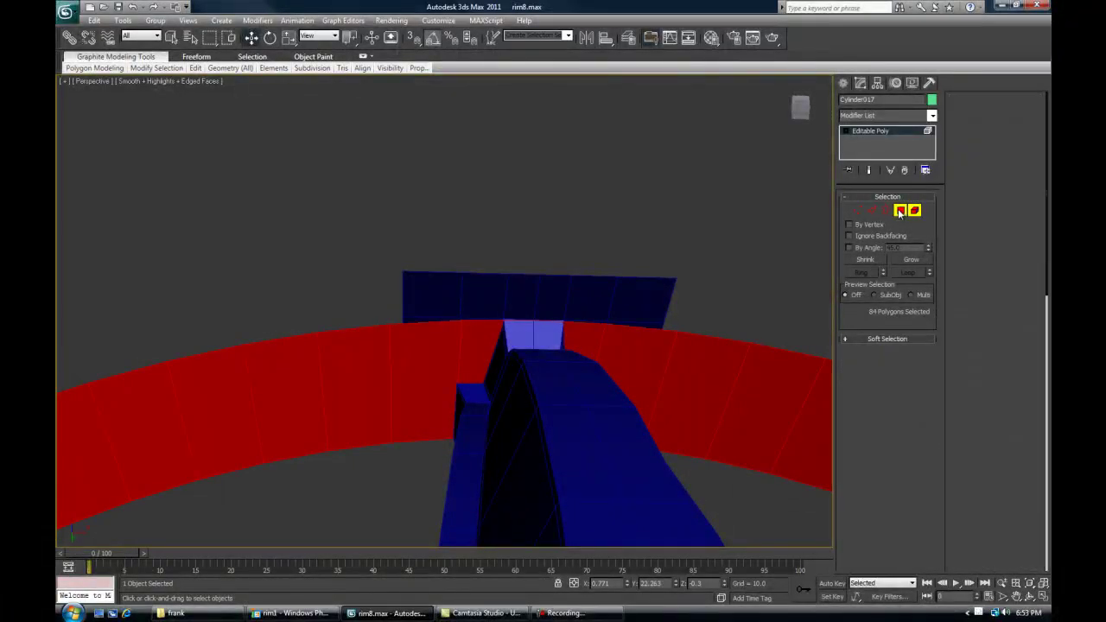
# Pick individual ring polygons behind the top spoke's tip and compare their spans with the spoke's width
pyautogui.click(899, 212)
pyautogui.click(408, 363)
pyautogui.moveTo(552, 337)
pyautogui.keyDown('alt'); pyautogui.mouseDown(button='middle')
pyautogui.moveTo(587, 343)
pyautogui.moveTo(547, 305)
pyautogui.mouseUp(button='middle'); pyautogui.keyUp('alt')
pyautogui.press('F3')
pyautogui.scroll(3, 547, 305)
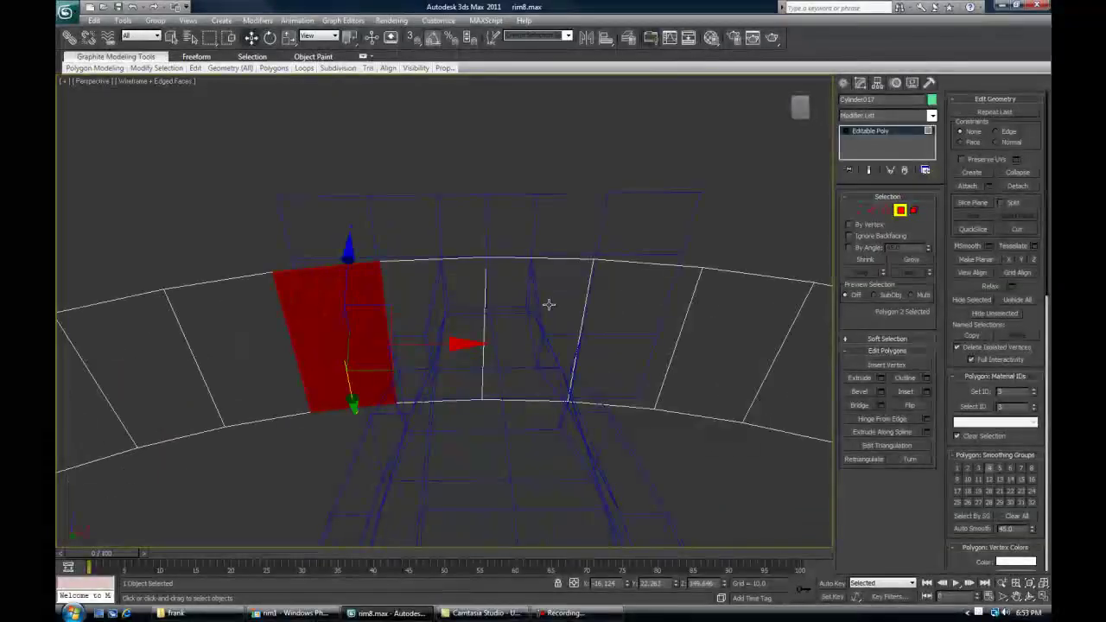
pyautogui.click(467, 278)
pyautogui.scroll(2, 475, 291)
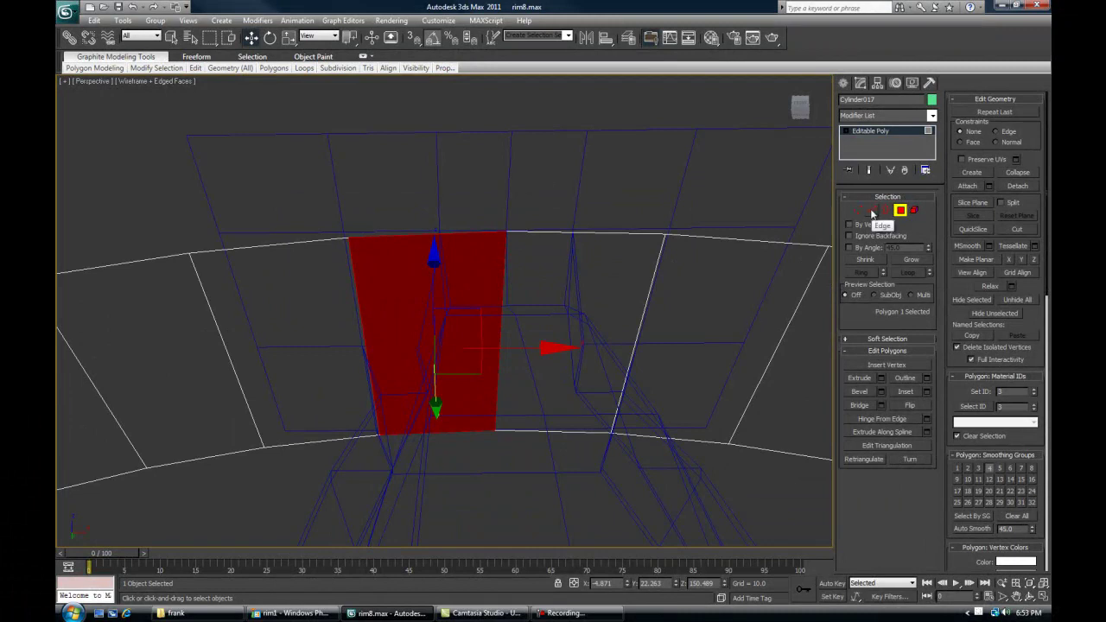
# Chamfer the ring's cross edge at the centre of the top spoke by 4.8 with 2 segments
pyautogui.click(871, 210)
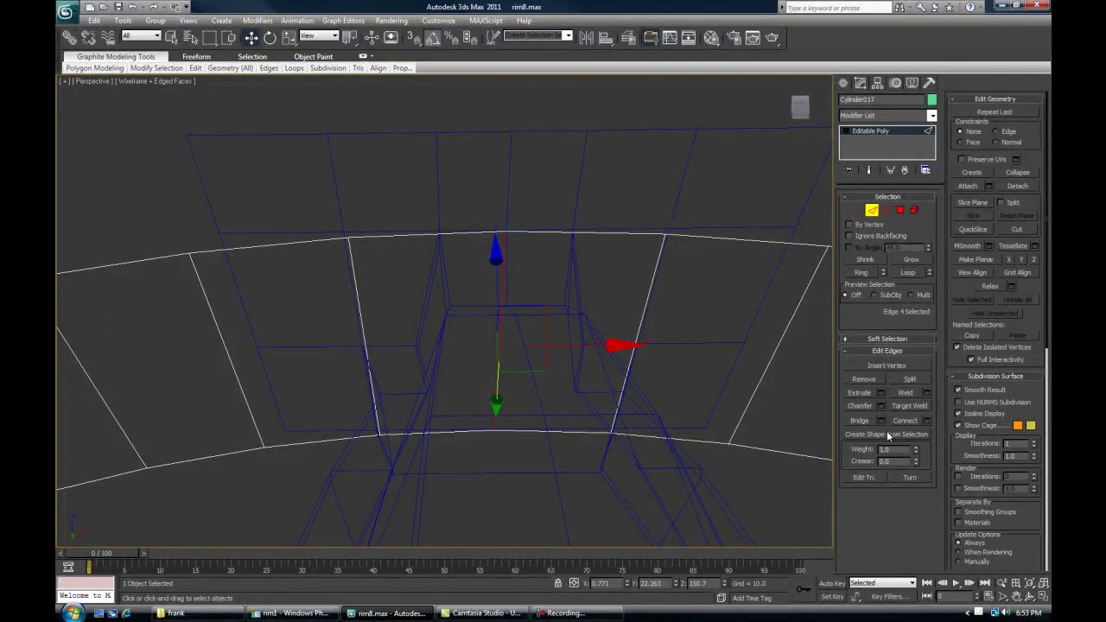
pyautogui.click(881, 408)
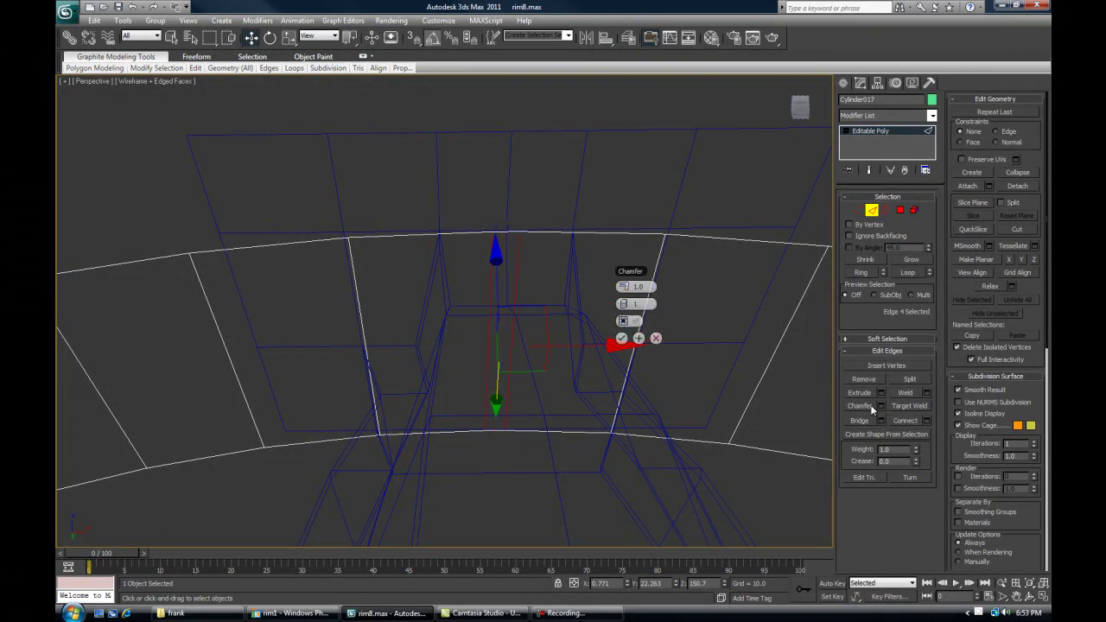
pyautogui.moveTo(627, 286); pyautogui.dragTo(656, 286)
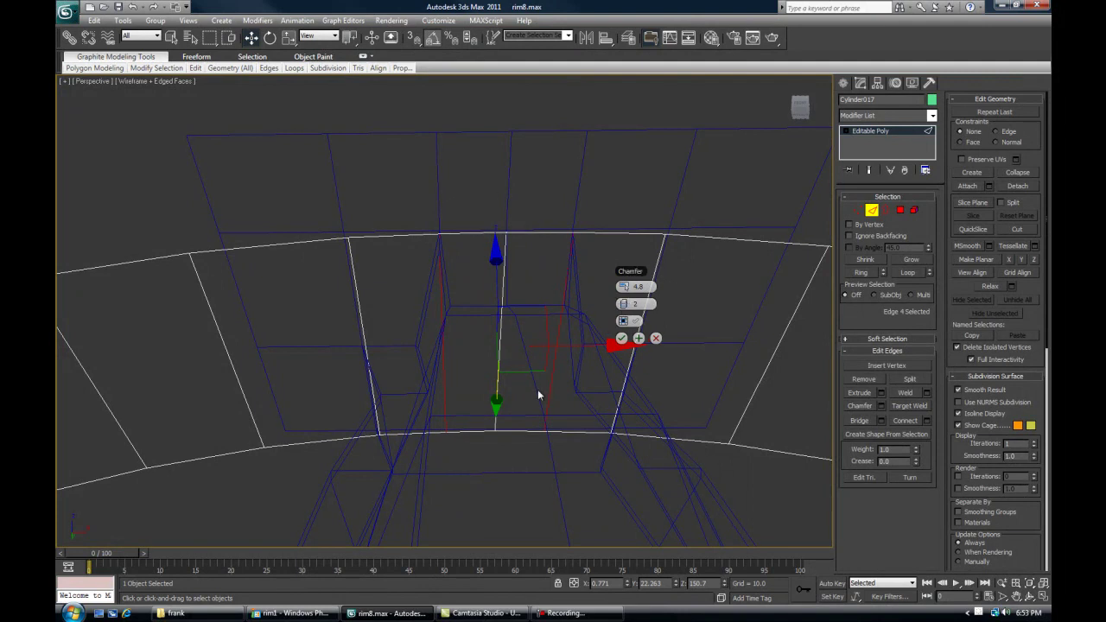
pyautogui.click(618, 344)
# Select the ring's cross edges and connect them with 1 segment, pinch 0 and slide -1, then leave edge editing
pyautogui.moveTo(495, 382)
pyautogui.keyDown('alt'); pyautogui.mouseDown(button='middle')
pyautogui.moveTo(526, 382)
pyautogui.moveTo(430, 290)
pyautogui.mouseUp(button='middle'); pyautogui.keyUp('alt')
pyautogui.press('F3')
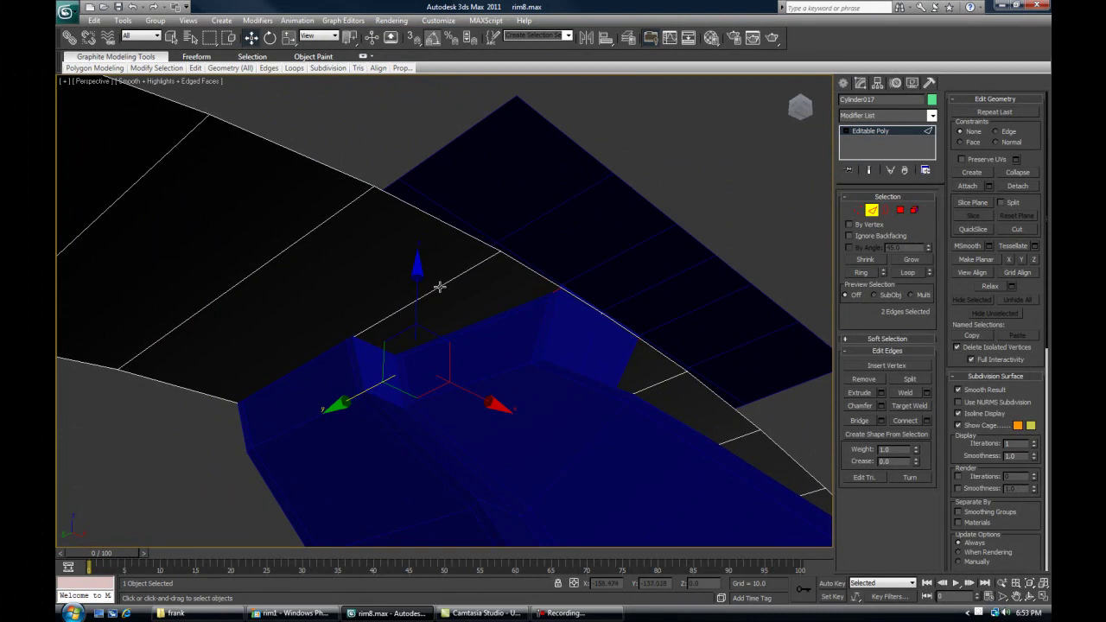
pyautogui.keyDown('alt'); pyautogui.moveTo(544, 365); pyautogui.dragTo(274, 358, button='middle'); pyautogui.keyUp('alt')
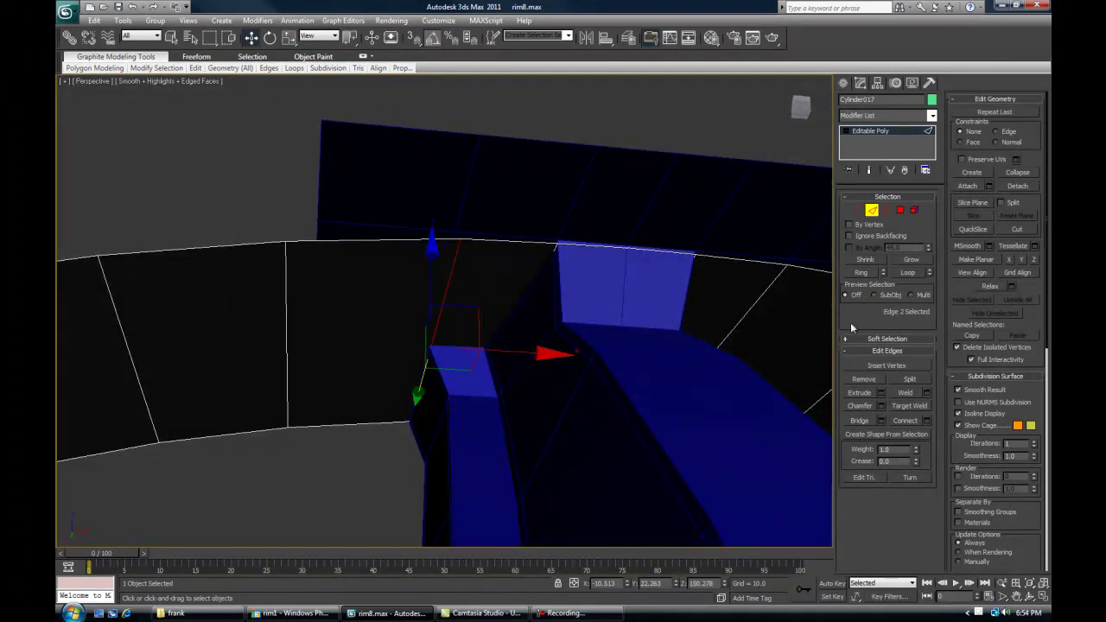
pyautogui.click(860, 273)
pyautogui.scroll(8, 432, 398)
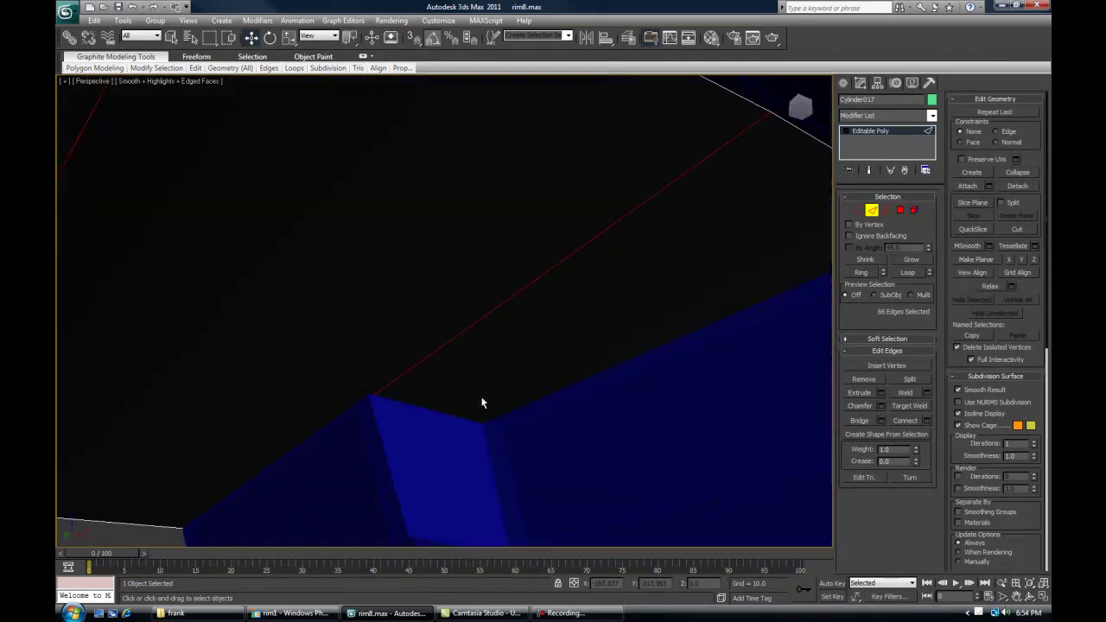
pyautogui.keyDown('alt'); pyautogui.moveTo(507, 397); pyautogui.dragTo(660, 405, button='middle'); pyautogui.keyUp('alt')
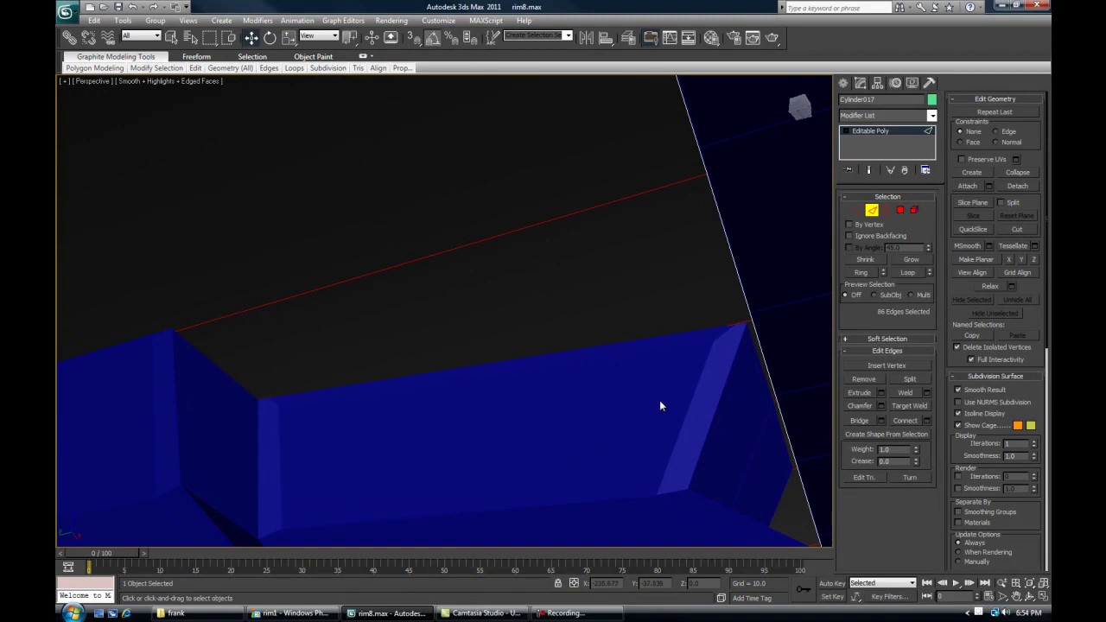
pyautogui.click(926, 420)
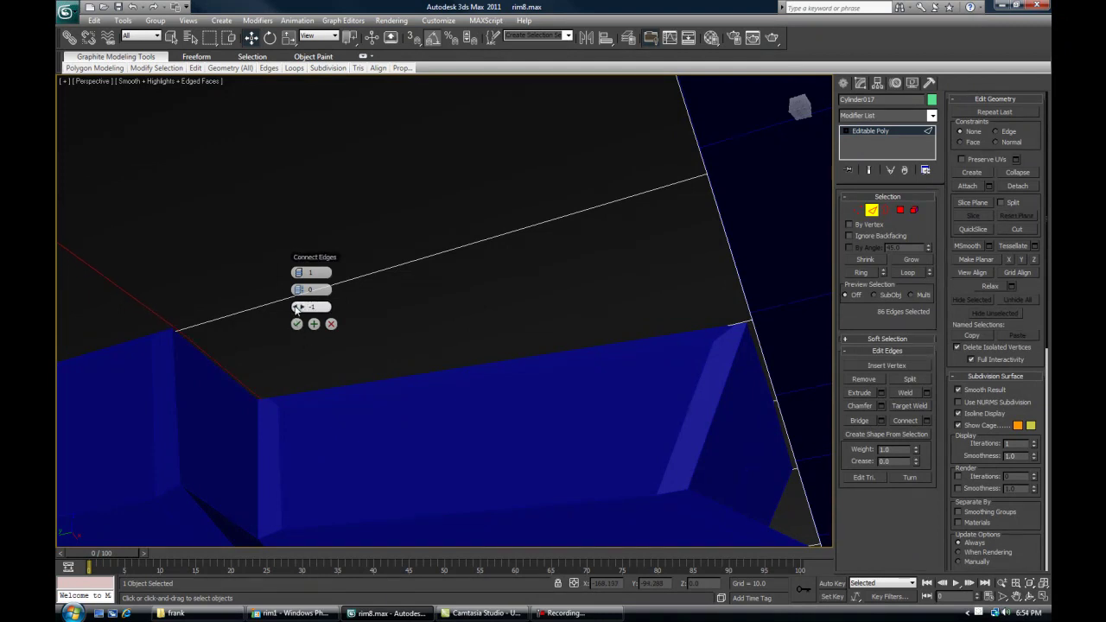
pyautogui.scroll(-5, 535, 327)
pyautogui.moveTo(535, 326)
pyautogui.keyDown('alt'); pyautogui.mouseDown(button='middle')
pyautogui.moveTo(445, 381)
pyautogui.moveTo(474, 363)
pyautogui.moveTo(460, 272)
pyautogui.mouseUp(button='middle'); pyautogui.keyUp('alt')
pyautogui.scroll(3, 457, 374)
pyautogui.press('F3')
pyautogui.click(872, 212)
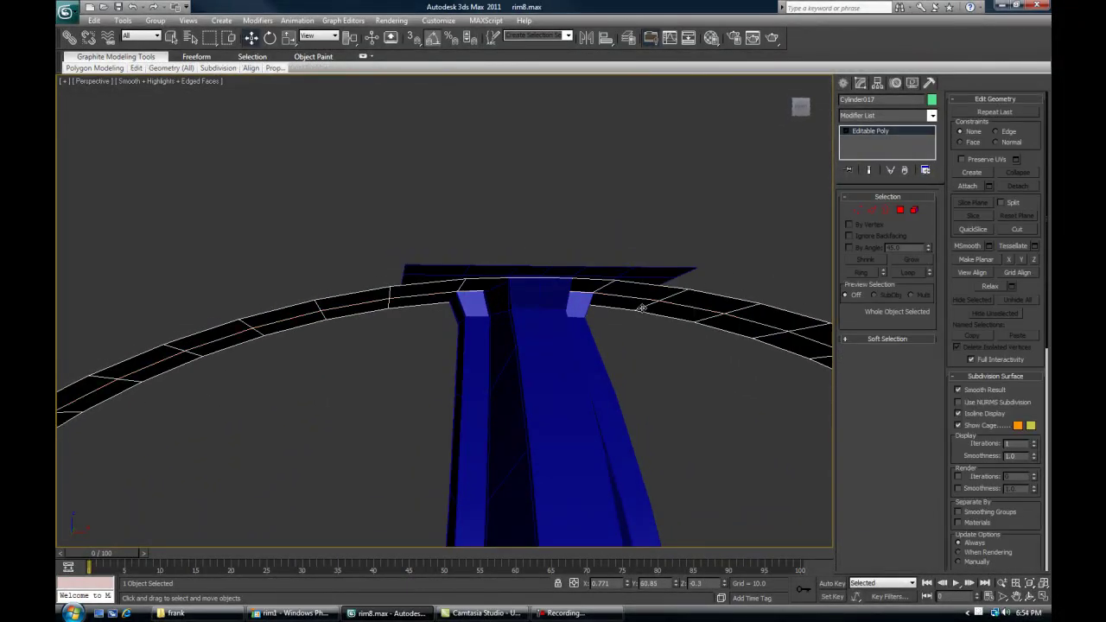
# Select the top spoke's outer end vertices in the front wireframe view and compare their height with the ring's edge
pyautogui.press('f')
pyautogui.scroll(10, 484, 350)
pyautogui.press('F3')
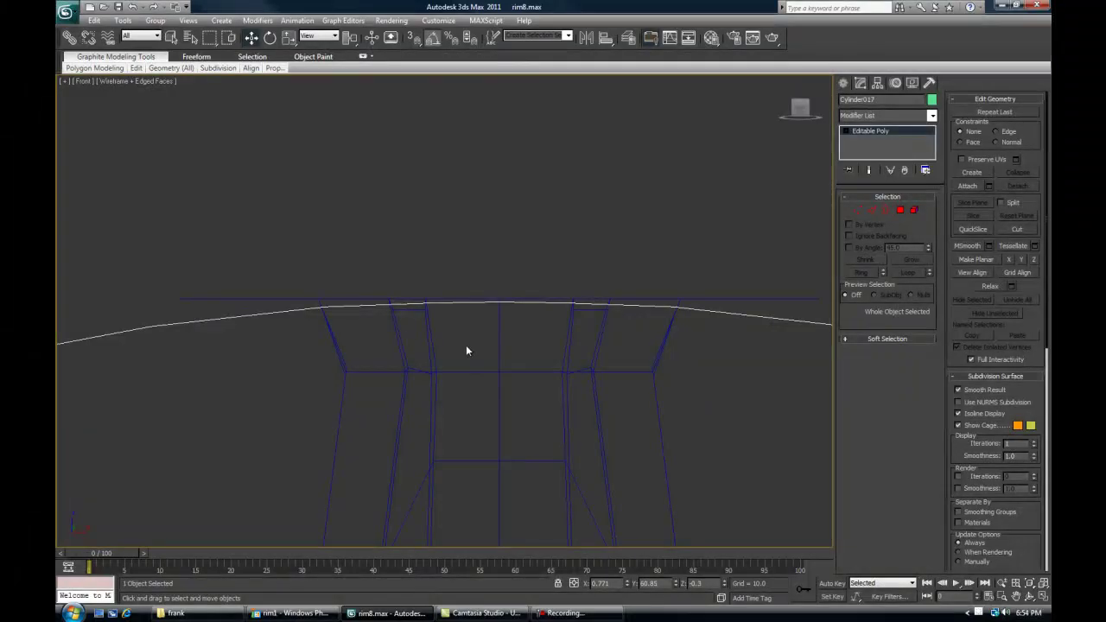
pyautogui.click(396, 329)
pyautogui.scroll(2, 430, 365)
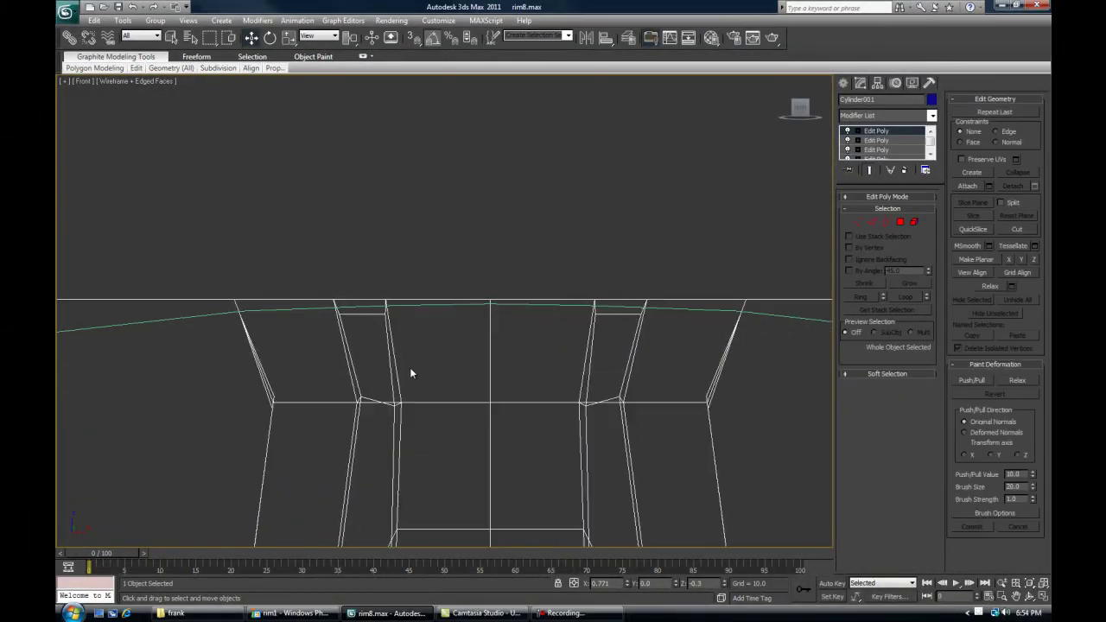
pyautogui.click(857, 222)
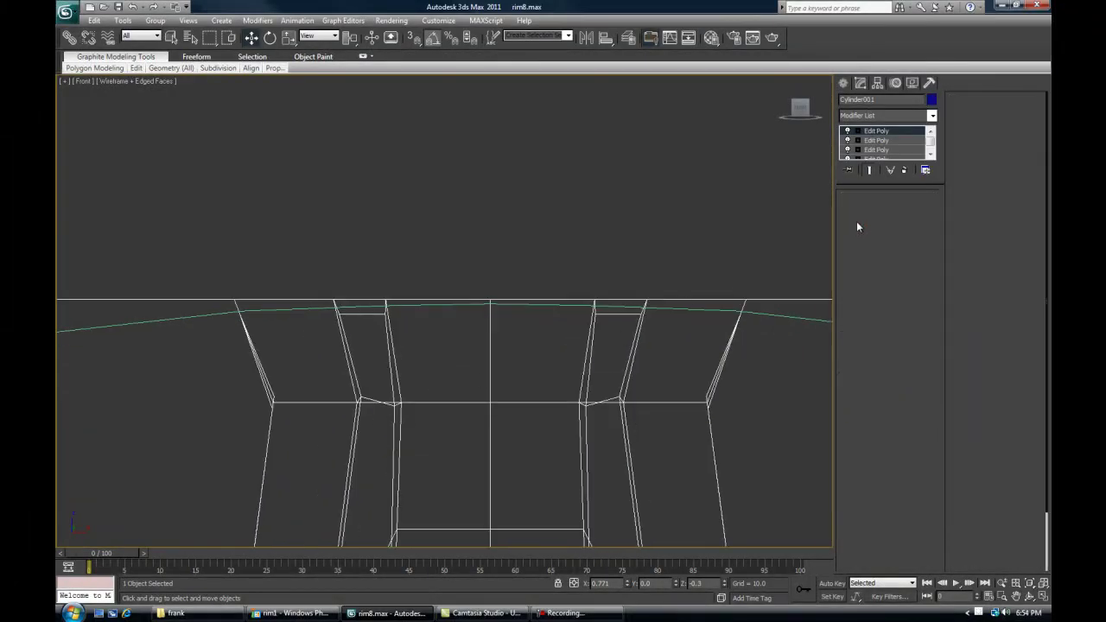
pyautogui.moveTo(167, 285); pyautogui.dragTo(760, 332)
pyautogui.press('z')
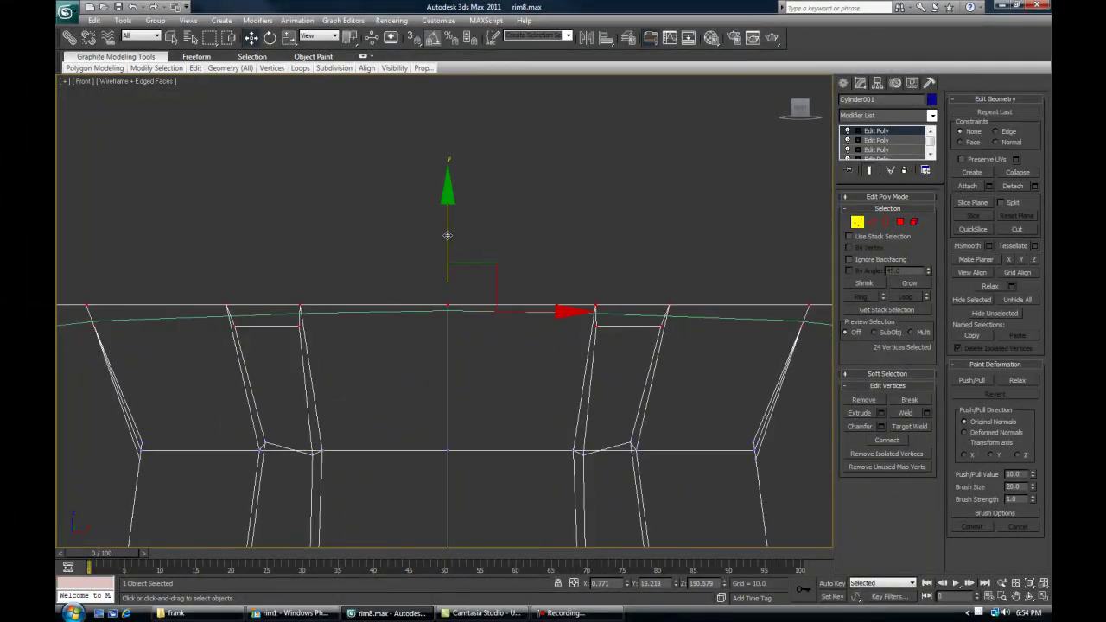
pyautogui.click(857, 222)
# Add a Push modifier to the outer ring
pyautogui.click(711, 319)
pyautogui.scroll(-3, 501, 316)
pyautogui.scroll(5, 481, 323)
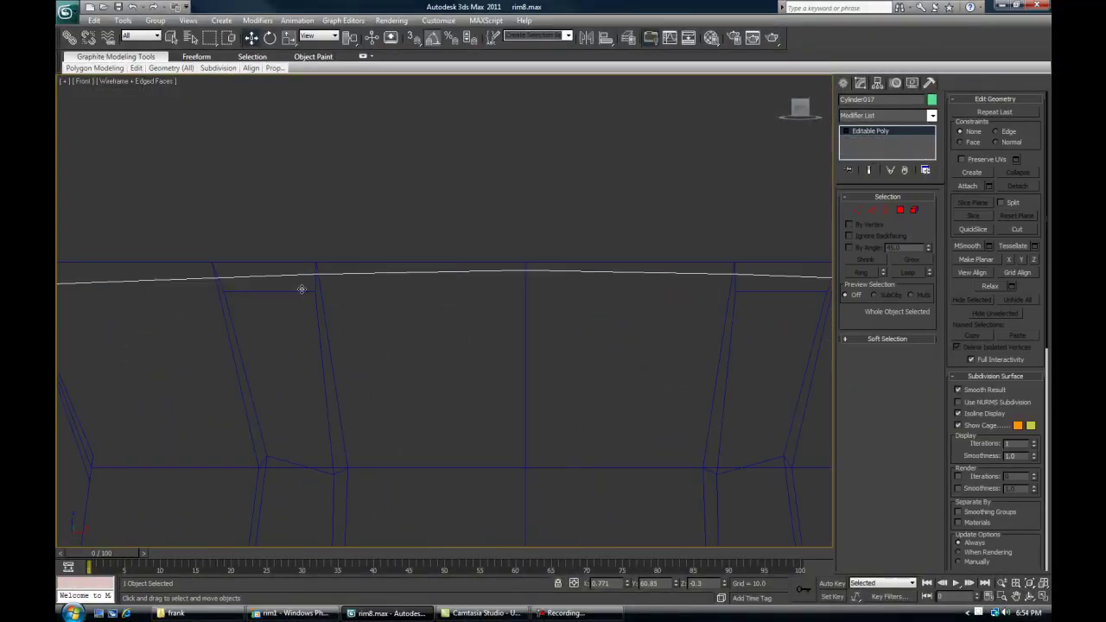
pyautogui.scroll(-3, 521, 338)
pyautogui.scroll(3, 518, 354)
pyautogui.scroll(-1, 363, 298)
pyautogui.moveTo(371, 303); pyautogui.dragTo(446, 349, button='middle')
pyautogui.scroll(-1, 483, 359)
pyautogui.moveTo(518, 370); pyautogui.dragTo(464, 373, button='middle')
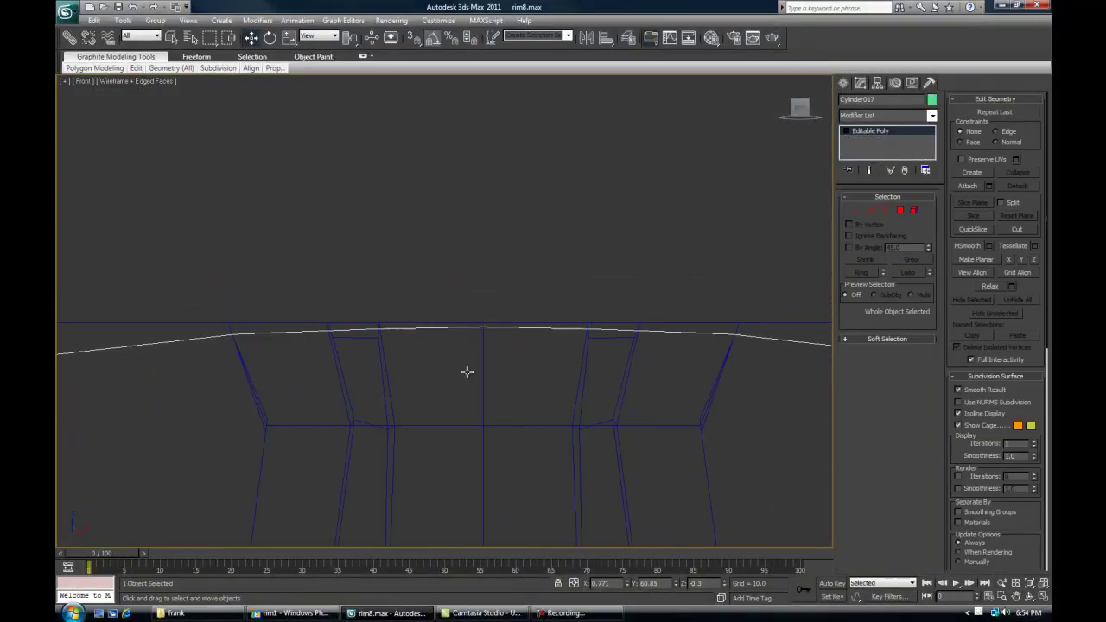
pyautogui.click(873, 114)
pyautogui.scroll(-10, 873, 114)
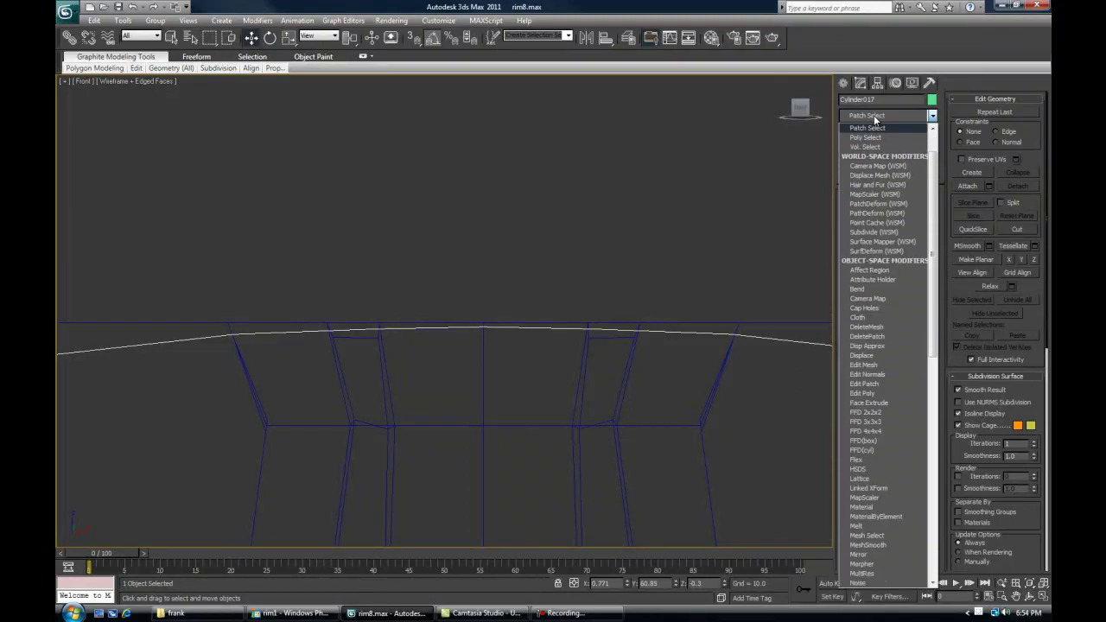
pyautogui.scroll(-14, 873, 115)
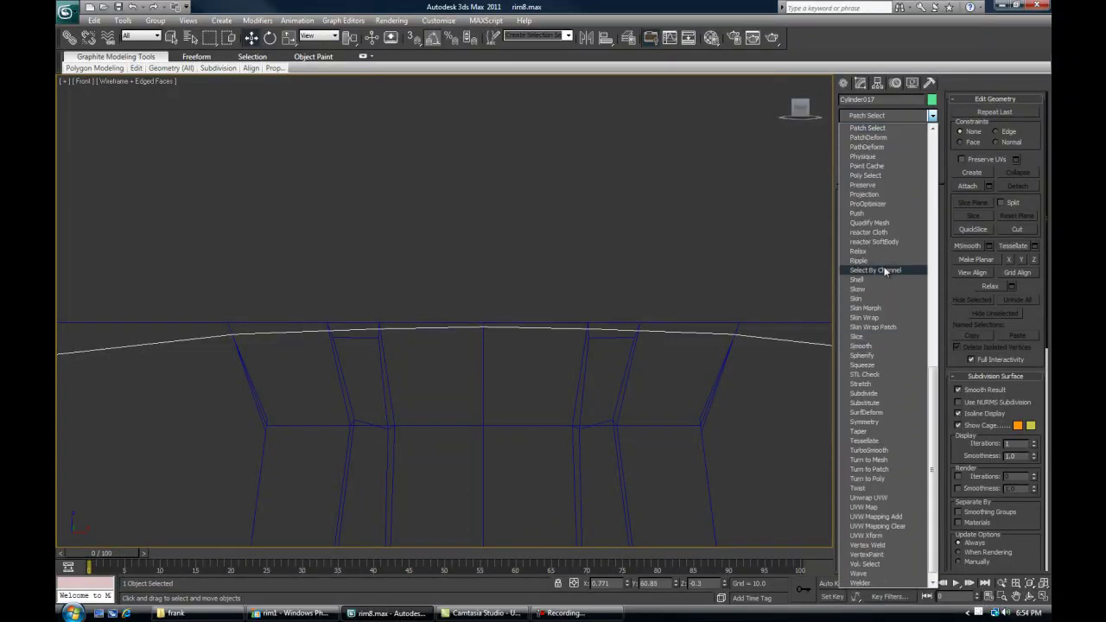
pyautogui.click(881, 214)
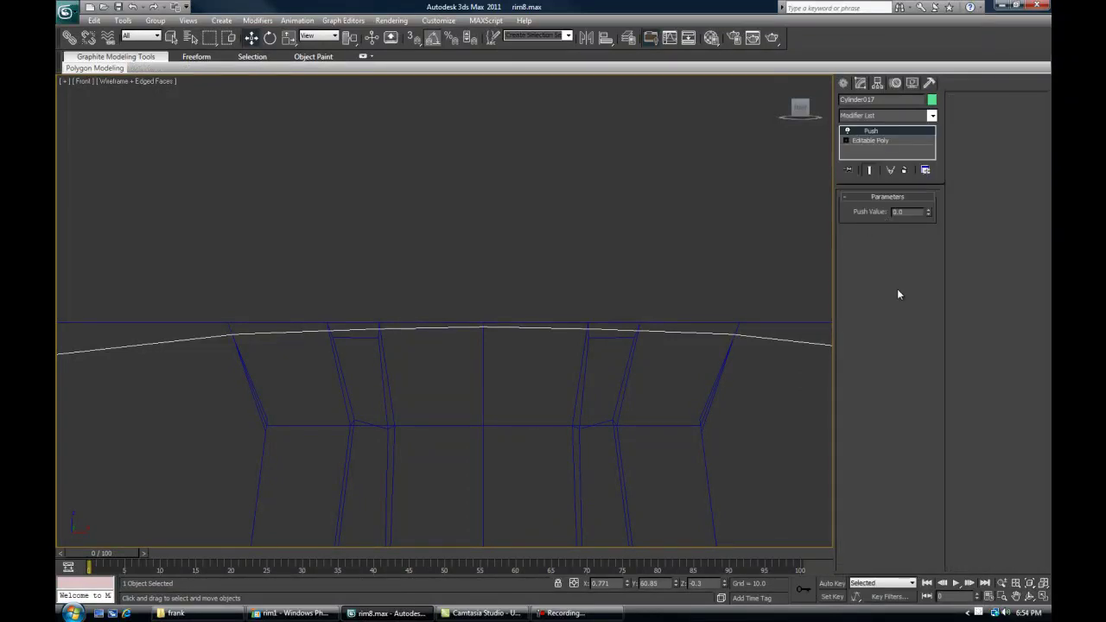
# Set the ring's push value to -0.35 and convert the ring to an Editable Poly
pyautogui.moveTo(928, 217)
pyautogui.mouseDown()
pyautogui.moveTo(927, 207)
pyautogui.moveTo(931, 245)
pyautogui.moveTo(932, 232)
pyautogui.mouseUp()
pyautogui.moveTo(390, 367); pyautogui.dragTo(467, 380, button='middle')
pyautogui.scroll(4, 414, 319)
pyautogui.scroll(-4, 481, 359)
pyautogui.rightClick(645, 276)
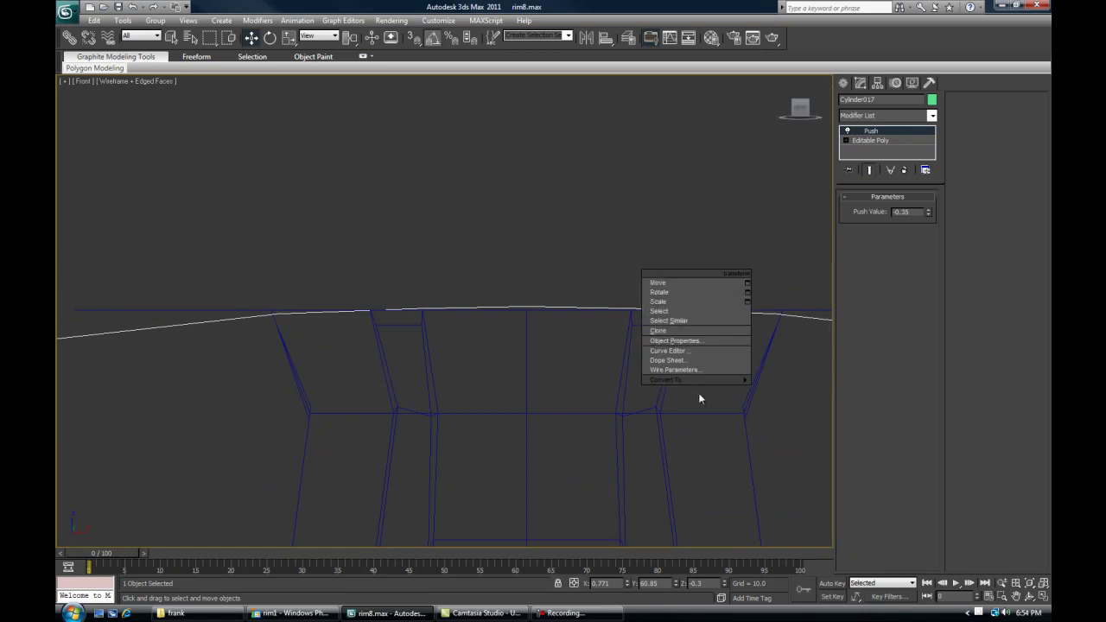
pyautogui.click(729, 378)
pyautogui.rightClick(752, 387)
pyautogui.click(793, 388)
# Select the topmost row of vertices on the top spoke's outer end and lower it until its corners meet the ring
pyautogui.moveTo(433, 341); pyautogui.dragTo(529, 328, button='middle')
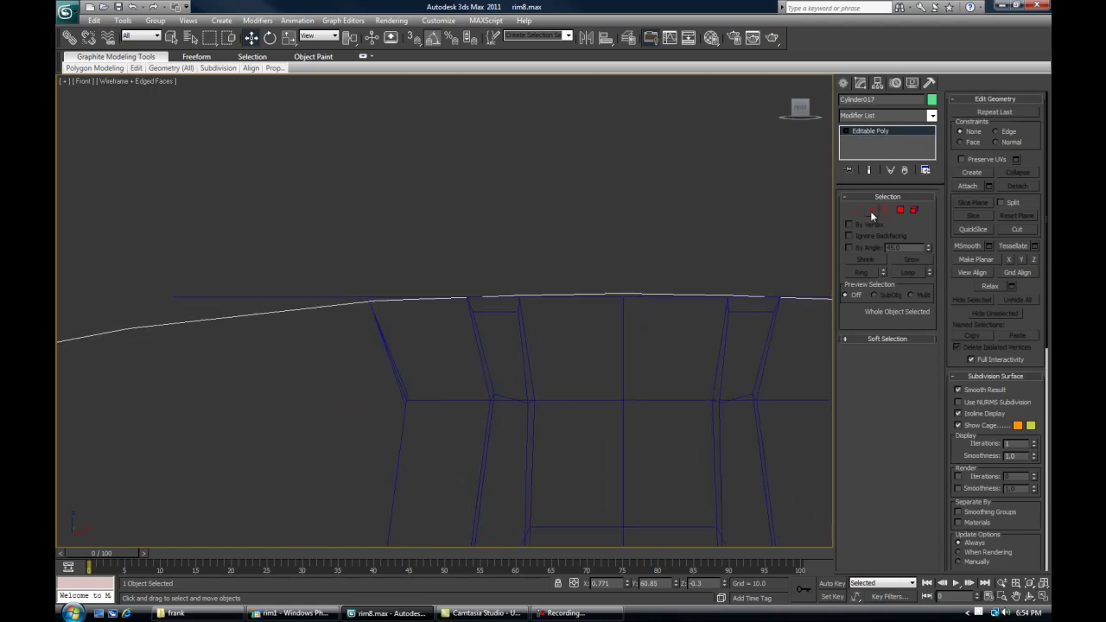
pyautogui.click(383, 339)
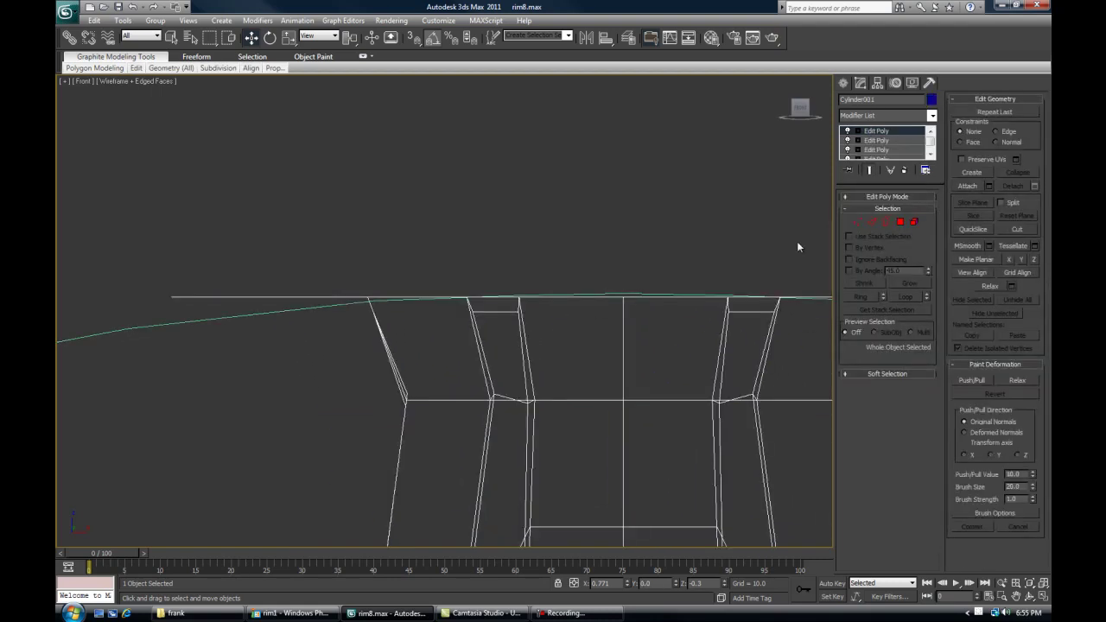
pyautogui.click(857, 222)
pyautogui.moveTo(442, 294); pyautogui.dragTo(231, 280, button='middle')
pyautogui.moveTo(139, 244); pyautogui.dragTo(728, 298)
pyautogui.moveTo(654, 292); pyautogui.dragTo(465, 281, button='middle')
pyautogui.moveTo(560, 298); pyautogui.dragTo(733, 289, button='middle')
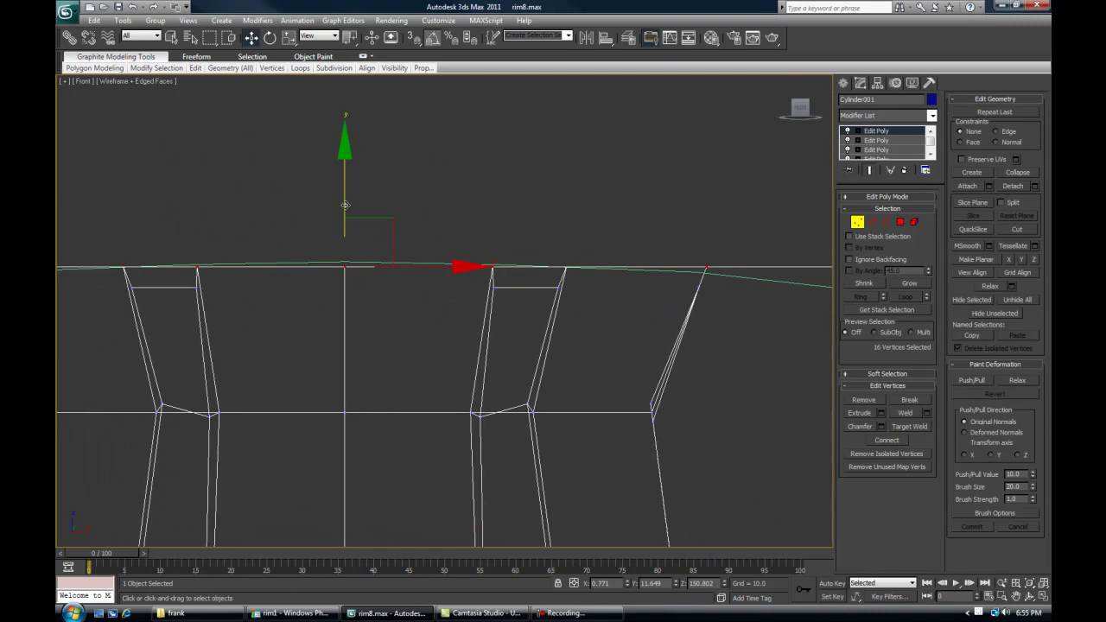
pyautogui.moveTo(345, 205); pyautogui.dragTo(349, 211)
pyautogui.moveTo(316, 231); pyautogui.dragTo(448, 217, button='middle')
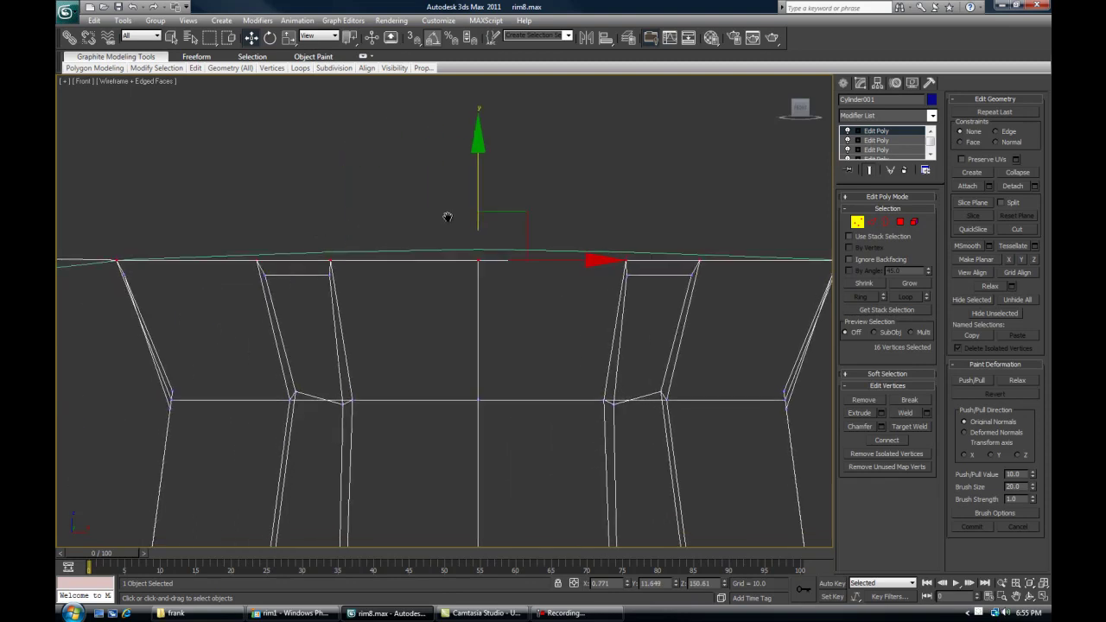
# Raise the spoke's end vertices between the two outer corners, together with those just below them, towards the ring's curve
pyautogui.moveTo(328, 268); pyautogui.dragTo(353, 272, button='middle')
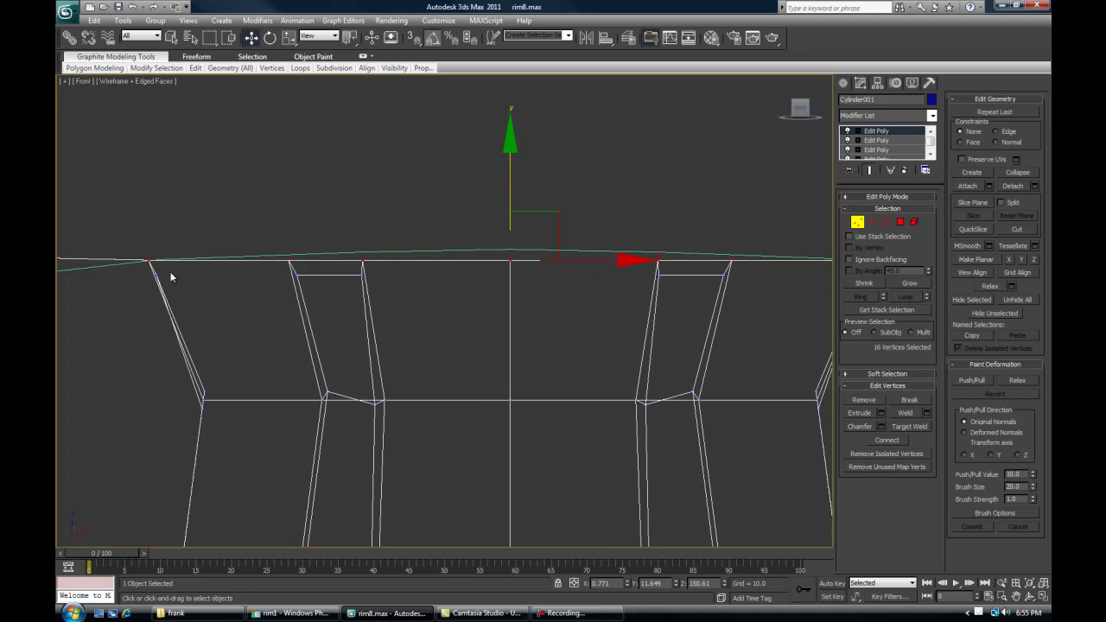
pyautogui.keyDown('alt'); pyautogui.moveTo(125, 229); pyautogui.dragTo(199, 306); pyautogui.keyUp('alt')
pyautogui.moveTo(380, 318); pyautogui.dragTo(273, 327, button='middle')
pyautogui.keyDown('alt'); pyautogui.moveTo(724, 229); pyautogui.dragTo(845, 330); pyautogui.keyUp('alt')
pyautogui.moveTo(404, 199); pyautogui.dragTo(413, 192)
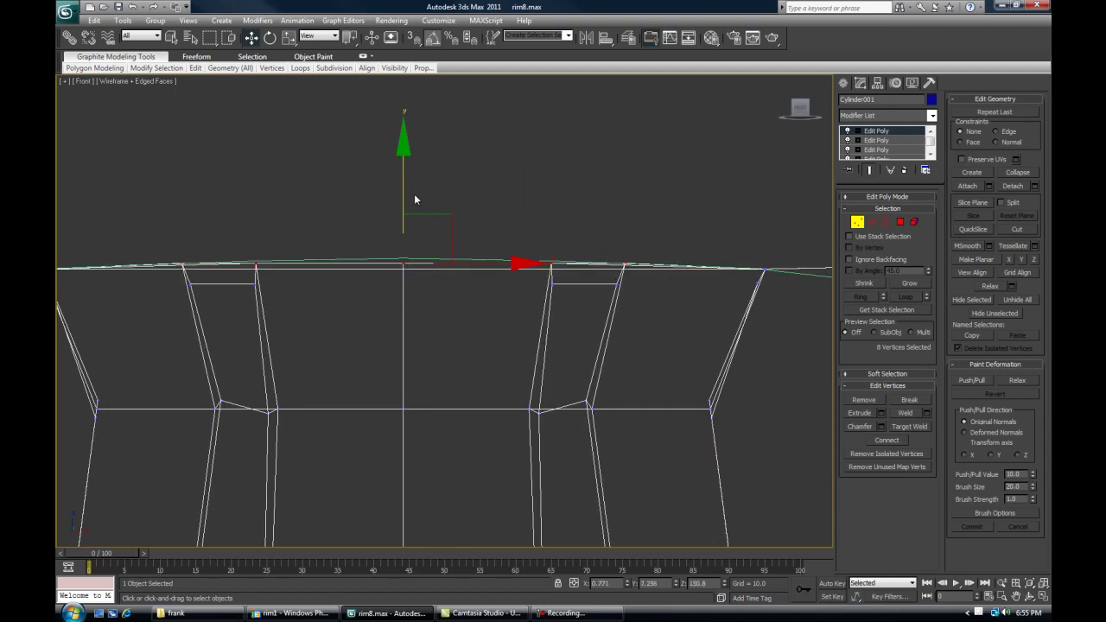
pyautogui.hotkey('ctrl', 'z')
pyautogui.keyDown('ctrl'); pyautogui.moveTo(158, 252); pyautogui.dragTo(309, 323); pyautogui.keyUp('ctrl')
pyautogui.keyDown('ctrl'); pyautogui.moveTo(475, 227); pyautogui.dragTo(683, 320); pyautogui.keyUp('ctrl')
pyautogui.moveTo(405, 196); pyautogui.dragTo(414, 192)
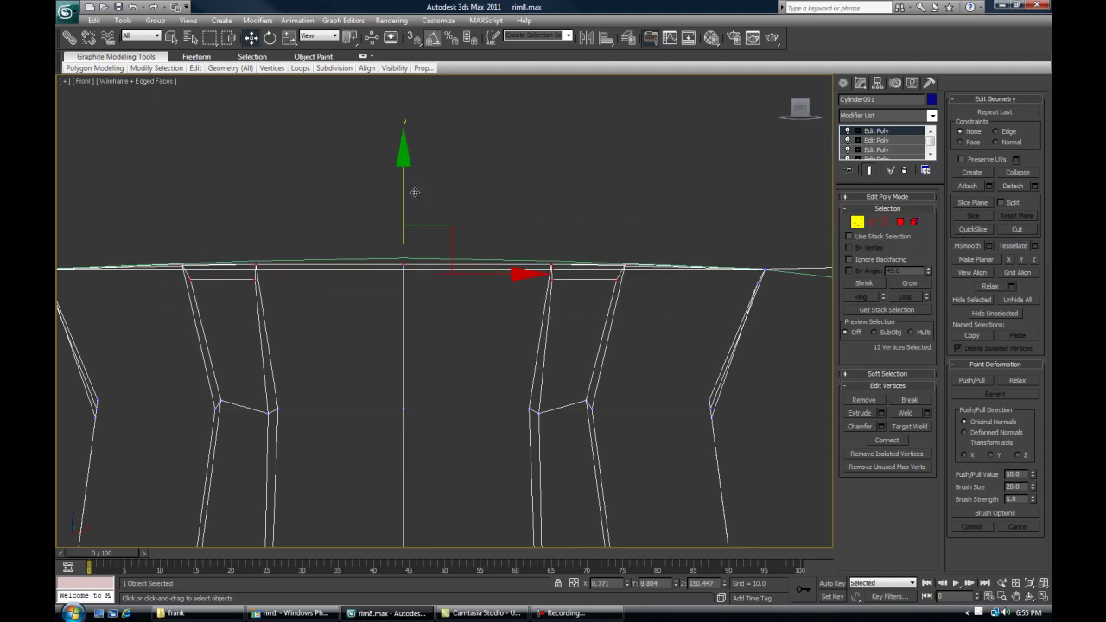
# Raise only the two centre vertices of the spoke's end onto the ring's curve, then clear the selection
pyautogui.keyDown('alt'); pyautogui.moveTo(685, 234); pyautogui.dragTo(452, 332); pyautogui.keyUp('alt')
pyautogui.keyDown('alt'); pyautogui.moveTo(169, 203); pyautogui.dragTo(293, 319); pyautogui.keyUp('alt')
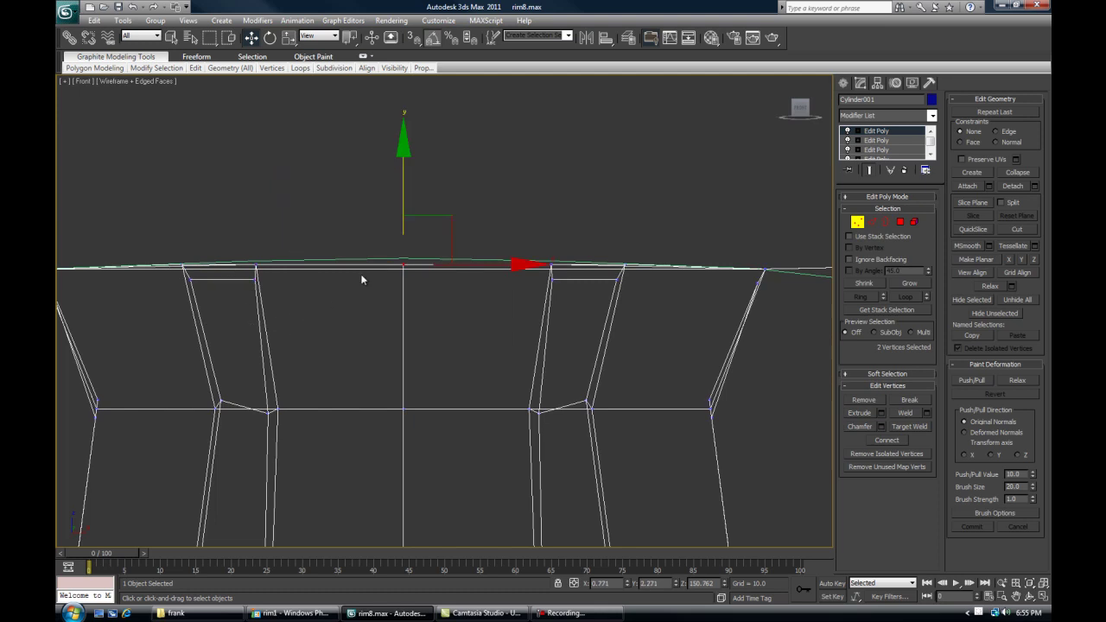
pyautogui.moveTo(403, 201); pyautogui.dragTo(407, 187)
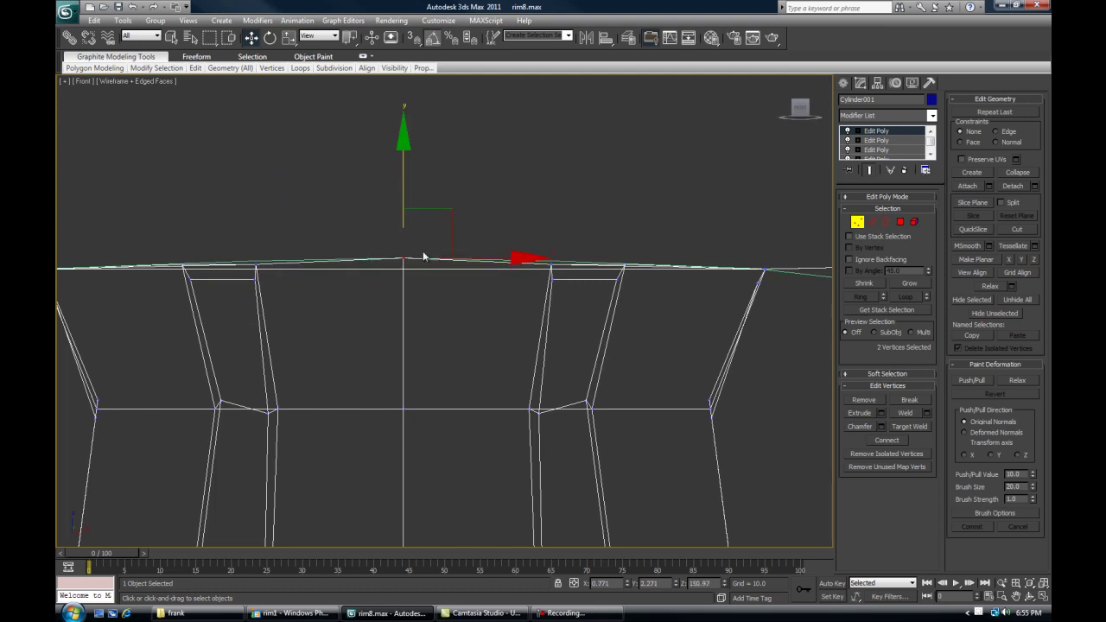
pyautogui.scroll(4, 436, 306)
pyautogui.click(427, 298)
# Select the polygons with material ID 8 around the spoke ends in shaded perspective and detach them as a separate object
pyautogui.press('p')
pyautogui.moveTo(419, 291)
pyautogui.keyDown('alt'); pyautogui.mouseDown(button='middle')
pyautogui.moveTo(426, 299)
pyautogui.moveTo(428, 271)
pyautogui.moveTo(456, 280)
pyautogui.moveTo(504, 259)
pyautogui.mouseUp(button='middle'); pyautogui.keyUp('alt')
pyautogui.press('F3')
pyautogui.scroll(-3, 429, 271)
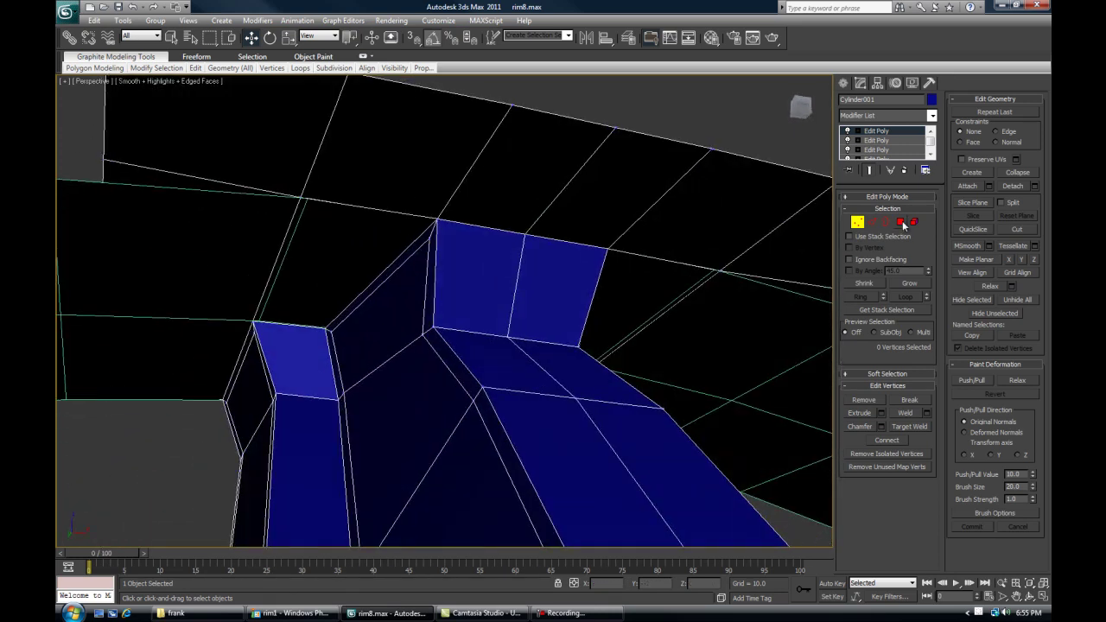
pyautogui.click(900, 222)
pyautogui.click(572, 167)
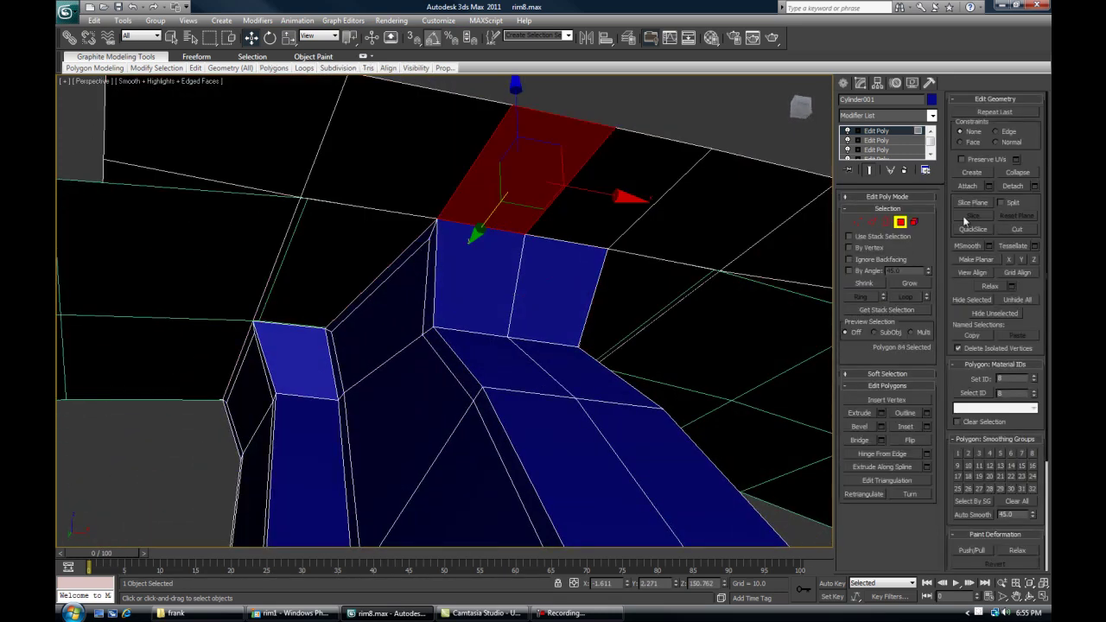
pyautogui.click(969, 393)
pyautogui.click(1033, 188)
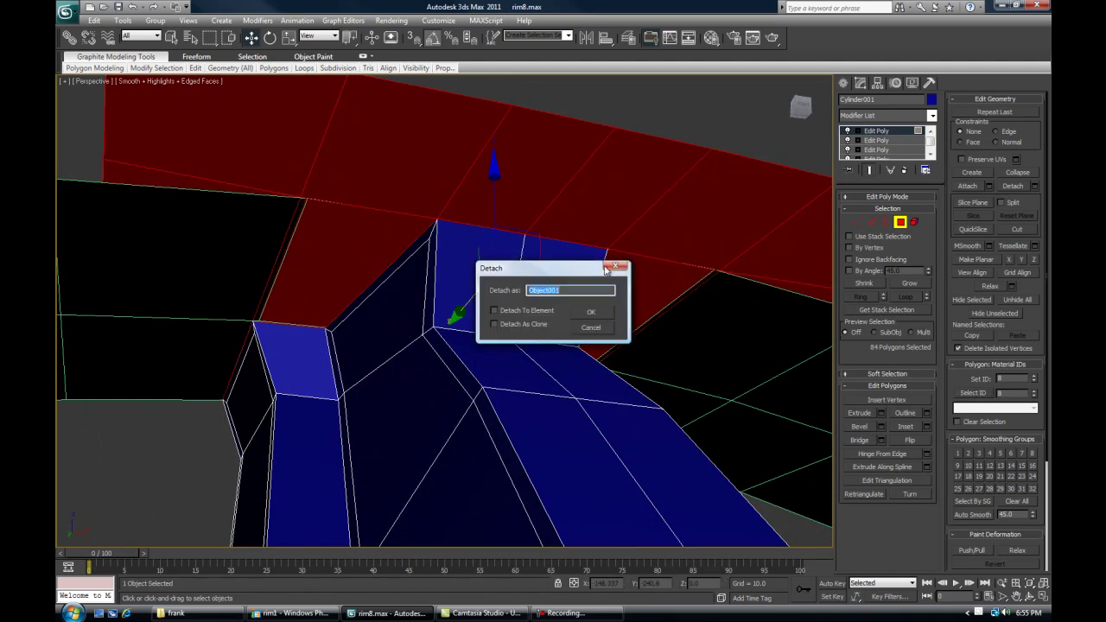
pyautogui.click(589, 311)
pyautogui.click(900, 223)
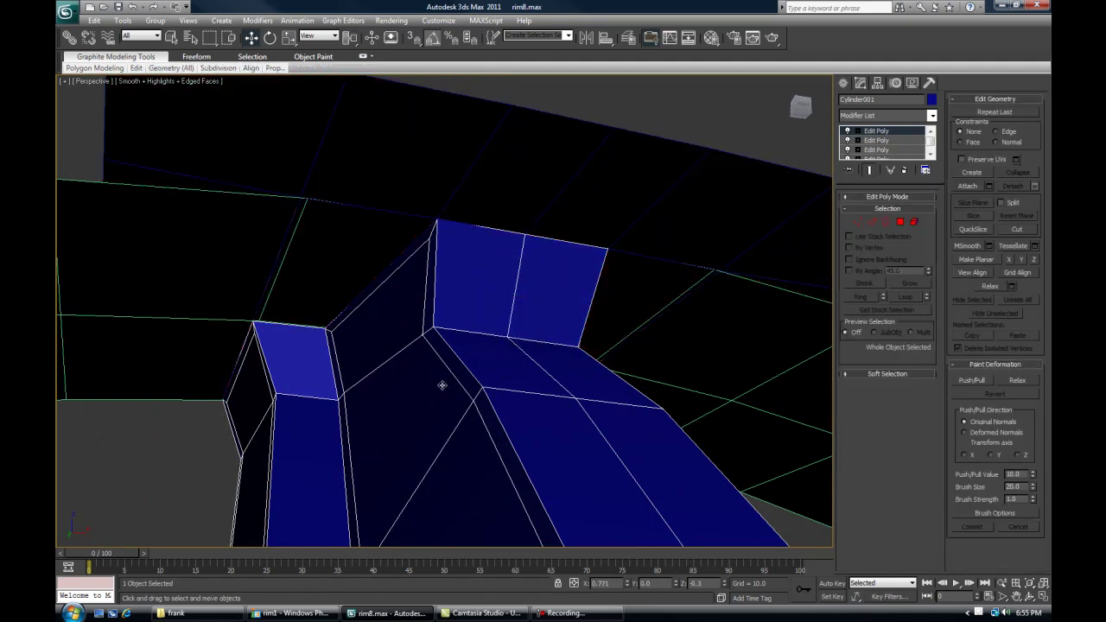
# Isolate the spokes and the outer ring, and move the isolation warning clear of the model
pyautogui.keyDown('ctrl'); pyautogui.click(184, 296); pyautogui.keyUp('ctrl')
pyautogui.hotkey('alt', 'q')
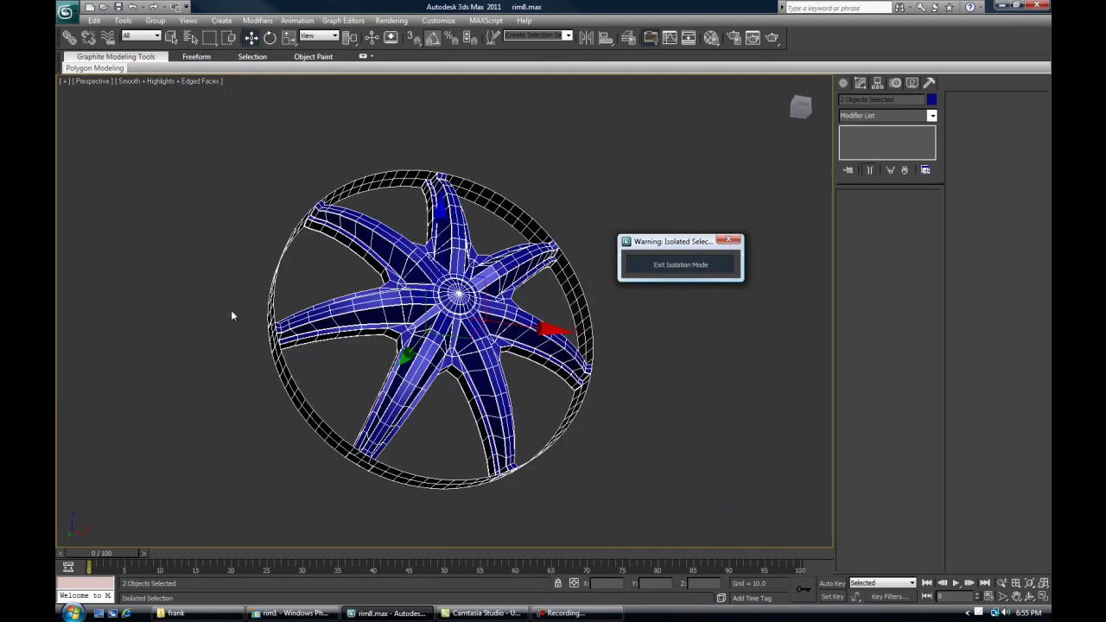
pyautogui.click(683, 266)
pyautogui.hotkey('alt', 'q')
pyautogui.click(630, 175)
pyautogui.moveTo(687, 242); pyautogui.dragTo(755, 535)
# Select the six ring polygons that cover the top spoke's tip, four in the front row and two behind them
pyautogui.scroll(10, 420, 153)
pyautogui.click(420, 274)
pyautogui.click(900, 210)
pyautogui.press('F3')
pyautogui.click(465, 324)
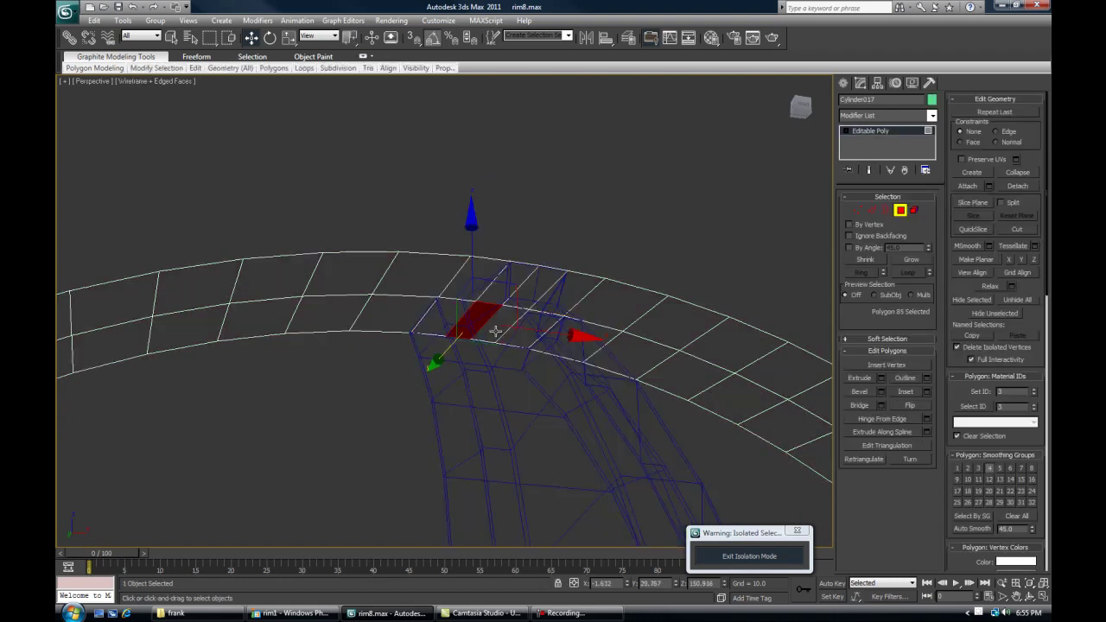
pyautogui.scroll(5, 448, 324)
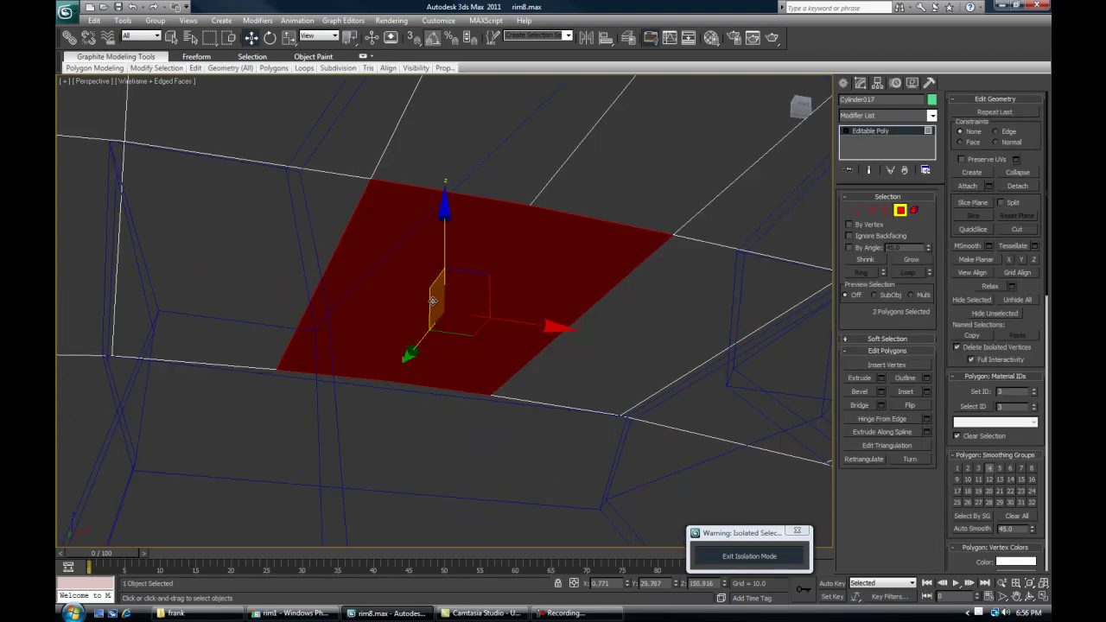
pyautogui.scroll(-4, 435, 325)
pyautogui.scroll(3, 423, 327)
pyautogui.keyDown('ctrl'); pyautogui.click(335, 368); pyautogui.keyUp('ctrl')
pyautogui.keyDown('ctrl'); pyautogui.click(581, 416); pyautogui.keyUp('ctrl')
pyautogui.keyDown('alt'); pyautogui.moveTo(552, 385); pyautogui.dragTo(538, 342, button='middle'); pyautogui.keyUp('alt')
pyautogui.keyDown('alt'); pyautogui.moveTo(359, 313); pyautogui.dragTo(228, 469, button='middle'); pyautogui.keyUp('alt')
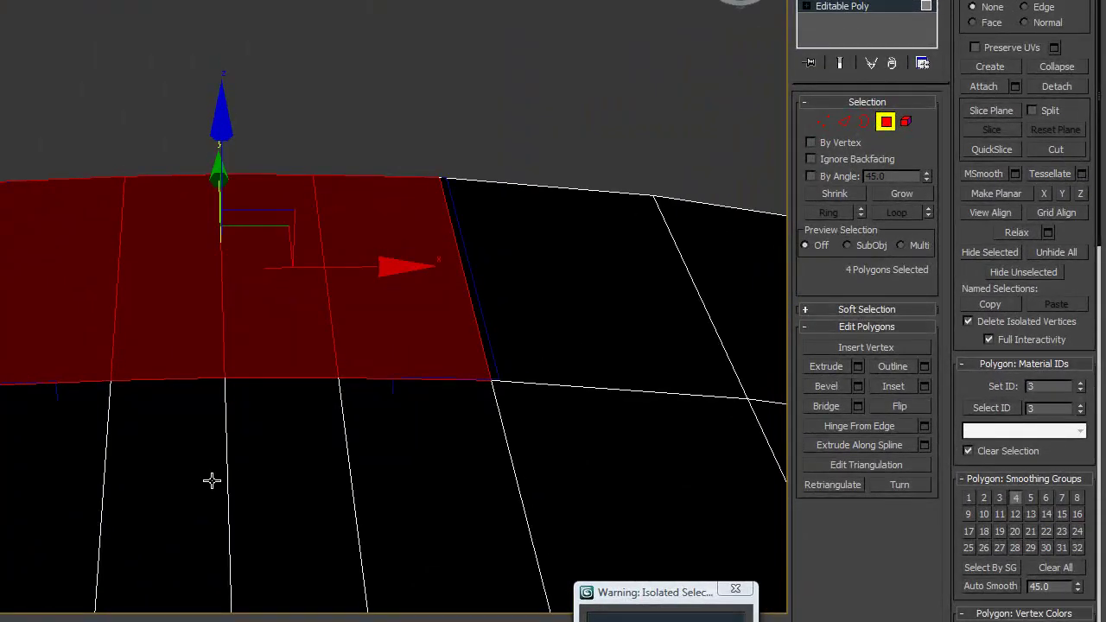
pyautogui.keyDown('ctrl'); pyautogui.click(198, 477); pyautogui.keyUp('ctrl')
pyautogui.keyDown('ctrl'); pyautogui.click(285, 474); pyautogui.keyUp('ctrl')
pyautogui.keyDown('alt'); pyautogui.moveTo(310, 457); pyautogui.dragTo(209, 262, button='middle'); pyautogui.keyUp('alt')
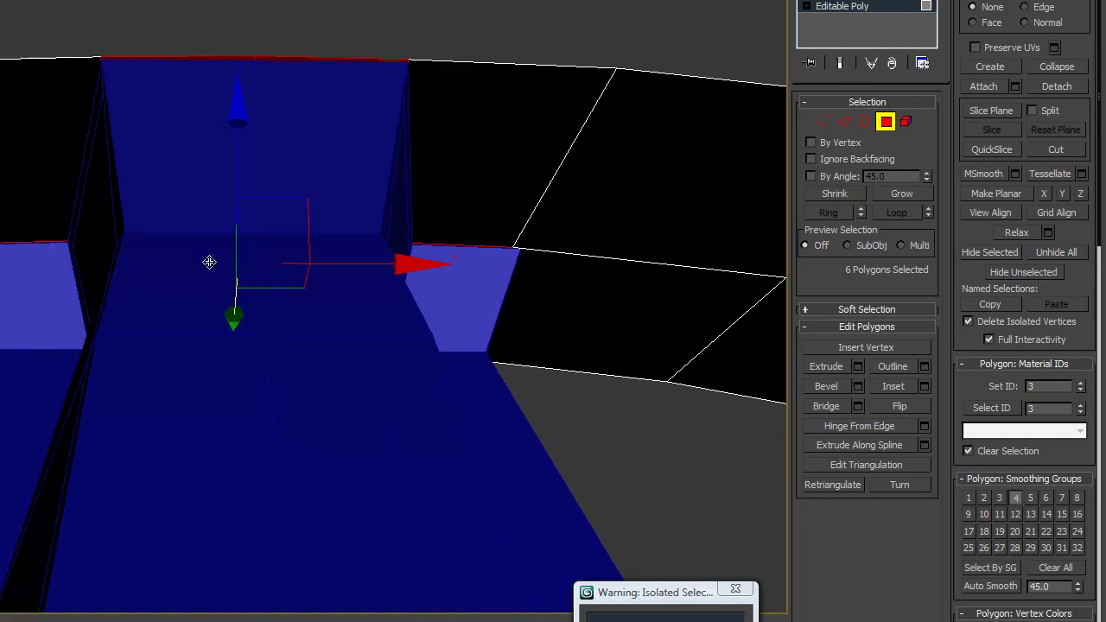
# Extend the two ring edges behind the centre of the top spoke's tip upward into new polygons
pyautogui.click(842, 120)
pyautogui.click(280, 58)
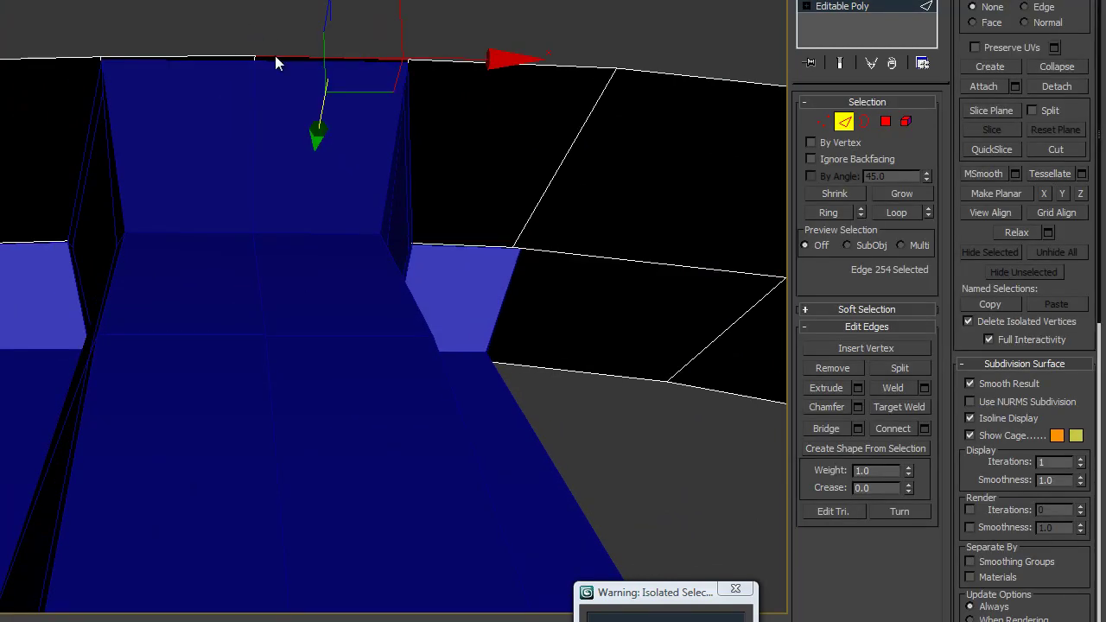
pyautogui.keyDown('ctrl'); pyautogui.click(199, 56); pyautogui.keyUp('ctrl')
pyautogui.keyDown('shift'); pyautogui.moveTo(249, 130); pyautogui.dragTo(255, 69); pyautogui.keyUp('shift')
# Delete the six selected ring polygons over the top spoke's tip with the ring shown see-through, then leave polygon editing
pyautogui.click(889, 127)
pyautogui.moveTo(403, 192); pyautogui.dragTo(420, 181, button='middle')
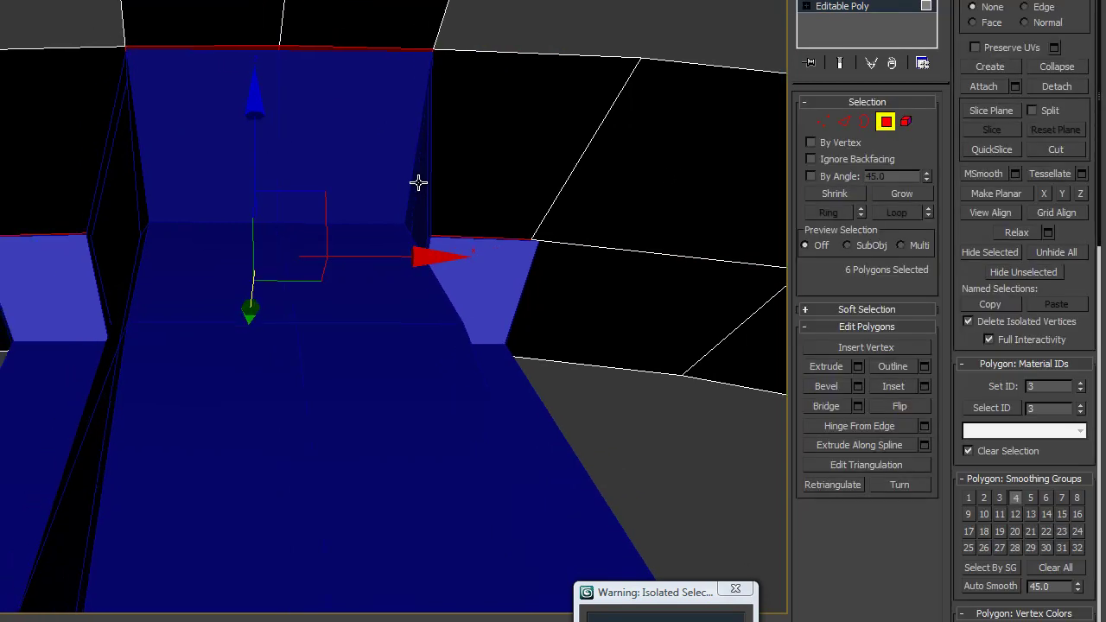
pyautogui.hotkey('alt', 'x')
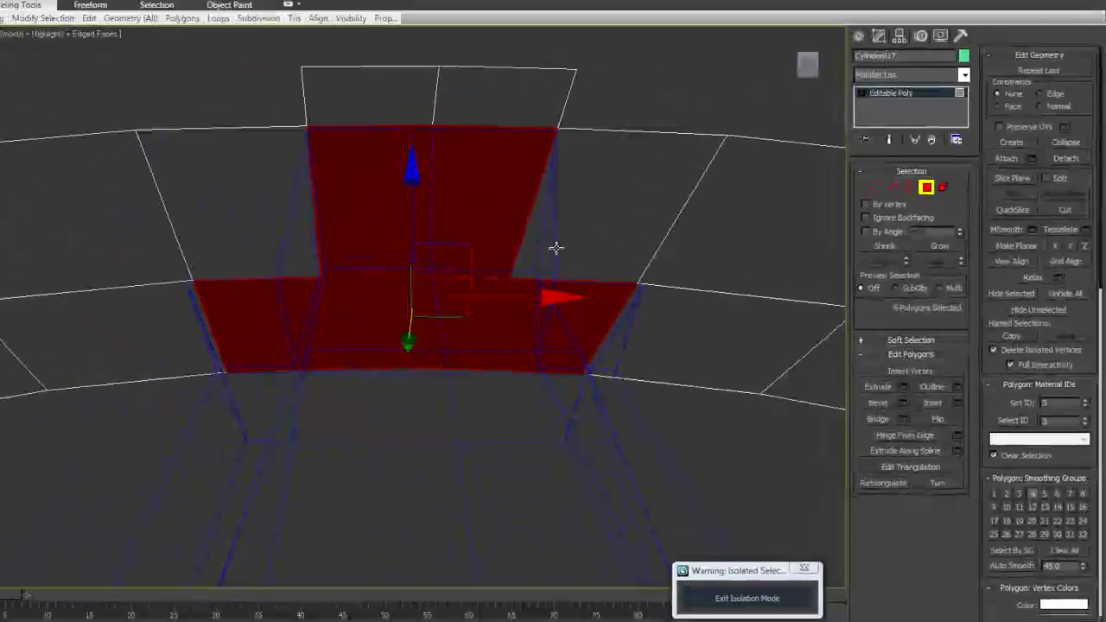
pyautogui.press('Delete')
pyautogui.moveTo(315, 266); pyautogui.dragTo(401, 330, button='middle')
pyautogui.scroll(3, 401, 330)
pyautogui.click(939, 208)
# Try to attach the ring to the spokes in shaded view, cancelling at the material attach options
pyautogui.moveTo(553, 275)
pyautogui.keyDown('alt'); pyautogui.mouseDown(button='middle')
pyautogui.moveTo(526, 281)
pyautogui.moveTo(525, 294)
pyautogui.moveTo(540, 295)
pyautogui.moveTo(525, 318)
pyautogui.mouseUp(button='middle'); pyautogui.keyUp('alt')
pyautogui.press('F3')
pyautogui.click(522, 309)
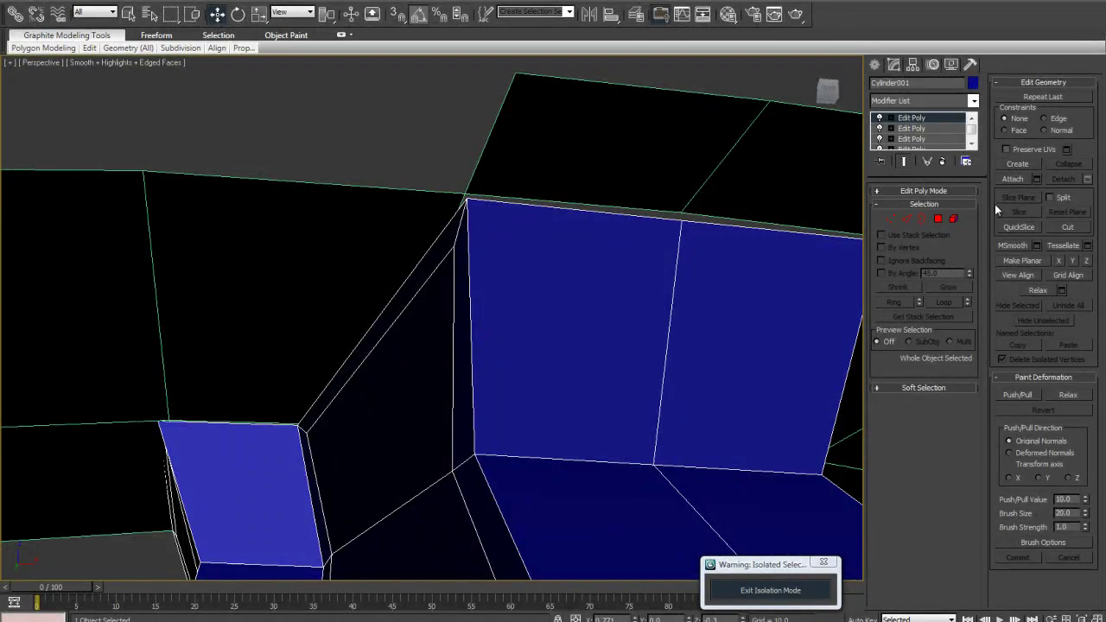
pyautogui.click(1021, 178)
pyautogui.click(575, 152)
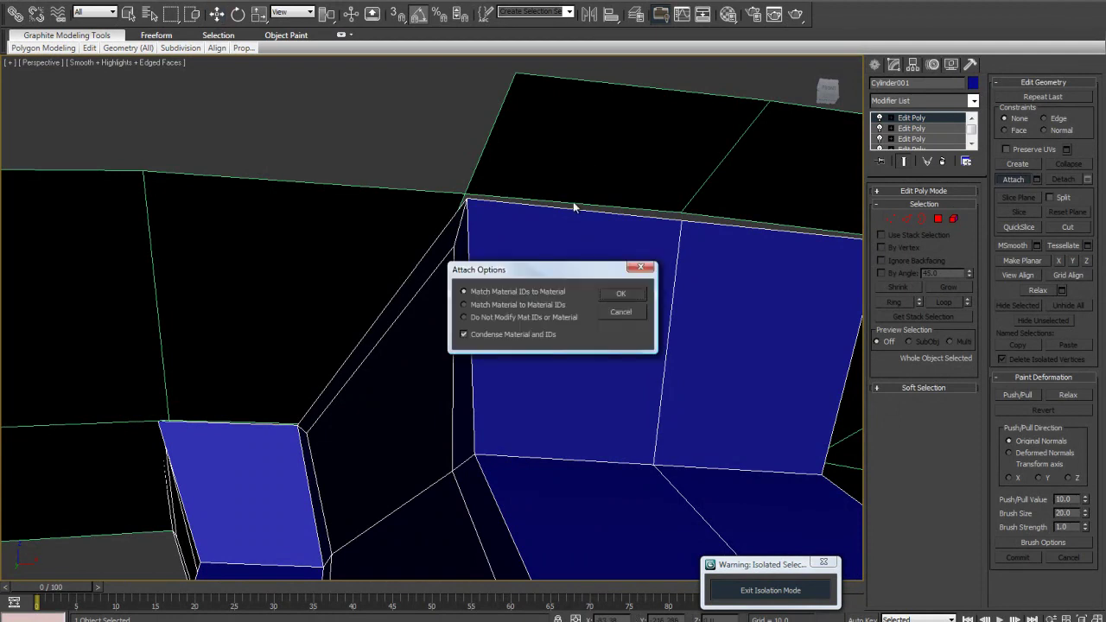
pyautogui.click(641, 314)
# Select the ring and spokes together, inspect the materials in the Material Editor, then reselect only the spokes
pyautogui.click(874, 66)
pyautogui.moveTo(323, 113); pyautogui.dragTo(439, 235)
pyautogui.press('m')
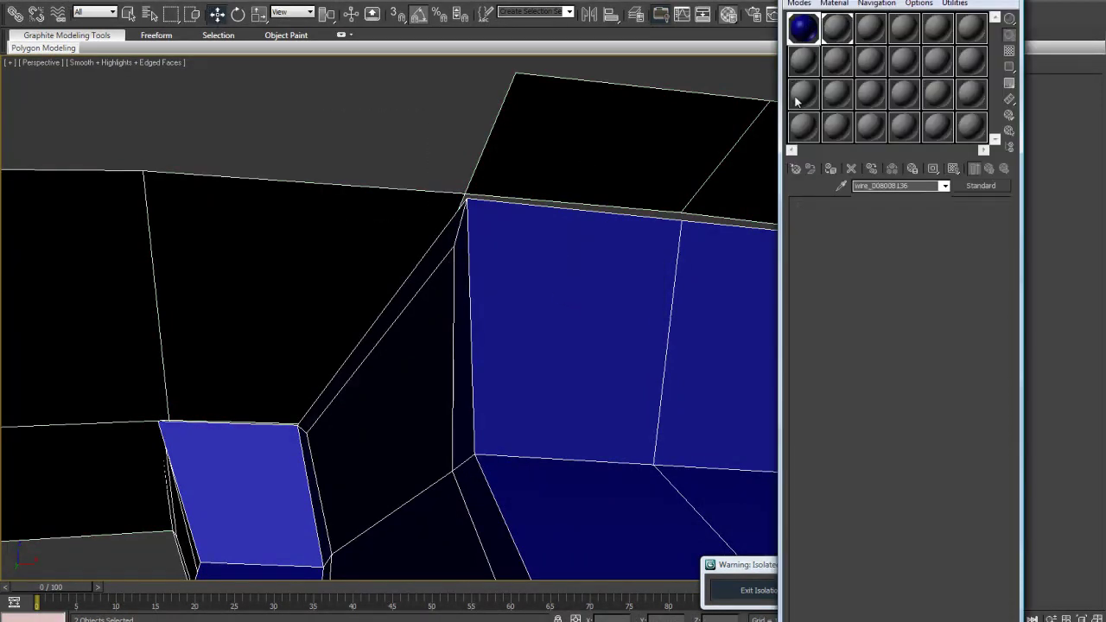
pyautogui.click(1008, 1)
pyautogui.click(335, 151)
pyautogui.click(554, 286)
pyautogui.click(893, 65)
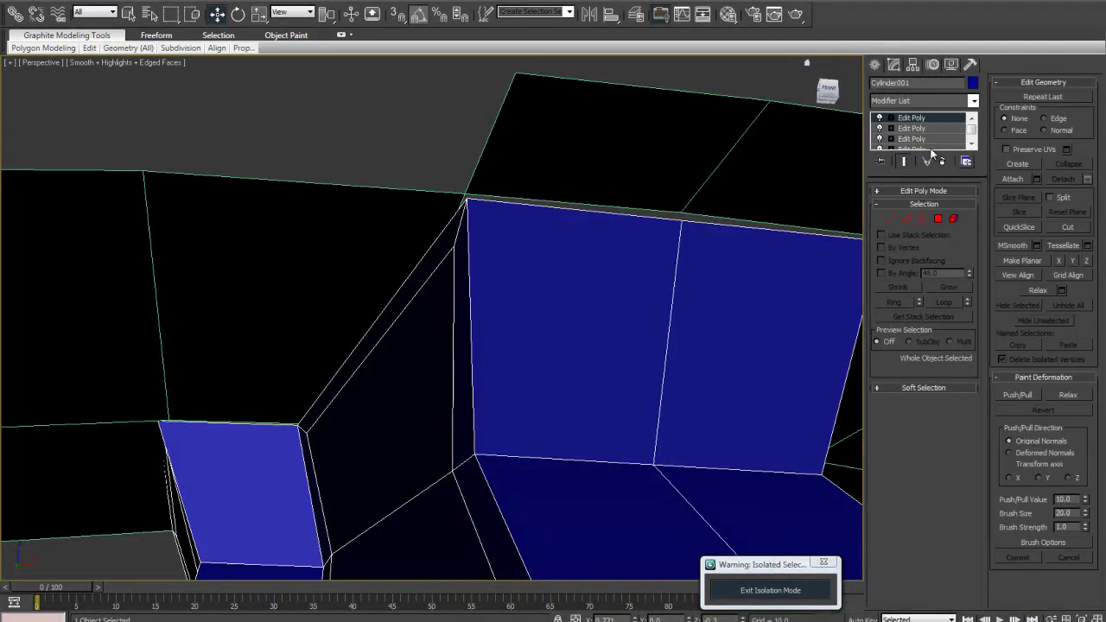
# Add a new Edit Poly modifier to the spokes and attach the outer ring to them
pyautogui.click(912, 106)
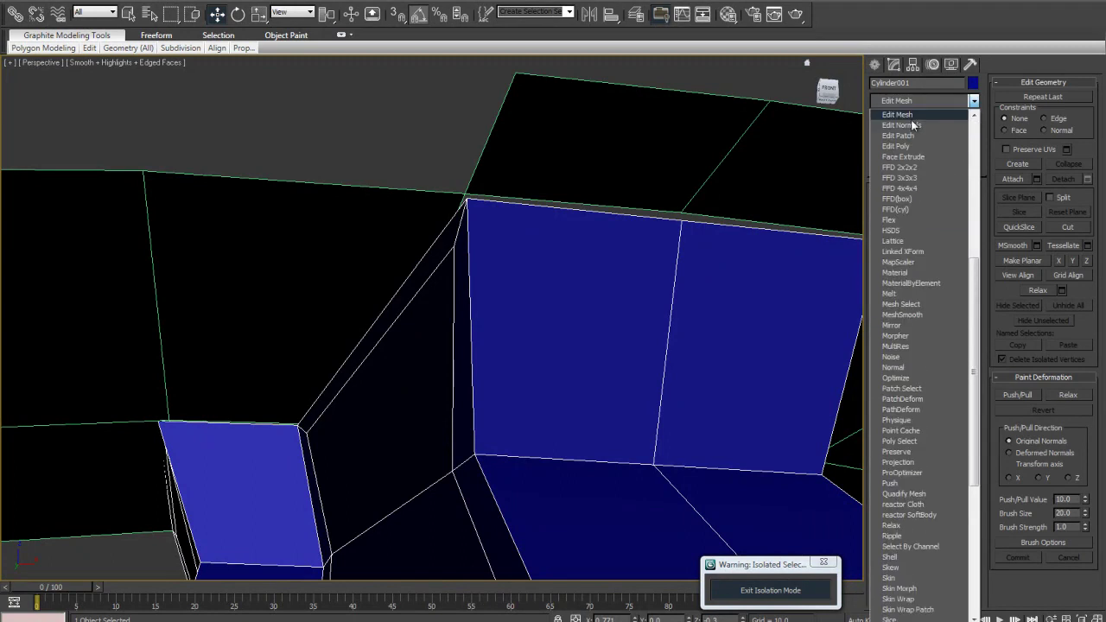
pyautogui.click(907, 145)
pyautogui.click(1013, 178)
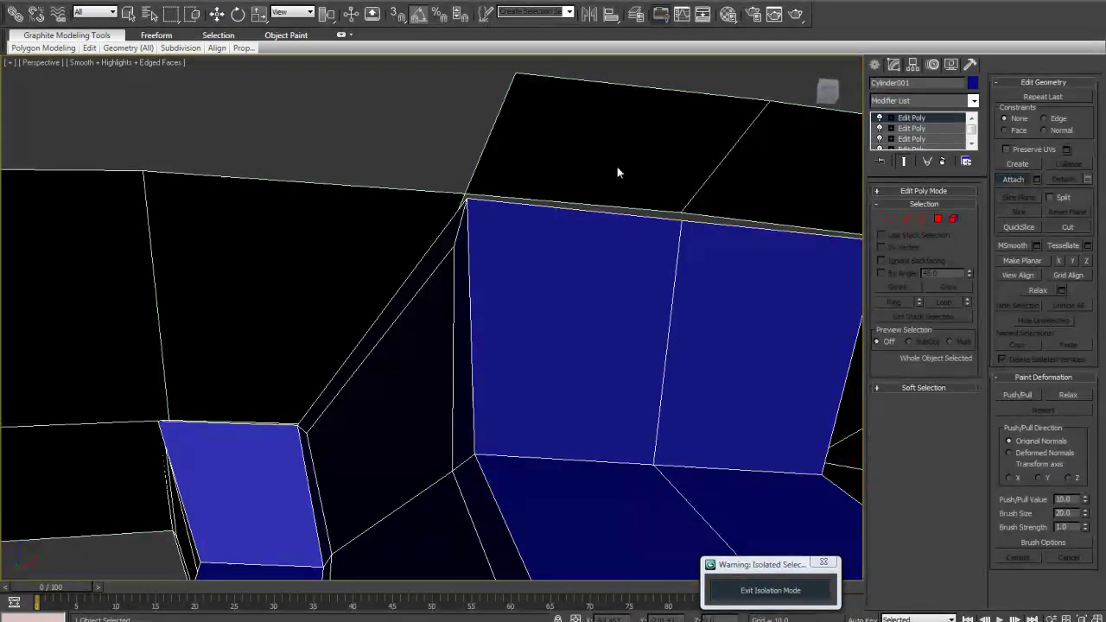
# Target-weld the ring vertices at the upper corners of the top spoke's tip to the matching spoke vertices
pyautogui.click(891, 219)
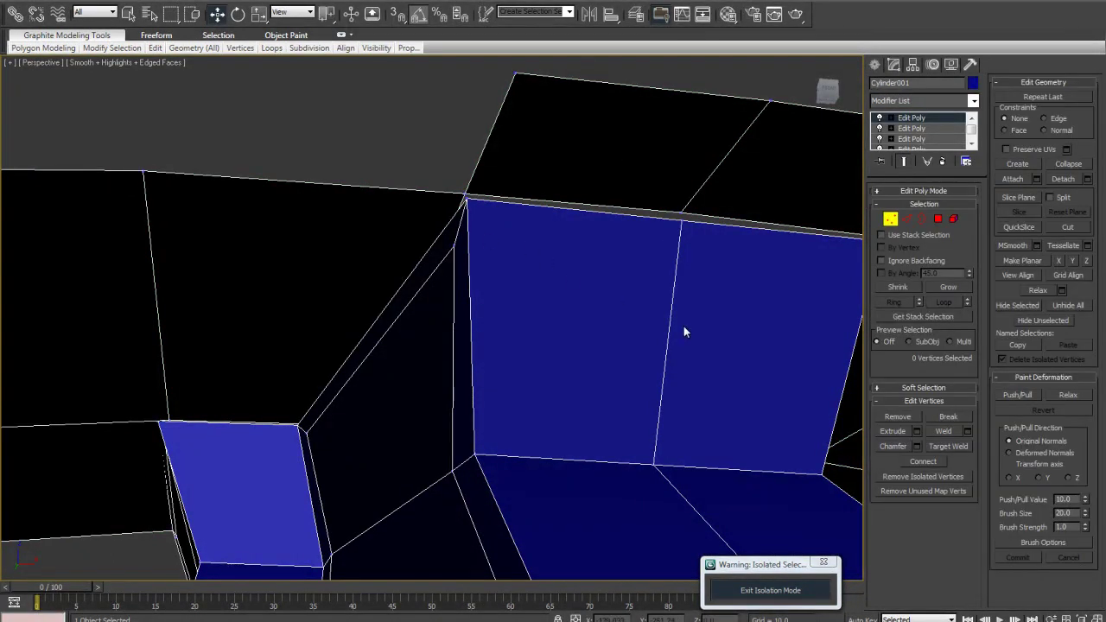
pyautogui.click(947, 446)
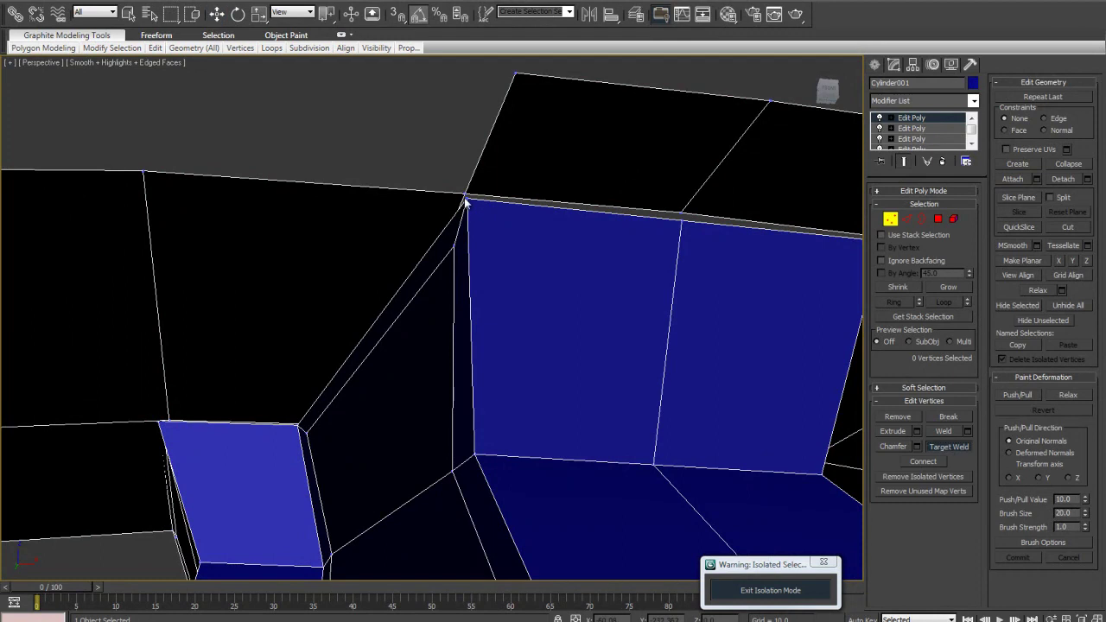
pyautogui.keyDown('alt'); pyautogui.moveTo(464, 195); pyautogui.dragTo(457, 254, button='middle'); pyautogui.keyUp('alt')
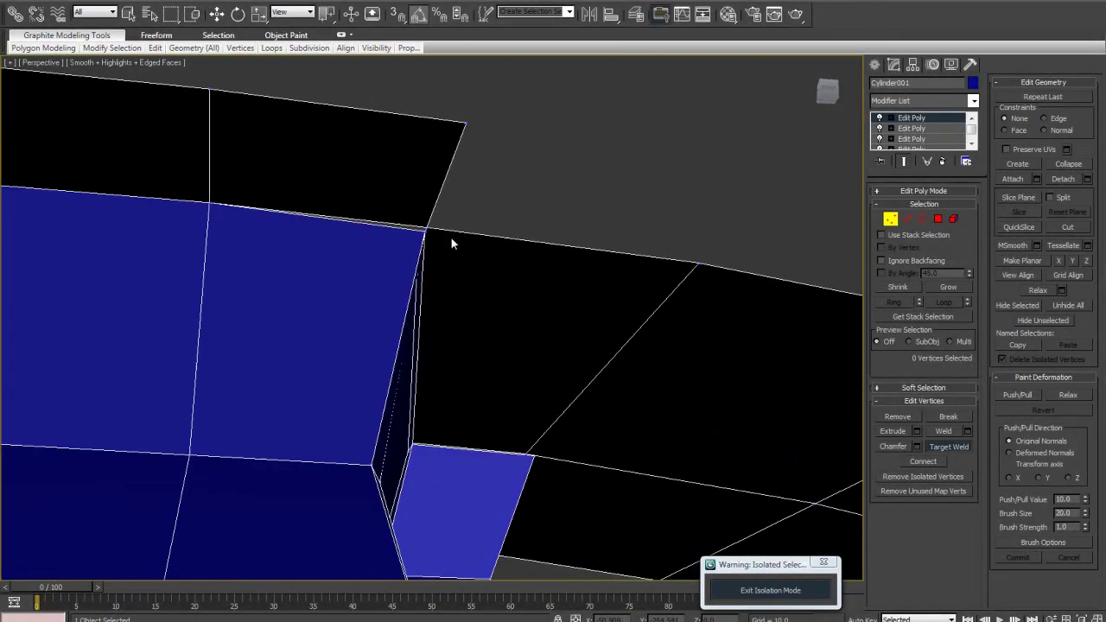
pyautogui.click(427, 224)
pyautogui.keyDown('alt'); pyautogui.moveTo(233, 296); pyautogui.dragTo(530, 259, button='middle'); pyautogui.keyUp('alt')
pyautogui.press('F3')
pyautogui.keyDown('alt'); pyautogui.moveTo(718, 276); pyautogui.dragTo(602, 292, button='middle'); pyautogui.keyUp('alt')
pyautogui.keyDown('alt'); pyautogui.moveTo(540, 312); pyautogui.dragTo(559, 304, button='middle'); pyautogui.keyUp('alt')
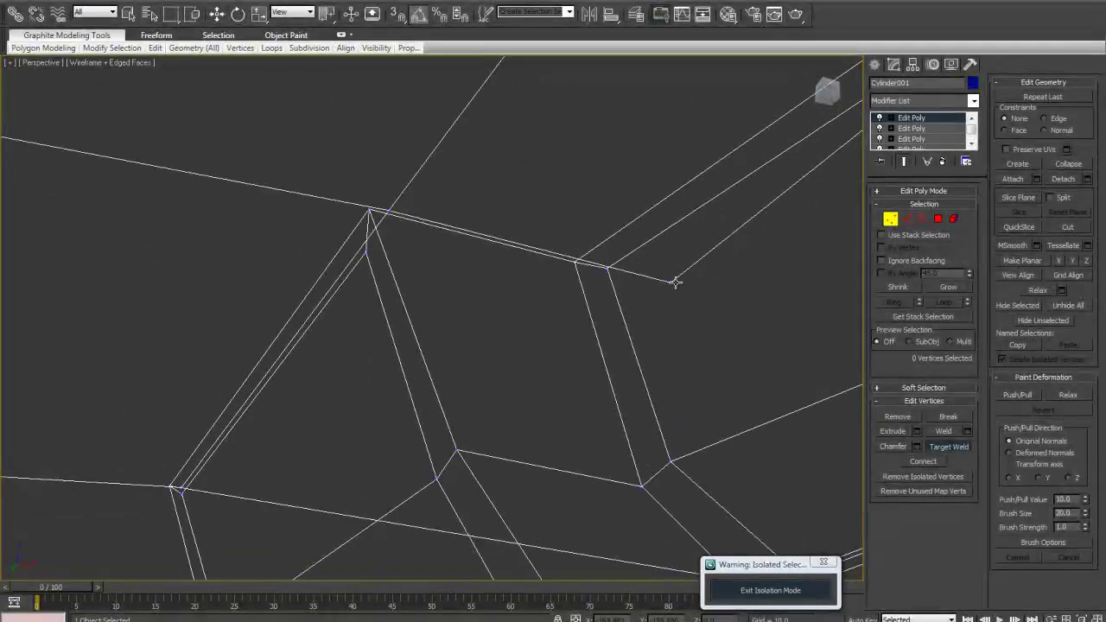
pyautogui.press('F3')
pyautogui.click(575, 260)
# Target-weld the ring vertices along one side of the top spoke's tip to the adjacent spoke corners
pyautogui.keyDown('alt'); pyautogui.moveTo(397, 273); pyautogui.dragTo(432, 276, button='middle'); pyautogui.keyUp('alt')
pyautogui.press('F3')
pyautogui.press('F3')
pyautogui.click(419, 260)
pyautogui.moveTo(338, 343); pyautogui.dragTo(457, 209, button='middle')
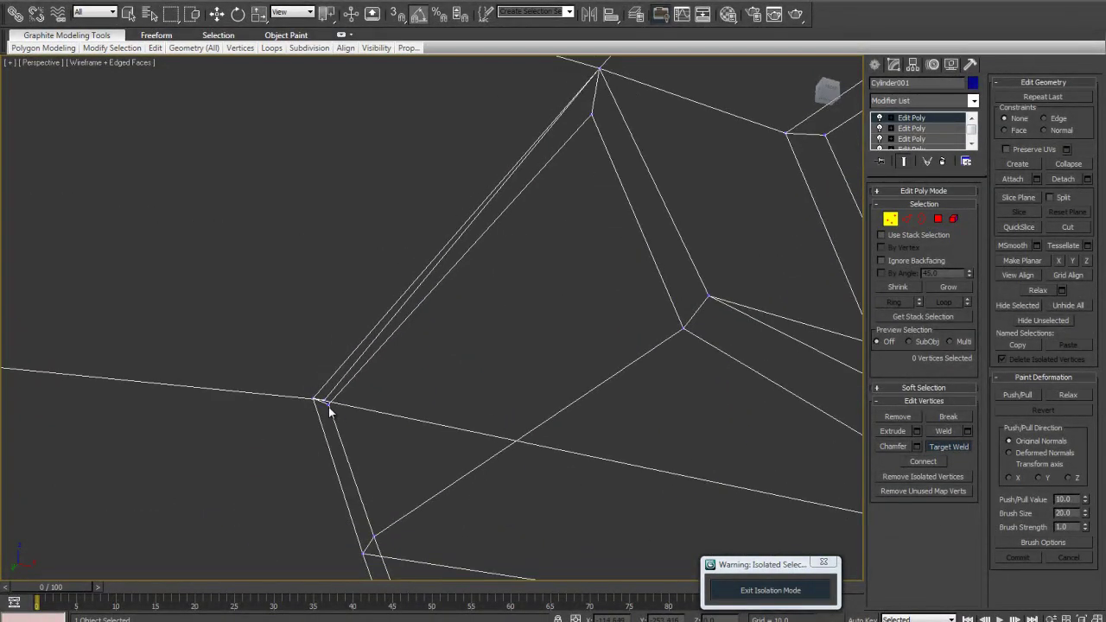
pyautogui.press('F3')
pyautogui.moveTo(352, 418); pyautogui.dragTo(503, 338, button='middle')
pyautogui.scroll(5, 515, 347)
pyautogui.press('F3')
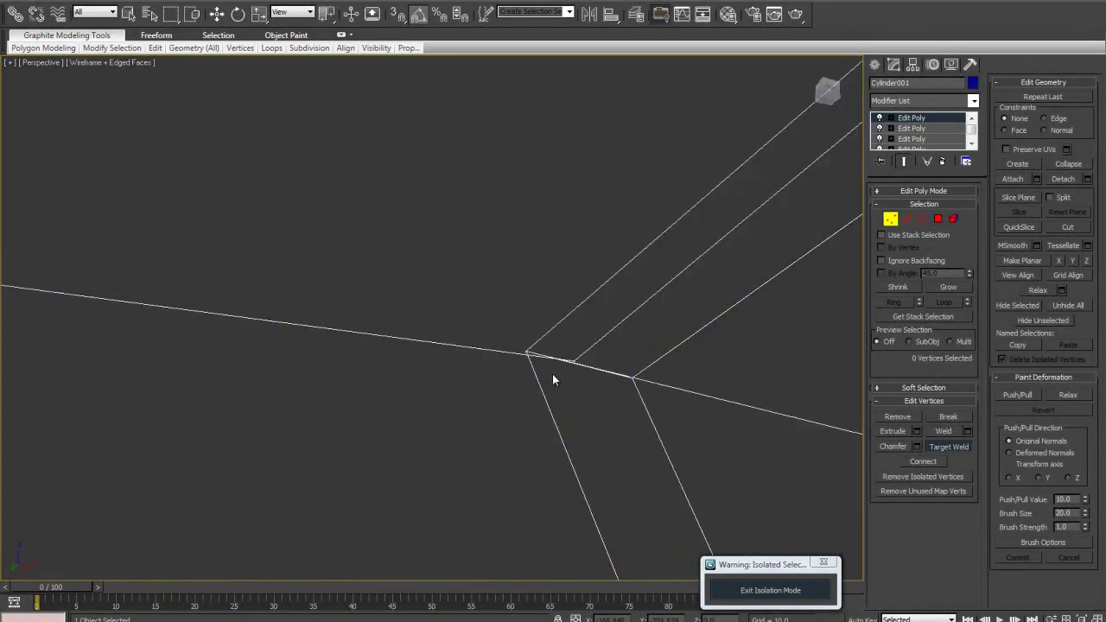
pyautogui.press('F3')
pyautogui.click(526, 350)
# Target-weld the remaining loose ring vertices around the top spoke's tip onto their neighbouring spoke vertices
pyautogui.scroll(-5, 301, 425)
pyautogui.moveTo(462, 380)
pyautogui.mouseDown(button='middle')
pyautogui.moveTo(301, 426)
pyautogui.moveTo(462, 383)
pyautogui.moveTo(511, 289)
pyautogui.moveTo(400, 371)
pyautogui.moveTo(429, 345)
pyautogui.moveTo(410, 377)
pyautogui.mouseUp(button='middle')
pyautogui.scroll(-5, 299, 416)
pyautogui.scroll(5, 510, 289)
pyautogui.scroll(5, 410, 378)
pyautogui.press('F3')
pyautogui.click(177, 391)
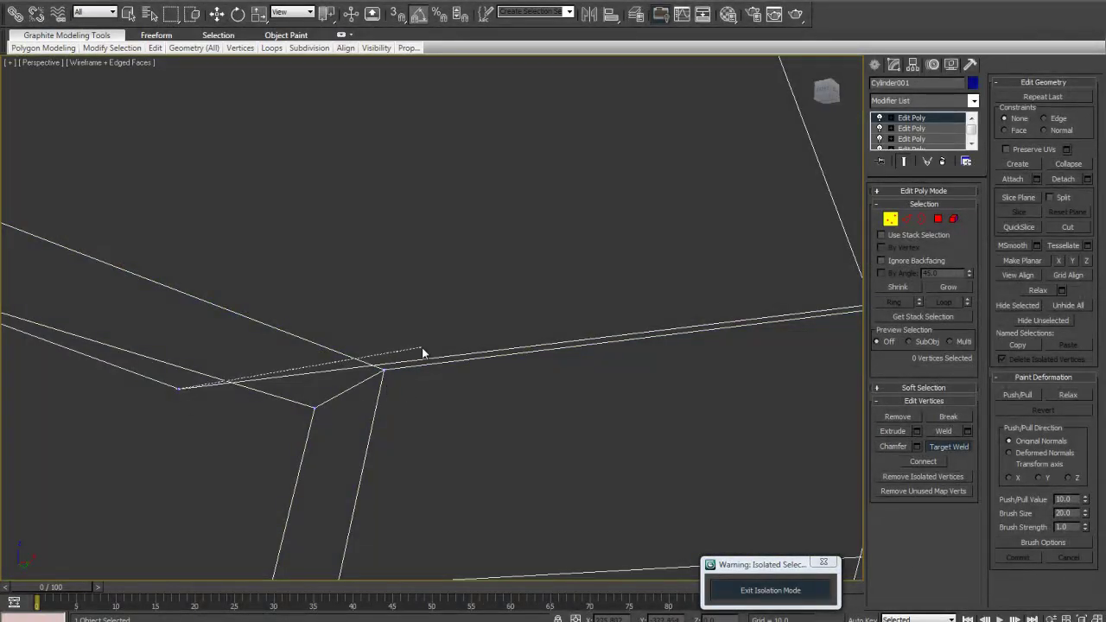
pyautogui.click(384, 371)
pyautogui.moveTo(553, 373); pyautogui.dragTo(411, 374, button='middle')
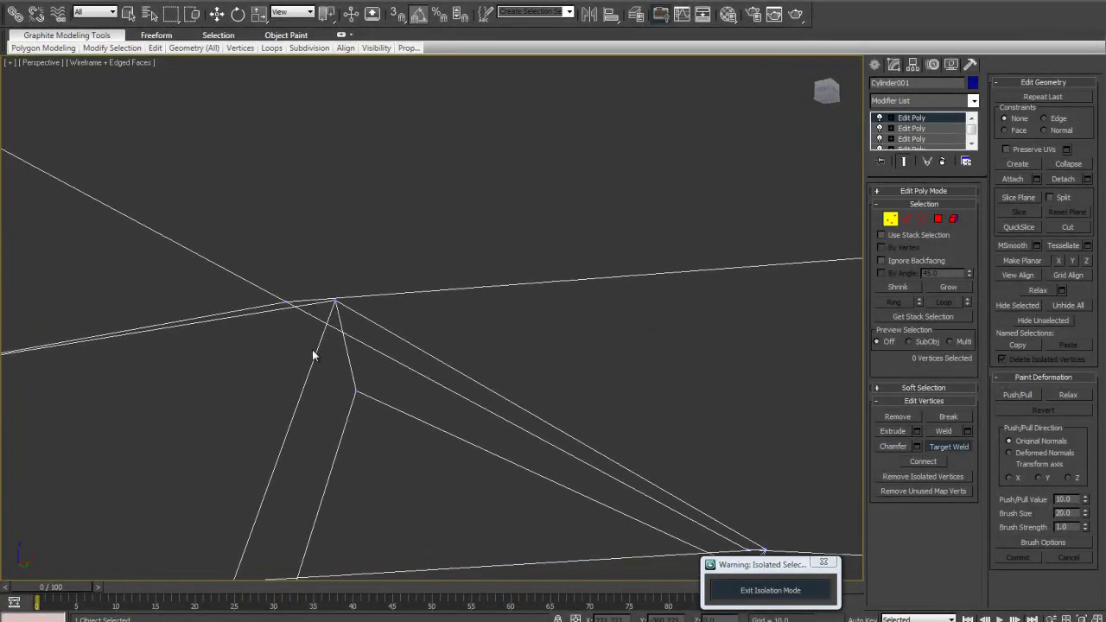
pyautogui.click(335, 298)
pyautogui.moveTo(582, 400); pyautogui.dragTo(351, 269, button='middle')
pyautogui.click(426, 364)
pyautogui.click(439, 363)
pyautogui.moveTo(443, 386)
pyautogui.mouseDown(button='middle')
pyautogui.moveTo(508, 434)
pyautogui.moveTo(452, 363)
pyautogui.moveTo(410, 351)
pyautogui.mouseUp(button='middle')
pyautogui.scroll(-10, 487, 427)
# Delete the two extended ring polygons standing above the top spoke's tip, then leave polygon editing
pyautogui.press('F3')
pyautogui.scroll(4, 414, 363)
pyautogui.click(937, 218)
pyautogui.click(498, 257)
pyautogui.keyDown('ctrl'); pyautogui.click(577, 276); pyautogui.keyUp('ctrl')
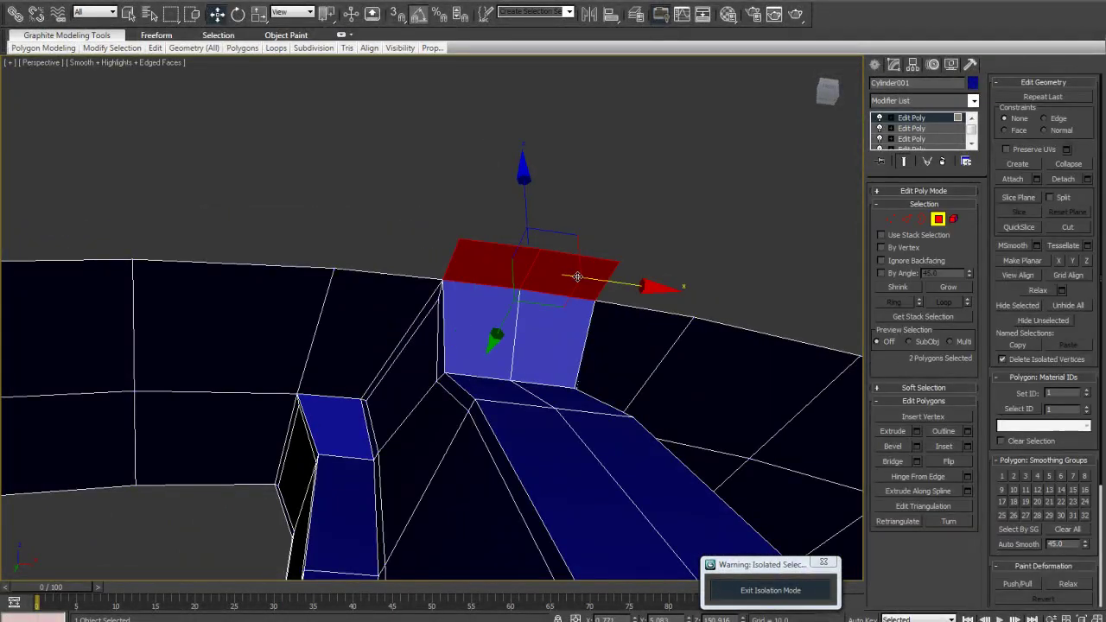
pyautogui.press('Delete')
pyautogui.click(937, 219)
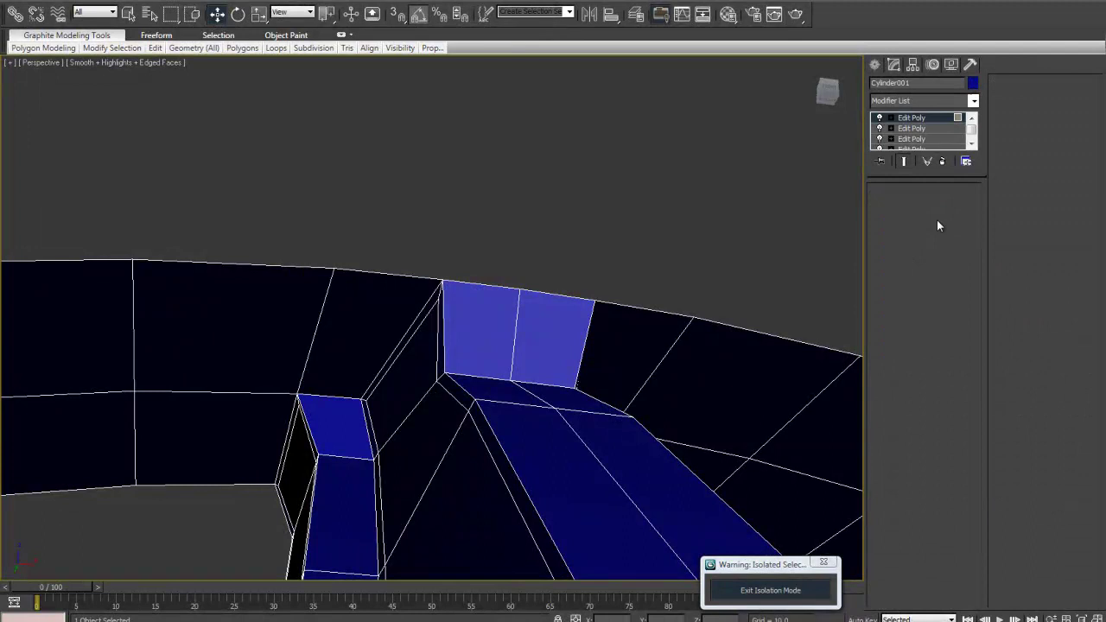
# Apply a MeshSmooth modifier to the joined model and check the smoothed joint with and without edges
pyautogui.click(903, 100)
pyautogui.press('m')
pyautogui.press('m')
pyautogui.press('m')
pyautogui.press('m')
pyautogui.press('m')
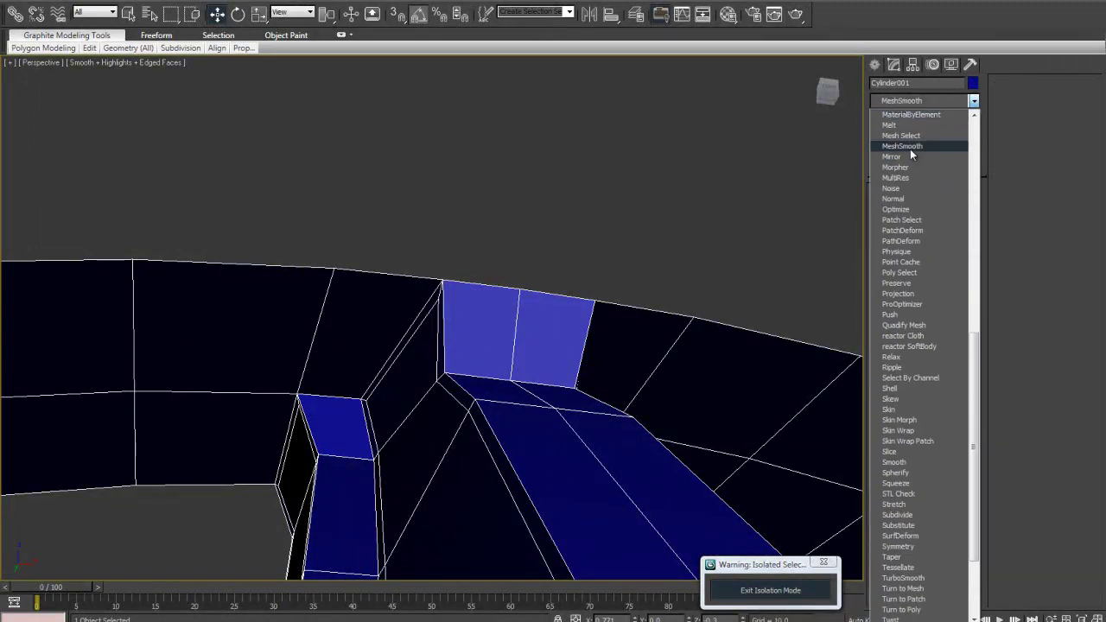
pyautogui.click(910, 148)
pyautogui.keyDown('alt'); pyautogui.moveTo(469, 322); pyautogui.dragTo(692, 320, button='middle'); pyautogui.keyUp('alt')
pyautogui.press('F4')
pyautogui.press('F4')
pyautogui.scroll(2, 624, 311)
pyautogui.scroll(-4, 624, 312)
pyautogui.keyDown('alt'); pyautogui.moveTo(624, 312); pyautogui.dragTo(545, 366, button='middle'); pyautogui.keyUp('alt')
# Disable MeshSmooth and inspect the ring's border edges at the top spoke in the Edit Poly below
pyautogui.click(879, 118)
pyautogui.click(911, 128)
pyautogui.click(904, 219)
pyautogui.press('F4')
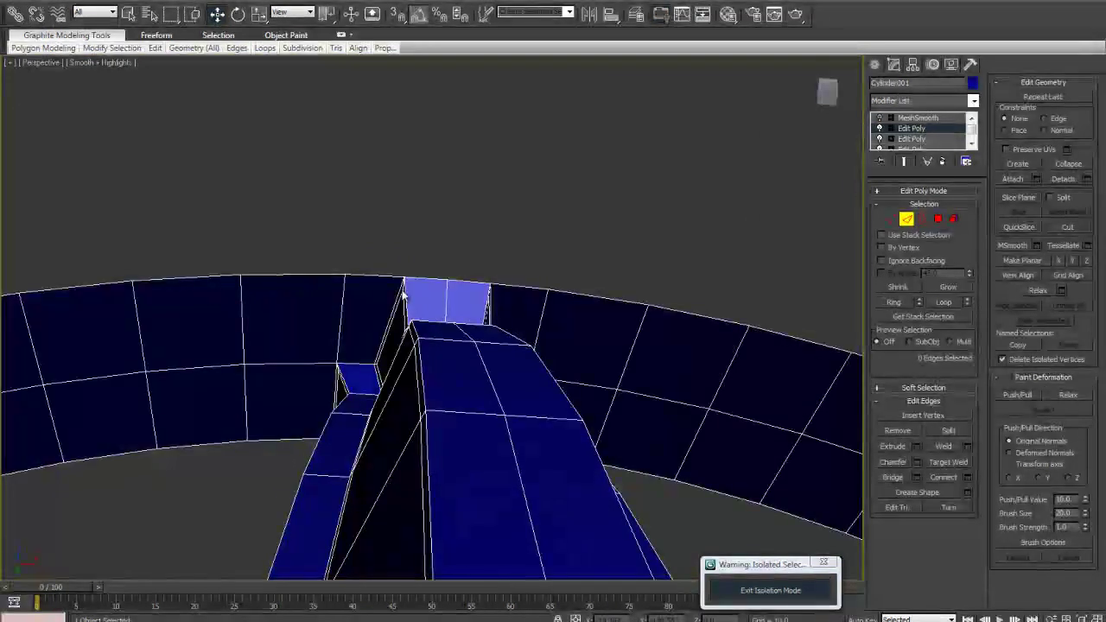
pyautogui.keyDown('alt'); pyautogui.moveTo(532, 364); pyautogui.dragTo(558, 375, button='middle'); pyautogui.keyUp('alt')
pyautogui.scroll(5, 560, 331)
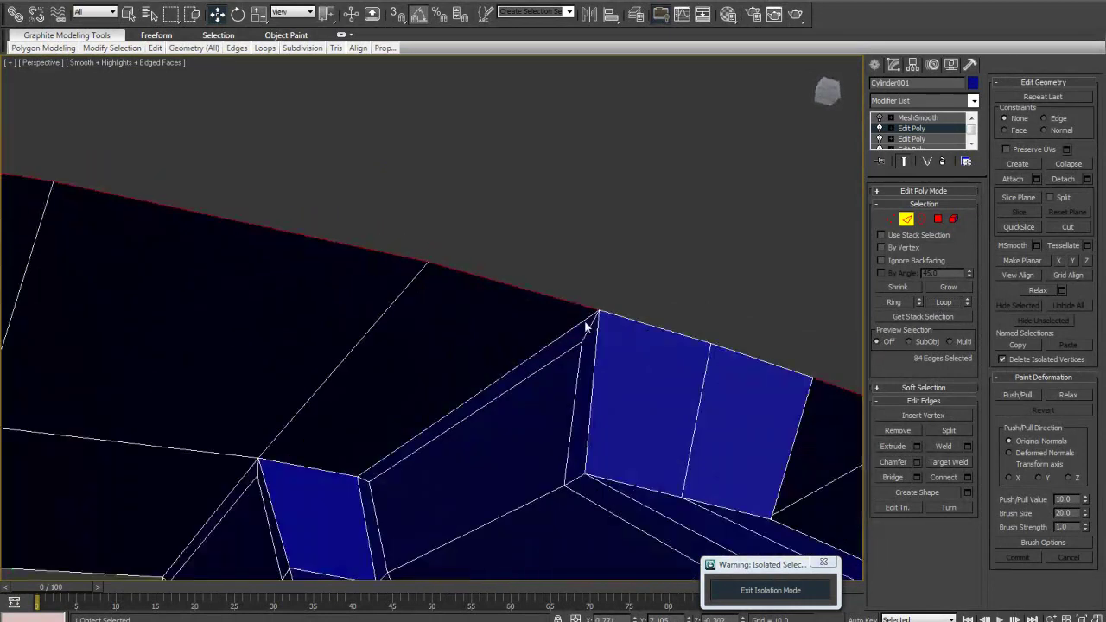
pyautogui.keyDown('alt'); pyautogui.moveTo(641, 321); pyautogui.dragTo(567, 339, button='middle'); pyautogui.keyUp('alt')
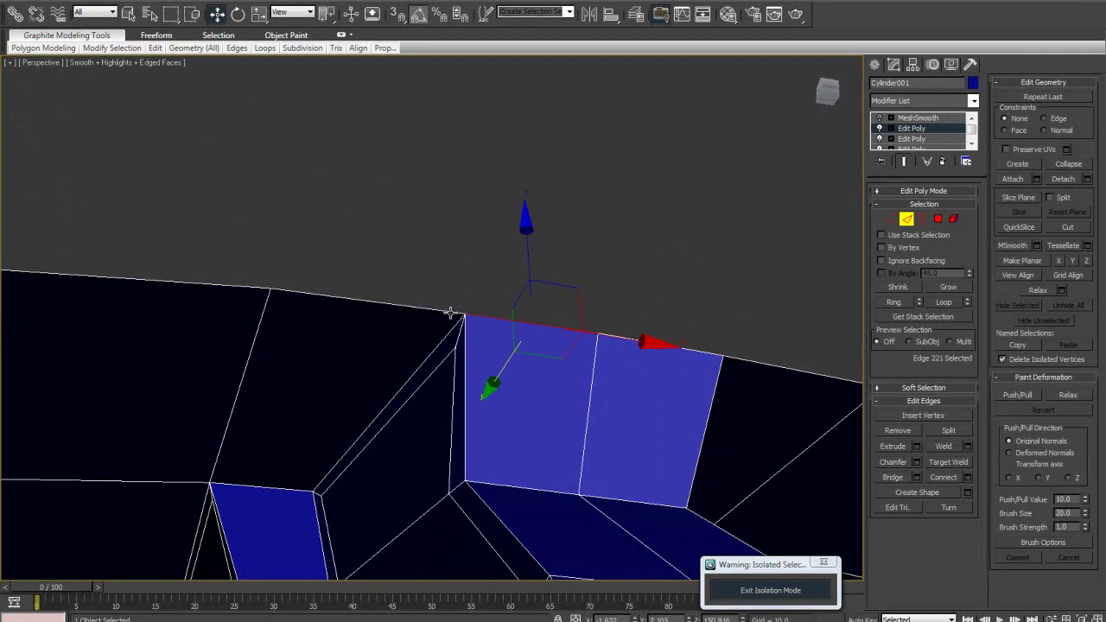
# Try to weld the vertices around the top spoke's joint with a threshold of 0.1
pyautogui.click(890, 219)
pyautogui.scroll(-6, 639, 298)
pyautogui.moveTo(599, 240); pyautogui.dragTo(298, 422)
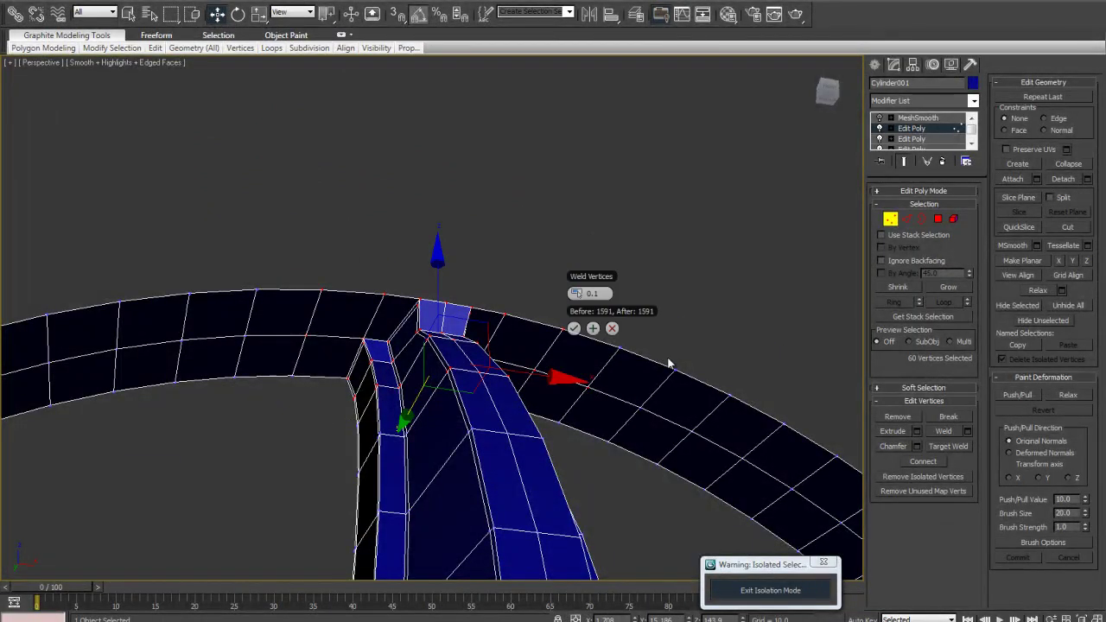
# Extend the four ring border edges along the top spoke's tip outward into new polygons
pyautogui.click(905, 218)
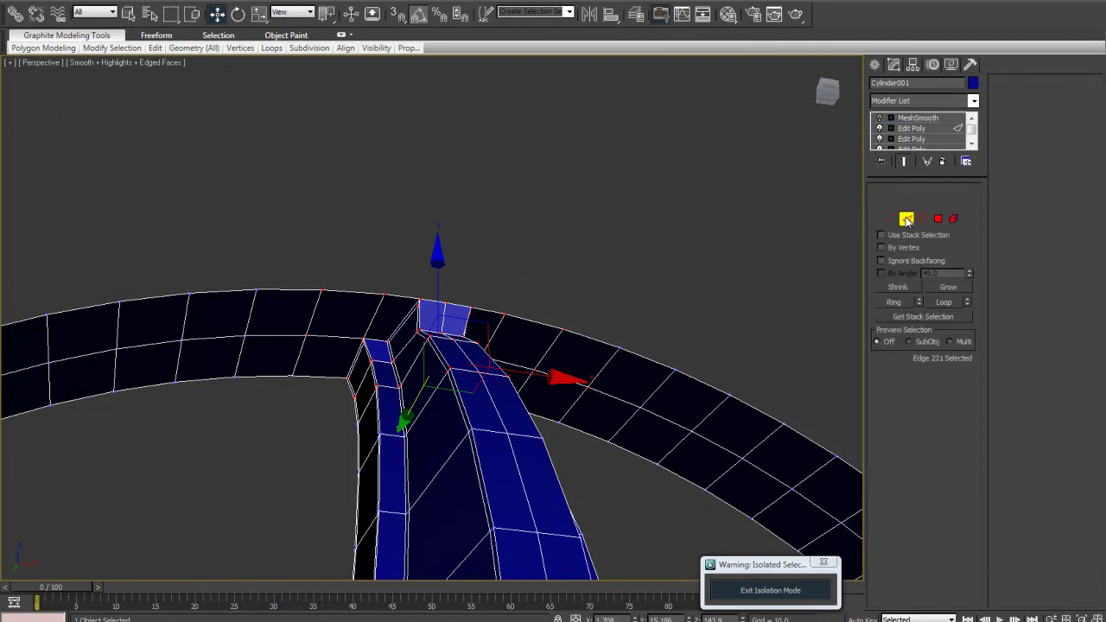
pyautogui.click(427, 297)
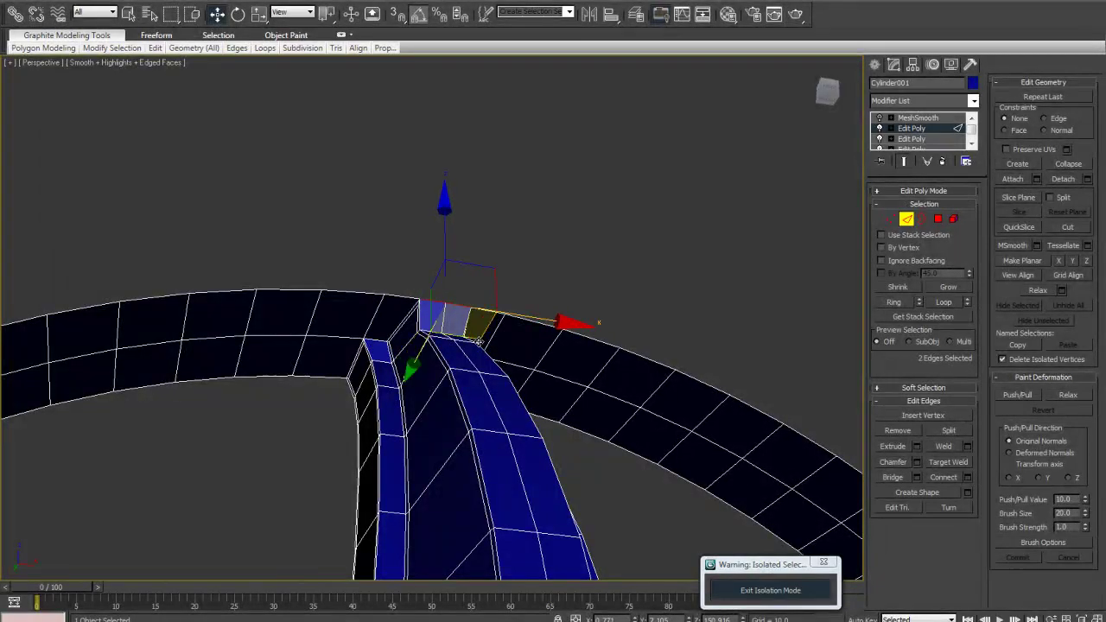
pyautogui.scroll(8, 479, 342)
pyautogui.click(466, 305)
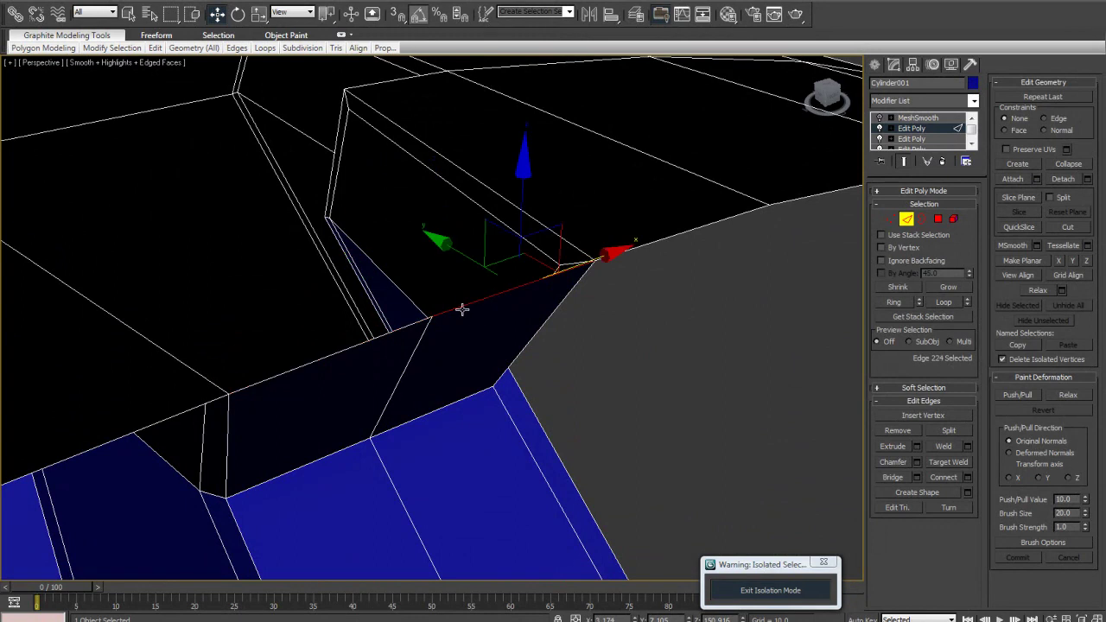
pyautogui.moveTo(447, 244); pyautogui.dragTo(536, 375)
pyautogui.hotkey('ctrl', 'z')
pyautogui.keyDown('ctrl'); pyautogui.click(400, 328); pyautogui.keyUp('ctrl')
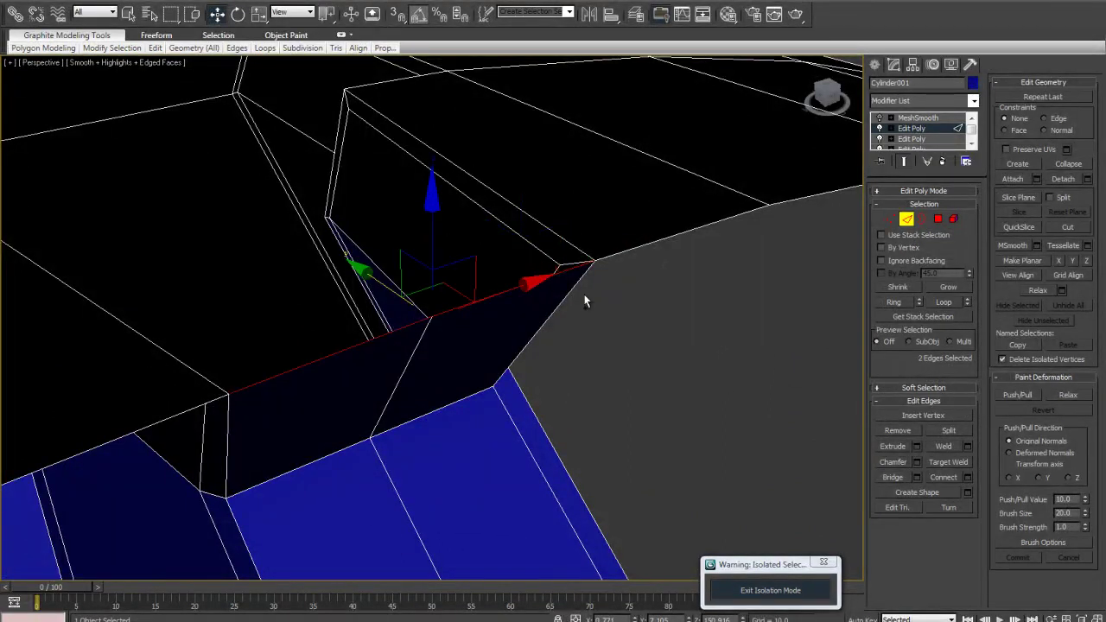
pyautogui.keyDown('ctrl'); pyautogui.click(165, 419); pyautogui.keyUp('ctrl')
pyautogui.keyDown('alt'); pyautogui.moveTo(165, 418); pyautogui.dragTo(339, 308, button='middle'); pyautogui.keyUp('alt')
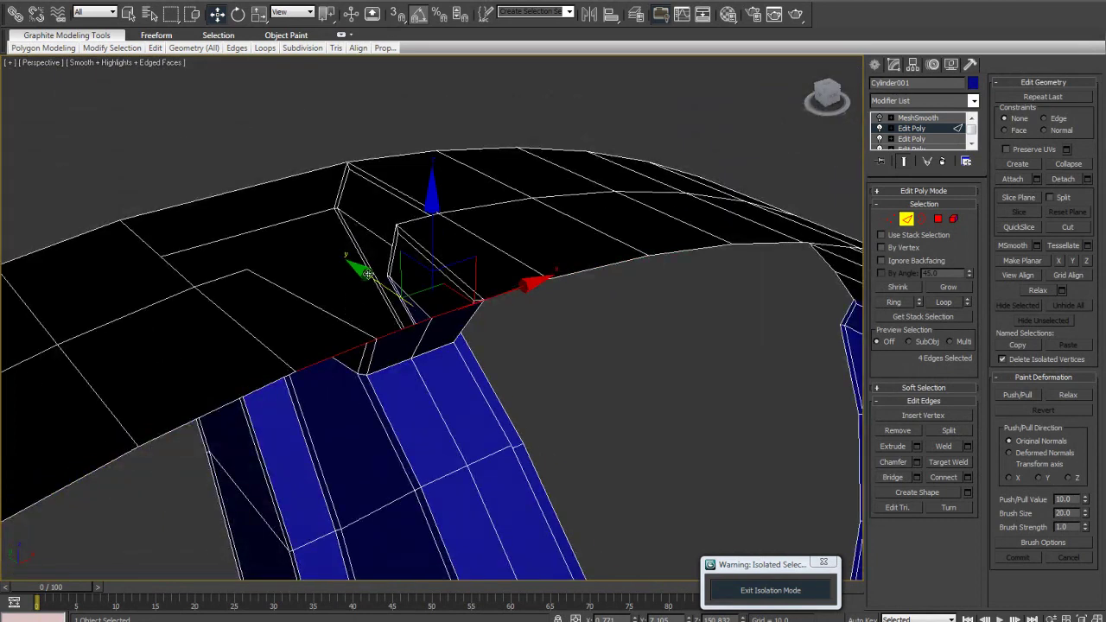
pyautogui.keyDown('alt'); pyautogui.moveTo(369, 275); pyautogui.dragTo(385, 358, button='middle'); pyautogui.keyUp('alt')
pyautogui.keyDown('shift'); pyautogui.moveTo(405, 353); pyautogui.dragTo(457, 302); pyautogui.keyUp('shift')
# Extend the three border edges on the ring's opposite side at the top spoke into new polygons, then leave edge editing
pyautogui.keyDown('alt'); pyautogui.moveTo(457, 302); pyautogui.dragTo(427, 228, button='middle'); pyautogui.keyUp('alt')
pyautogui.click(454, 182)
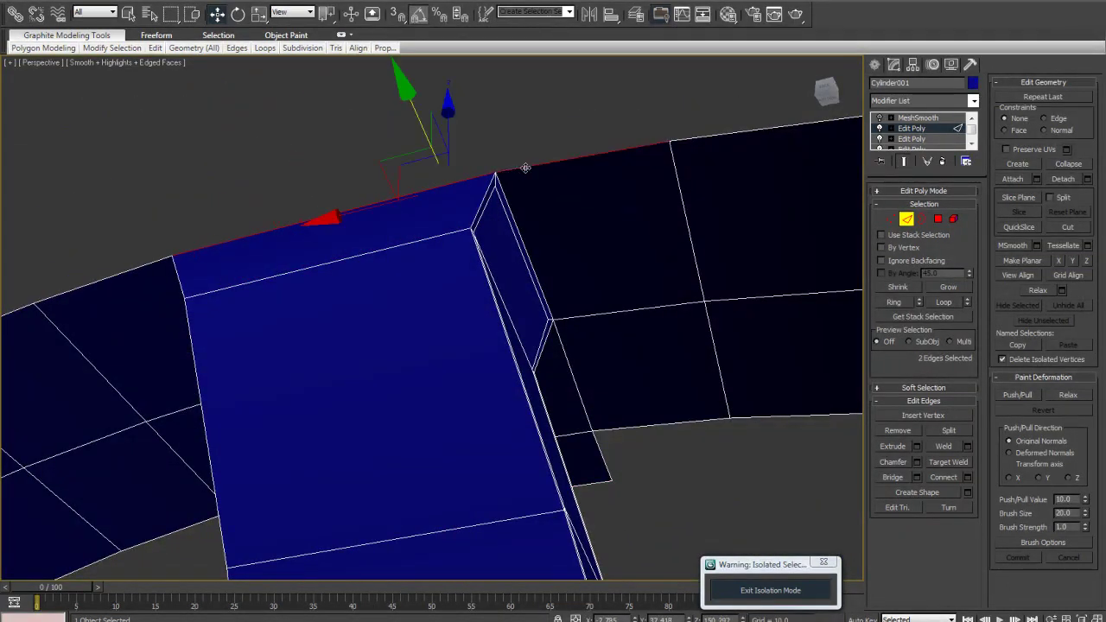
pyautogui.keyDown('shift'); pyautogui.moveTo(272, 126); pyautogui.dragTo(179, 45); pyautogui.keyUp('shift')
pyautogui.scroll(-5, 524, 326)
pyautogui.keyDown('alt'); pyautogui.moveTo(523, 326); pyautogui.dragTo(453, 393, button='middle'); pyautogui.keyUp('alt')
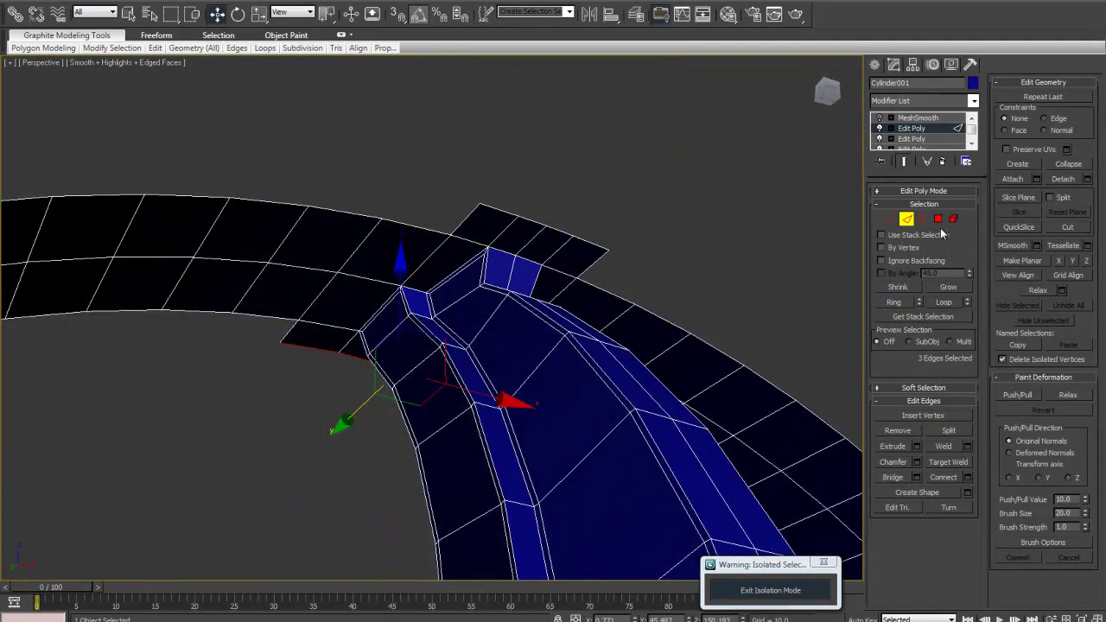
pyautogui.click(910, 220)
# Turn MeshSmooth back on and examine the smoothed joint and the whole rim from several angles
pyautogui.click(879, 118)
pyautogui.press('F4')
pyautogui.keyDown('alt'); pyautogui.moveTo(591, 287); pyautogui.dragTo(663, 279, button='middle'); pyautogui.keyUp('alt')
pyautogui.moveTo(510, 255); pyautogui.dragTo(674, 319, button='middle')
pyautogui.scroll(5, 523, 309)
pyautogui.scroll(-5, 378, 338)
pyautogui.scroll(-4, 519, 466)
pyautogui.scroll(4, 526, 452)
pyautogui.scroll(-3, 497, 356)
pyautogui.keyDown('alt'); pyautogui.moveTo(682, 475); pyautogui.dragTo(730, 449, button='middle'); pyautogui.keyUp('alt')
pyautogui.scroll(-4, 639, 389)
pyautogui.keyDown('alt'); pyautogui.moveTo(650, 421); pyautogui.dragTo(544, 380, button='middle'); pyautogui.keyUp('alt')
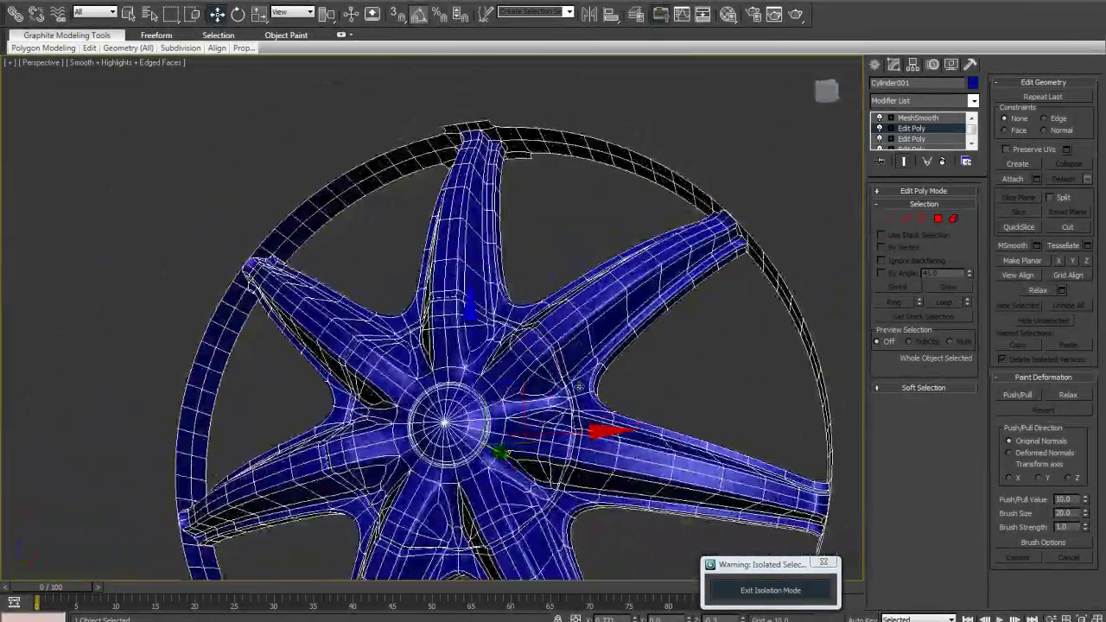
pyautogui.moveTo(670, 302); pyautogui.dragTo(713, 342, button='middle')
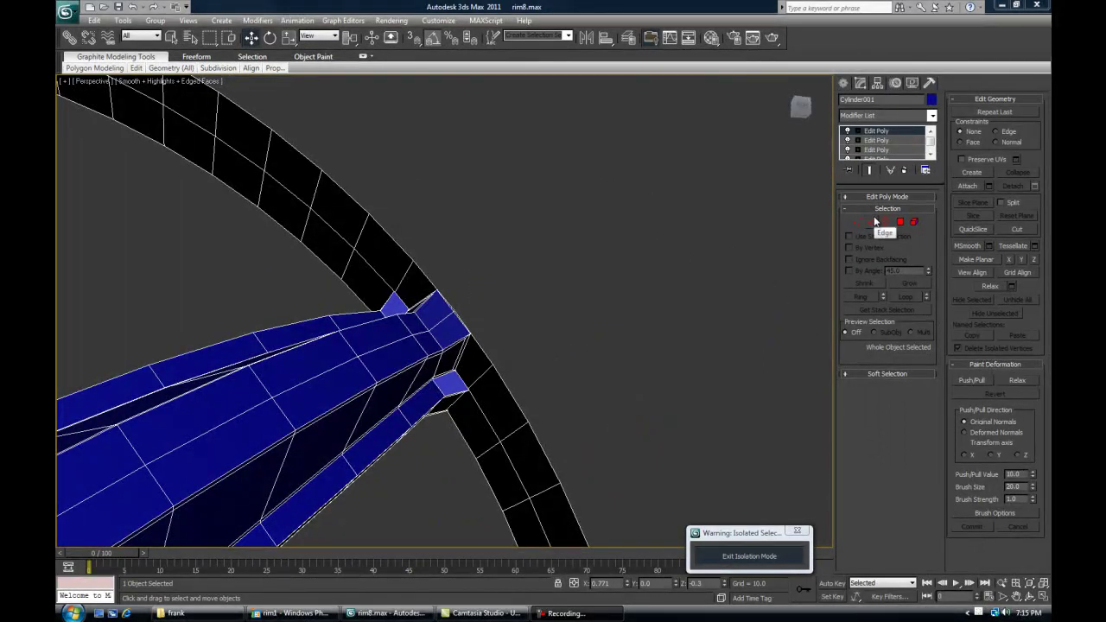
# Chamfer the two edges running across the ring behind the centre of the upper-right spoke's tip
pyautogui.click(875, 222)
pyautogui.keyDown('alt'); pyautogui.moveTo(471, 345); pyautogui.dragTo(427, 399, button='middle'); pyautogui.keyUp('alt')
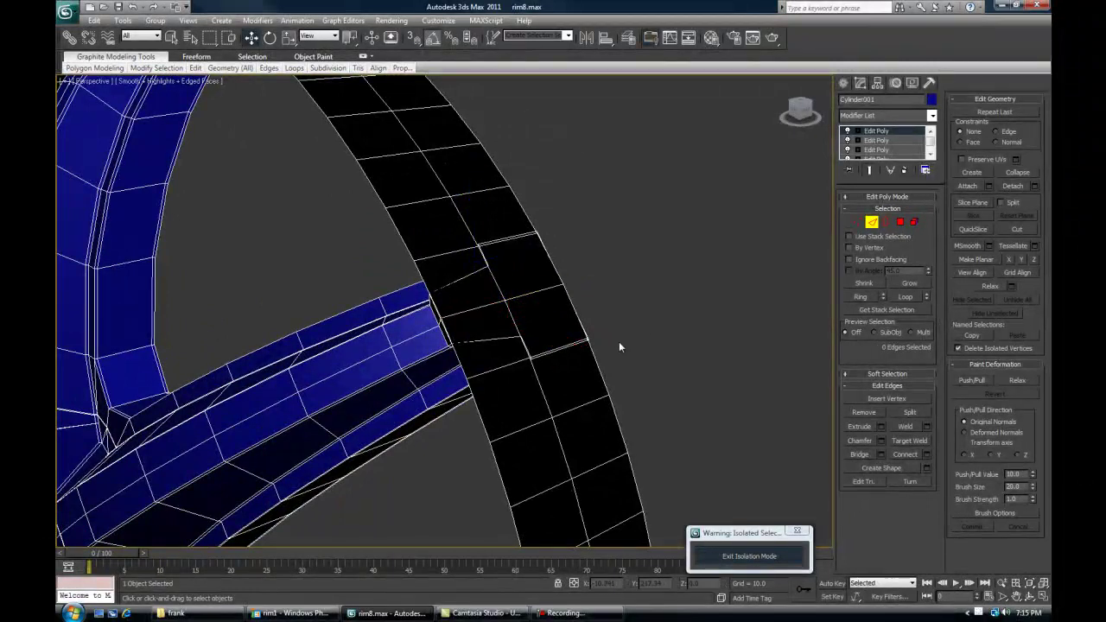
pyautogui.scroll(3, 548, 300)
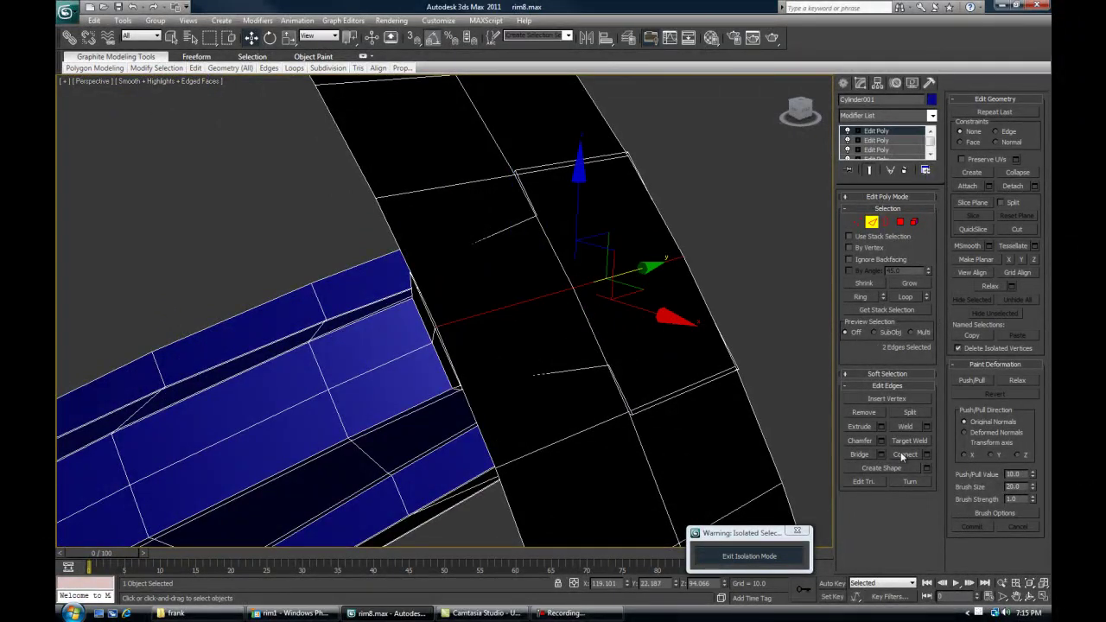
pyautogui.click(881, 441)
pyautogui.click(695, 280)
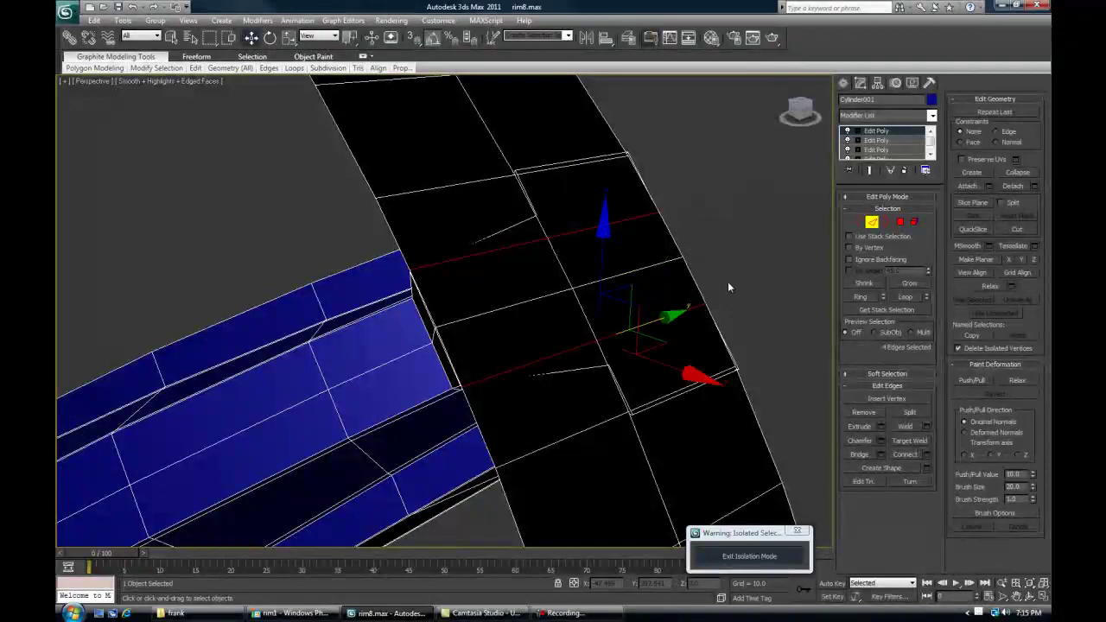
# Select the six ring polygons over the upper-right spoke's tip and extend their rear and front border edges outward
pyautogui.keyDown('ctrl'); pyautogui.click(899, 222); pyautogui.keyUp('ctrl')
pyautogui.keyDown('alt'); pyautogui.click(552, 400); pyautogui.keyUp('alt')
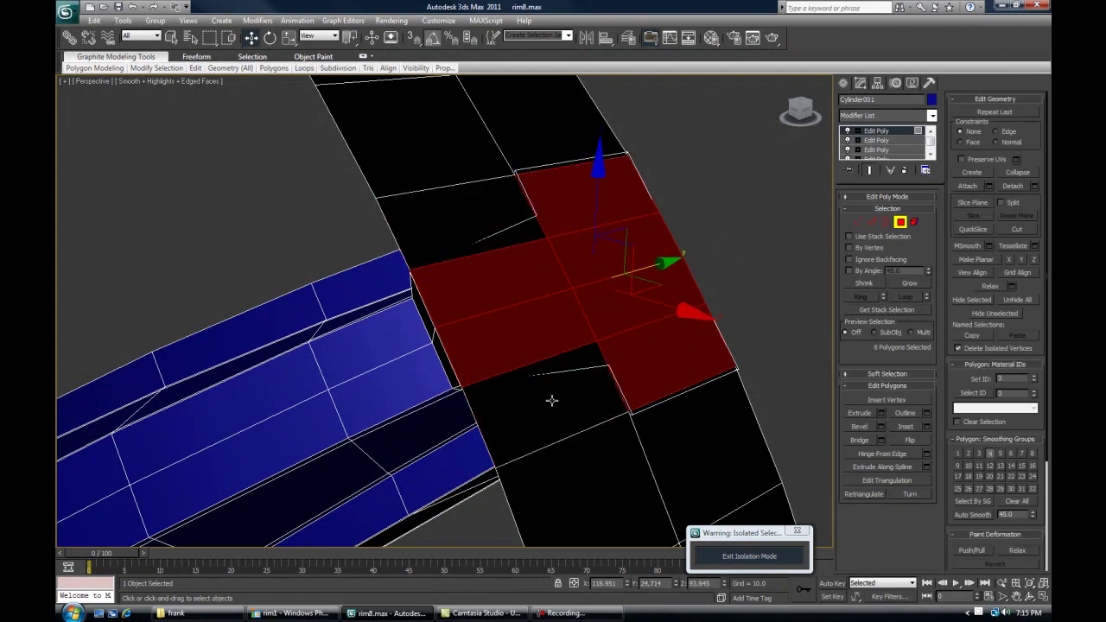
pyautogui.keyDown('ctrl'); pyautogui.click(875, 223); pyautogui.keyUp('ctrl')
pyautogui.keyDown('alt'); pyautogui.moveTo(679, 337); pyautogui.dragTo(455, 222, button='middle'); pyautogui.keyUp('alt')
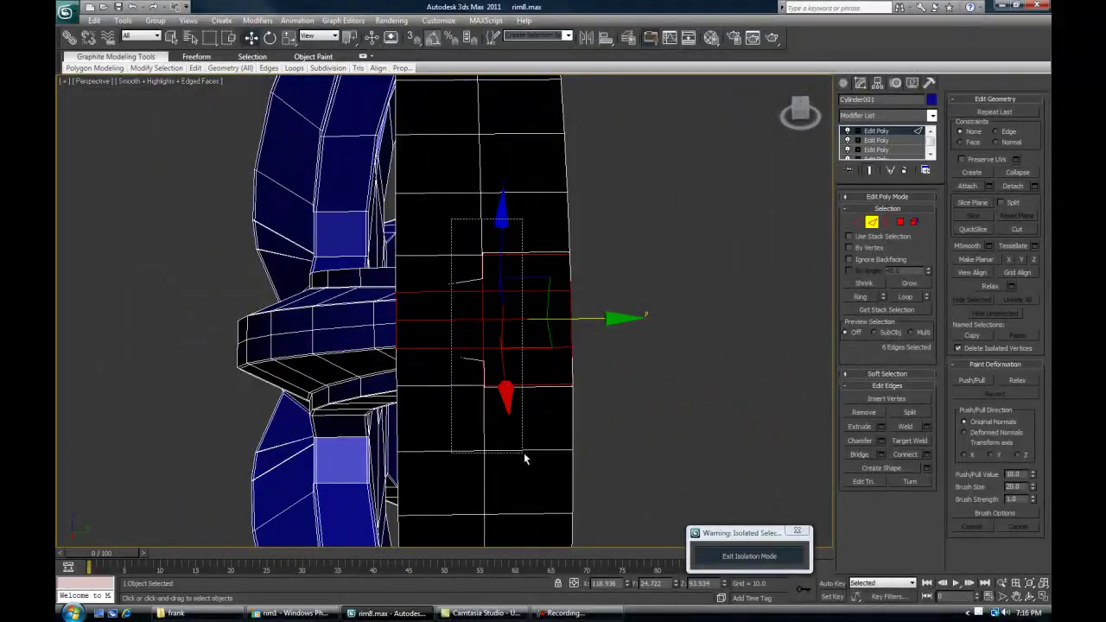
pyautogui.keyDown('alt'); pyautogui.moveTo(522, 458); pyautogui.dragTo(523, 458); pyautogui.keyUp('alt')
pyautogui.moveTo(646, 317); pyautogui.dragTo(741, 312)
pyautogui.keyDown('alt'); pyautogui.moveTo(739, 415); pyautogui.dragTo(608, 212); pyautogui.keyUp('alt')
pyautogui.moveTo(615, 320); pyautogui.dragTo(607, 321)
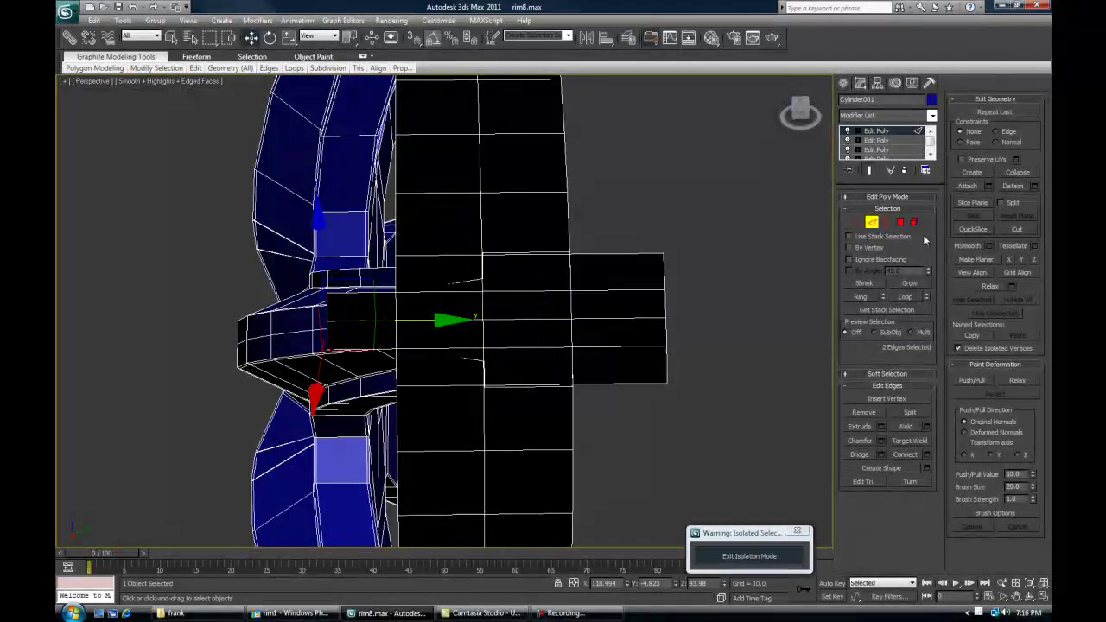
# Delete the selected ring polygons over the upper-right spoke's tip and show the joint in wireframe
pyautogui.click(899, 221)
pyautogui.keyDown('alt'); pyautogui.moveTo(530, 394); pyautogui.dragTo(546, 340, button='middle'); pyautogui.keyUp('alt')
pyautogui.press('F3')
pyautogui.scroll(3, 546, 340)
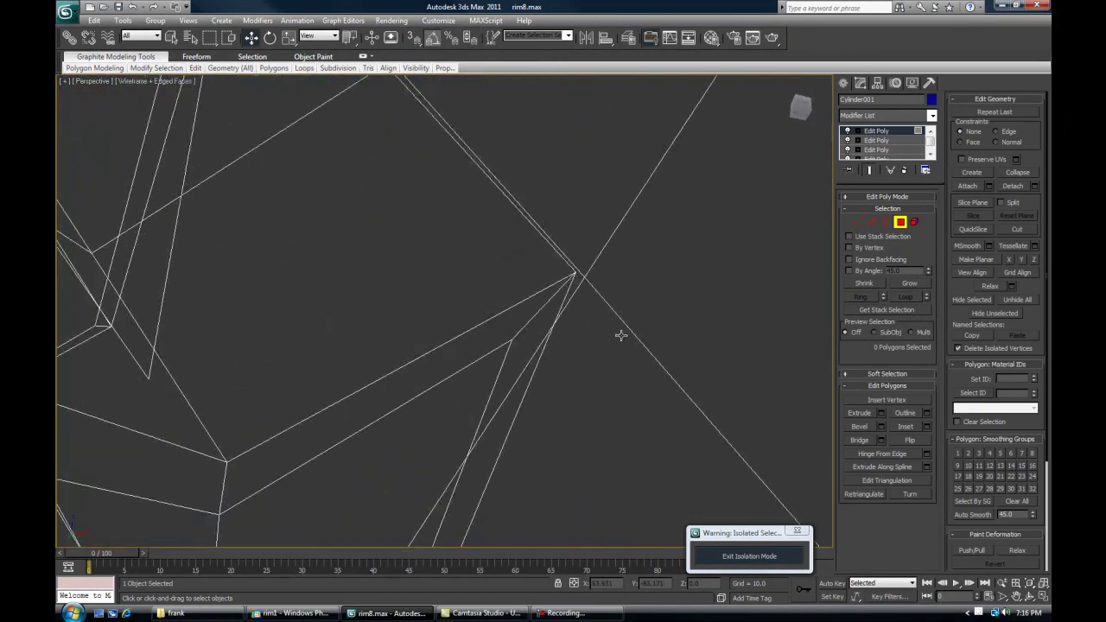
# Target weld the ring's loose corner vertices onto the matching vertices of the upper-right spoke's tip
pyautogui.press('1')
pyautogui.moveTo(617, 338); pyautogui.dragTo(599, 351, button='middle')
pyautogui.scroll(2, 599, 350)
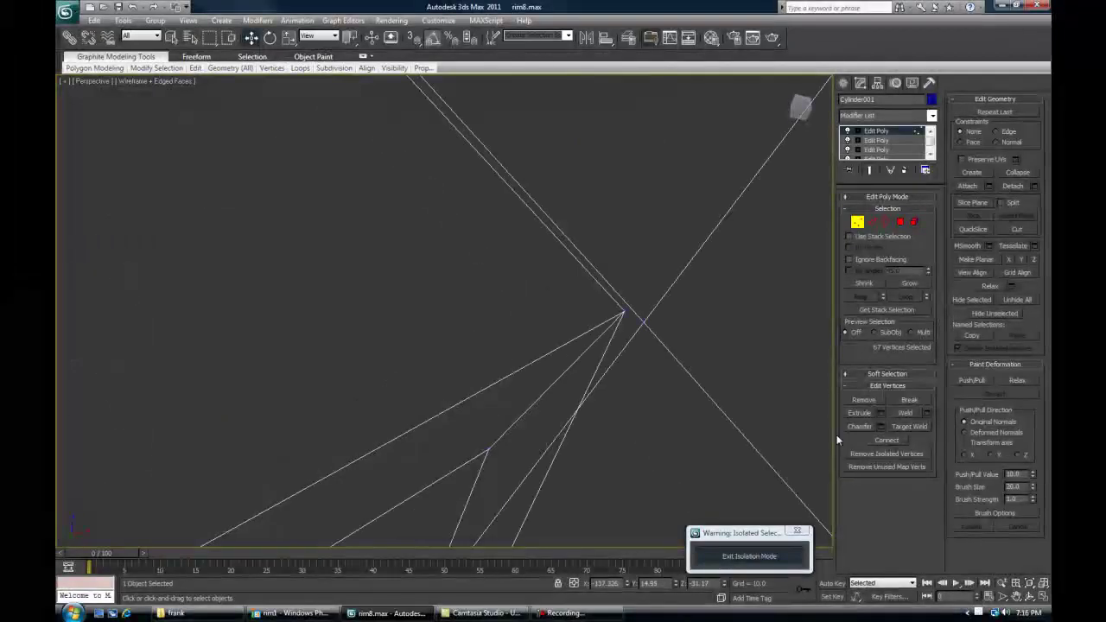
pyautogui.click(644, 324)
pyautogui.moveTo(545, 250); pyautogui.dragTo(612, 457, button='middle')
pyautogui.scroll(-2, 613, 457)
pyautogui.moveTo(509, 383)
pyautogui.keyDown('alt'); pyautogui.mouseDown(button='middle')
pyautogui.moveTo(390, 247)
pyautogui.moveTo(528, 420)
pyautogui.moveTo(447, 402)
pyautogui.moveTo(443, 420)
pyautogui.moveTo(423, 312)
pyautogui.moveTo(478, 296)
pyautogui.moveTo(462, 316)
pyautogui.moveTo(410, 281)
pyautogui.mouseUp(button='middle'); pyautogui.keyUp('alt')
pyautogui.scroll(-4, 431, 385)
pyautogui.scroll(2, 423, 311)
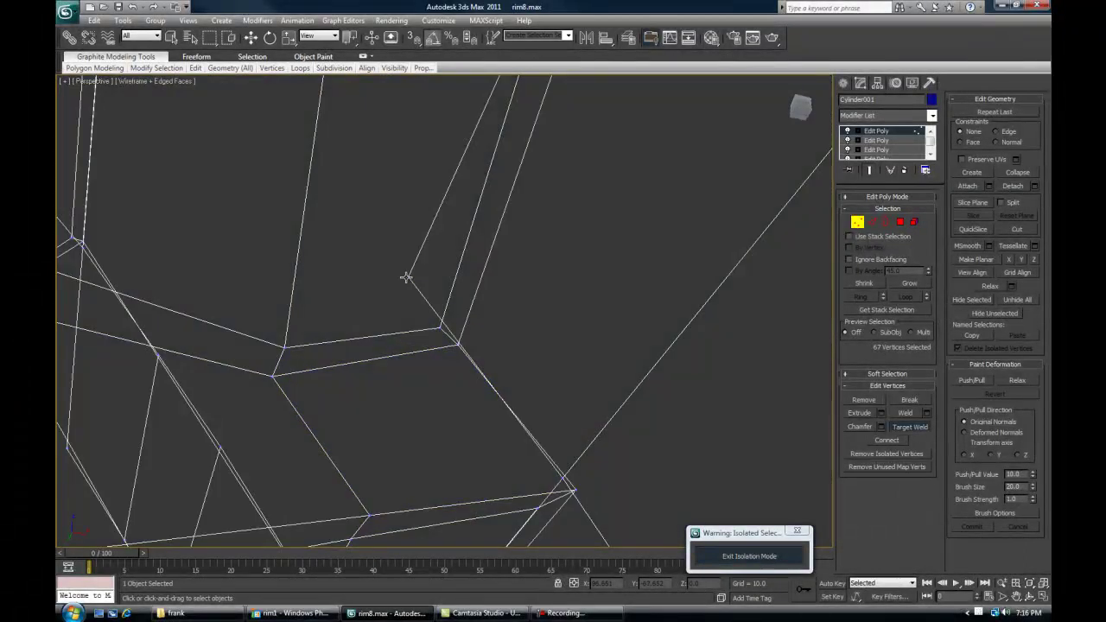
pyautogui.moveTo(481, 376)
pyautogui.keyDown('alt'); pyautogui.mouseDown(button='middle')
pyautogui.moveTo(409, 240)
pyautogui.moveTo(482, 326)
pyautogui.moveTo(506, 301)
pyautogui.moveTo(496, 276)
pyautogui.moveTo(434, 412)
pyautogui.moveTo(532, 302)
pyautogui.moveTo(466, 273)
pyautogui.mouseUp(button='middle'); pyautogui.keyUp('alt')
pyautogui.click(477, 274)
# Target weld the remaining loose vertex on the other side of the spoke-to-ring joint and check the corners
pyautogui.scroll(-10, 488, 296)
pyautogui.keyDown('alt'); pyautogui.moveTo(487, 300); pyautogui.dragTo(610, 368, button='middle'); pyautogui.keyUp('alt')
pyautogui.scroll(5, 506, 348)
pyautogui.scroll(4, 506, 348)
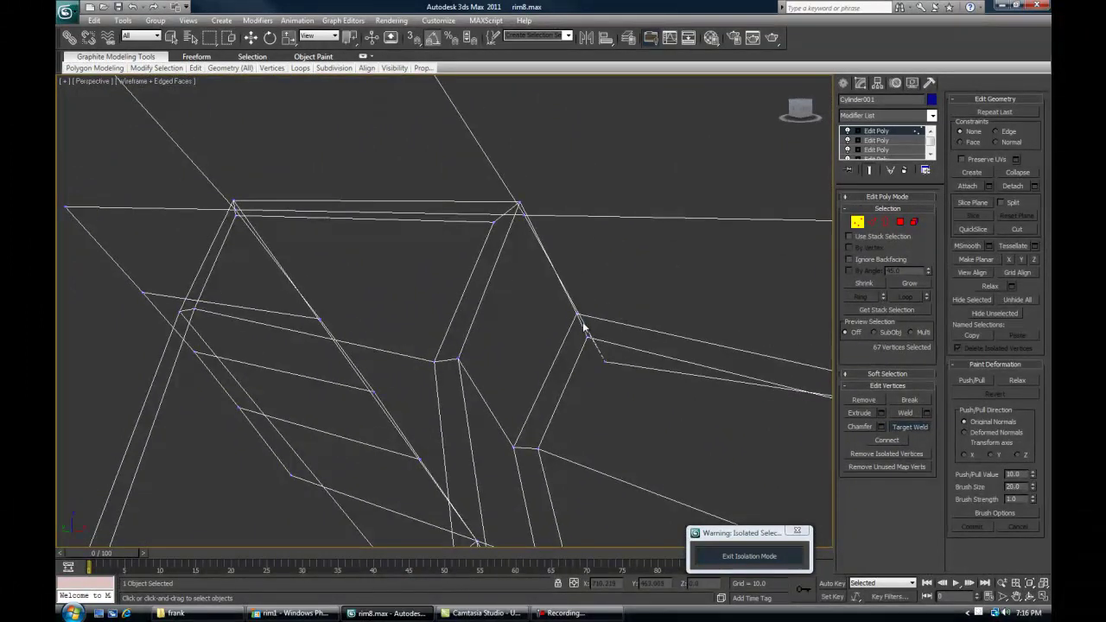
pyautogui.press('F3')
pyautogui.keyDown('alt'); pyautogui.moveTo(576, 314); pyautogui.dragTo(542, 321, button='middle'); pyautogui.keyUp('alt')
pyautogui.press('F3')
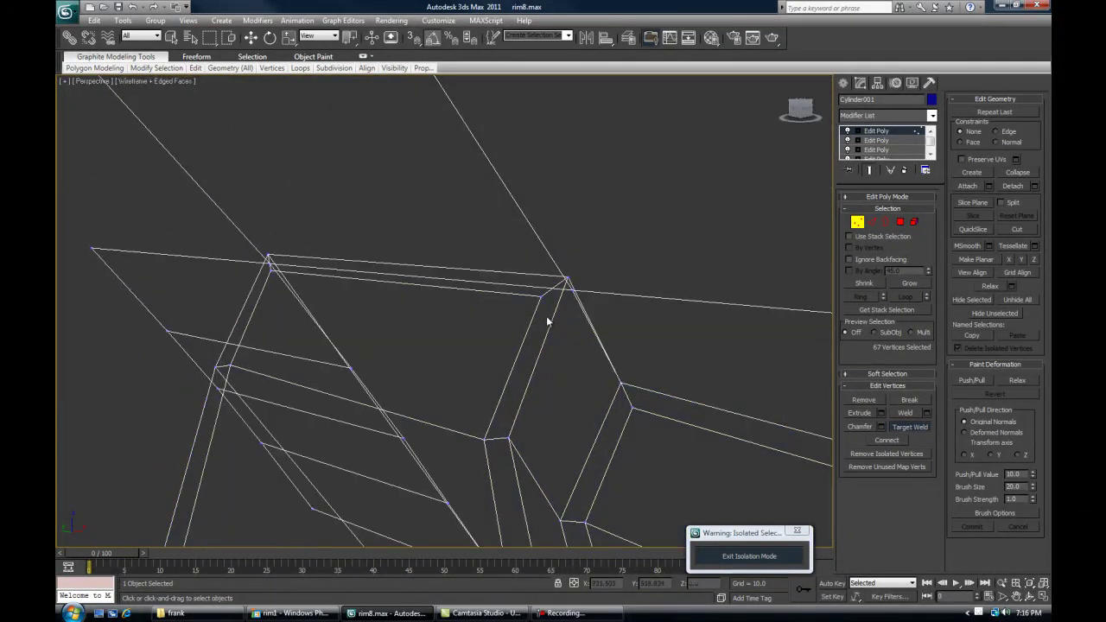
pyautogui.moveTo(274, 267); pyautogui.dragTo(460, 324, button='middle')
pyautogui.scroll(4, 461, 324)
pyautogui.scroll(-6, 516, 332)
# Select and delete the leftover polygons around the upper-right spoke's tip
pyautogui.click(901, 222)
pyautogui.click(516, 315)
pyautogui.keyDown('alt'); pyautogui.moveTo(476, 338); pyautogui.dragTo(525, 317, button='middle'); pyautogui.keyUp('alt')
pyautogui.moveTo(354, 253); pyautogui.dragTo(387, 337)
pyautogui.press('Delete')
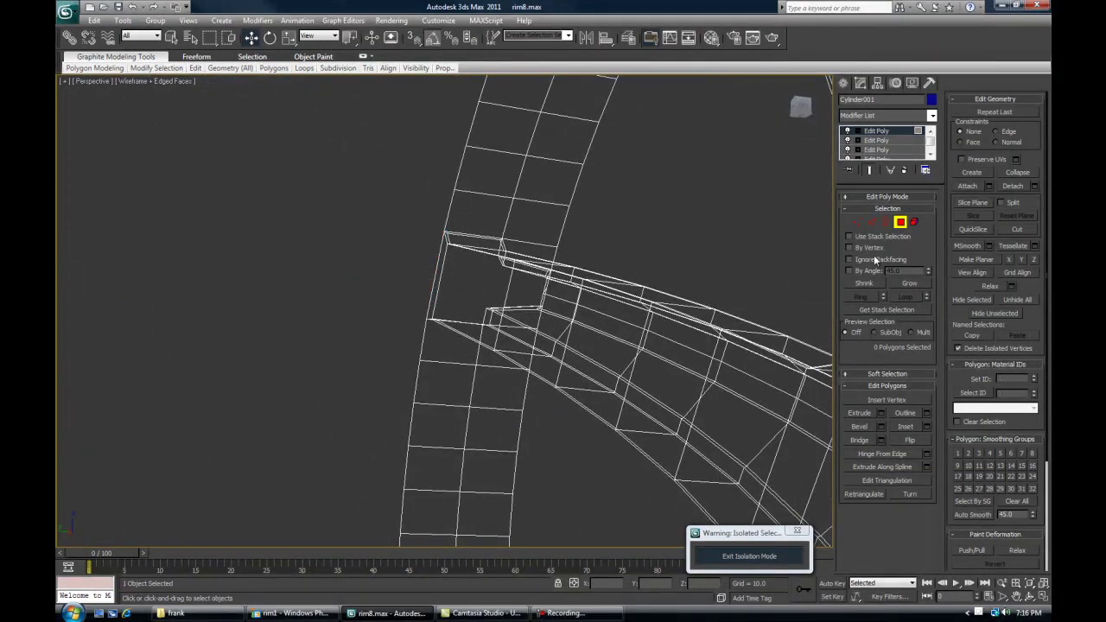
# Examine the whole rim's wireframe and the spoke-to-ring joints from several angles
pyautogui.click(899, 223)
pyautogui.scroll(-8, 614, 335)
pyautogui.keyDown('alt'); pyautogui.moveTo(614, 337); pyautogui.dragTo(665, 341, button='middle'); pyautogui.keyUp('alt')
pyautogui.click(873, 223)
pyautogui.keyDown('alt'); pyautogui.moveTo(752, 237); pyautogui.dragTo(487, 210, button='middle'); pyautogui.keyUp('alt')
pyautogui.scroll(5, 570, 196)
pyautogui.moveTo(570, 196); pyautogui.dragTo(553, 250, button='middle')
pyautogui.scroll(-5, 553, 250)
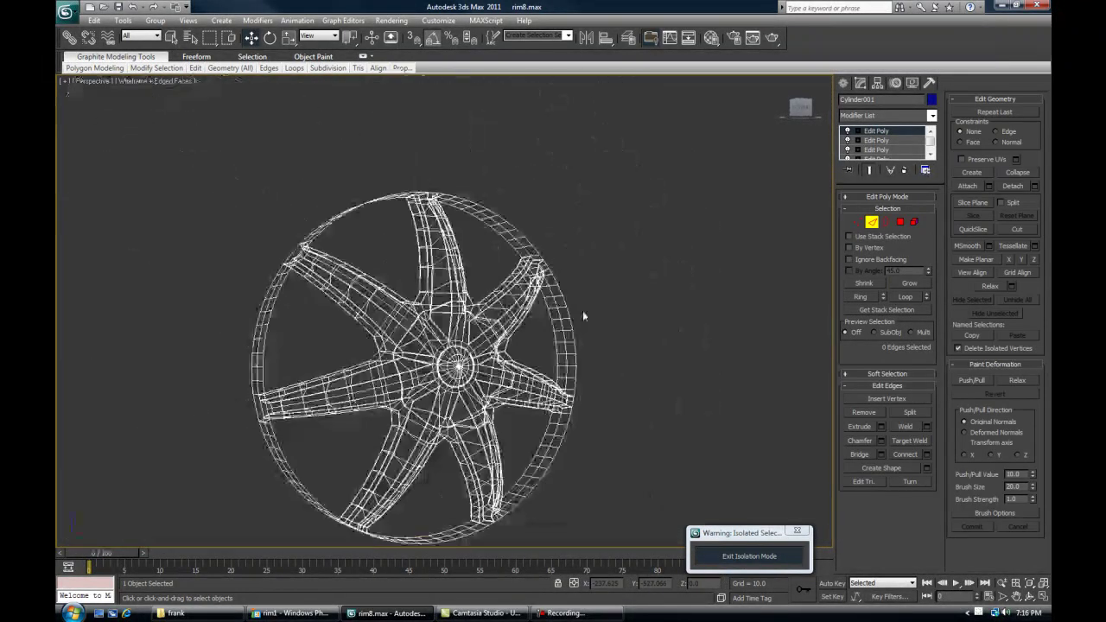
# Select the rim's outer vertices, leaving out the hub area, and weld the overlapping ones together
pyautogui.click(856, 224)
pyautogui.moveTo(549, 297); pyautogui.dragTo(566, 288, button='middle')
pyautogui.scroll(-4, 567, 288)
pyautogui.moveTo(573, 181); pyautogui.dragTo(272, 520)
pyautogui.keyDown('alt'); pyautogui.moveTo(495, 400); pyautogui.dragTo(473, 401, button='middle'); pyautogui.keyUp('alt')
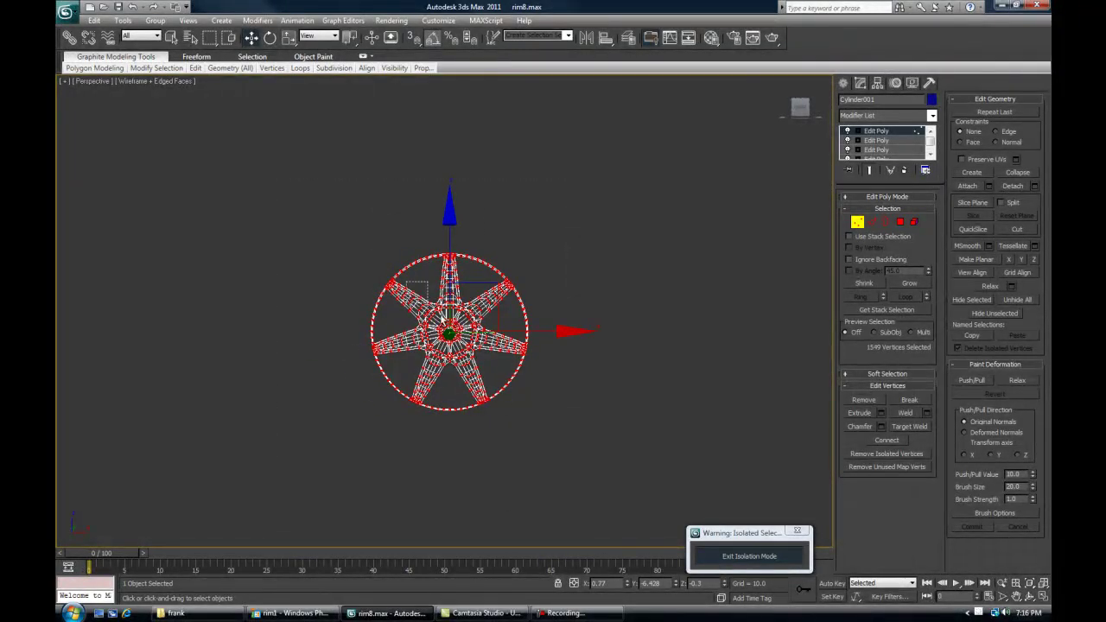
pyautogui.scroll(5, 455, 348)
pyautogui.keyDown('alt'); pyautogui.moveTo(455, 348); pyautogui.dragTo(485, 364, button='middle'); pyautogui.keyUp('alt')
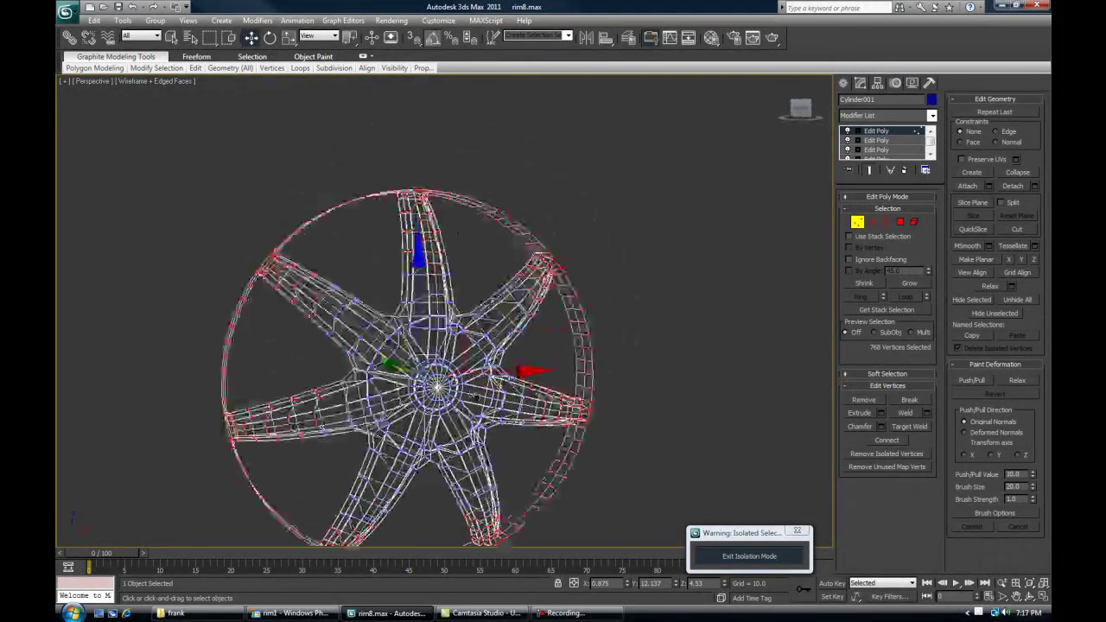
pyautogui.scroll(4, 480, 259)
pyautogui.click(925, 414)
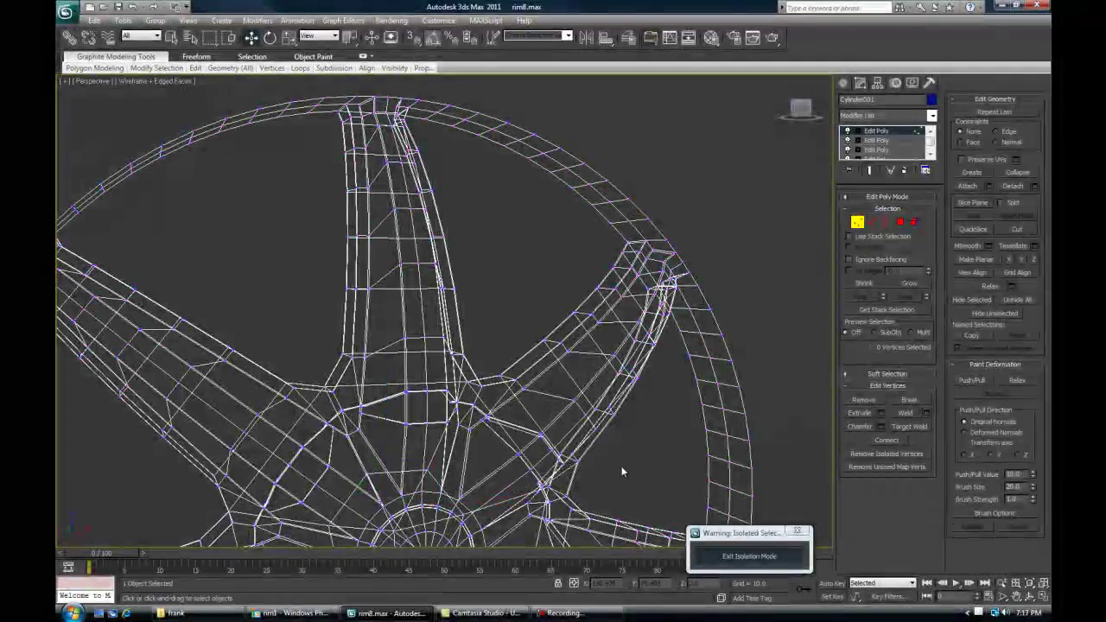
pyautogui.click(856, 222)
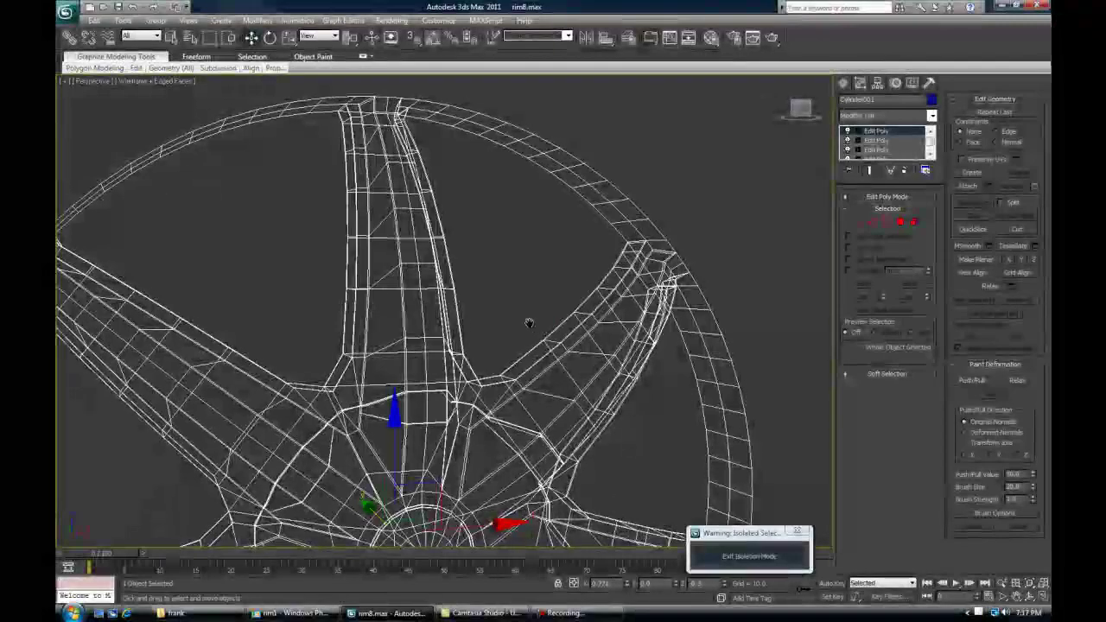
# Show the rim shaded without edges, add a MeshSmooth modifier and set its iterations to 2
pyautogui.press('F3')
pyautogui.press('F4')
pyautogui.scroll(-3, 575, 306)
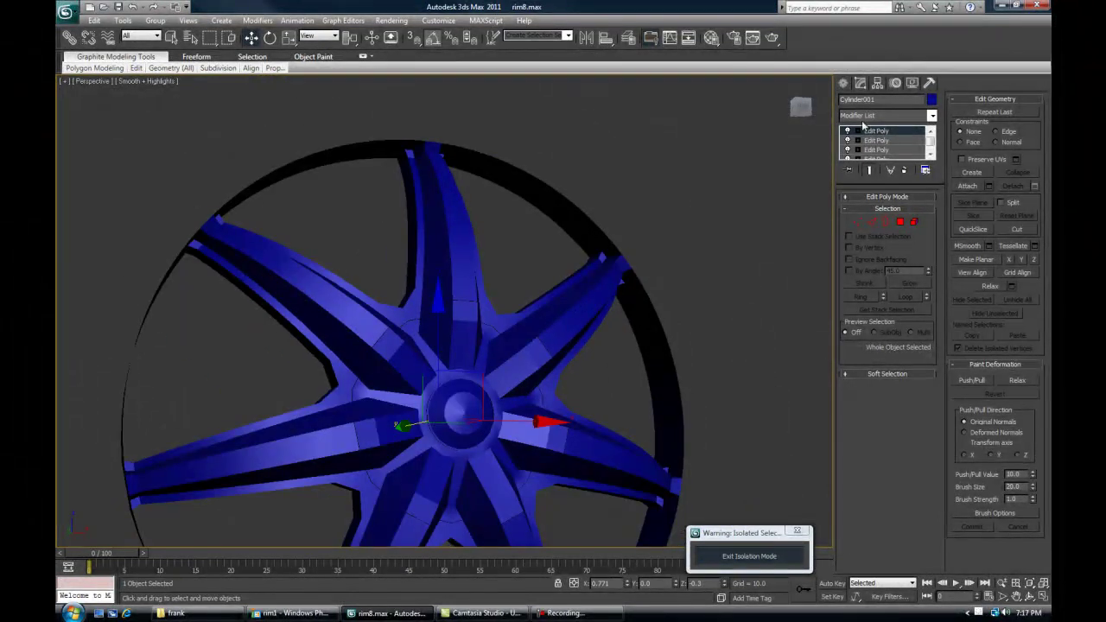
pyautogui.click(866, 116)
pyautogui.scroll(-10, 871, 147)
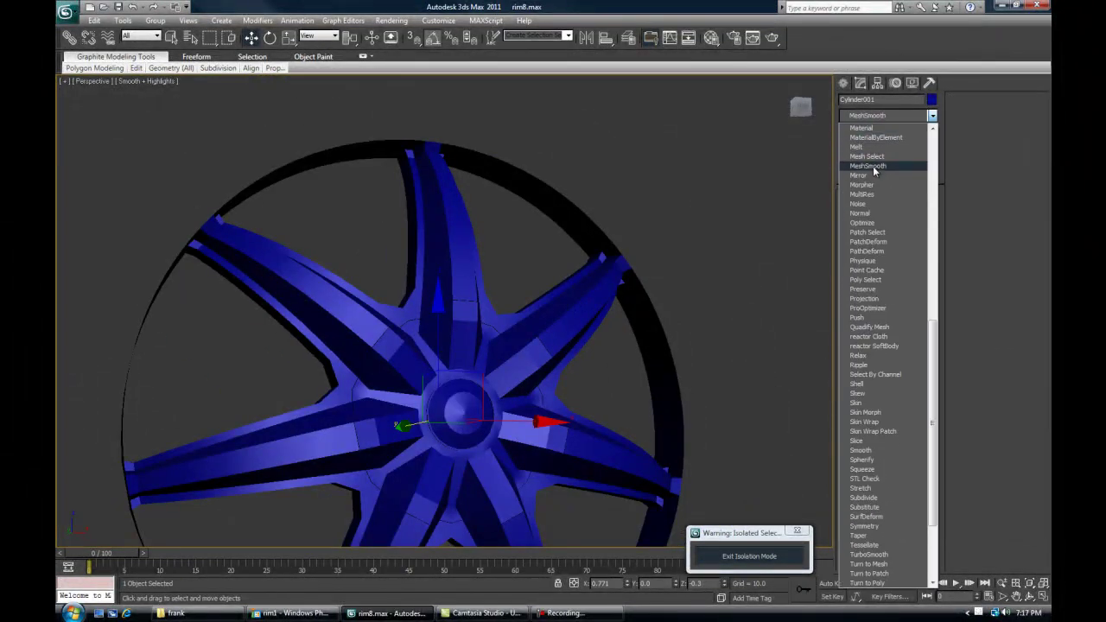
pyautogui.click(868, 165)
pyautogui.scroll(5, 676, 276)
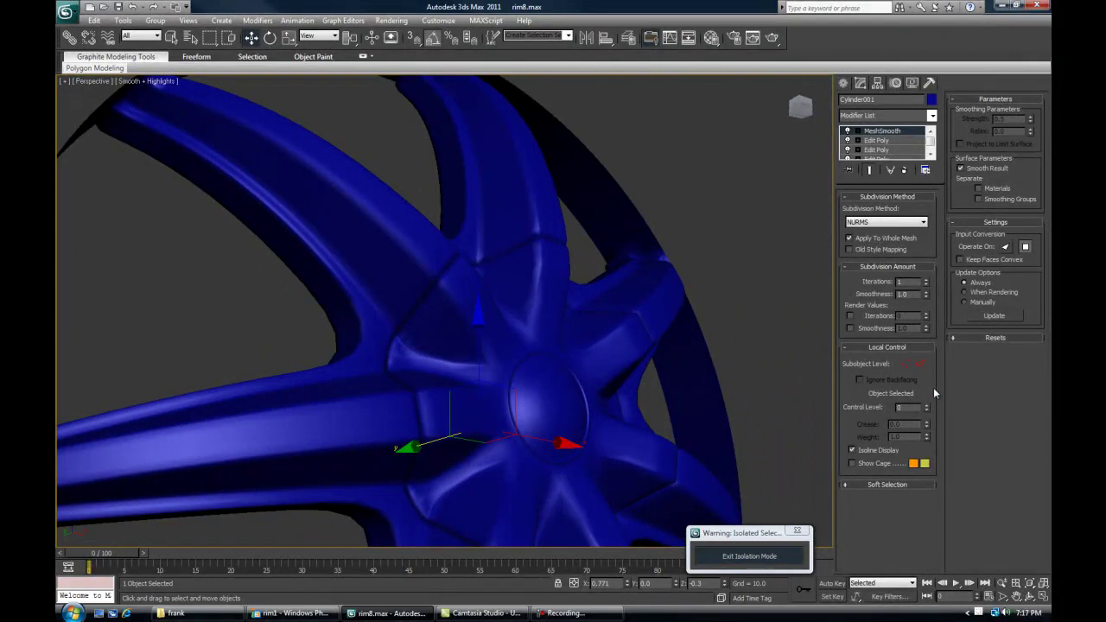
pyautogui.click(927, 285)
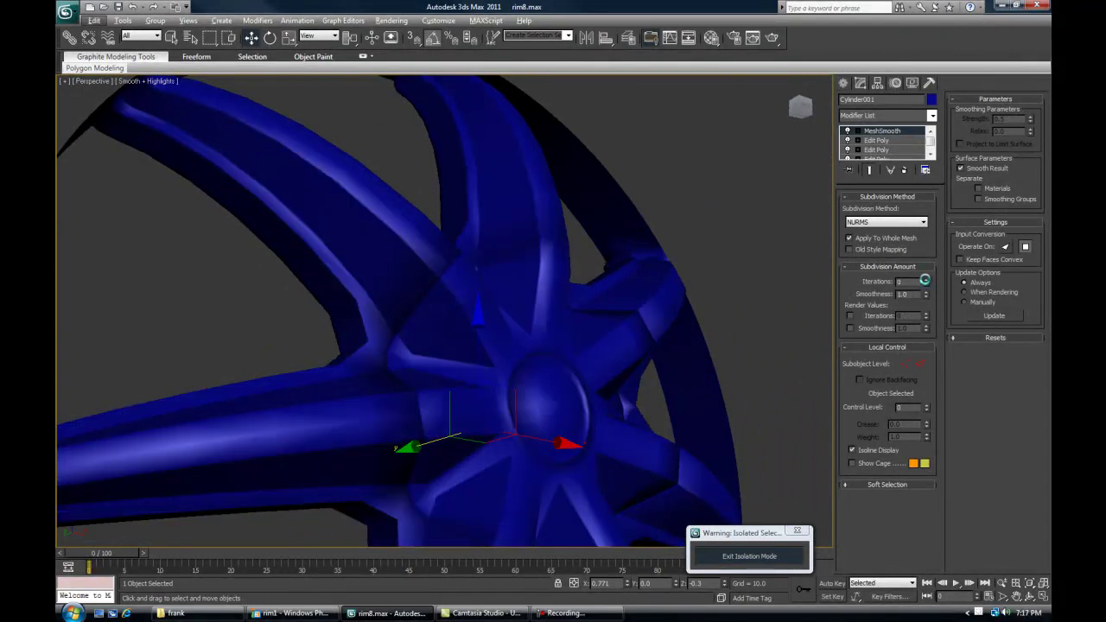
pyautogui.click(927, 280)
pyautogui.click(926, 279)
pyautogui.scroll(-2, 585, 286)
pyautogui.moveTo(572, 320); pyautogui.dragTo(583, 392, button='middle')
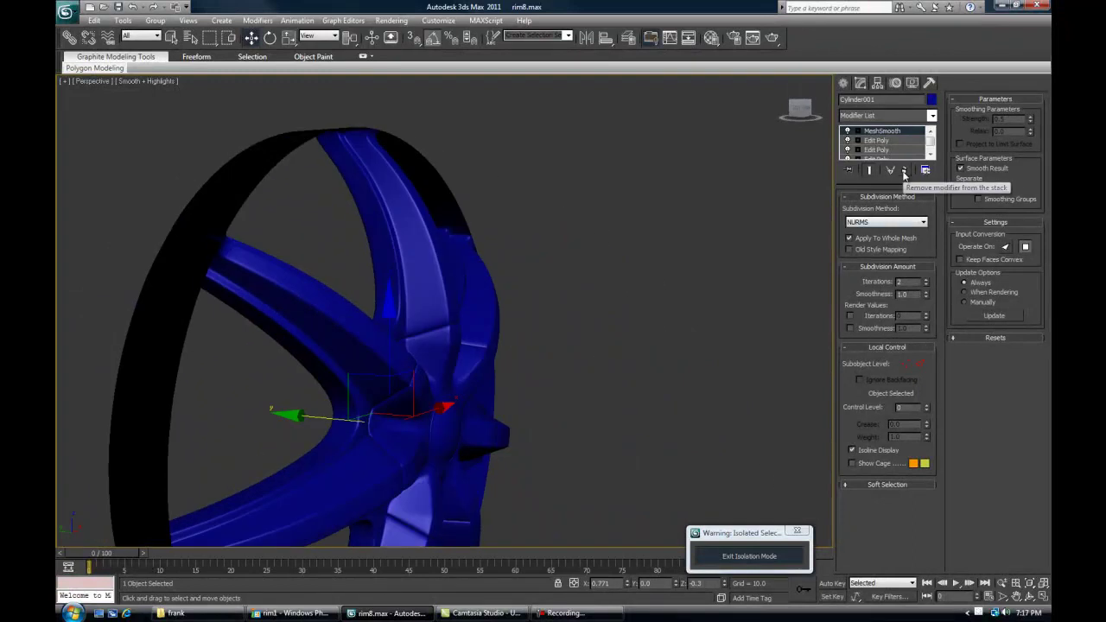
# Select the ring's front border in the Edit Poly below MeshSmooth and extend it forward to about Y -13
pyautogui.click(904, 171)
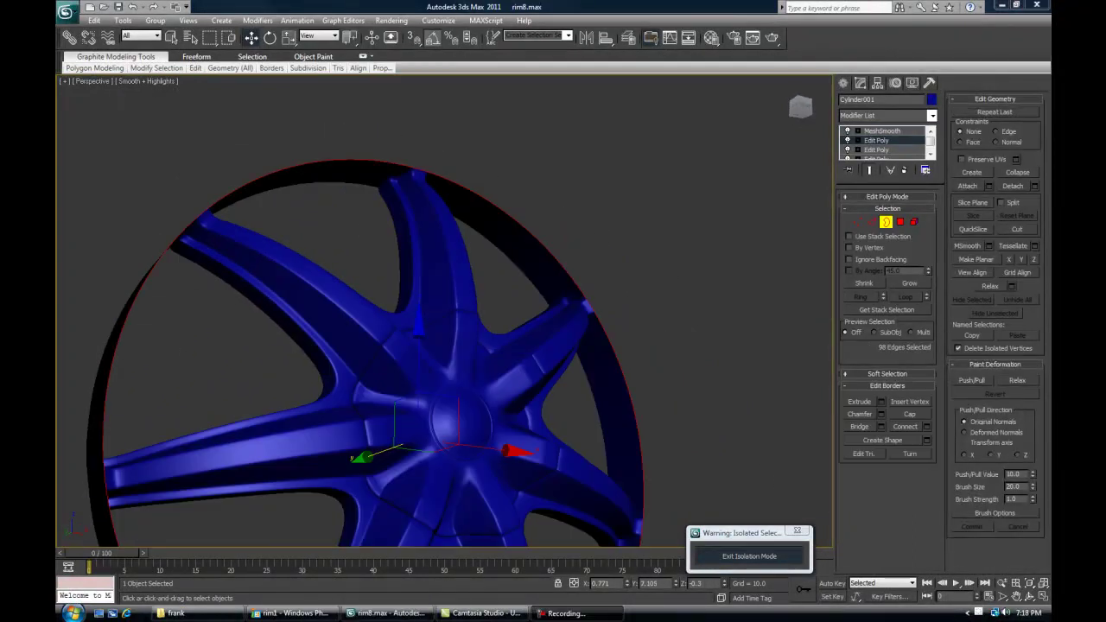
pyautogui.keyDown('alt'); pyautogui.moveTo(598, 404); pyautogui.dragTo(434, 401, button='middle'); pyautogui.keyUp('alt')
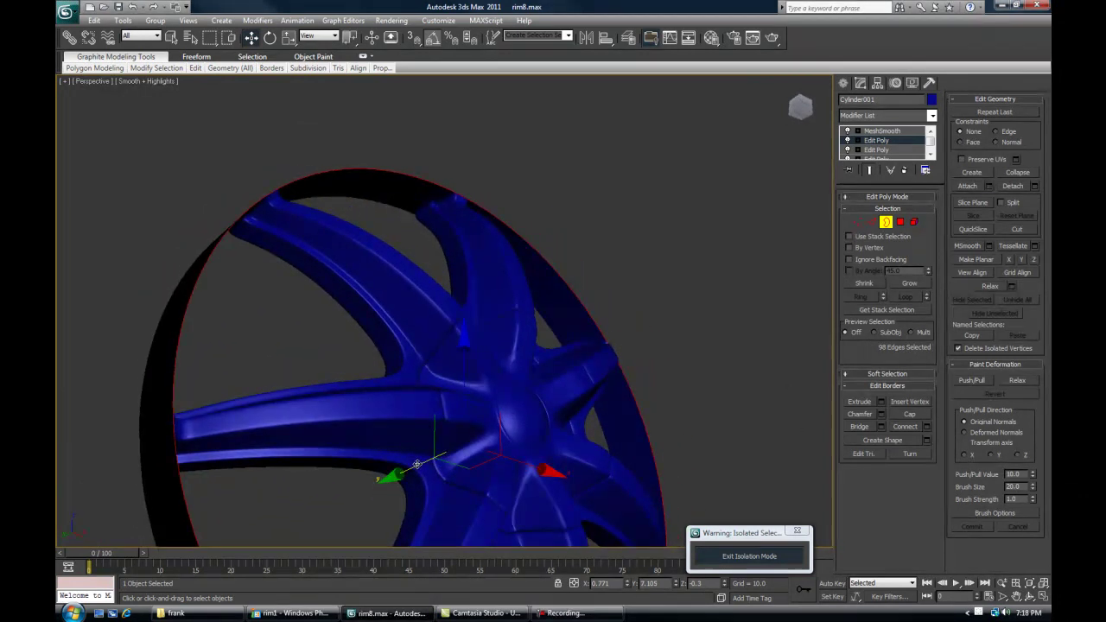
pyautogui.keyDown('alt'); pyautogui.moveTo(433, 464); pyautogui.dragTo(376, 392, button='middle'); pyautogui.keyUp('alt')
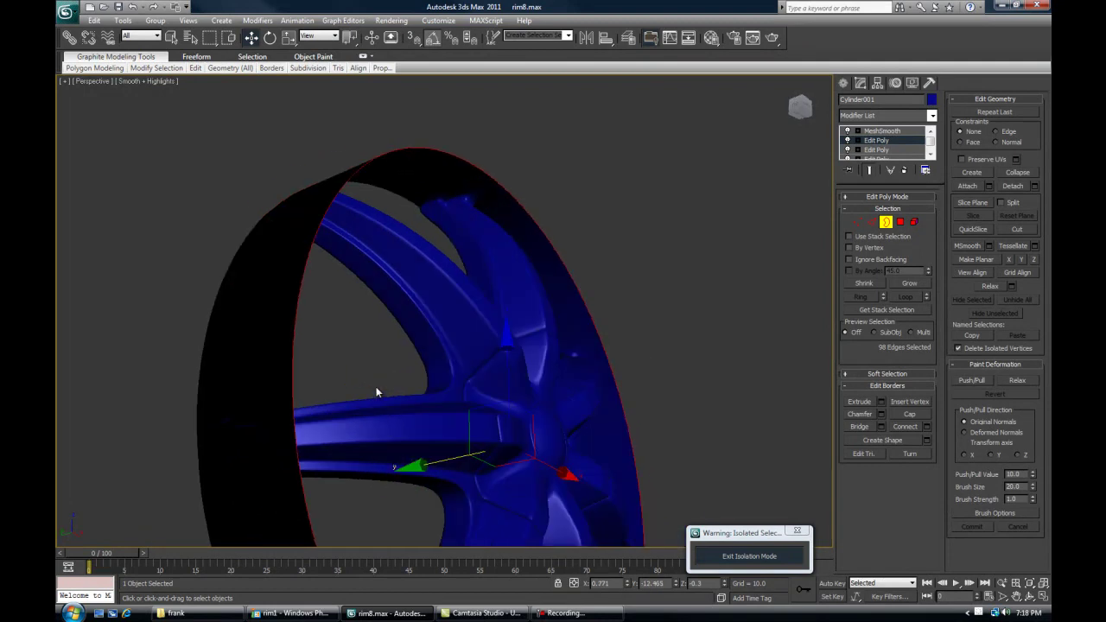
# Select the ring's rear border, extend it backward to about Y 59.4, and leave border editing
pyautogui.press('F4')
pyautogui.click(401, 197)
pyautogui.press('F4')
pyautogui.moveTo(415, 317); pyautogui.dragTo(497, 343, button='middle')
pyautogui.keyDown('alt'); pyautogui.moveTo(381, 383); pyautogui.dragTo(535, 335, button='middle'); pyautogui.keyUp('alt')
pyautogui.scroll(5, 500, 334)
pyautogui.press('F4')
pyautogui.press('F4')
pyautogui.scroll(-3, 325, 273)
pyautogui.keyDown('alt'); pyautogui.moveTo(407, 336); pyautogui.dragTo(551, 367, button='middle'); pyautogui.keyUp('alt')
pyautogui.scroll(-3, 550, 366)
pyautogui.click(886, 222)
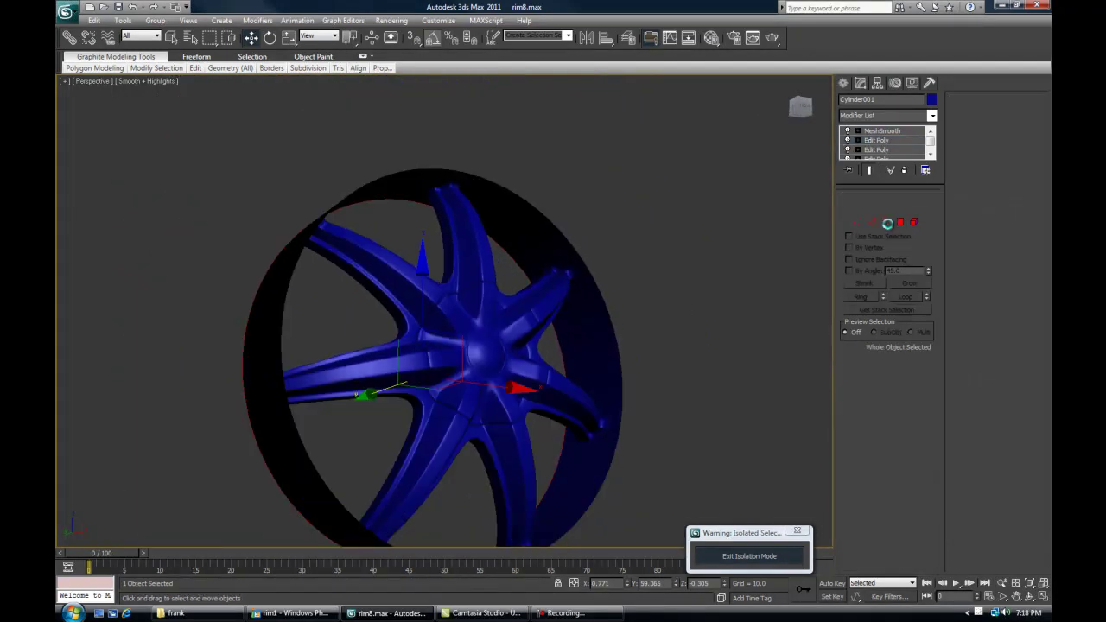
# Return to the MeshSmooth level and examine the widened ring and spoke joints, shaded and with edges
pyautogui.click(879, 132)
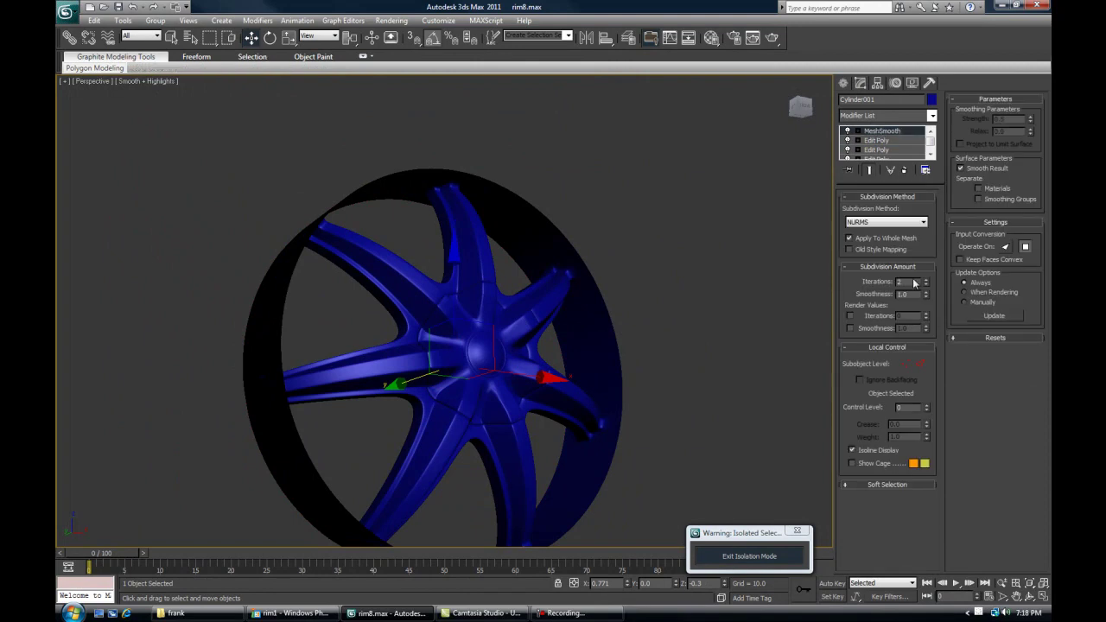
pyautogui.keyDown('alt'); pyautogui.moveTo(471, 194); pyautogui.dragTo(630, 190, button='middle'); pyautogui.keyUp('alt')
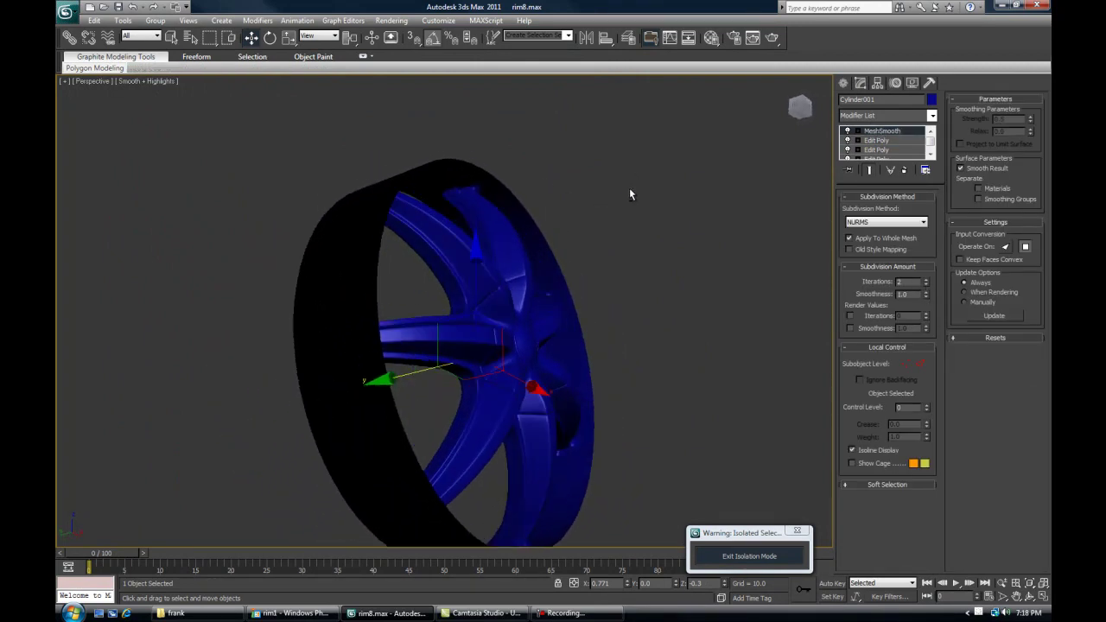
pyautogui.press('F9')
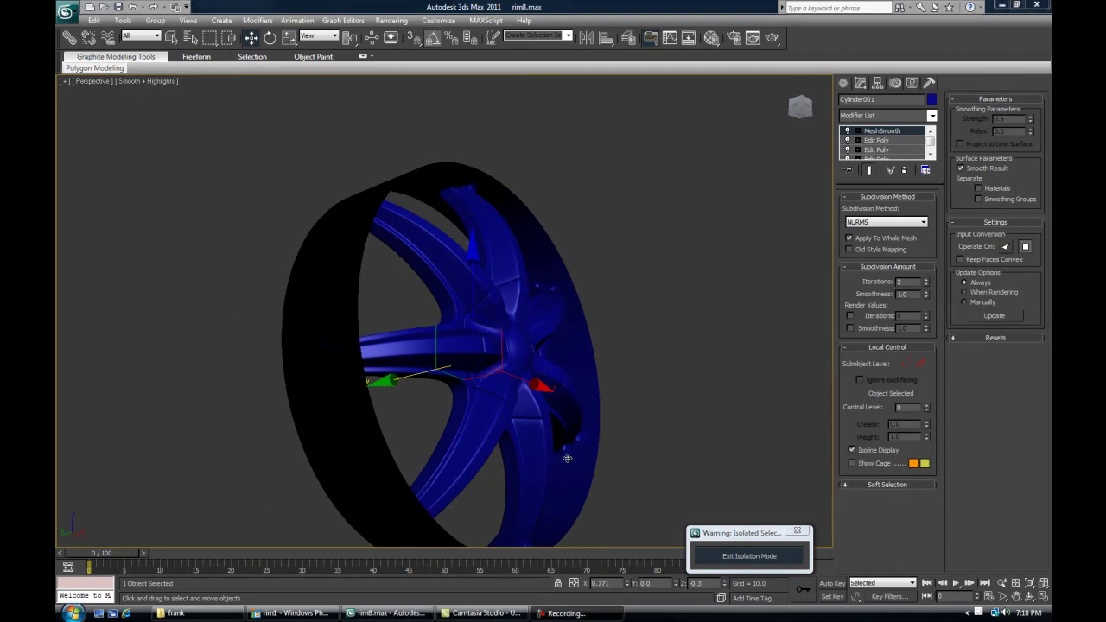
pyautogui.keyDown('alt'); pyautogui.moveTo(570, 437); pyautogui.dragTo(652, 436, button='middle'); pyautogui.keyUp('alt')
pyautogui.moveTo(521, 364)
pyautogui.keyDown('alt'); pyautogui.mouseDown(button='middle')
pyautogui.moveTo(587, 351)
pyautogui.moveTo(642, 301)
pyautogui.moveTo(613, 323)
pyautogui.moveTo(502, 358)
pyautogui.mouseUp(button='middle'); pyautogui.keyUp('alt')
pyautogui.press('F4')
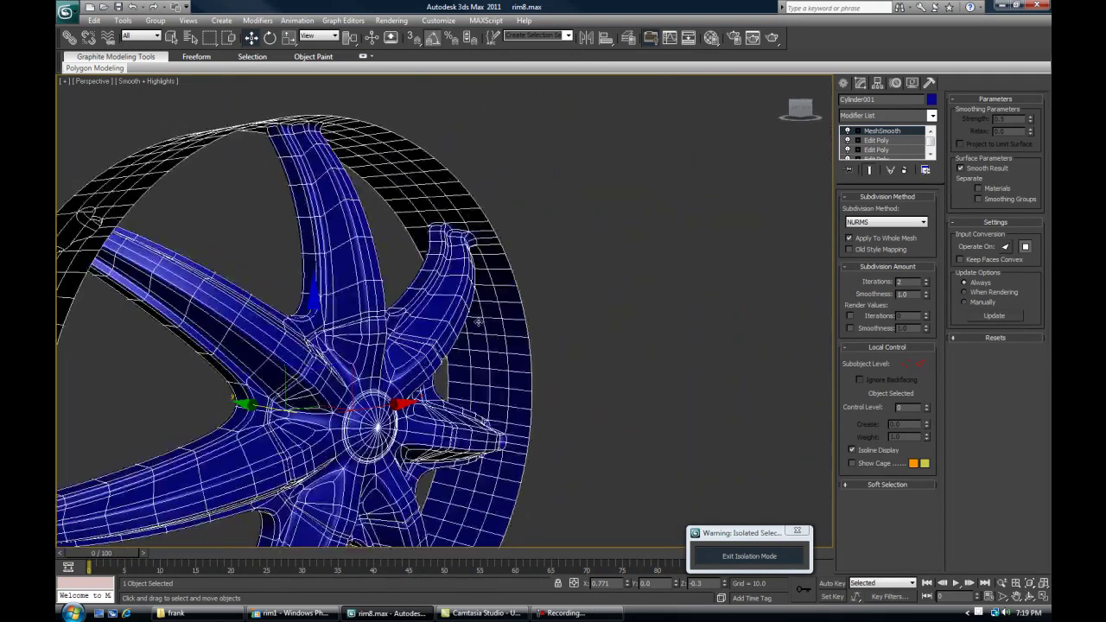
pyautogui.scroll(5, 502, 358)
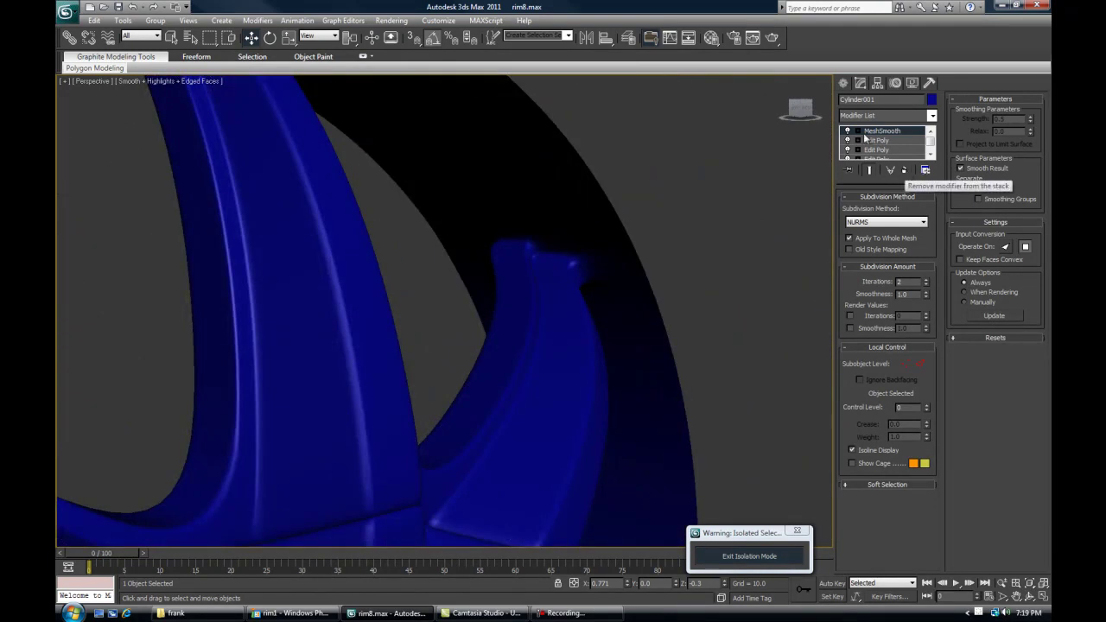
# Turn off MeshSmooth and move the ring's front border edges forward to about Y -40.8 in the Edit Poly
pyautogui.click(887, 148)
pyautogui.click(871, 222)
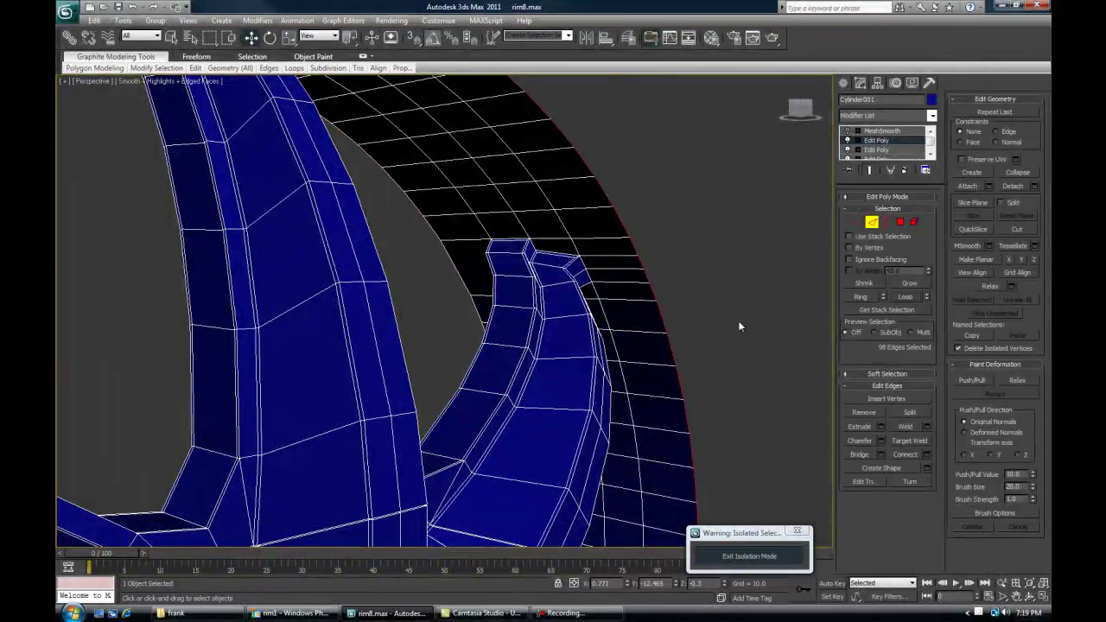
pyautogui.scroll(-3, 613, 326)
pyautogui.keyDown('alt'); pyautogui.moveTo(614, 325); pyautogui.dragTo(584, 302, button='middle'); pyautogui.keyUp('alt')
pyautogui.scroll(-3, 617, 383)
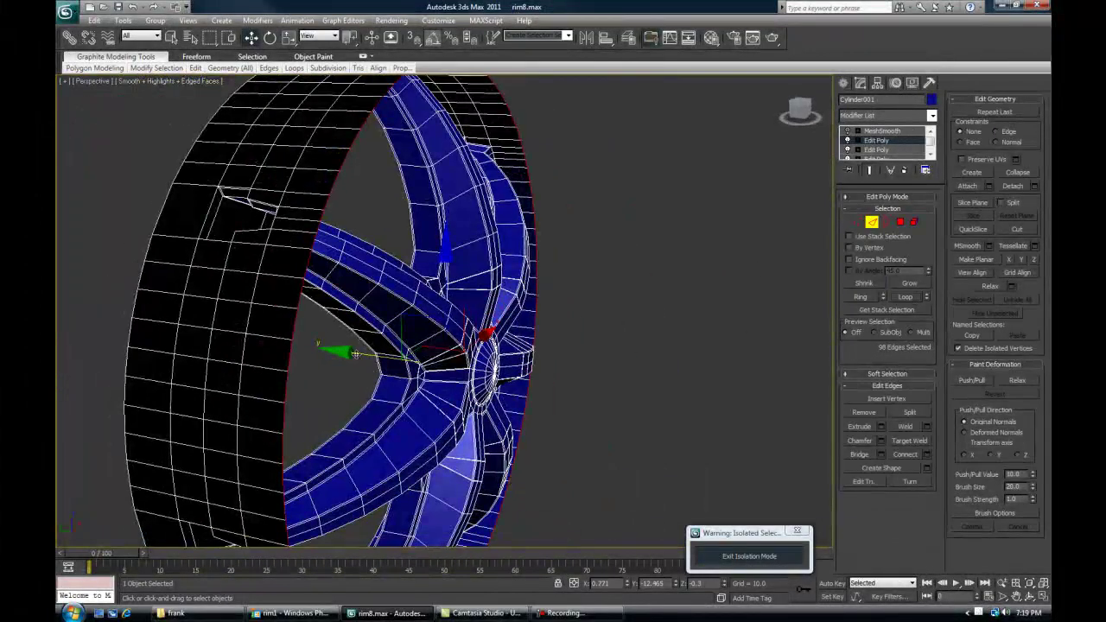
pyautogui.keyDown('alt'); pyautogui.moveTo(355, 354); pyautogui.dragTo(491, 388, button='middle'); pyautogui.keyUp('alt')
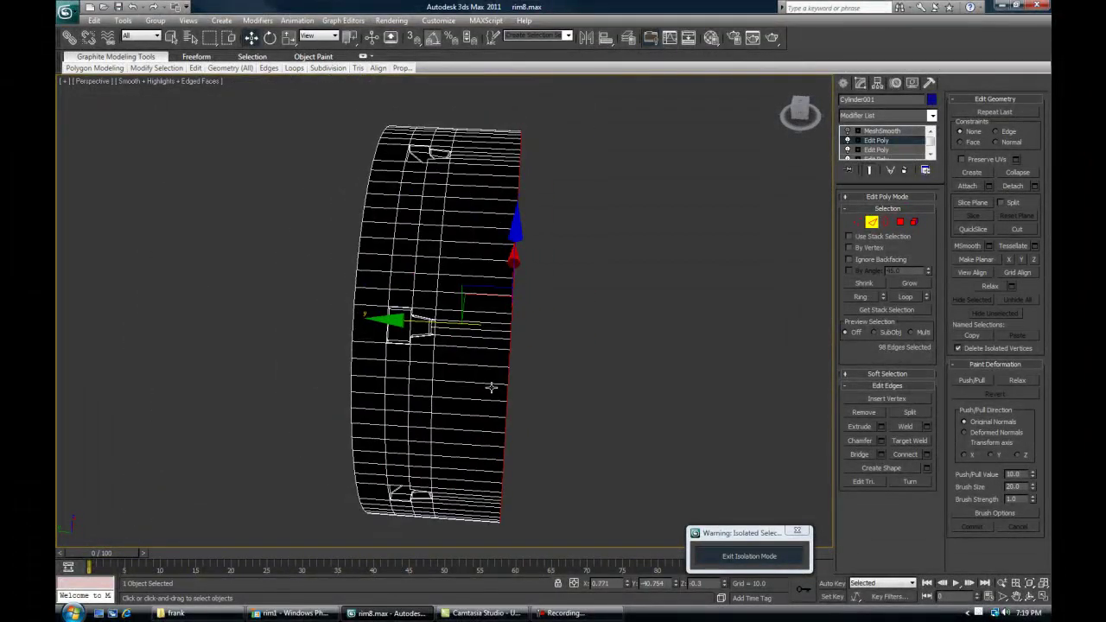
# Move the front border edges slightly further forward in the top view, to about Y -46.9
pyautogui.press('t')
pyautogui.press('F3')
pyautogui.scroll(-2, 476, 382)
pyautogui.moveTo(438, 280); pyautogui.dragTo(436, 295)
pyautogui.press('F3')
pyautogui.moveTo(447, 368); pyautogui.dragTo(423, 374, button='middle')
pyautogui.press('p')
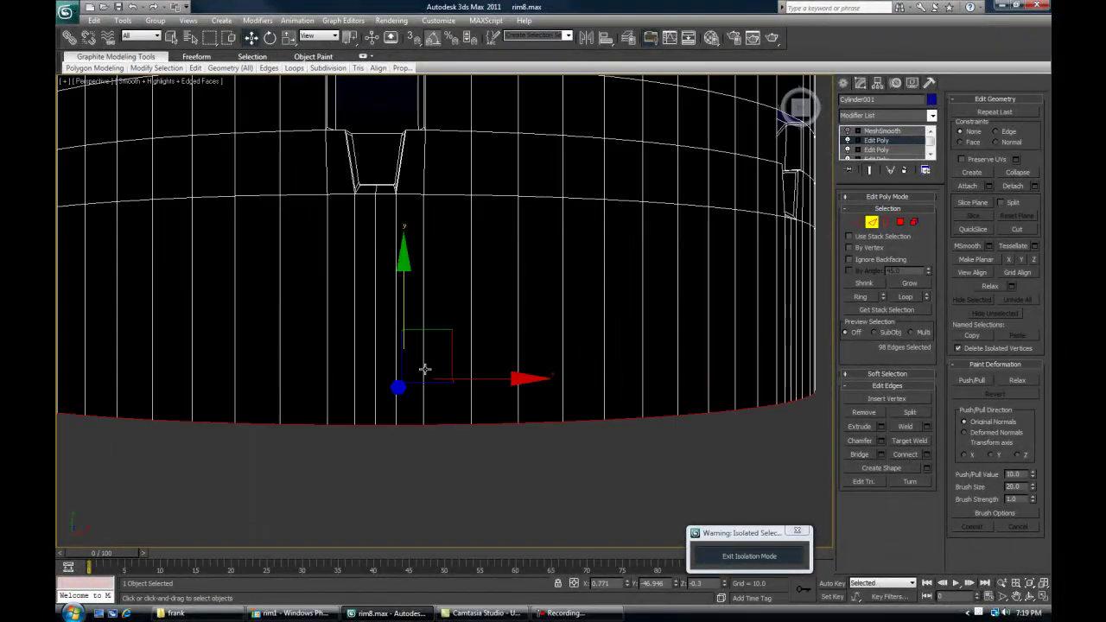
# Scale the ring's front border edges to form a narrow flat lip around the rim's front
pyautogui.press('z')
pyautogui.moveTo(464, 428)
pyautogui.keyDown('alt'); pyautogui.mouseDown(button='middle')
pyautogui.moveTo(561, 355)
pyautogui.moveTo(544, 363)
pyautogui.moveTo(654, 370)
pyautogui.moveTo(548, 345)
pyautogui.moveTo(559, 380)
pyautogui.mouseUp(button='middle'); pyautogui.keyUp('alt')
pyautogui.press('F4')
pyautogui.scroll(5, 566, 377)
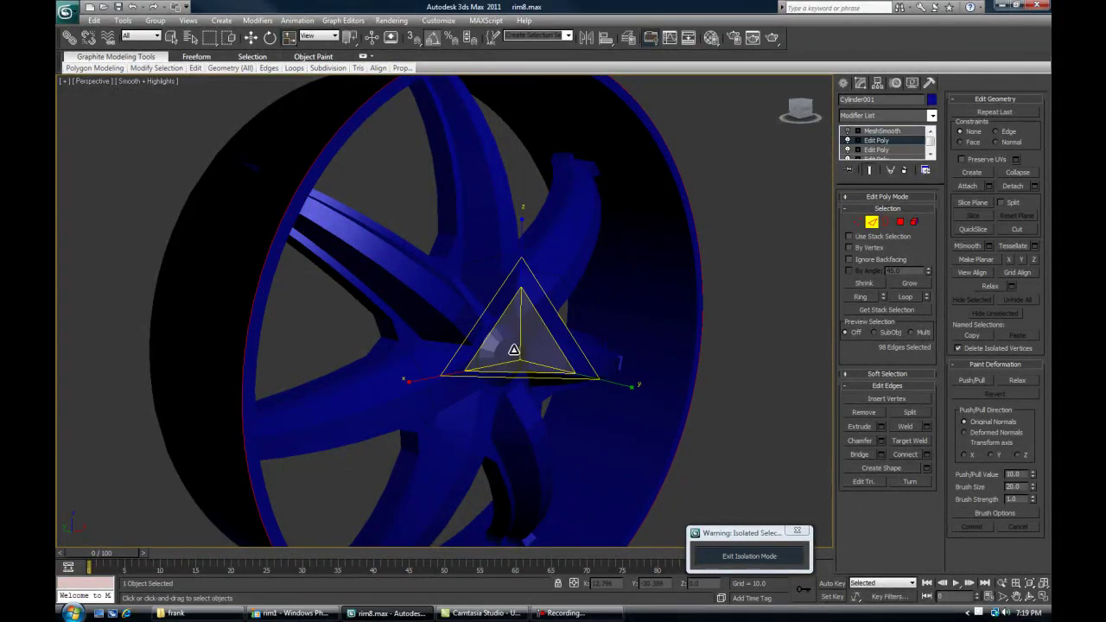
pyautogui.keyDown('alt'); pyautogui.moveTo(542, 369); pyautogui.dragTo(602, 302, button='middle'); pyautogui.keyUp('alt')
pyautogui.keyDown('alt'); pyautogui.moveTo(440, 323); pyautogui.dragTo(449, 316, button='middle'); pyautogui.keyUp('alt')
# Turn on MeshSmooth and scale the front border edges outward to about 131% to form a wide lip
pyautogui.click(847, 131)
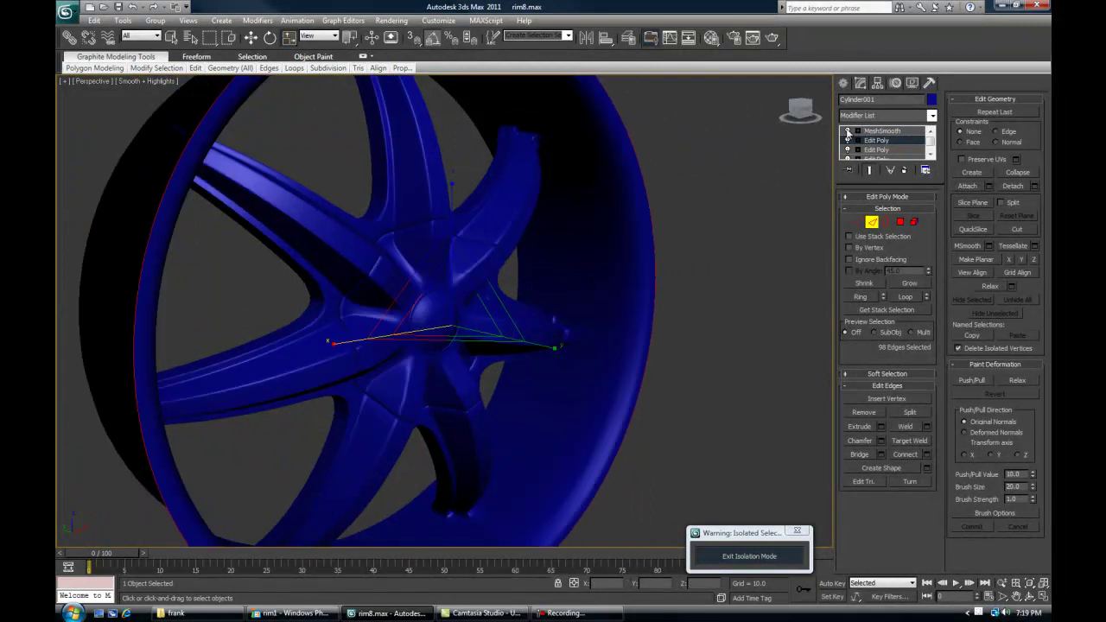
pyautogui.keyDown('alt'); pyautogui.moveTo(668, 308); pyautogui.dragTo(663, 374, button='middle'); pyautogui.keyUp('alt')
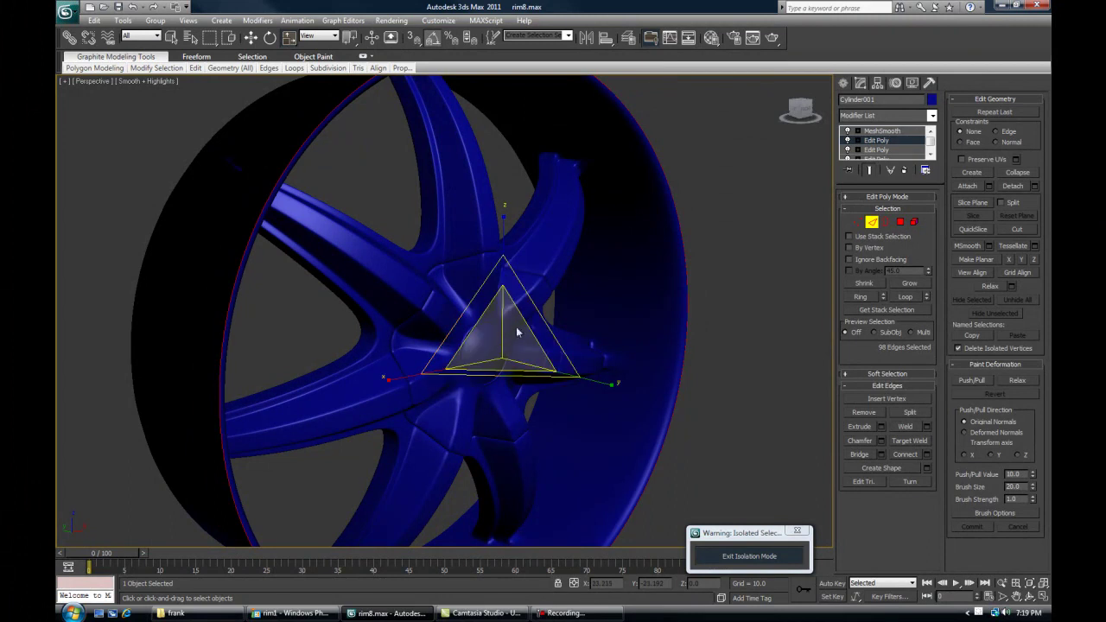
pyautogui.keyDown('alt'); pyautogui.moveTo(519, 329); pyautogui.dragTo(777, 291, button='middle'); pyautogui.keyUp('alt')
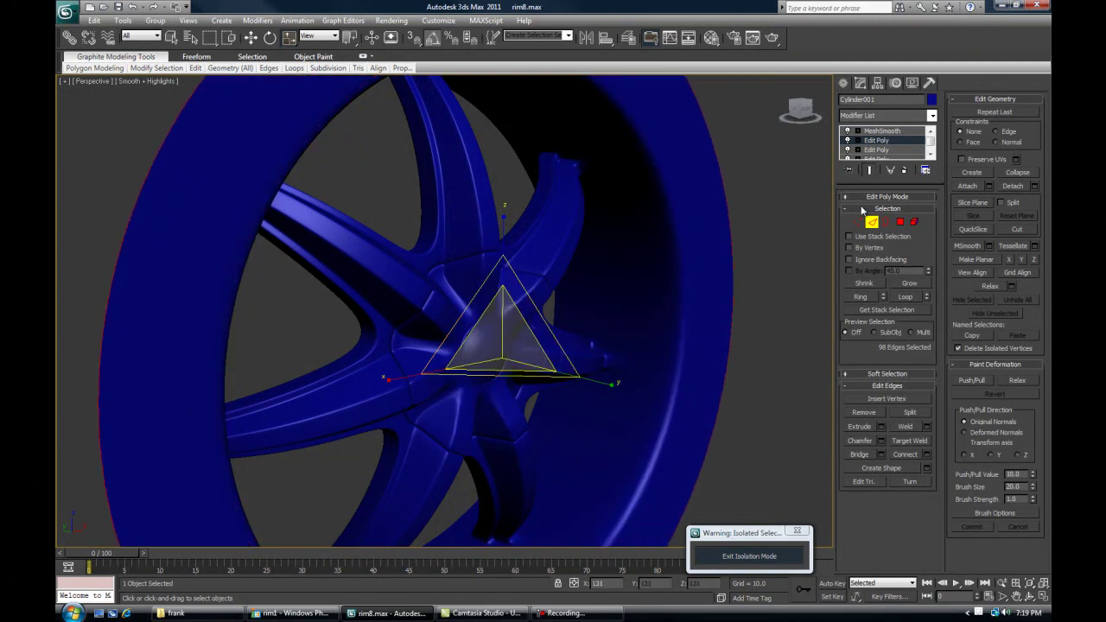
# Turn MeshSmooth off, clear the edge selection and look at the unsmoothed rim from the front
pyautogui.click(848, 132)
pyautogui.keyDown('alt'); pyautogui.moveTo(497, 352); pyautogui.dragTo(469, 365, button='middle'); pyautogui.keyUp('alt')
pyautogui.click(733, 357)
pyautogui.scroll(-5, 734, 356)
pyautogui.keyDown('alt'); pyautogui.moveTo(734, 356); pyautogui.dragTo(661, 333, button='middle'); pyautogui.keyUp('alt')
pyautogui.scroll(5, 660, 338)
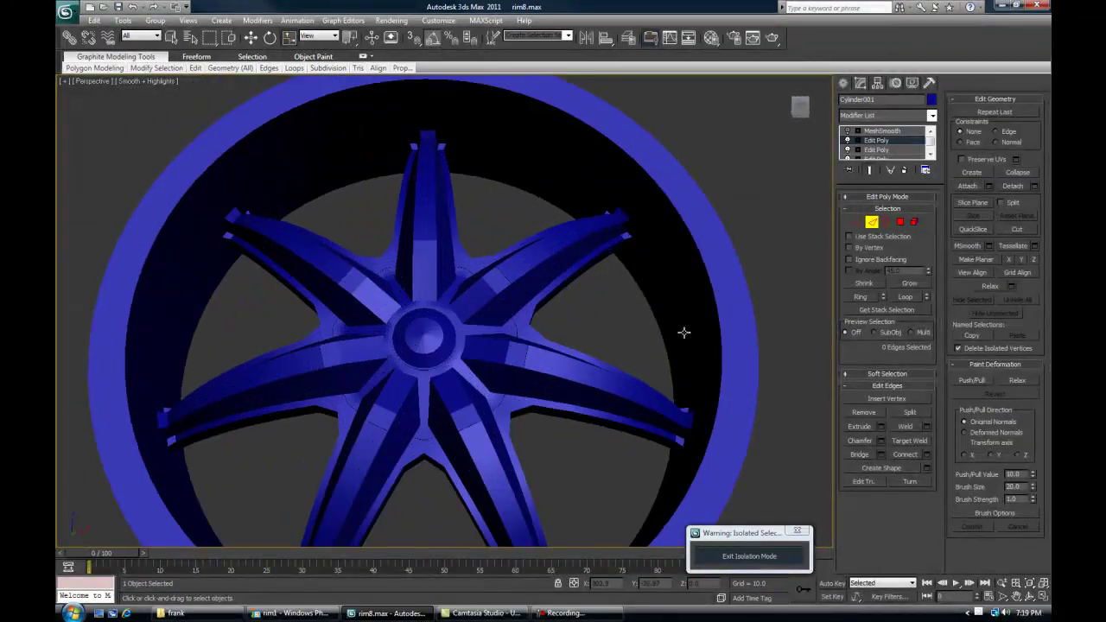
# Leave edge editing, turn MeshSmooth back on, deselect the rim and show its edges
pyautogui.click(872, 222)
pyautogui.keyDown('alt'); pyautogui.moveTo(539, 312); pyautogui.dragTo(470, 390, button='middle'); pyautogui.keyUp('alt')
pyautogui.click(574, 318)
pyautogui.scroll(5, 493, 365)
pyautogui.press('F4')
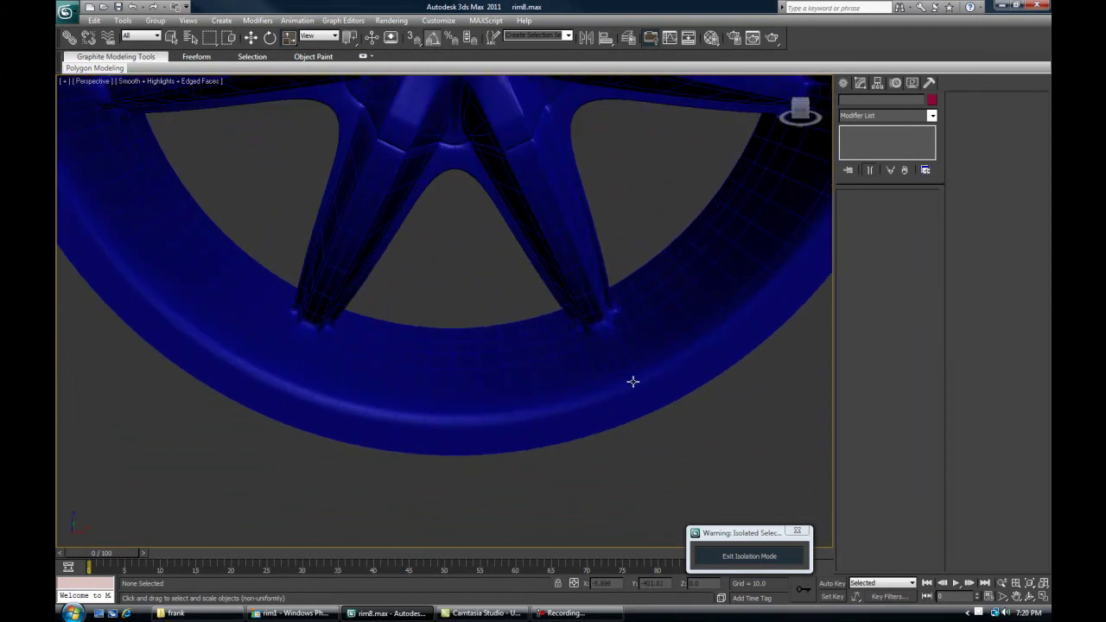
# Examine the smoothed rim's lip, inner barrel and spoke joints from several angles
pyautogui.moveTo(607, 342); pyautogui.dragTo(549, 367, button='middle')
pyautogui.press('F4')
pyautogui.scroll(-5, 431, 403)
pyautogui.keyDown('alt'); pyautogui.moveTo(432, 398); pyautogui.dragTo(525, 406, button='middle'); pyautogui.keyUp('alt')
pyautogui.scroll(4, 485, 406)
pyautogui.scroll(-4, 525, 407)
pyautogui.scroll(4, 530, 366)
pyautogui.moveTo(535, 325); pyautogui.dragTo(515, 406, button='middle')
pyautogui.scroll(-3, 536, 414)
pyautogui.moveTo(447, 294); pyautogui.dragTo(467, 379, button='middle')
pyautogui.scroll(4, 466, 378)
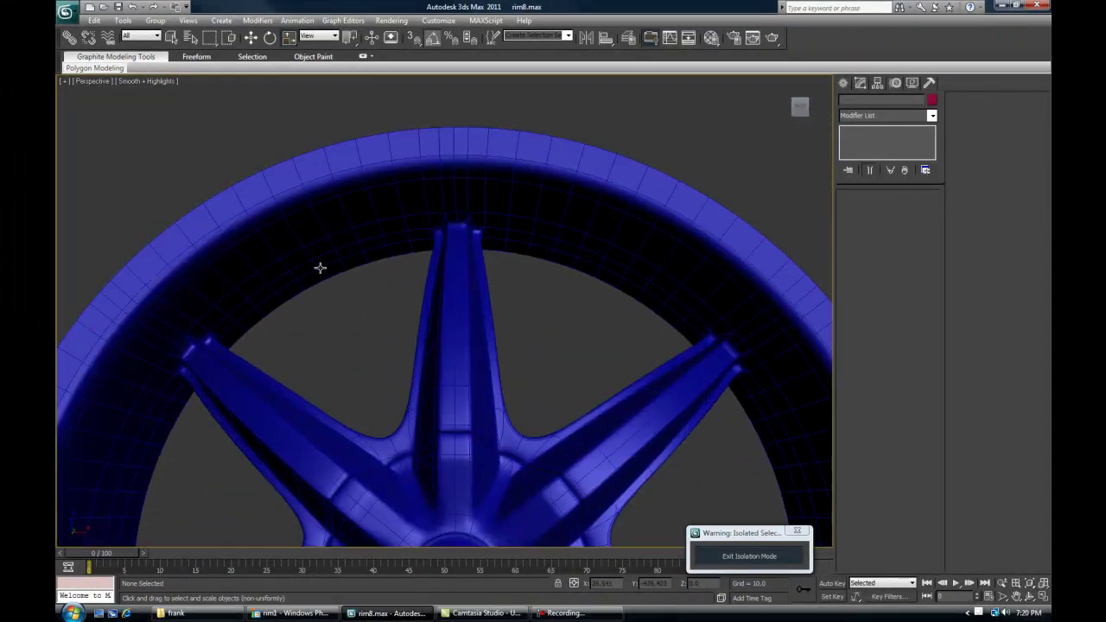
# Switch to the front view of the smoothed rim and hide its edges
pyautogui.moveTo(456, 371); pyautogui.dragTo(422, 335, button='middle')
pyautogui.scroll(-5, 458, 341)
pyautogui.press('f')
pyautogui.scroll(-3, 461, 345)
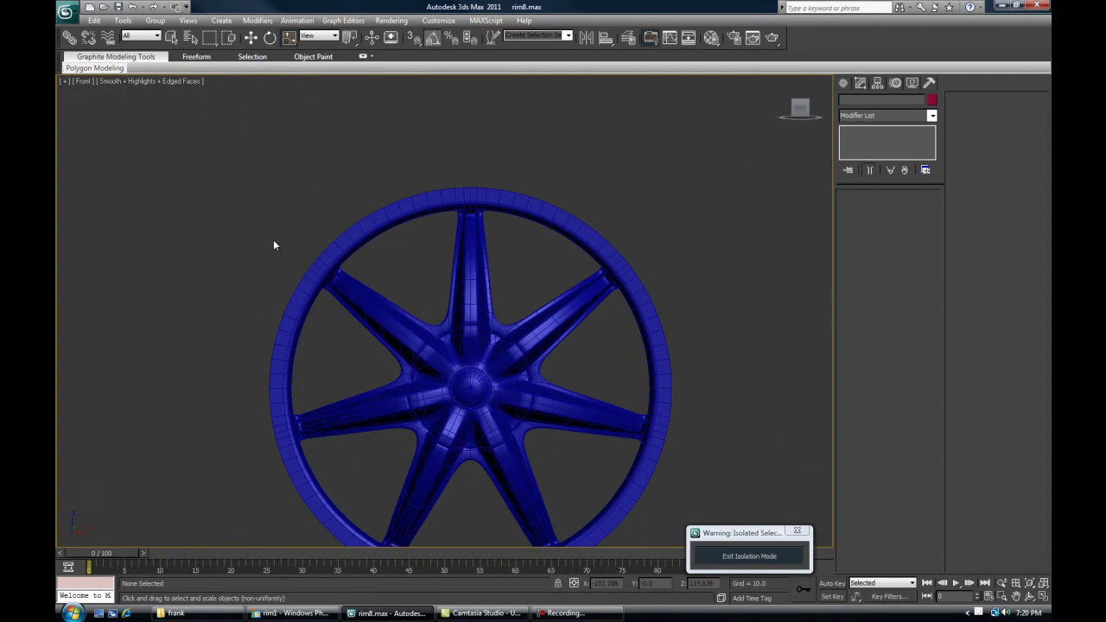
pyautogui.moveTo(461, 271); pyautogui.dragTo(432, 279, button='middle')
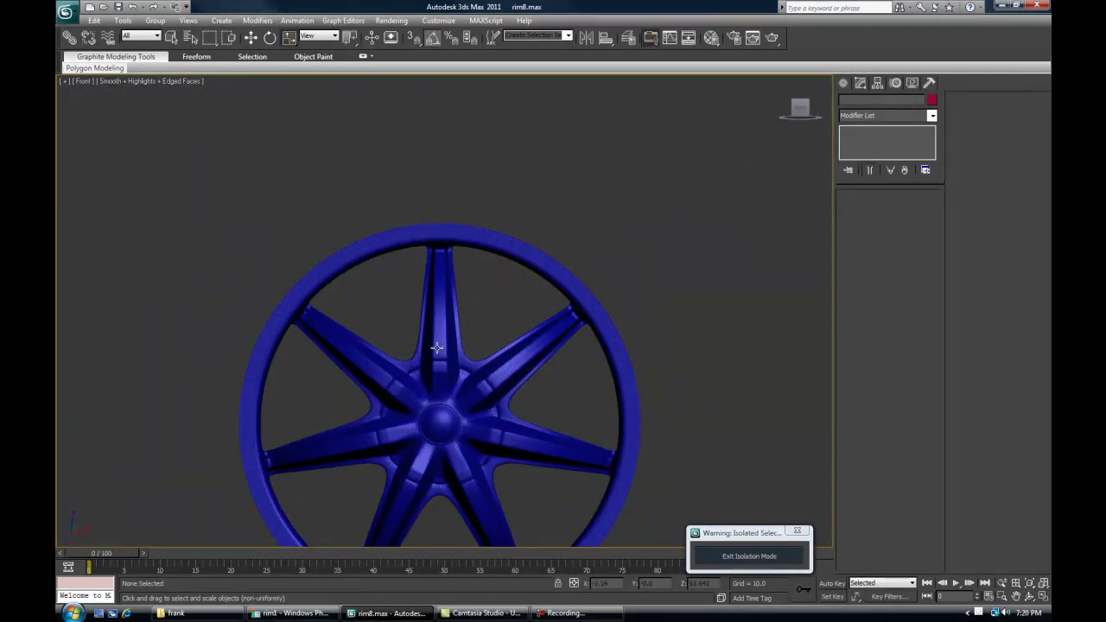
pyautogui.press('F4')
# Examine the shaded rim's wide lip, spokes and barrel from the front and in perspective
pyautogui.moveTo(440, 342); pyautogui.dragTo(442, 131, button='middle')
pyautogui.moveTo(368, 278); pyautogui.dragTo(528, 323, button='middle')
pyautogui.scroll(2, 384, 265)
pyautogui.scroll(-2, 384, 265)
pyautogui.press('p')
pyautogui.scroll(3, 449, 301)
pyautogui.moveTo(494, 266); pyautogui.dragTo(517, 330, button='middle')
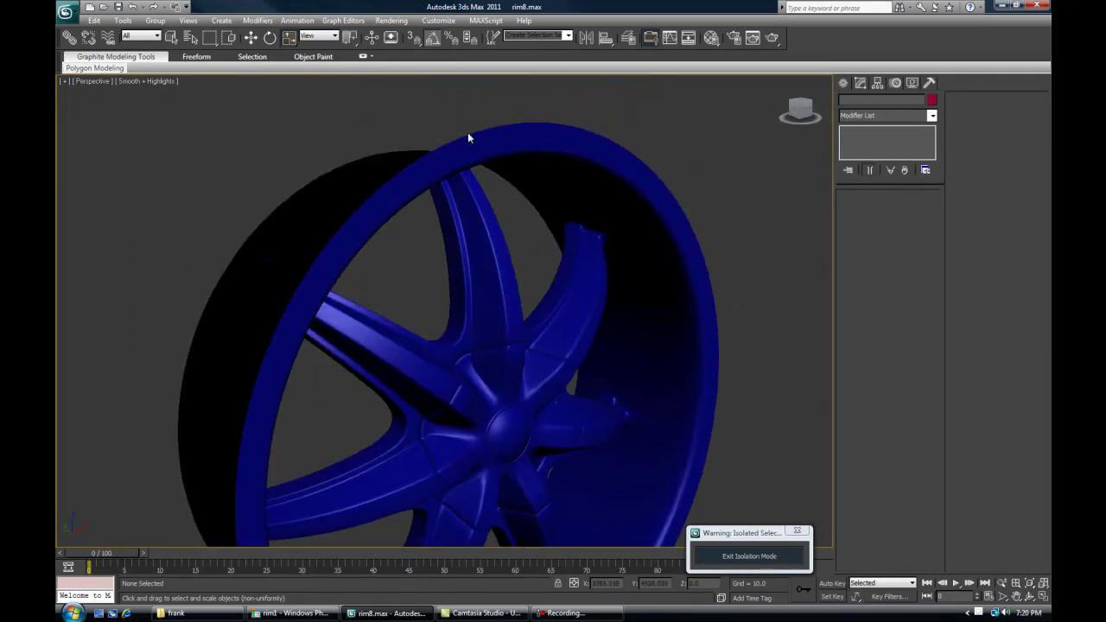
pyautogui.moveTo(423, 244)
pyautogui.keyDown('alt'); pyautogui.mouseDown(button='middle')
pyautogui.moveTo(412, 210)
pyautogui.moveTo(424, 234)
pyautogui.moveTo(495, 232)
pyautogui.moveTo(598, 201)
pyautogui.moveTo(412, 222)
pyautogui.moveTo(427, 239)
pyautogui.moveTo(411, 237)
pyautogui.mouseUp(button='middle'); pyautogui.keyUp('alt')
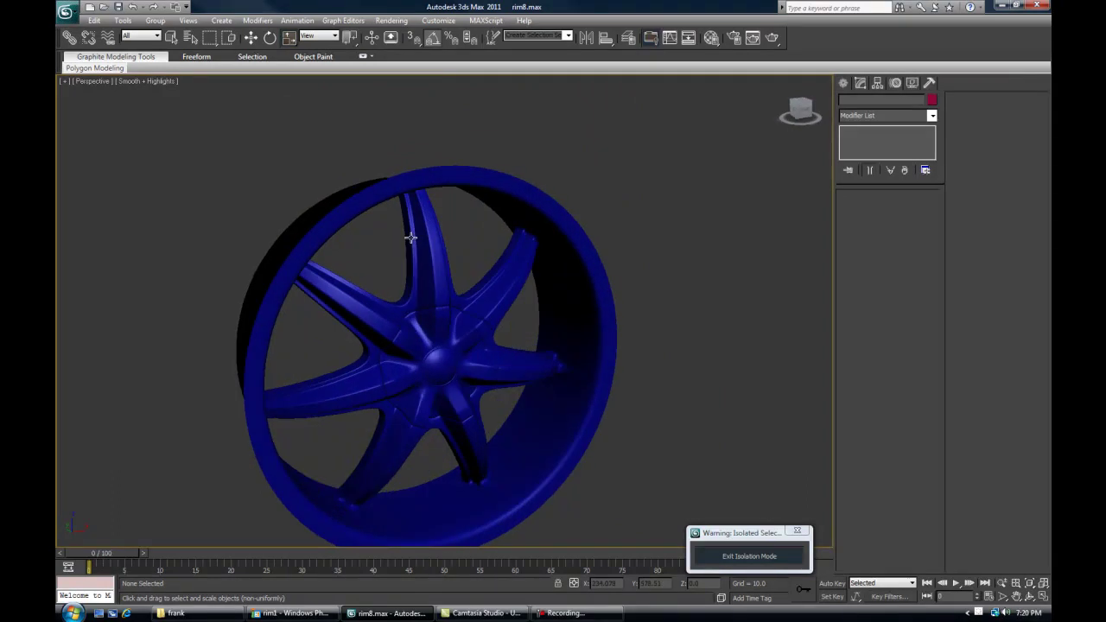
pyautogui.keyDown('alt'); pyautogui.moveTo(385, 381); pyautogui.dragTo(413, 323, button='middle'); pyautogui.keyUp('alt')
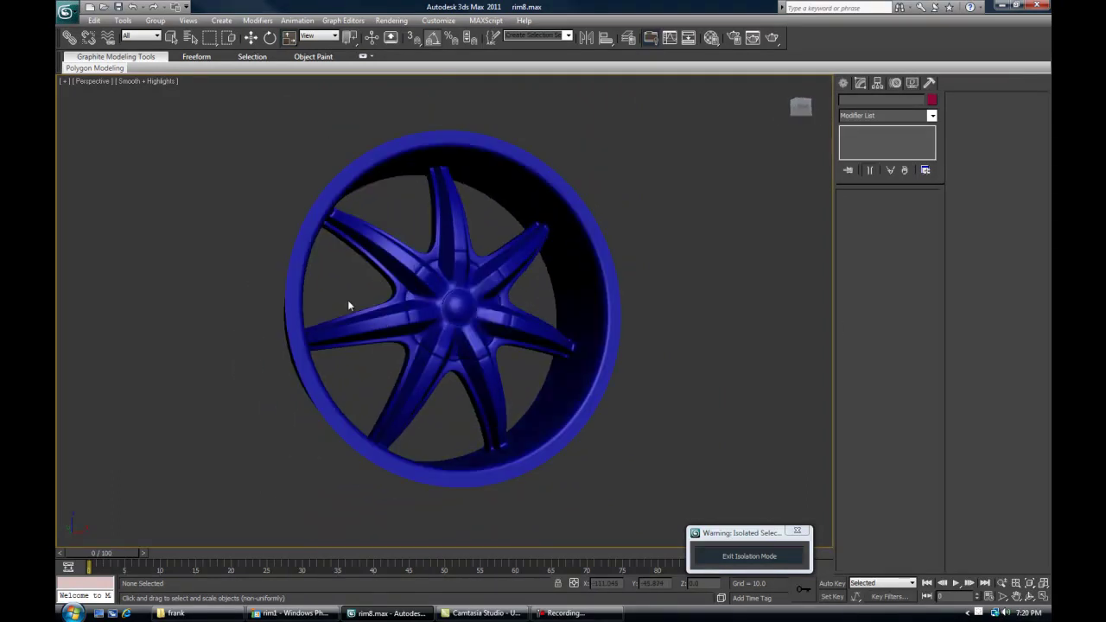
pyautogui.moveTo(345, 299)
pyautogui.keyDown('alt'); pyautogui.mouseDown(button='middle')
pyautogui.moveTo(351, 308)
pyautogui.moveTo(301, 289)
pyautogui.moveTo(326, 278)
pyautogui.moveTo(340, 300)
pyautogui.mouseUp(button='middle'); pyautogui.keyUp('alt')
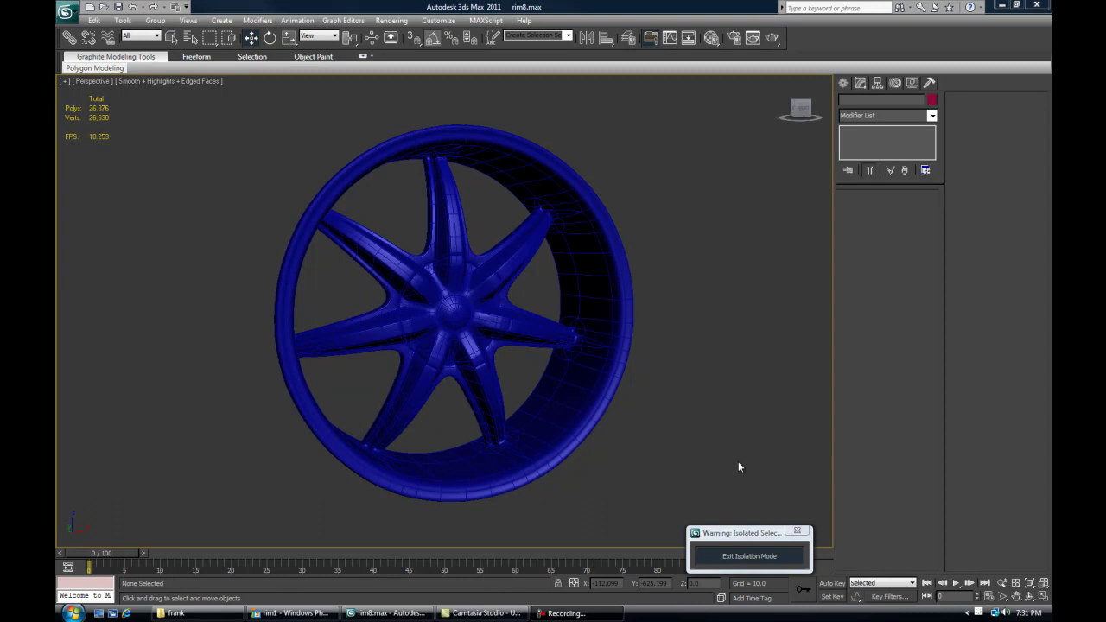
# Examine the reworked rim's lip, barrel and spokes in perspective, first with edges displayed and again with them hidden
pyautogui.scroll(5, 532, 346)
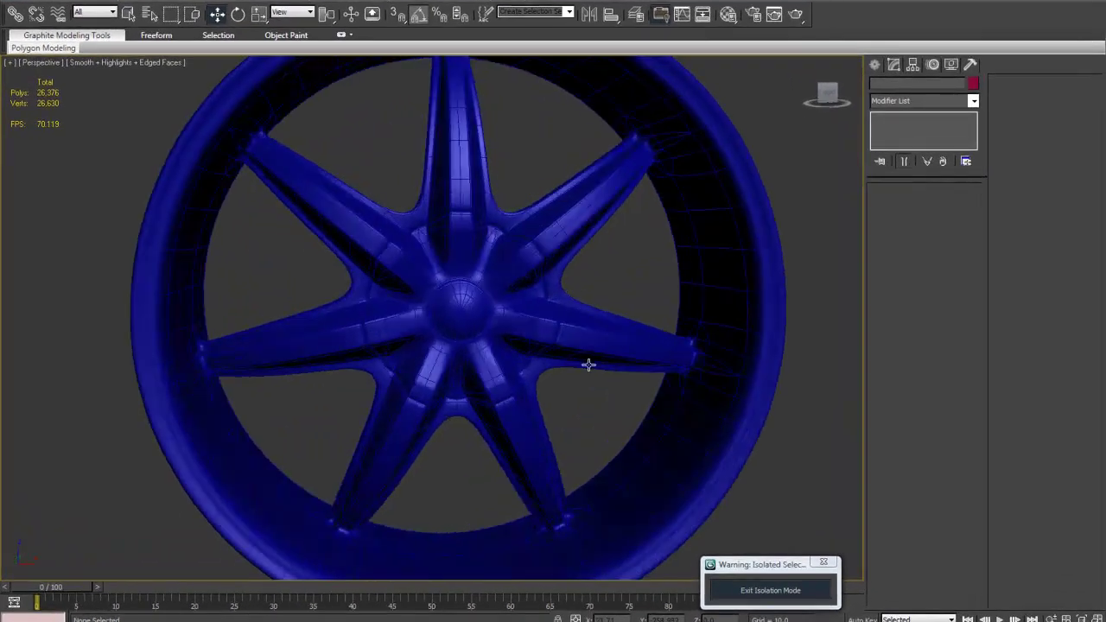
pyautogui.keyDown('alt'); pyautogui.moveTo(589, 364); pyautogui.dragTo(607, 365, button='middle'); pyautogui.keyUp('alt')
pyautogui.moveTo(661, 392); pyautogui.dragTo(501, 376, button='middle')
pyautogui.scroll(-3, 530, 359)
pyautogui.press('z')
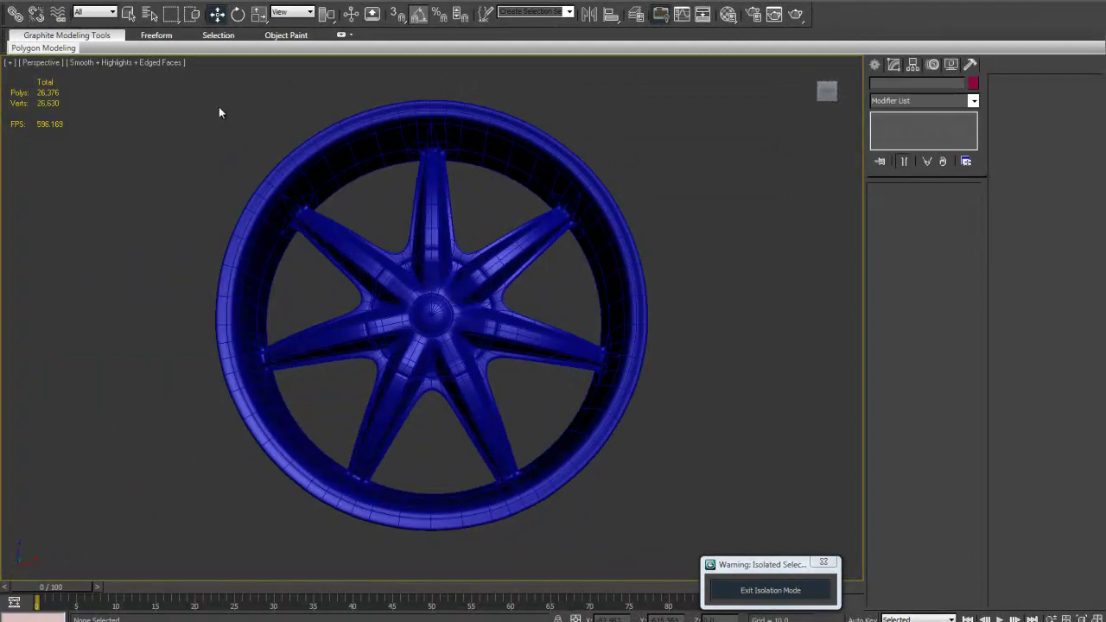
pyautogui.keyDown('alt'); pyautogui.moveTo(209, 171); pyautogui.dragTo(538, 262, button='middle'); pyautogui.keyUp('alt')
pyautogui.scroll(5, 241, 168)
pyautogui.press('F4')
pyautogui.scroll(-3, 399, 236)
pyautogui.scroll(3, 402, 234)
pyautogui.keyDown('alt'); pyautogui.moveTo(583, 199); pyautogui.dragTo(228, 169, button='middle'); pyautogui.keyUp('alt')
pyautogui.keyDown('alt'); pyautogui.moveTo(323, 161); pyautogui.dragTo(424, 137, button='middle'); pyautogui.keyUp('alt')
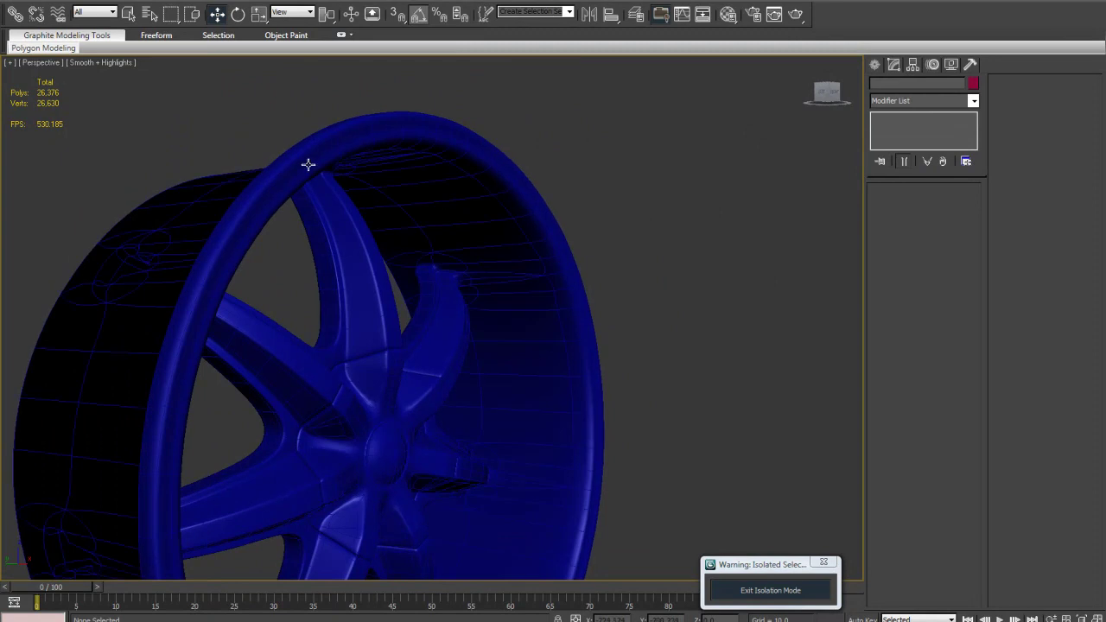
# Show the edges, select the rim and inspect the smoothed mesh where a spoke meets the inner barrel
pyautogui.keyDown('alt'); pyautogui.moveTo(247, 276); pyautogui.dragTo(413, 320, button='middle'); pyautogui.keyUp('alt')
pyautogui.scroll(3, 378, 278)
pyautogui.scroll(3, 439, 222)
pyautogui.press('F4')
pyautogui.scroll(-2, 466, 180)
pyautogui.click(469, 192)
pyautogui.keyDown('alt'); pyautogui.moveTo(469, 192); pyautogui.dragTo(471, 289, button='middle'); pyautogui.keyUp('alt')
pyautogui.scroll(3, 420, 314)
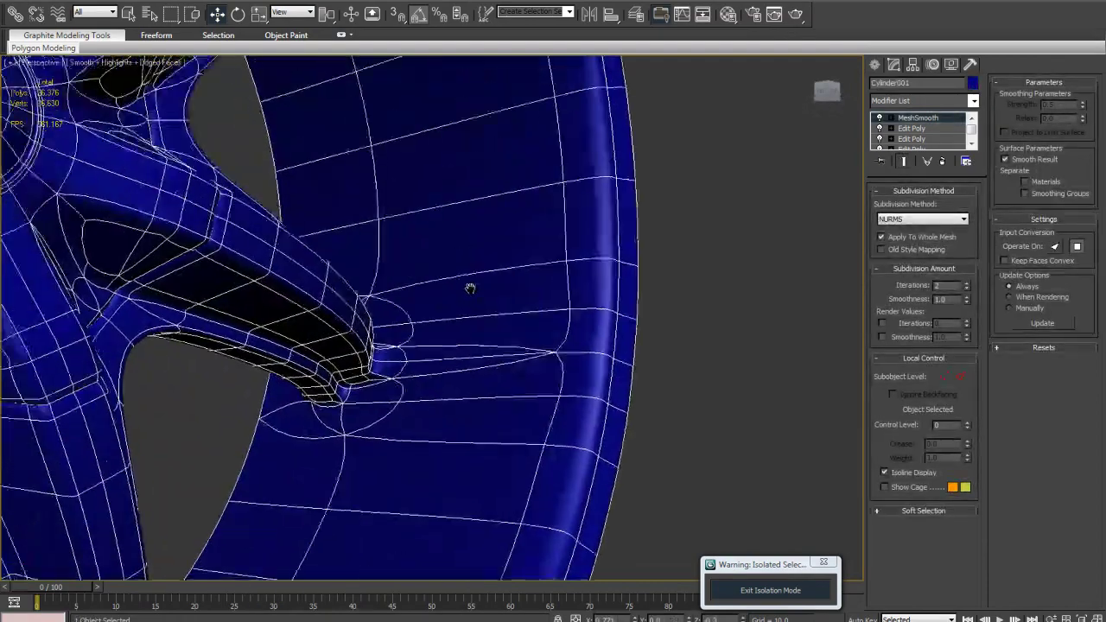
# Turn MeshSmooth off and examine the rim's unsmoothed mesh around the spoke joints and barrel
pyautogui.click(879, 117)
pyautogui.keyDown('alt'); pyautogui.moveTo(543, 301); pyautogui.dragTo(650, 314, button='middle'); pyautogui.keyUp('alt')
pyautogui.scroll(3, 508, 321)
pyautogui.scroll(-5, 650, 313)
pyautogui.keyDown('alt'); pyautogui.moveTo(467, 312); pyautogui.dragTo(565, 285, button='middle'); pyautogui.keyUp('alt')
pyautogui.scroll(-2, 622, 291)
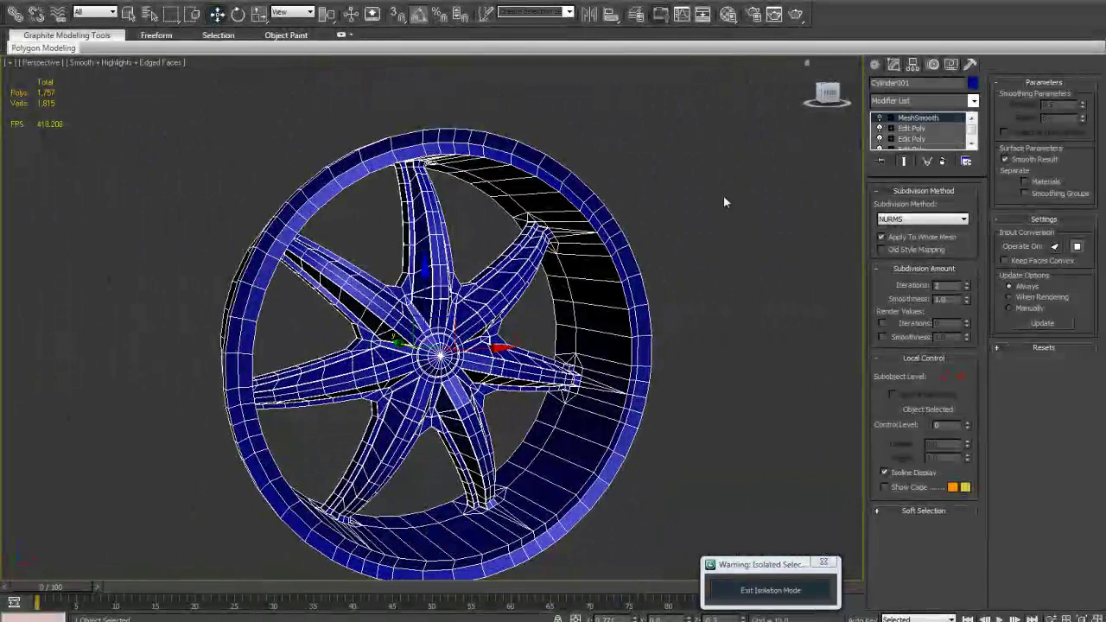
# Turn MeshSmooth back on, hide the edges, deselect the rim and view it from the front
pyautogui.press('F4')
pyautogui.click(679, 234)
pyautogui.keyDown('alt'); pyautogui.moveTo(664, 257); pyautogui.dragTo(573, 289, button='middle'); pyautogui.keyUp('alt')
pyautogui.scroll(3, 590, 366)
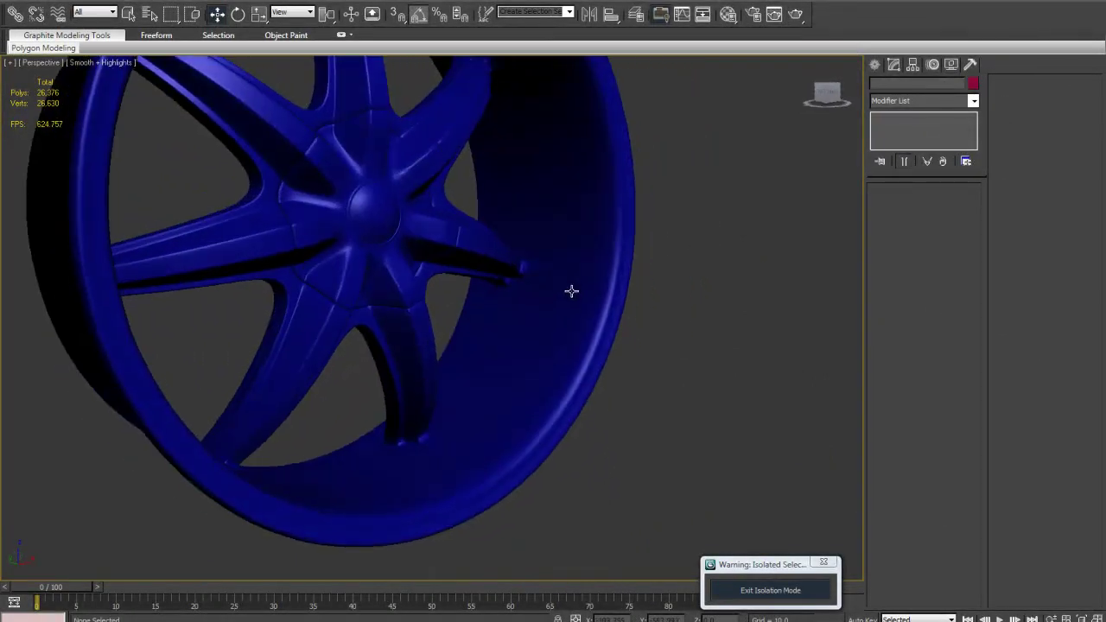
pyautogui.scroll(-3, 573, 289)
pyautogui.keyDown('alt'); pyautogui.moveTo(511, 320); pyautogui.dragTo(494, 296, button='middle'); pyautogui.keyUp('alt')
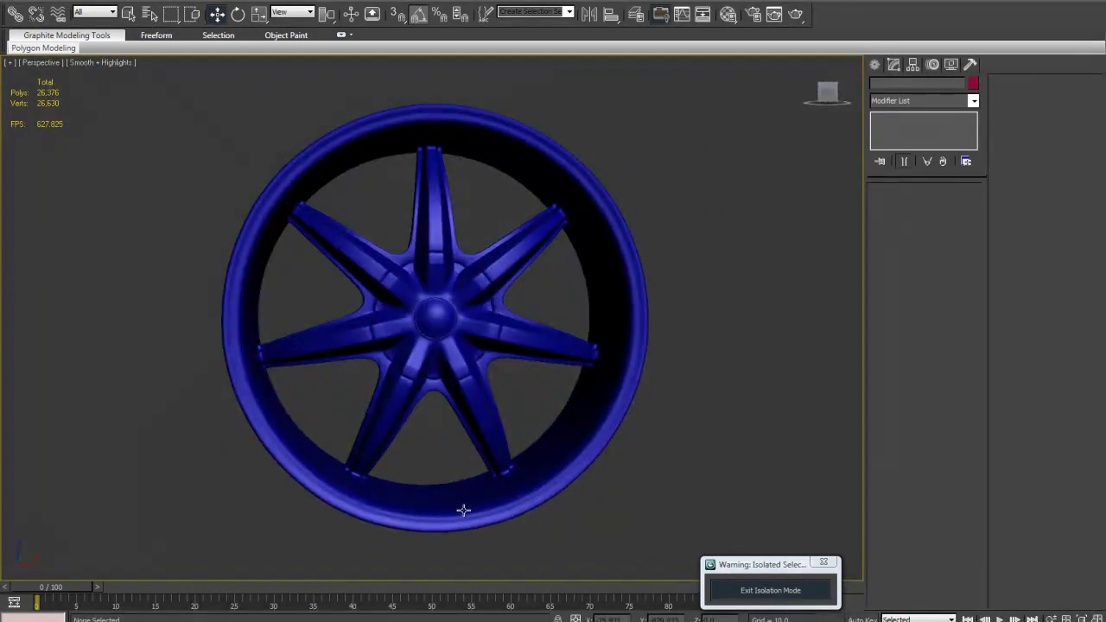
# Examine the shaded, smoothed rim from several angles, including the hub and spokes up close
pyautogui.keyDown('alt'); pyautogui.moveTo(399, 429); pyautogui.dragTo(420, 292, button='middle'); pyautogui.keyUp('alt')
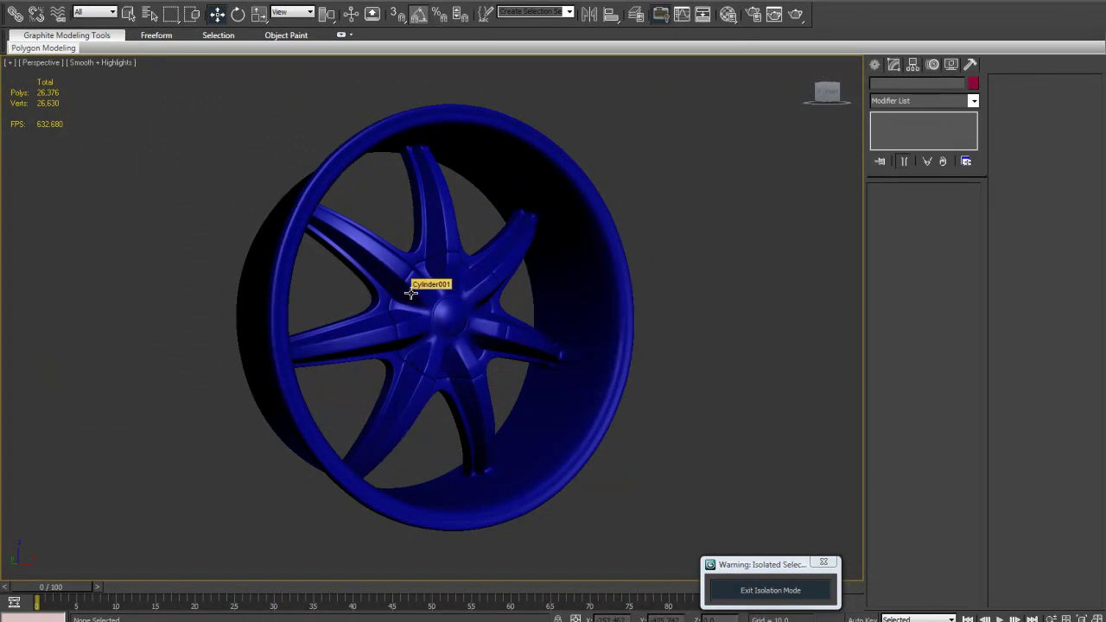
pyautogui.keyDown('alt'); pyautogui.moveTo(410, 293); pyautogui.dragTo(420, 295, button='middle'); pyautogui.keyUp('alt')
pyautogui.scroll(3, 421, 296)
pyautogui.keyDown('alt'); pyautogui.moveTo(493, 328); pyautogui.dragTo(481, 360, button='middle'); pyautogui.keyUp('alt')
pyautogui.scroll(-2, 457, 292)
pyautogui.scroll(3, 480, 360)
pyautogui.scroll(-3, 478, 363)
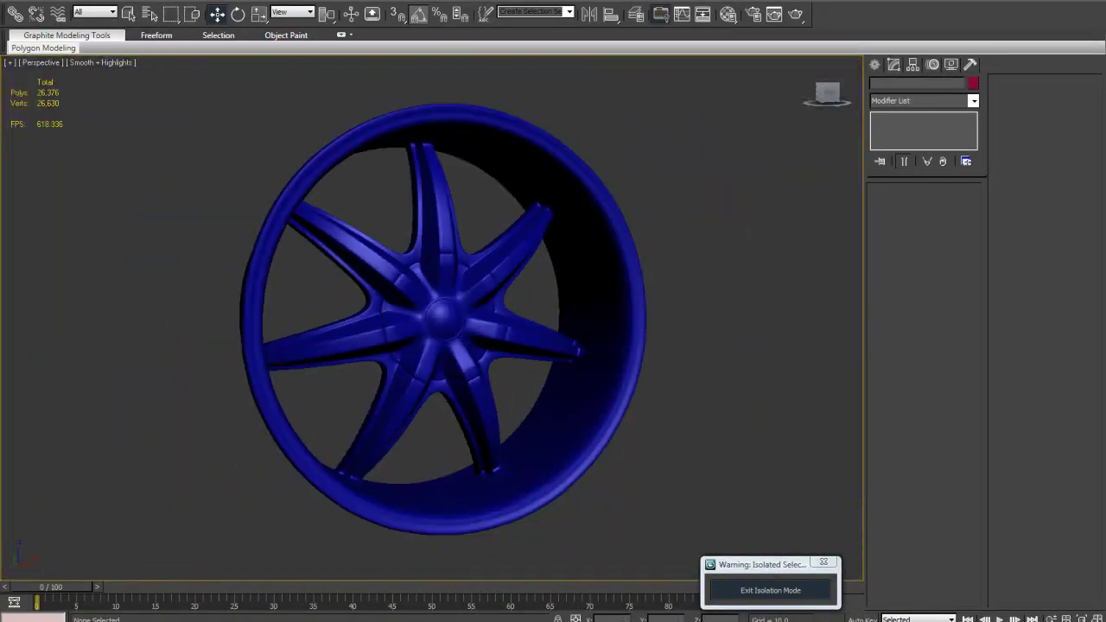